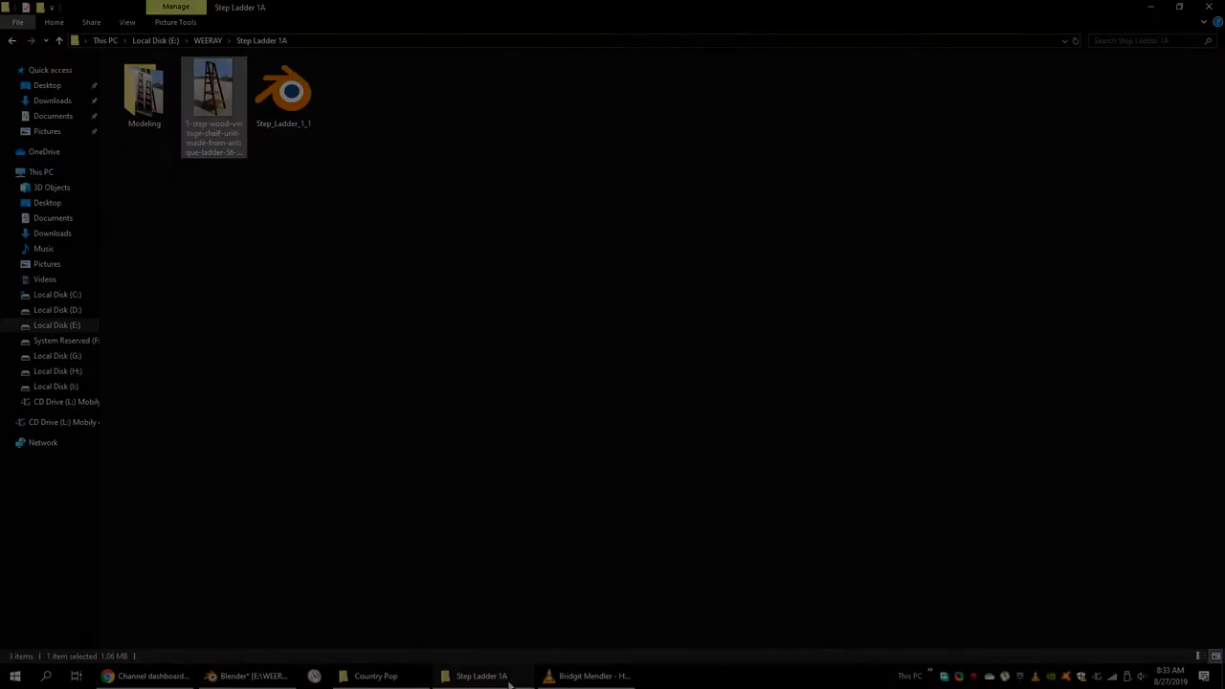
From the right side view, drop in the step-ladder photo as a reference image and scale it up.
{"action": "key", "text": "KP_3"}
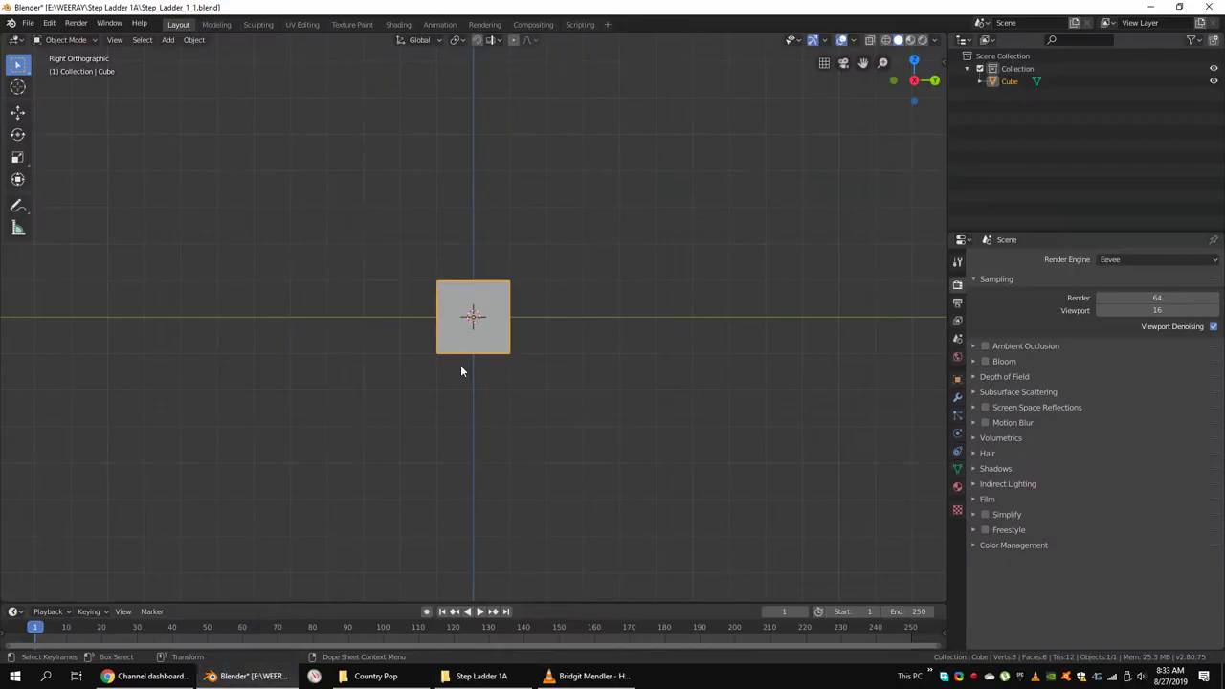
{"action": "left_click_drag", "start_coordinate": [461, 372], "coordinate": [461, 369]}
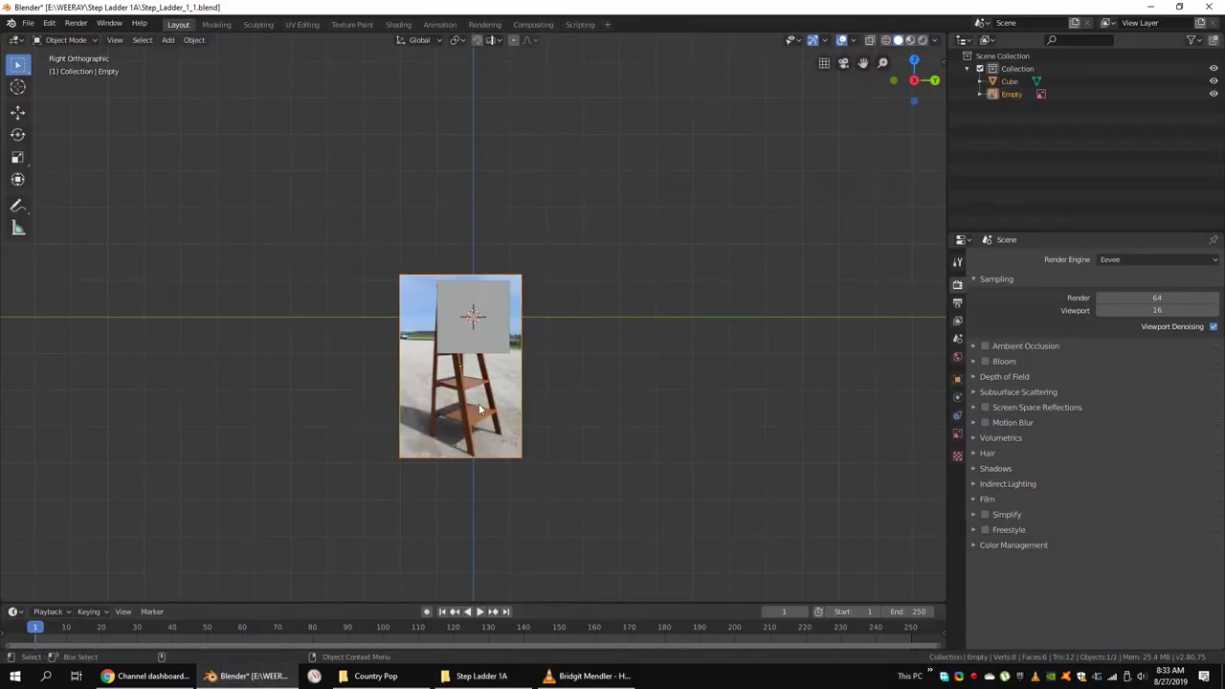
{"action": "key", "text": "g"}
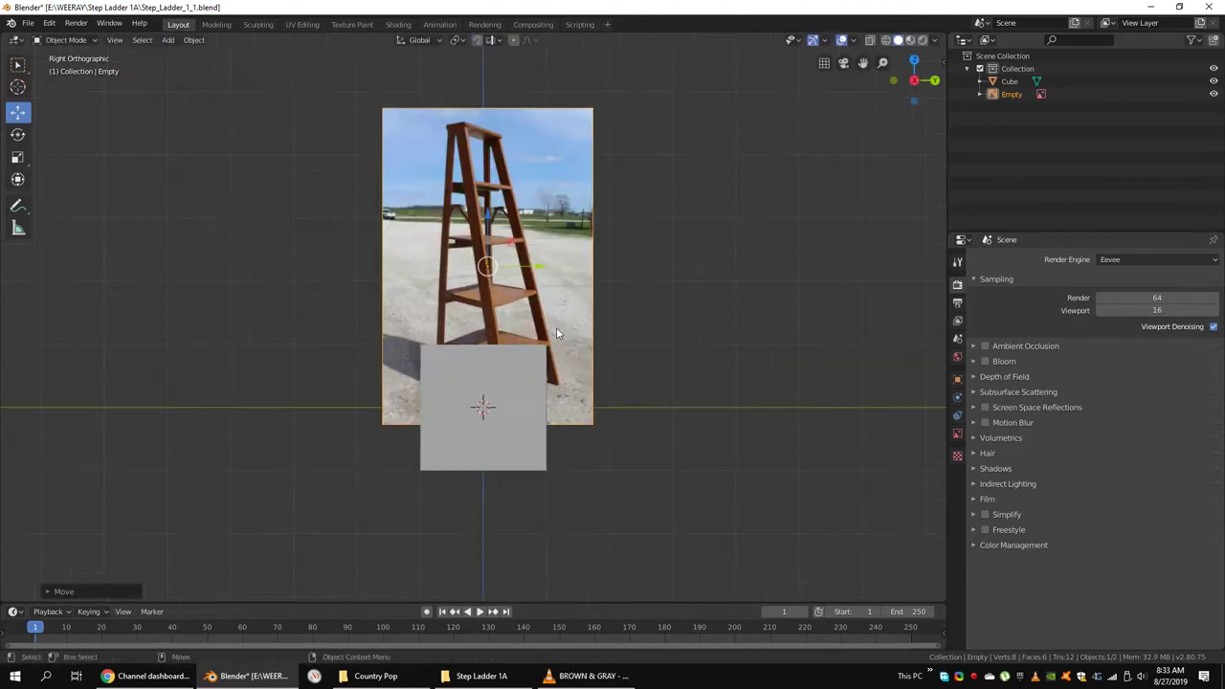
{"action": "key", "text": "s"}
{"action": "left_click", "coordinate": [708, 344]}
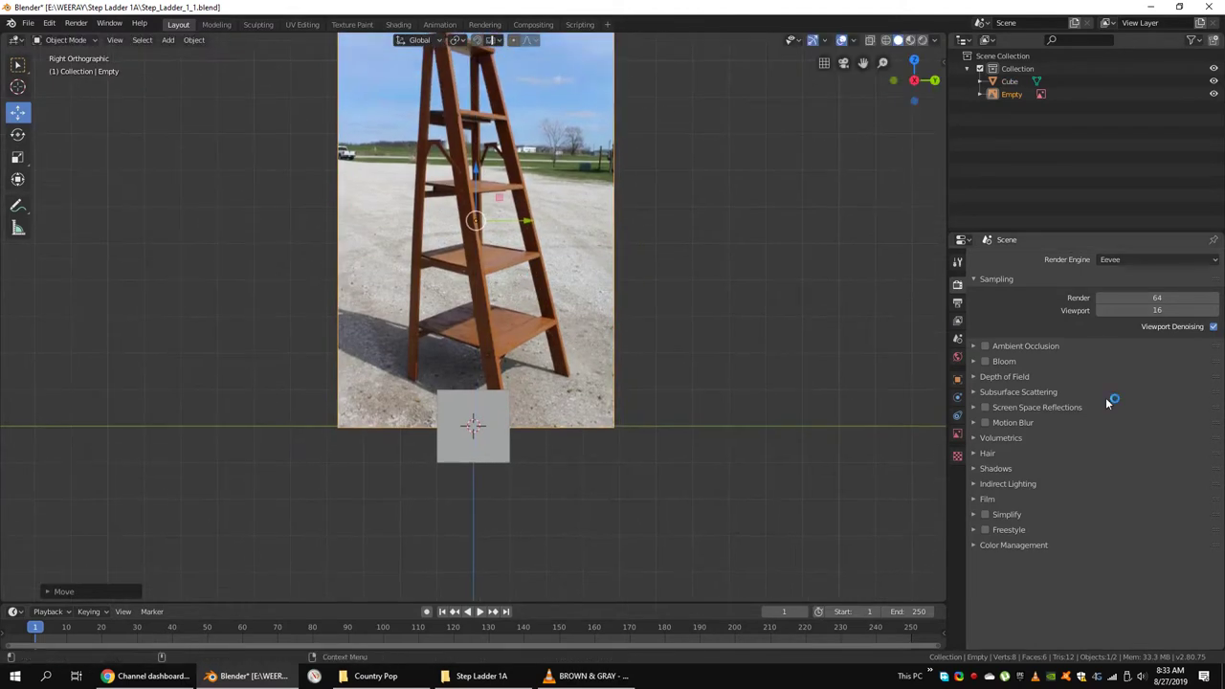
Set the reference image to display from the Front side only, checking it from another angle.
{"action": "left_click", "coordinate": [959, 434]}
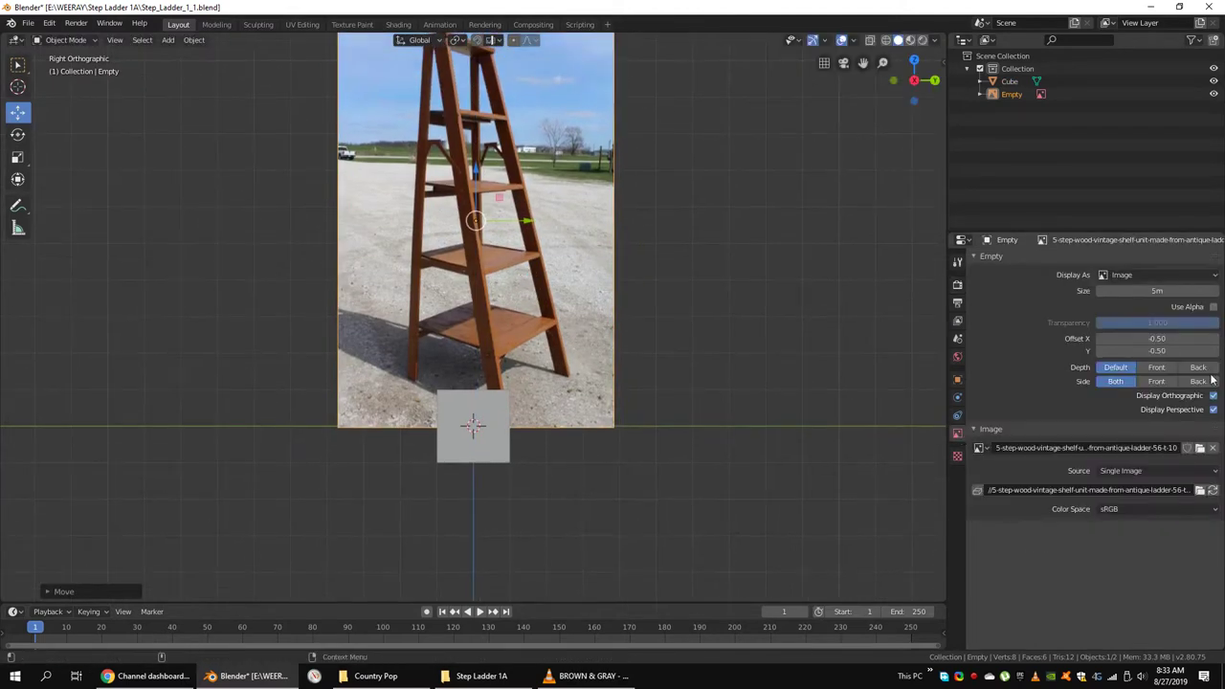
{"action": "left_click", "coordinate": [1156, 381]}
{"action": "scroll", "coordinate": [613, 316], "scroll_direction": "down", "scroll_amount": 3}
{"action": "middle_click_drag", "start_coordinate": [574, 316], "coordinate": [618, 321]}
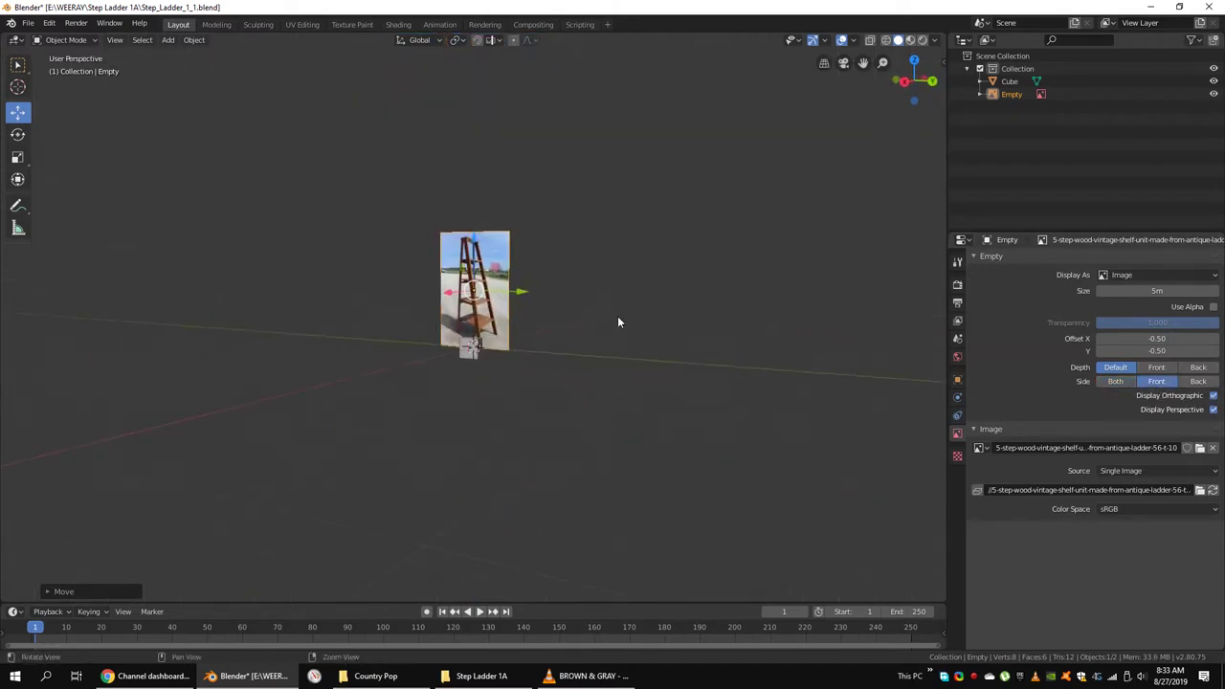
{"action": "key", "text": "KP_3"}
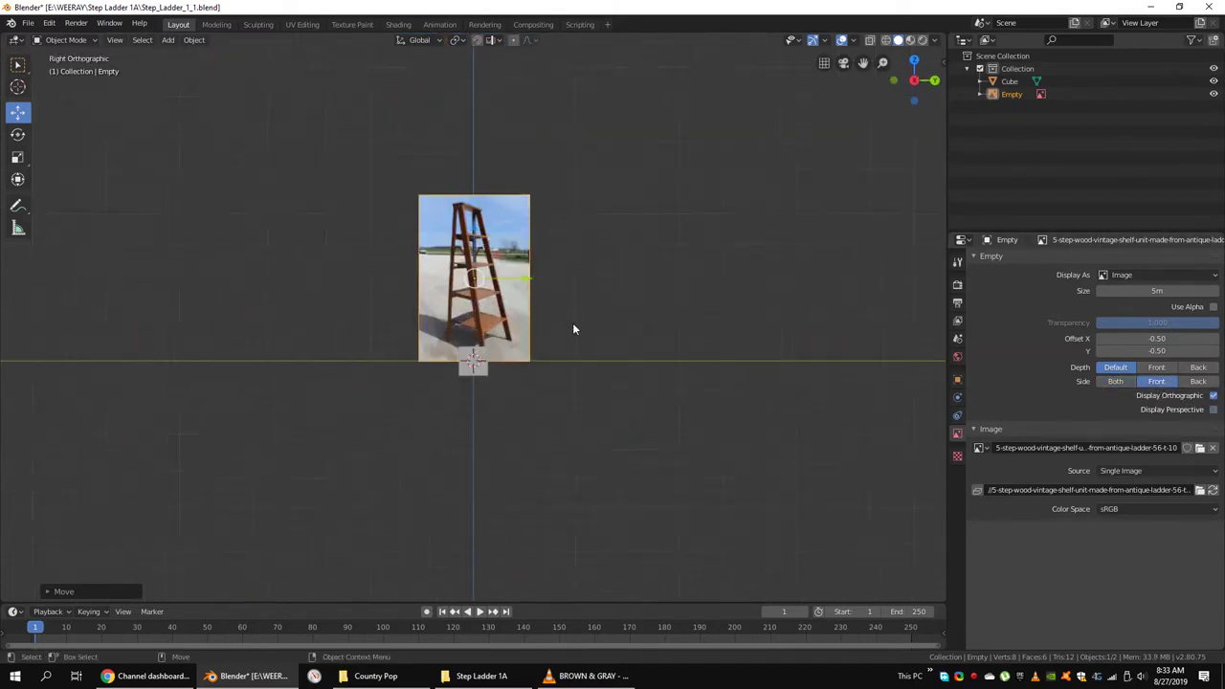
{"action": "scroll", "coordinate": [575, 327], "scroll_direction": "up", "scroll_amount": 4}
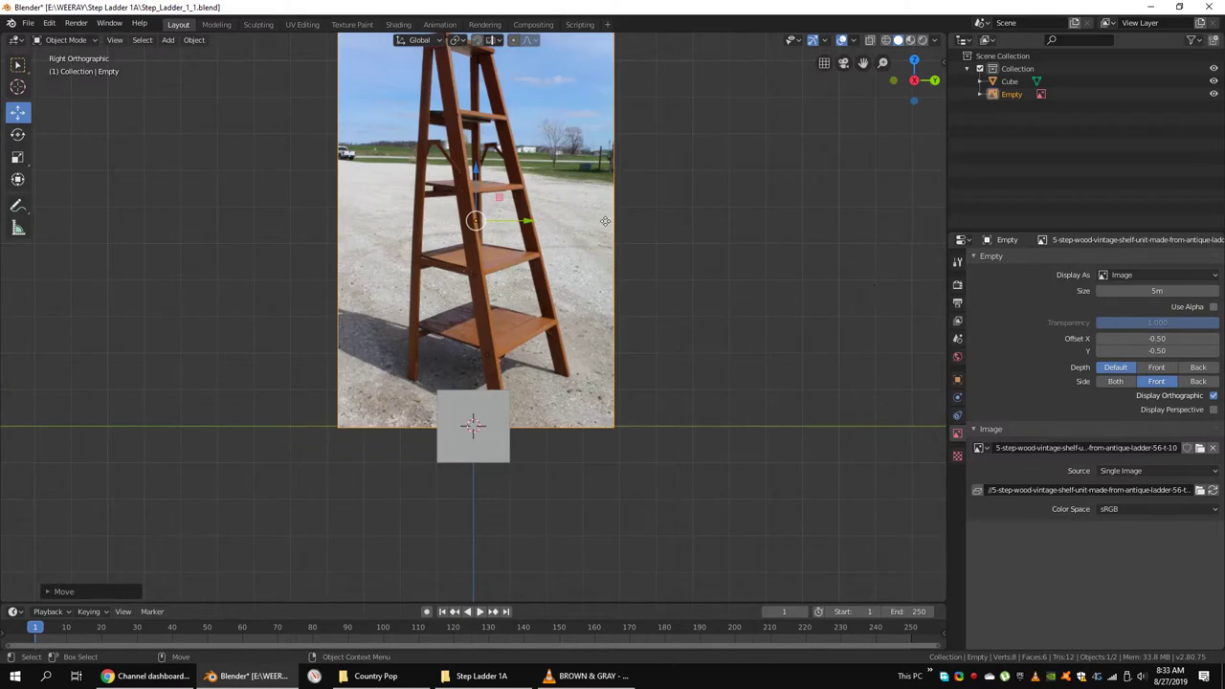
Narrow the reference image along the Y axis to fit, then select the Cube.
{"action": "key", "text": "s"}
{"action": "key", "text": "y"}
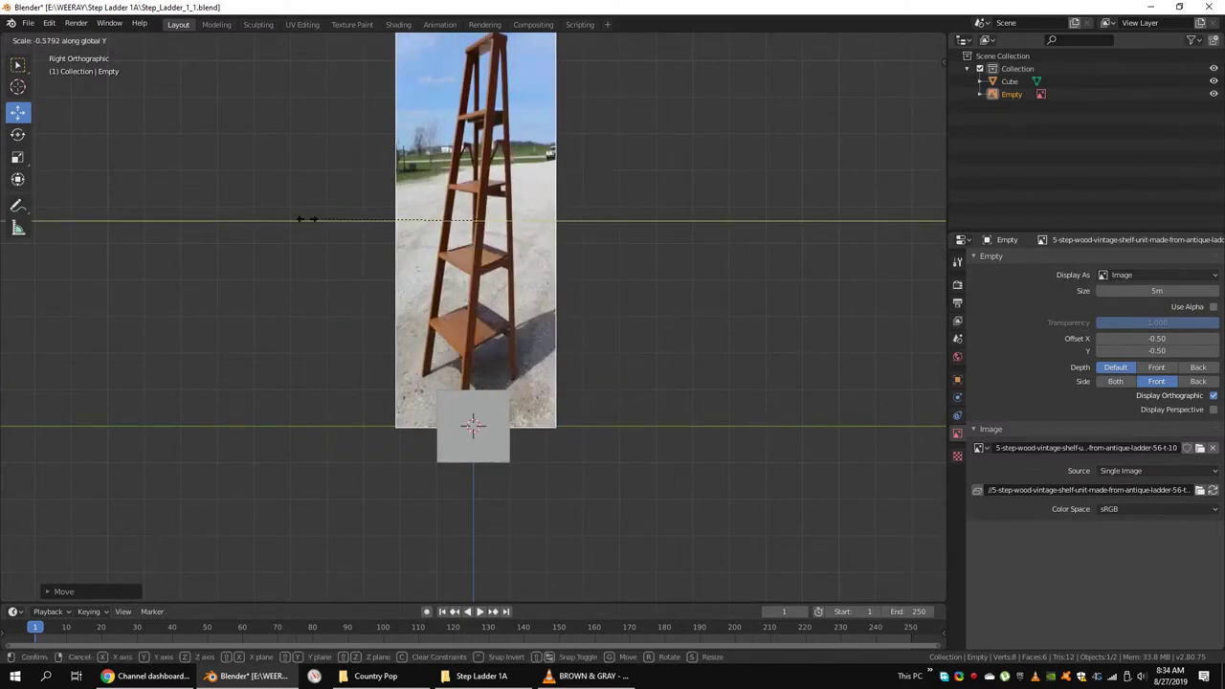
{"action": "left_click", "coordinate": [479, 220]}
{"action": "scroll", "coordinate": [574, 517], "scroll_direction": "down", "scroll_amount": 1}
{"action": "left_click", "coordinate": [507, 488]}
In Edit Mode on the Cube, turn on X-ray and select its lower corner vertices.
{"action": "key", "text": "Tab"}
{"action": "scroll", "coordinate": [545, 465], "scroll_direction": "up", "scroll_amount": 2}
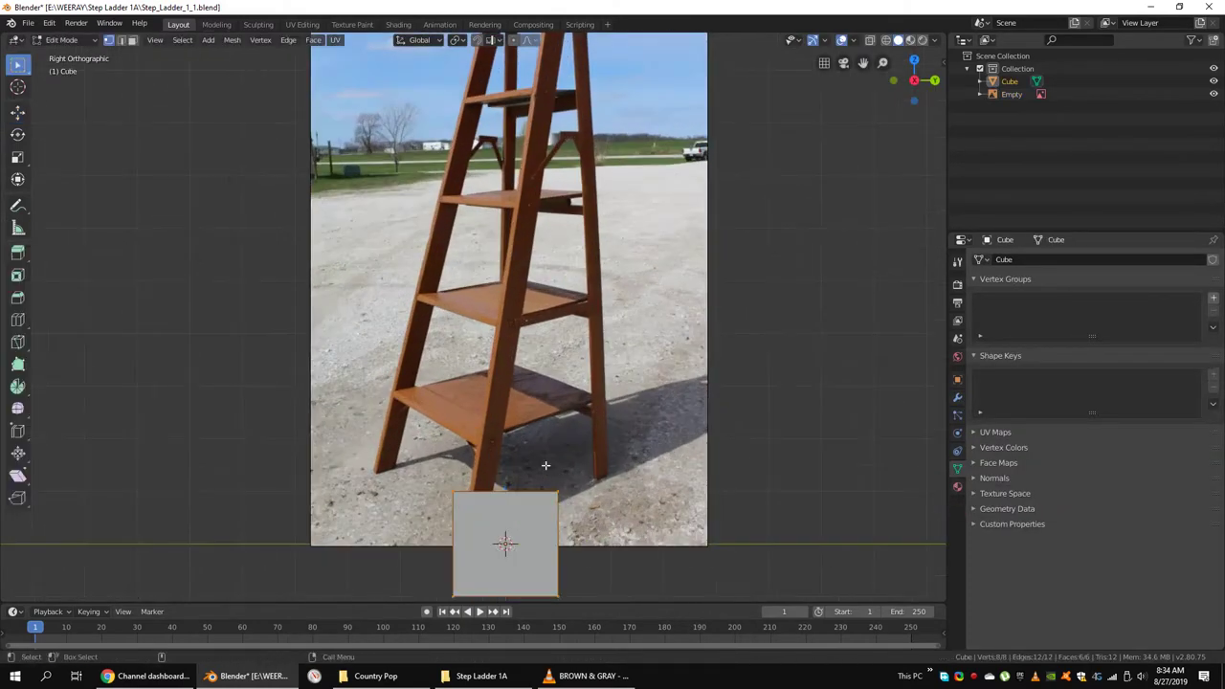
{"action": "middle_click_drag", "start_coordinate": [555, 508], "coordinate": [638, 432]}
{"action": "key", "text": "KP_3"}
{"action": "scroll", "coordinate": [592, 436], "scroll_direction": "up", "scroll_amount": 4}
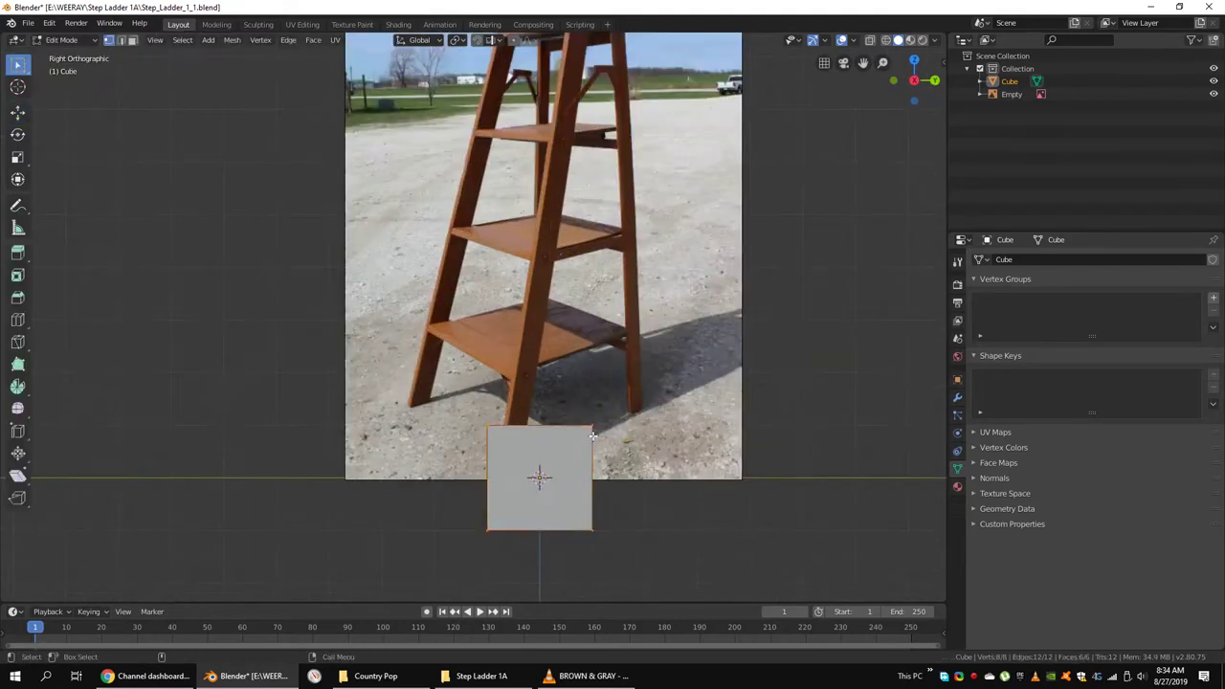
{"action": "key", "text": "alt+z"}
{"action": "left_click_drag", "start_coordinate": [613, 516], "coordinate": [574, 546]}
Switch to the Move tool and select another group of the Cube's vertices.
{"action": "left_click", "coordinate": [17, 112]}
{"action": "scroll", "coordinate": [593, 517], "scroll_direction": "down", "scroll_amount": 2}
{"action": "scroll", "coordinate": [608, 533], "scroll_direction": "up", "scroll_amount": 2}
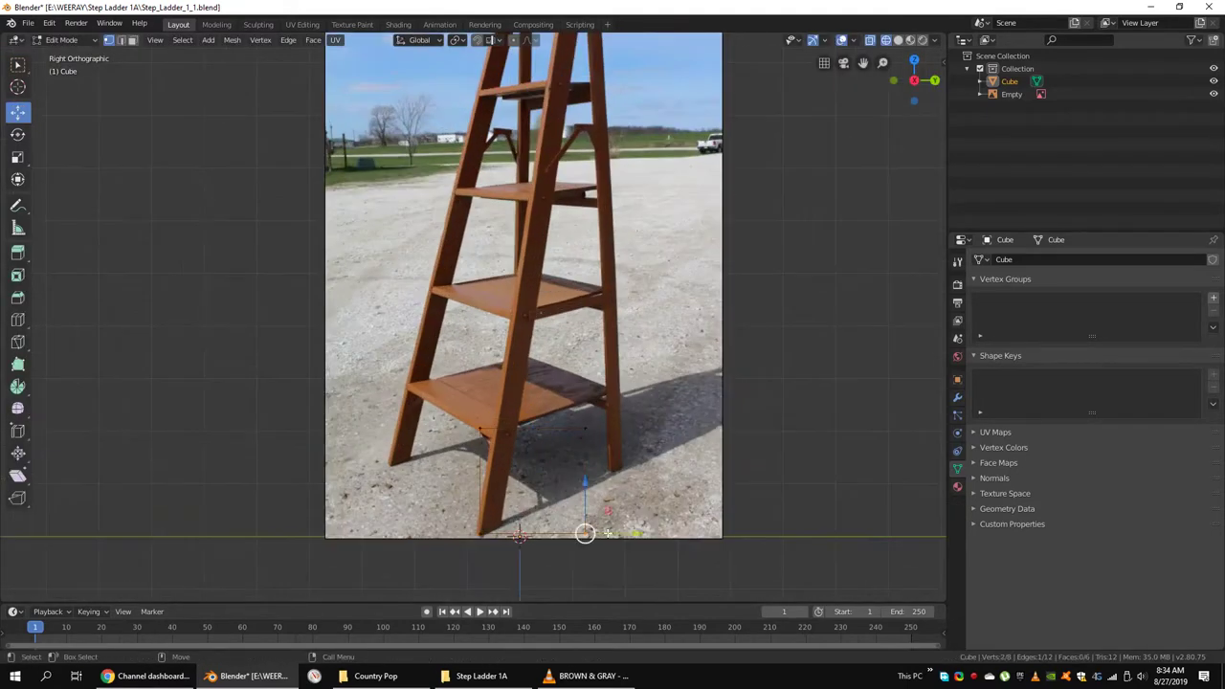
{"action": "left_click_drag", "start_coordinate": [571, 412], "coordinate": [486, 444]}
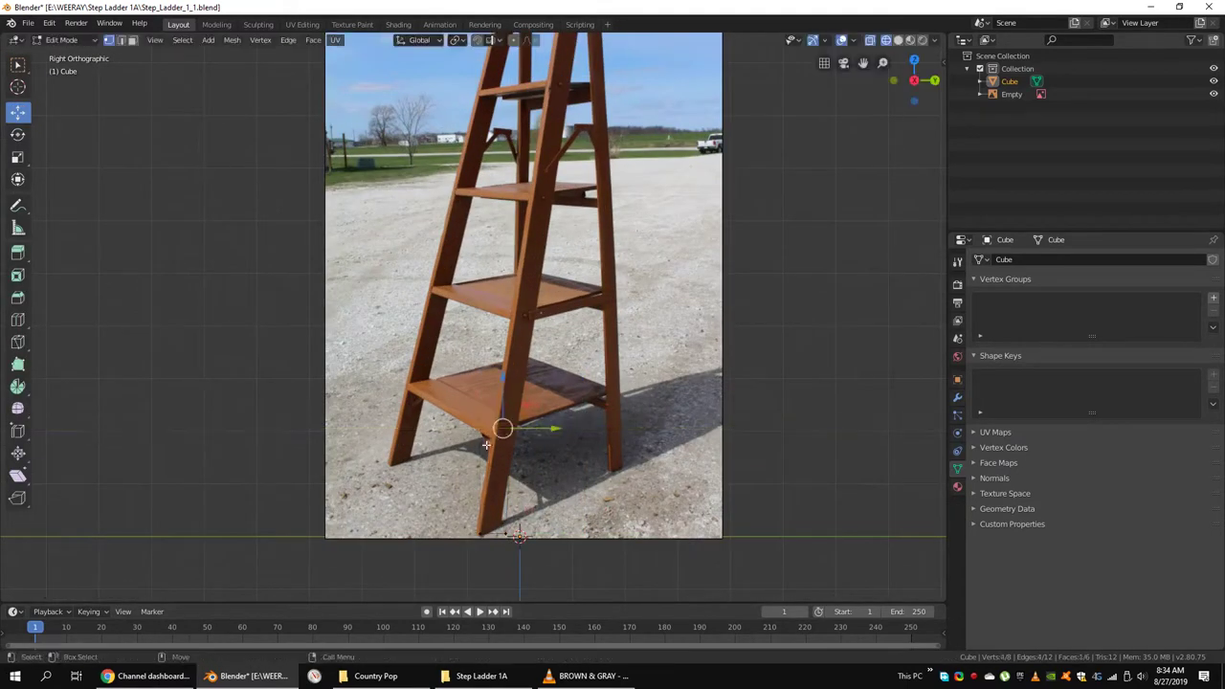
{"action": "scroll", "coordinate": [486, 444], "scroll_direction": "up", "scroll_amount": 3}
Set snapping to Vertex and snap the selected vertices onto the ladder leg in the photo.
{"action": "left_click", "coordinate": [493, 40]}
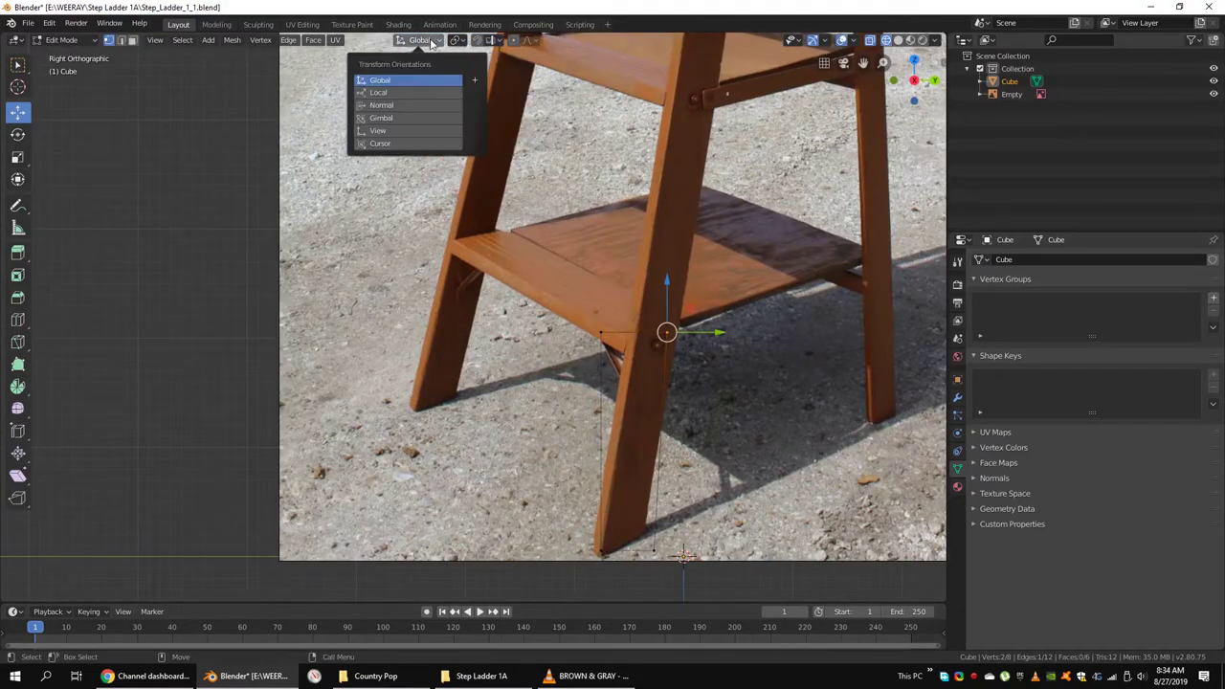
{"action": "left_click", "coordinate": [453, 92]}
{"action": "key", "text": "g"}
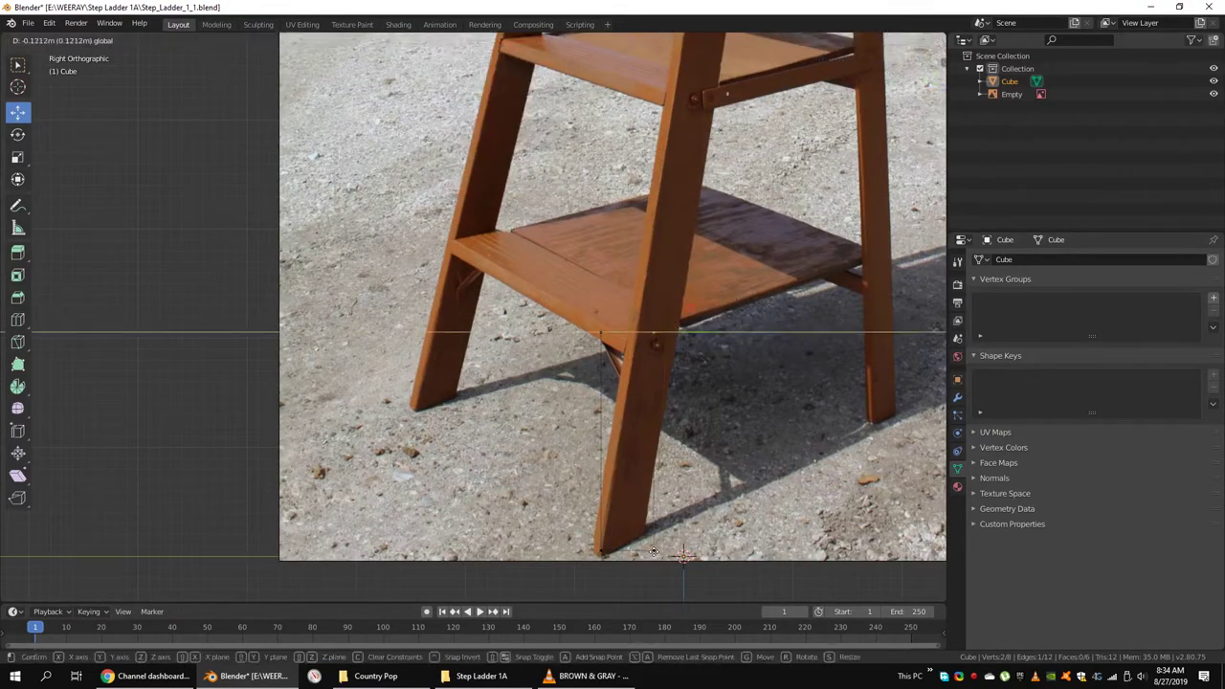
{"action": "scroll", "coordinate": [592, 123], "scroll_direction": "down", "scroll_amount": 3}
{"action": "scroll", "coordinate": [591, 122], "scroll_direction": "up", "scroll_amount": 2}
{"action": "left_click", "coordinate": [591, 122]}
Leave Edit Mode, select the reference image, and enable the outliner's selectability toggles.
{"action": "key", "text": "Tab"}
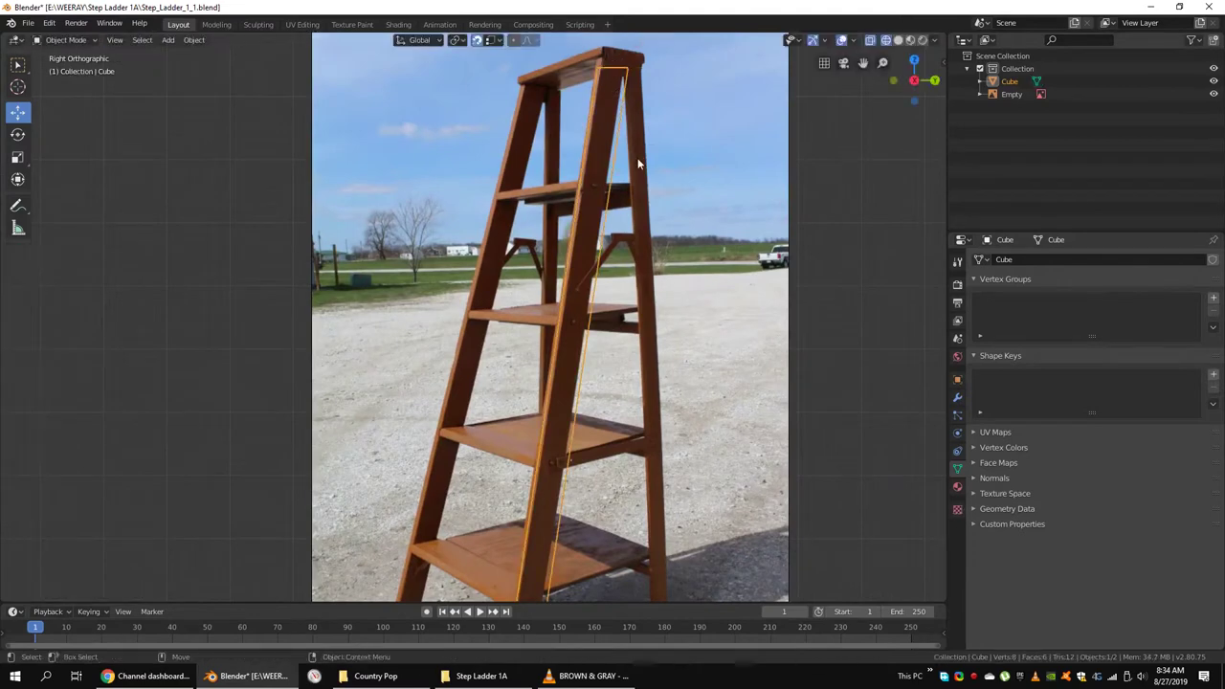
{"action": "left_click", "coordinate": [1029, 94]}
{"action": "left_click", "coordinate": [1207, 41]}
{"action": "left_click", "coordinate": [1108, 85]}
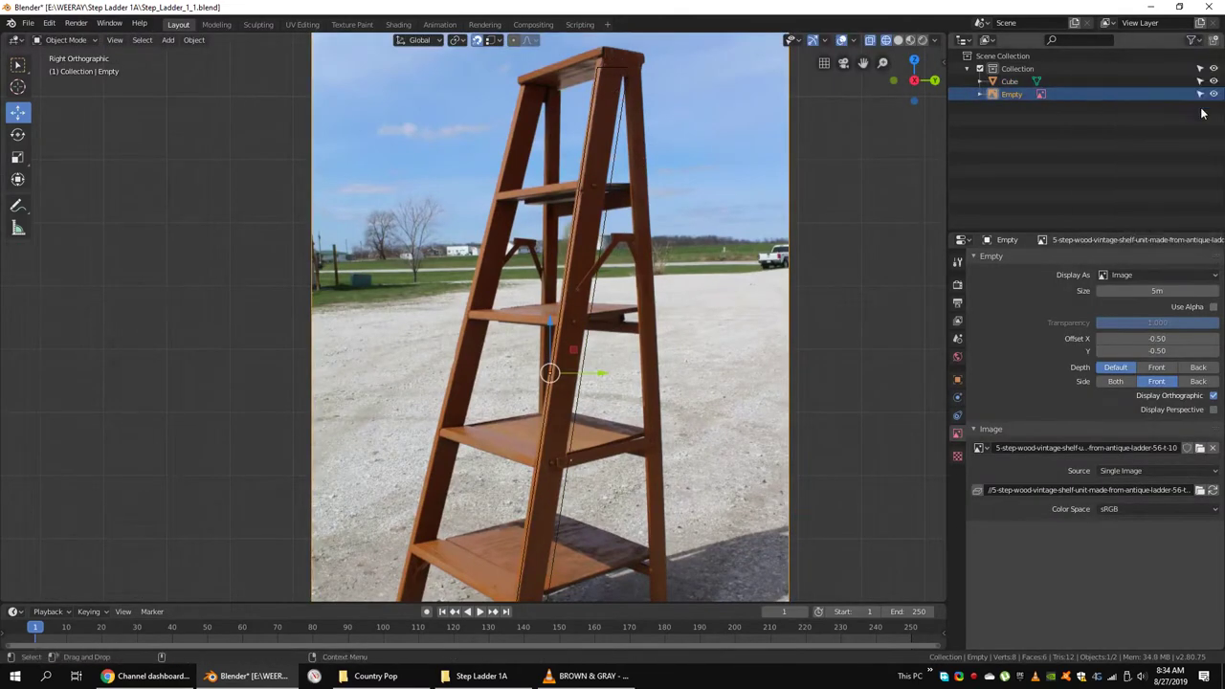
Reframe the ladder, nudge the reference image slightly sideways, and reselect the Cube.
{"action": "middle_click_drag", "start_coordinate": [630, 397], "coordinate": [717, 297], "text": "shift"}
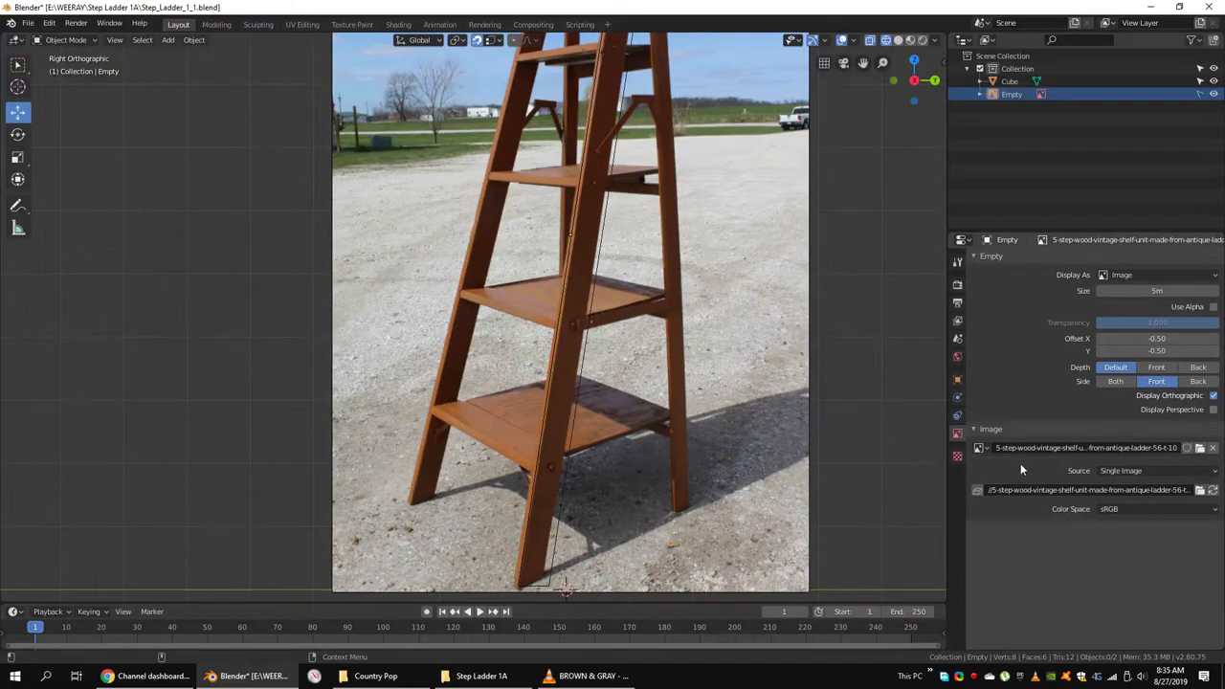
{"action": "left_click_drag", "start_coordinate": [1157, 338], "coordinate": [1162, 338]}
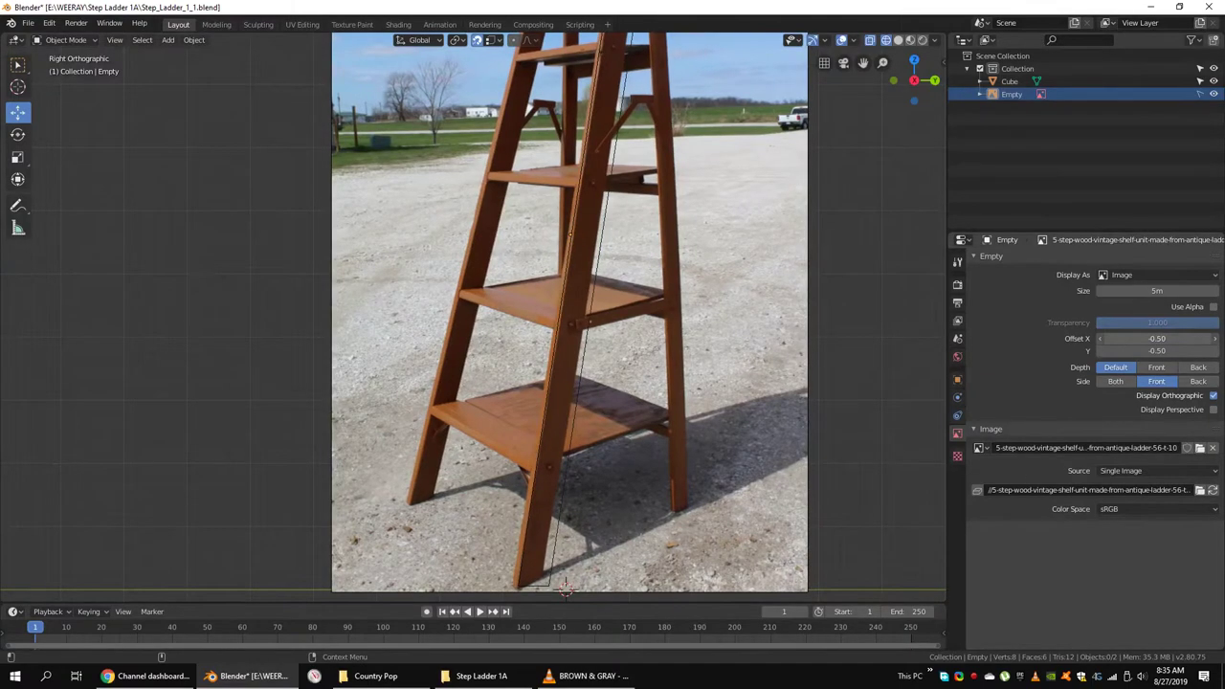
{"action": "middle_click_drag", "start_coordinate": [603, 337], "coordinate": [573, 413], "text": "shift"}
{"action": "left_click", "coordinate": [590, 346]}
{"action": "scroll", "coordinate": [594, 351], "scroll_direction": "down", "scroll_amount": 3}
Box-select the leg's vertices in Edit Mode and add a Mirror modifier to the Cube.
{"action": "key", "text": "Tab"}
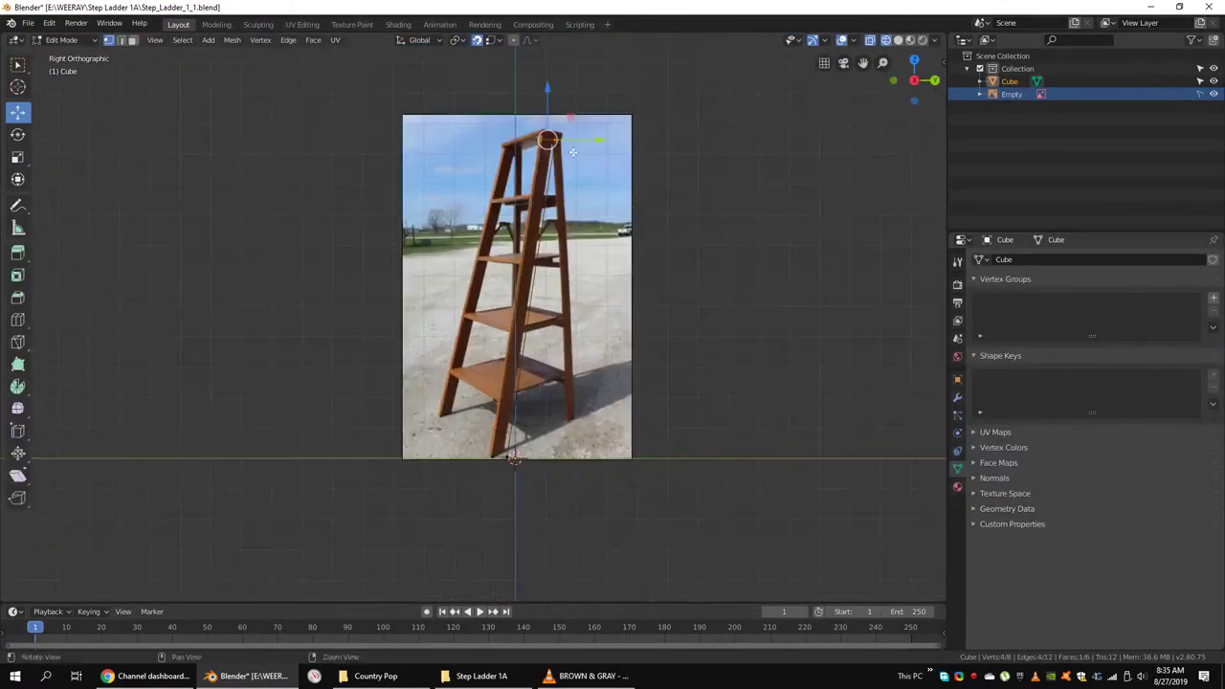
{"action": "scroll", "coordinate": [593, 163], "scroll_direction": "up", "scroll_amount": 6}
{"action": "scroll", "coordinate": [648, 200], "scroll_direction": "down", "scroll_amount": 8}
{"action": "scroll", "coordinate": [656, 207], "scroll_direction": "up", "scroll_amount": 4}
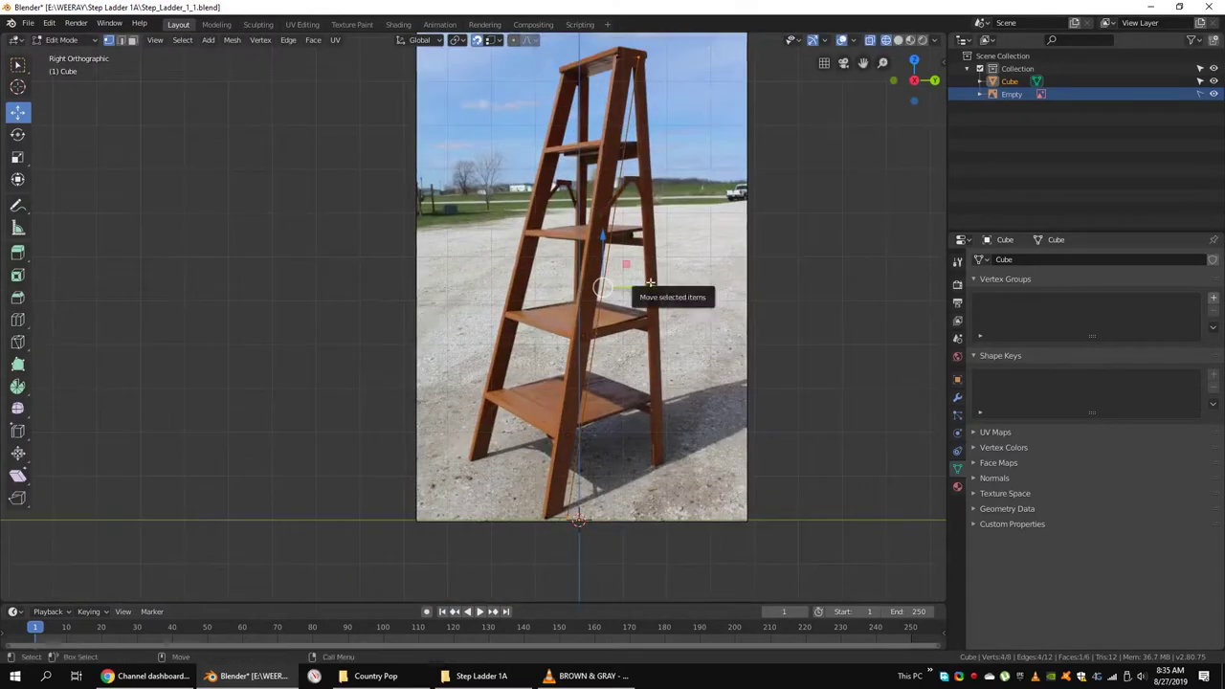
{"action": "middle_click_drag", "start_coordinate": [650, 282], "coordinate": [555, 334]}
{"action": "left_click_drag", "start_coordinate": [638, 179], "coordinate": [405, 538]}
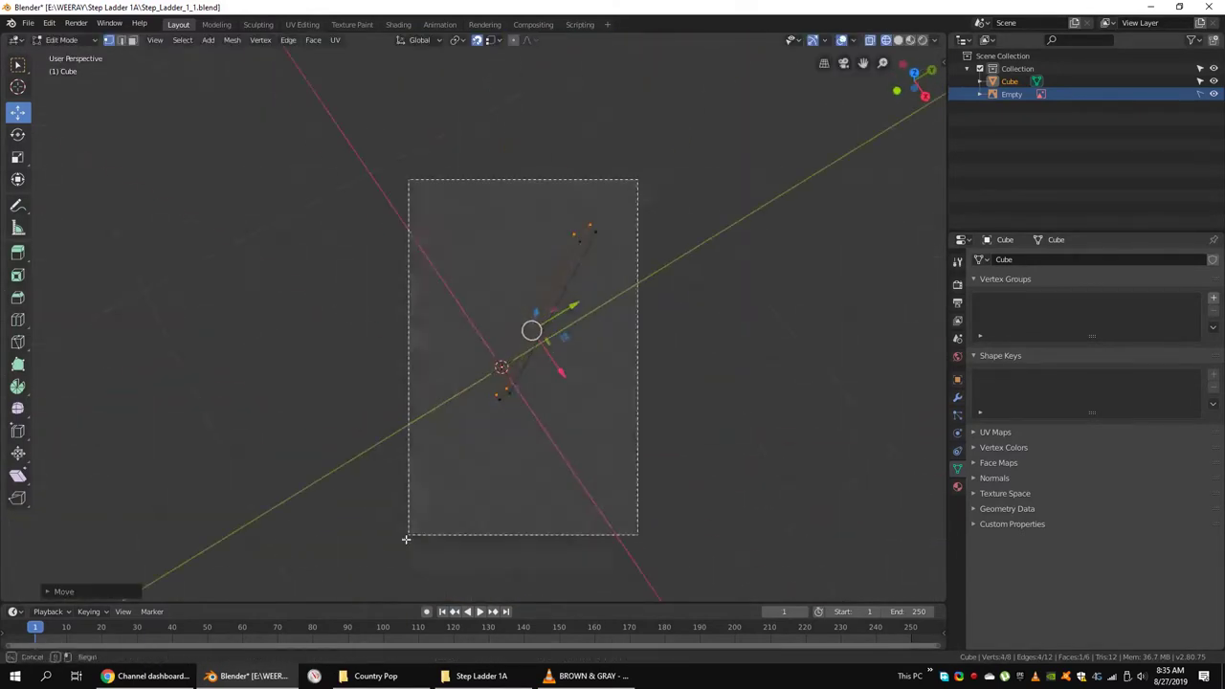
{"action": "left_click", "coordinate": [957, 397]}
{"action": "left_click", "coordinate": [995, 259]}
{"action": "left_click", "coordinate": [885, 402]}
Check the mirrored pair of legs from the front and right side views.
{"action": "middle_click_drag", "start_coordinate": [599, 307], "coordinate": [578, 325]}
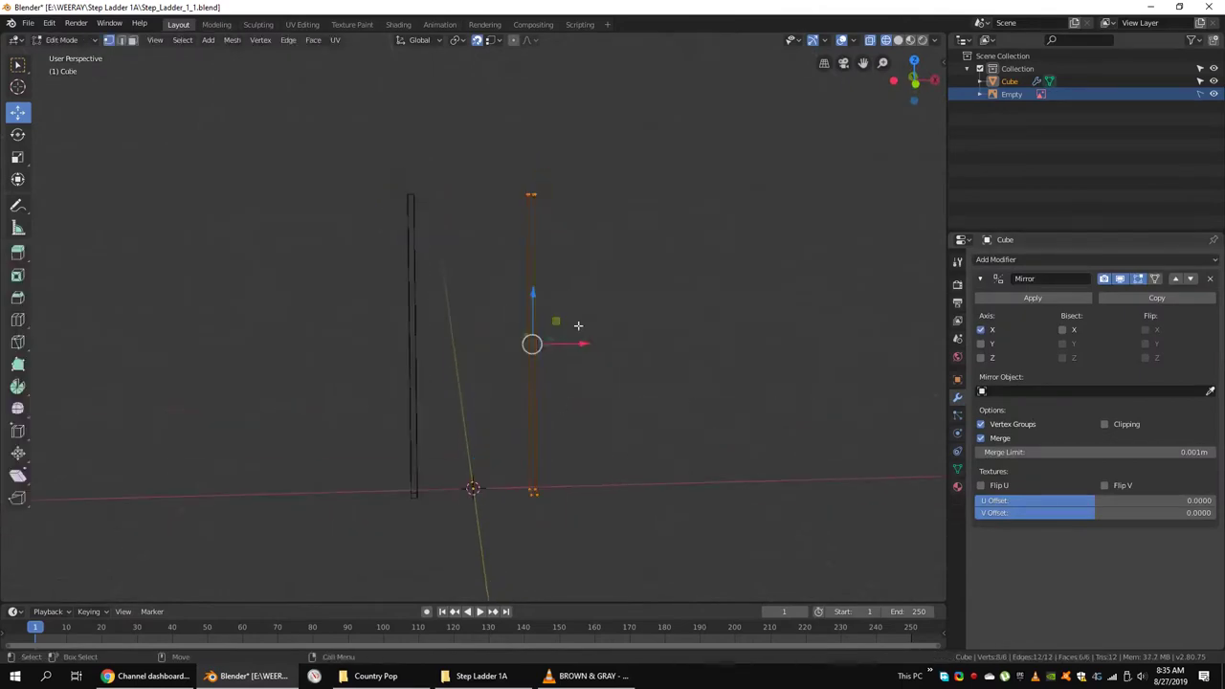
{"action": "key", "text": "Tab"}
{"action": "key", "text": "KP_1"}
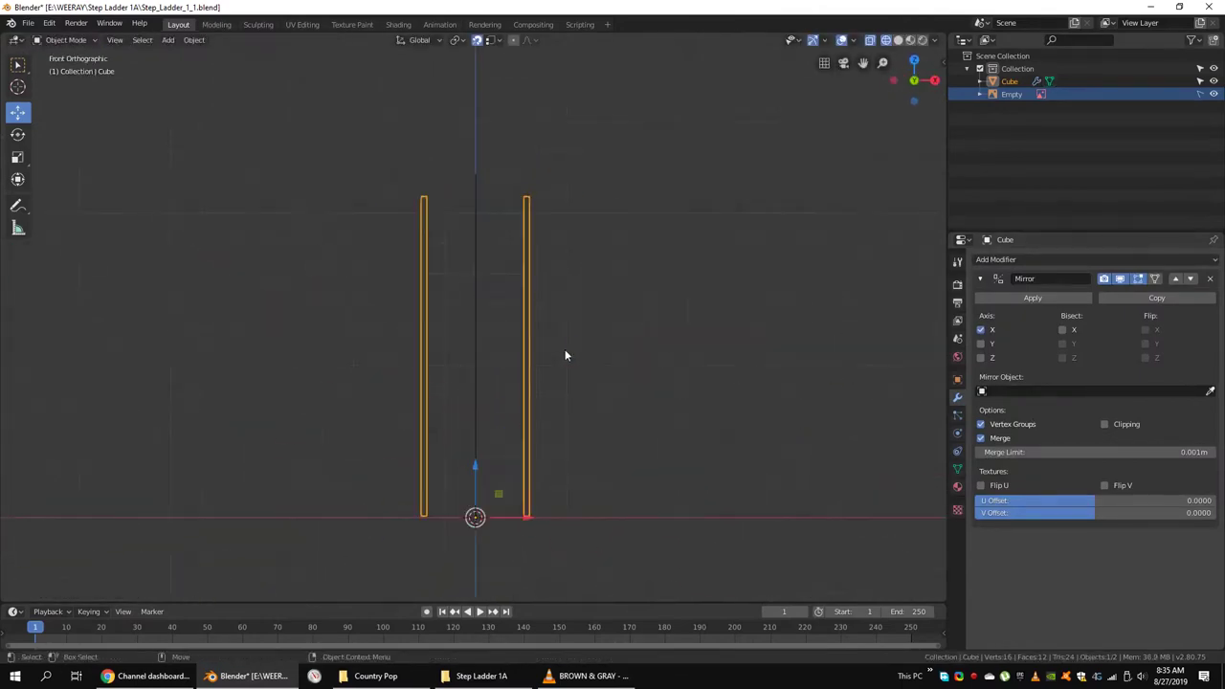
{"action": "key", "text": "KP_3"}
{"action": "scroll", "coordinate": [602, 297], "scroll_direction": "up", "scroll_amount": 2}
{"action": "scroll", "coordinate": [602, 297], "scroll_direction": "down", "scroll_amount": 2}
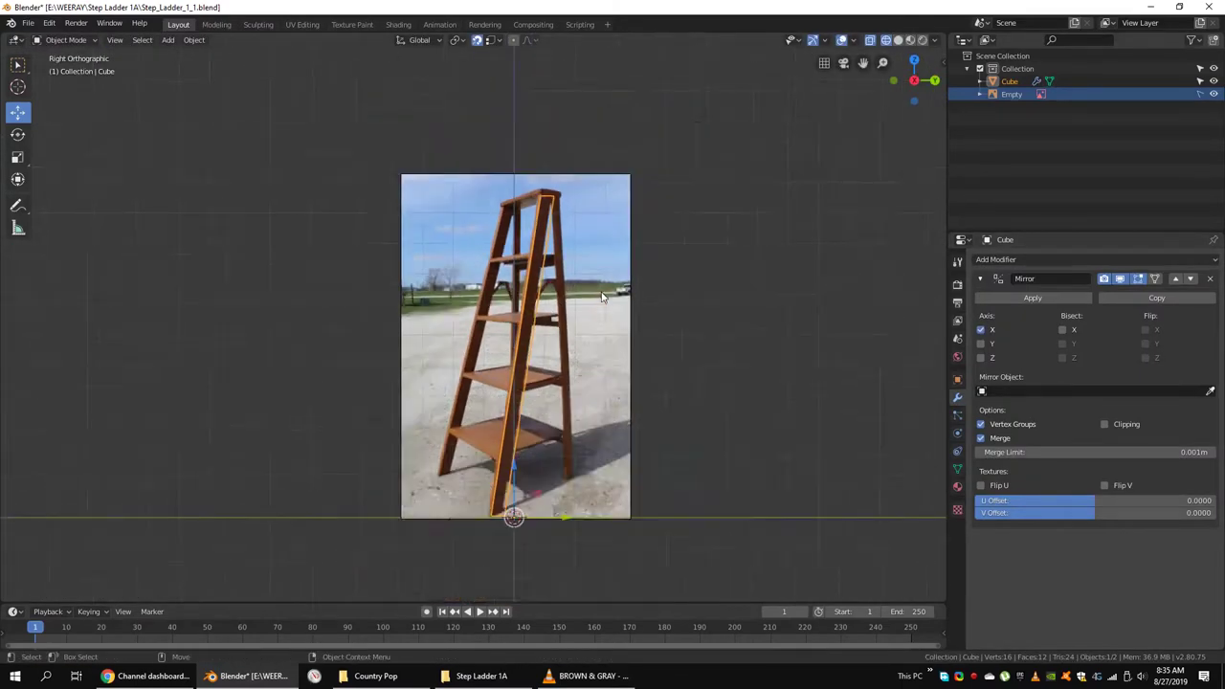
Duplicate the leg geometry and place the copy to the right.
{"action": "key", "text": "Tab"}
{"action": "scroll", "coordinate": [602, 296], "scroll_direction": "up", "scroll_amount": 2}
{"action": "scroll", "coordinate": [602, 296], "scroll_direction": "down", "scroll_amount": 3}
{"action": "key", "text": "g"}
{"action": "left_click", "coordinate": [673, 217]}
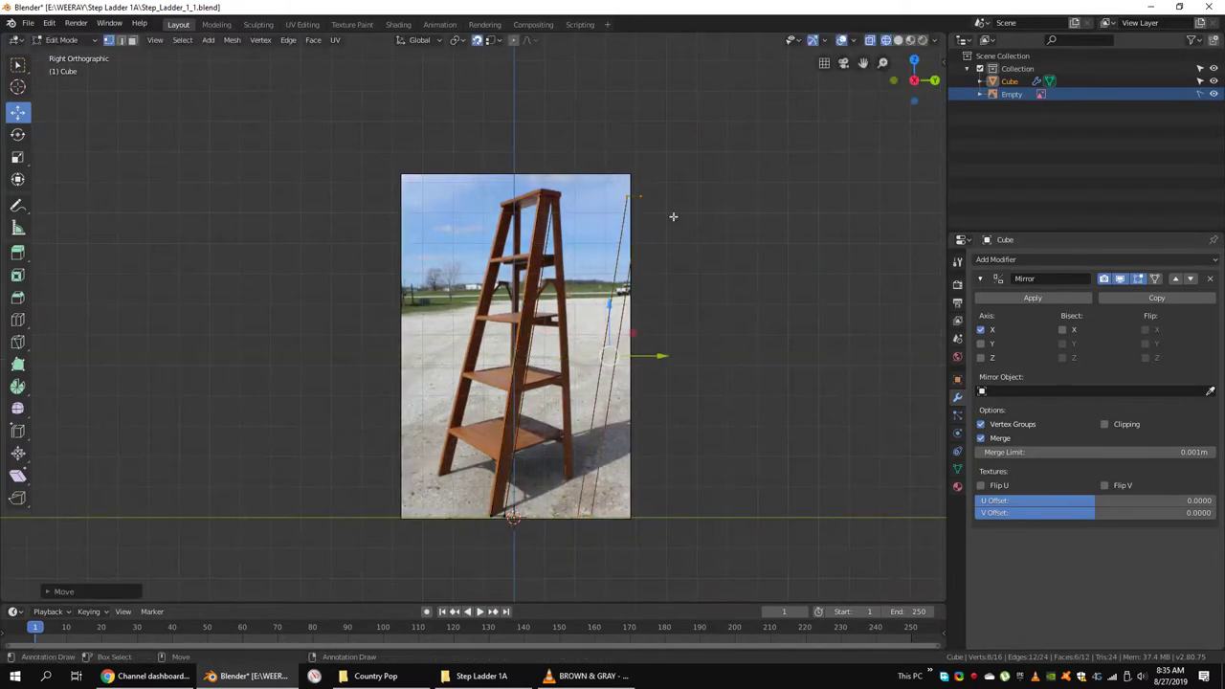
{"action": "scroll", "coordinate": [673, 217], "scroll_direction": "up", "scroll_amount": 2}
Move the selected vertices along the Y axis to their new position.
{"action": "key", "text": "g"}
{"action": "key", "text": "y"}
{"action": "left_click", "coordinate": [667, 119]}
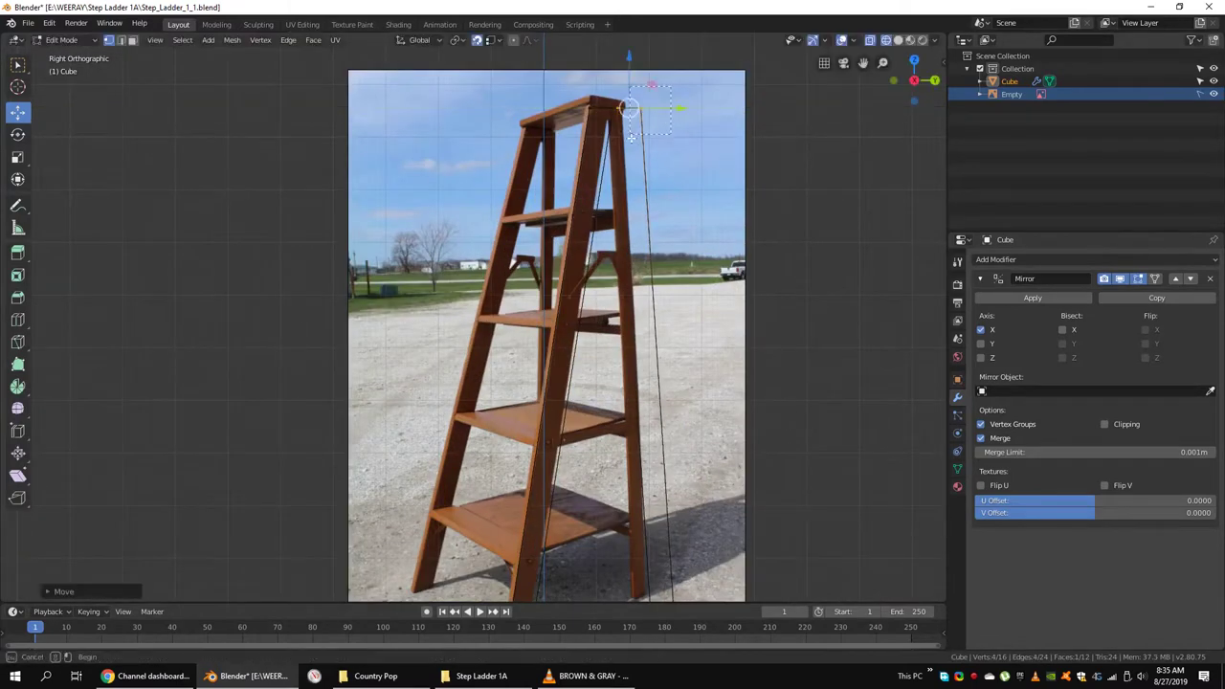
{"action": "scroll", "coordinate": [657, 605], "scroll_direction": "down", "scroll_amount": 3, "text": "shift"}
{"action": "key", "text": "b"}
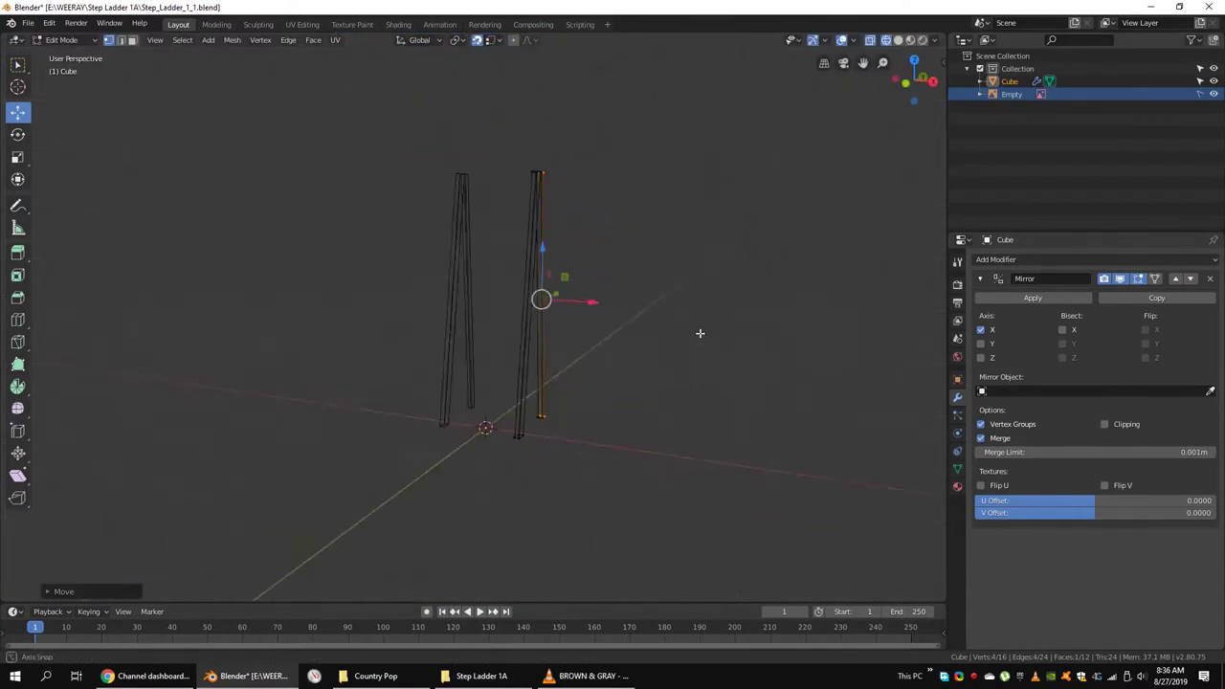
Grow the selection to the whole leg and resize it to match the photo.
{"action": "mouse_move", "coordinate": [689, 293]}
{"action": "middle_mouse_down"}
{"action": "mouse_move", "coordinate": [668, 328]}
{"action": "mouse_move", "coordinate": [610, 202]}
{"action": "middle_mouse_up"}
{"action": "key", "text": "Tab"}
{"action": "key", "text": "Tab"}
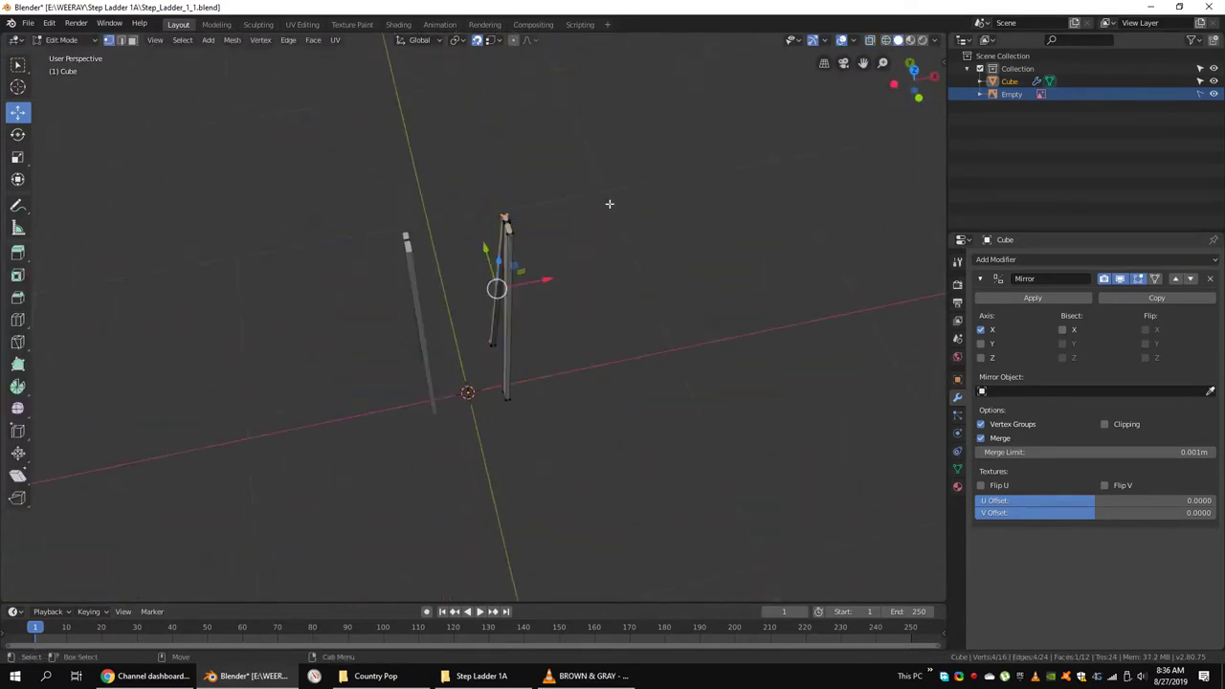
{"action": "key", "text": "ctrl+KP_Add"}
{"action": "key", "text": "ctrl+KP_Add"}
{"action": "scroll", "coordinate": [761, 289], "scroll_direction": "up", "scroll_amount": 3}
{"action": "left_click", "coordinate": [734, 282]}
{"action": "key", "text": "Tab"}
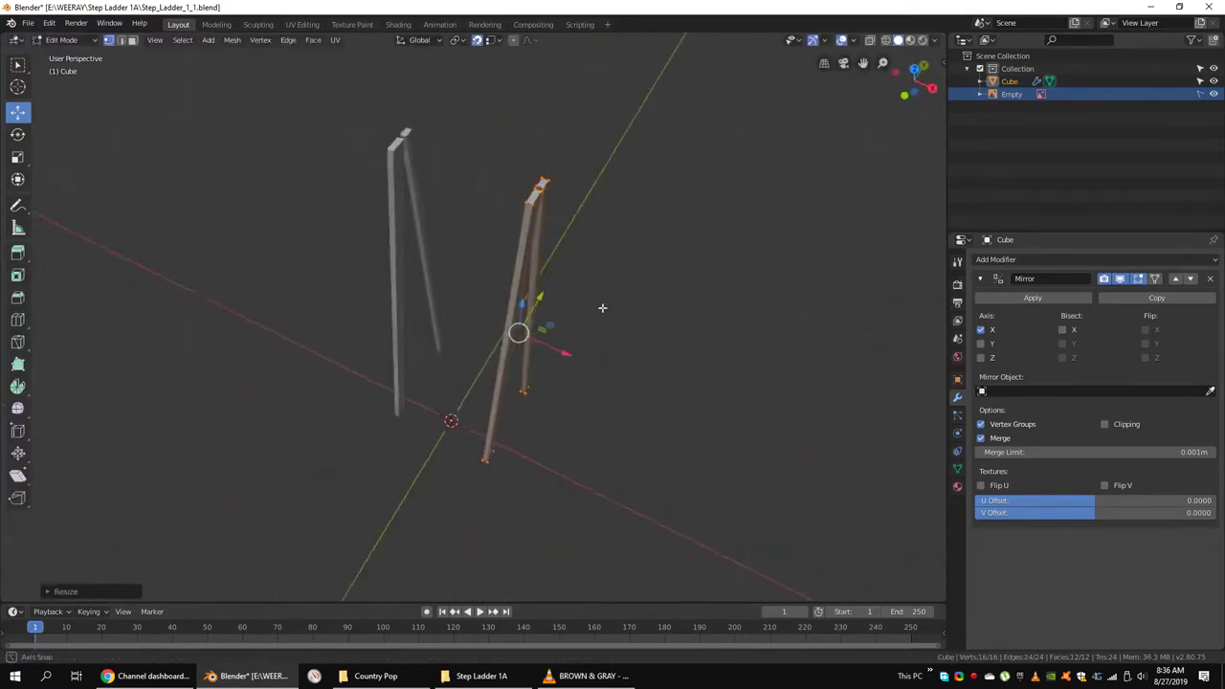
{"action": "middle_click_drag", "start_coordinate": [734, 281], "coordinate": [639, 389]}
{"action": "key", "text": "KP_3"}
Save the file as Step_Ladder_1_1.blend.
{"action": "key", "text": "ctrl+s"}
{"action": "scroll", "coordinate": [626, 325], "scroll_direction": "up", "scroll_amount": 4}
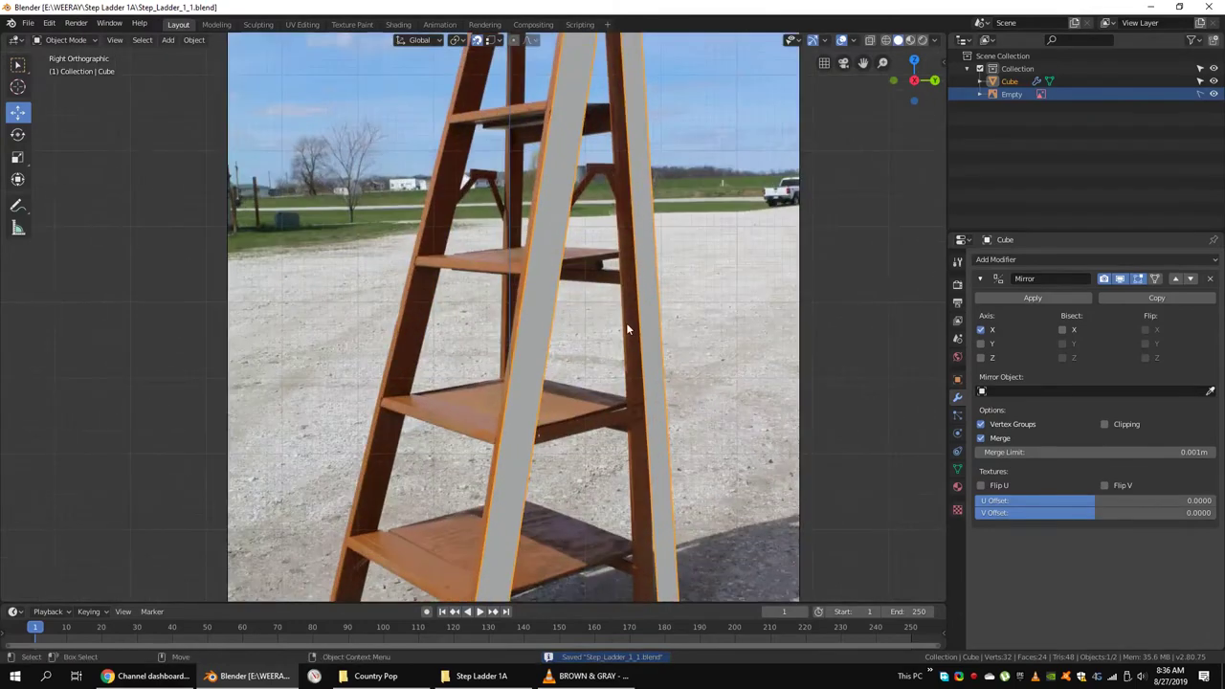
{"action": "scroll", "coordinate": [609, 279], "scroll_direction": "up", "scroll_amount": 1}
Add a new cube mesh and raise it along Z in Edit Mode.
{"action": "scroll", "coordinate": [618, 355], "scroll_direction": "down", "scroll_amount": 5}
{"action": "key", "text": "q"}
{"action": "left_click", "coordinate": [786, 362]}
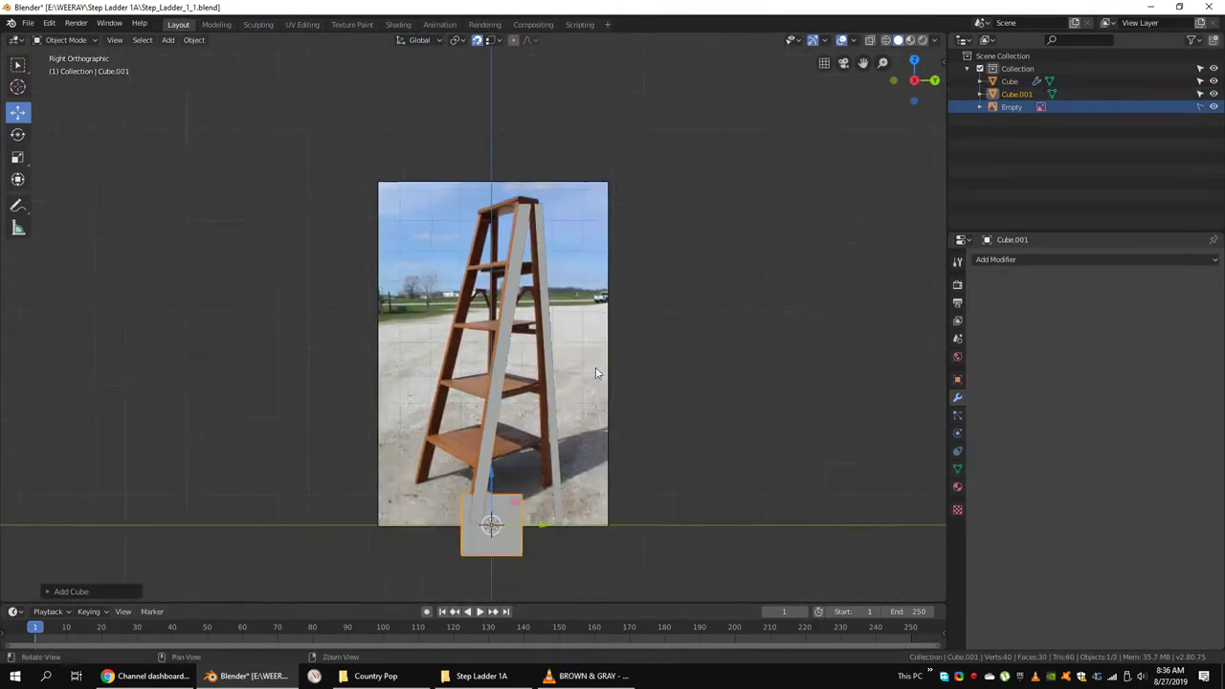
{"action": "scroll", "coordinate": [535, 383], "scroll_direction": "up", "scroll_amount": 2}
{"action": "key", "text": "Tab"}
{"action": "key", "text": "g"}
{"action": "key", "text": "z"}
{"action": "left_click", "coordinate": [573, 394]}
Flatten the cube into a thin board and drop it to the lowest shelf height.
{"action": "key", "text": "s"}
{"action": "key", "text": "z"}
{"action": "left_click", "coordinate": [572, 394]}
{"action": "key", "text": "g"}
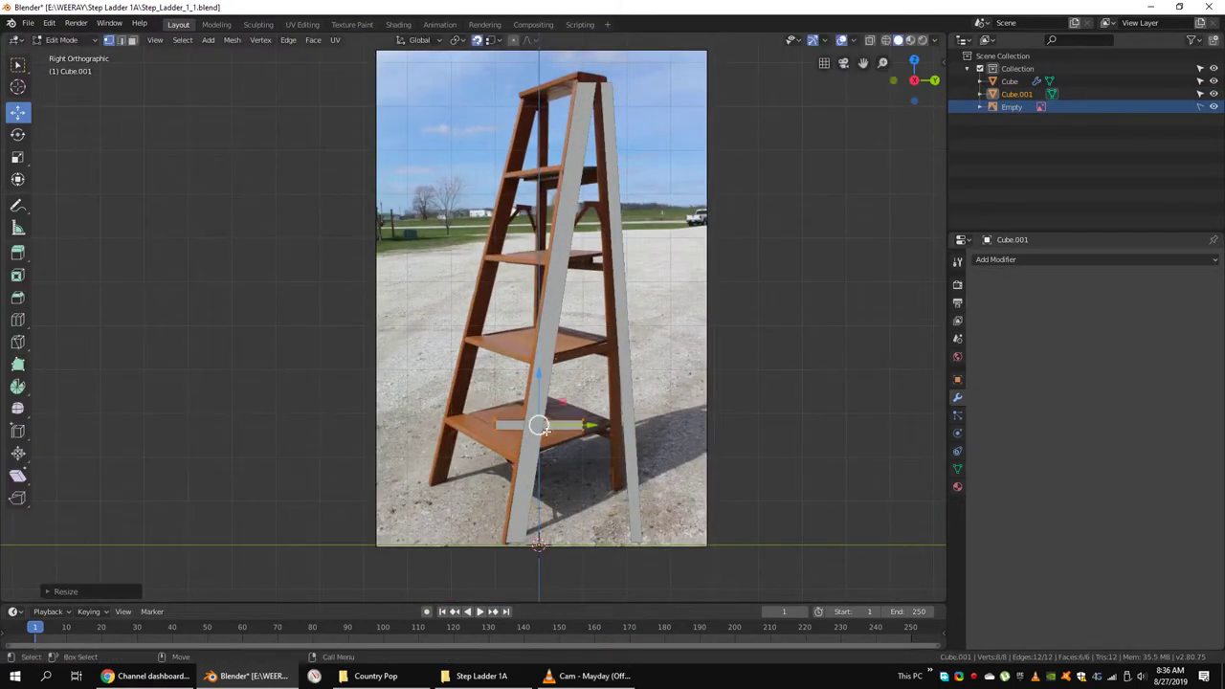
{"action": "left_click", "coordinate": [572, 470]}
{"action": "key", "text": "alt+z"}
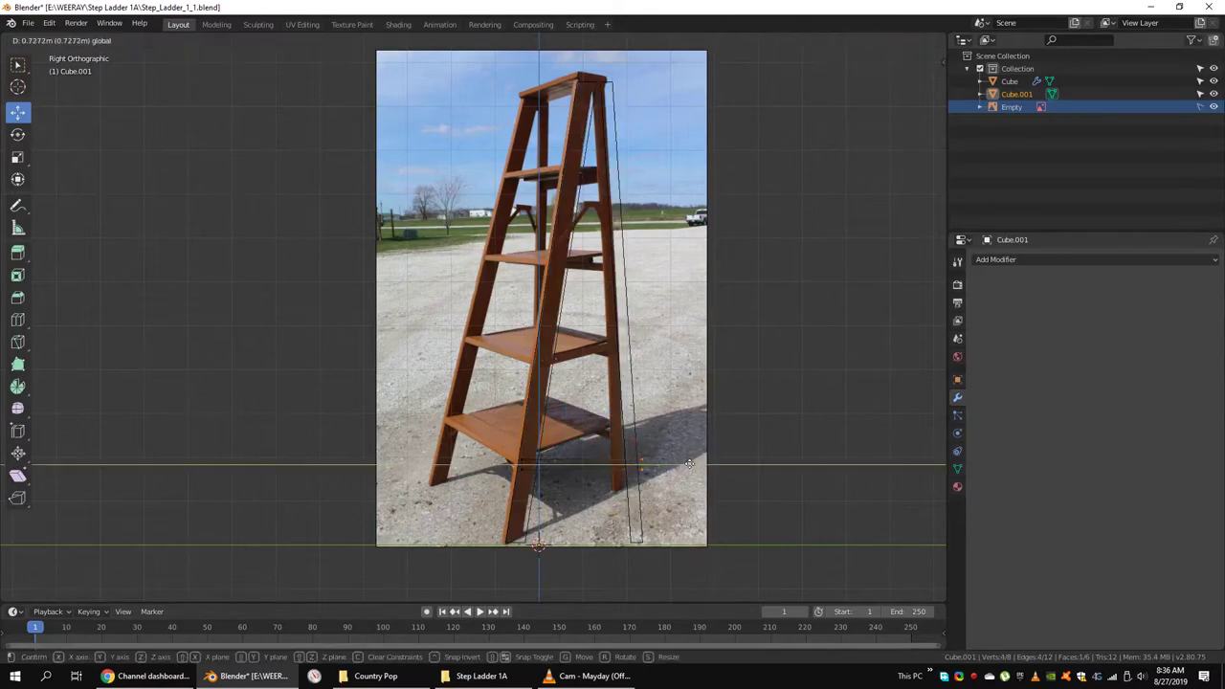
{"action": "left_click_drag", "start_coordinate": [710, 419], "coordinate": [496, 464]}
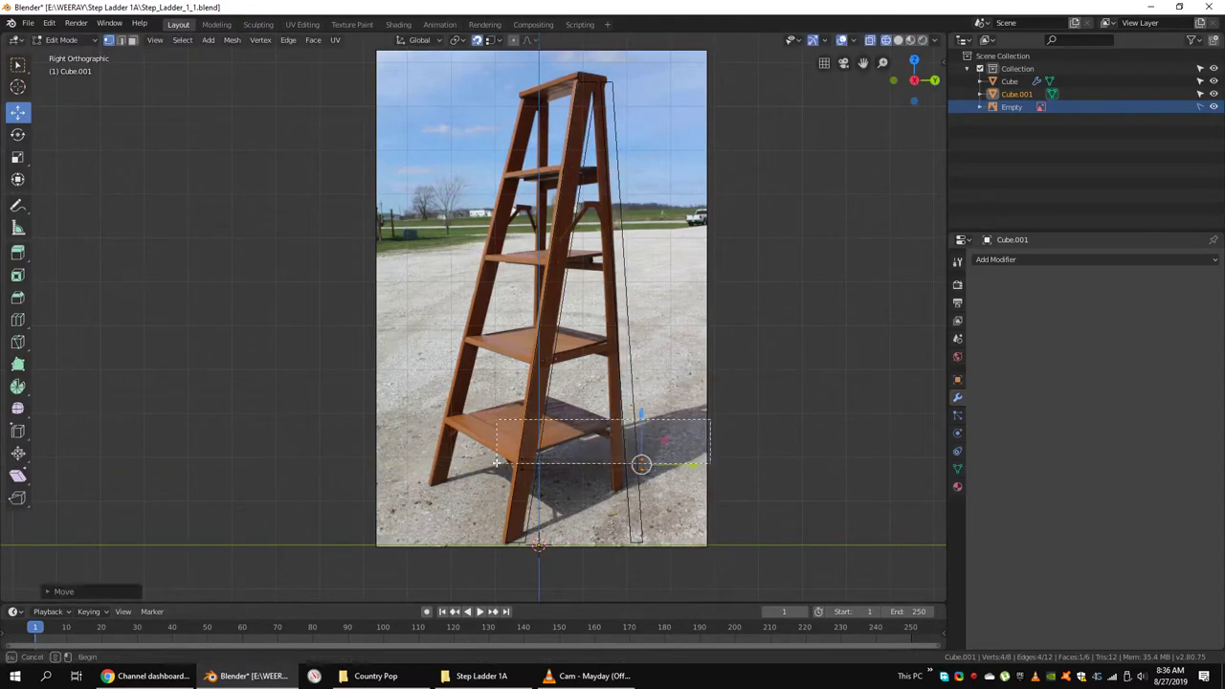
{"action": "left_click", "coordinate": [587, 417]}
Delete one half of the board's vertices using see-through display.
{"action": "scroll", "coordinate": [586, 418], "scroll_direction": "up", "scroll_amount": 3}
{"action": "middle_click_drag", "start_coordinate": [586, 417], "coordinate": [565, 393]}
{"action": "scroll", "coordinate": [561, 388], "scroll_direction": "up", "scroll_amount": 3}
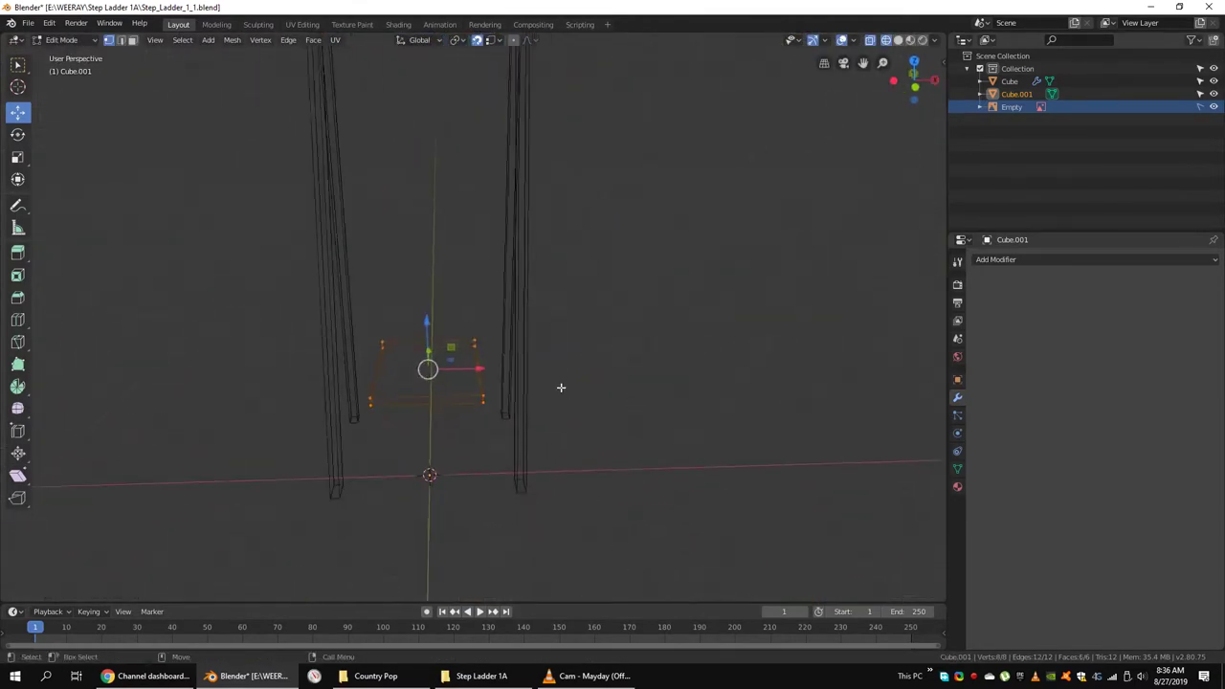
{"action": "scroll", "coordinate": [560, 388], "scroll_direction": "up", "scroll_amount": 2}
{"action": "key", "text": "alt+z"}
{"action": "key", "text": "s"}
{"action": "left_click", "coordinate": [415, 348]}
{"action": "key", "text": "alt+z"}
{"action": "key", "text": "x"}
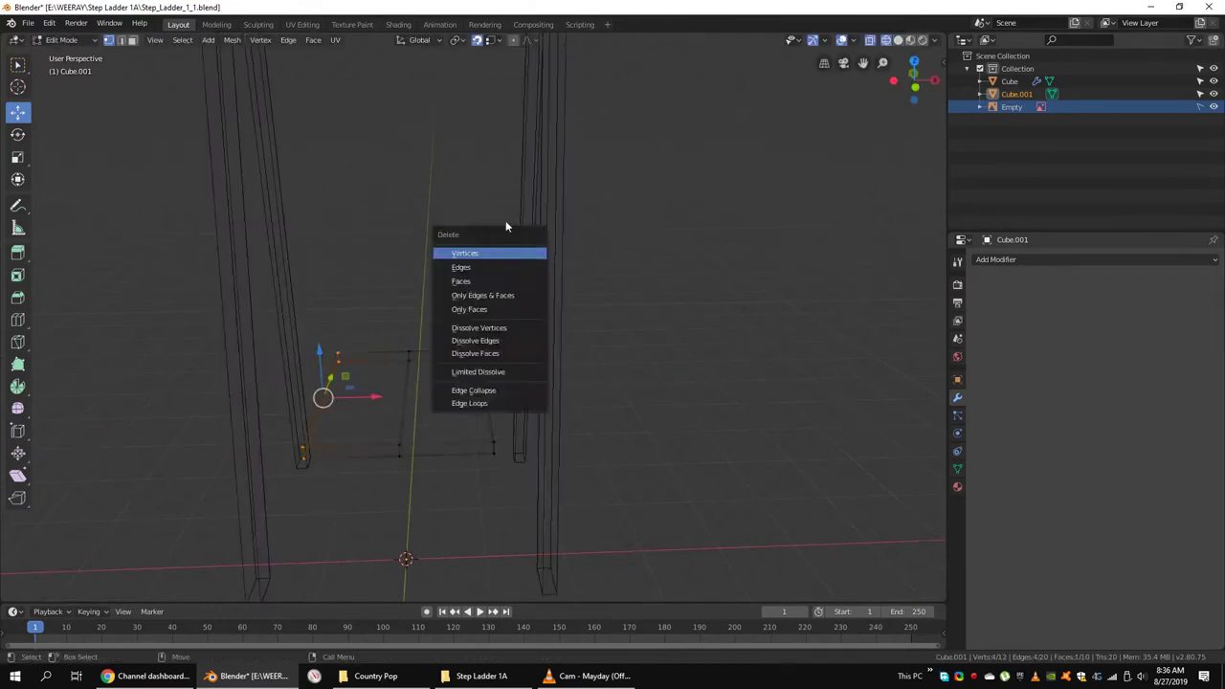
{"action": "left_click", "coordinate": [507, 251]}
Add a Mirror modifier to the half board with Clipping enabled.
{"action": "mouse_move", "coordinate": [555, 443]}
{"action": "middle_mouse_down"}
{"action": "mouse_move", "coordinate": [517, 450]}
{"action": "mouse_move", "coordinate": [456, 426]}
{"action": "mouse_move", "coordinate": [497, 421]}
{"action": "middle_mouse_up"}
{"action": "key", "text": "g"}
{"action": "left_click", "coordinate": [490, 472]}
{"action": "key", "text": "Tab"}
{"action": "left_click", "coordinate": [1052, 259]}
{"action": "left_click", "coordinate": [966, 390]}
{"action": "left_click", "coordinate": [1104, 424]}
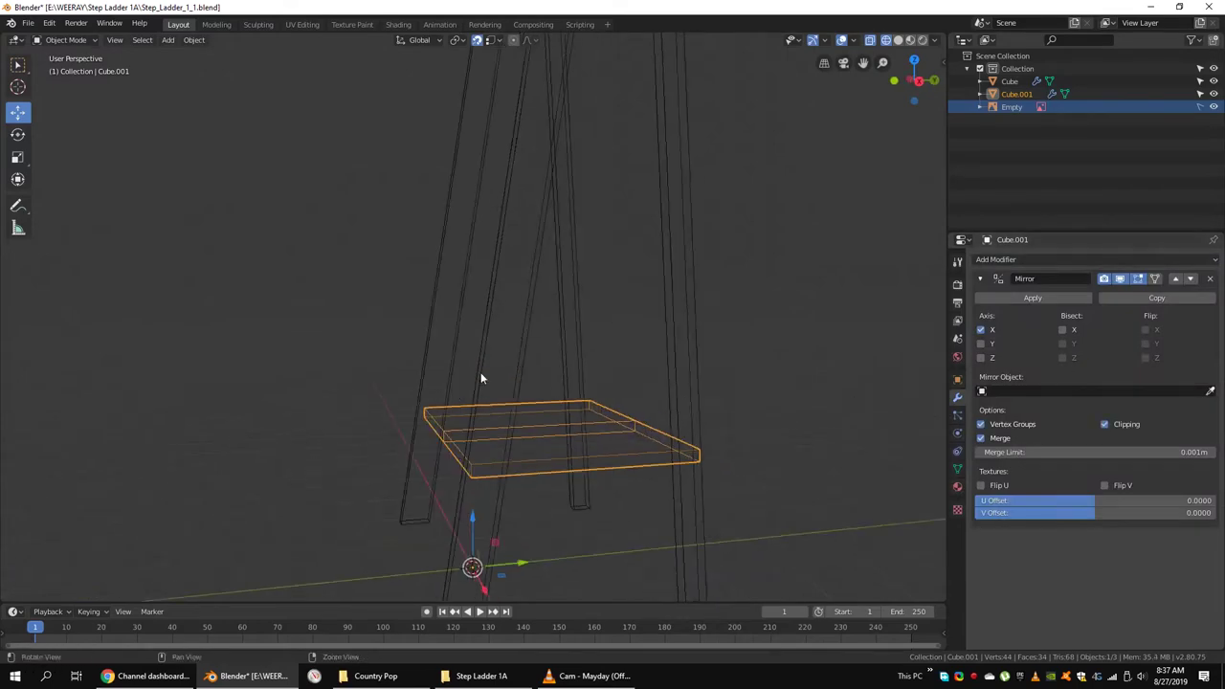
Select the board's end vertices and check them from the side against the photo.
{"action": "key", "text": "Tab"}
{"action": "middle_click_drag", "start_coordinate": [482, 375], "coordinate": [650, 460]}
{"action": "key", "text": "KP_3"}
{"action": "scroll", "coordinate": [449, 424], "scroll_direction": "down", "scroll_amount": 3}
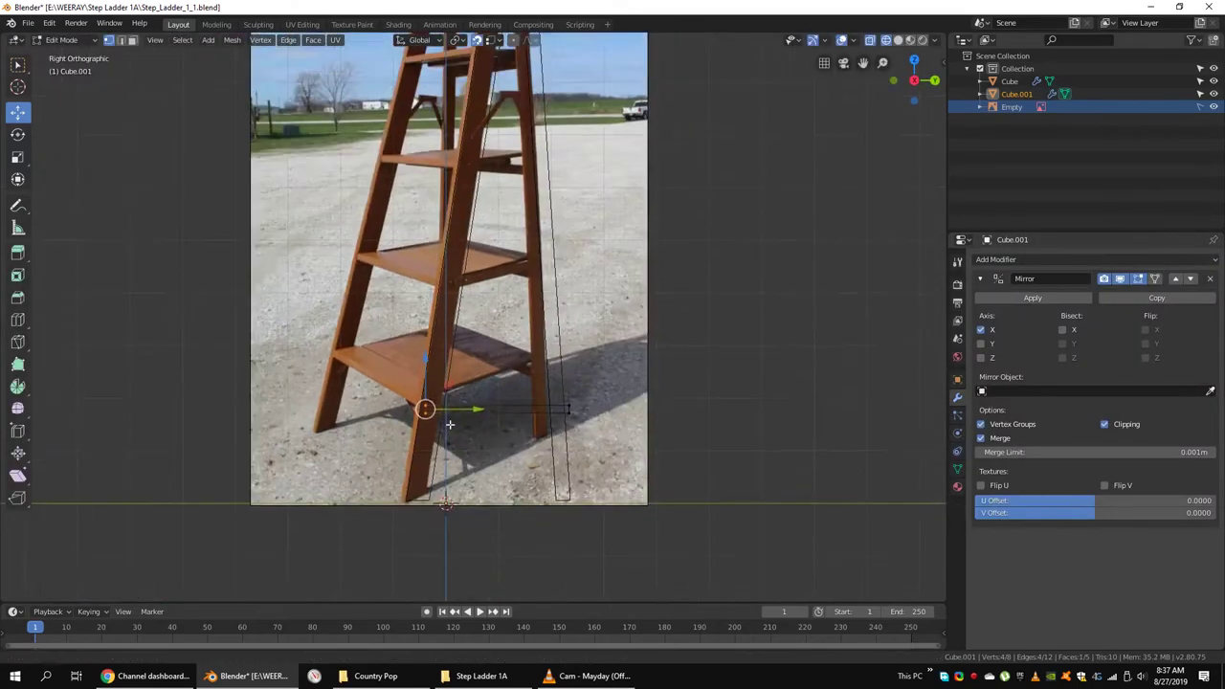
{"action": "scroll", "coordinate": [461, 409], "scroll_direction": "up", "scroll_amount": 1}
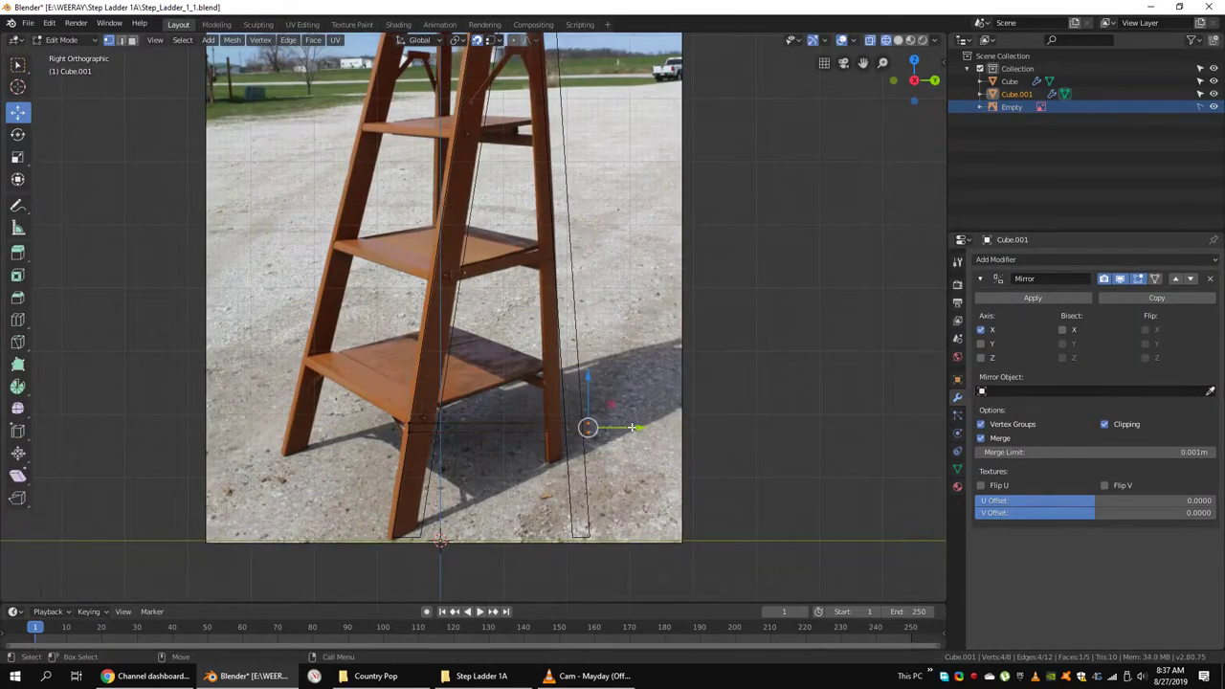
{"action": "key", "text": "Tab"}
{"action": "scroll", "coordinate": [631, 426], "scroll_direction": "down", "scroll_amount": 3}
Reposition the ladder leg's vertices, then reselect the shelf board.
{"action": "left_click", "coordinate": [531, 287]}
{"action": "key", "text": "Tab"}
{"action": "key", "text": "g"}
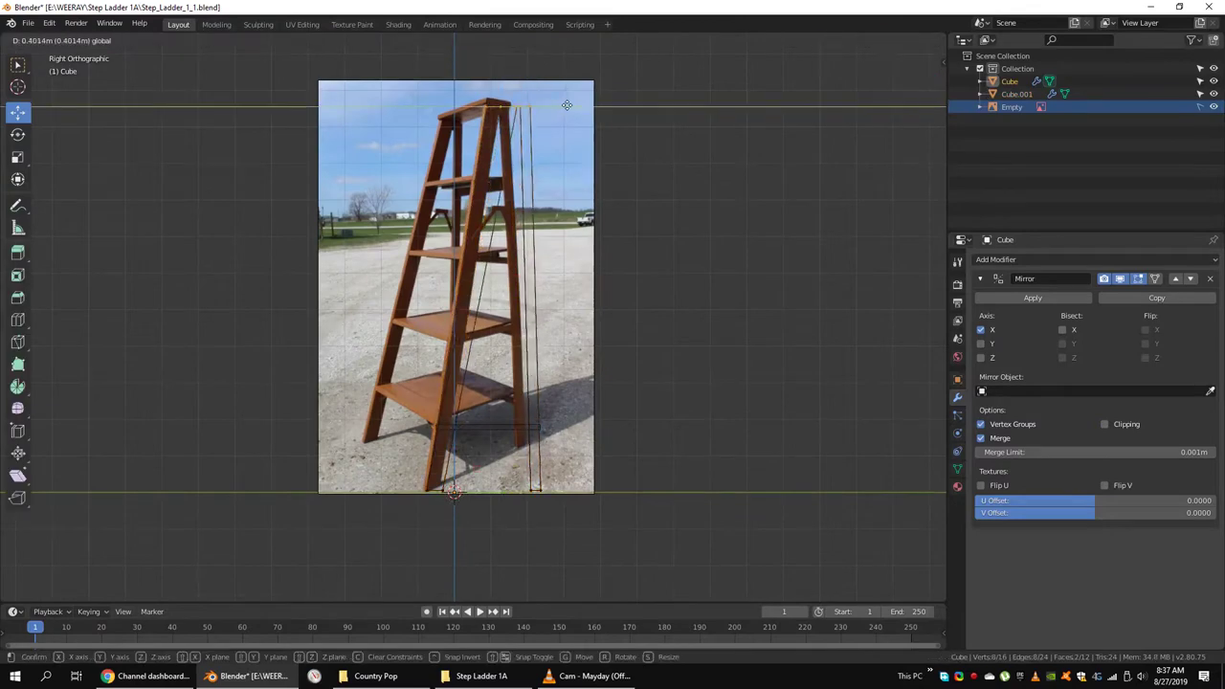
{"action": "left_click", "coordinate": [429, 492]}
{"action": "key", "text": "Tab"}
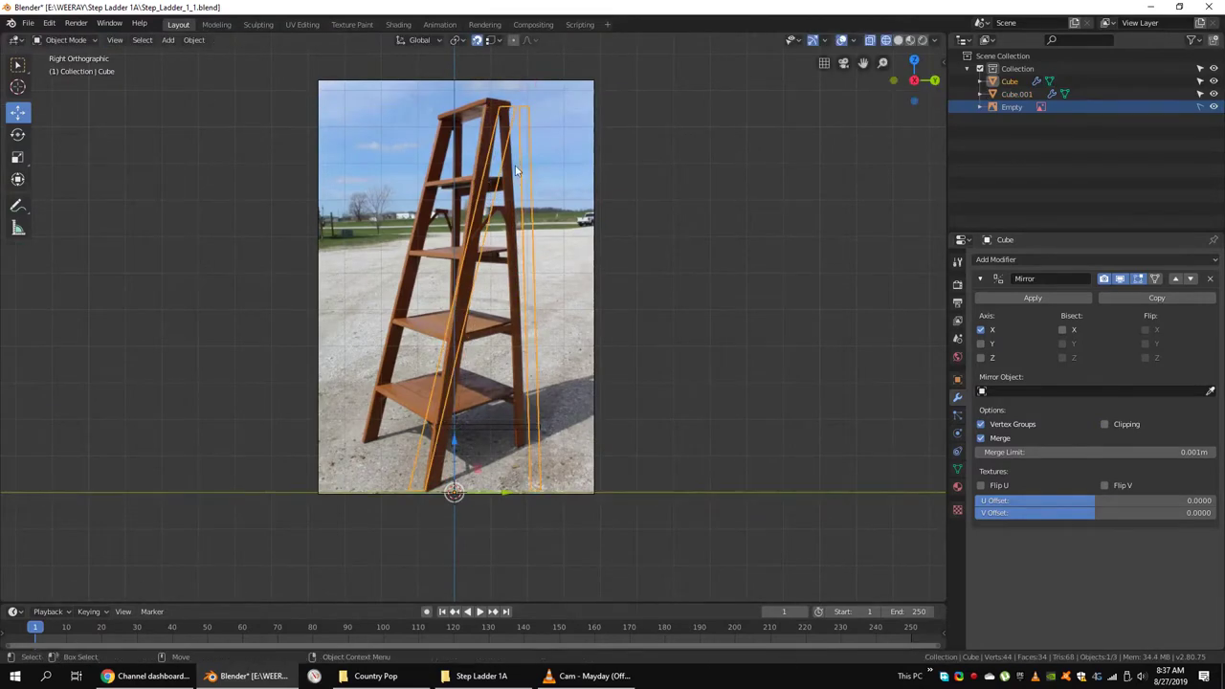
{"action": "key", "text": "Tab"}
{"action": "key", "text": "Tab"}
{"action": "left_click", "coordinate": [467, 420]}
{"action": "key", "text": "Tab"}
Move the board's end edge so it meets the ladder leg.
{"action": "scroll", "coordinate": [467, 420], "scroll_direction": "up", "scroll_amount": 3}
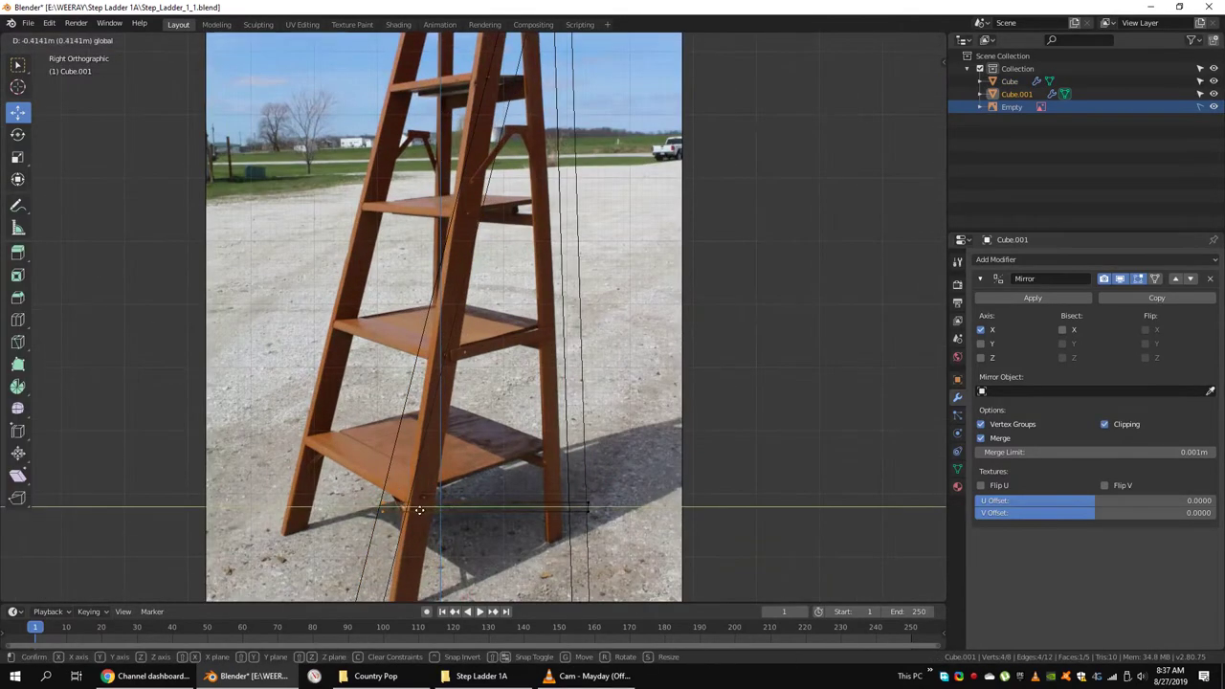
{"action": "scroll", "coordinate": [537, 369], "scroll_direction": "down", "scroll_amount": 3}
{"action": "scroll", "coordinate": [537, 369], "scroll_direction": "up", "scroll_amount": 3}
{"action": "scroll", "coordinate": [557, 427], "scroll_direction": "up", "scroll_amount": 3}
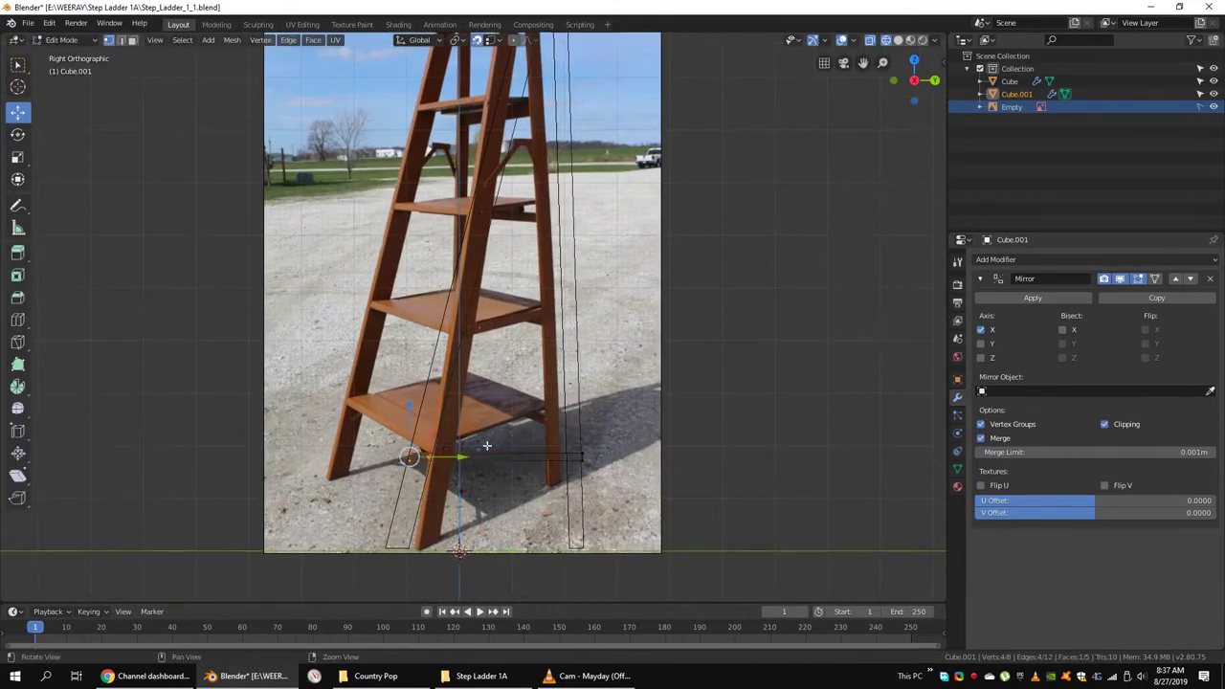
{"action": "scroll", "coordinate": [459, 459], "scroll_direction": "up", "scroll_amount": 3}
{"action": "scroll", "coordinate": [440, 527], "scroll_direction": "up", "scroll_amount": 2}
{"action": "left_click_drag", "start_coordinate": [441, 527], "coordinate": [556, 437]}
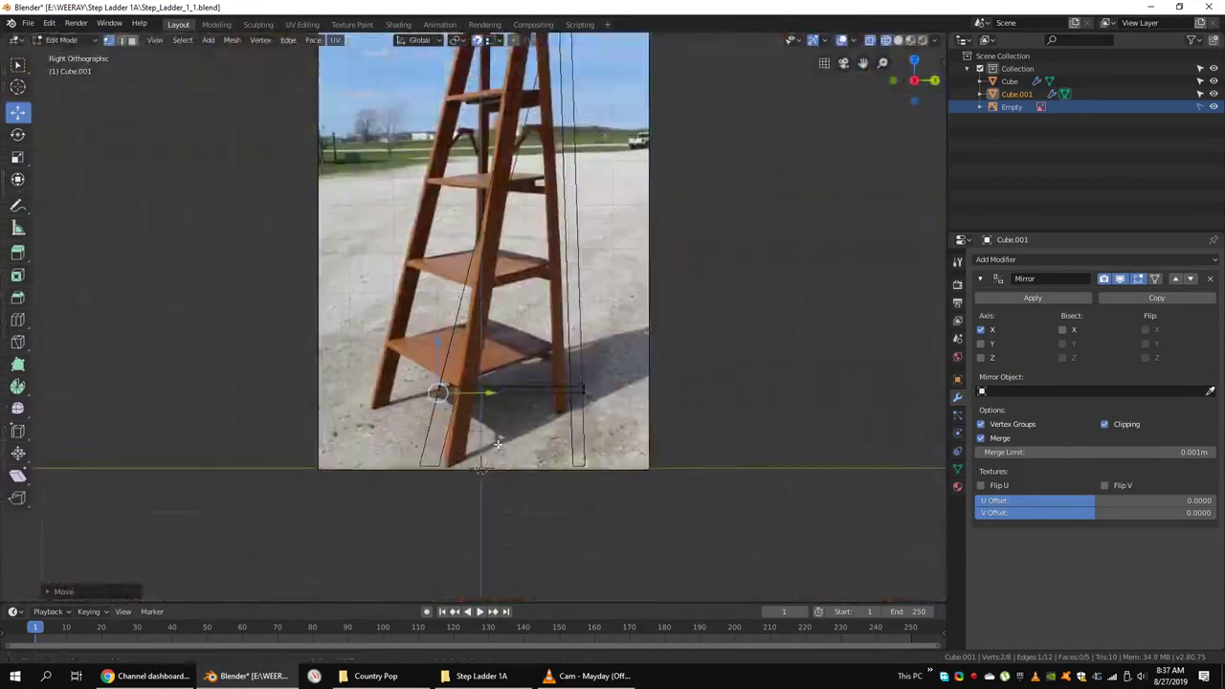
{"action": "scroll", "coordinate": [497, 478], "scroll_direction": "down", "scroll_amount": 5}
{"action": "scroll", "coordinate": [556, 437], "scroll_direction": "up", "scroll_amount": 3}
{"action": "left_click", "coordinate": [554, 437]}
{"action": "scroll", "coordinate": [554, 437], "scroll_direction": "down", "scroll_amount": 3}
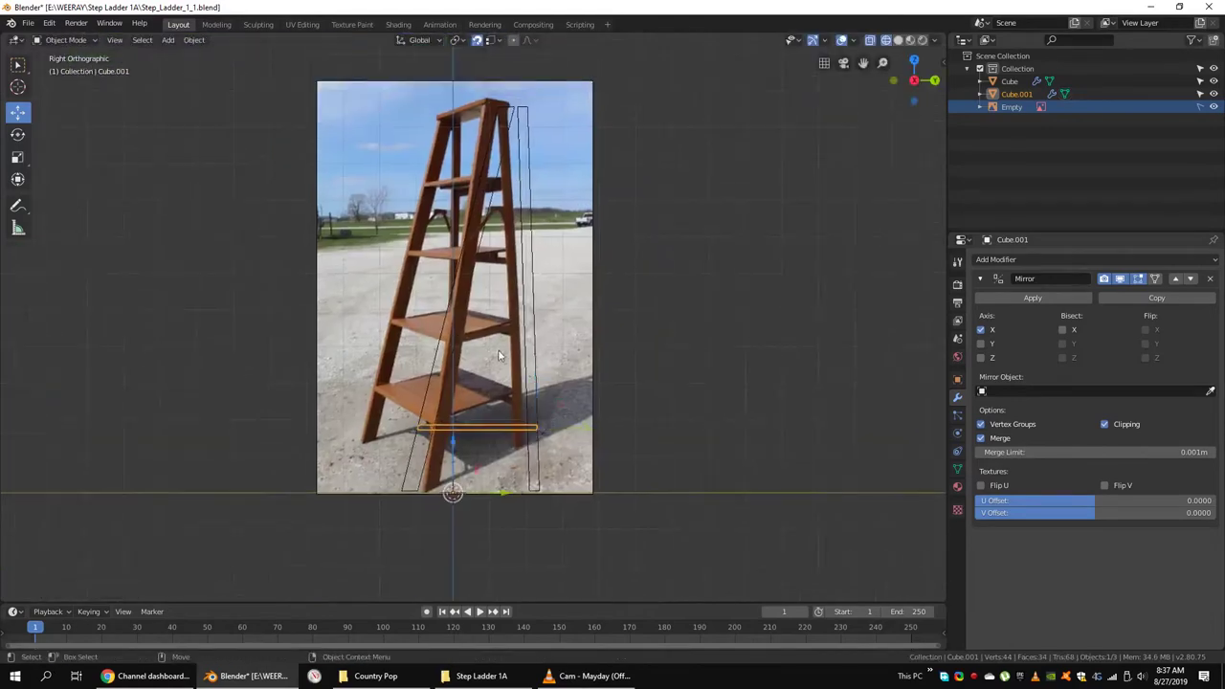
{"action": "scroll", "coordinate": [477, 386], "scroll_direction": "down", "scroll_amount": 2}
{"action": "key", "text": "Tab"}
{"action": "scroll", "coordinate": [455, 383], "scroll_direction": "up", "scroll_amount": 2}
{"action": "mouse_move", "coordinate": [533, 308]}
{"action": "middle_mouse_down", "text": "shift"}
{"action": "mouse_move", "coordinate": [554, 345]}
{"action": "mouse_move", "coordinate": [660, 398]}
{"action": "middle_mouse_up", "text": "shift"}
Add an Array modifier with count 4 to stack board copies vertically.
{"action": "left_click", "coordinate": [979, 280]}
{"action": "left_click", "coordinate": [995, 260]}
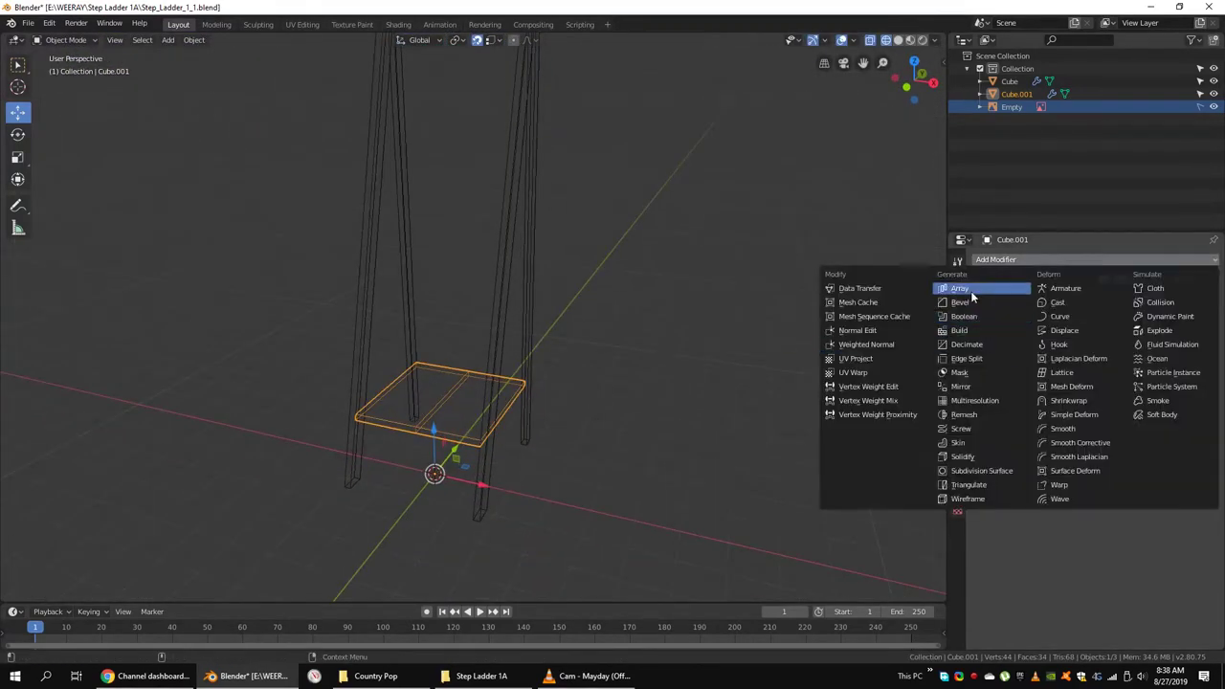
{"action": "left_click", "coordinate": [970, 291]}
{"action": "key", "text": "Return"}
{"action": "middle_click_drag", "start_coordinate": [536, 383], "coordinate": [553, 389]}
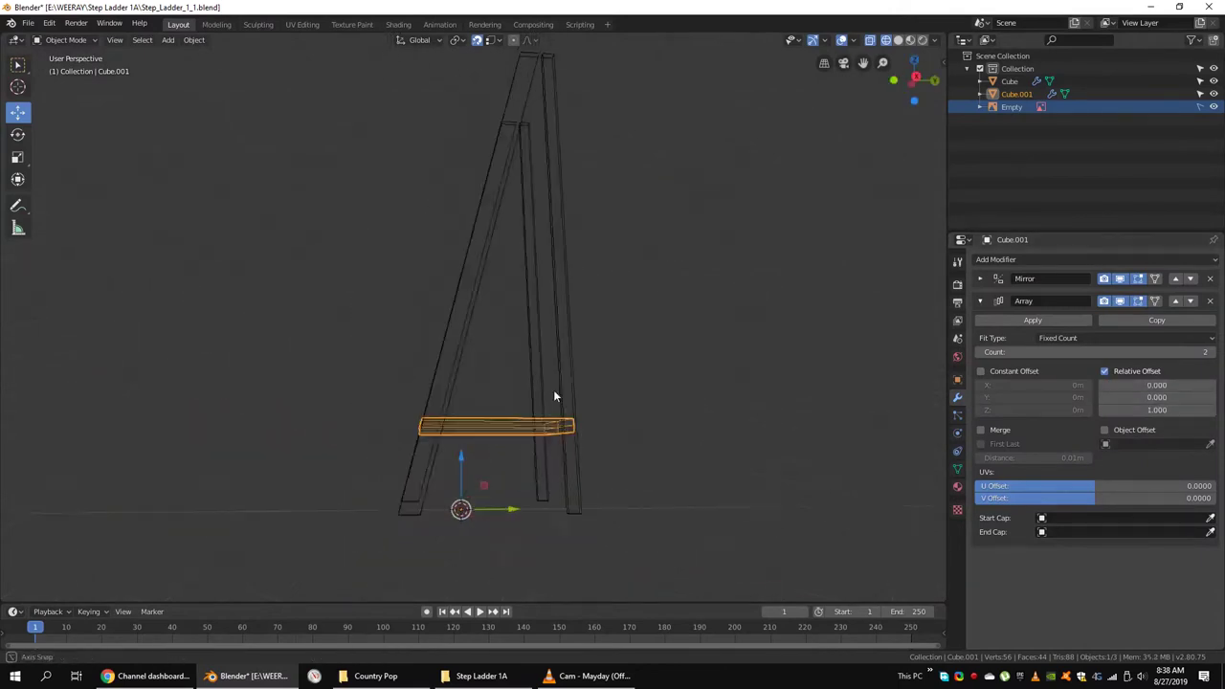
{"action": "middle_click_drag", "start_coordinate": [641, 419], "coordinate": [651, 494]}
{"action": "key", "text": "KP_3"}
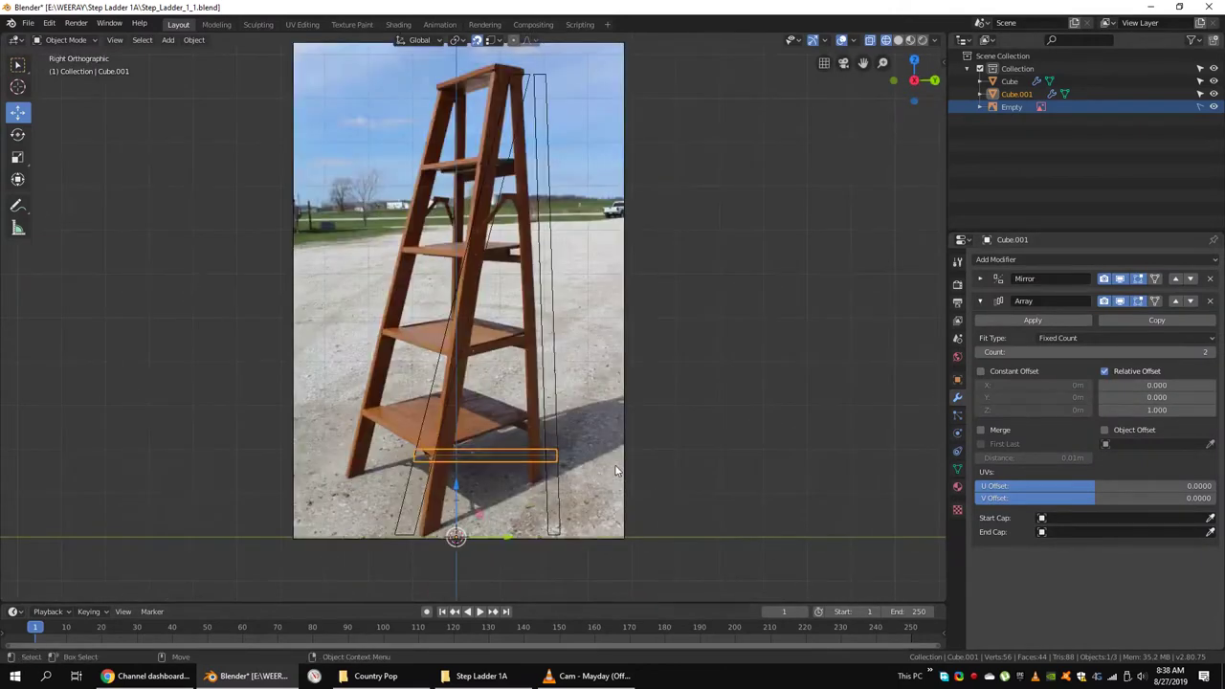
Set the array's relative Z offset to 15.38 to match the photo, then apply it.
{"action": "left_click_drag", "start_coordinate": [1156, 409], "coordinate": [1196, 409]}
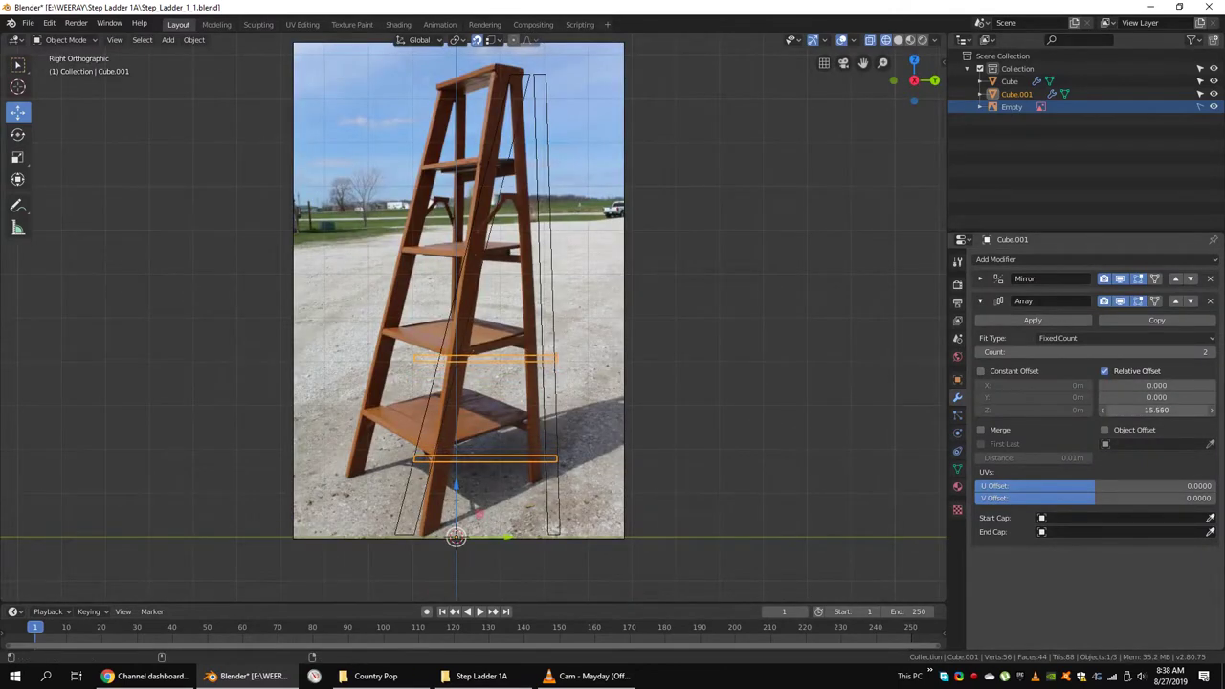
{"action": "scroll", "coordinate": [617, 307], "scroll_direction": "down", "scroll_amount": 4}
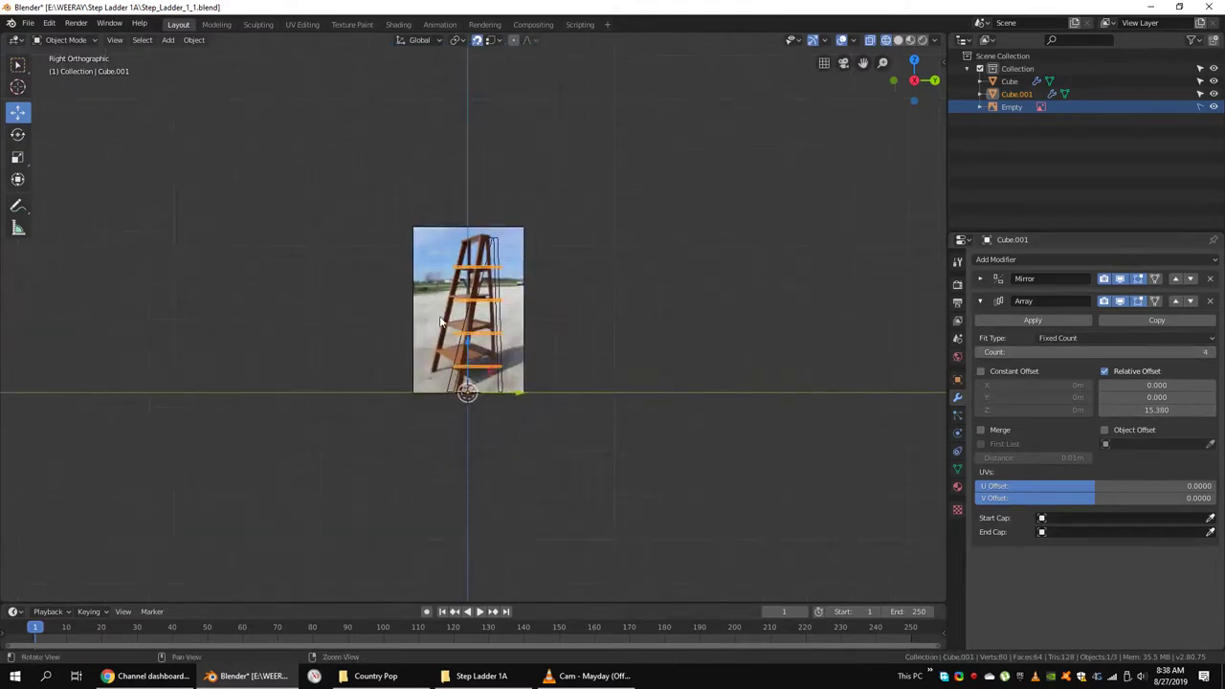
{"action": "middle_click_drag", "start_coordinate": [617, 316], "coordinate": [670, 345]}
{"action": "left_click", "coordinate": [1032, 319]}
{"action": "middle_click_drag", "start_coordinate": [574, 315], "coordinate": [547, 341]}
{"action": "key", "text": "Tab"}
{"action": "scroll", "coordinate": [456, 341], "scroll_direction": "up", "scroll_amount": 5}
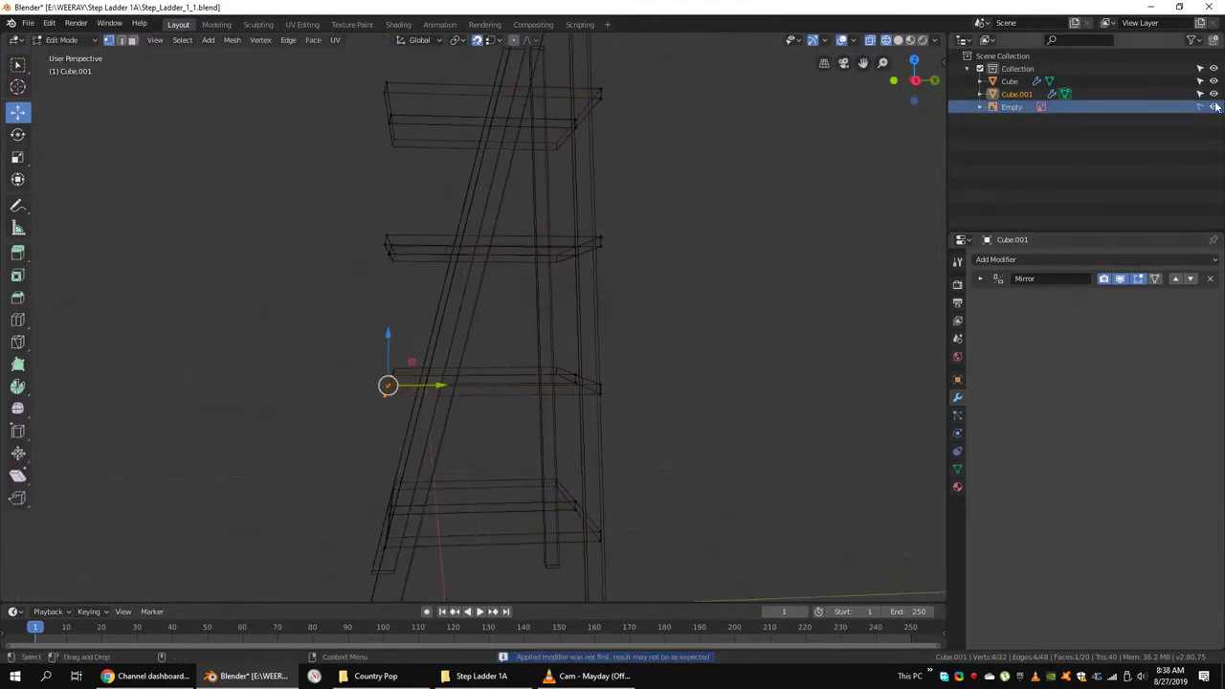
Hide the reference image and slide the first shelf edge along Y onto the leg.
{"action": "left_click", "coordinate": [1213, 107]}
{"action": "key", "text": "KP_3"}
{"action": "scroll", "coordinate": [590, 364], "scroll_direction": "up", "scroll_amount": 3}
{"action": "key", "text": "g"}
{"action": "key", "text": "y"}
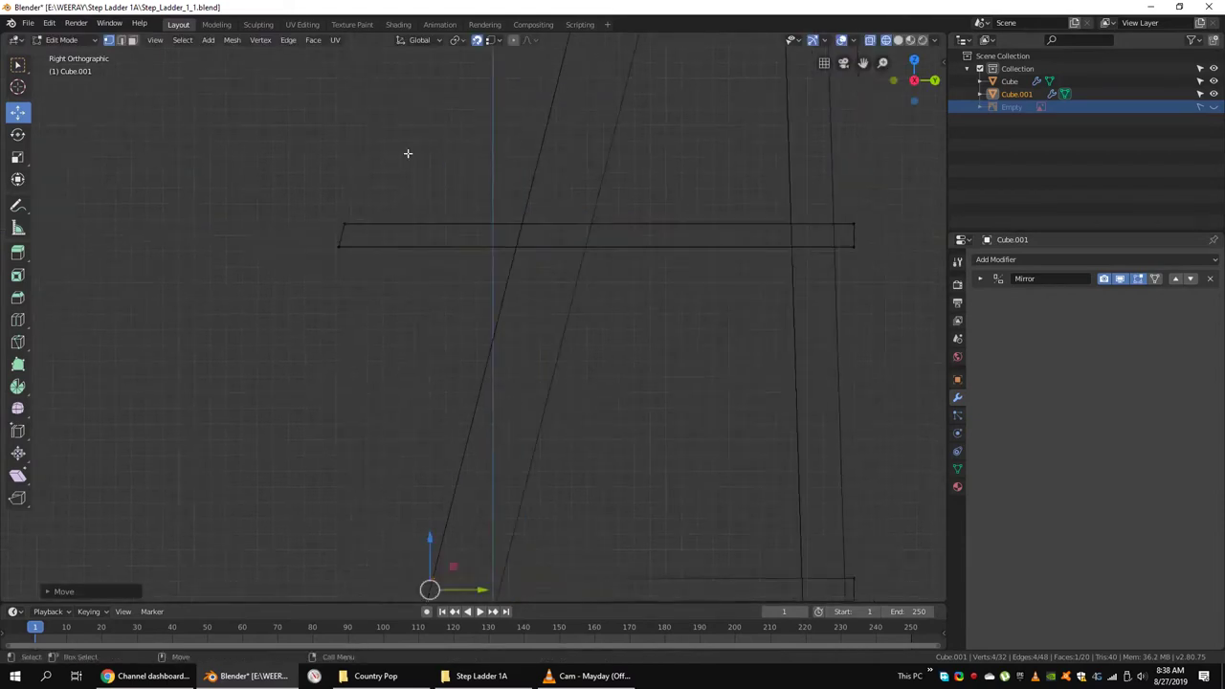
{"action": "scroll", "coordinate": [572, 238], "scroll_direction": "down", "scroll_amount": 2}
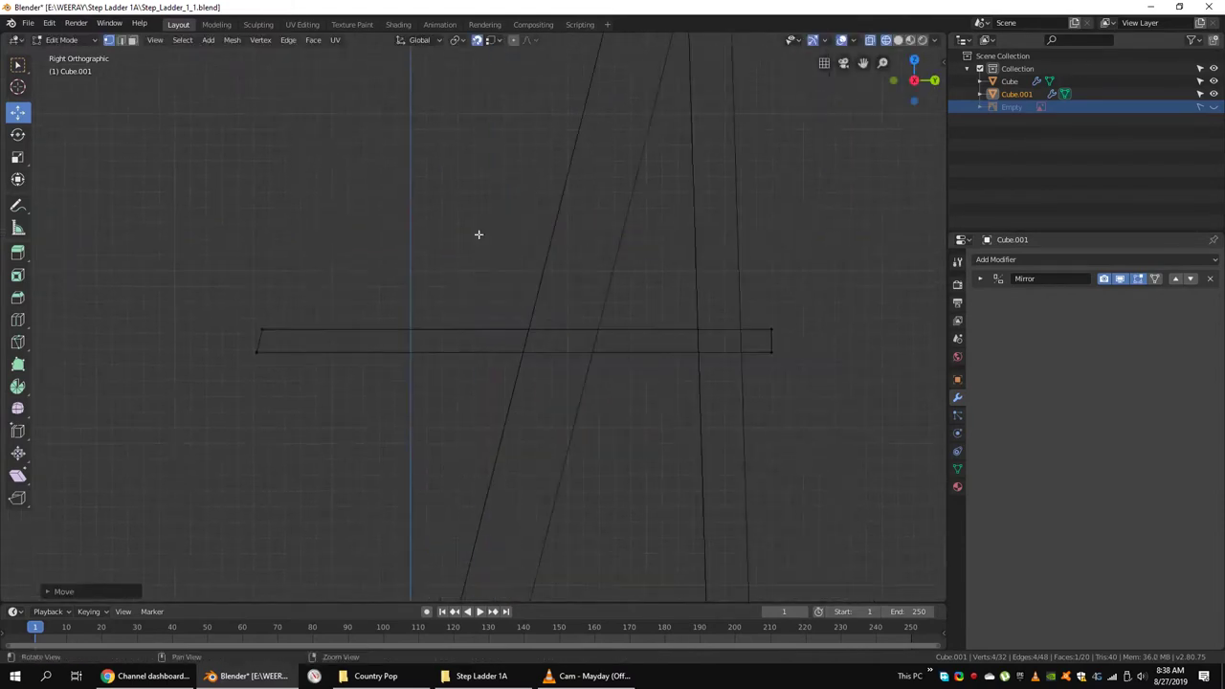
{"action": "left_click", "coordinate": [575, 350]}
Slide further shelf edges front-to-back until they sit against the slanted legs.
{"action": "key", "text": "g"}
{"action": "key", "text": "y"}
{"action": "scroll", "coordinate": [561, 170], "scroll_direction": "down", "scroll_amount": 3}
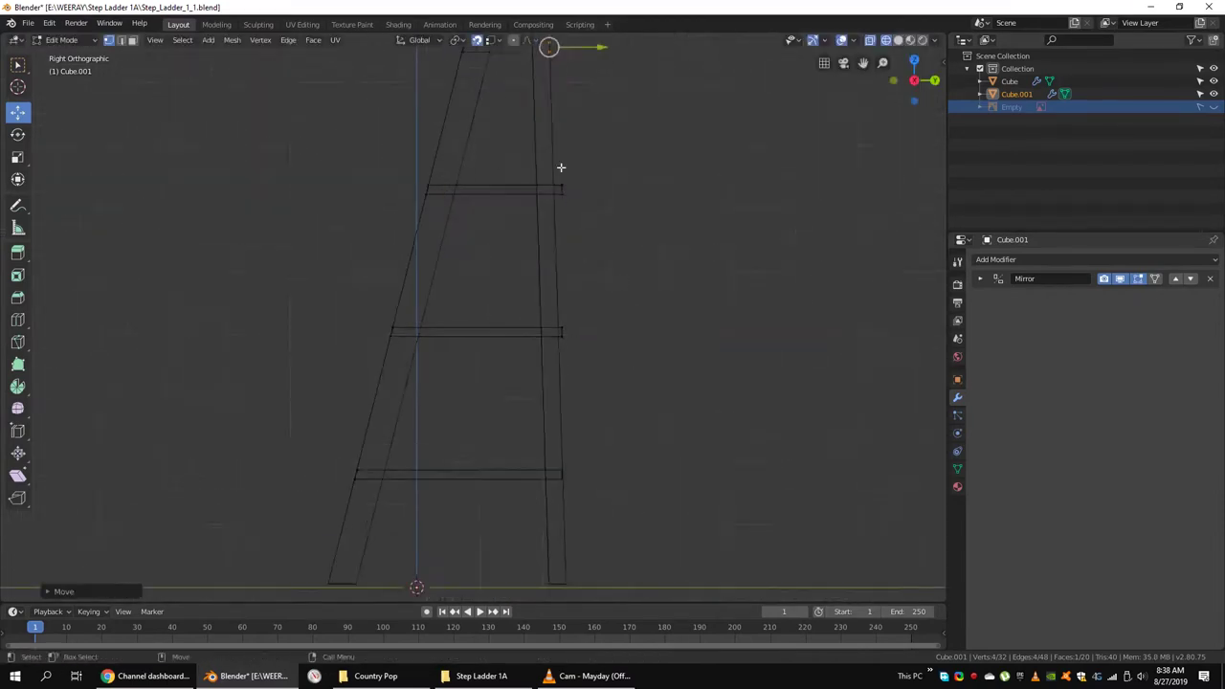
{"action": "scroll", "coordinate": [742, 318], "scroll_direction": "up", "scroll_amount": 4}
{"action": "key", "text": "g"}
{"action": "key", "text": "y"}
{"action": "right_click", "coordinate": [714, 322]}
{"action": "scroll", "coordinate": [574, 288], "scroll_direction": "down", "scroll_amount": 2}
{"action": "key", "text": "g"}
{"action": "key", "text": "y"}
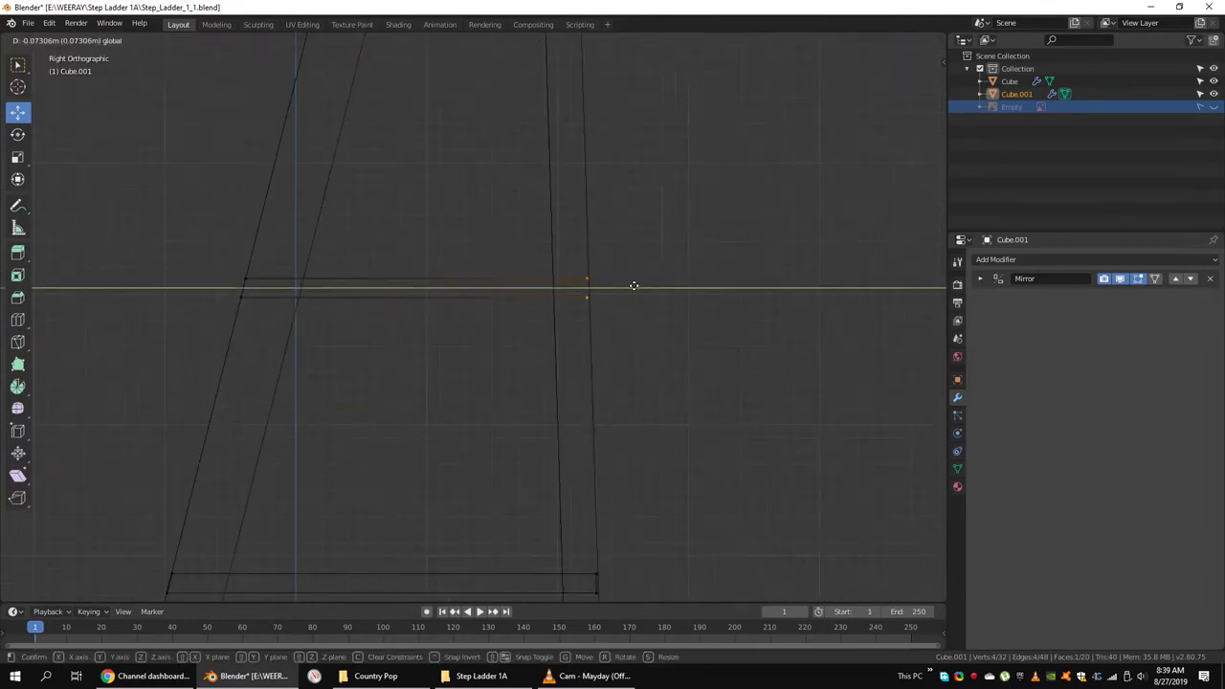
{"action": "left_click", "coordinate": [637, 285]}
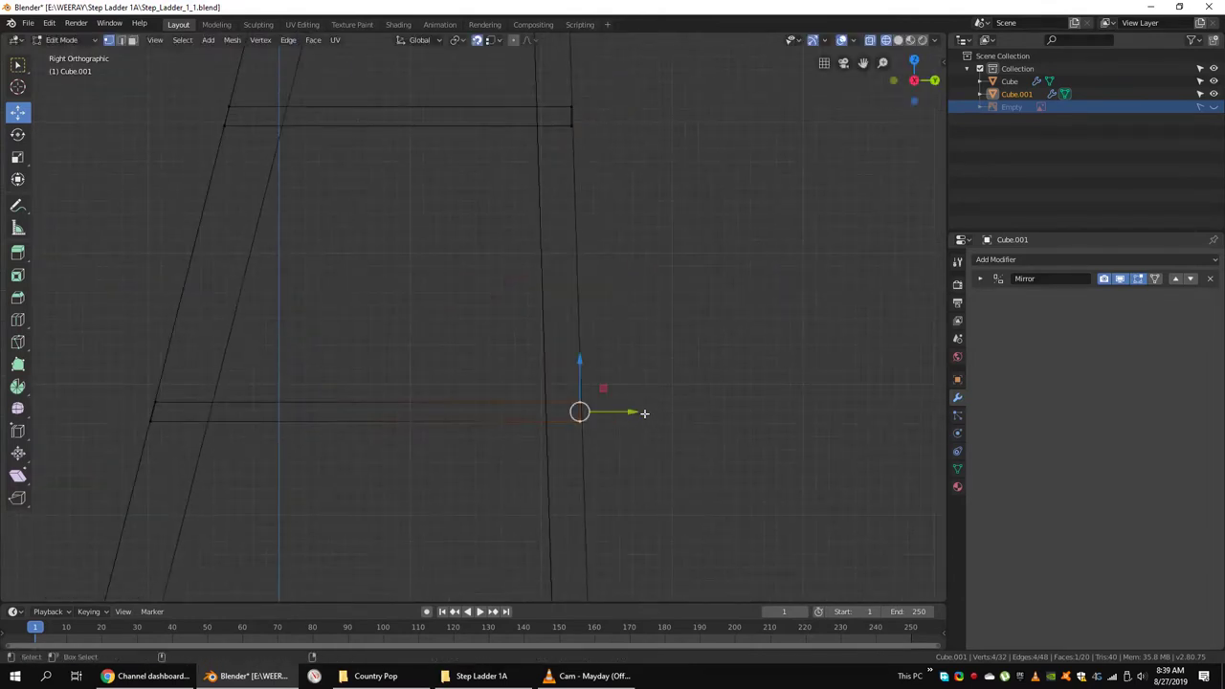
Cancel a stray move, return to Object Mode and save the blend file.
{"action": "key", "text": "g"}
{"action": "key", "text": "y"}
{"action": "right_click", "coordinate": [621, 410]}
{"action": "scroll", "coordinate": [621, 411], "scroll_direction": "down", "scroll_amount": 3}
{"action": "mouse_move", "coordinate": [621, 410]}
{"action": "middle_mouse_down"}
{"action": "mouse_move", "coordinate": [567, 417]}
{"action": "mouse_move", "coordinate": [476, 385]}
{"action": "mouse_move", "coordinate": [650, 431]}
{"action": "mouse_move", "coordinate": [545, 383]}
{"action": "mouse_move", "coordinate": [745, 337]}
{"action": "middle_mouse_up"}
{"action": "key", "text": "Tab"}
{"action": "scroll", "coordinate": [477, 384], "scroll_direction": "up", "scroll_amount": 3}
{"action": "key", "text": "ctrl+s"}
Add a Bevel modifier to the shelves and narrow its width to 0.014 m.
{"action": "left_click", "coordinate": [996, 259]}
{"action": "left_click", "coordinate": [959, 303]}
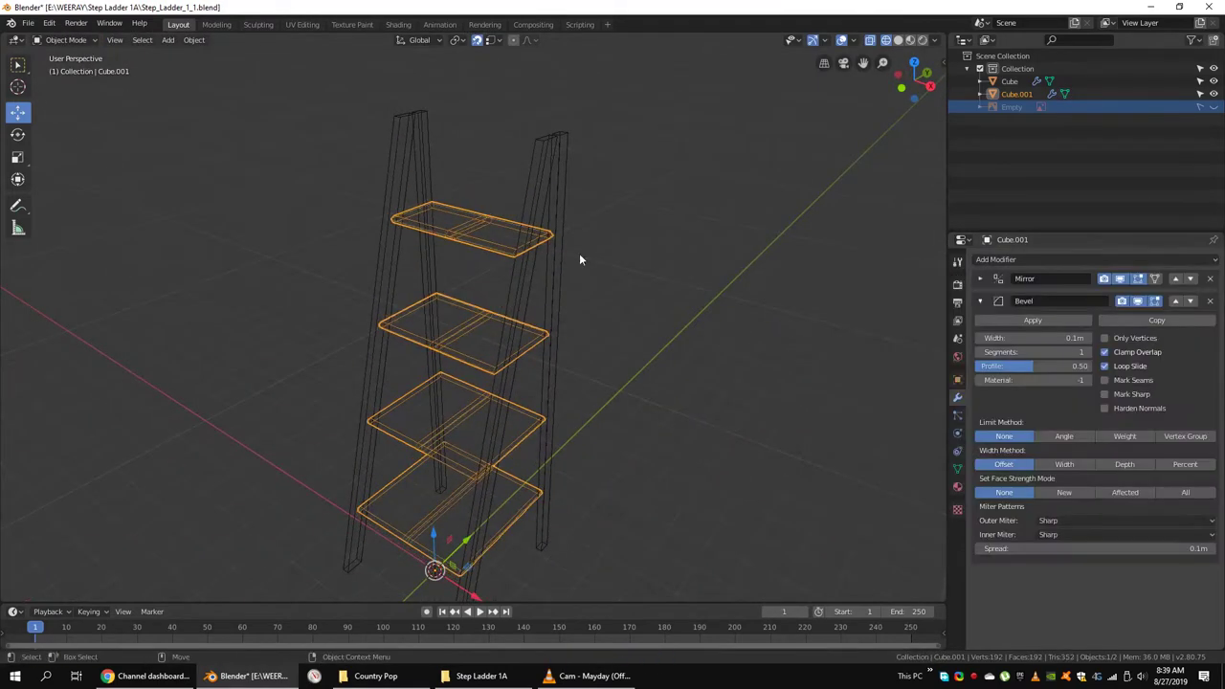
{"action": "middle_click_drag", "start_coordinate": [579, 259], "coordinate": [657, 427]}
{"action": "scroll", "coordinate": [587, 342], "scroll_direction": "up", "scroll_amount": 3}
{"action": "left_click_drag", "start_coordinate": [1049, 339], "coordinate": [1024, 339]}
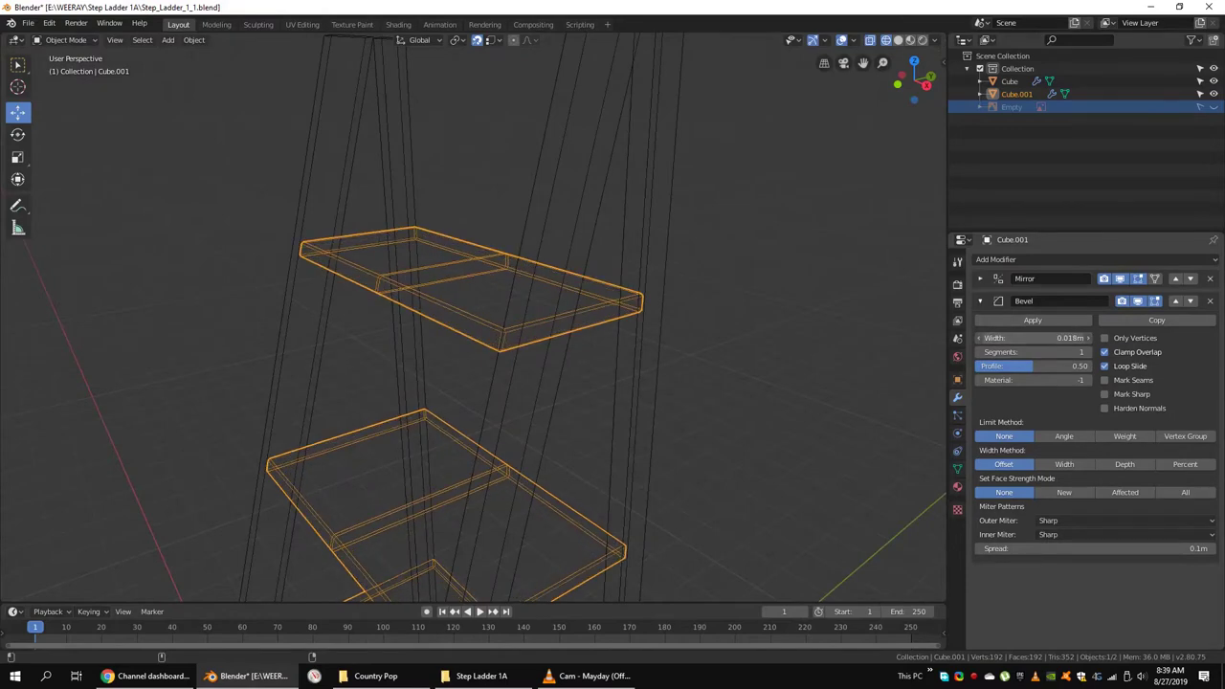
Move the Bevel above the Mirror modifier in the stack and inspect the lower shelf.
{"action": "middle_click_drag", "start_coordinate": [571, 339], "coordinate": [582, 353]}
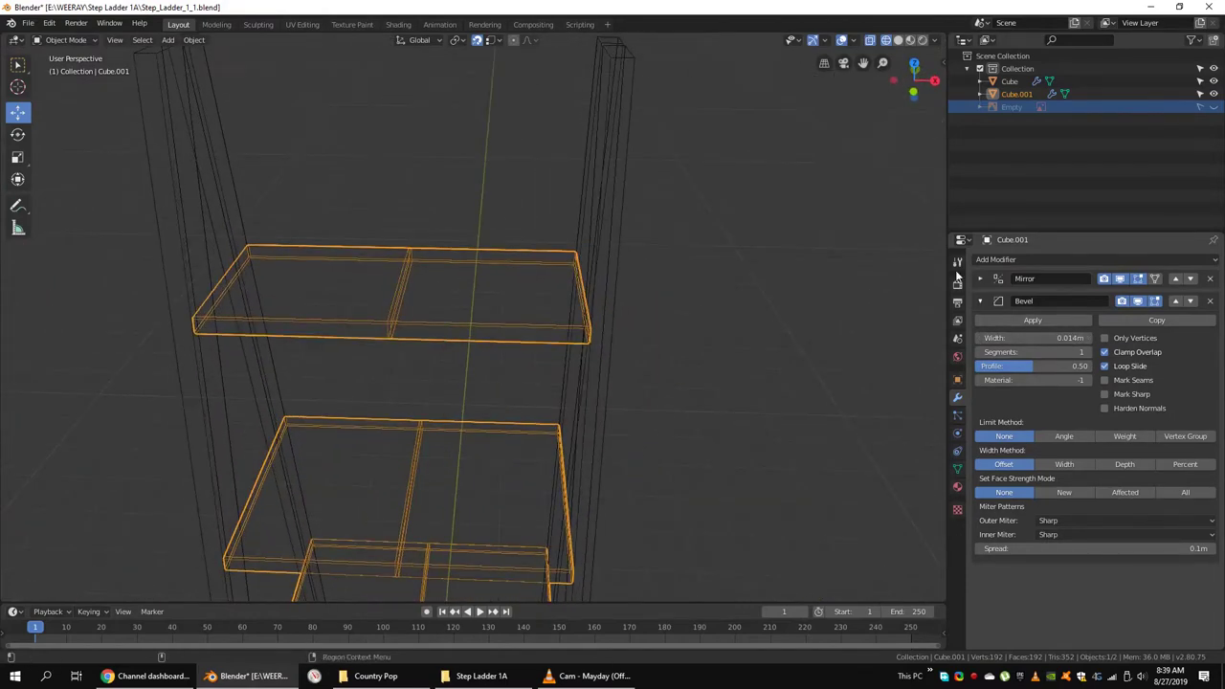
{"action": "left_click", "coordinate": [1190, 278]}
{"action": "mouse_move", "coordinate": [412, 383]}
{"action": "middle_mouse_down"}
{"action": "mouse_move", "coordinate": [453, 408]}
{"action": "mouse_move", "coordinate": [516, 359]}
{"action": "middle_mouse_up"}
{"action": "scroll", "coordinate": [536, 332], "scroll_direction": "up", "scroll_amount": 4}
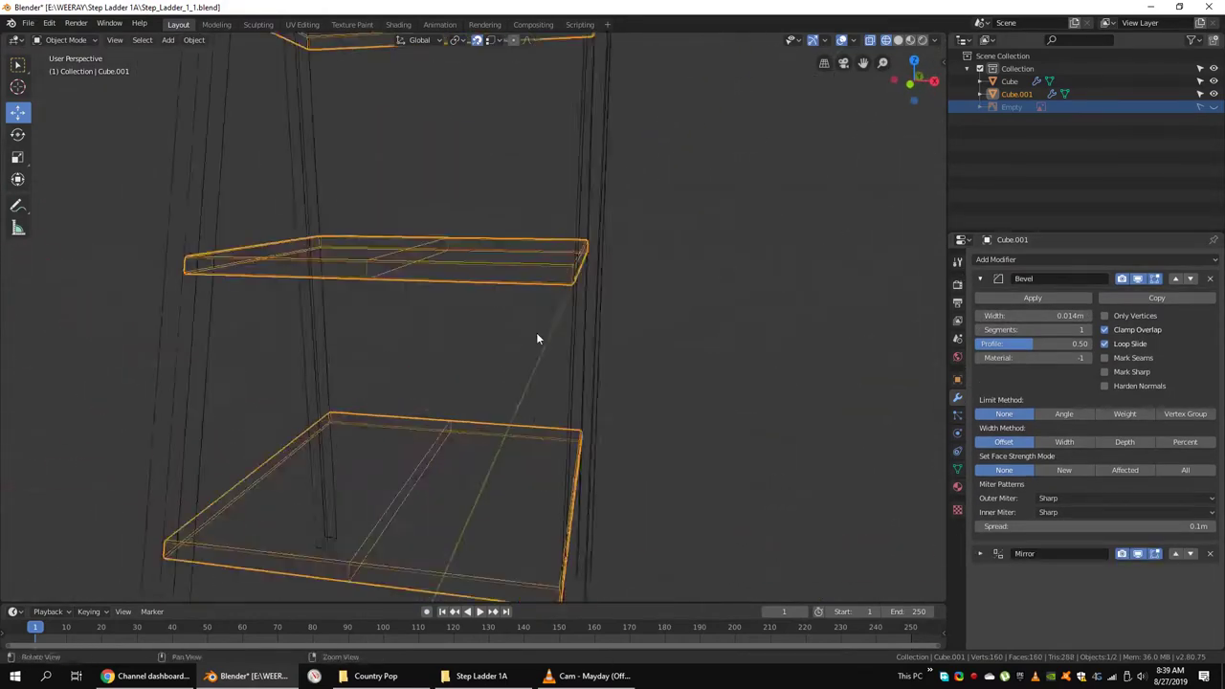
{"action": "key", "text": "Tab"}
{"action": "scroll", "coordinate": [667, 400], "scroll_direction": "down", "scroll_amount": 3}
{"action": "key", "text": "Tab"}
Join the side rails object into the main ladder mesh with Ctrl+J.
{"action": "left_click", "coordinate": [486, 347]}
{"action": "scroll", "coordinate": [486, 348], "scroll_direction": "down", "scroll_amount": 3}
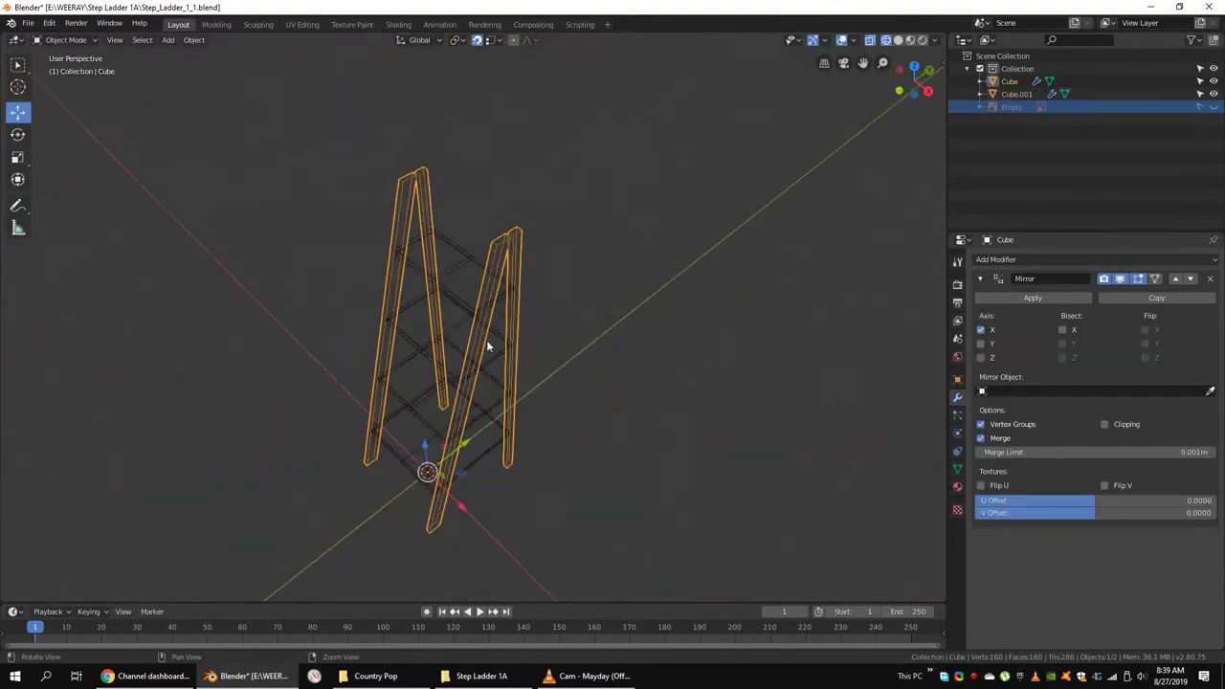
{"action": "mouse_move", "coordinate": [486, 347]}
{"action": "middle_mouse_down"}
{"action": "mouse_move", "coordinate": [574, 316]}
{"action": "mouse_move", "coordinate": [474, 345]}
{"action": "mouse_move", "coordinate": [522, 374]}
{"action": "mouse_move", "coordinate": [533, 358]}
{"action": "middle_mouse_up"}
{"action": "left_click", "coordinate": [466, 323], "text": "shift"}
{"action": "key", "text": "ctrl+j"}
Enter Edit Mode on the ladder and duplicate the top edge in place.
{"action": "scroll", "coordinate": [474, 346], "scroll_direction": "up", "scroll_amount": 2}
{"action": "scroll", "coordinate": [517, 373], "scroll_direction": "up", "scroll_amount": 3}
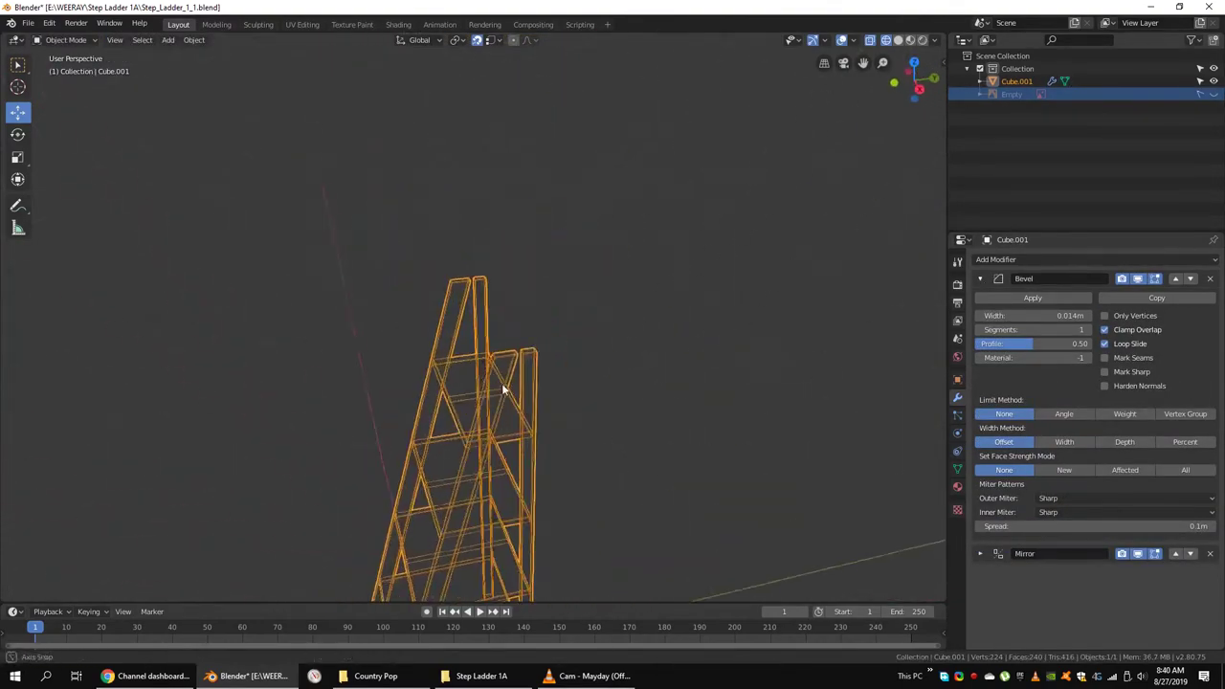
{"action": "key", "text": "Tab"}
{"action": "key", "text": "shift+z"}
{"action": "scroll", "coordinate": [550, 393], "scroll_direction": "up", "scroll_amount": 3}
{"action": "middle_click_drag", "start_coordinate": [640, 442], "coordinate": [584, 389]}
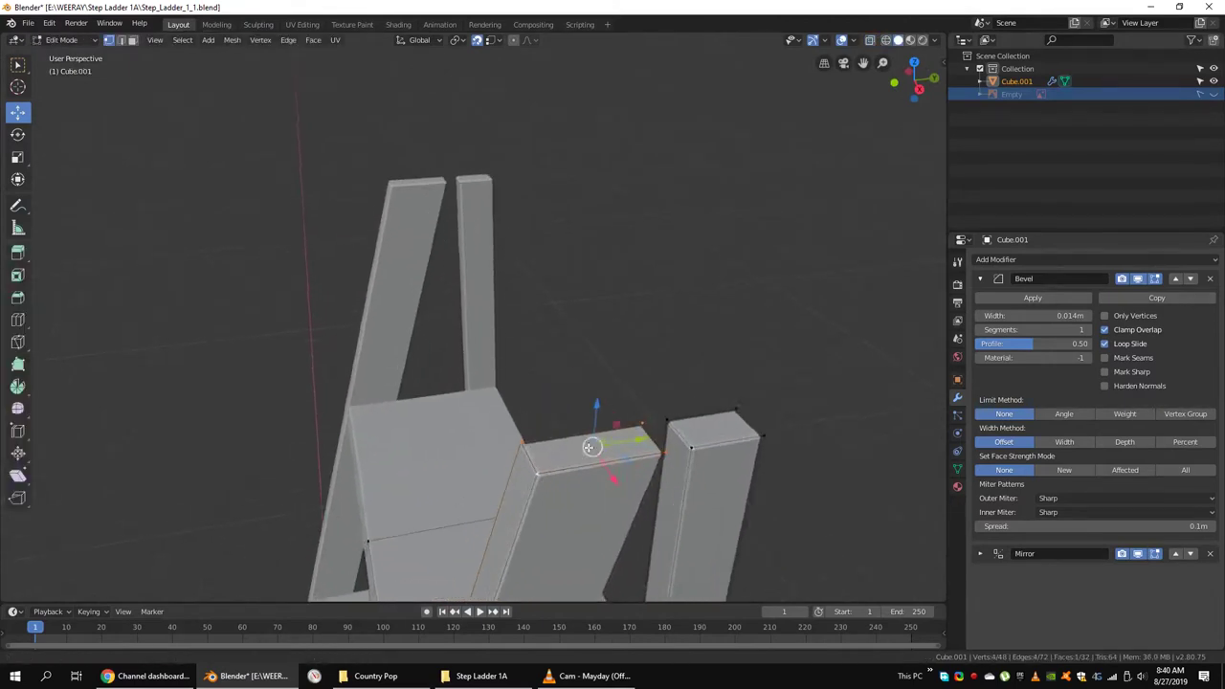
{"action": "key", "text": "shift+d"}
{"action": "right_click", "coordinate": [584, 389]}
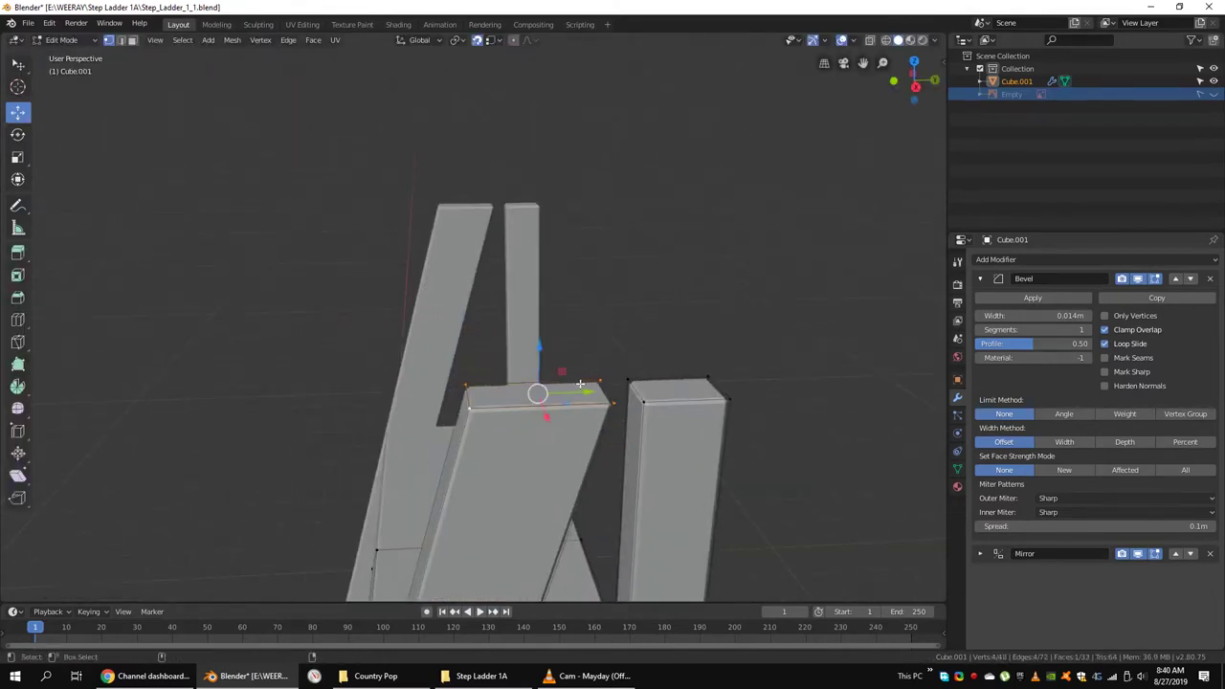
Fill the top edges into a face, extrude it into a box, and separate it as Cube.000.
{"action": "key", "text": "f"}
{"action": "key", "text": "e"}
{"action": "left_click", "coordinate": [642, 334]}
{"action": "key", "text": "ctrl+KP_Add"}
{"action": "right_click", "coordinate": [629, 589]}
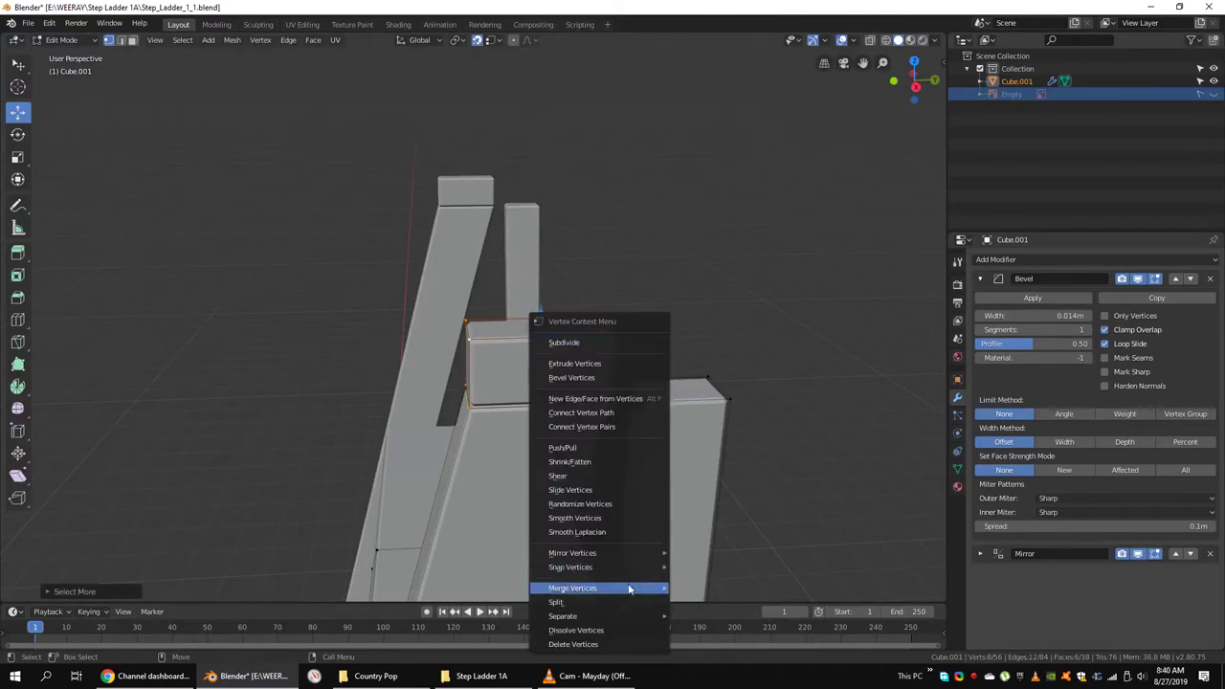
{"action": "left_click", "coordinate": [609, 615]}
{"action": "mouse_move", "coordinate": [609, 615]}
{"action": "middle_mouse_down"}
{"action": "mouse_move", "coordinate": [452, 432]}
{"action": "mouse_move", "coordinate": [575, 287]}
{"action": "middle_mouse_up"}
Show the reference photo in Right view and move the top beam's end to match it.
{"action": "key", "text": "3"}
{"action": "left_click", "coordinate": [1214, 107]}
{"action": "key", "text": "KP_3"}
{"action": "scroll", "coordinate": [478, 256], "scroll_direction": "up", "scroll_amount": 2}
{"action": "key", "text": "shift+z"}
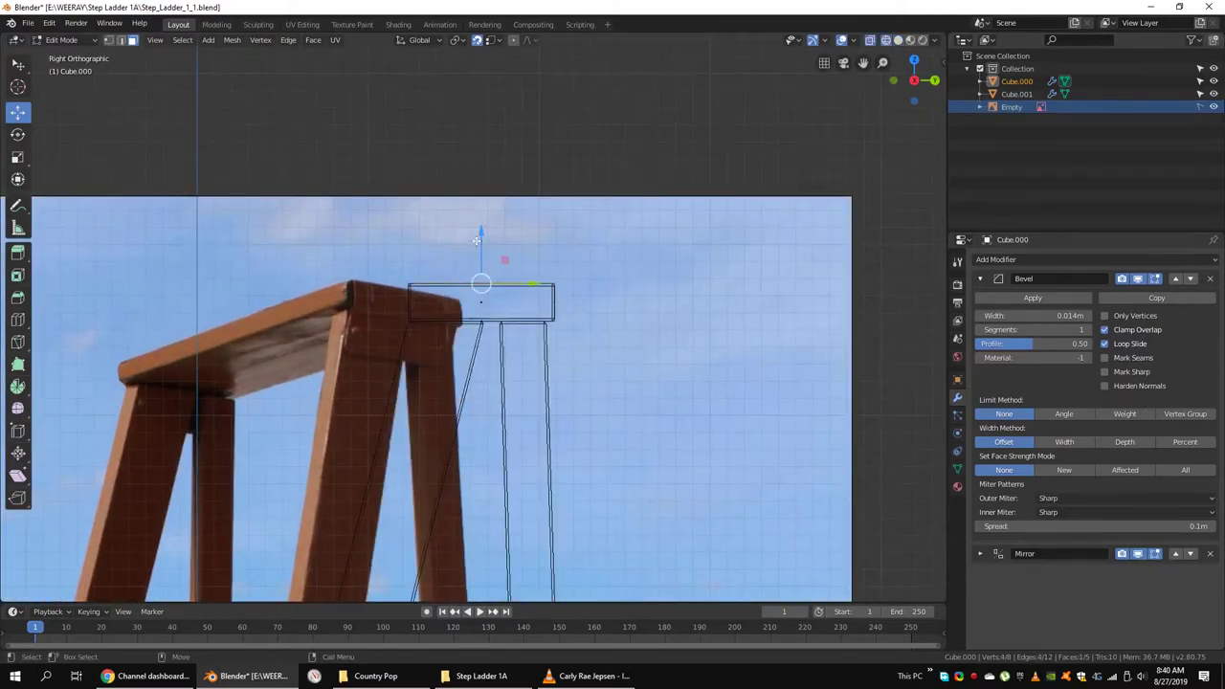
{"action": "key", "text": "g"}
{"action": "left_click", "coordinate": [479, 257]}
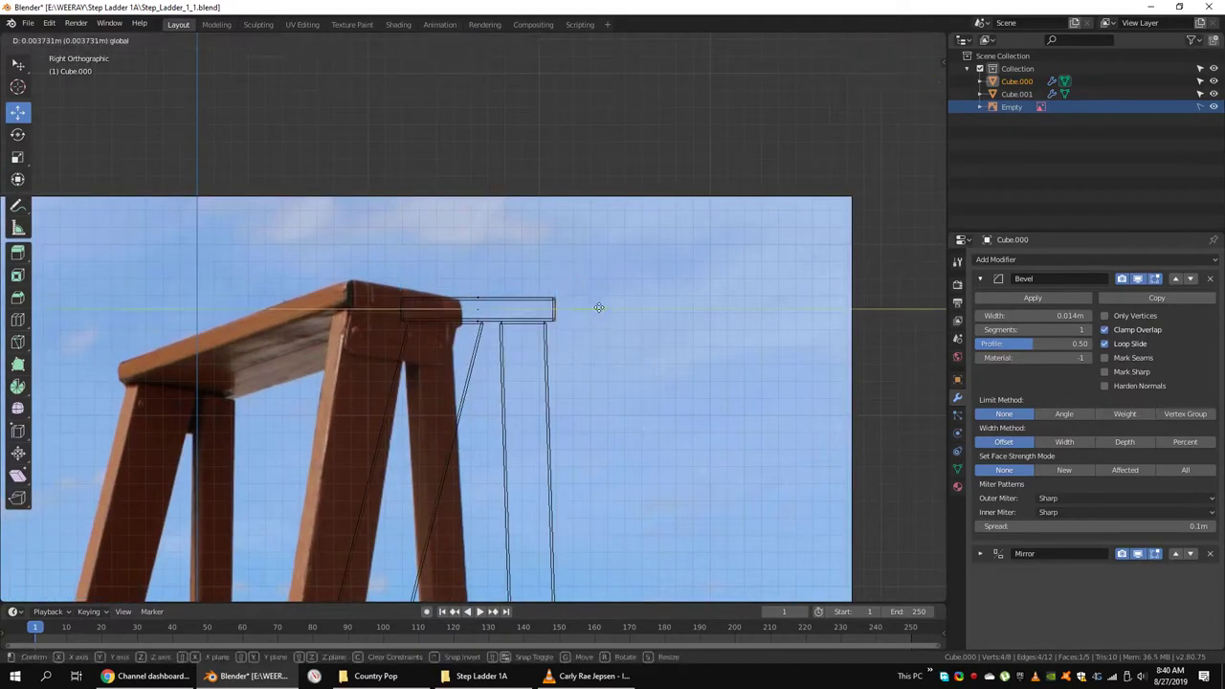
{"action": "left_click_drag", "start_coordinate": [551, 337], "coordinate": [596, 304]}
{"action": "mouse_move", "coordinate": [596, 303]}
{"action": "middle_mouse_down"}
{"action": "mouse_move", "coordinate": [536, 351]}
{"action": "mouse_move", "coordinate": [637, 383]}
{"action": "mouse_move", "coordinate": [639, 348]}
{"action": "mouse_move", "coordinate": [585, 325]}
{"action": "middle_mouse_up"}
{"action": "key", "text": "shift+z"}
Duplicate the beam's top face, extrude it into a thin slab, and separate it as Cube.002.
{"action": "key", "text": "shift+d"}
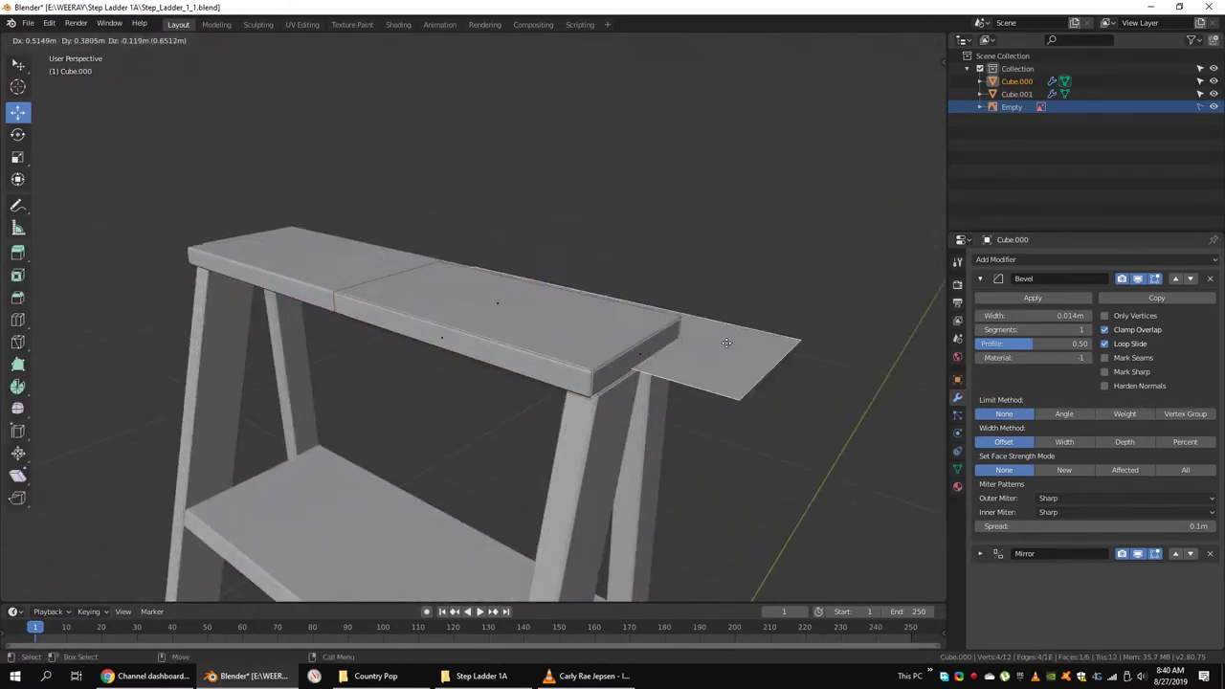
{"action": "right_click", "coordinate": [767, 275]}
{"action": "key", "text": "e"}
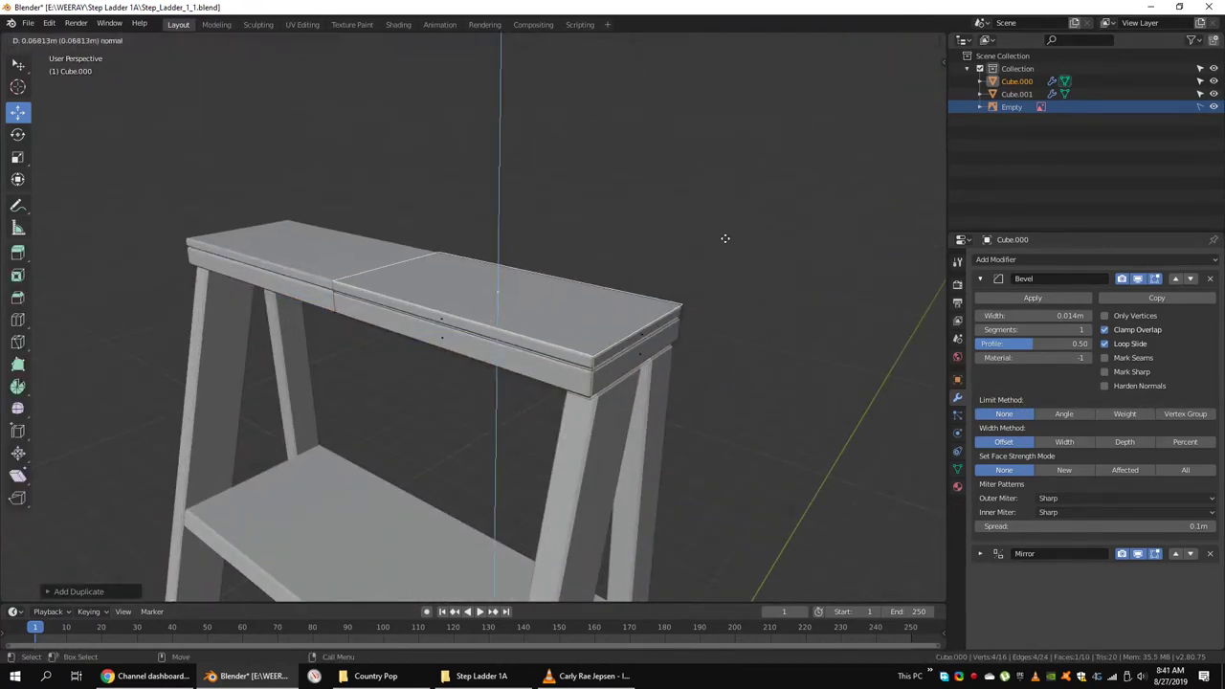
{"action": "left_click", "coordinate": [719, 242]}
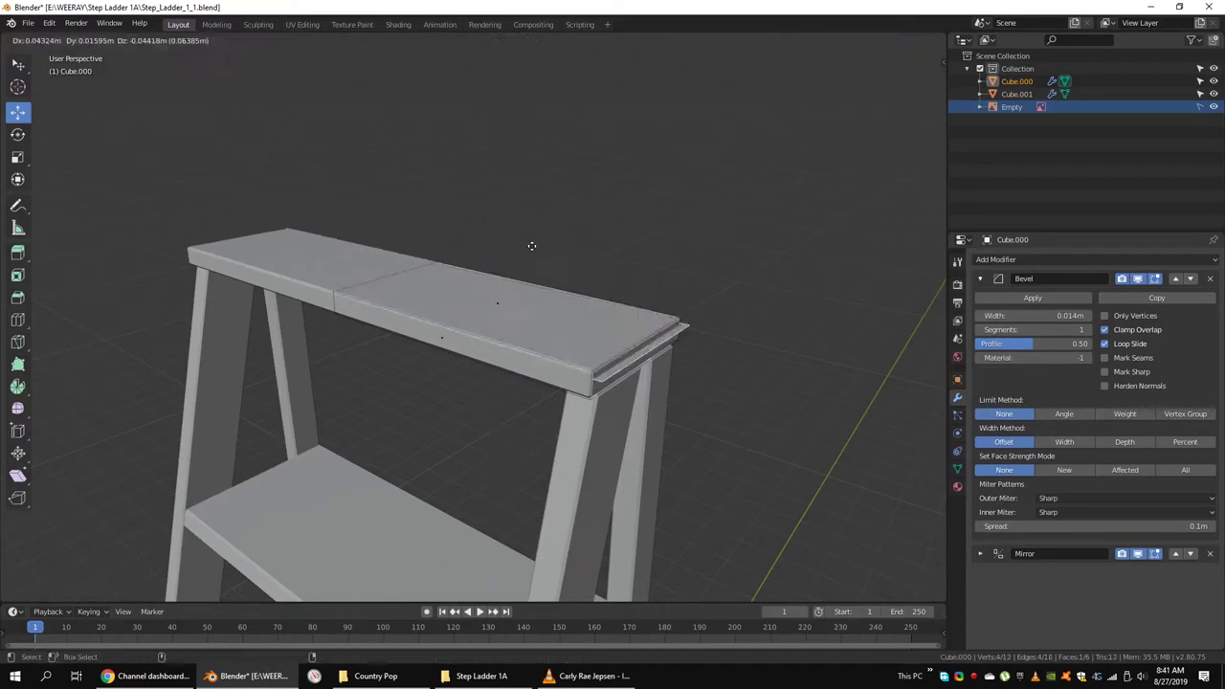
{"action": "key", "text": "p"}
{"action": "left_click", "coordinate": [643, 275]}
{"action": "mouse_move", "coordinate": [643, 275]}
{"action": "middle_mouse_down"}
{"action": "mouse_move", "coordinate": [505, 290]}
{"action": "mouse_move", "coordinate": [437, 282]}
{"action": "middle_mouse_up"}
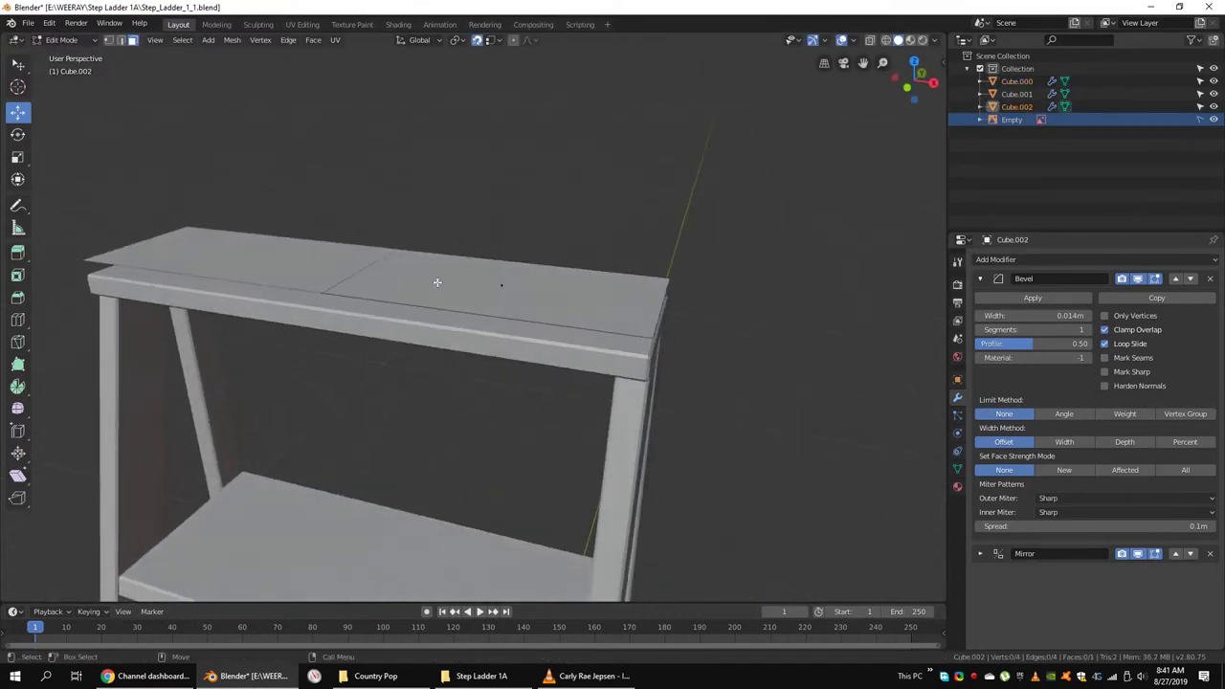
Remove the Bevel modifier from the top board Cube.002.
{"action": "key", "text": "Tab"}
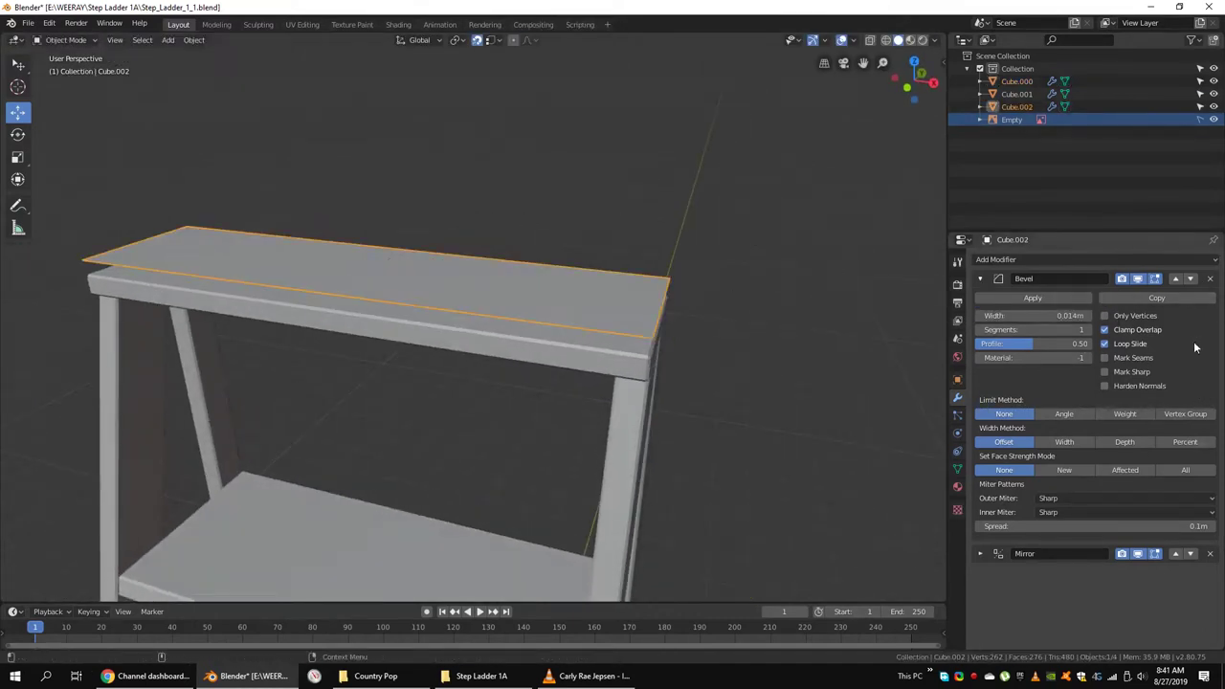
{"action": "mouse_move", "coordinate": [823, 306]}
{"action": "middle_mouse_down"}
{"action": "mouse_move", "coordinate": [658, 281]}
{"action": "mouse_move", "coordinate": [603, 288]}
{"action": "middle_mouse_up"}
{"action": "key", "text": "ctrl+z"}
{"action": "key", "text": "ctrl+z"}
{"action": "key", "text": "ctrl+z"}
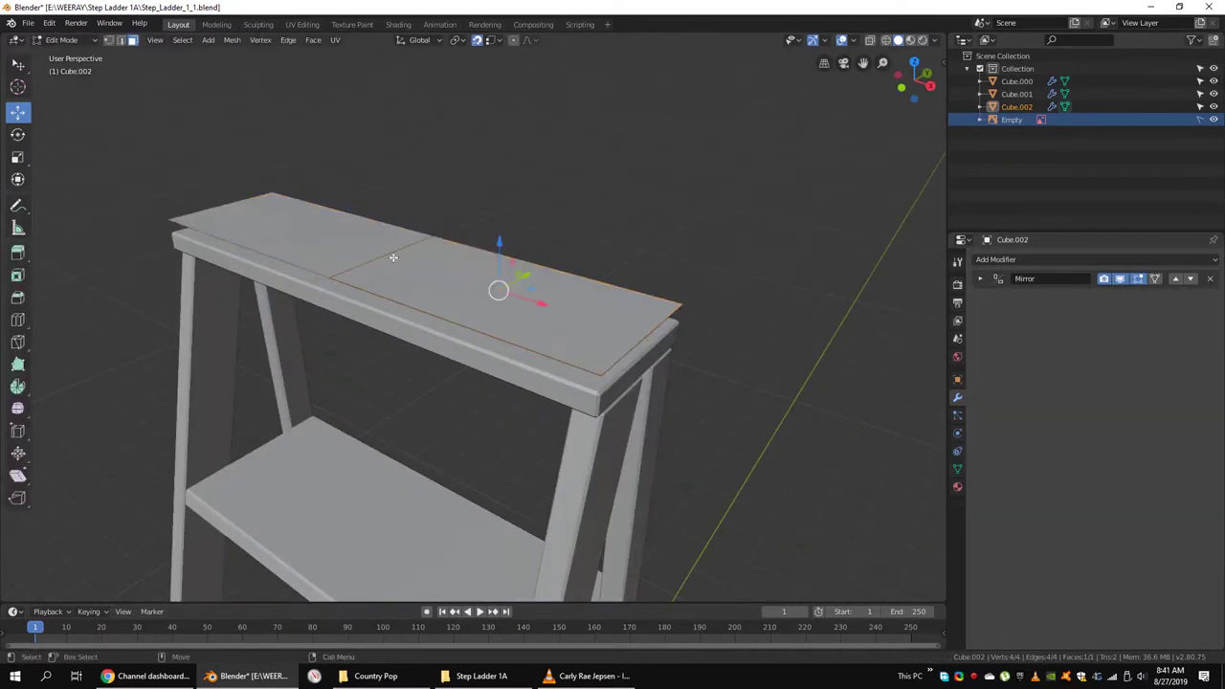
{"action": "right_click", "coordinate": [662, 329]}
{"action": "left_click", "coordinate": [663, 329]}
{"action": "middle_click_drag", "start_coordinate": [662, 329], "coordinate": [619, 276]}
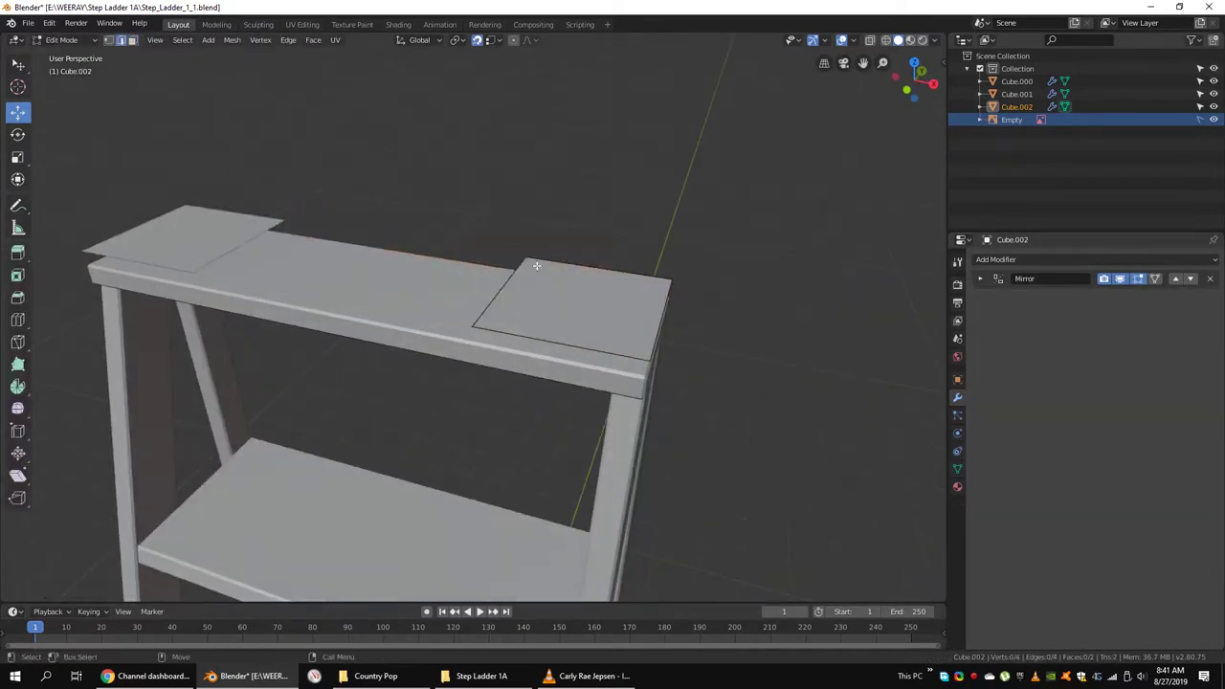
Slide the board along X and lower it onto the beam top in Front view.
{"action": "key", "text": "g"}
{"action": "key", "text": "x"}
{"action": "left_click", "coordinate": [687, 328]}
{"action": "middle_click_drag", "start_coordinate": [687, 329], "coordinate": [651, 338]}
{"action": "key", "text": "KP_1"}
{"action": "key", "text": "alt+z"}
{"action": "left_click_drag", "start_coordinate": [574, 295], "coordinate": [569, 337]}
{"action": "middle_click_drag", "start_coordinate": [569, 337], "coordinate": [532, 274], "text": "shift"}
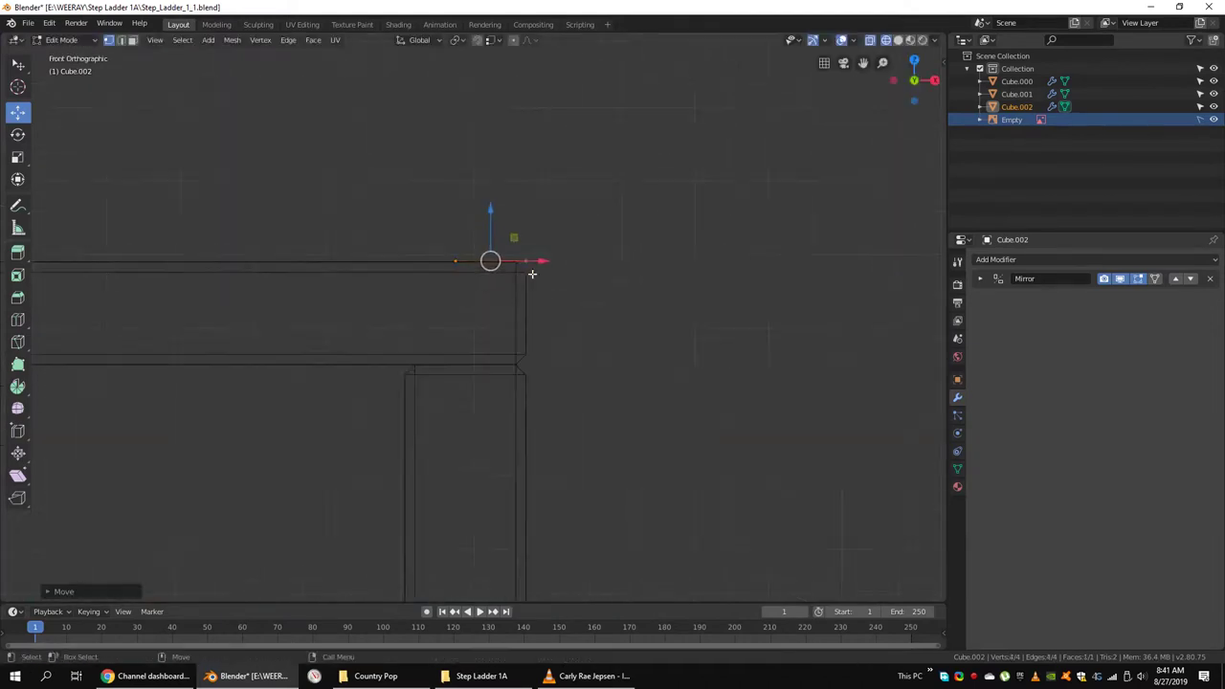
Move the top beam's right-end vertices along X to line up with the board.
{"action": "key", "text": "Tab"}
{"action": "left_click", "coordinate": [522, 317]}
{"action": "key", "text": "Tab"}
{"action": "left_click_drag", "start_coordinate": [654, 285], "coordinate": [492, 369]}
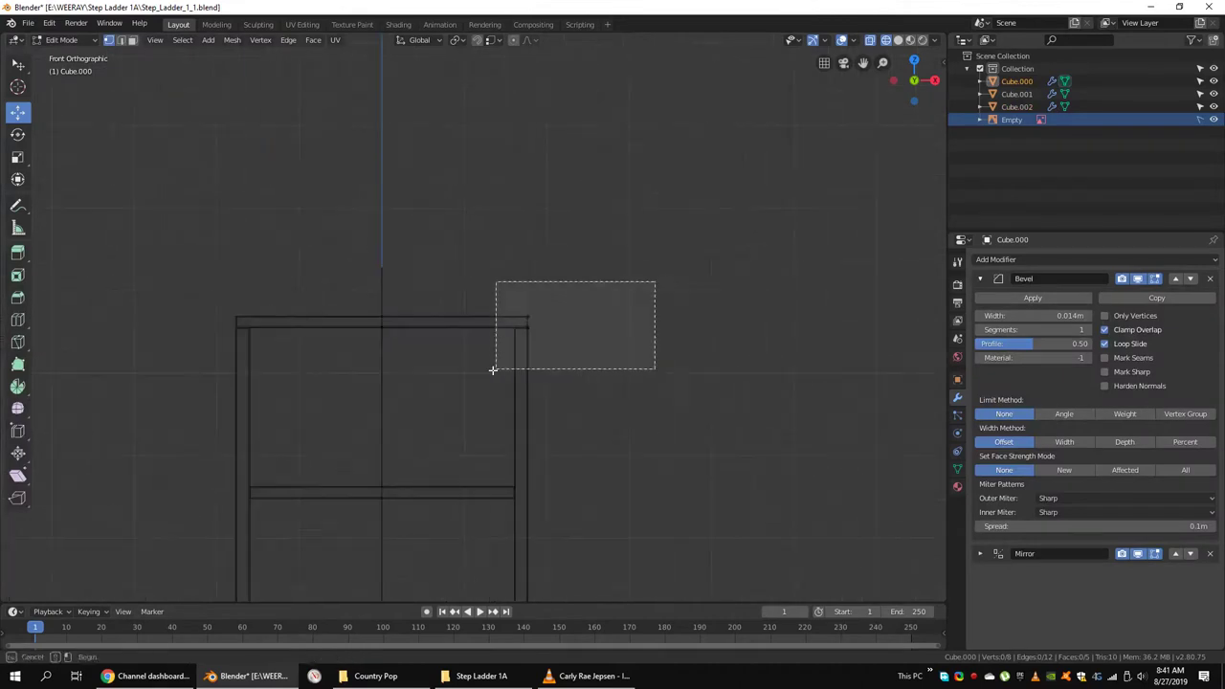
{"action": "key", "text": "g"}
{"action": "key", "text": "x"}
{"action": "key", "text": "ctrl+z"}
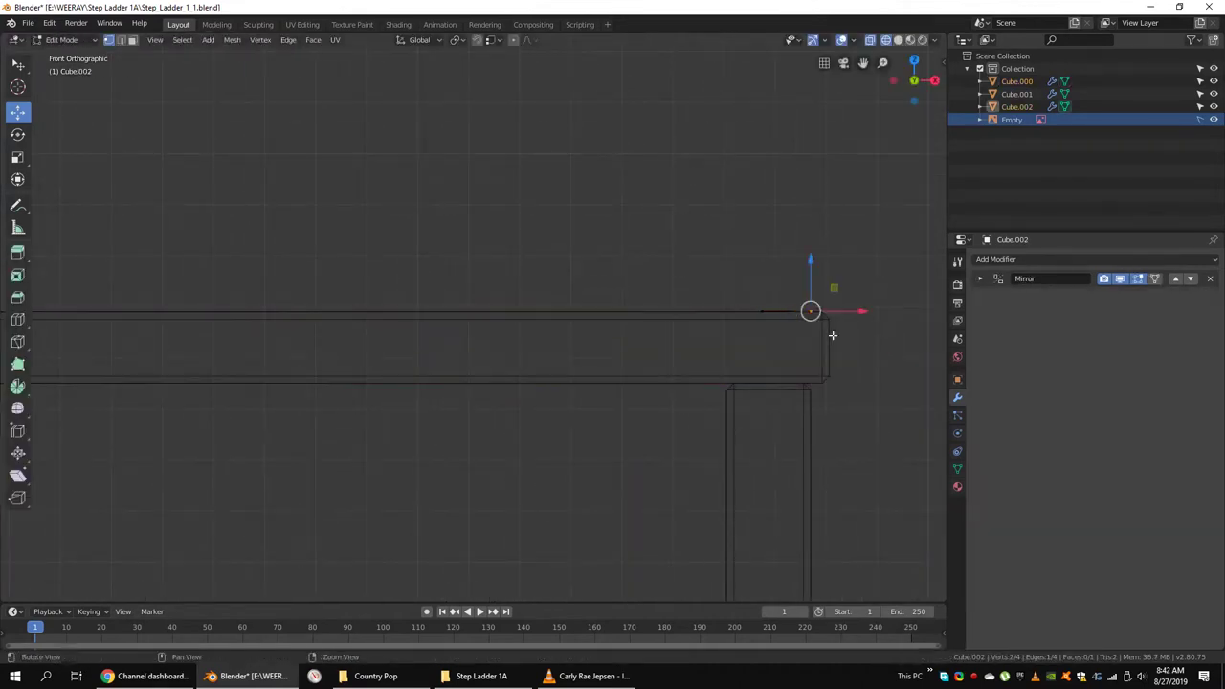
{"action": "scroll", "coordinate": [814, 315], "scroll_direction": "up", "scroll_amount": 2}
{"action": "key", "text": "g"}
{"action": "key", "text": "x"}
{"action": "key", "text": "Return"}
Raise the board's vertices along Z and add a Solidify modifier to the board.
{"action": "key", "text": "g"}
{"action": "key", "text": "z"}
{"action": "left_click", "coordinate": [720, 247]}
{"action": "key", "text": "Tab"}
{"action": "left_click", "coordinate": [995, 260]}
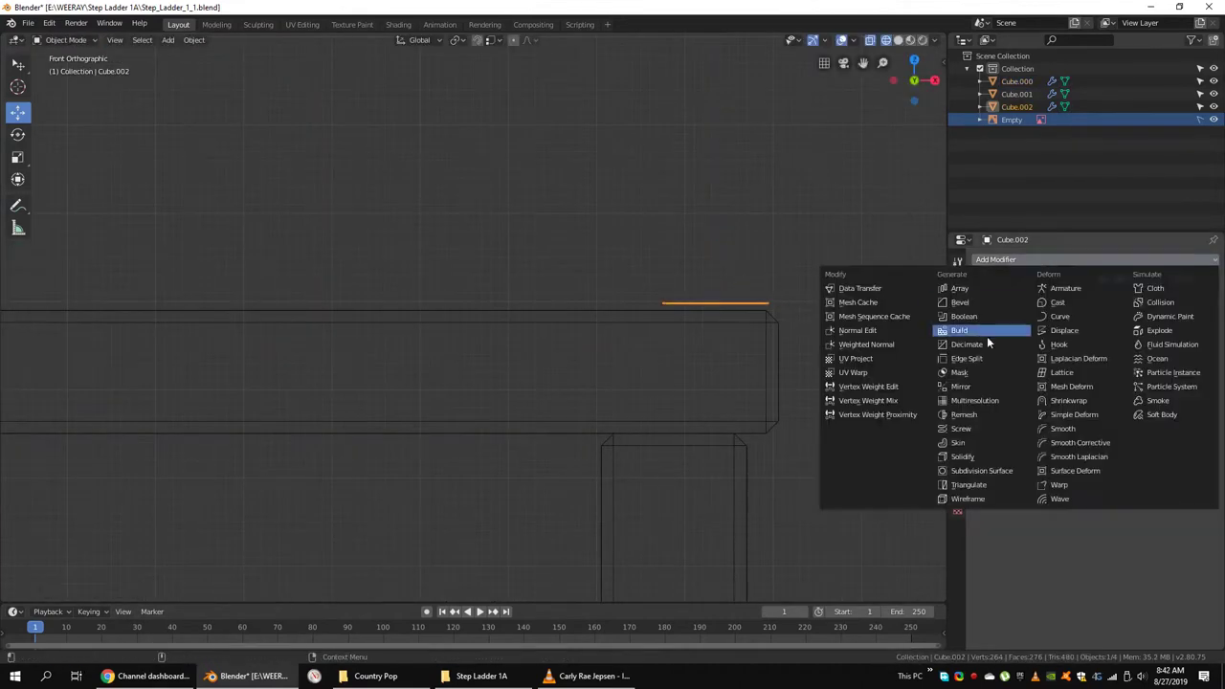
{"action": "left_click", "coordinate": [963, 457]}
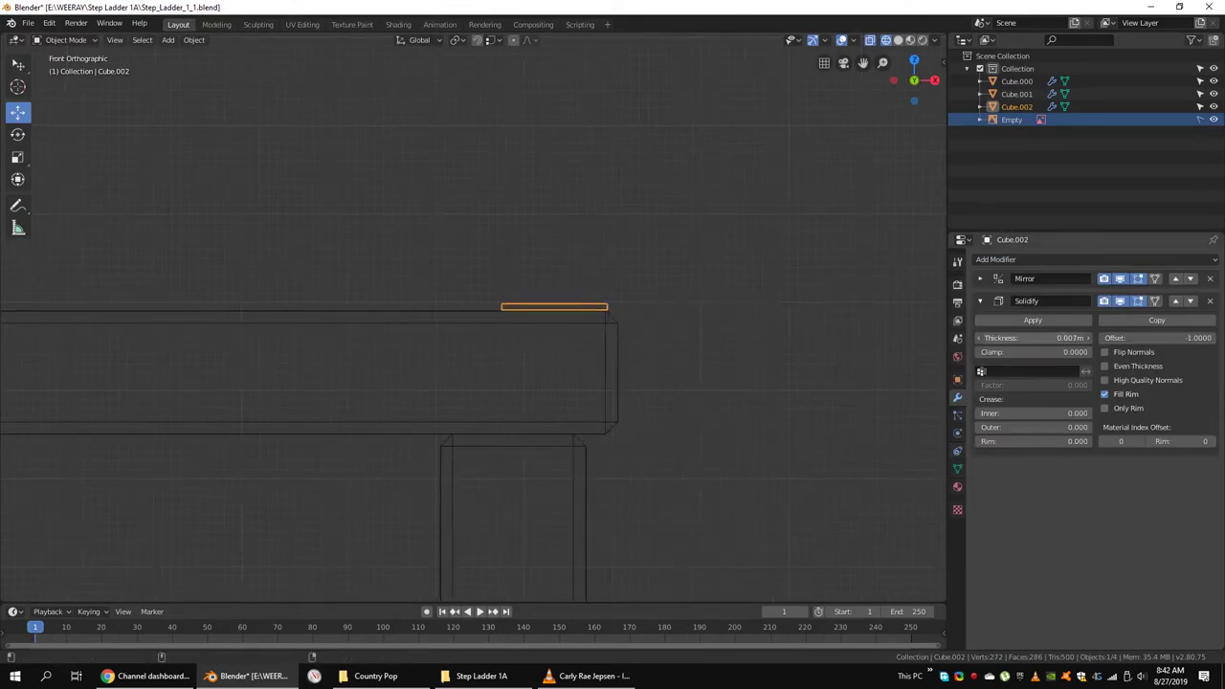
Extrude the board's edge and then its selected vertices vertically to start the flap.
{"action": "key", "text": "Tab"}
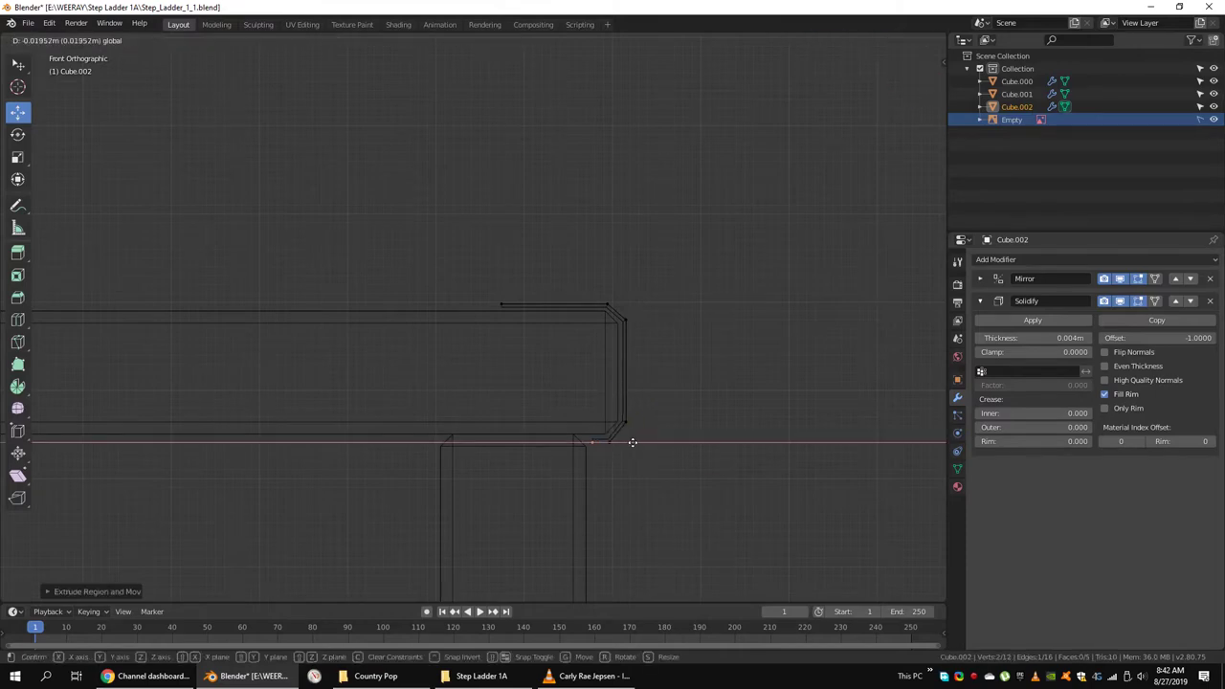
{"action": "left_click", "coordinate": [633, 442]}
{"action": "left_click", "coordinate": [593, 422]}
{"action": "key", "text": "Tab"}
{"action": "scroll", "coordinate": [572, 370], "scroll_direction": "up", "scroll_amount": 5}
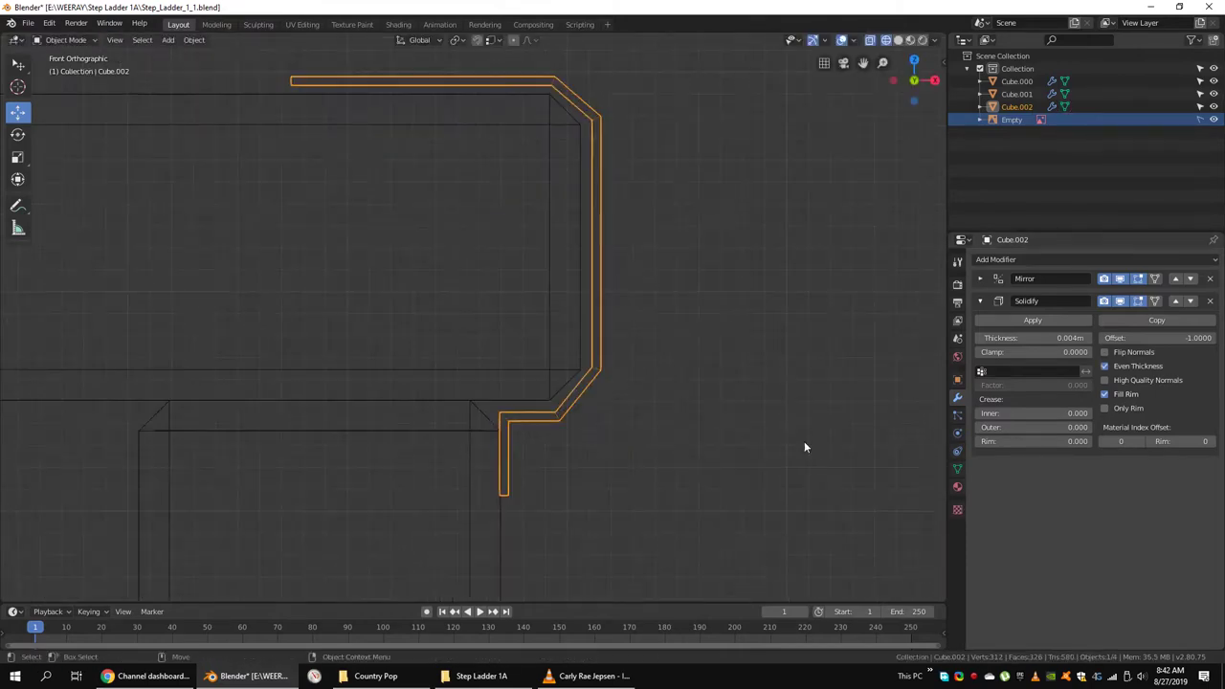
{"action": "key", "text": "Tab"}
{"action": "scroll", "coordinate": [670, 440], "scroll_direction": "up", "scroll_amount": 2}
{"action": "key", "text": "e"}
{"action": "key", "text": "z"}
{"action": "left_click", "coordinate": [548, 371]}
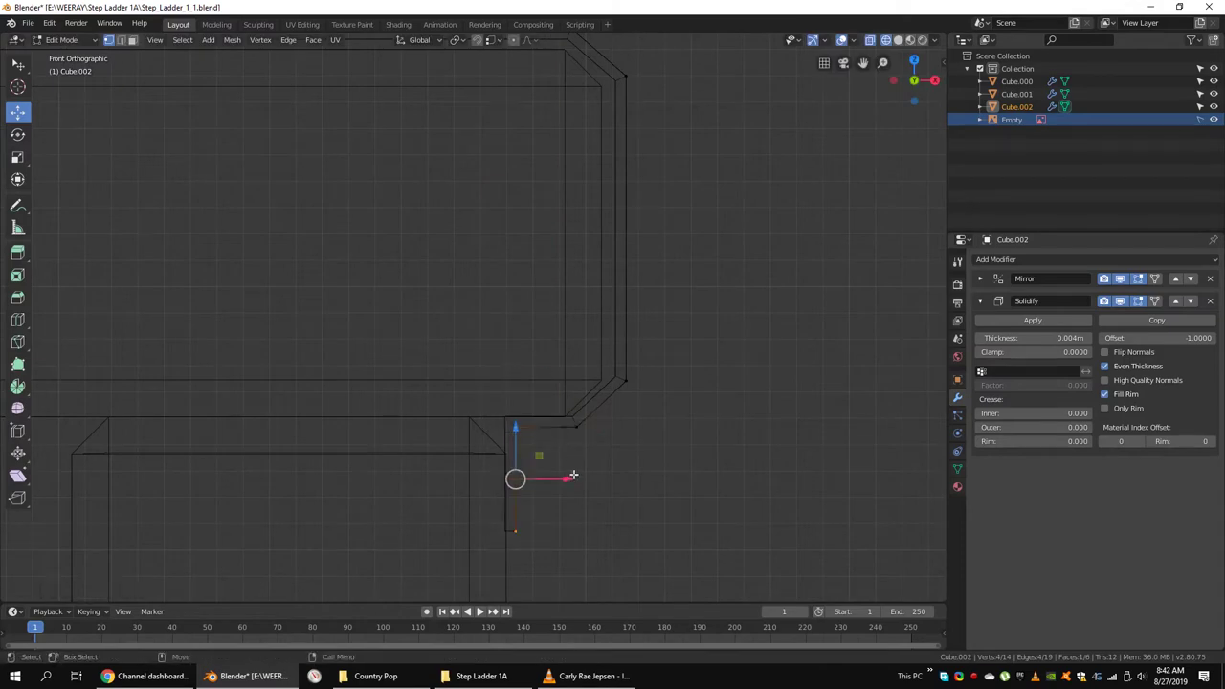
Shift the board's vertical side edge along X and drop the lower lip vertices along Z.
{"action": "left_click", "coordinate": [642, 169]}
{"action": "middle_click_drag", "start_coordinate": [642, 169], "coordinate": [614, 237], "text": "shift"}
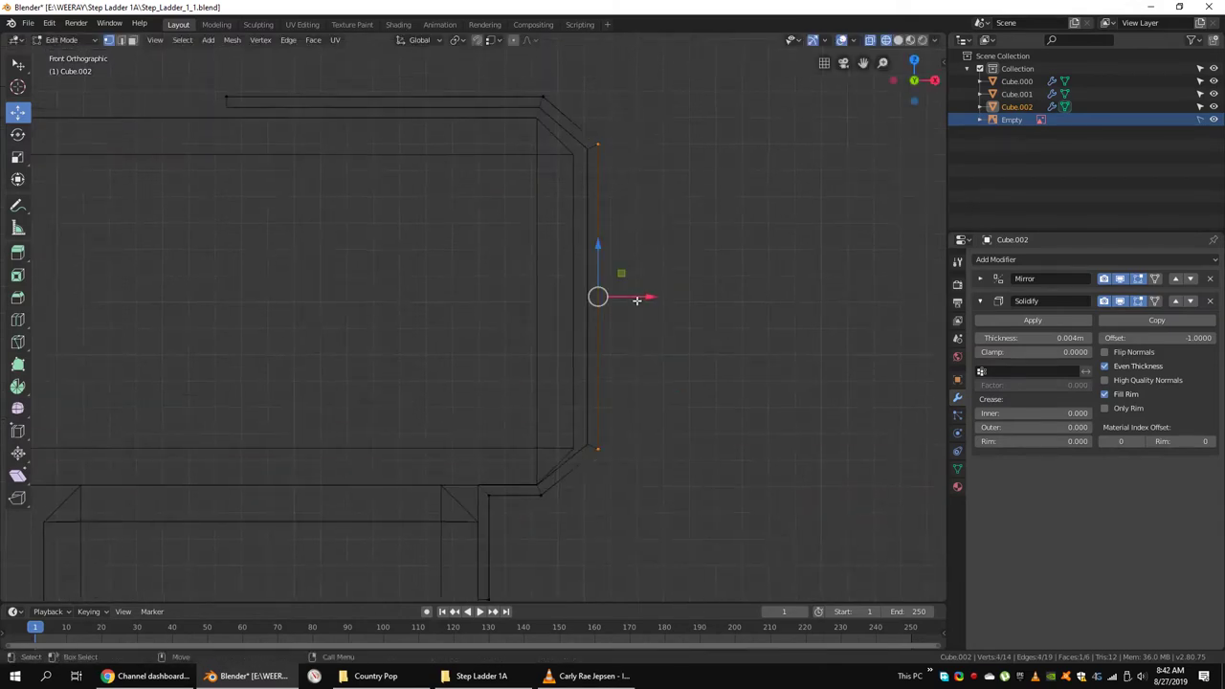
{"action": "key", "text": "g"}
{"action": "key", "text": "x"}
{"action": "left_click", "coordinate": [620, 300]}
{"action": "left_click", "coordinate": [588, 408]}
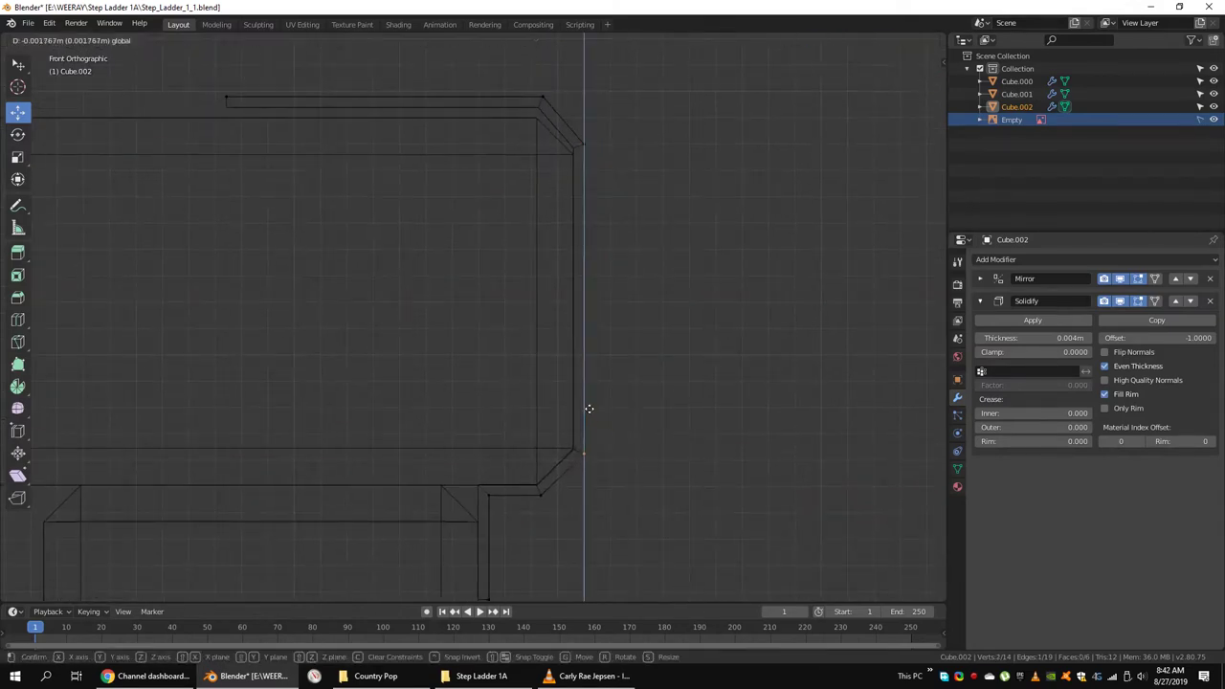
{"action": "left_click", "coordinate": [588, 409]}
{"action": "left_click_drag", "start_coordinate": [642, 410], "coordinate": [487, 536]}
{"action": "key", "text": "g"}
{"action": "key", "text": "z"}
{"action": "left_click", "coordinate": [516, 449]}
Inspect the bracket in solid shading and set its Solidify thickness to 0.014 m.
{"action": "middle_click_drag", "start_coordinate": [638, 65], "coordinate": [603, 283], "text": "shift"}
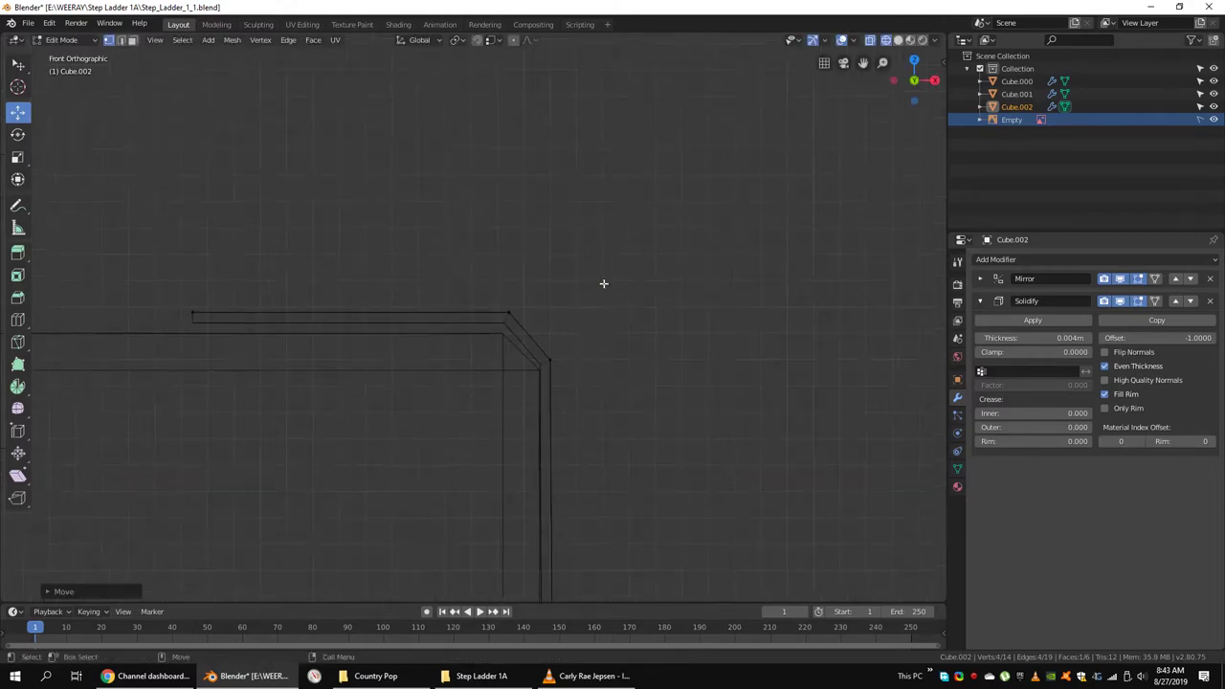
{"action": "left_click", "coordinate": [548, 362]}
{"action": "middle_click_drag", "start_coordinate": [596, 380], "coordinate": [612, 270], "text": "shift"}
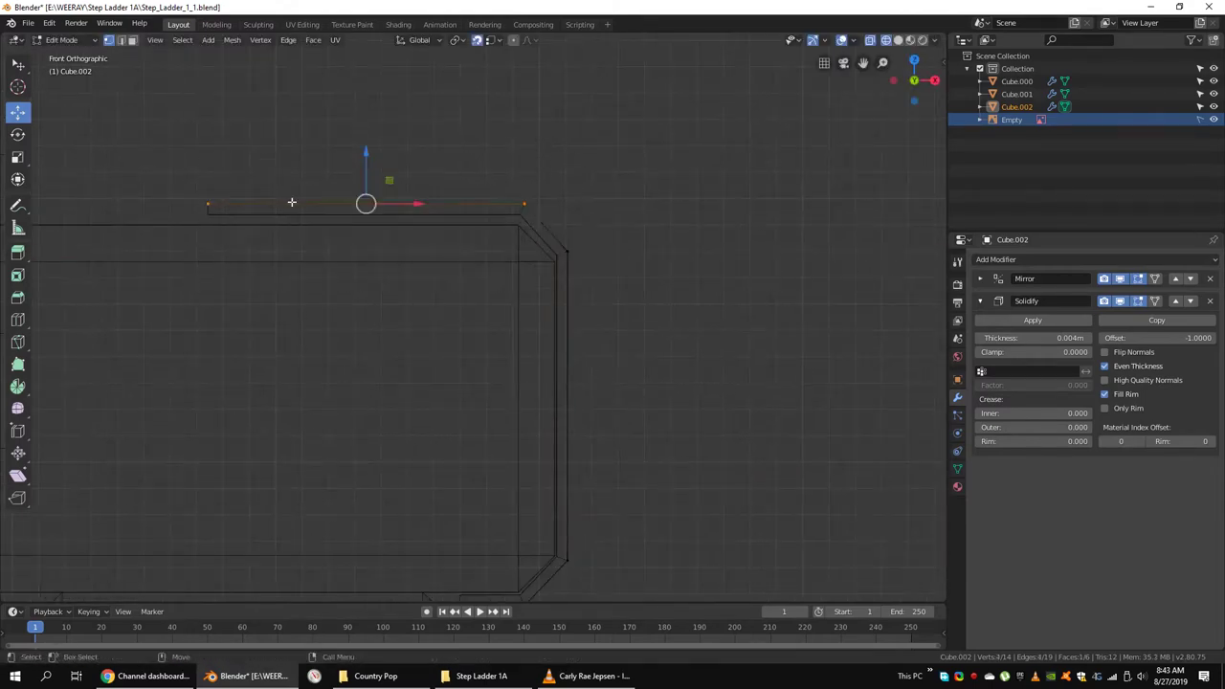
{"action": "middle_click_drag", "start_coordinate": [358, 165], "coordinate": [628, 365]}
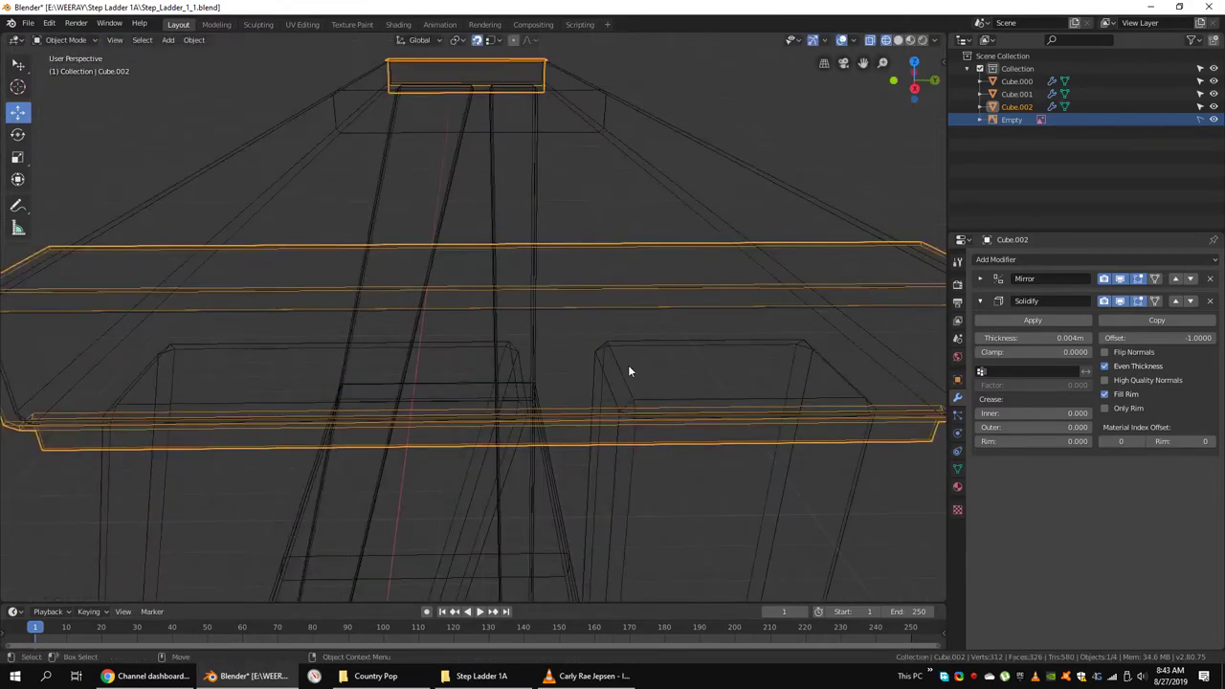
{"action": "key", "text": "Tab"}
{"action": "key", "text": "shift+z"}
{"action": "mouse_move", "coordinate": [520, 342]}
{"action": "middle_mouse_down"}
{"action": "mouse_move", "coordinate": [506, 350]}
{"action": "mouse_move", "coordinate": [606, 336]}
{"action": "mouse_move", "coordinate": [520, 315]}
{"action": "mouse_move", "coordinate": [568, 305]}
{"action": "mouse_move", "coordinate": [478, 304]}
{"action": "mouse_move", "coordinate": [648, 454]}
{"action": "middle_mouse_up"}
{"action": "left_click", "coordinate": [1087, 338]}
Reposition the bracket's top edge and right vertical edge in Front view.
{"action": "key", "text": "KP_1"}
{"action": "key", "text": "Tab"}
{"action": "key", "text": "shift+z"}
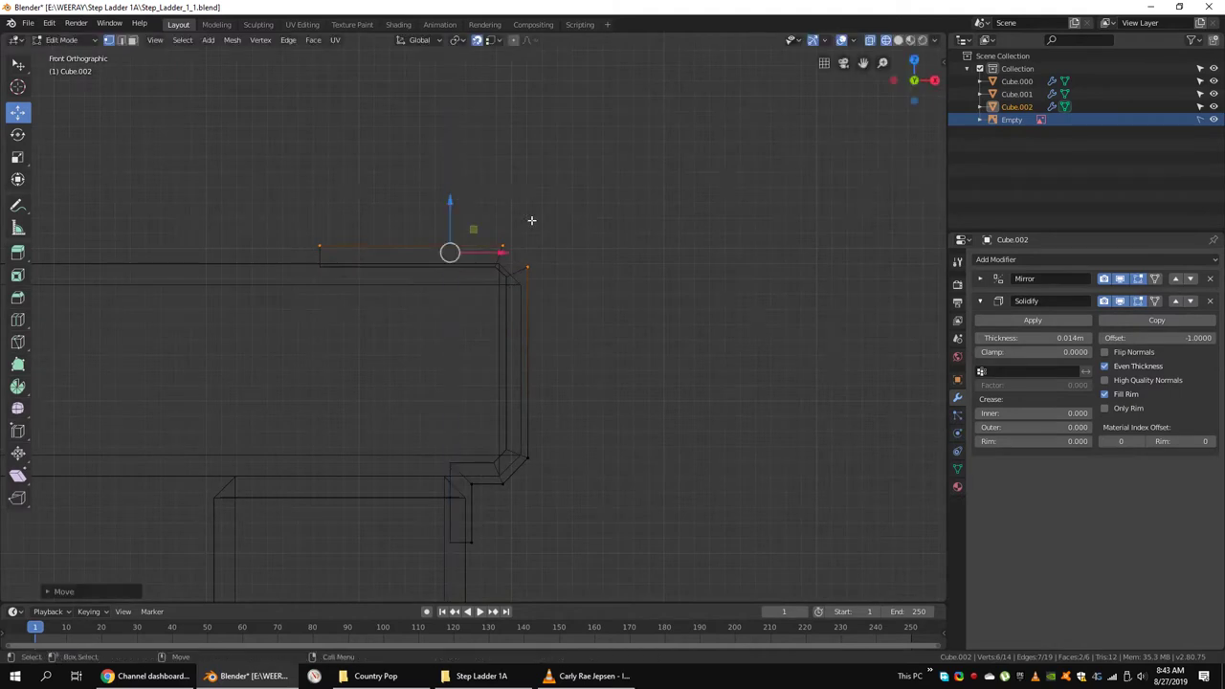
{"action": "mouse_move", "coordinate": [531, 221]}
{"action": "middle_mouse_down"}
{"action": "mouse_move", "coordinate": [607, 271]}
{"action": "mouse_move", "coordinate": [645, 265]}
{"action": "middle_mouse_up"}
{"action": "key", "text": "shift+z"}
{"action": "key", "text": "KP_1"}
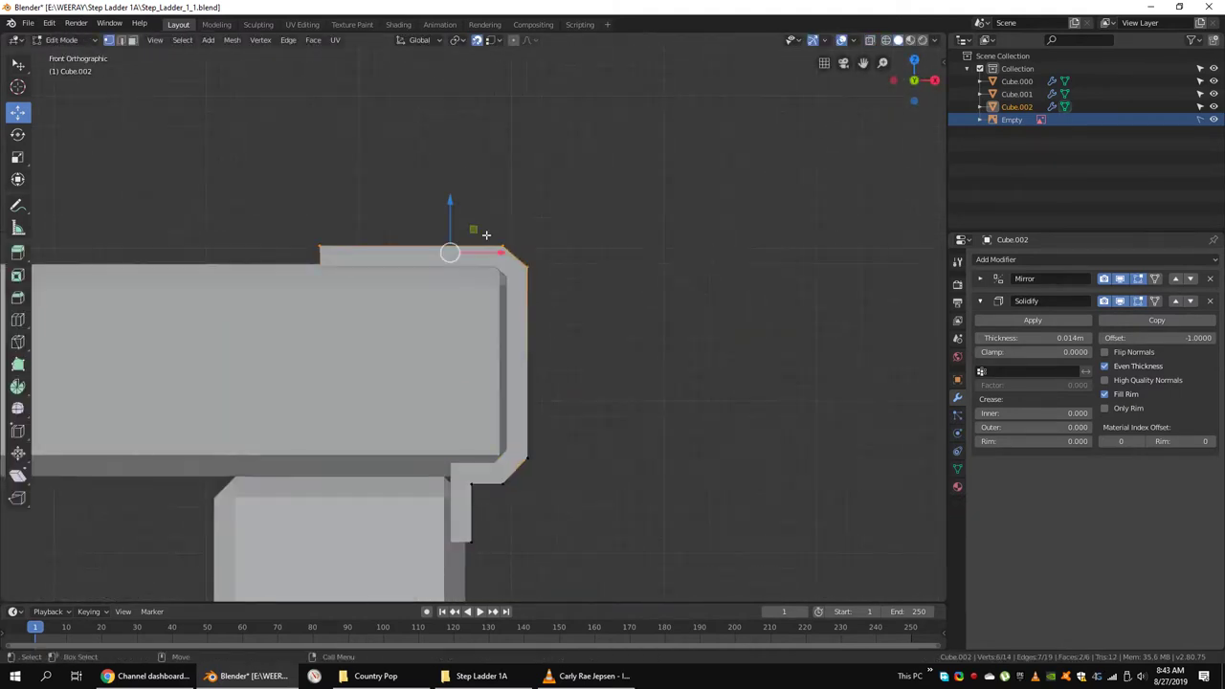
{"action": "key", "text": "shift+z"}
{"action": "left_click_drag", "start_coordinate": [450, 202], "coordinate": [457, 200]}
{"action": "left_click_drag", "start_coordinate": [548, 396], "coordinate": [517, 468]}
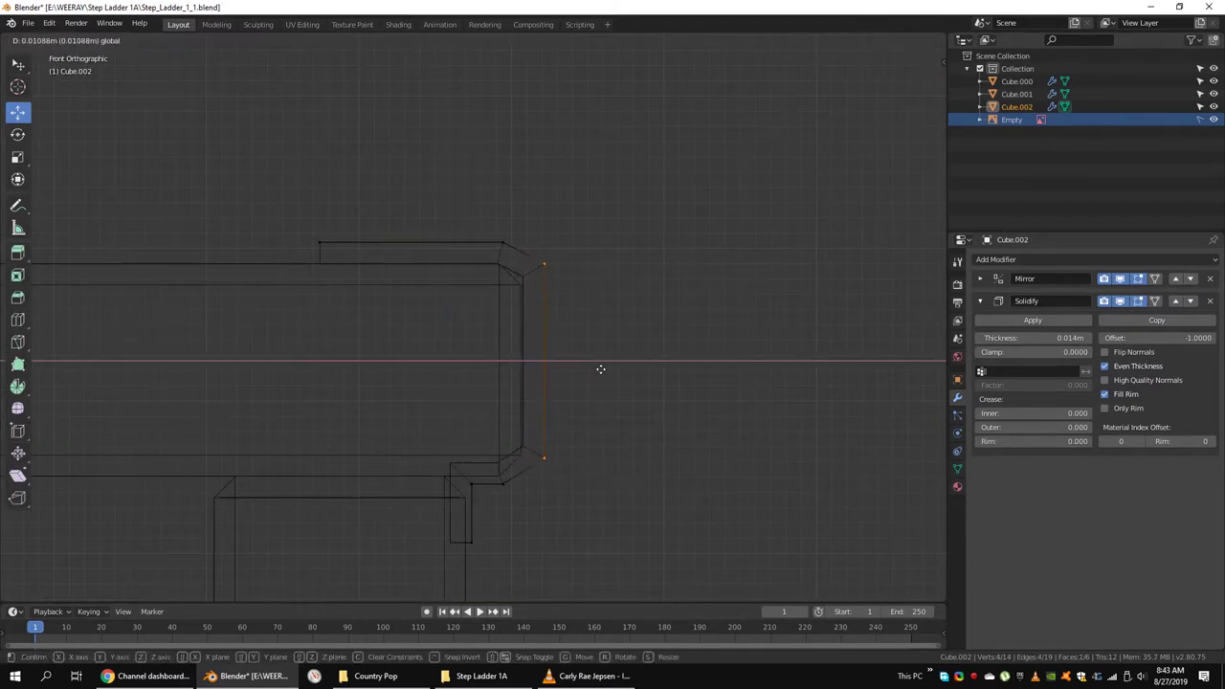
{"action": "left_click", "coordinate": [548, 230]}
Move the bracket's corner vertices vertically into place.
{"action": "middle_click_drag", "start_coordinate": [557, 444], "coordinate": [591, 377], "text": "shift"}
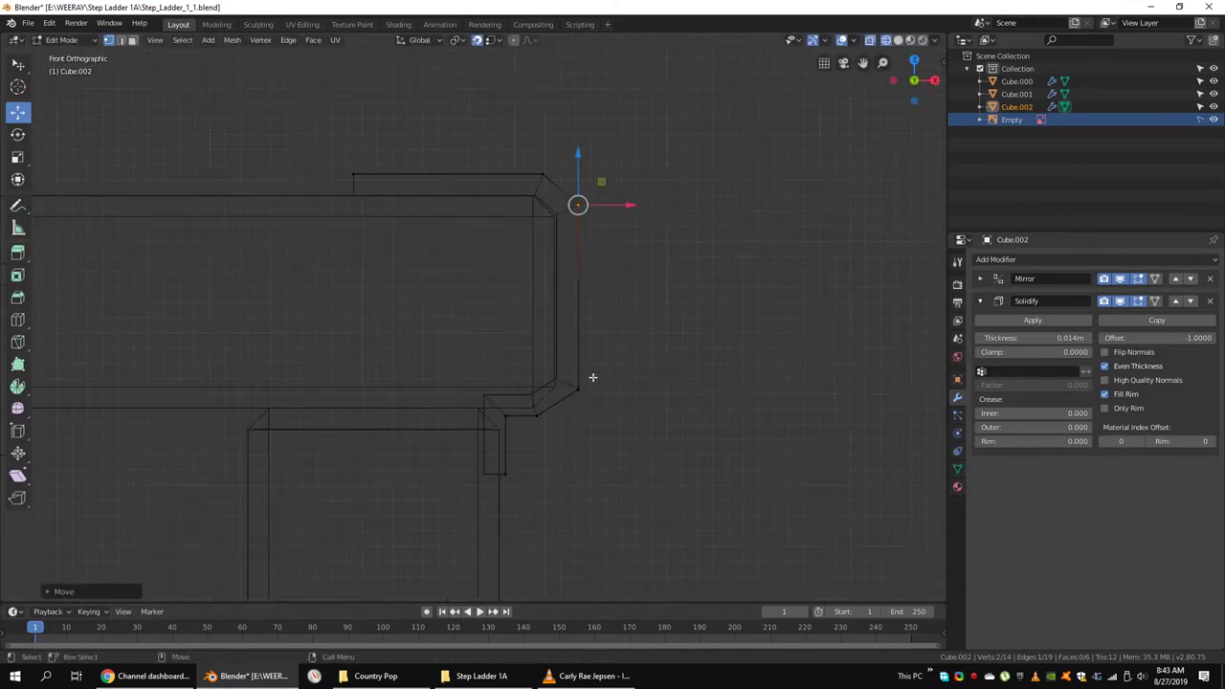
{"action": "key", "text": "g"}
{"action": "key", "text": "z"}
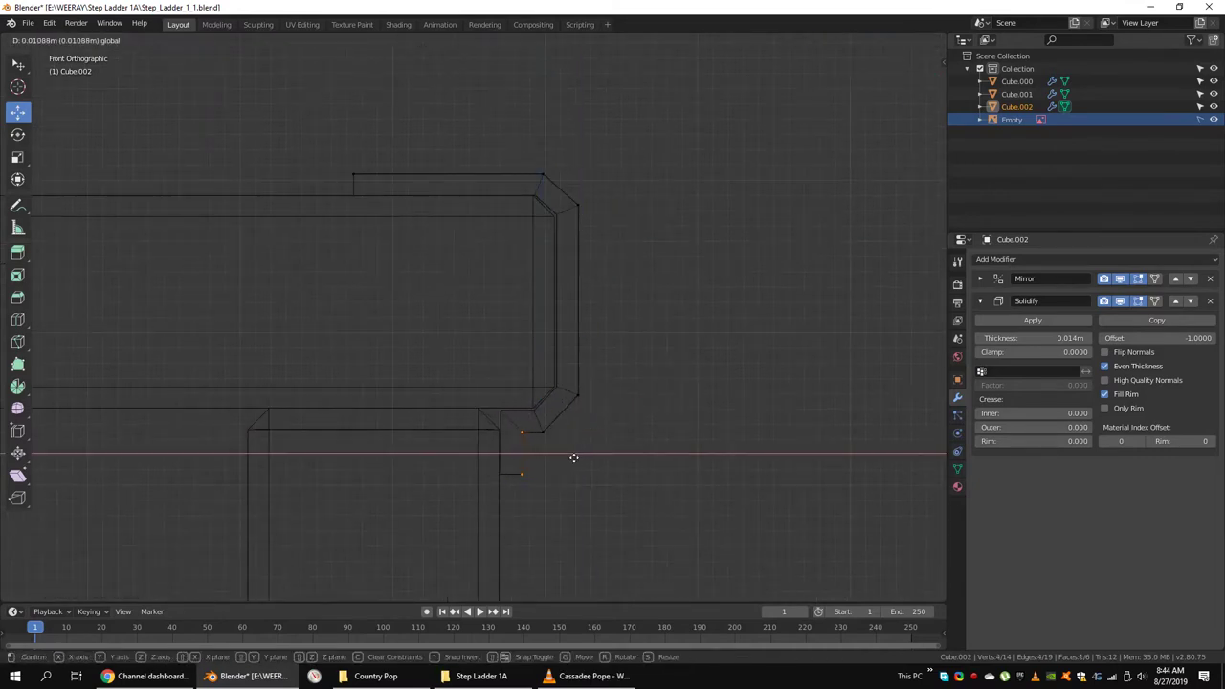
{"action": "left_click", "coordinate": [534, 440]}
{"action": "scroll", "coordinate": [574, 448], "scroll_direction": "up", "scroll_amount": 2}
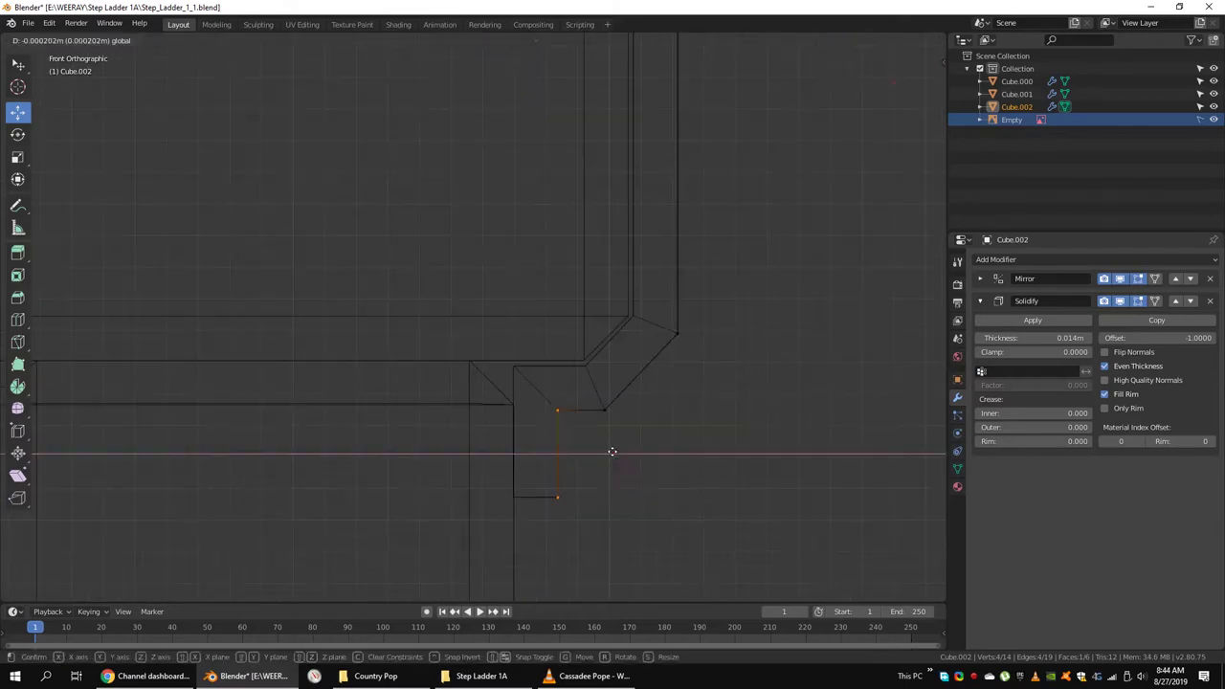
{"action": "left_click", "coordinate": [611, 451]}
{"action": "mouse_move", "coordinate": [611, 451]}
{"action": "middle_mouse_down"}
{"action": "mouse_move", "coordinate": [563, 440]}
{"action": "mouse_move", "coordinate": [656, 432]}
{"action": "mouse_move", "coordinate": [626, 405]}
{"action": "middle_mouse_up"}
Adjust the bracket's edges in Right view so the profile wraps the step end.
{"action": "key", "text": "Tab"}
{"action": "key", "text": "KP_3"}
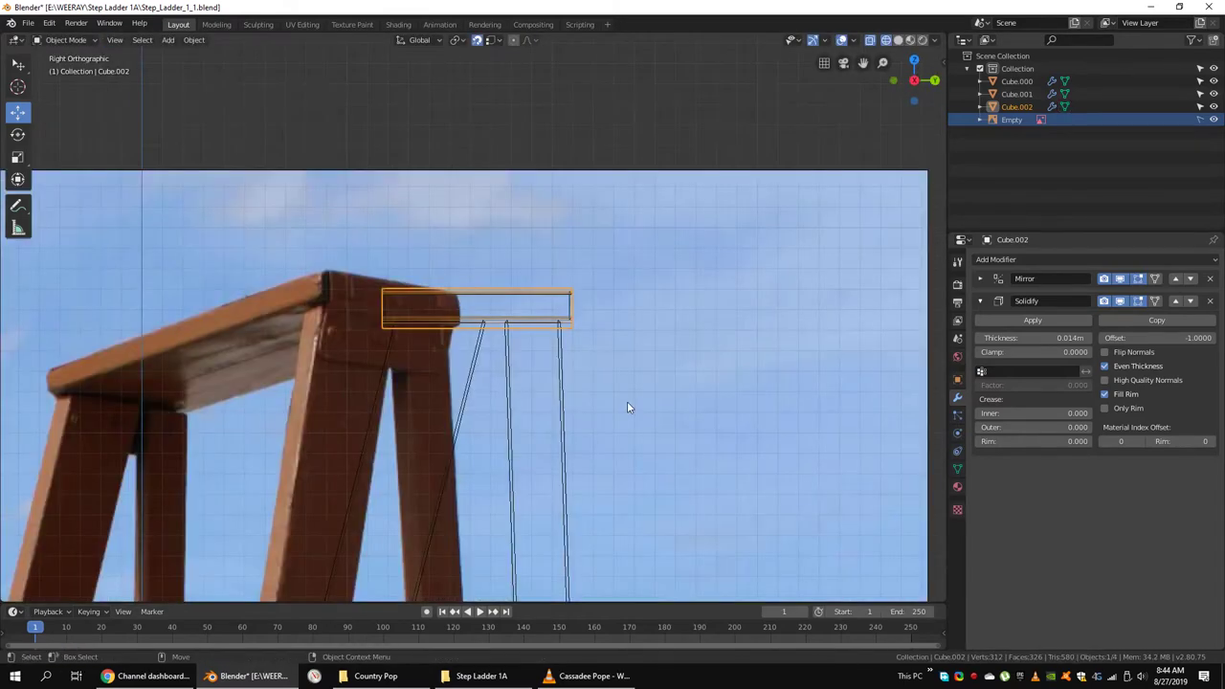
{"action": "key", "text": "Tab"}
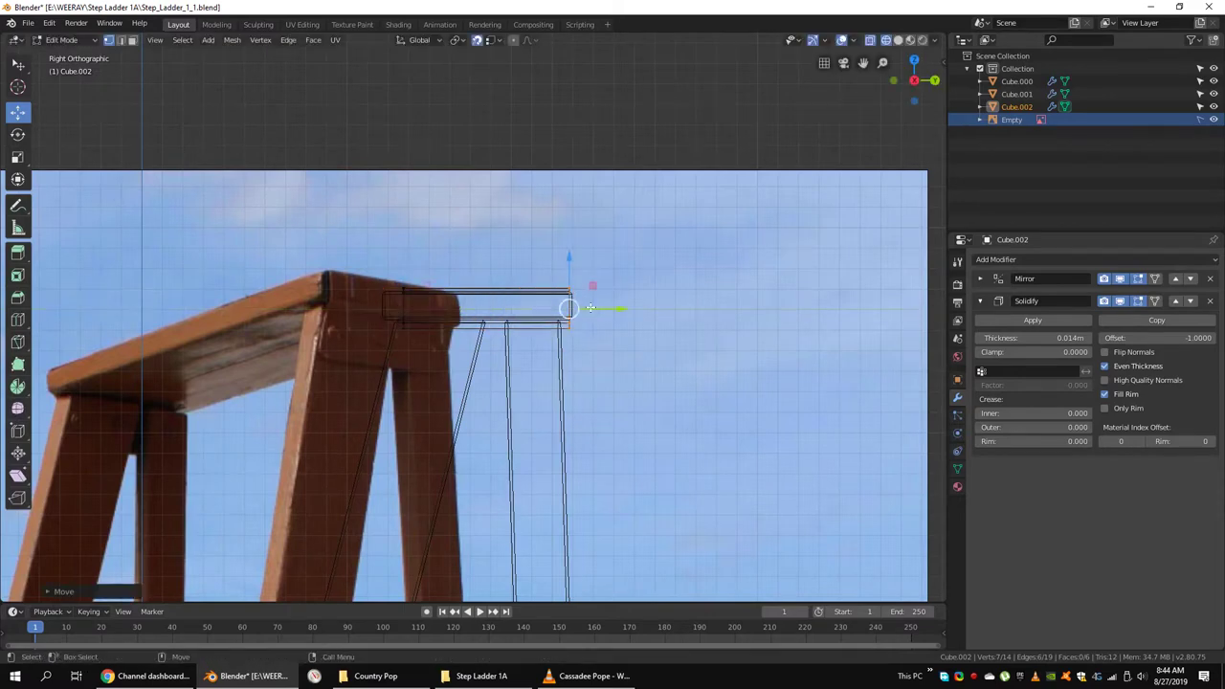
{"action": "left_click", "coordinate": [475, 332]}
{"action": "mouse_move", "coordinate": [476, 332]}
{"action": "middle_mouse_down"}
{"action": "mouse_move", "coordinate": [479, 364]}
{"action": "mouse_move", "coordinate": [498, 383]}
{"action": "middle_mouse_up"}
Apply the bracket's Solidify modifier to make the 0.014 m thickness permanent.
{"action": "key", "text": "Tab"}
{"action": "left_click", "coordinate": [1033, 319]}
{"action": "key", "text": "shift+z"}
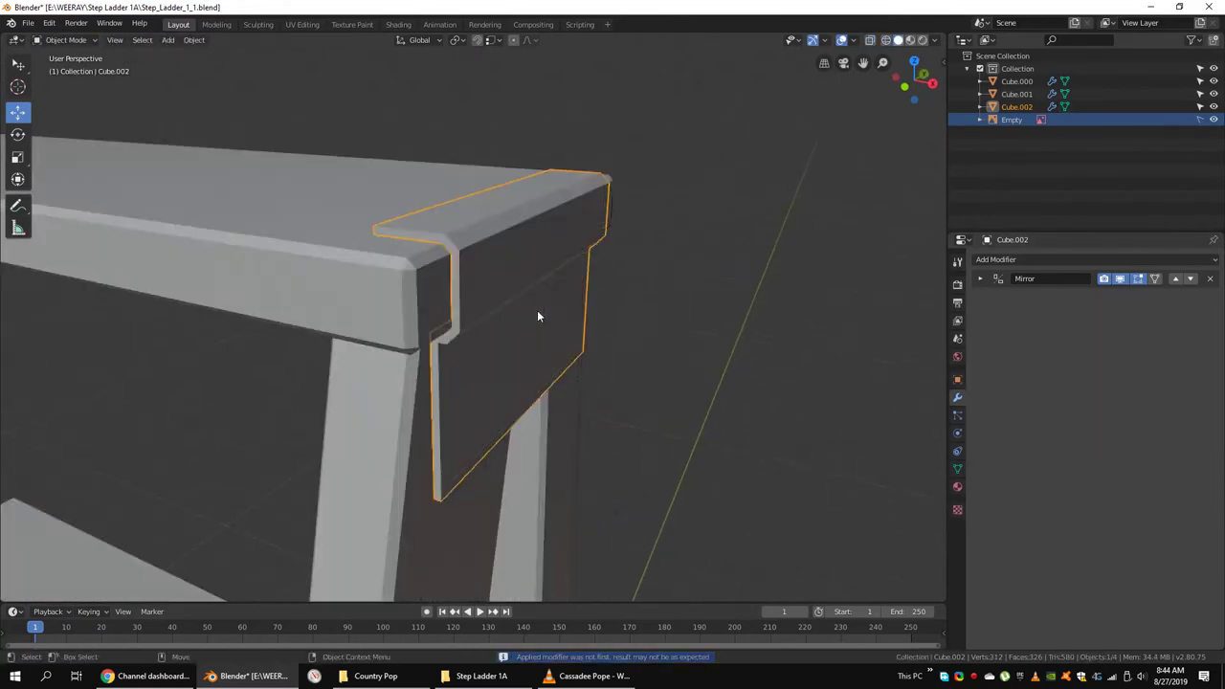
Bevel the side panel's bottom corner edges to round them off.
{"action": "key", "text": "Tab"}
{"action": "mouse_move", "coordinate": [537, 310]}
{"action": "middle_mouse_down"}
{"action": "mouse_move", "coordinate": [220, 326]}
{"action": "mouse_move", "coordinate": [652, 287]}
{"action": "middle_mouse_up"}
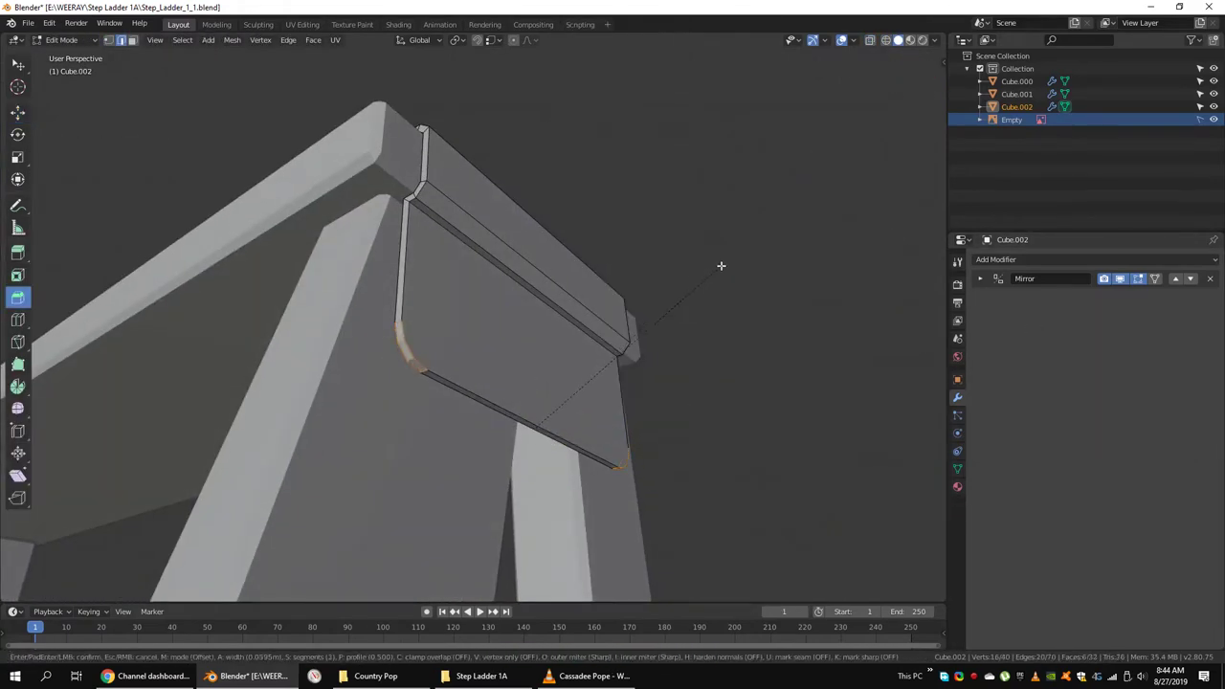
{"action": "left_click", "coordinate": [720, 266]}
{"action": "scroll", "coordinate": [705, 307], "scroll_direction": "down", "scroll_amount": 3}
{"action": "mouse_move", "coordinate": [706, 306]}
{"action": "middle_mouse_down"}
{"action": "mouse_move", "coordinate": [657, 320]}
{"action": "mouse_move", "coordinate": [638, 294]}
{"action": "middle_mouse_up"}
{"action": "scroll", "coordinate": [656, 320], "scroll_direction": "up", "scroll_amount": 3}
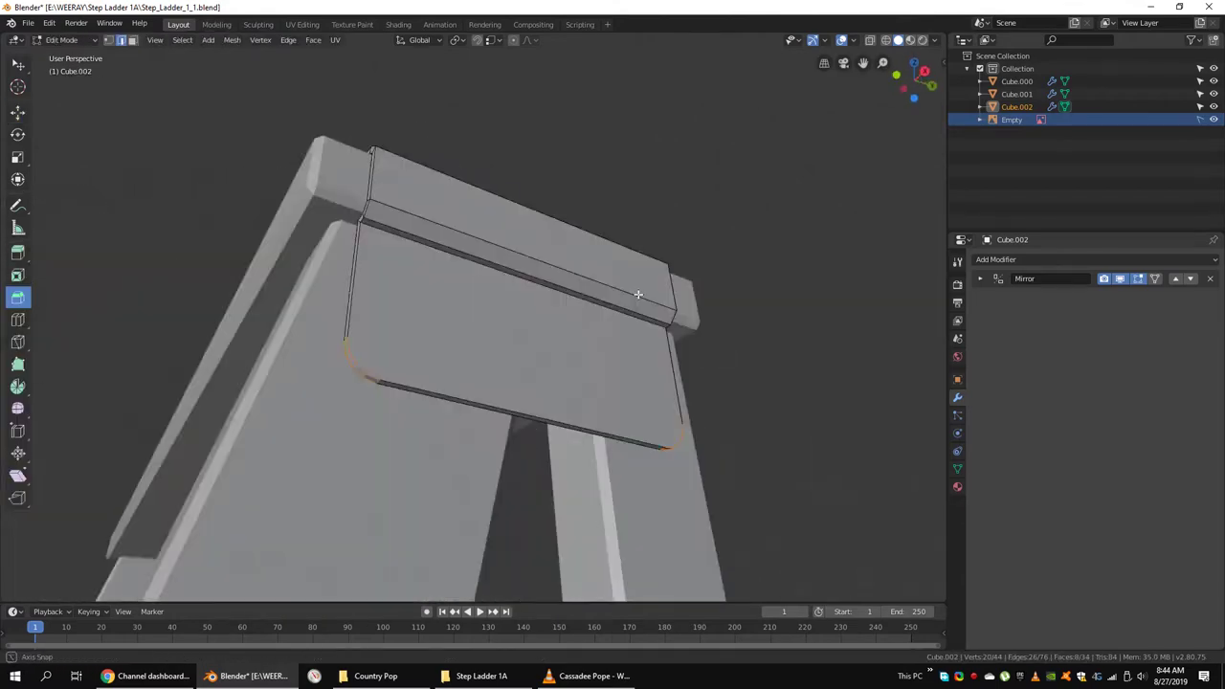
{"action": "key", "text": "Tab"}
{"action": "scroll", "coordinate": [638, 293], "scroll_direction": "down", "scroll_amount": 5}
{"action": "mouse_move", "coordinate": [555, 318]}
{"action": "middle_mouse_down"}
{"action": "mouse_move", "coordinate": [634, 311]}
{"action": "mouse_move", "coordinate": [504, 352]}
{"action": "mouse_move", "coordinate": [374, 341]}
{"action": "mouse_move", "coordinate": [510, 343]}
{"action": "middle_mouse_up"}
Add two six-sided cylinders at the origin.
{"action": "key", "text": "q"}
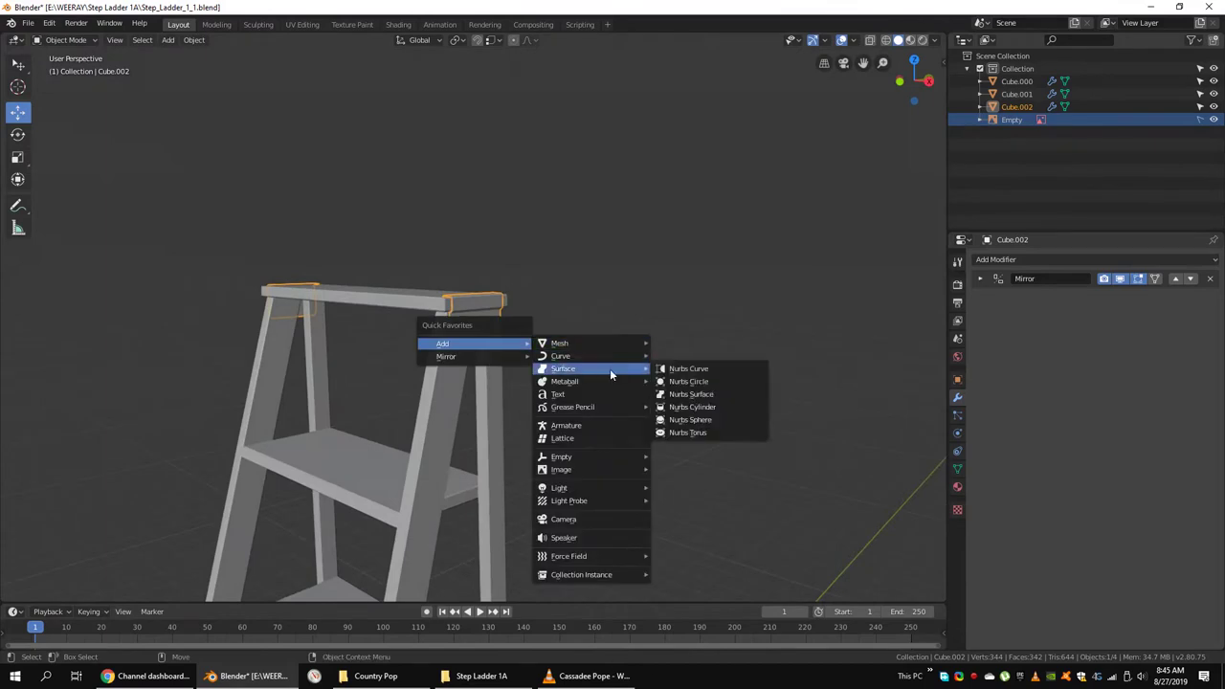
{"action": "left_click", "coordinate": [681, 406]}
{"action": "scroll", "coordinate": [552, 293], "scroll_direction": "down", "scroll_amount": 3}
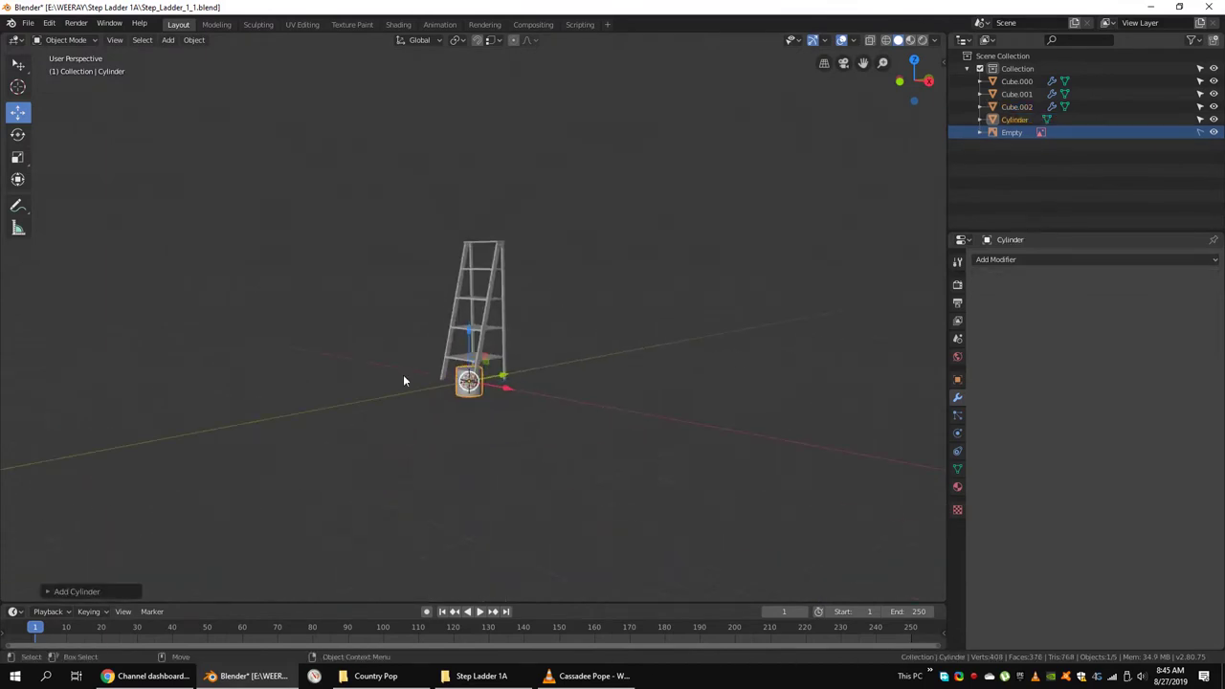
{"action": "scroll", "coordinate": [590, 405], "scroll_direction": "up", "scroll_amount": 5}
{"action": "scroll", "coordinate": [590, 405], "scroll_direction": "down", "scroll_amount": 4}
{"action": "key", "text": "q"}
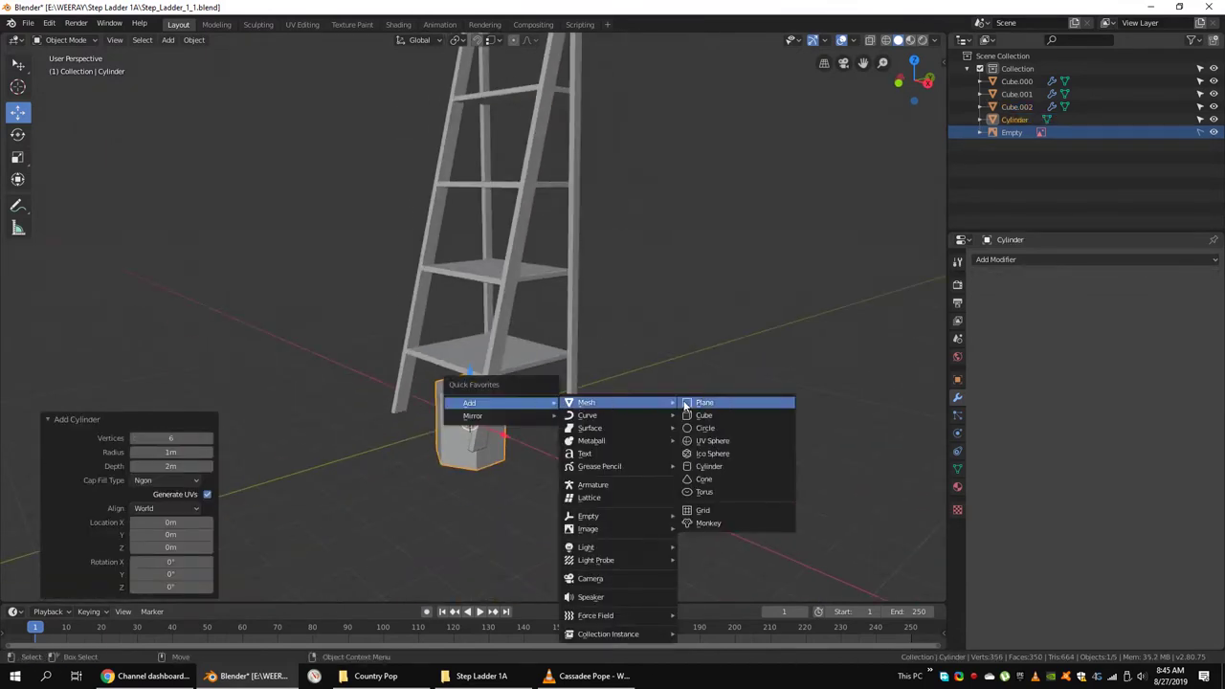
{"action": "left_click", "coordinate": [733, 470]}
Move the narrow cylinder vertically so it sits beneath the wide one.
{"action": "key", "text": "Tab"}
{"action": "key", "text": "g"}
{"action": "key", "text": "z"}
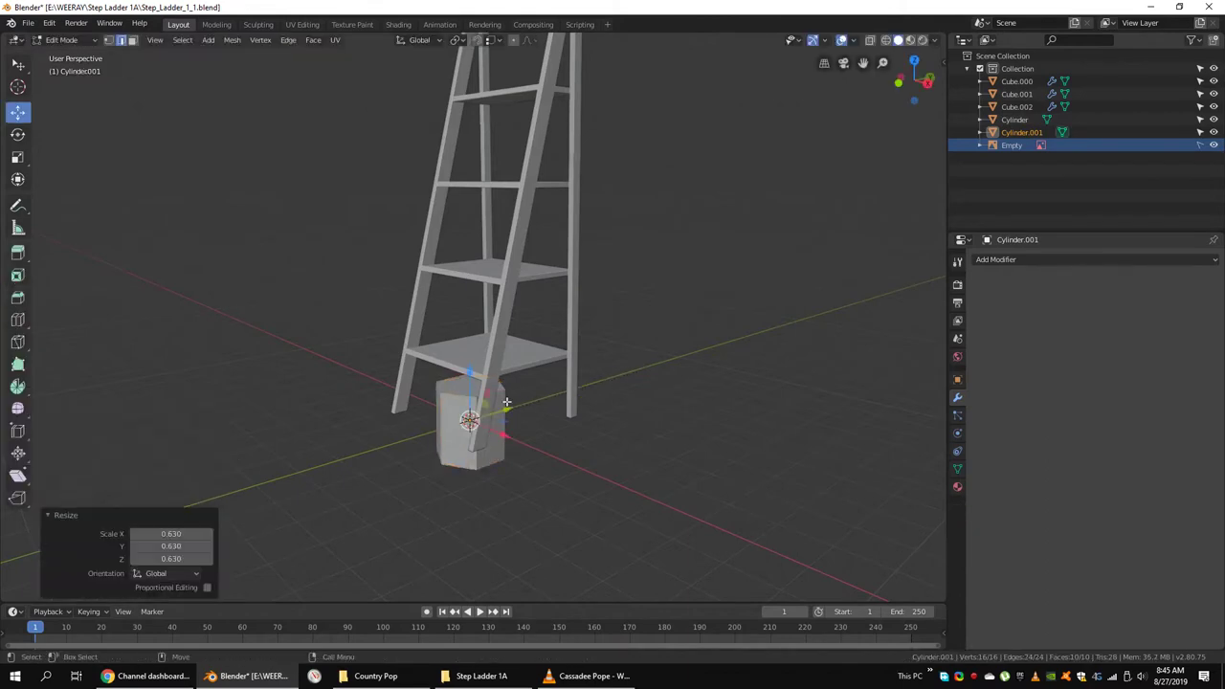
{"action": "mouse_move", "coordinate": [479, 421]}
{"action": "middle_mouse_down"}
{"action": "mouse_move", "coordinate": [484, 446]}
{"action": "mouse_move", "coordinate": [548, 324]}
{"action": "middle_mouse_up"}
{"action": "key", "text": "g"}
{"action": "left_click", "coordinate": [484, 446]}
{"action": "key", "text": "Tab"}
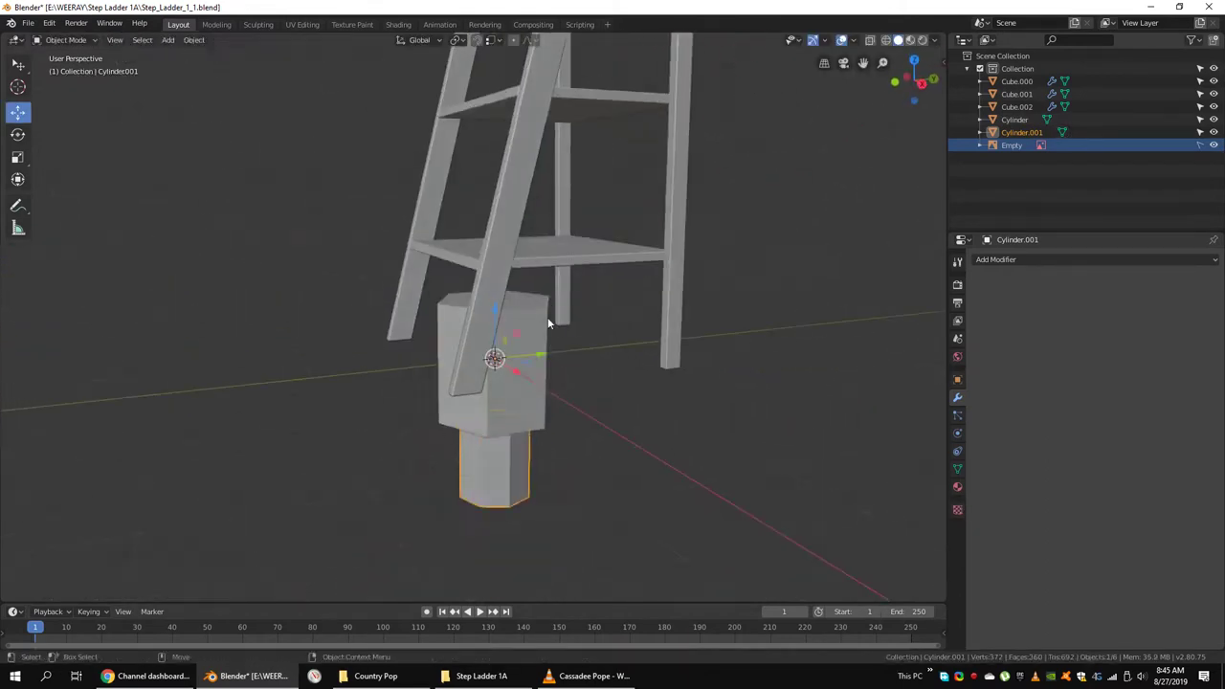
{"action": "left_click_drag", "start_coordinate": [494, 251], "coordinate": [560, 369]}
{"action": "left_click", "coordinate": [652, 401]}
Merge the selected edge loops at their center.
{"action": "right_click", "coordinate": [649, 406]}
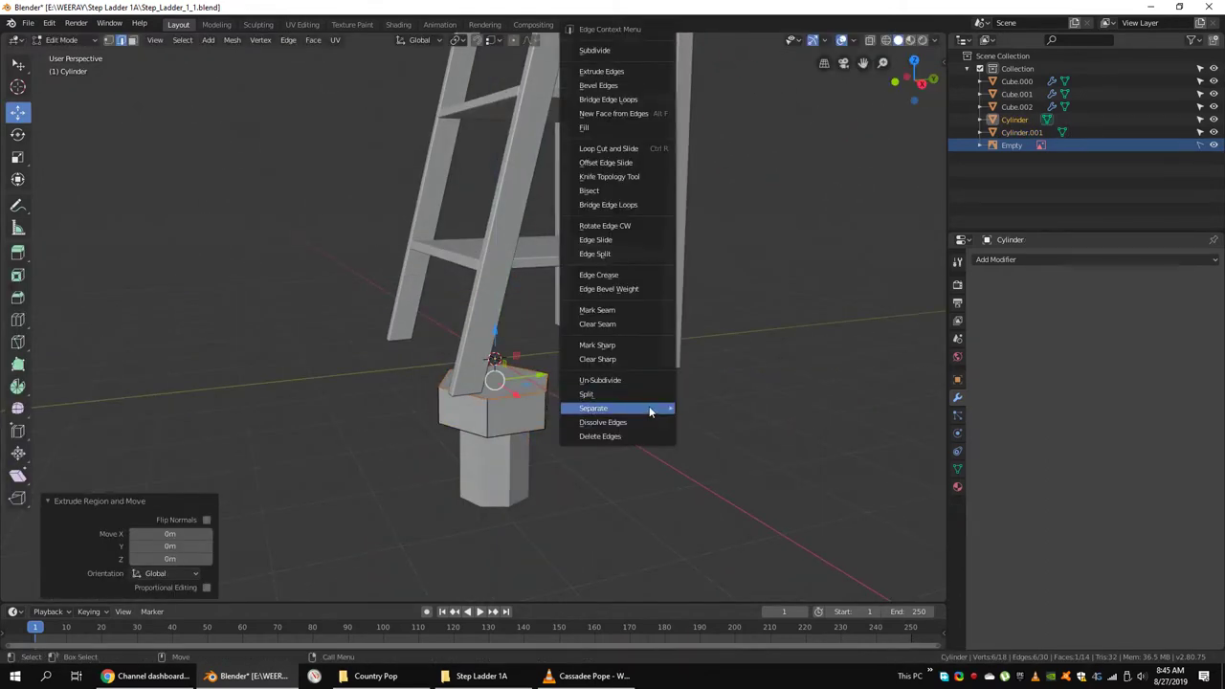
{"action": "right_click", "coordinate": [692, 351]}
{"action": "left_click", "coordinate": [749, 322]}
{"action": "mouse_move", "coordinate": [749, 322]}
{"action": "middle_mouse_down"}
{"action": "mouse_move", "coordinate": [540, 431]}
{"action": "mouse_move", "coordinate": [555, 383]}
{"action": "middle_mouse_up"}
{"action": "right_click", "coordinate": [615, 391]}
{"action": "left_click", "coordinate": [717, 402]}
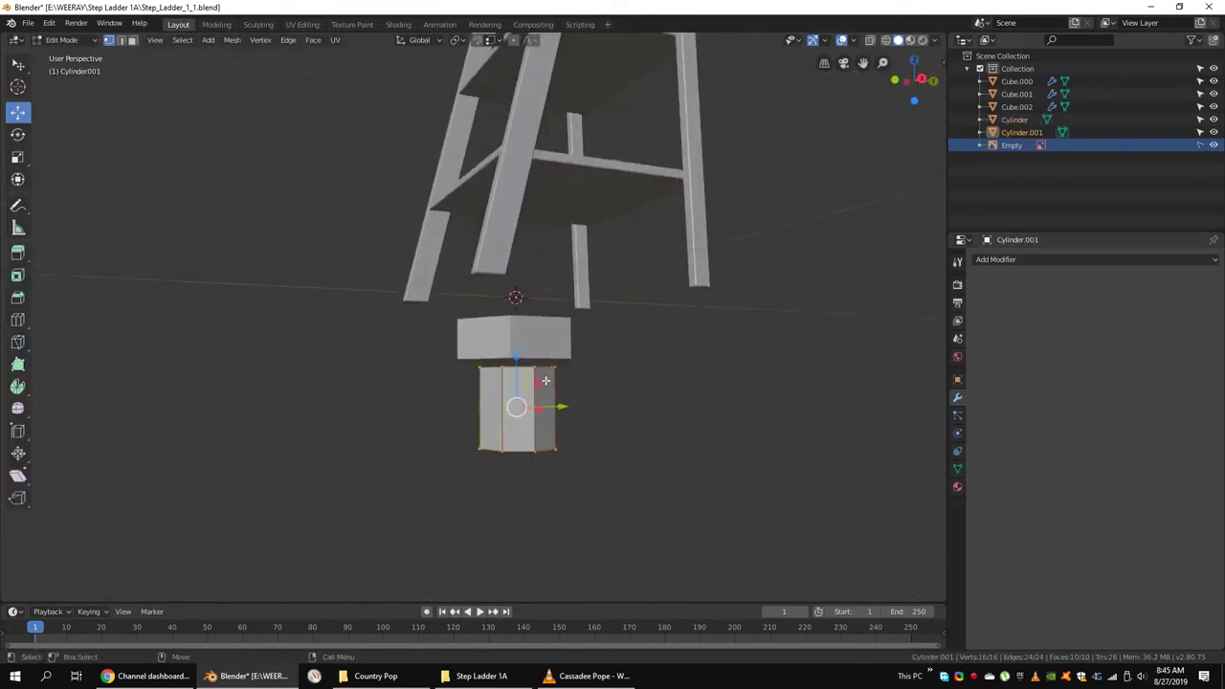
In wireframe view, box-select the narrow cylinder's vertices.
{"action": "left_click", "coordinate": [564, 392], "text": "alt"}
{"action": "key", "text": "shift+z"}
{"action": "left_click", "coordinate": [629, 378]}
{"action": "scroll", "coordinate": [526, 391], "scroll_direction": "down", "scroll_amount": 3}
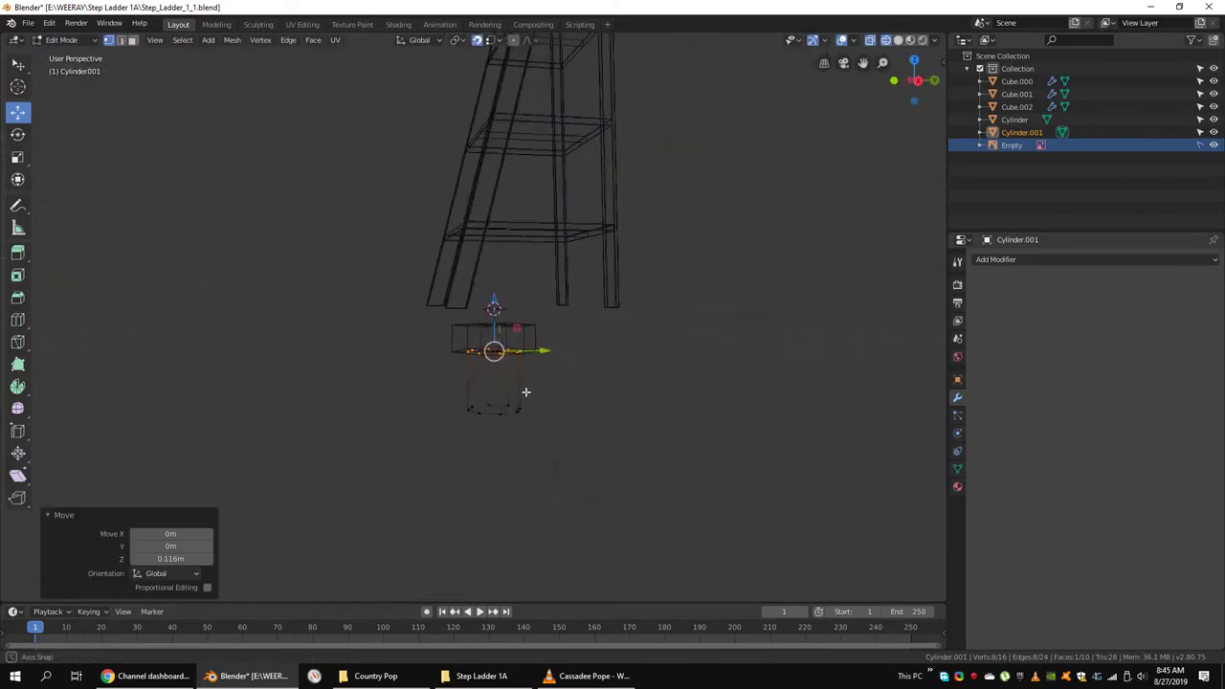
{"action": "key", "text": "a"}
{"action": "key", "text": "alt+a"}
{"action": "key", "text": "b"}
{"action": "left_click_drag", "start_coordinate": [609, 351], "coordinate": [398, 495]}
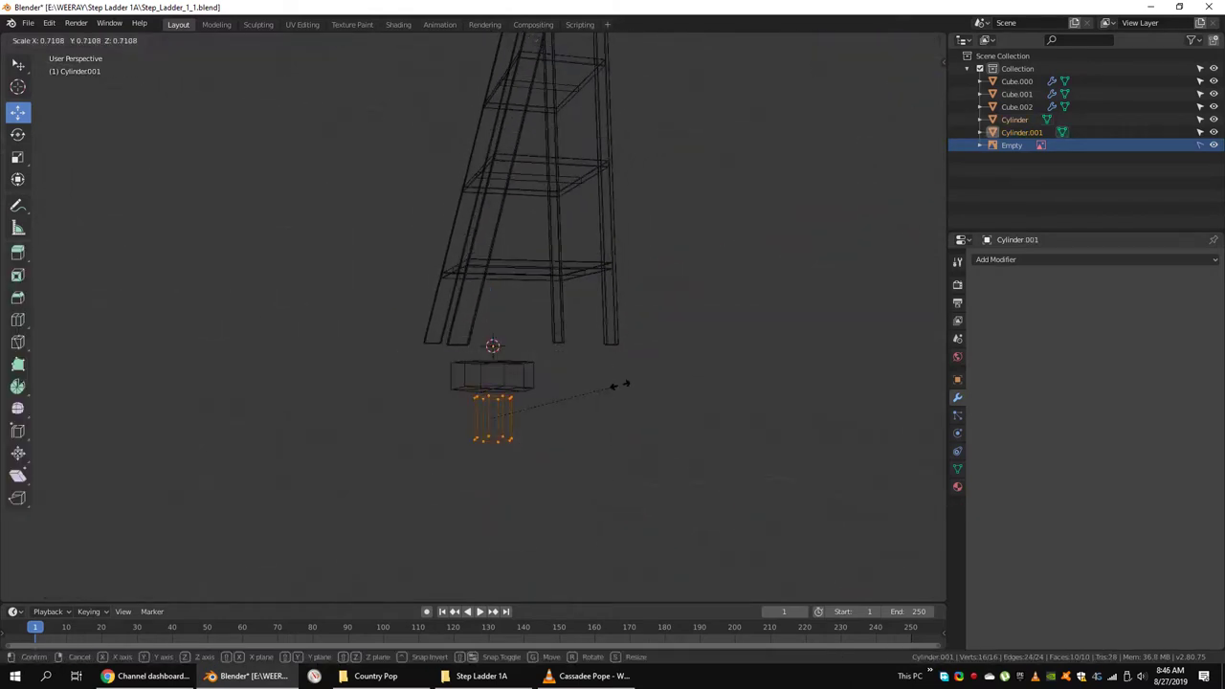
Shrink and lower the narrow post, then duplicate the wide hex ring in place.
{"action": "key", "text": "KP_3"}
{"action": "key", "text": "s"}
{"action": "left_click", "coordinate": [486, 382]}
{"action": "left_click_drag", "start_coordinate": [485, 372], "coordinate": [544, 404]}
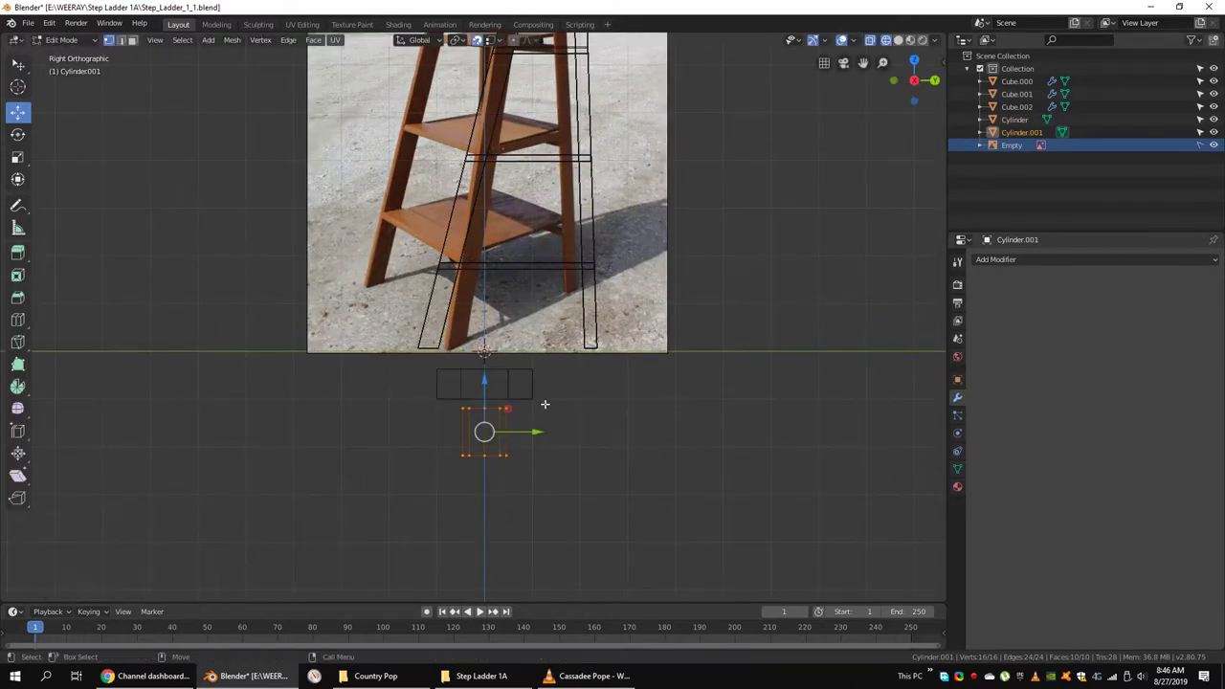
{"action": "right_click", "coordinate": [488, 366]}
{"action": "left_click", "coordinate": [585, 365]}
{"action": "key", "text": "Escape"}
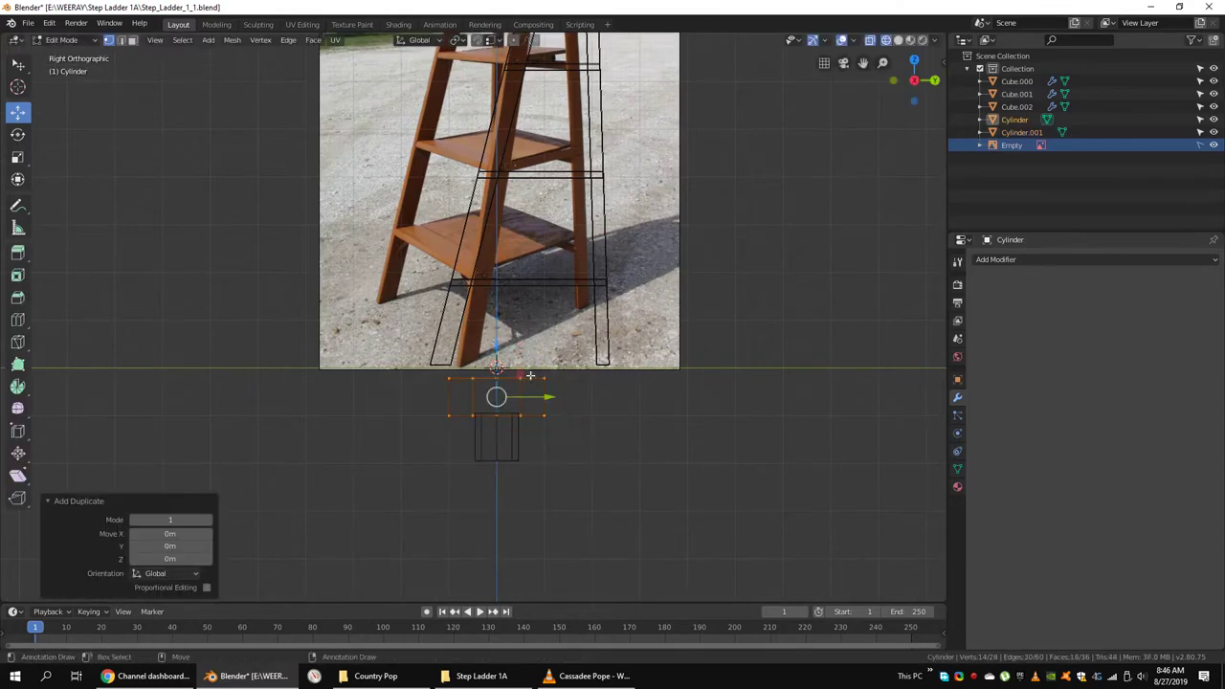
{"action": "mouse_move", "coordinate": [695, 355]}
{"action": "middle_mouse_down"}
{"action": "mouse_move", "coordinate": [638, 364]}
{"action": "mouse_move", "coordinate": [565, 296]}
{"action": "mouse_move", "coordinate": [610, 397]}
{"action": "mouse_move", "coordinate": [579, 444]}
{"action": "middle_mouse_up"}
Join the narrow cylinder into the wide one and select the bolt's bottom edge loop.
{"action": "key", "text": "a"}
{"action": "key", "text": "ctrl+j"}
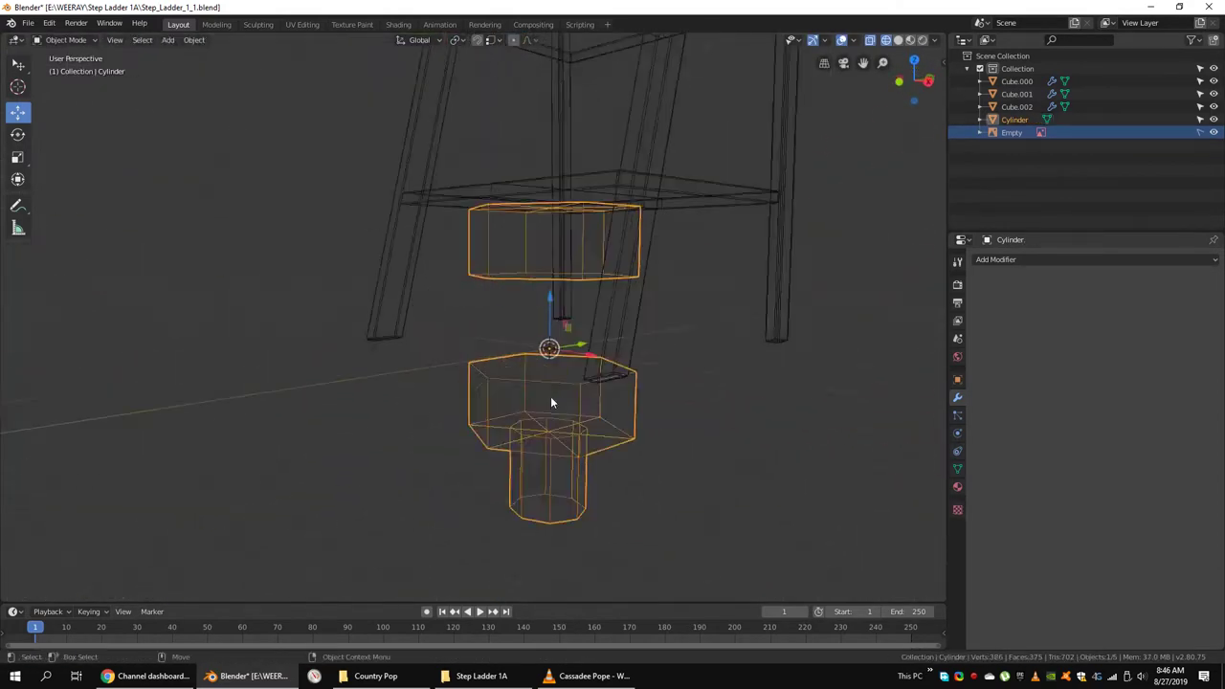
{"action": "key", "text": "Tab"}
{"action": "mouse_move", "coordinate": [550, 396]}
{"action": "middle_mouse_down"}
{"action": "mouse_move", "coordinate": [588, 419]}
{"action": "mouse_move", "coordinate": [565, 383]}
{"action": "mouse_move", "coordinate": [582, 342]}
{"action": "middle_mouse_up"}
{"action": "key", "text": "alt+a"}
{"action": "scroll", "coordinate": [589, 383], "scroll_direction": "up", "scroll_amount": 4}
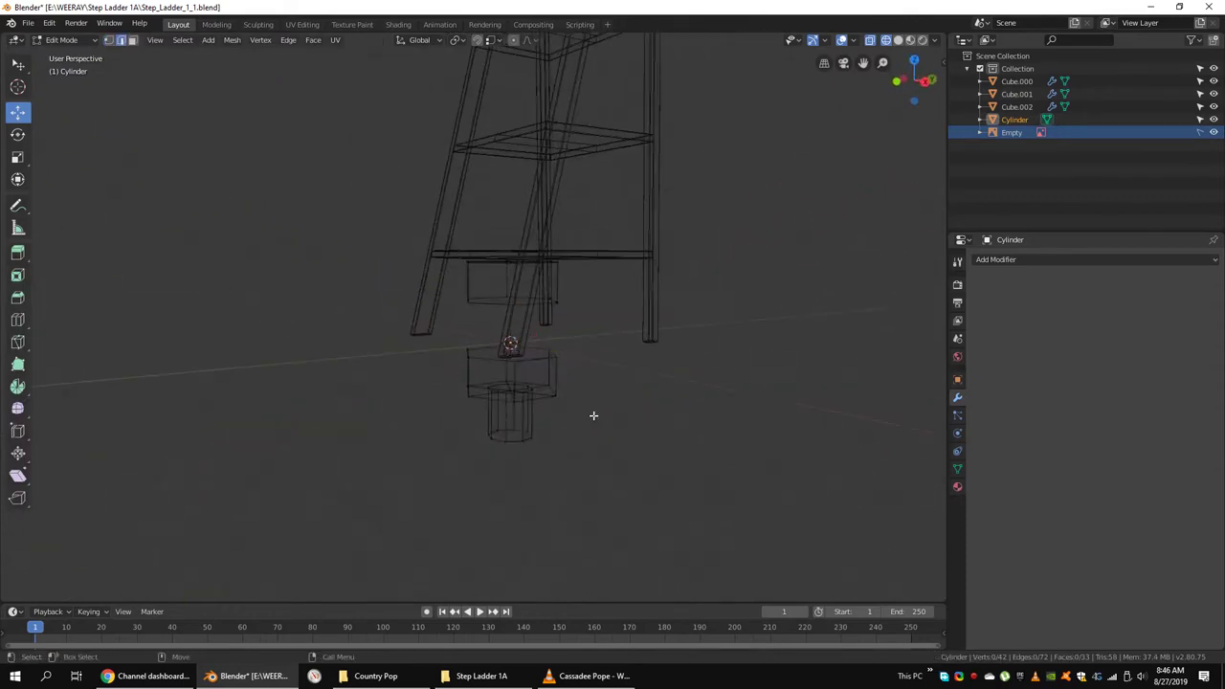
{"action": "left_click", "coordinate": [643, 429], "text": "alt"}
{"action": "key", "text": "shift+z"}
{"action": "mouse_move", "coordinate": [569, 536]}
{"action": "middle_mouse_down"}
{"action": "mouse_move", "coordinate": [626, 487]}
{"action": "mouse_move", "coordinate": [560, 367]}
{"action": "middle_mouse_up"}
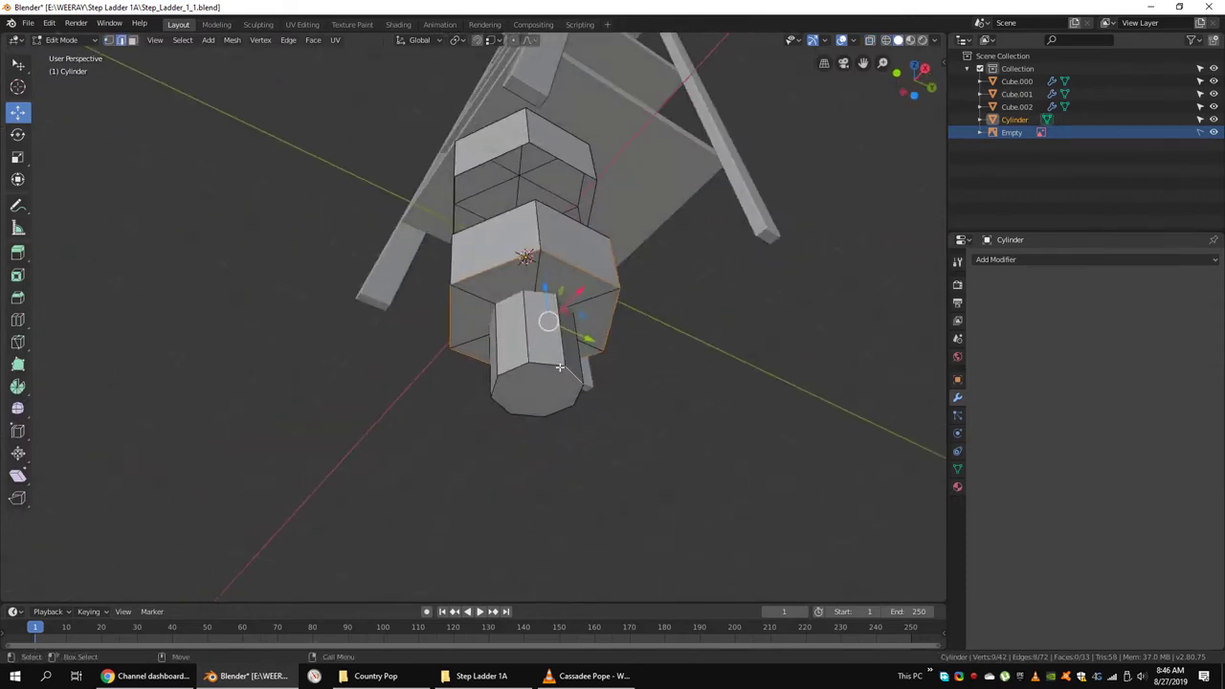
Extrude the bottom loop and merge it to a single center point.
{"action": "key", "text": "e"}
{"action": "right_click", "coordinate": [682, 404]}
{"action": "right_click", "coordinate": [708, 450]}
{"action": "left_click", "coordinate": [769, 446]}
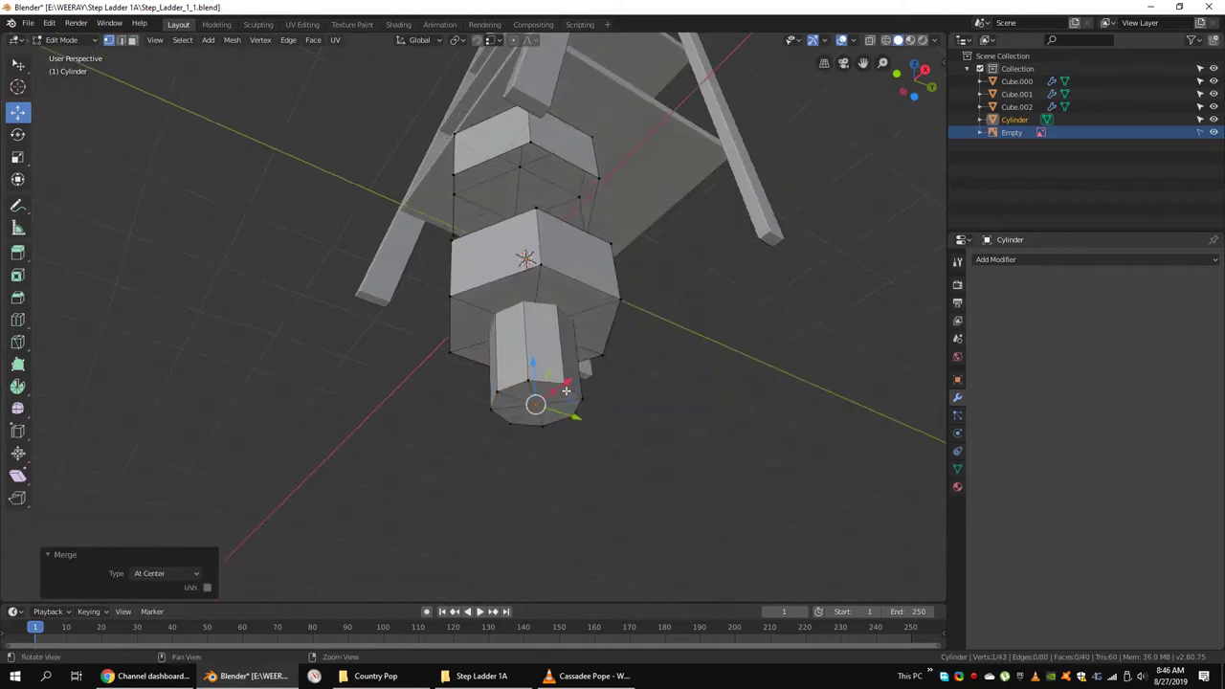
{"action": "mouse_move", "coordinate": [533, 237]}
{"action": "middle_mouse_down"}
{"action": "mouse_move", "coordinate": [532, 385]}
{"action": "mouse_move", "coordinate": [580, 367]}
{"action": "middle_mouse_up"}
Select the whole bolt and rotate it 90 degrees around Y.
{"action": "right_click", "coordinate": [531, 385]}
{"action": "left_click", "coordinate": [531, 385]}
{"action": "key", "text": "shift+z"}
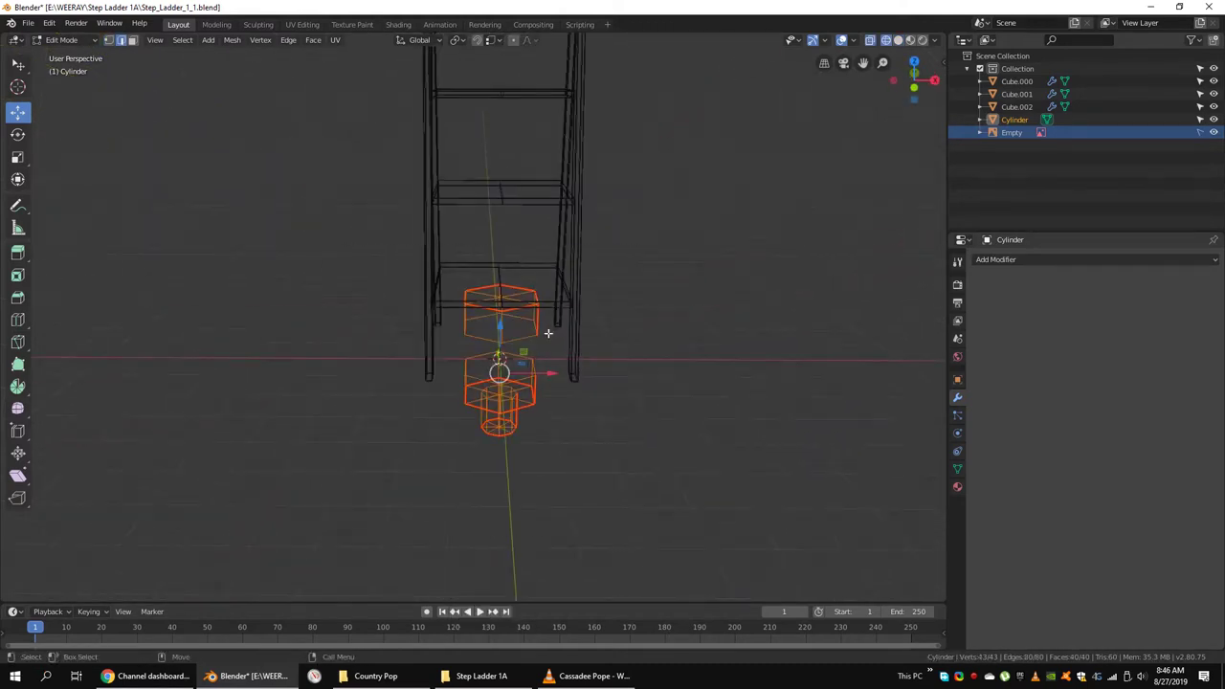
{"action": "type", "text": "ry90"}
{"action": "key", "text": "Return"}
Scale the bolt to 0.283 and raise it 5.65 m to the top step.
{"action": "key", "text": "s"}
{"action": "key", "text": "Return"}
{"action": "key", "text": "KP_1"}
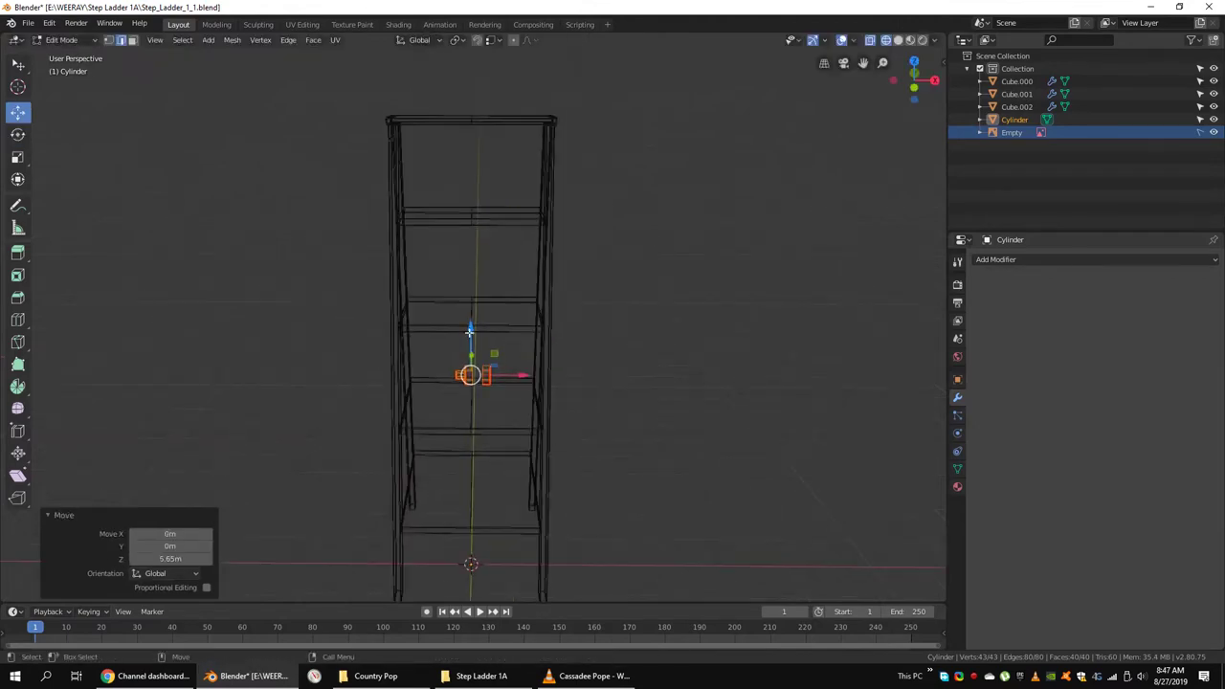
{"action": "middle_click_drag", "start_coordinate": [515, 235], "coordinate": [536, 315]}
{"action": "key", "text": "s"}
{"action": "left_click", "coordinate": [542, 349]}
{"action": "key", "text": "KP_3"}
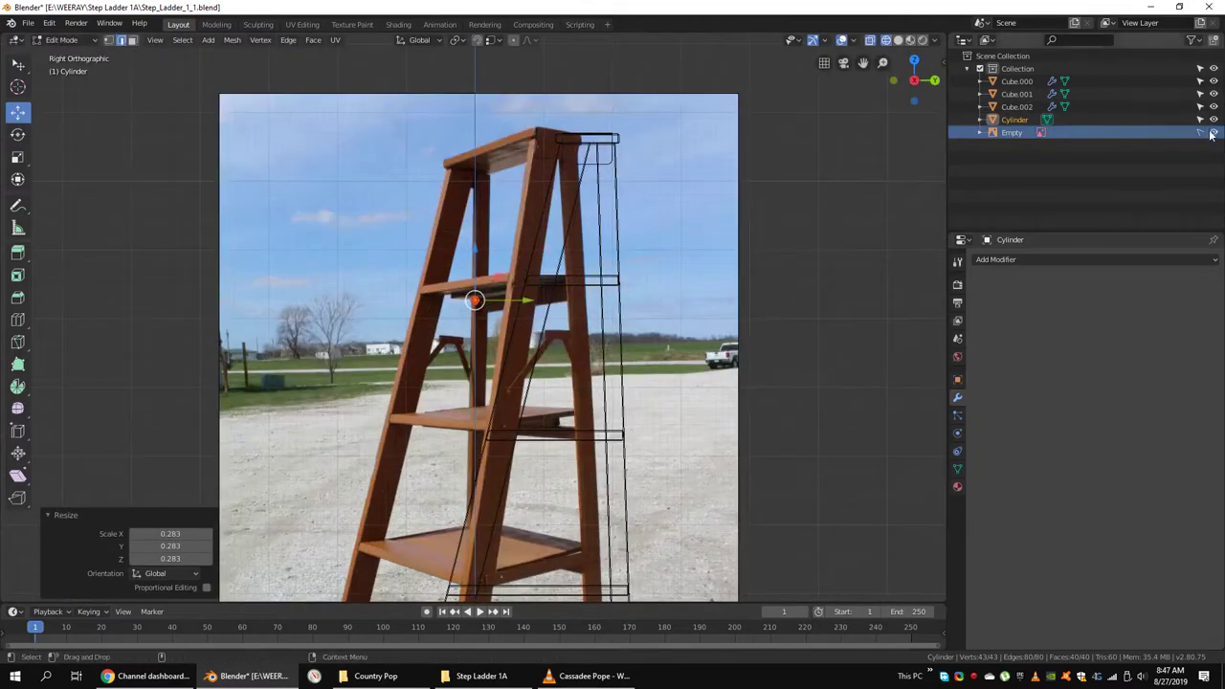
Hide the reference image and shrink the bolt slightly.
{"action": "left_click", "coordinate": [1213, 133]}
{"action": "scroll", "coordinate": [332, 386], "scroll_direction": "up", "scroll_amount": 4}
{"action": "scroll", "coordinate": [410, 137], "scroll_direction": "up", "scroll_amount": 4}
{"action": "key", "text": "s"}
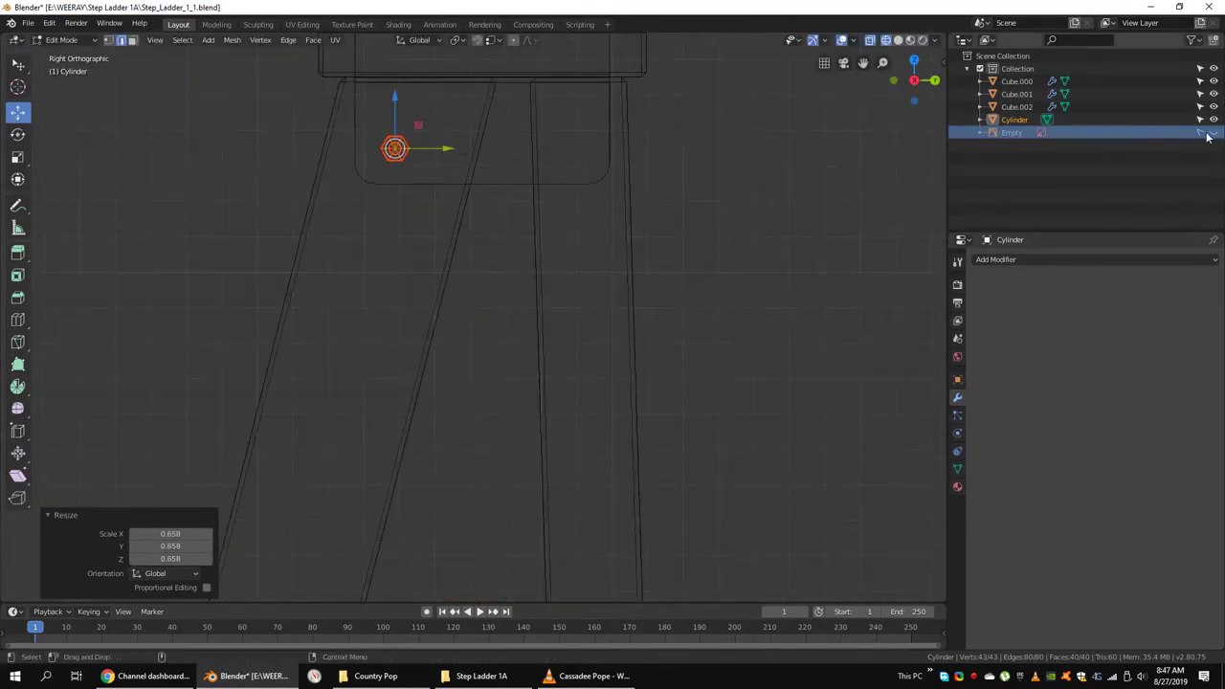
{"action": "left_click", "coordinate": [1213, 133]}
{"action": "left_click", "coordinate": [1213, 133]}
{"action": "middle_click_drag", "start_coordinate": [395, 149], "coordinate": [478, 261], "text": "shift"}
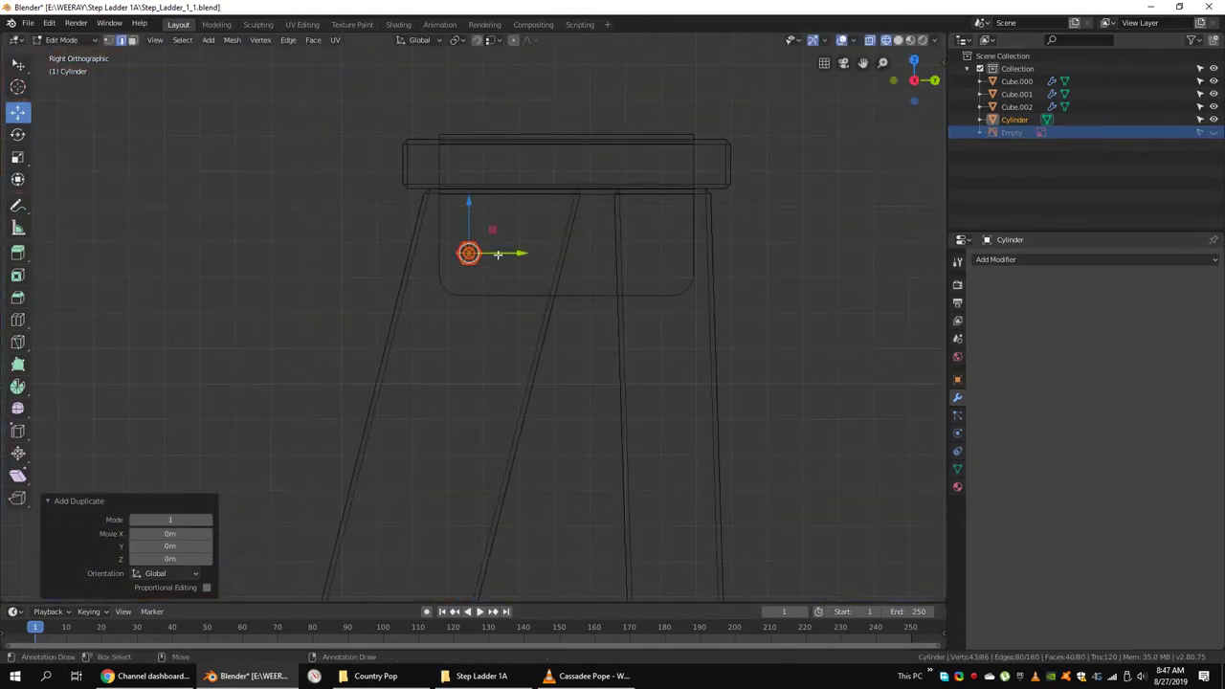
Duplicate the bolt along the top bracket and move the bolts sideways to the leg.
{"action": "right_click", "coordinate": [636, 168]}
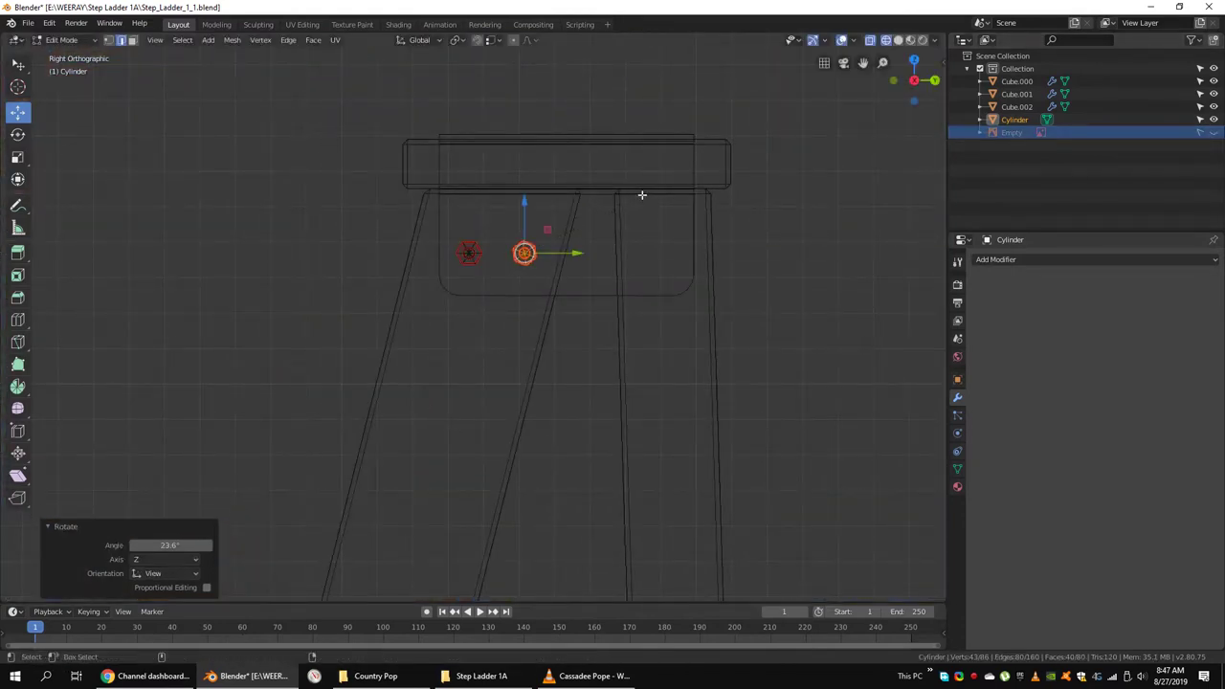
{"action": "right_click", "coordinate": [796, 171]}
{"action": "mouse_move", "coordinate": [797, 170]}
{"action": "middle_mouse_down"}
{"action": "mouse_move", "coordinate": [574, 265]}
{"action": "mouse_move", "coordinate": [639, 336]}
{"action": "middle_mouse_up"}
{"action": "key", "text": "g"}
{"action": "key", "text": "x"}
{"action": "left_click", "coordinate": [765, 336]}
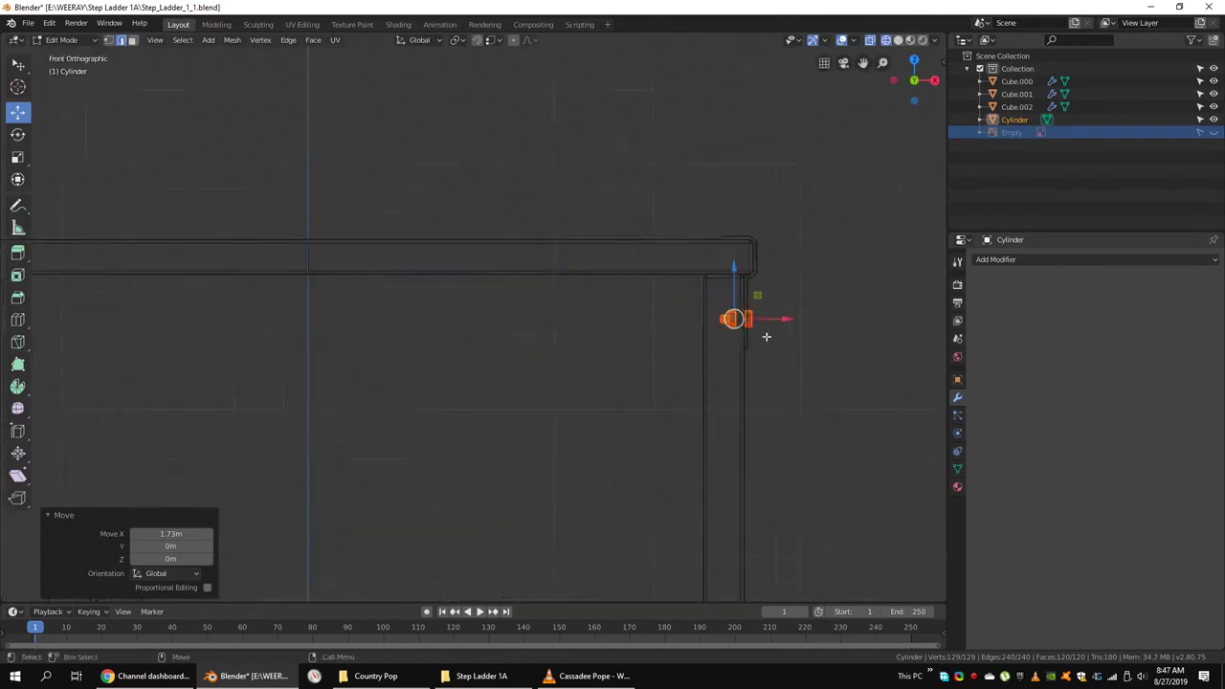
Box-select the bolt heads and shift them along the X axis.
{"action": "scroll", "coordinate": [766, 331], "scroll_direction": "up", "scroll_amount": 5}
{"action": "left_click_drag", "start_coordinate": [711, 259], "coordinate": [604, 407]}
{"action": "key", "text": "g"}
{"action": "key", "text": "x"}
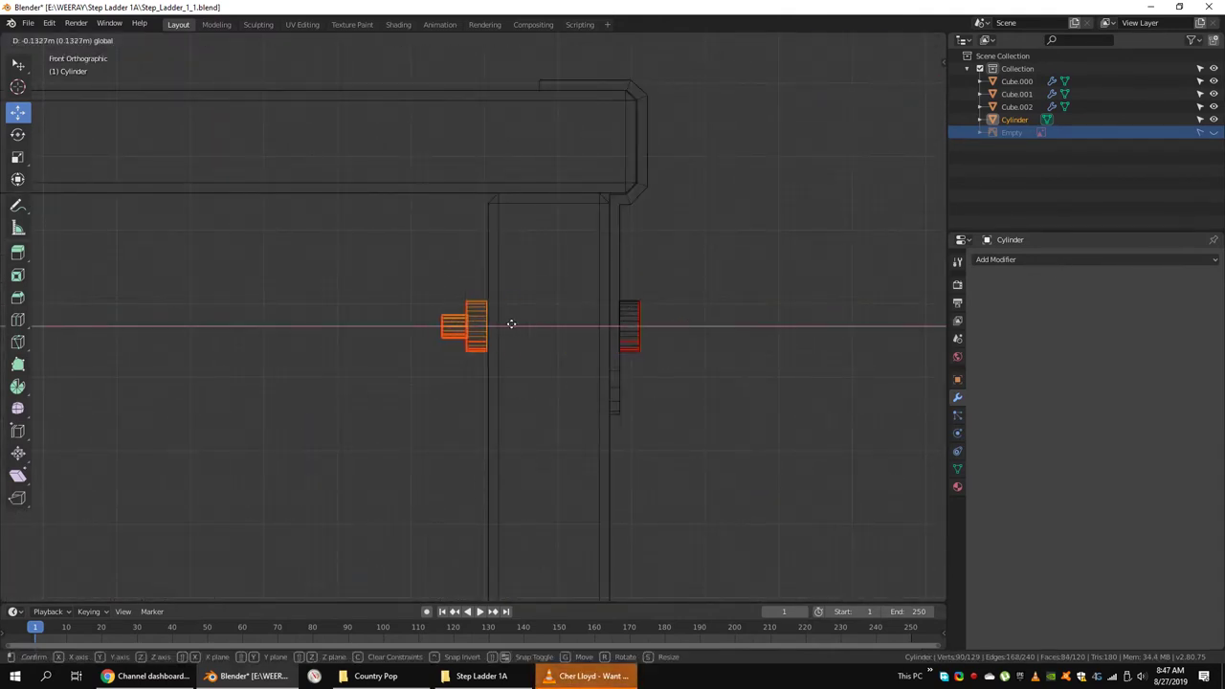
{"action": "left_click", "coordinate": [511, 325]}
{"action": "scroll", "coordinate": [351, 391], "scroll_direction": "down", "scroll_amount": 3}
Add an X-axis Mirror modifier to copy the bolts to the other side.
{"action": "key", "text": "Tab"}
{"action": "middle_click_drag", "start_coordinate": [350, 392], "coordinate": [527, 347]}
{"action": "left_click", "coordinate": [995, 259]}
In see-through side view, duplicate the bolt-head vertices on the ladder frame.
{"action": "left_click", "coordinate": [874, 284]}
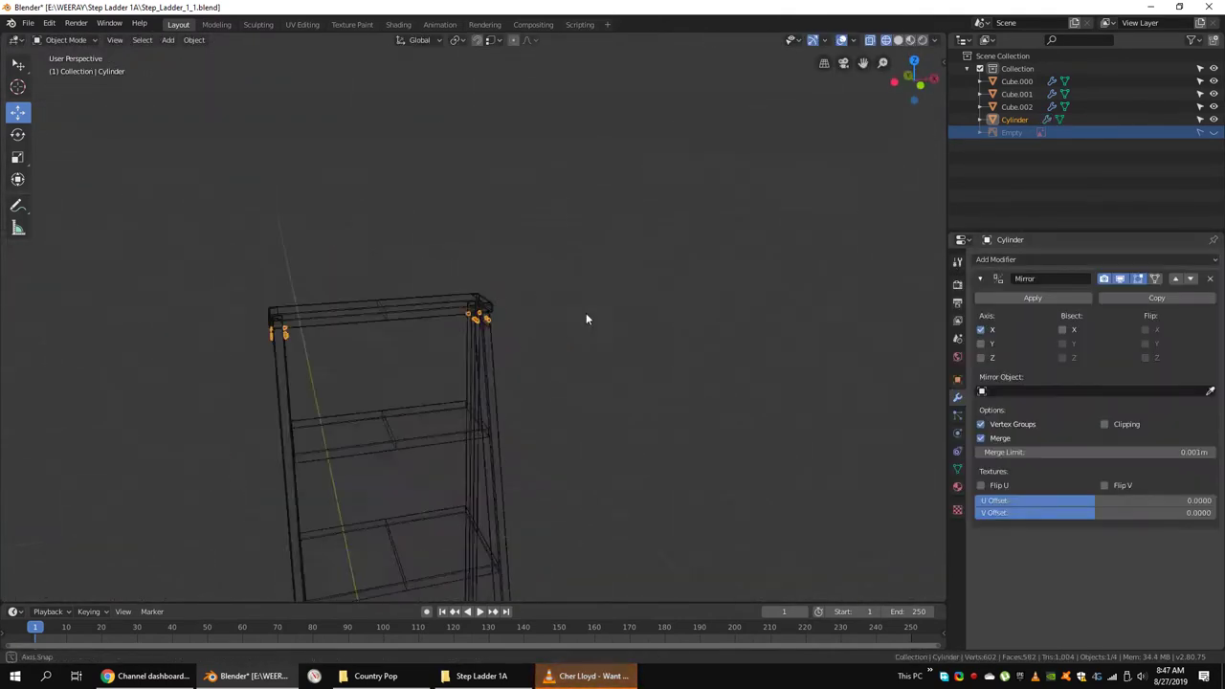
{"action": "middle_click_drag", "start_coordinate": [586, 319], "coordinate": [531, 306]}
{"action": "key", "text": "Tab"}
{"action": "scroll", "coordinate": [598, 333], "scroll_direction": "up", "scroll_amount": 2}
{"action": "key", "text": "shift+z"}
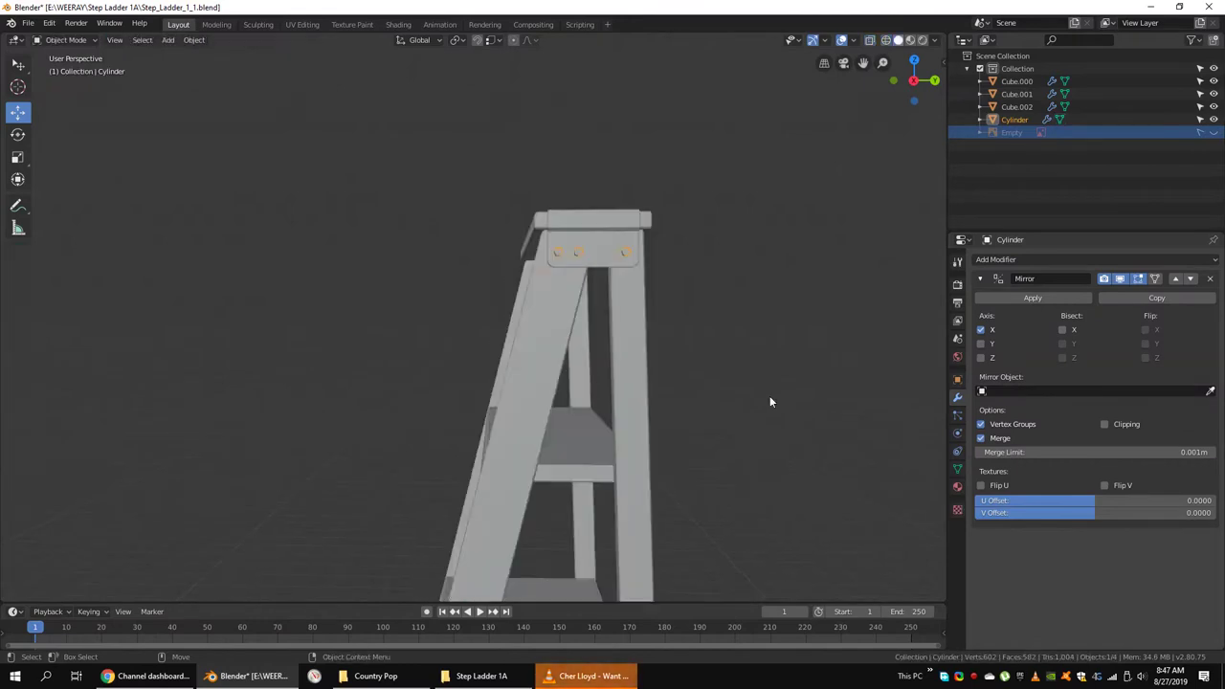
{"action": "key", "text": "KP_3"}
{"action": "key", "text": "Tab"}
{"action": "key", "text": "shift+z"}
{"action": "key", "text": "shift+d"}
{"action": "right_click", "coordinate": [578, 228]}
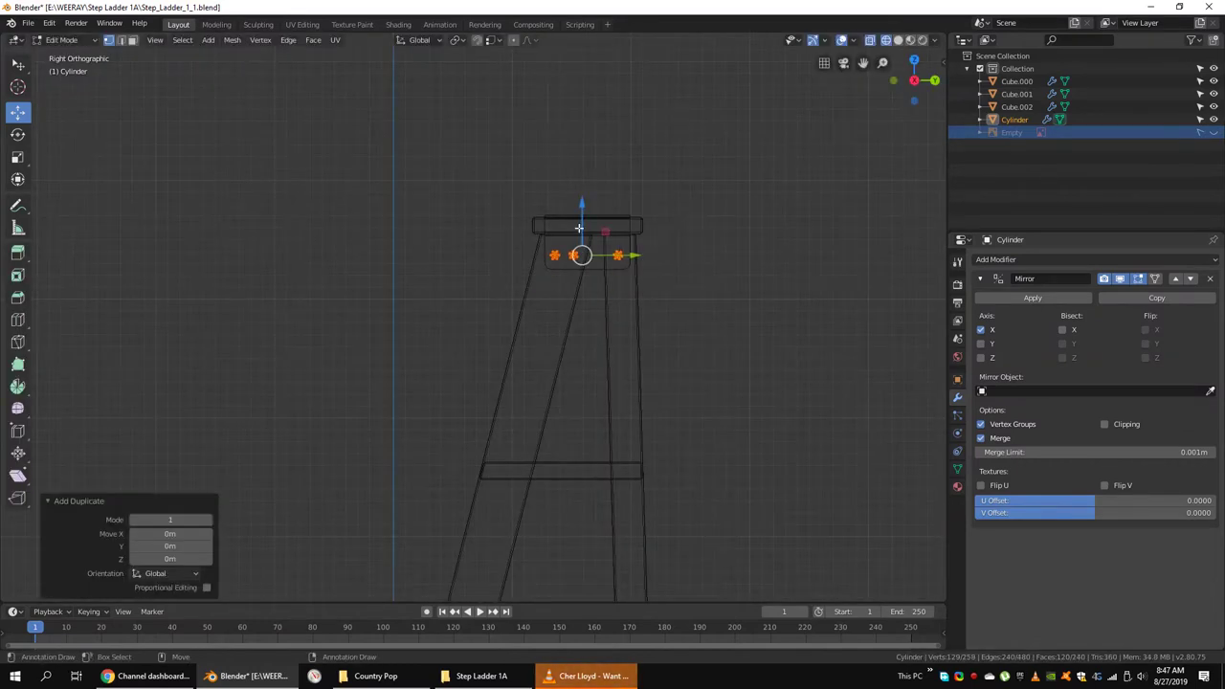
{"action": "left_click", "coordinate": [577, 445]}
Delete the extra bolt vertices left in the middle of the rung.
{"action": "scroll", "coordinate": [577, 445], "scroll_direction": "up", "scroll_amount": 3}
{"action": "scroll", "coordinate": [670, 441], "scroll_direction": "down", "scroll_amount": 2}
{"action": "scroll", "coordinate": [670, 441], "scroll_direction": "up", "scroll_amount": 3}
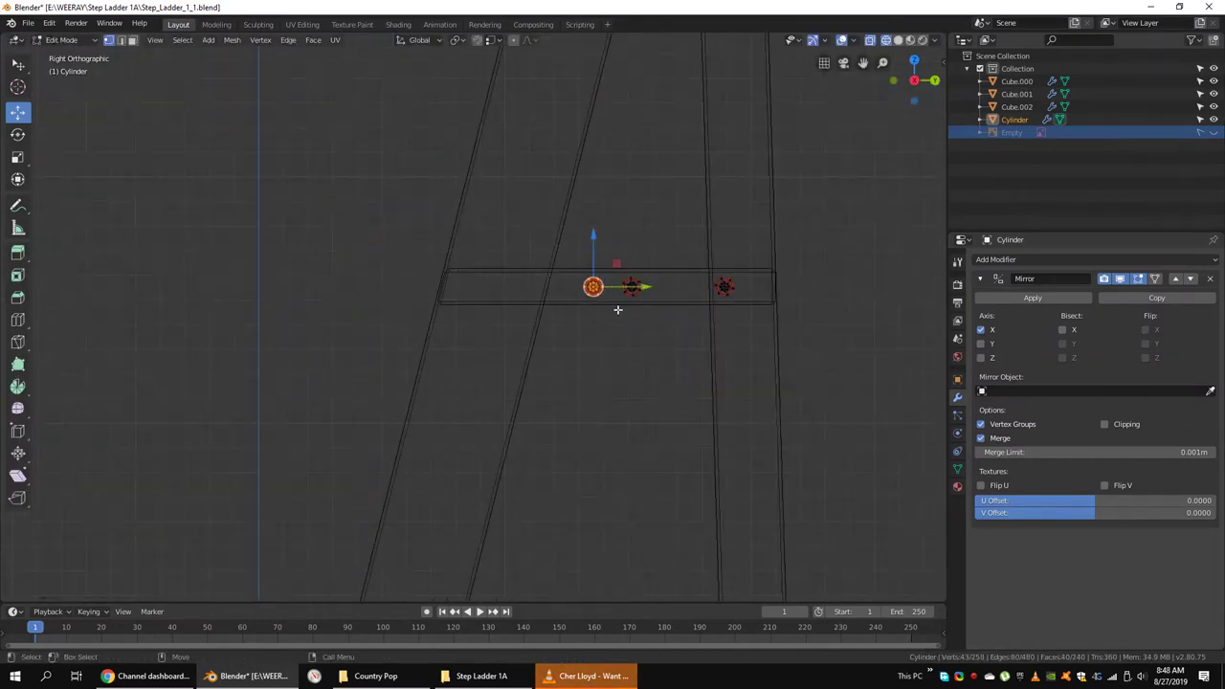
{"action": "left_click_drag", "start_coordinate": [676, 251], "coordinate": [591, 343]}
{"action": "key", "text": "x"}
{"action": "left_click", "coordinate": [526, 249]}
{"action": "left_click", "coordinate": [579, 218]}
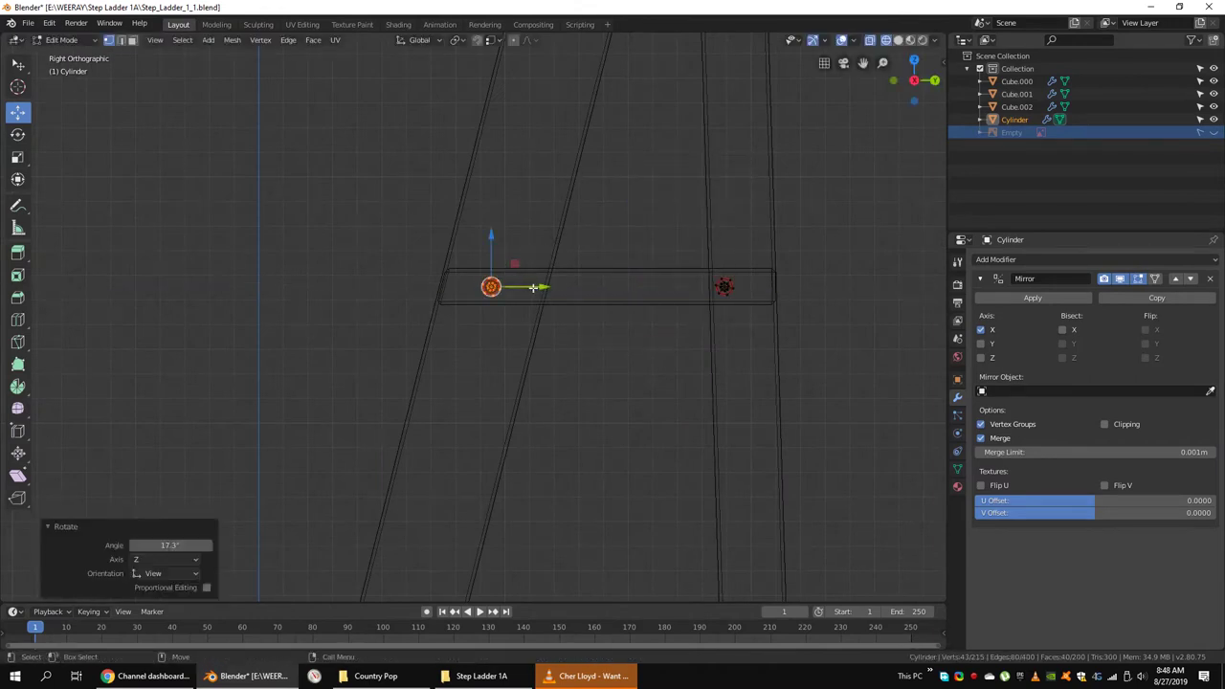
Copy the bolt rings down to a lower rung.
{"action": "key", "text": "shift+d"}
{"action": "right_click", "coordinate": [793, 287]}
{"action": "left_click_drag", "start_coordinate": [571, 220], "coordinate": [552, 432]}
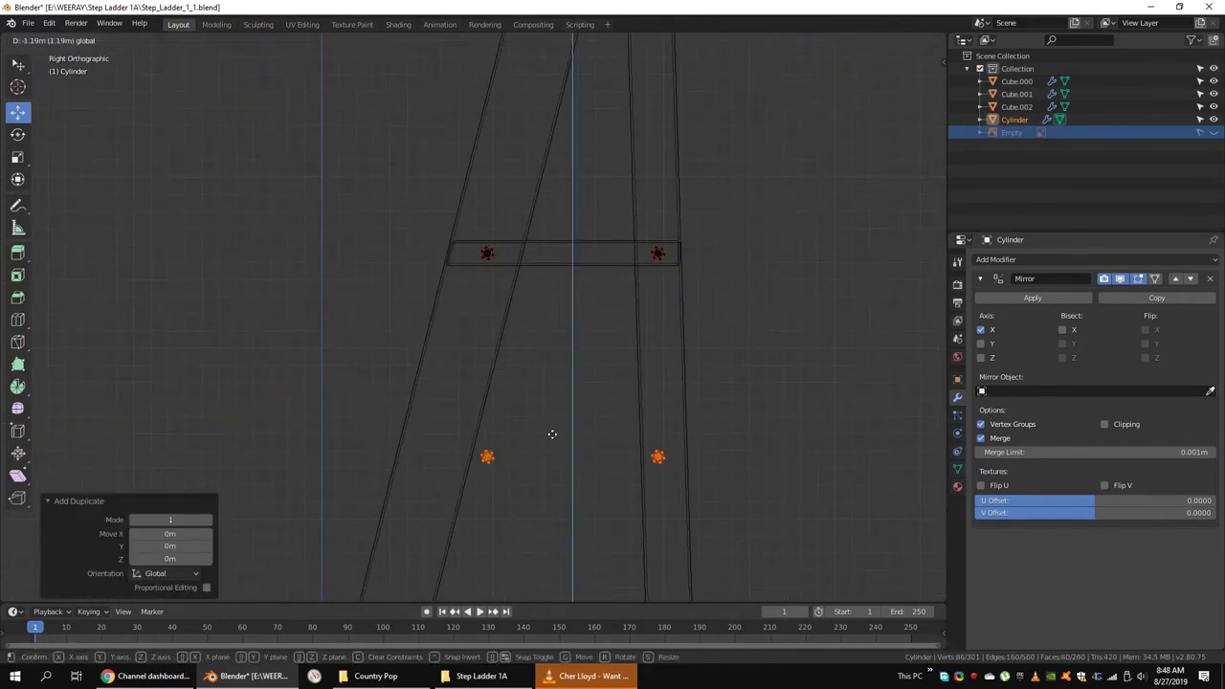
{"action": "scroll", "coordinate": [552, 432], "scroll_direction": "down", "scroll_amount": 2}
{"action": "key", "text": "shift+d"}
{"action": "left_click", "coordinate": [539, 240]}
{"action": "scroll", "coordinate": [670, 239], "scroll_direction": "up", "scroll_amount": 5}
{"action": "key", "text": "g"}
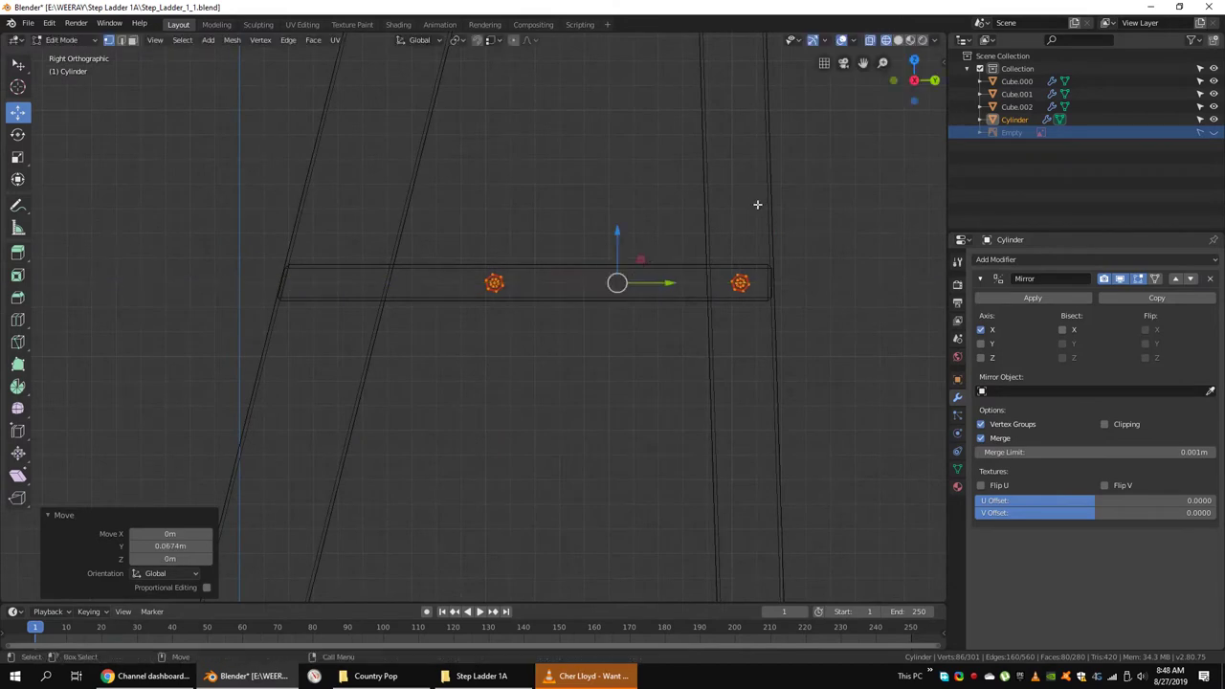
Slide the left-end bolt along the rung and duplicate it.
{"action": "left_click", "coordinate": [740, 282]}
{"action": "key", "text": "shift+space"}
{"action": "key", "text": "t"}
{"action": "right_click", "coordinate": [794, 181]}
{"action": "left_click", "coordinate": [493, 282]}
{"action": "left_click_drag", "start_coordinate": [560, 279], "coordinate": [432, 281]}
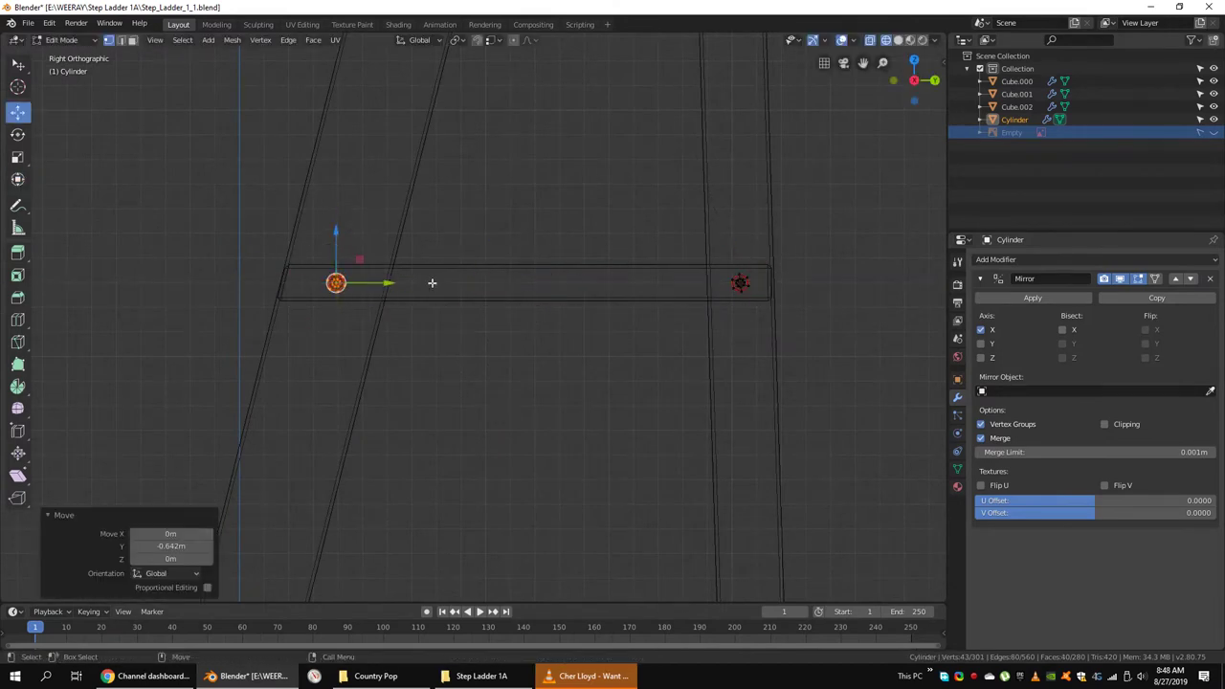
{"action": "scroll", "coordinate": [683, 258], "scroll_direction": "down", "scroll_amount": 3}
{"action": "scroll", "coordinate": [510, 252], "scroll_direction": "up", "scroll_amount": 3}
{"action": "key", "text": "shift+d"}
{"action": "left_click", "coordinate": [493, 518]}
Nudge the right-end bolt and rotate it around Y to match the rung's slant.
{"action": "scroll", "coordinate": [493, 518], "scroll_direction": "up", "scroll_amount": 3}
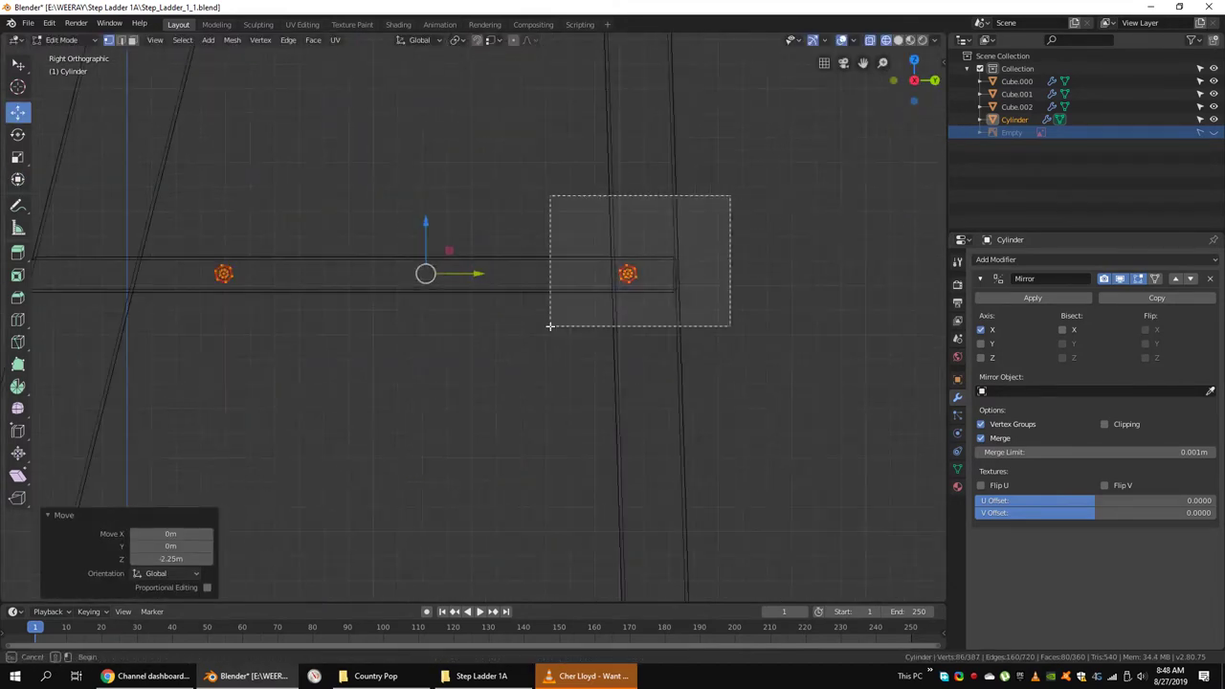
{"action": "left_click_drag", "start_coordinate": [730, 194], "coordinate": [550, 328]}
{"action": "left_click_drag", "start_coordinate": [660, 274], "coordinate": [670, 274]}
{"action": "key", "text": "r"}
{"action": "key", "text": "r"}
{"action": "middle_click_drag", "start_coordinate": [742, 251], "coordinate": [555, 293], "text": "shift"}
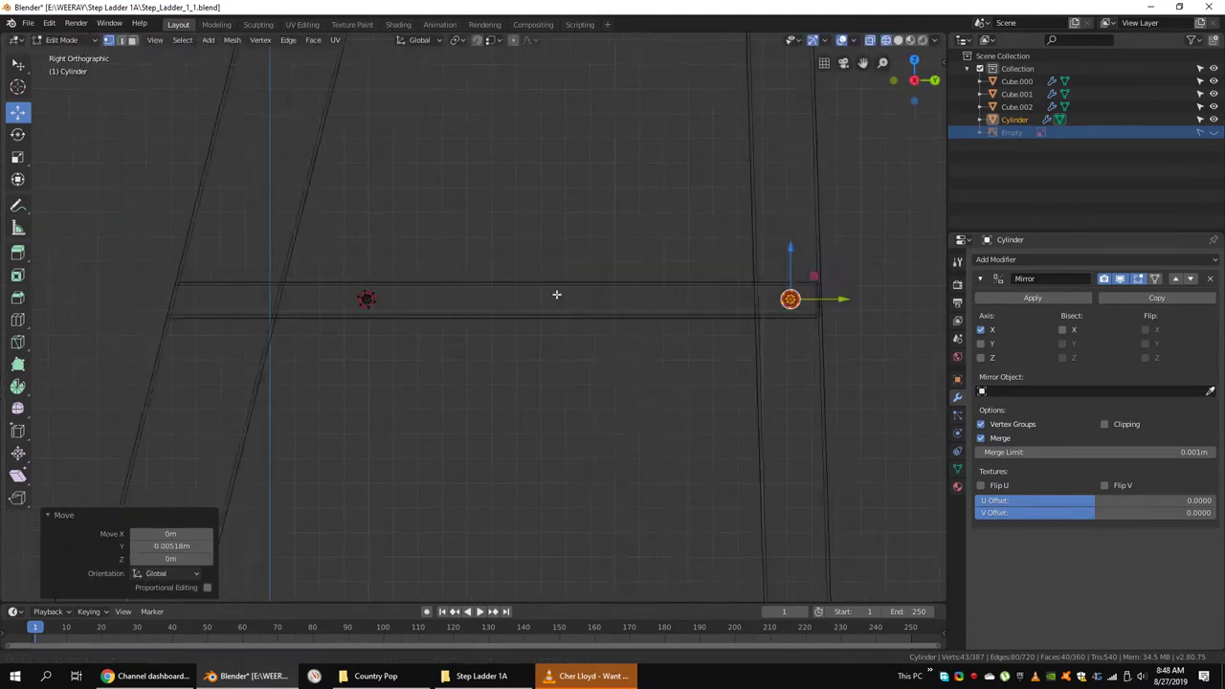
{"action": "key", "text": "r"}
{"action": "key", "text": "y"}
{"action": "left_click", "coordinate": [437, 320]}
Duplicate both end bolts down to the next rung and rotate them to match the slant.
{"action": "scroll", "coordinate": [664, 193], "scroll_direction": "down", "scroll_amount": 3}
{"action": "left_click", "coordinate": [594, 242], "text": "shift"}
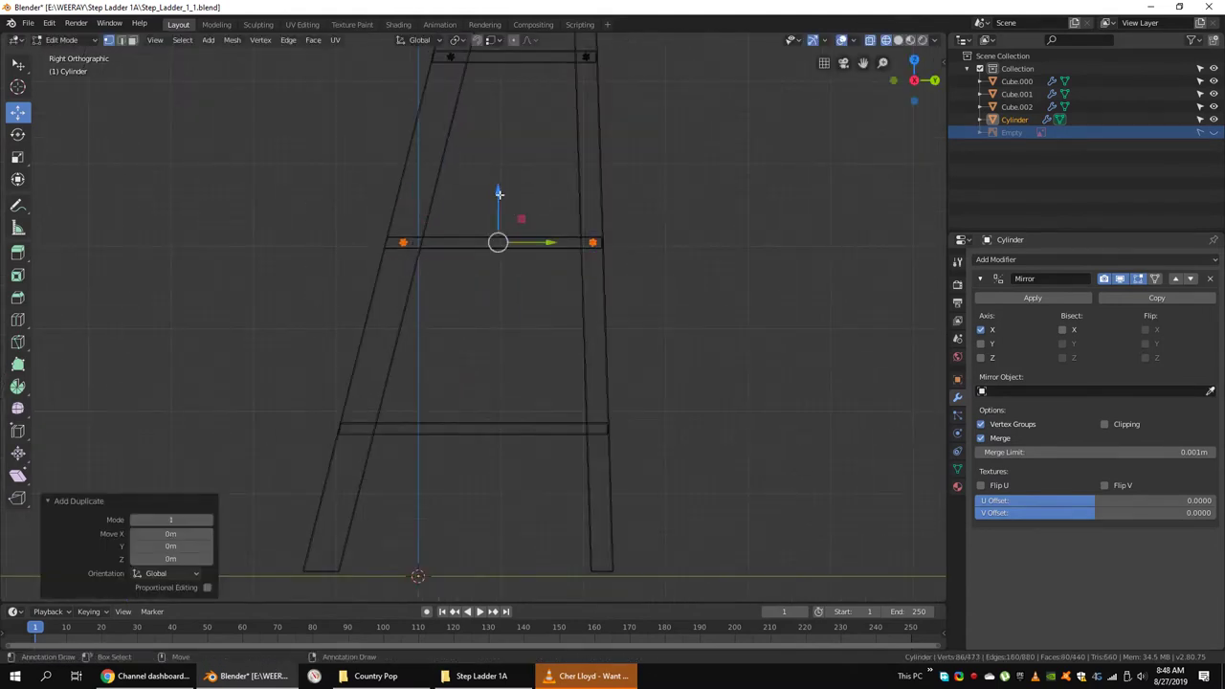
{"action": "key", "text": "shift+d"}
{"action": "left_click", "coordinate": [594, 424]}
{"action": "scroll", "coordinate": [547, 435], "scroll_direction": "up", "scroll_amount": 7}
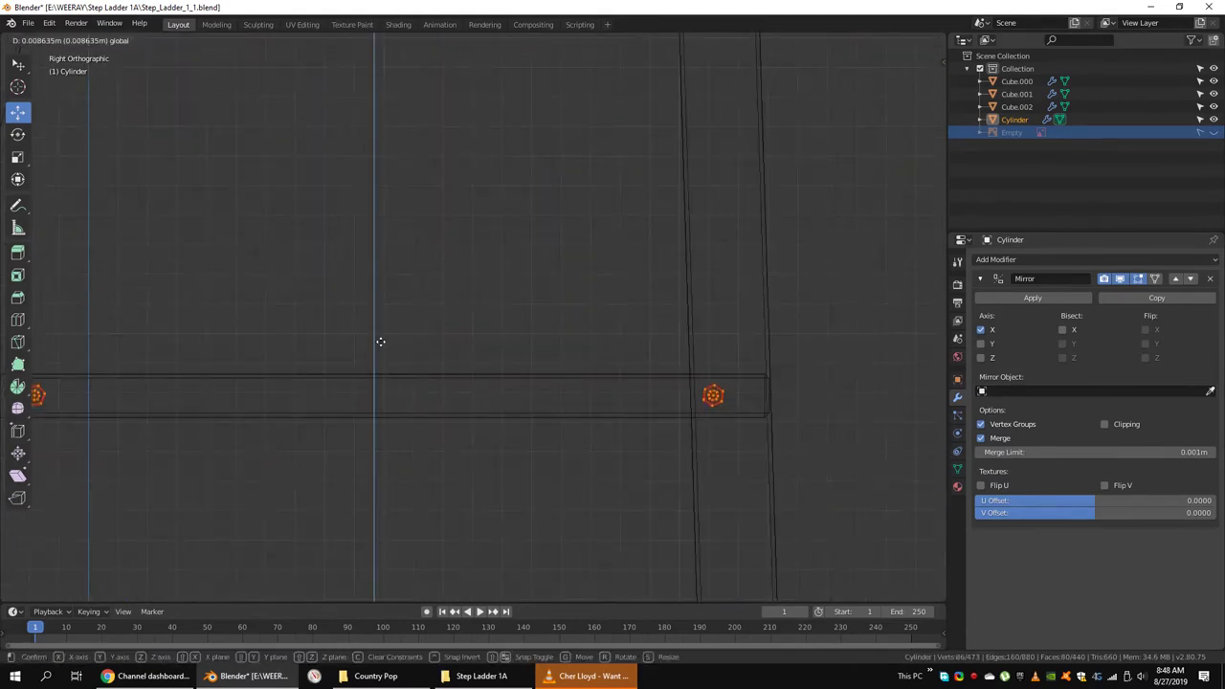
{"action": "left_click", "coordinate": [788, 394]}
{"action": "key", "text": "r"}
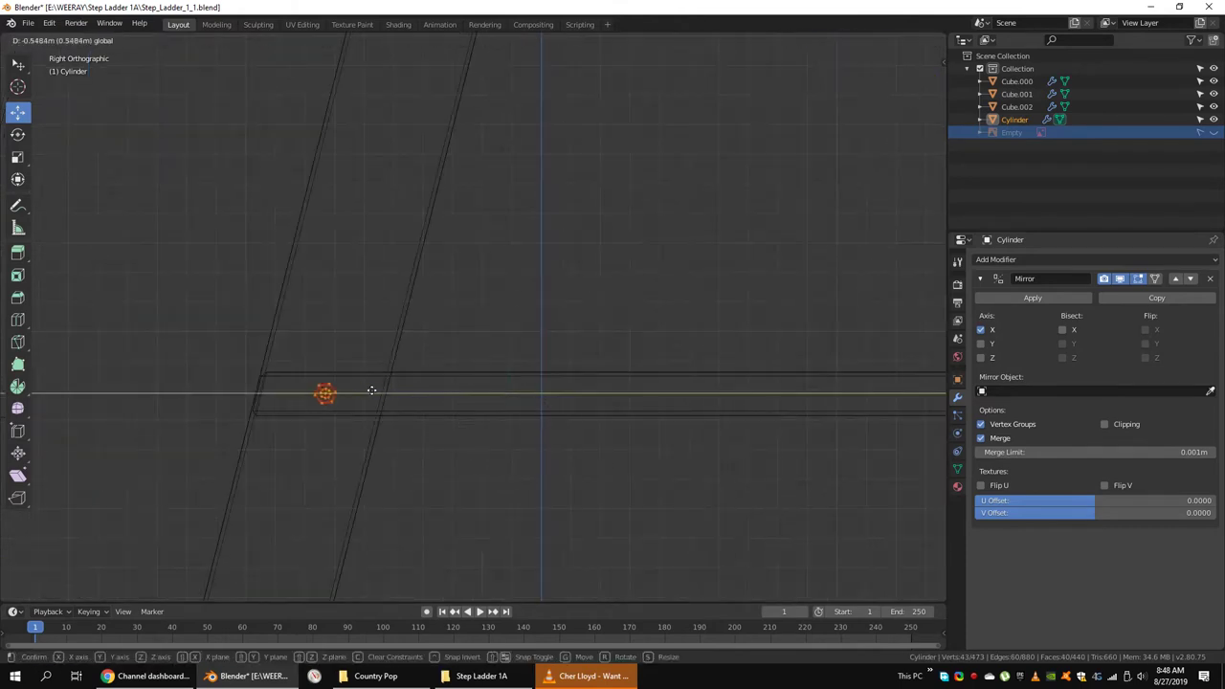
{"action": "left_click", "coordinate": [456, 347]}
Check the bolted ladder from front and side views, return to solid shading, and add a cylinder.
{"action": "middle_click_drag", "start_coordinate": [456, 348], "coordinate": [526, 301]}
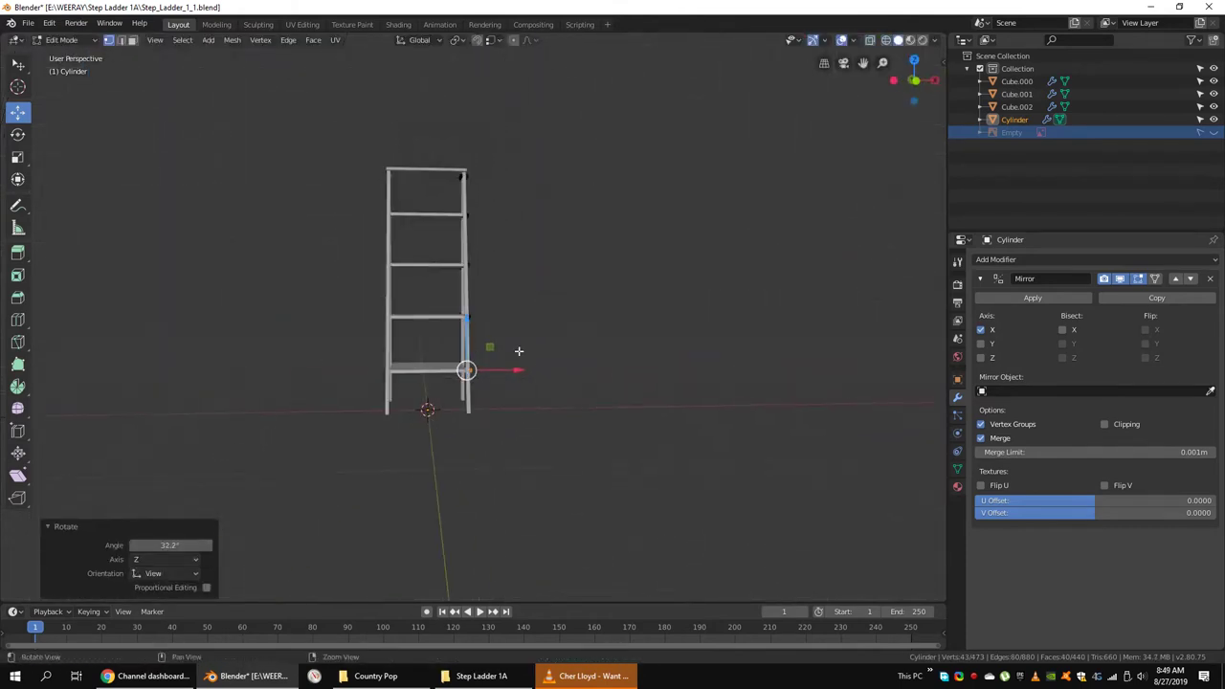
{"action": "middle_click_drag", "start_coordinate": [518, 352], "coordinate": [539, 394]}
{"action": "key", "text": "KP_1"}
{"action": "left_click_drag", "start_coordinate": [439, 412], "coordinate": [440, 412]}
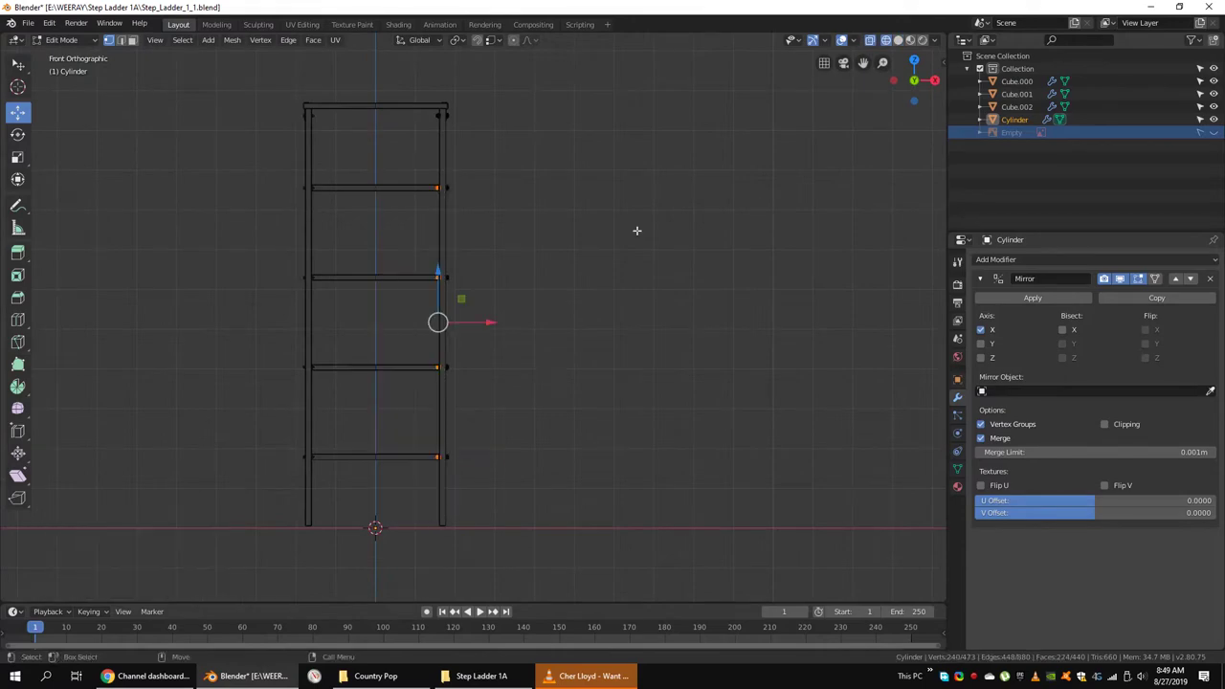
{"action": "key", "text": "Tab"}
{"action": "mouse_move", "coordinate": [581, 246]}
{"action": "middle_mouse_down"}
{"action": "mouse_move", "coordinate": [488, 323]}
{"action": "mouse_move", "coordinate": [600, 350]}
{"action": "mouse_move", "coordinate": [670, 287]}
{"action": "middle_mouse_up"}
{"action": "key", "text": "KP_3"}
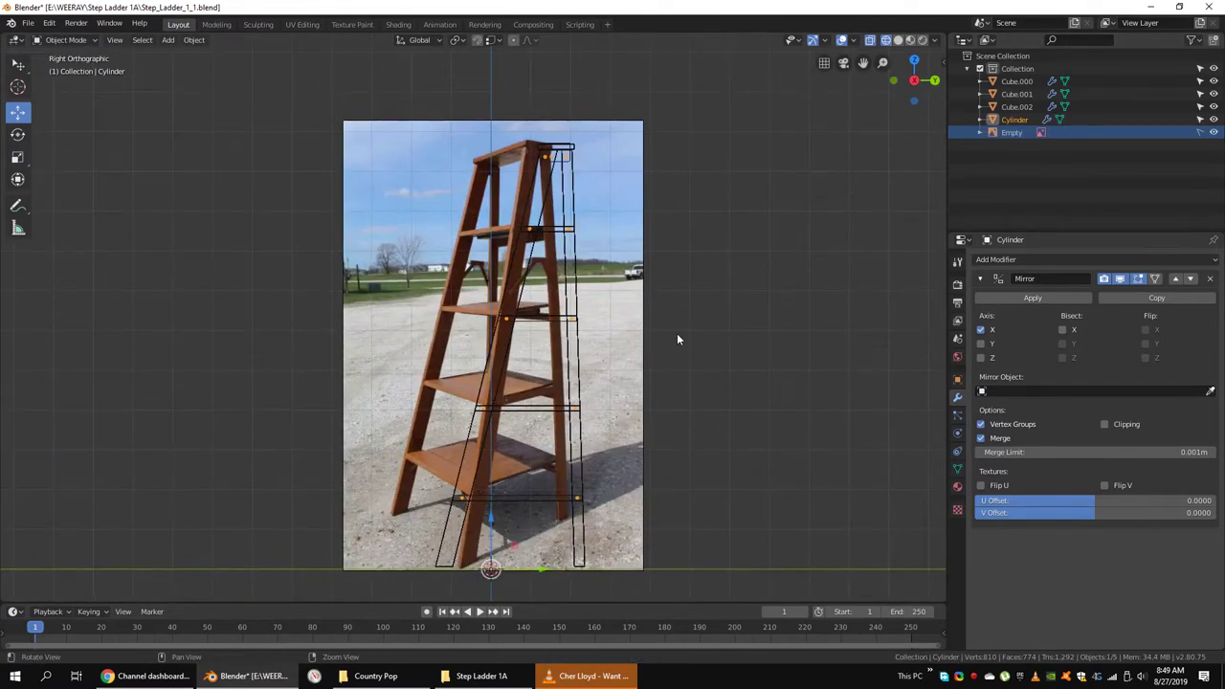
{"action": "mouse_move", "coordinate": [606, 363]}
{"action": "middle_mouse_down"}
{"action": "mouse_move", "coordinate": [649, 305]}
{"action": "mouse_move", "coordinate": [622, 298]}
{"action": "middle_mouse_up"}
{"action": "key", "text": "shift+z"}
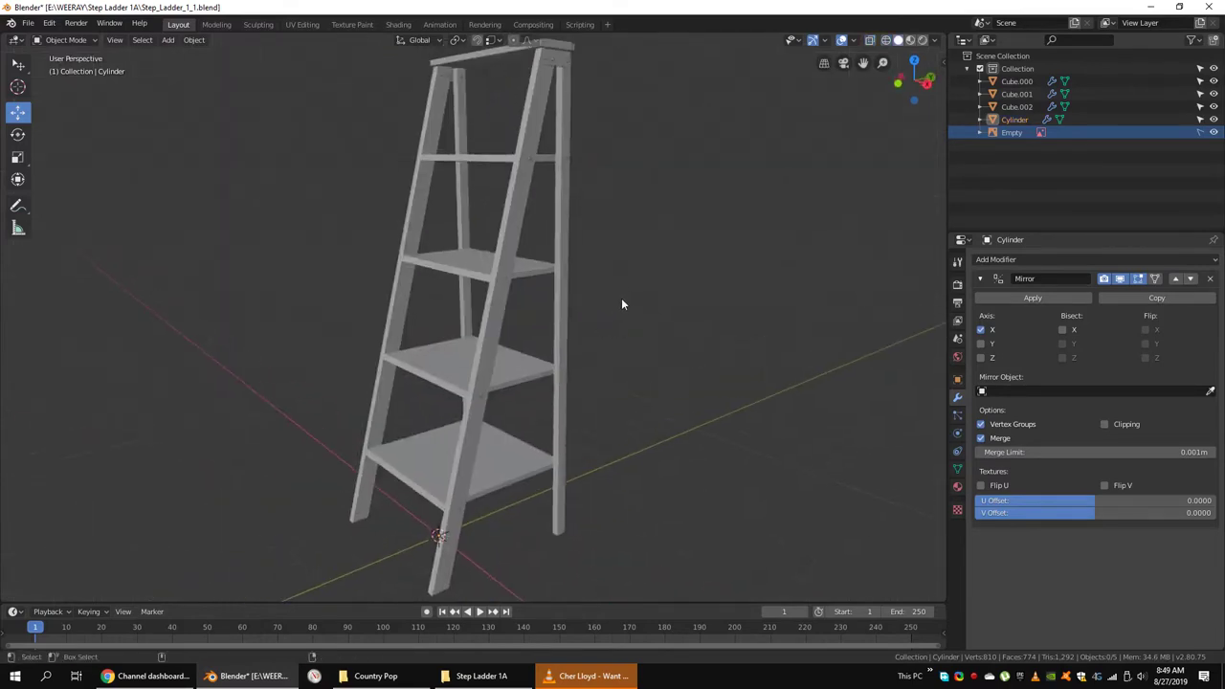
{"action": "key", "text": "q"}
{"action": "left_click", "coordinate": [793, 362]}
Keep the cylinder at 12 sides and rotate it 90 degrees around Y onto its side.
{"action": "key", "text": "Return"}
{"action": "scroll", "coordinate": [488, 454], "scroll_direction": "down", "scroll_amount": 3}
{"action": "key", "text": "Tab"}
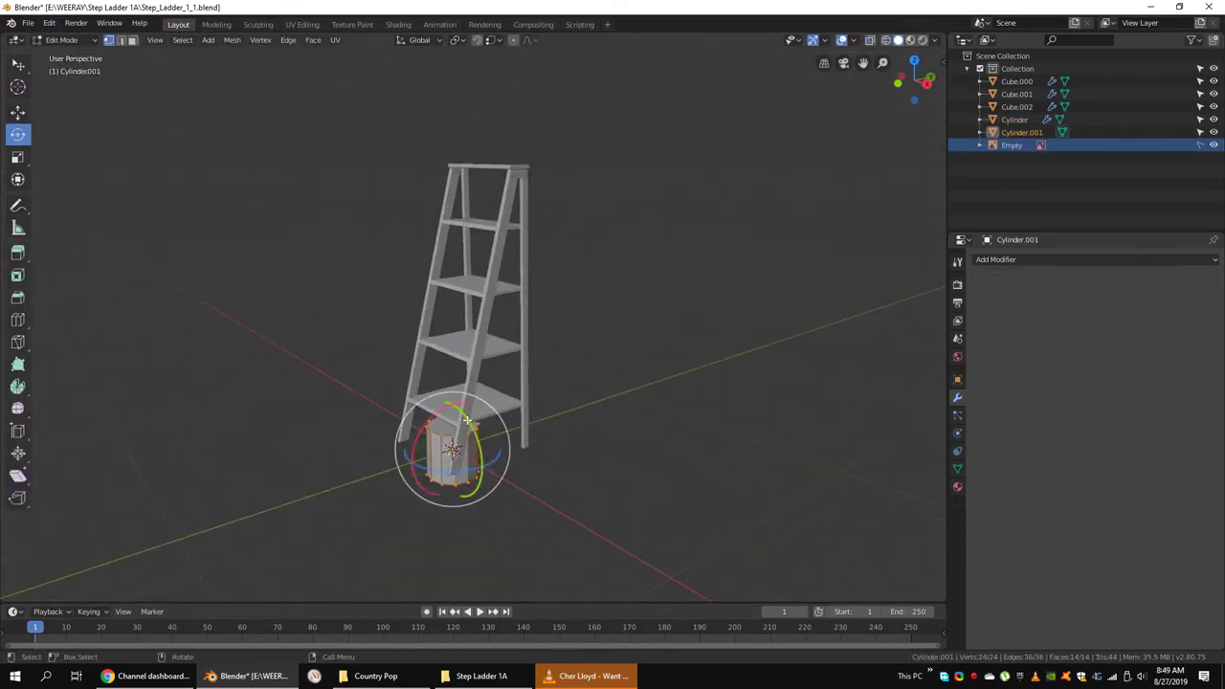
{"action": "key", "text": "r"}
{"action": "key", "text": "y"}
{"action": "key", "text": "9"}
{"action": "key", "text": "0"}
{"action": "key", "text": "Return"}
Hide the reference image and duplicate the selected half-cylinder vertices in place.
{"action": "mouse_move", "coordinate": [458, 298]}
{"action": "middle_mouse_down"}
{"action": "mouse_move", "coordinate": [348, 294]}
{"action": "mouse_move", "coordinate": [401, 287]}
{"action": "middle_mouse_up"}
{"action": "key", "text": "shift+z"}
{"action": "left_click", "coordinate": [348, 294]}
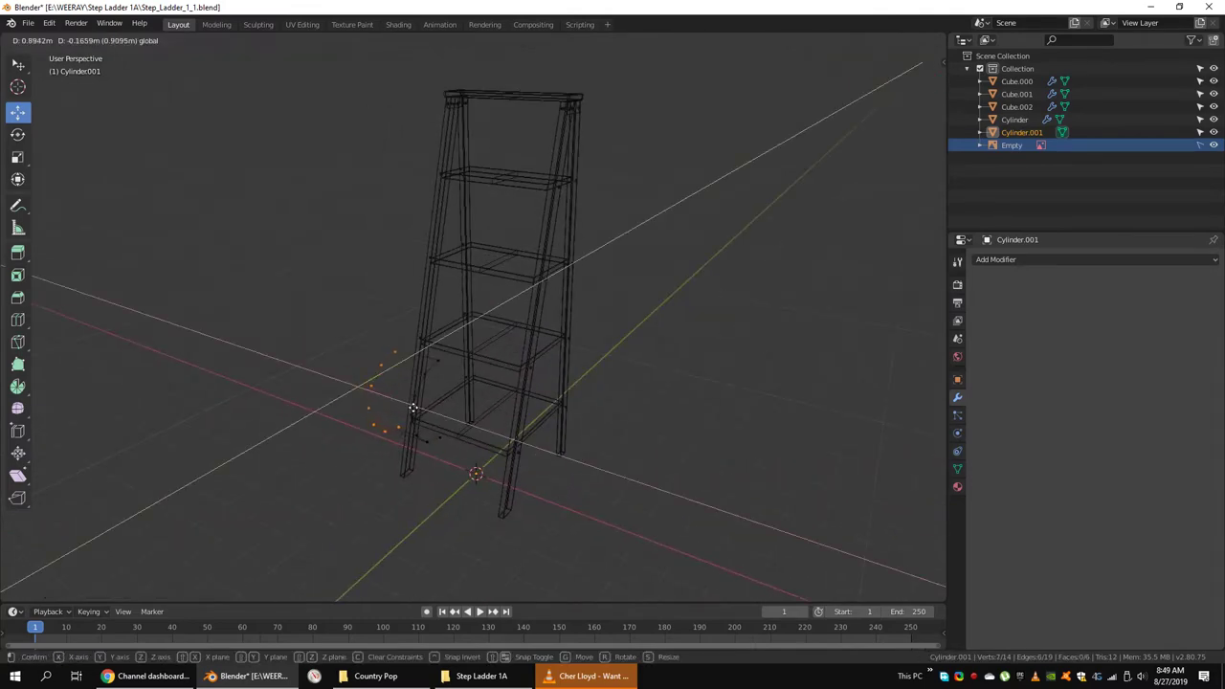
{"action": "left_click", "coordinate": [933, 80]}
{"action": "key", "text": "h"}
{"action": "scroll", "coordinate": [435, 292], "scroll_direction": "up", "scroll_amount": 3}
{"action": "scroll", "coordinate": [383, 276], "scroll_direction": "down", "scroll_amount": 3}
{"action": "key", "text": "shift+d"}
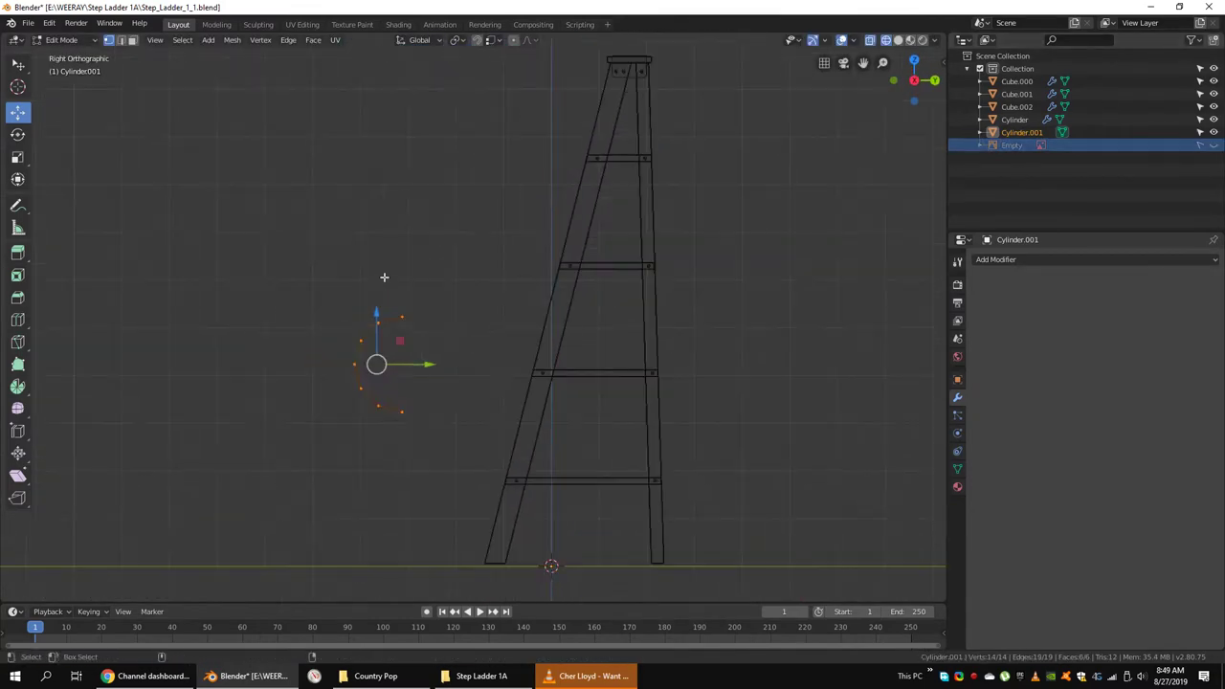
{"action": "right_click", "coordinate": [401, 354]}
{"action": "right_click", "coordinate": [450, 319]}
Duplicate the half-cylinder, flip the copy 180 degrees around X, and offset it along Y.
{"action": "mouse_move", "coordinate": [465, 317]}
{"action": "middle_mouse_down"}
{"action": "mouse_move", "coordinate": [364, 347]}
{"action": "mouse_move", "coordinate": [392, 334]}
{"action": "middle_mouse_up"}
{"action": "mouse_move", "coordinate": [371, 439]}
{"action": "middle_mouse_down"}
{"action": "mouse_move", "coordinate": [349, 437]}
{"action": "mouse_move", "coordinate": [397, 334]}
{"action": "mouse_move", "coordinate": [492, 326]}
{"action": "middle_mouse_up"}
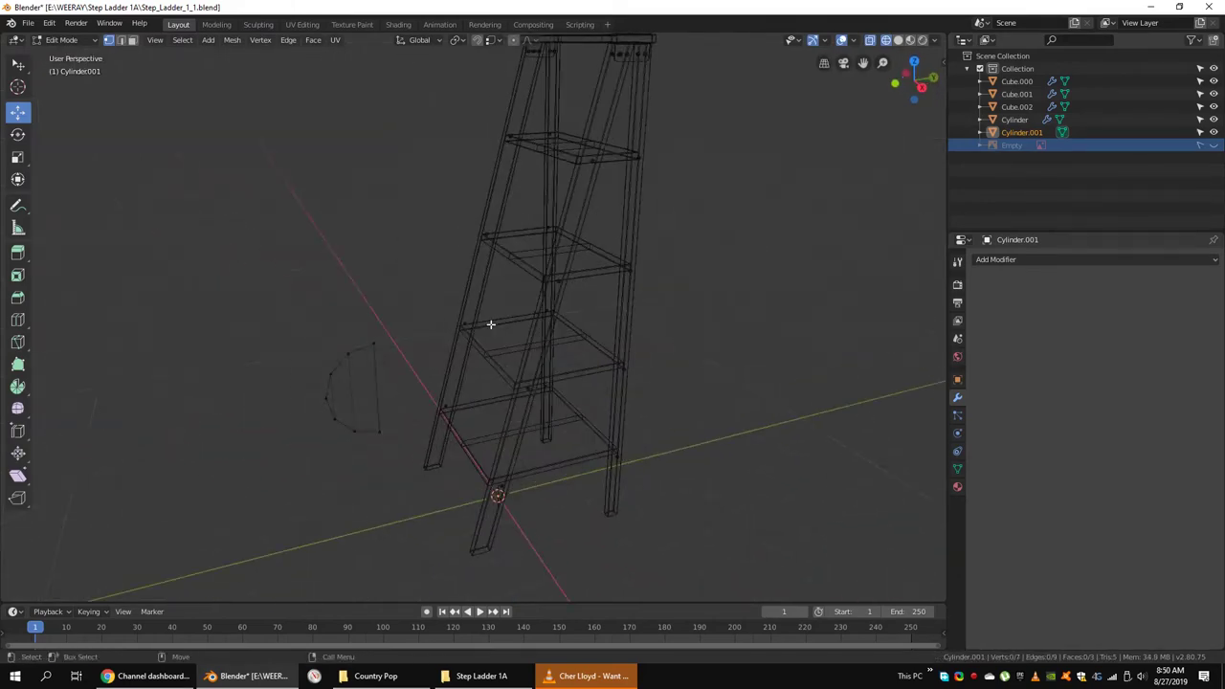
{"action": "key", "text": "shift+z"}
{"action": "middle_click_drag", "start_coordinate": [416, 378], "coordinate": [465, 325]}
{"action": "key", "text": "shift+d"}
{"action": "right_click", "coordinate": [464, 326]}
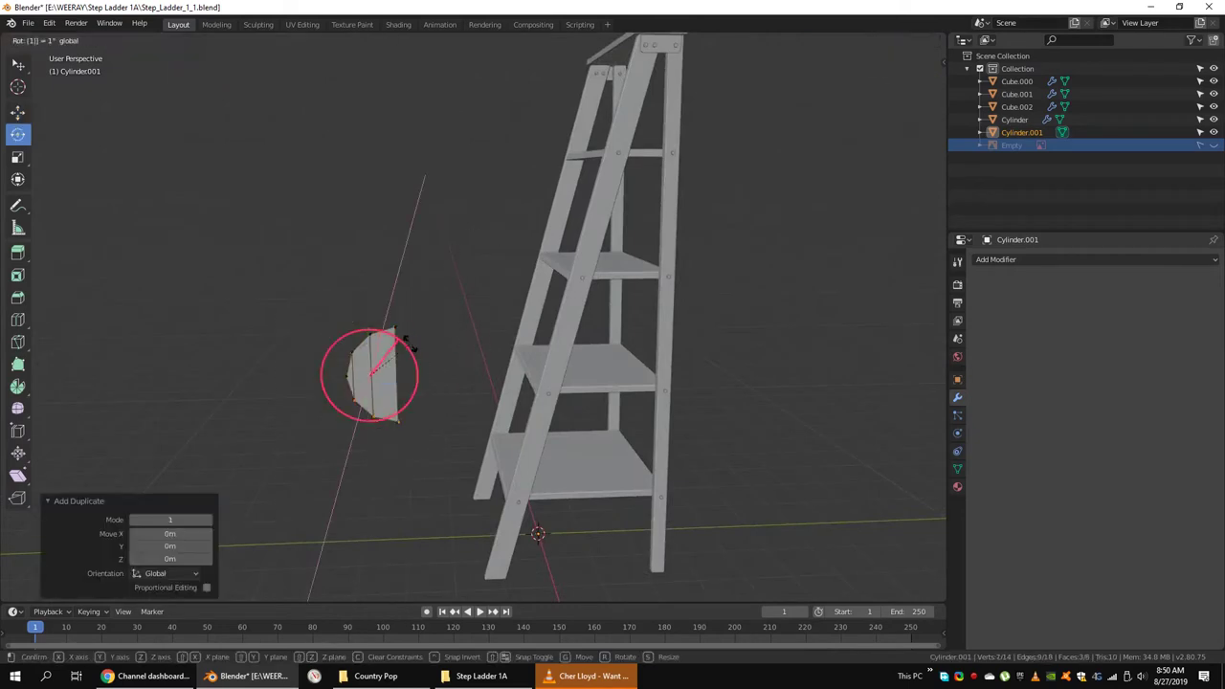
{"action": "key", "text": "8"}
{"action": "key", "text": "0"}
{"action": "key", "text": "Return"}
{"action": "key", "text": "g"}
{"action": "key", "text": "y"}
{"action": "left_click", "coordinate": [750, 381]}
Select all capsule vertices, fill the gap between the halves, and return to Object Mode.
{"action": "key", "text": "a"}
{"action": "key", "text": "f"}
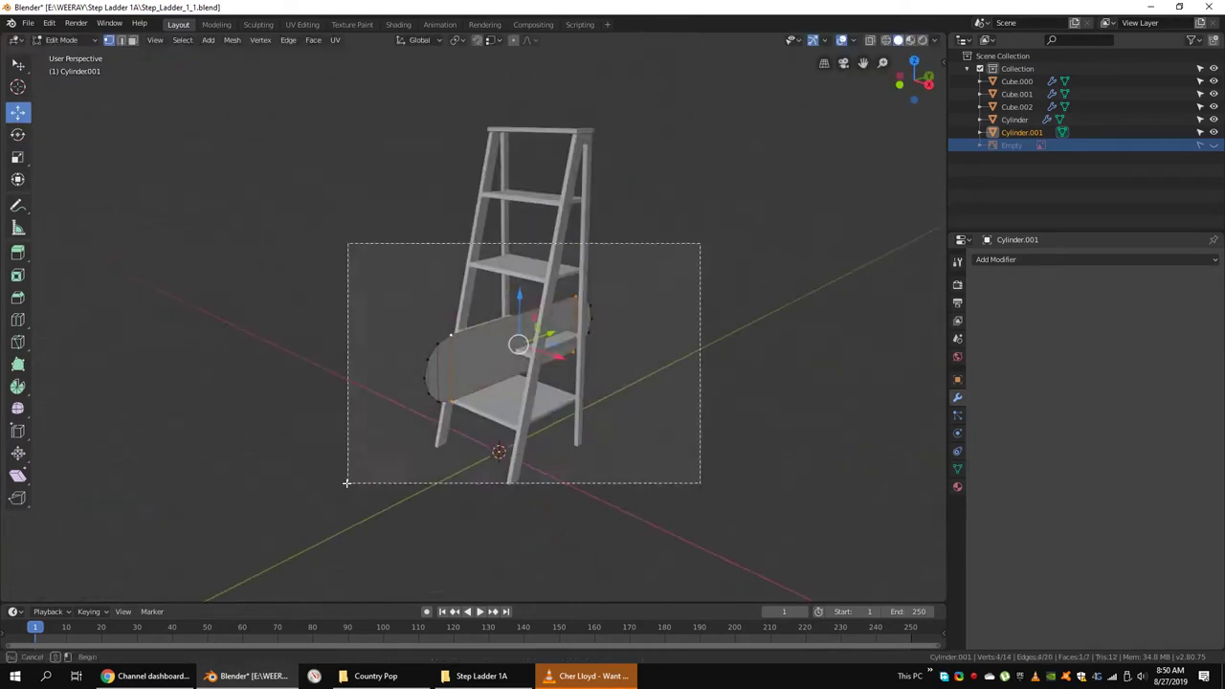
{"action": "mouse_move", "coordinate": [402, 355]}
{"action": "middle_mouse_down"}
{"action": "mouse_move", "coordinate": [536, 363]}
{"action": "mouse_move", "coordinate": [462, 367]}
{"action": "mouse_move", "coordinate": [402, 335]}
{"action": "middle_mouse_up"}
{"action": "key", "text": "Tab"}
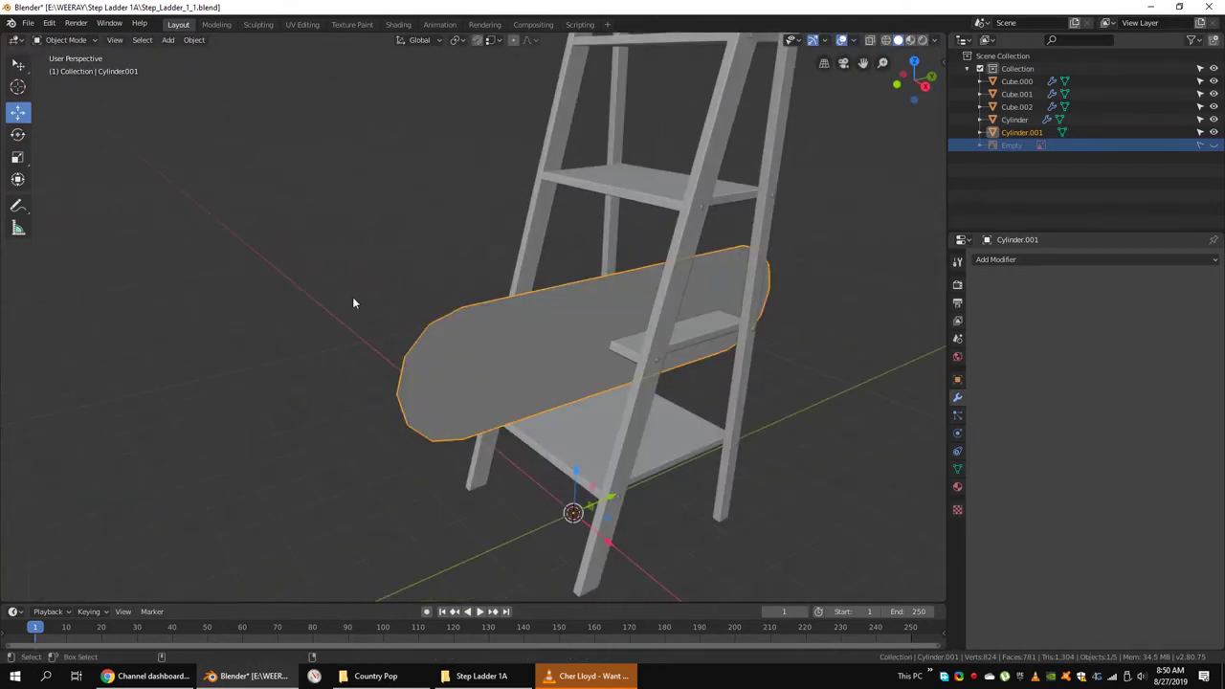
{"action": "key", "text": "Tab"}
{"action": "middle_click_drag", "start_coordinate": [352, 297], "coordinate": [379, 266]}
{"action": "key", "text": "Tab"}
Add a new cylinder, rotate it 90° about Y, and place it at the link's end.
{"action": "key", "text": "shift+a"}
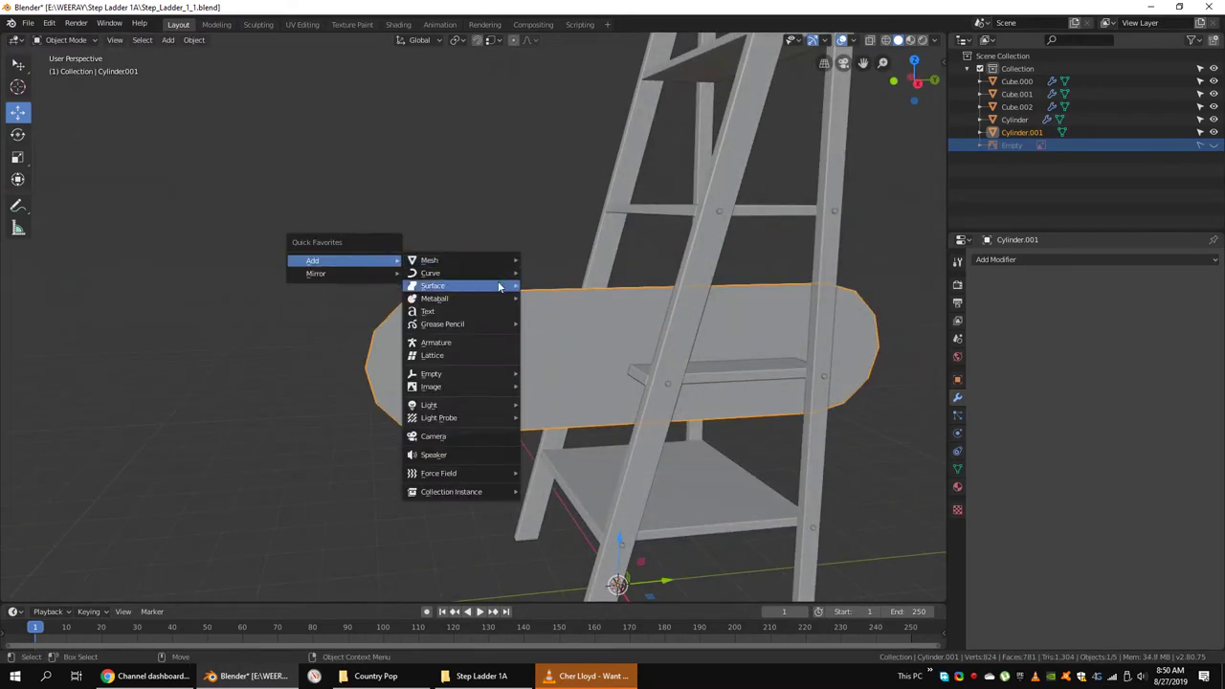
{"action": "left_click", "coordinate": [574, 342]}
{"action": "scroll", "coordinate": [584, 404], "scroll_direction": "down", "scroll_amount": 3}
{"action": "key", "text": "Tab"}
{"action": "type", "text": "ry90"}
{"action": "key", "text": "Return"}
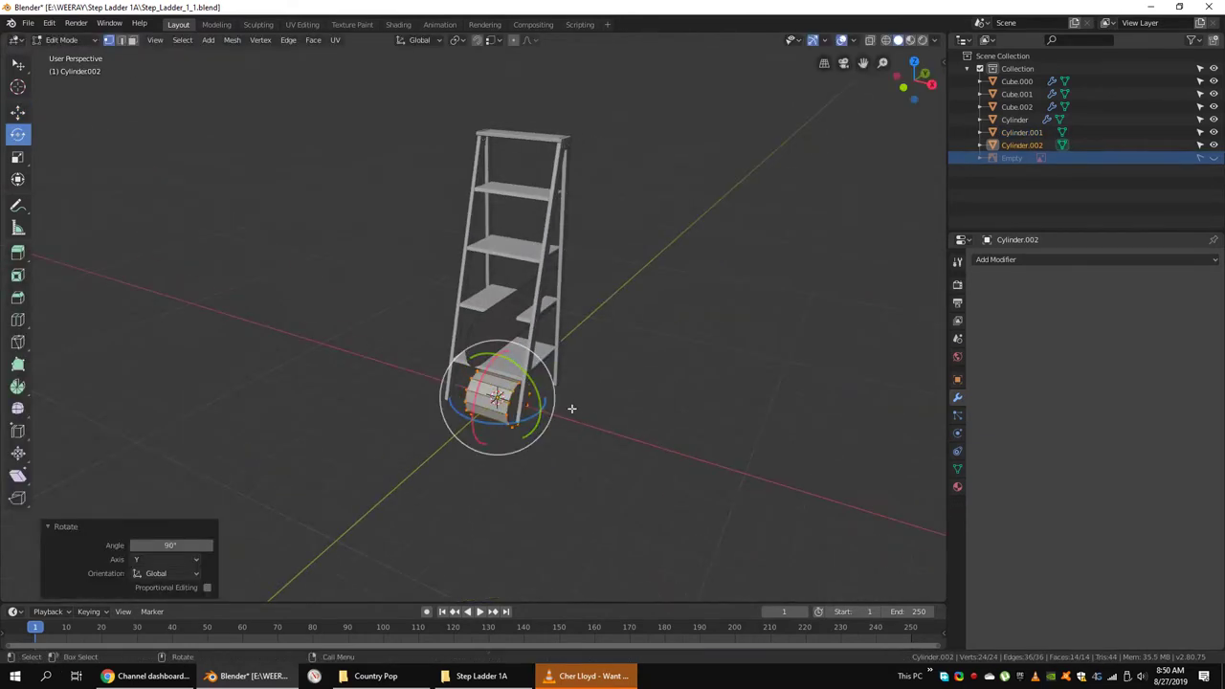
{"action": "left_click", "coordinate": [507, 297]}
Select one end loop of the new cylinder, reposition it and enlarge it slightly.
{"action": "scroll", "coordinate": [537, 357], "scroll_direction": "up", "scroll_amount": 2}
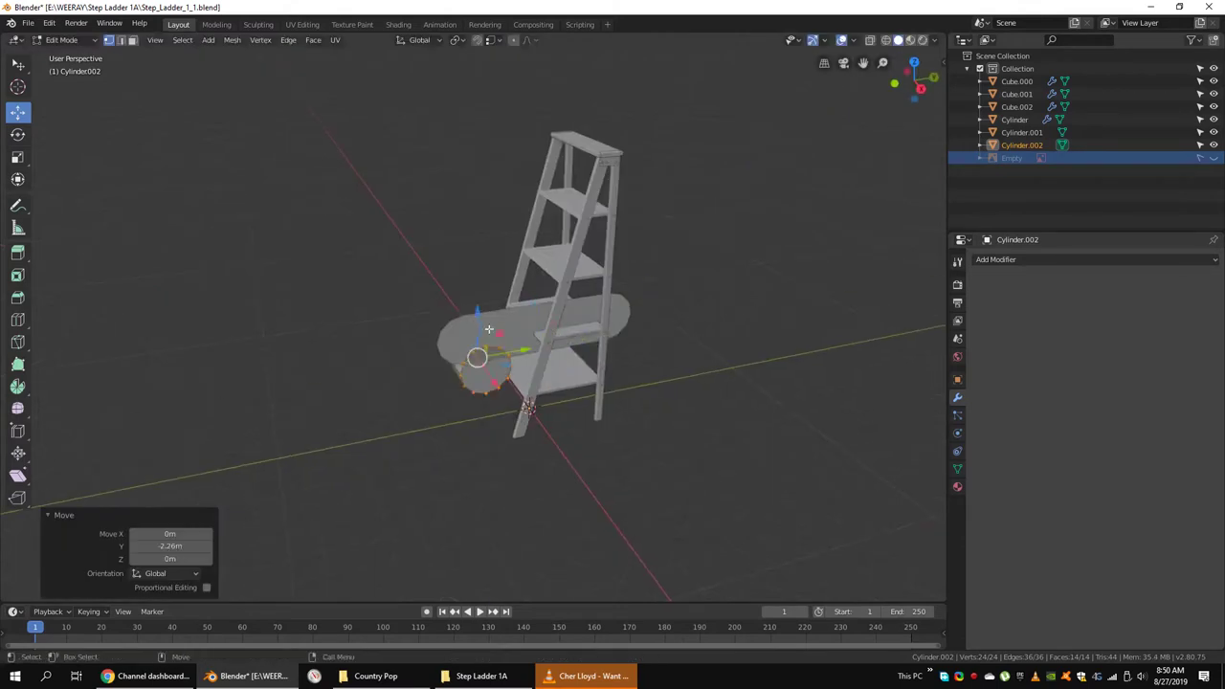
{"action": "scroll", "coordinate": [536, 357], "scroll_direction": "up", "scroll_amount": 2}
{"action": "scroll", "coordinate": [537, 357], "scroll_direction": "up", "scroll_amount": 2}
{"action": "scroll", "coordinate": [537, 357], "scroll_direction": "up", "scroll_amount": 2}
{"action": "left_click", "coordinate": [424, 322], "text": "alt"}
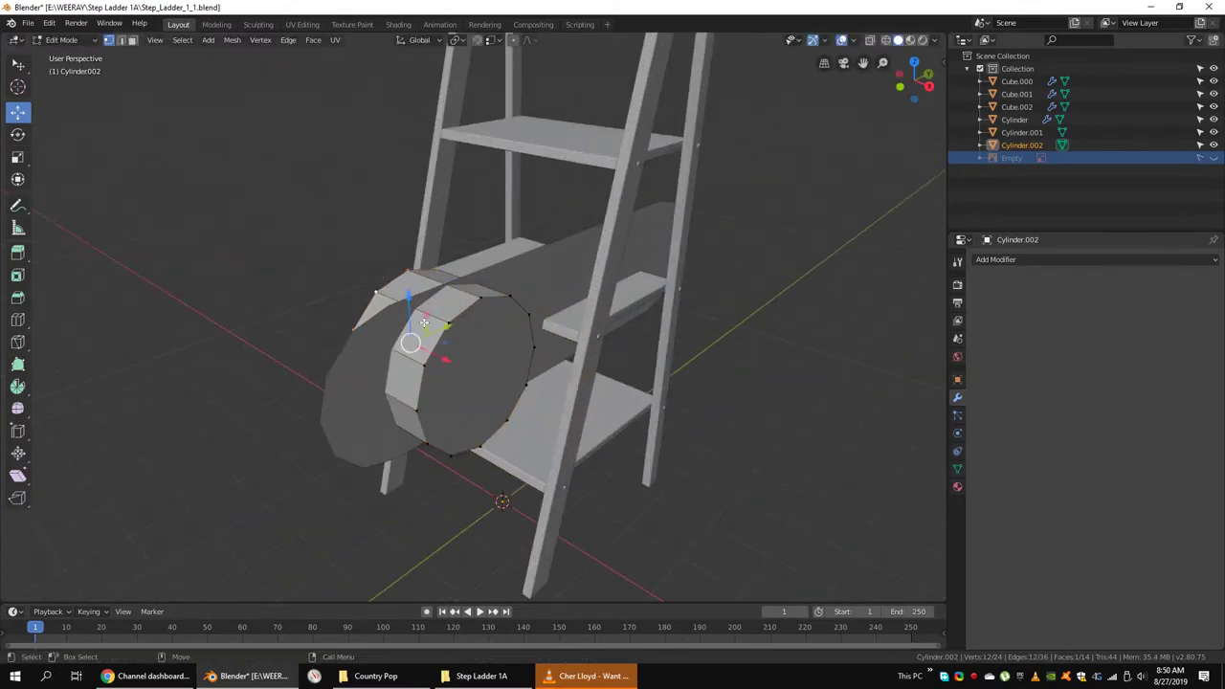
{"action": "left_click", "coordinate": [491, 383]}
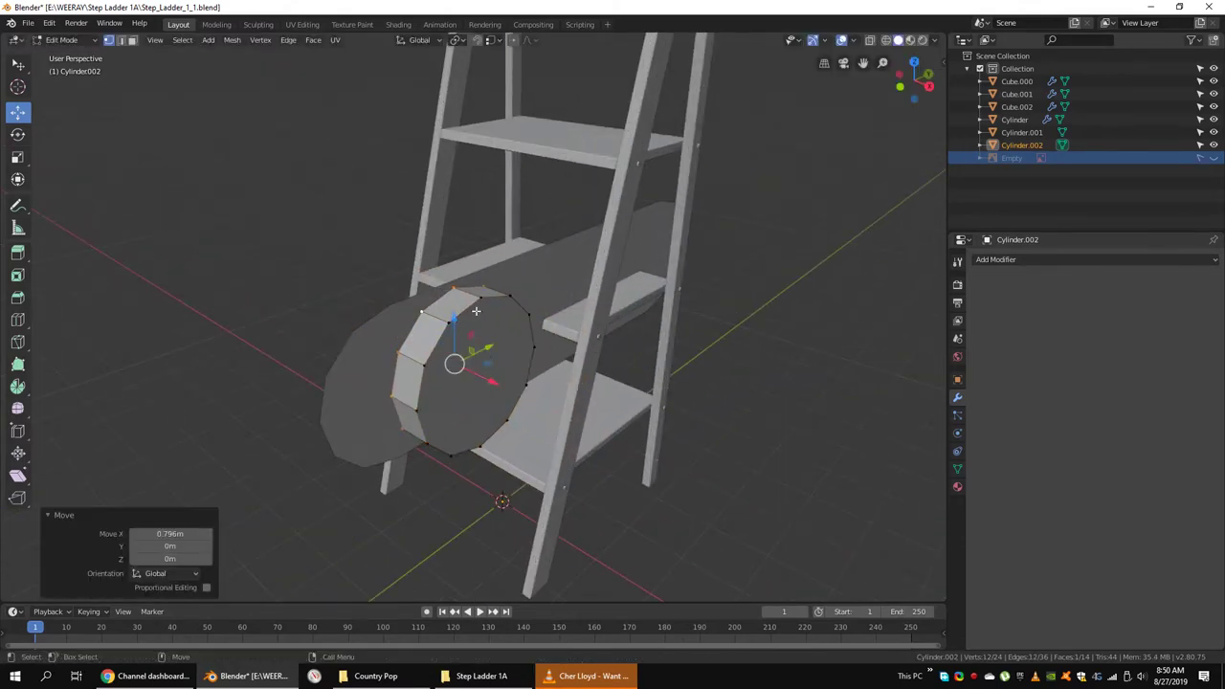
{"action": "left_click", "coordinate": [499, 383]}
{"action": "key", "text": "s"}
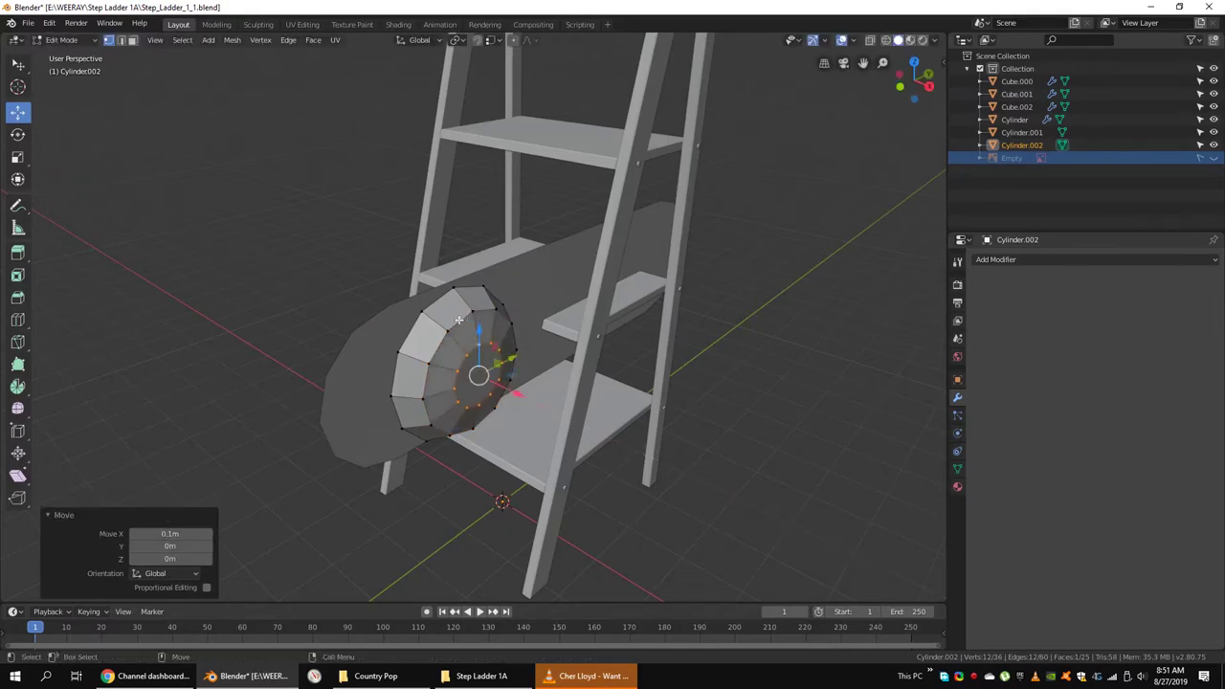
{"action": "key", "text": "s"}
{"action": "left_click", "coordinate": [581, 293]}
Extrude the end loop into a cap merged at its centre, then shrink it and shift it along Y.
{"action": "key", "text": "e"}
{"action": "right_click", "coordinate": [648, 435]}
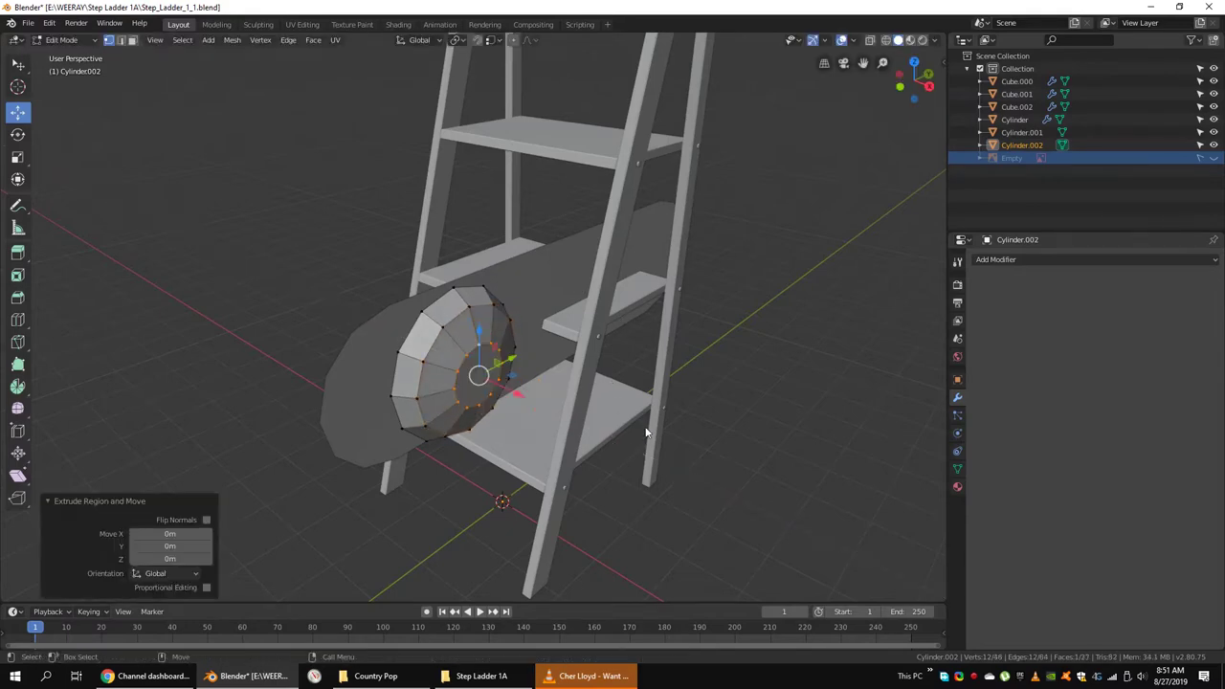
{"action": "right_click", "coordinate": [648, 435]}
{"action": "left_click", "coordinate": [713, 547]}
{"action": "mouse_move", "coordinate": [713, 547]}
{"action": "middle_mouse_down"}
{"action": "mouse_move", "coordinate": [532, 362]}
{"action": "mouse_move", "coordinate": [705, 271]}
{"action": "middle_mouse_up"}
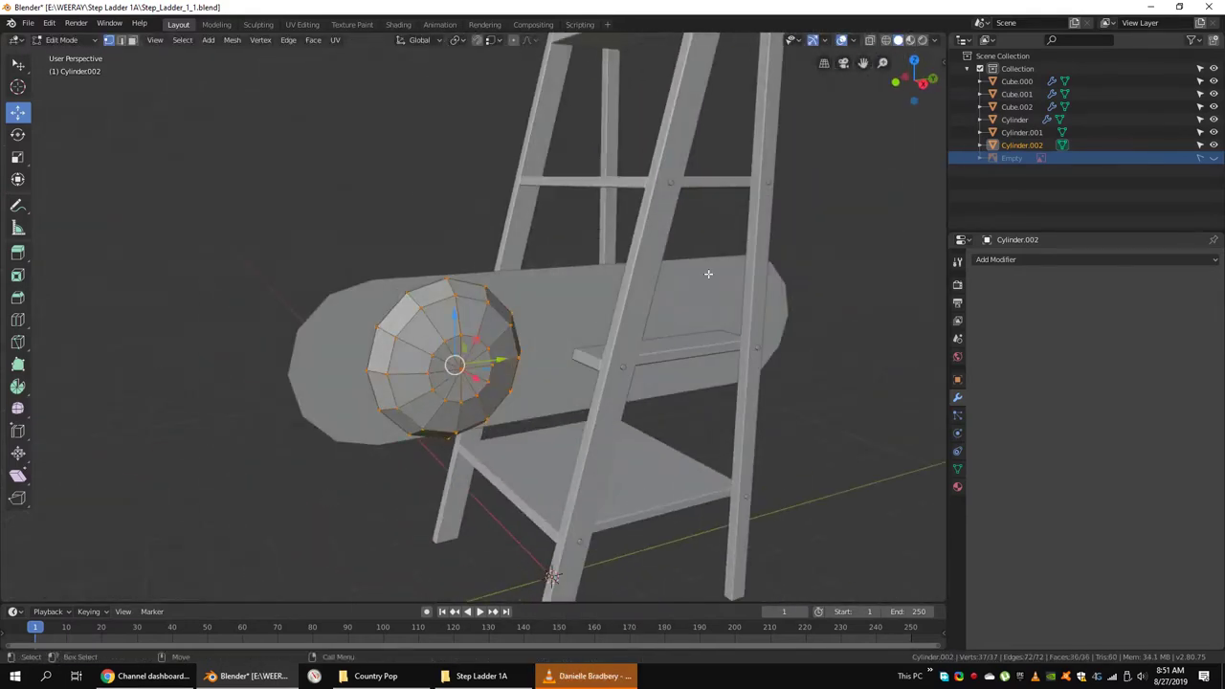
{"action": "key", "text": "s"}
{"action": "left_click", "coordinate": [440, 354]}
{"action": "key", "text": "g"}
{"action": "key", "text": "y"}
{"action": "left_click", "coordinate": [426, 360]}
Extrude the selected face along X and enlarge the ring slightly to form the rounded bolt head.
{"action": "key", "text": "Tab"}
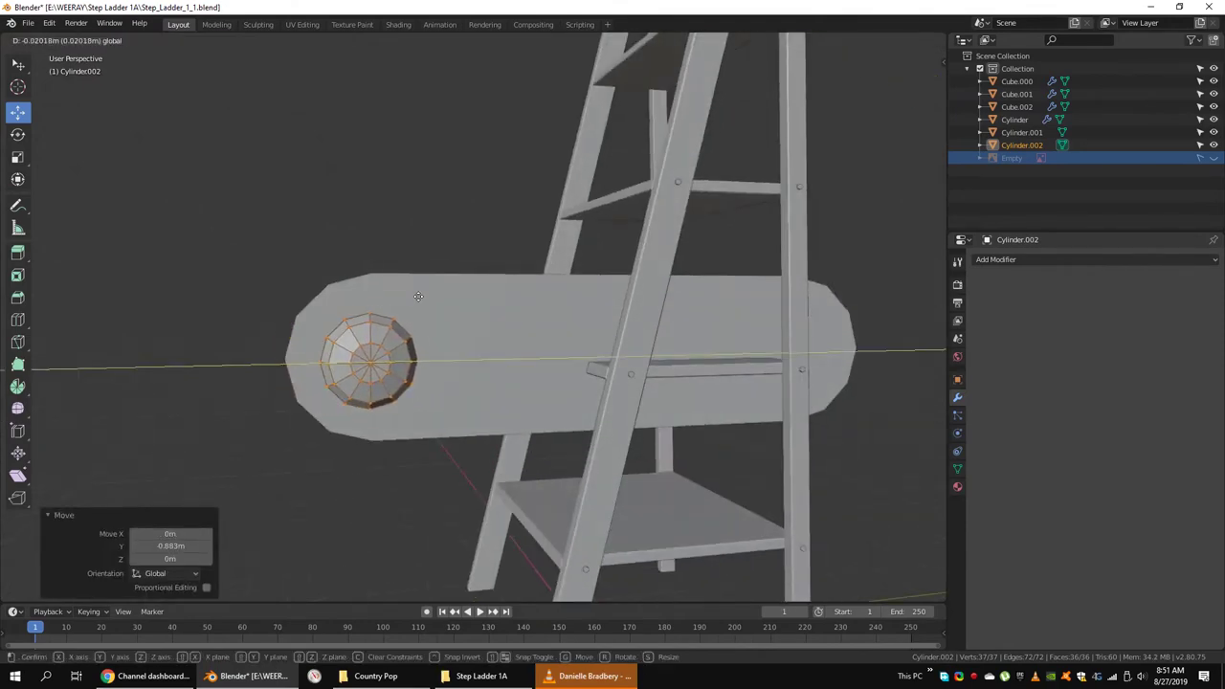
{"action": "mouse_move", "coordinate": [412, 362]}
{"action": "middle_mouse_down"}
{"action": "mouse_move", "coordinate": [462, 300]}
{"action": "mouse_move", "coordinate": [534, 334]}
{"action": "middle_mouse_up"}
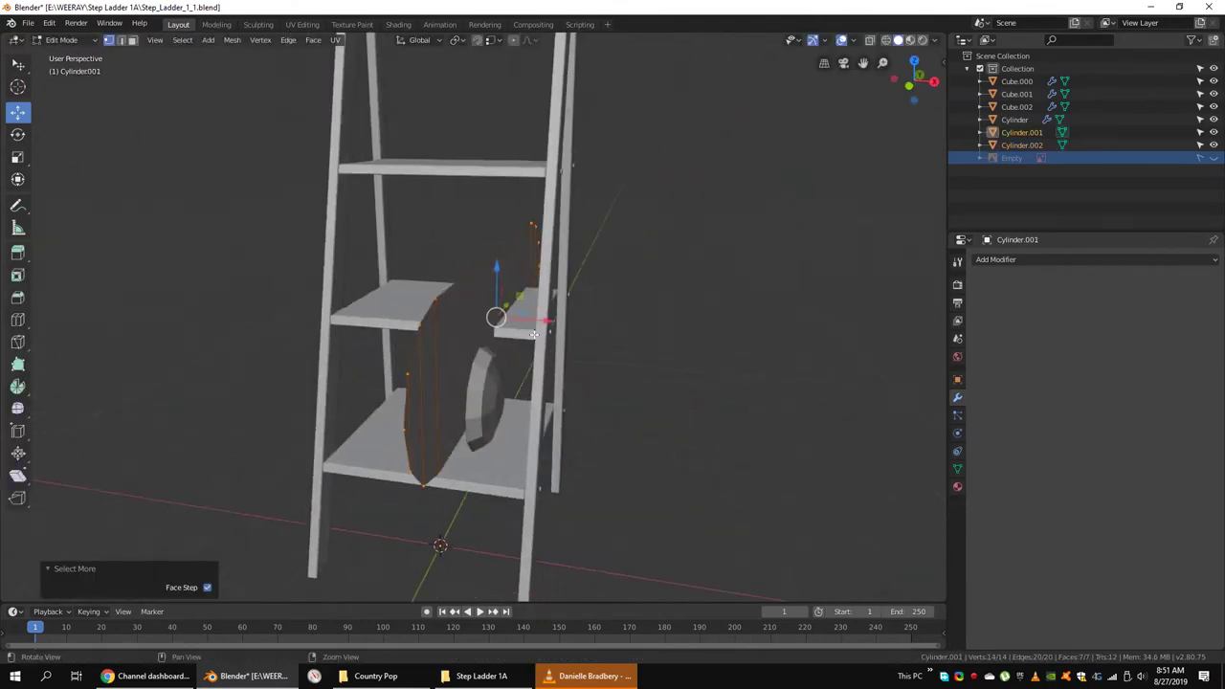
{"action": "key", "text": "ctrl+z"}
{"action": "key", "text": "e"}
{"action": "key", "text": "x"}
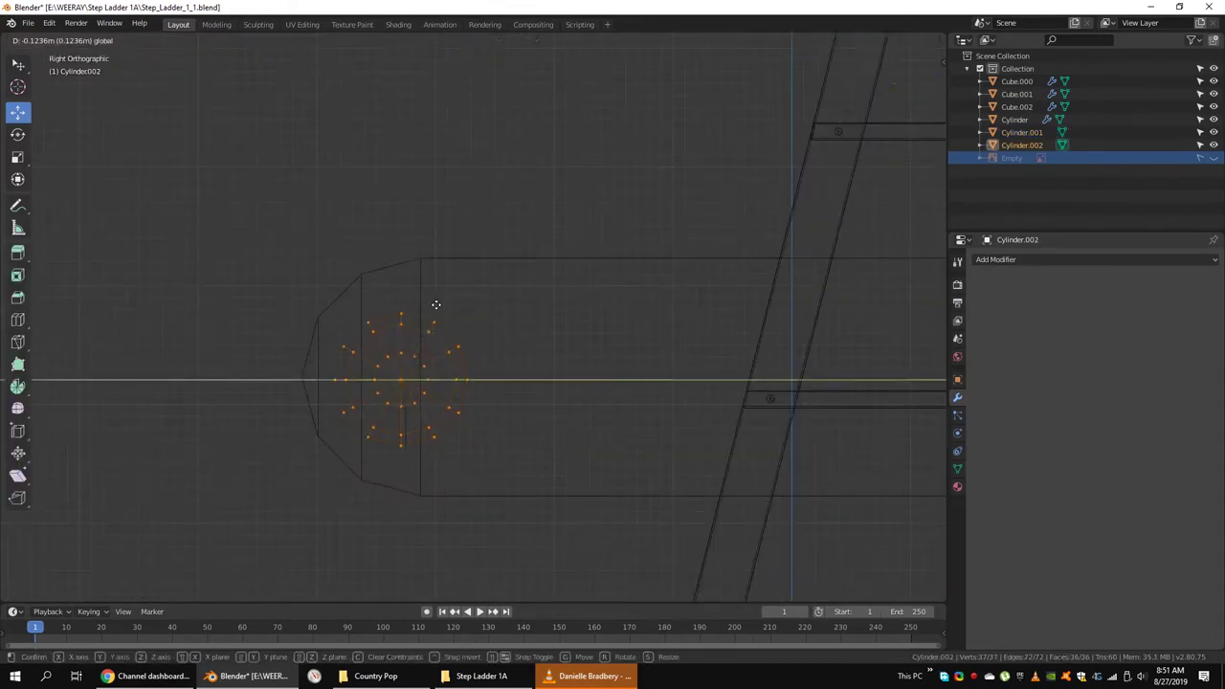
{"action": "left_click", "coordinate": [431, 335]}
{"action": "scroll", "coordinate": [642, 363], "scroll_direction": "down", "scroll_amount": 2}
{"action": "key", "text": "s"}
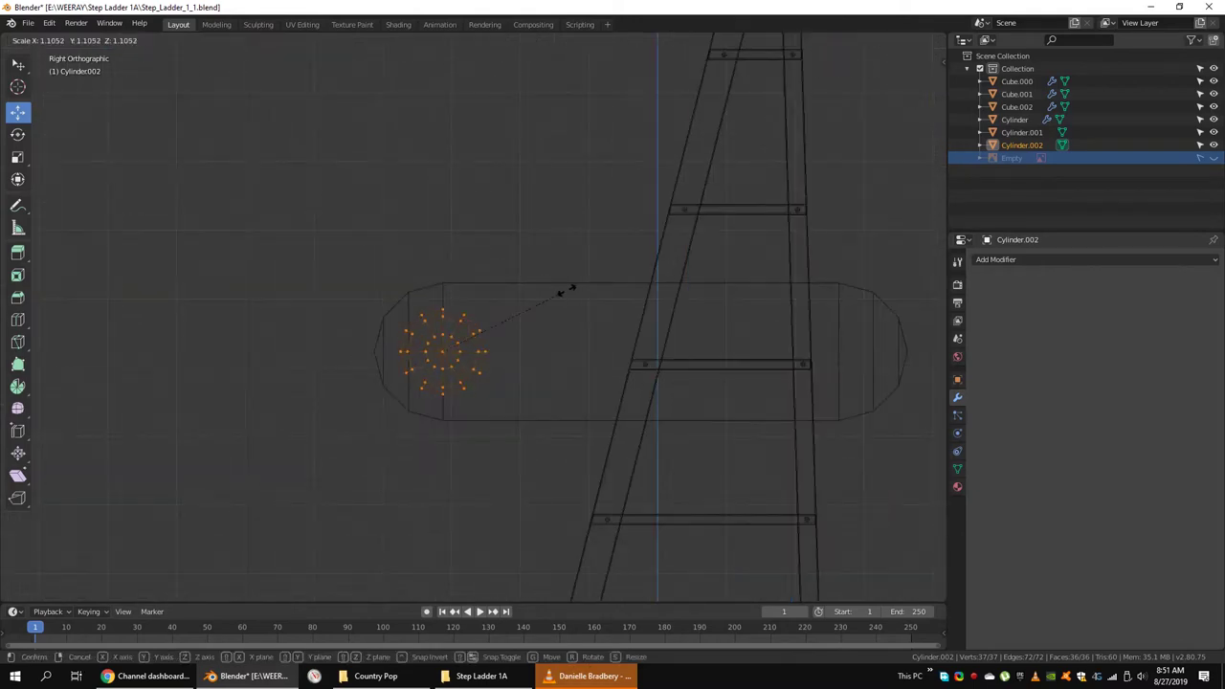
{"action": "left_click", "coordinate": [565, 290]}
Duplicate the bolt ring and move the copy 0.156 m along X to the other end.
{"action": "key", "text": "shift+d"}
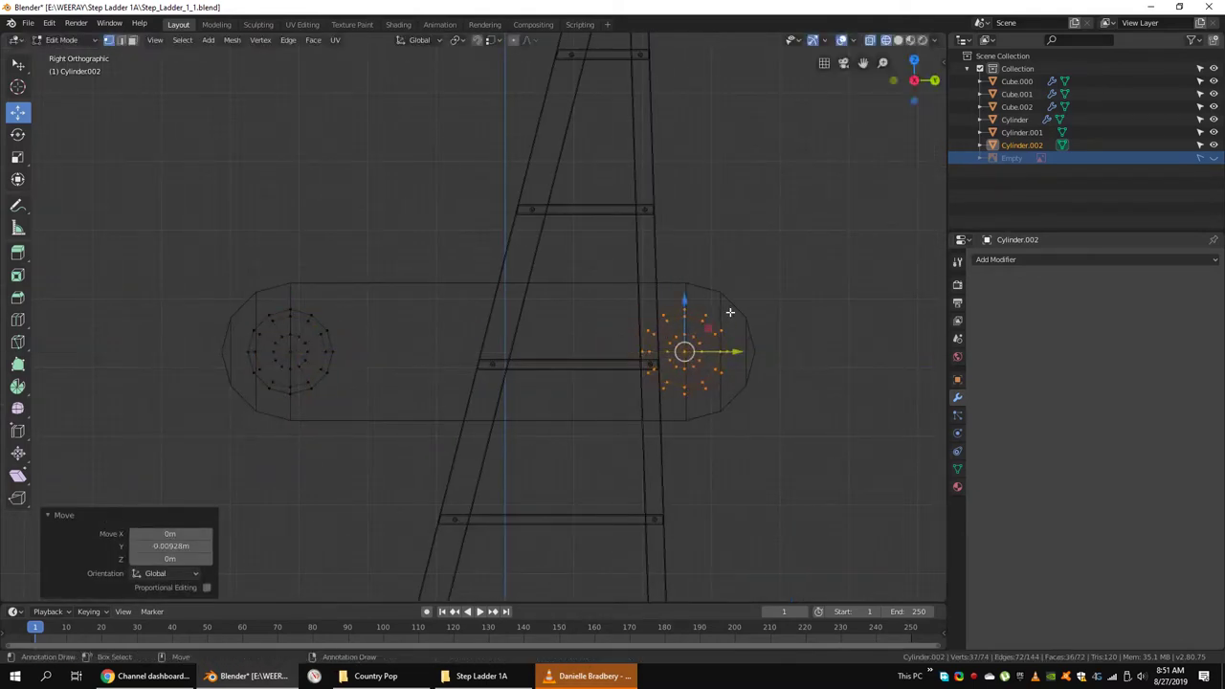
{"action": "scroll", "coordinate": [708, 310], "scroll_direction": "down", "scroll_amount": 3}
{"action": "middle_click_drag", "start_coordinate": [708, 309], "coordinate": [574, 287]}
{"action": "key", "text": "KP_1"}
{"action": "scroll", "coordinate": [501, 350], "scroll_direction": "up", "scroll_amount": 5}
{"action": "key", "text": "g"}
{"action": "key", "text": "x"}
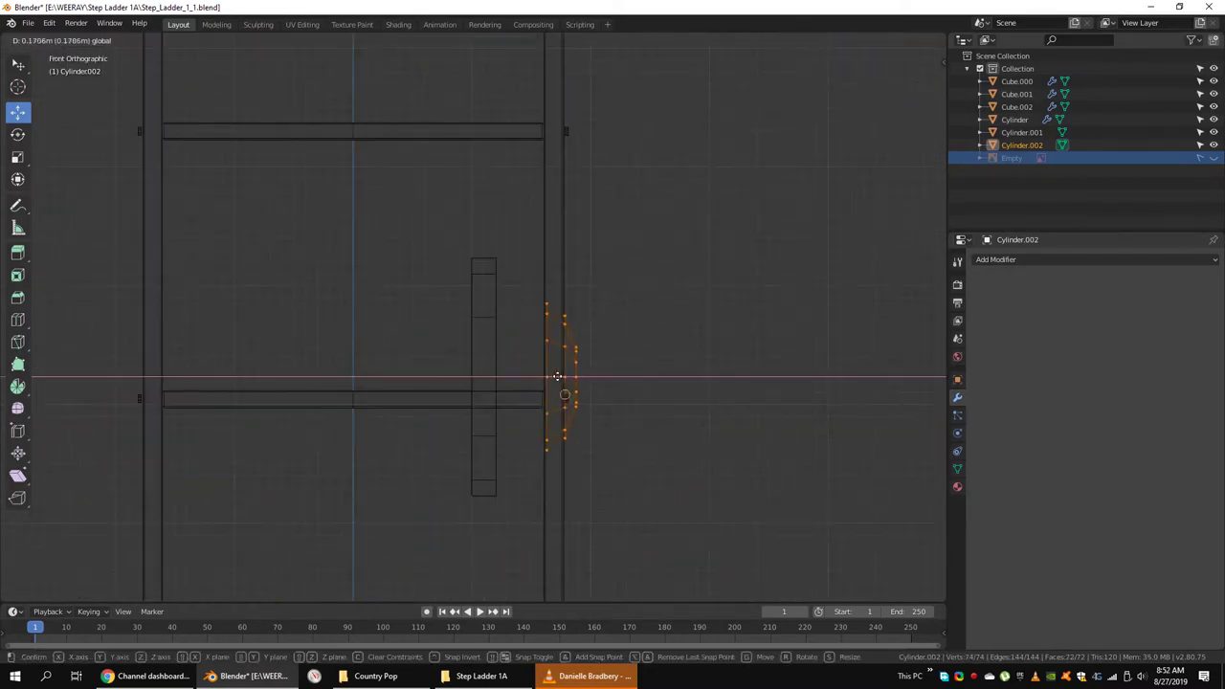
{"action": "left_click", "coordinate": [564, 370]}
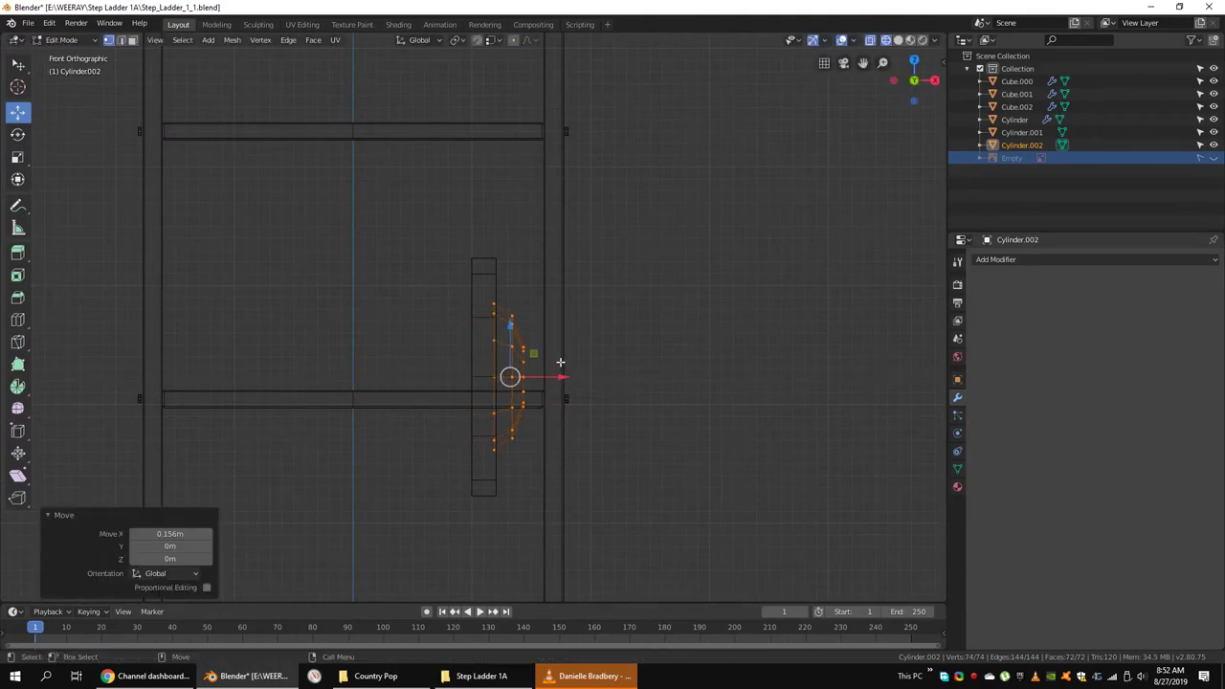
Leave Edit Mode and join the bolt heads into the link object.
{"action": "scroll", "coordinate": [560, 359], "scroll_direction": "down", "scroll_amount": 4}
{"action": "key", "text": "Tab"}
{"action": "mouse_move", "coordinate": [555, 361]}
{"action": "middle_mouse_down"}
{"action": "mouse_move", "coordinate": [455, 304]}
{"action": "mouse_move", "coordinate": [564, 329]}
{"action": "middle_mouse_up"}
{"action": "key", "text": "Tab"}
{"action": "key", "text": "Tab"}
{"action": "scroll", "coordinate": [459, 328], "scroll_direction": "up", "scroll_amount": 4}
Mark the selected edge loop at the link's end as a seam.
{"action": "key", "text": "shift+z"}
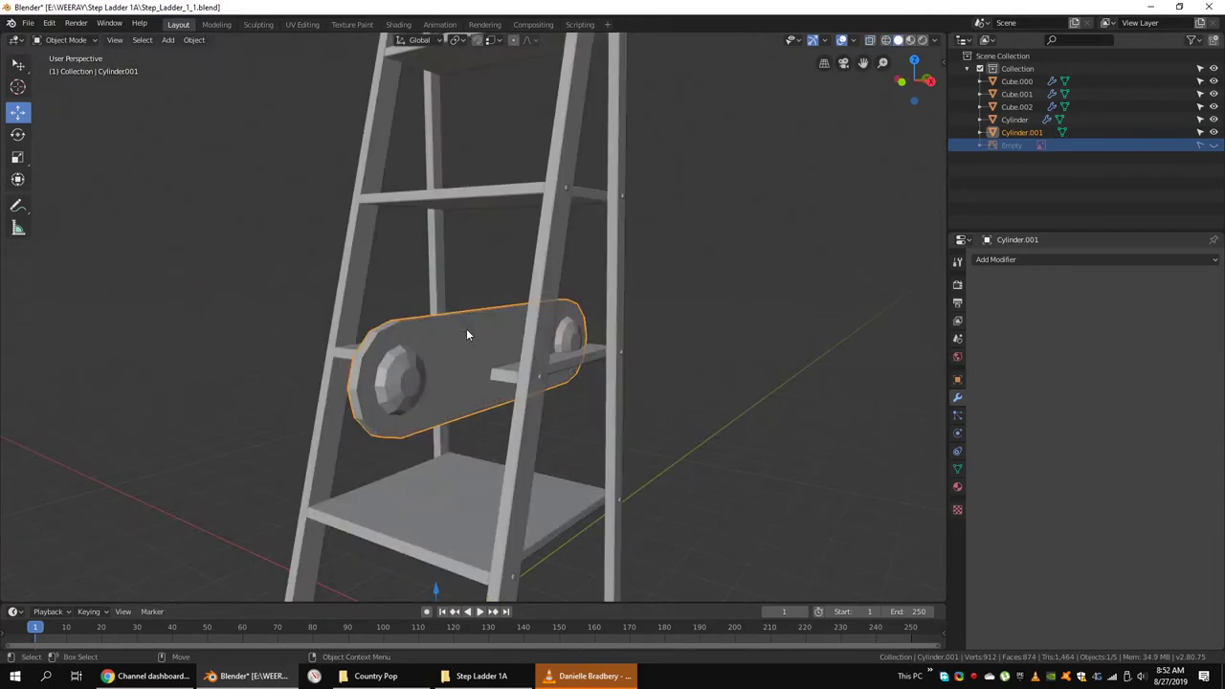
{"action": "key", "text": "Tab"}
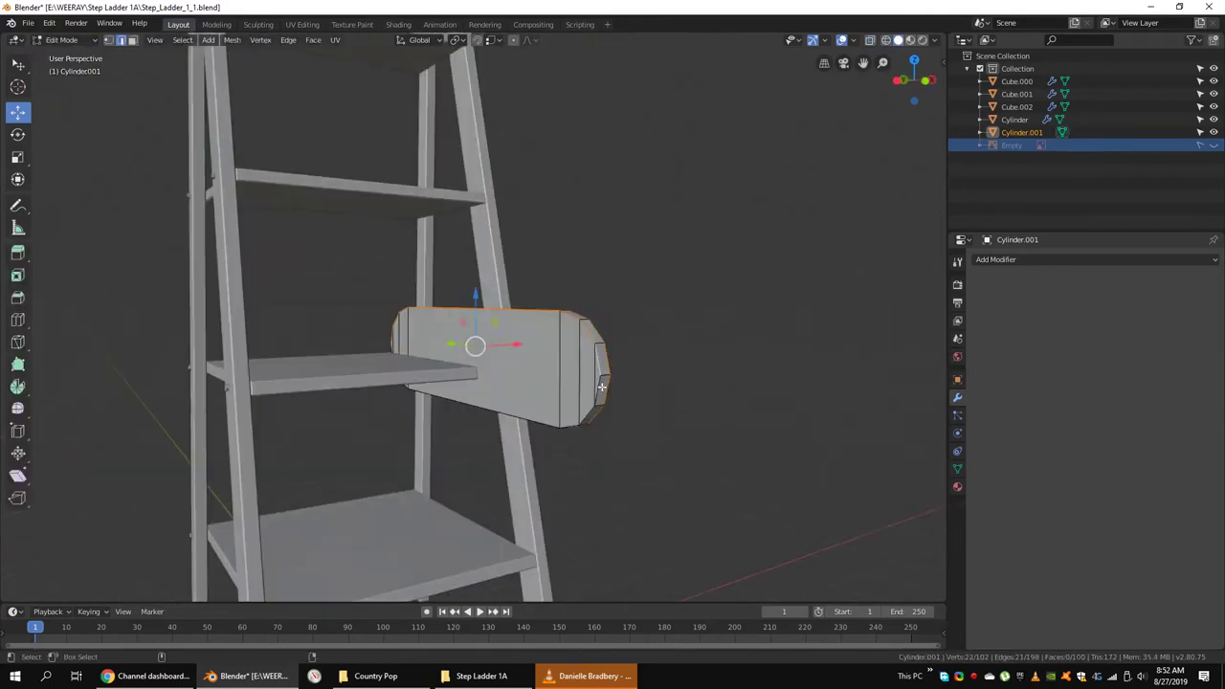
{"action": "middle_click_drag", "start_coordinate": [355, 368], "coordinate": [730, 377]}
{"action": "right_click", "coordinate": [484, 520]}
{"action": "left_click", "coordinate": [485, 520]}
{"action": "scroll", "coordinate": [484, 521], "scroll_direction": "down", "scroll_amount": 5}
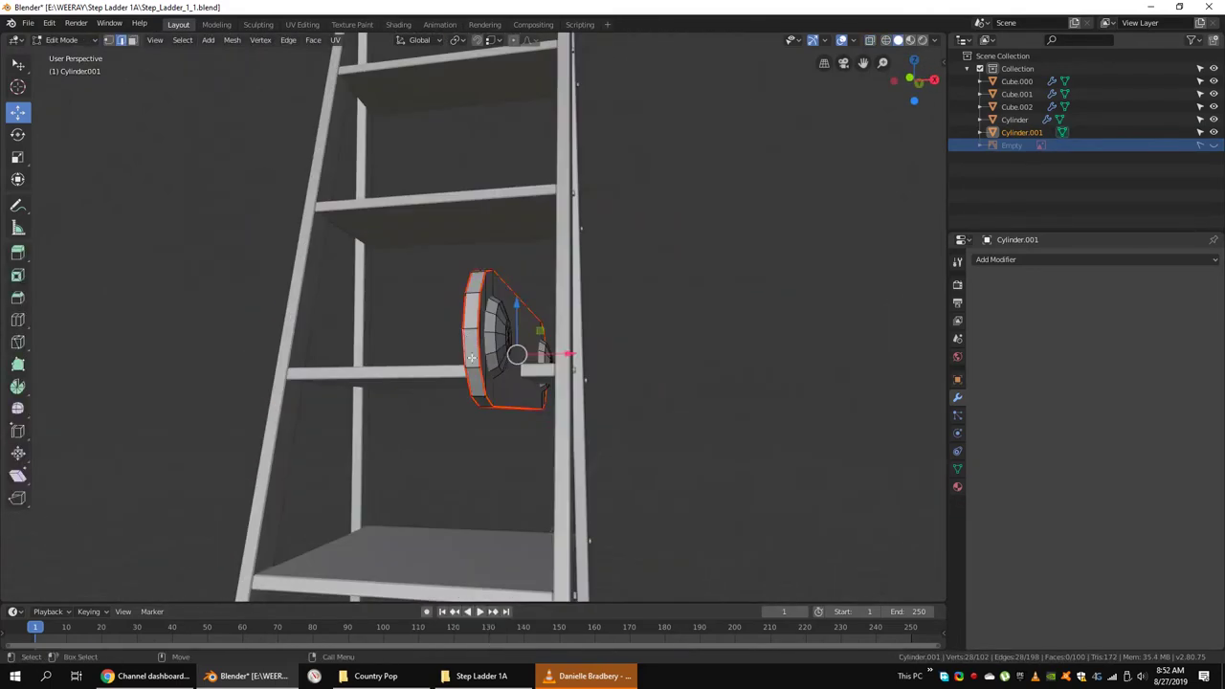
Select the whole link mesh in wireframe, shrink it, and shift it along Y in side view.
{"action": "middle_click_drag", "start_coordinate": [498, 401], "coordinate": [706, 369]}
{"action": "key", "text": "shift+z"}
{"action": "key", "text": "a"}
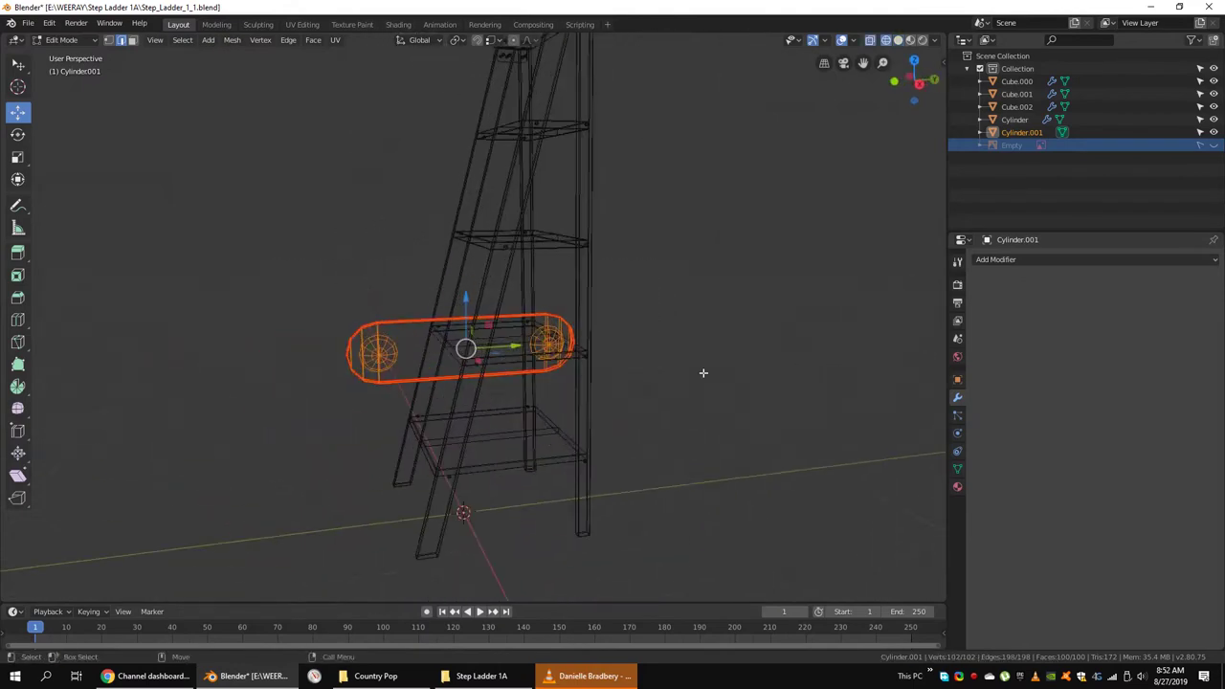
{"action": "scroll", "coordinate": [575, 354], "scroll_direction": "down", "scroll_amount": 3}
{"action": "key", "text": "KP_3"}
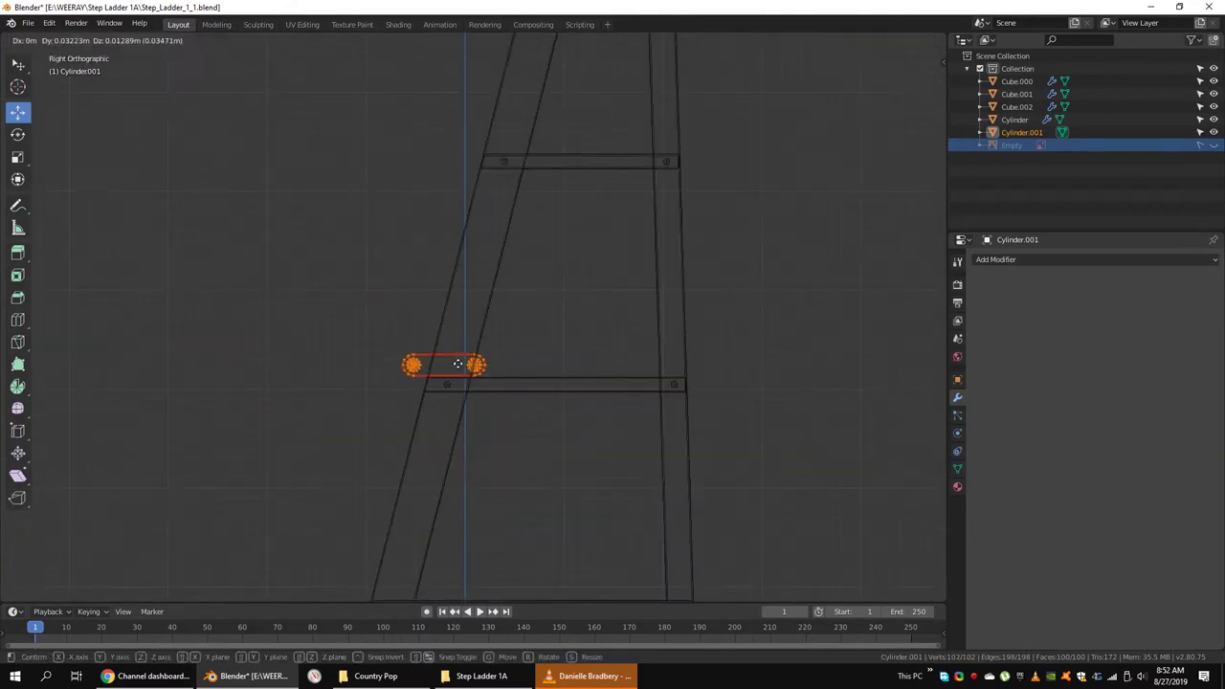
{"action": "key", "text": "s"}
{"action": "left_click", "coordinate": [511, 359]}
{"action": "left_click", "coordinate": [488, 341]}
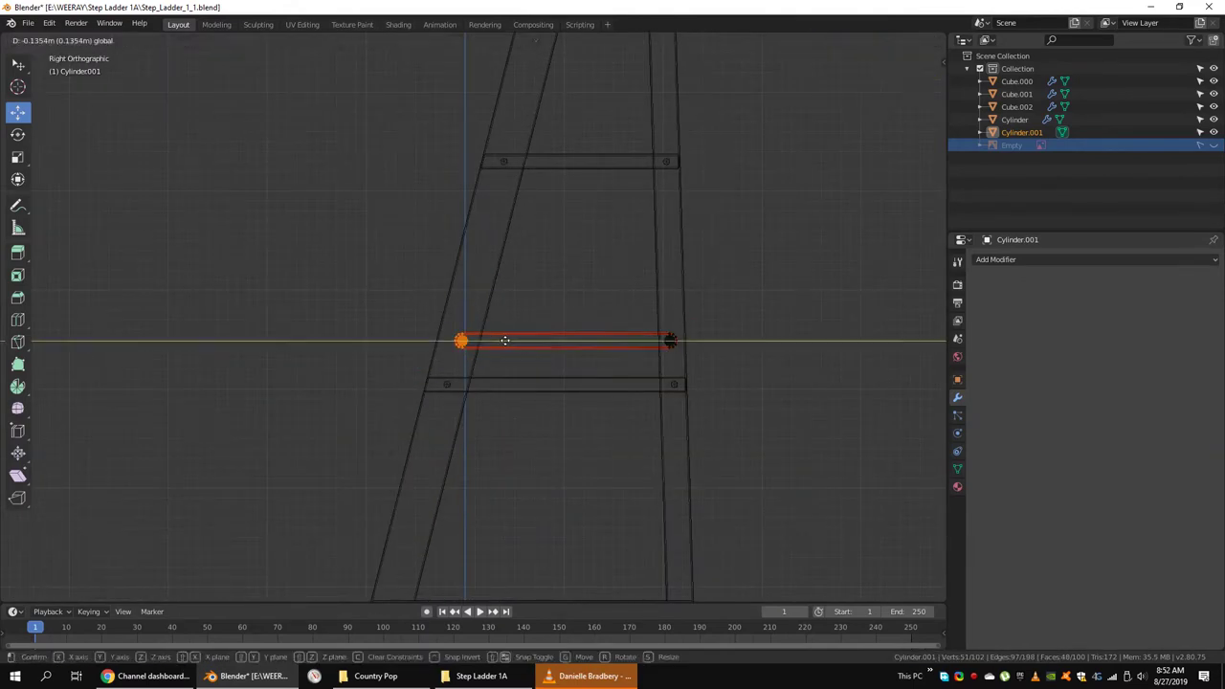
{"action": "scroll", "coordinate": [590, 329], "scroll_direction": "down", "scroll_amount": 5}
Box-select the link's end vertices, duplicate them and flip the copy 180° about Y.
{"action": "middle_click_drag", "start_coordinate": [590, 329], "coordinate": [616, 334]}
{"action": "scroll", "coordinate": [574, 315], "scroll_direction": "up", "scroll_amount": 5}
{"action": "left_click_drag", "start_coordinate": [547, 258], "coordinate": [251, 432]}
{"action": "scroll", "coordinate": [251, 433], "scroll_direction": "up", "scroll_amount": 3}
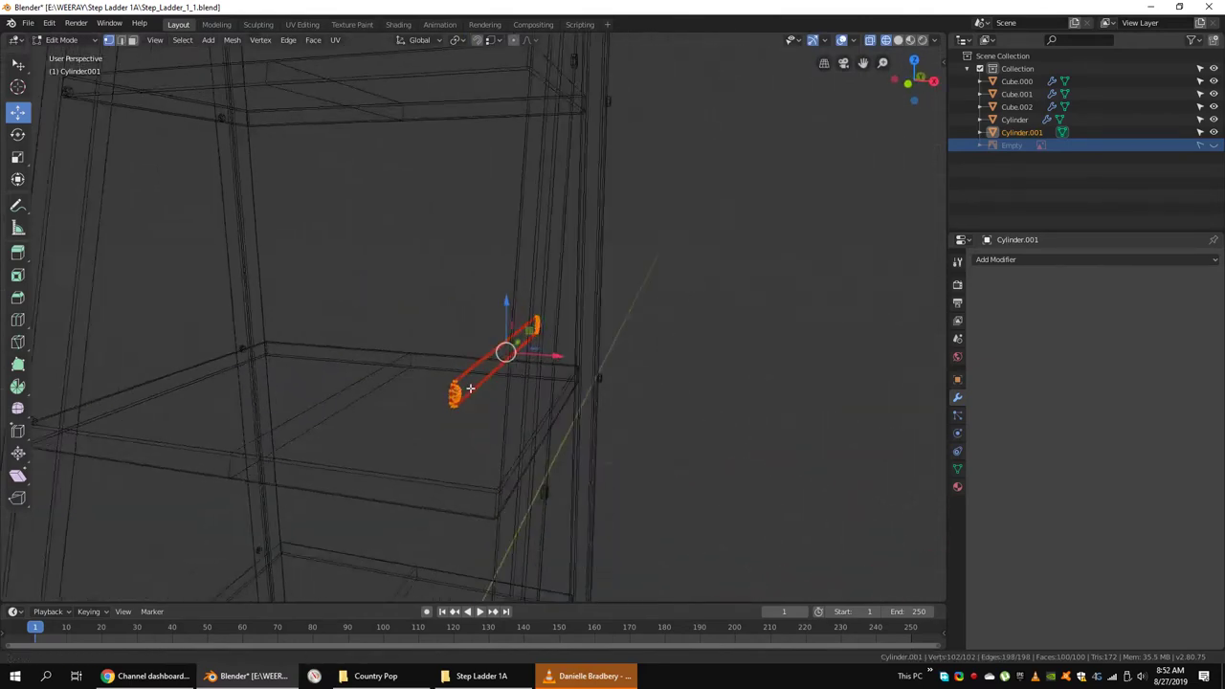
{"action": "mouse_move", "coordinate": [459, 363]}
{"action": "middle_mouse_down"}
{"action": "mouse_move", "coordinate": [541, 315]}
{"action": "mouse_move", "coordinate": [634, 389]}
{"action": "mouse_move", "coordinate": [481, 376]}
{"action": "middle_mouse_up"}
{"action": "key", "text": "shift+d"}
{"action": "right_click", "coordinate": [652, 410]}
{"action": "key", "text": "shift+space"}
{"action": "key", "text": "r"}
{"action": "type", "text": "180"}
{"action": "key", "text": "Return"}
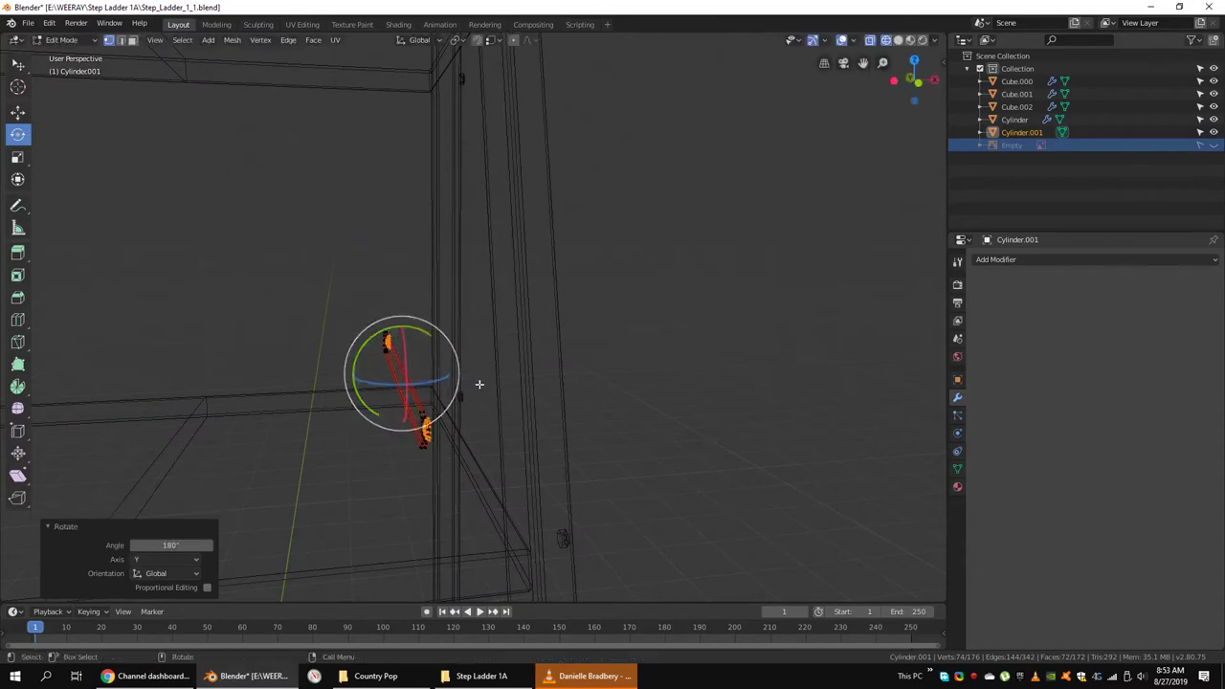
Move the flipped copy along X so it sits against the ladder's opposite leg.
{"action": "key", "text": "KP_1"}
{"action": "key", "text": "g"}
{"action": "key", "text": "x"}
{"action": "left_click", "coordinate": [510, 384]}
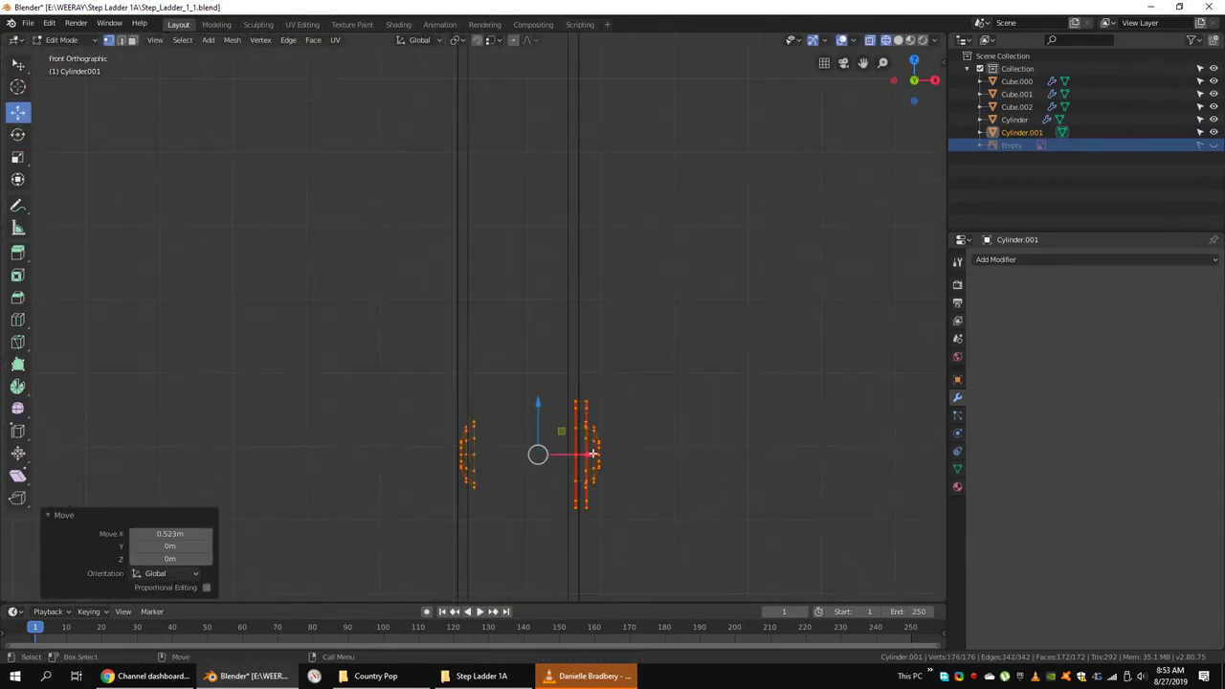
{"action": "key", "text": "ctrl+z"}
{"action": "key", "text": "ctrl+z"}
{"action": "key", "text": "ctrl+z"}
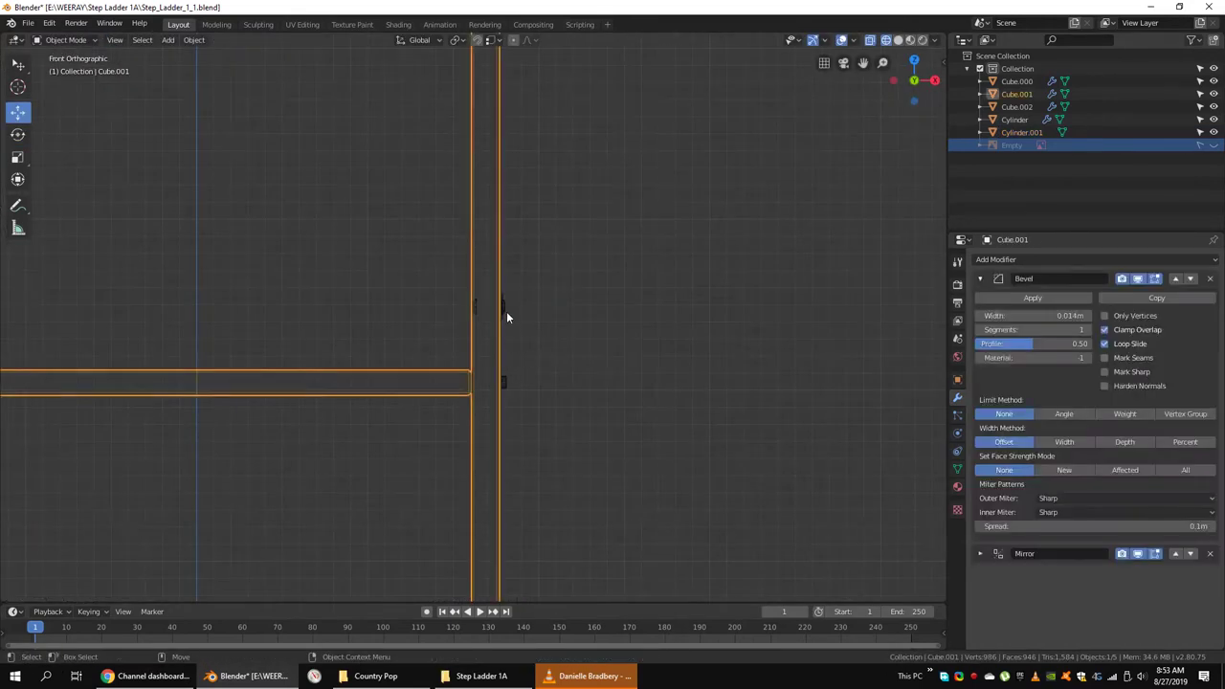
{"action": "key", "text": "ctrl+z"}
{"action": "key", "text": "ctrl+z"}
{"action": "scroll", "coordinate": [572, 301], "scroll_direction": "up", "scroll_amount": 5}
{"action": "key", "text": "g"}
{"action": "left_click", "coordinate": [415, 397]}
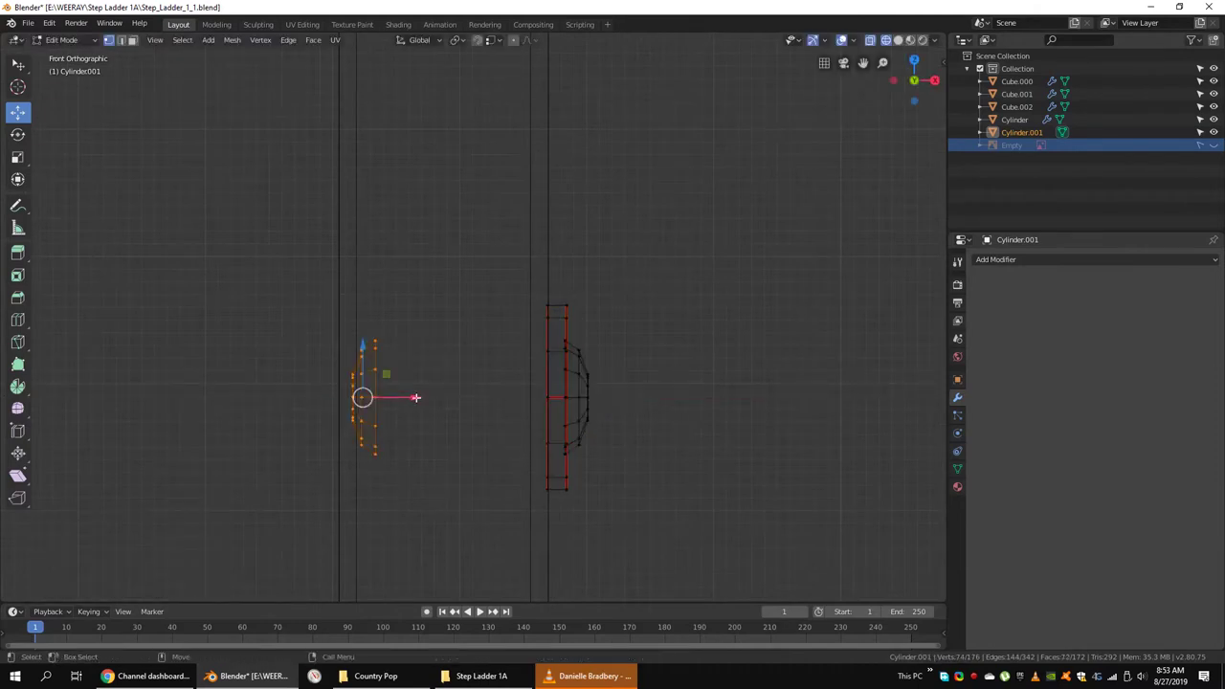
{"action": "left_click", "coordinate": [377, 397]}
Adjust the link's size in side view, then duplicate it and raise the copy 2.47 along Z.
{"action": "key", "text": "KP_3"}
{"action": "scroll", "coordinate": [670, 364], "scroll_direction": "up", "scroll_amount": 3}
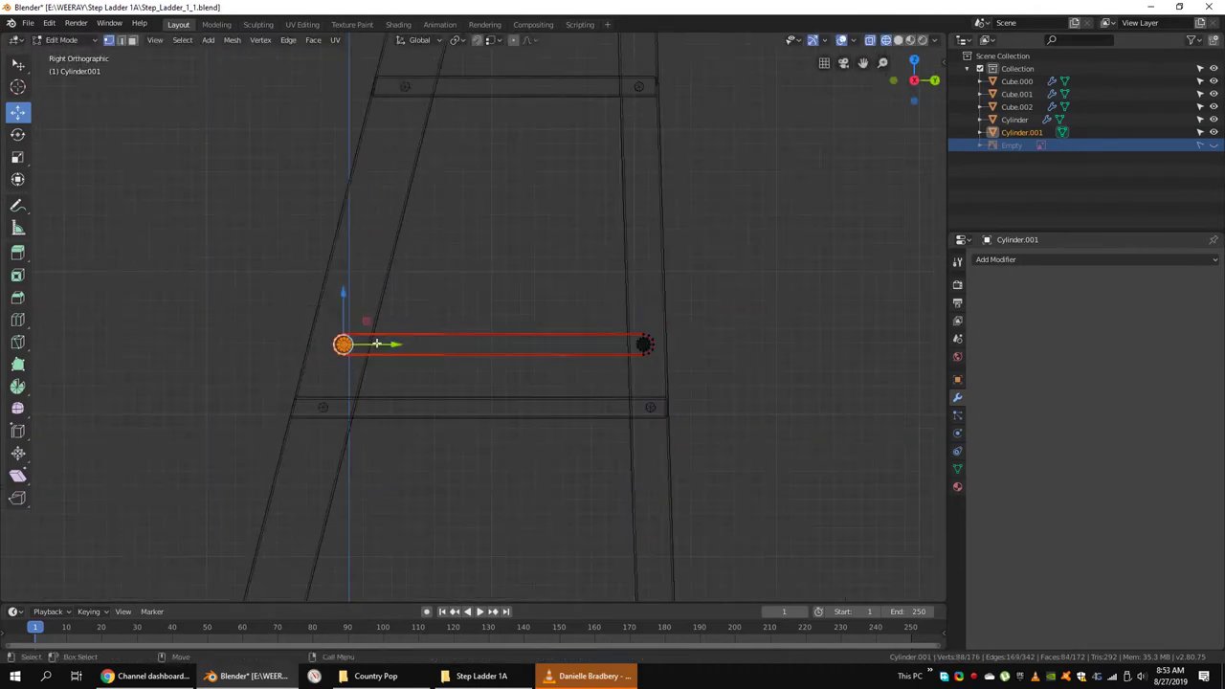
{"action": "scroll", "coordinate": [720, 409], "scroll_direction": "down", "scroll_amount": 4}
{"action": "left_click", "coordinate": [686, 428]}
{"action": "scroll", "coordinate": [556, 340], "scroll_direction": "up", "scroll_amount": 3}
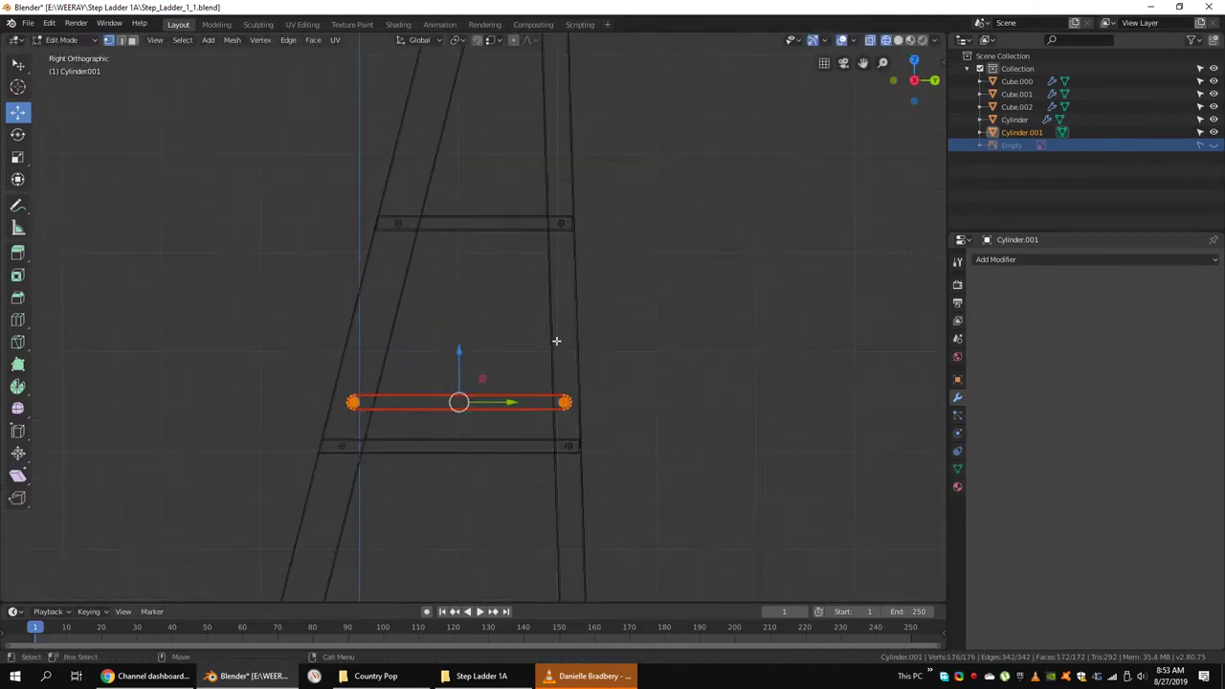
{"action": "key", "text": "shift+d"}
{"action": "key", "text": "z"}
{"action": "left_click", "coordinate": [529, 287]}
{"action": "scroll", "coordinate": [527, 291], "scroll_direction": "down", "scroll_amount": 2}
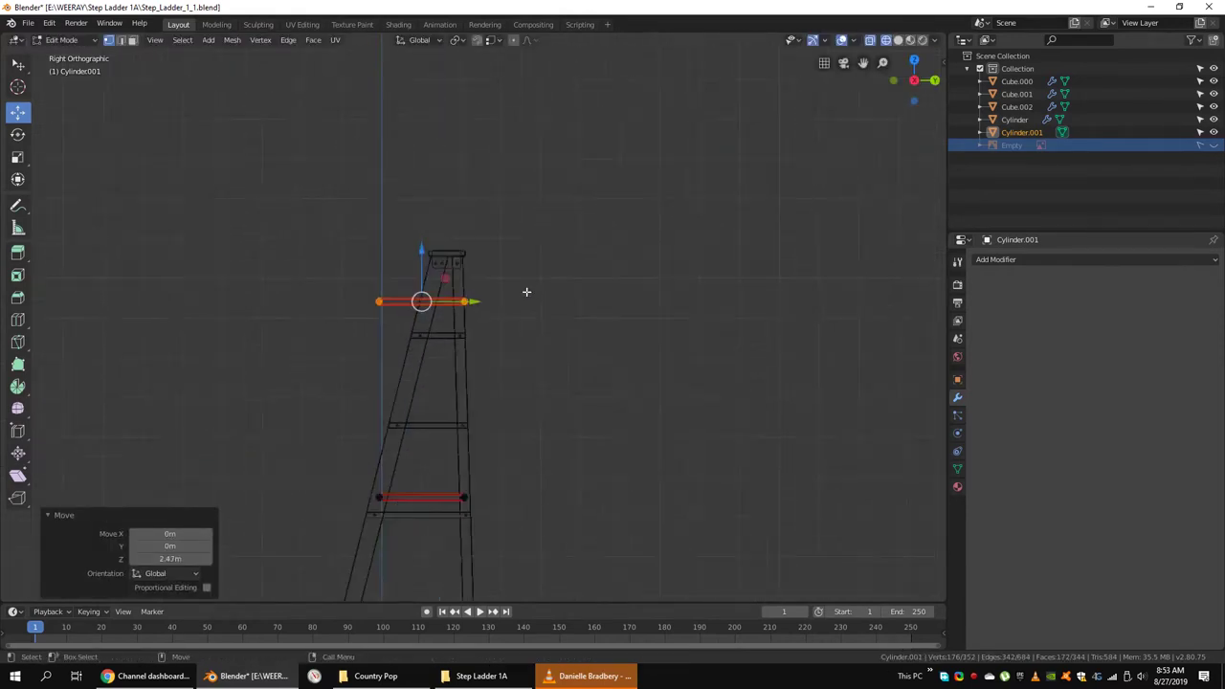
{"action": "middle_click_drag", "start_coordinate": [535, 297], "coordinate": [645, 341], "text": "shift"}
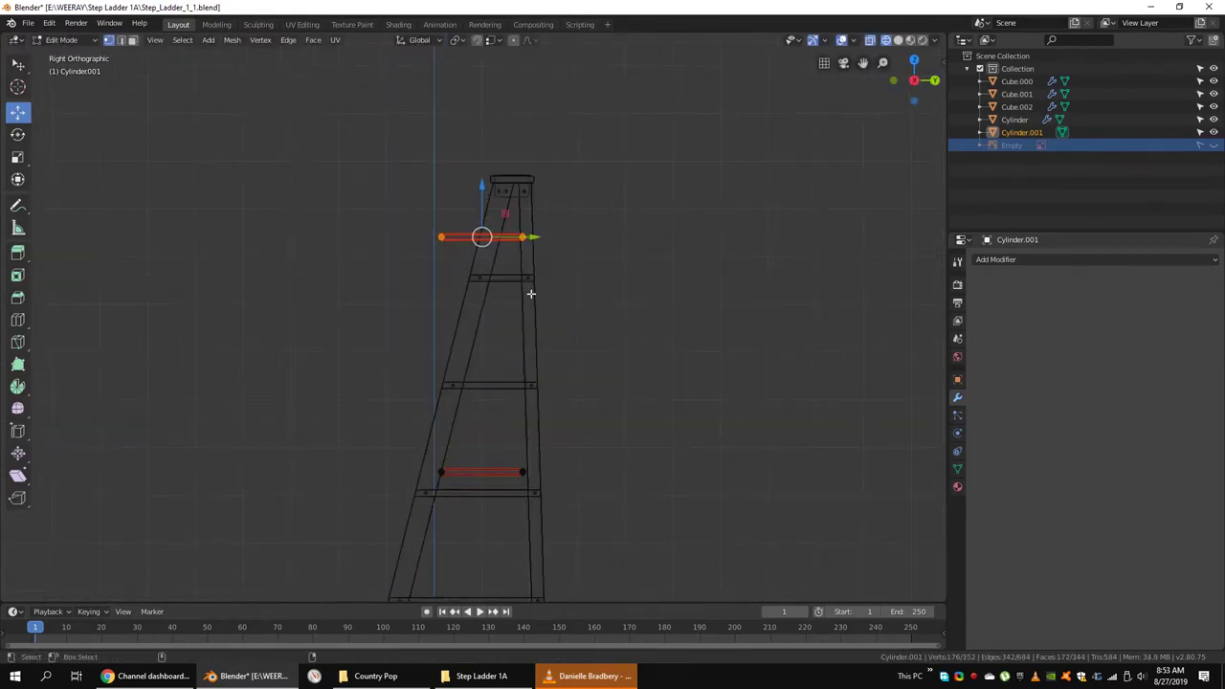
{"action": "left_click", "coordinate": [533, 226]}
Box-select one end of the upper link and shift it along X toward the leg.
{"action": "mouse_move", "coordinate": [479, 247]}
{"action": "middle_mouse_down"}
{"action": "mouse_move", "coordinate": [580, 355]}
{"action": "mouse_move", "coordinate": [523, 362]}
{"action": "middle_mouse_up"}
{"action": "key", "text": "KP_3"}
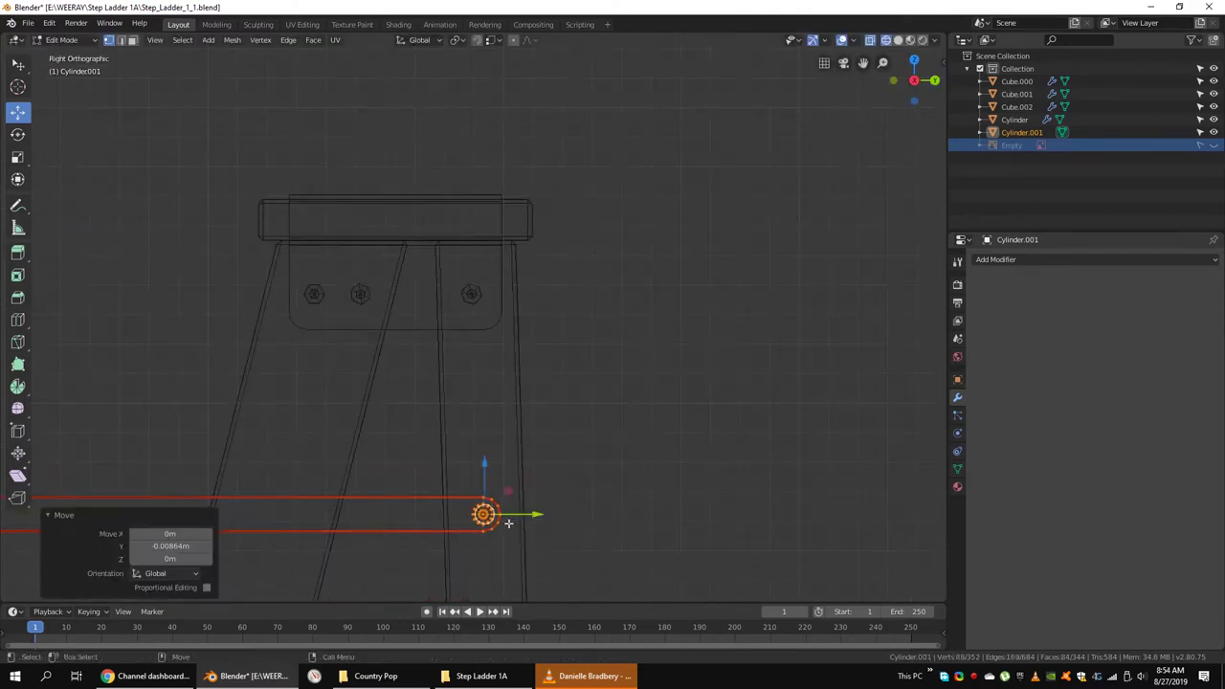
{"action": "scroll", "coordinate": [566, 429], "scroll_direction": "down", "scroll_amount": 3}
{"action": "scroll", "coordinate": [566, 430], "scroll_direction": "up", "scroll_amount": 3}
{"action": "key", "text": "b"}
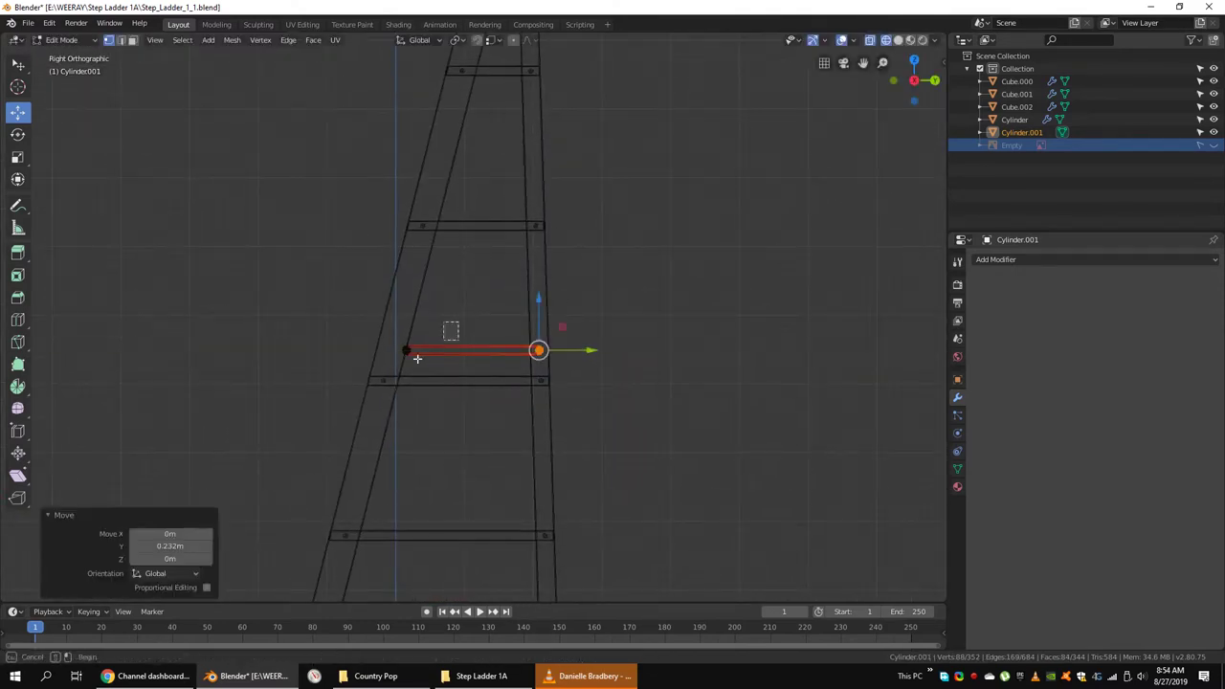
{"action": "left_click_drag", "start_coordinate": [417, 358], "coordinate": [392, 339]}
{"action": "key", "text": "KP_1"}
{"action": "scroll", "coordinate": [515, 439], "scroll_direction": "up", "scroll_amount": 5}
{"action": "key", "text": "g"}
{"action": "key", "text": "x"}
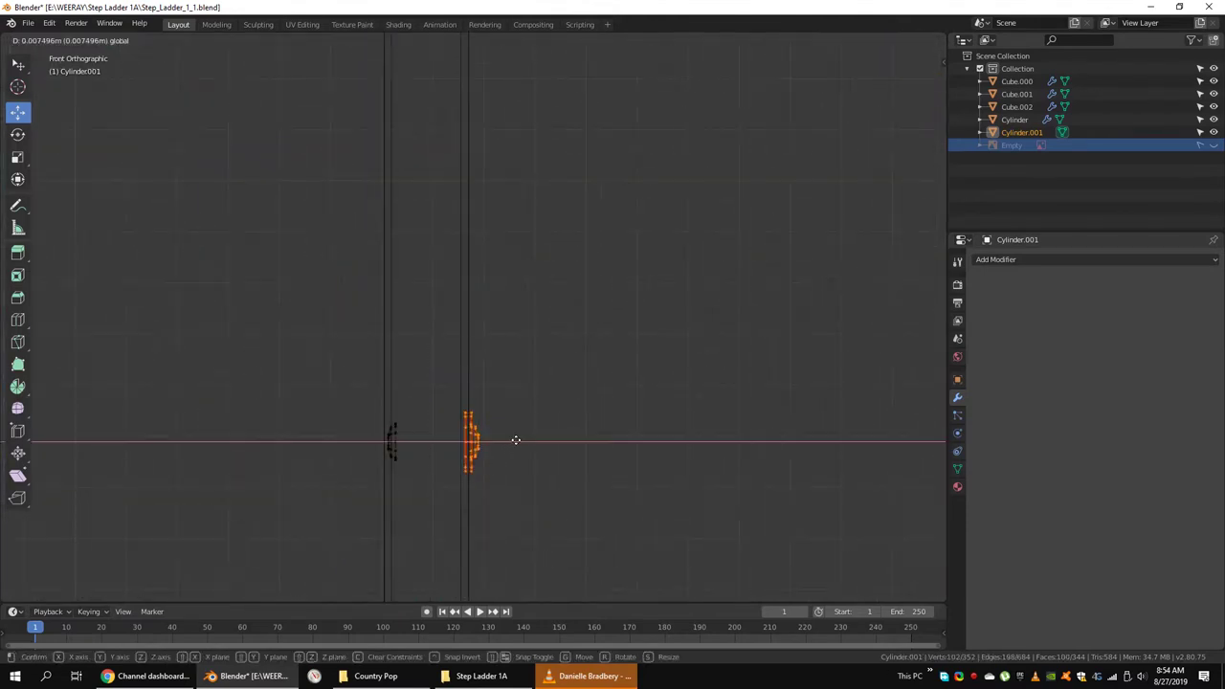
{"action": "left_click", "coordinate": [515, 439]}
Fine-tune the upper link end along X, moving it 0.0226 m left to fit the leg.
{"action": "key", "text": "g"}
{"action": "key", "text": "x"}
{"action": "left_click", "coordinate": [427, 450]}
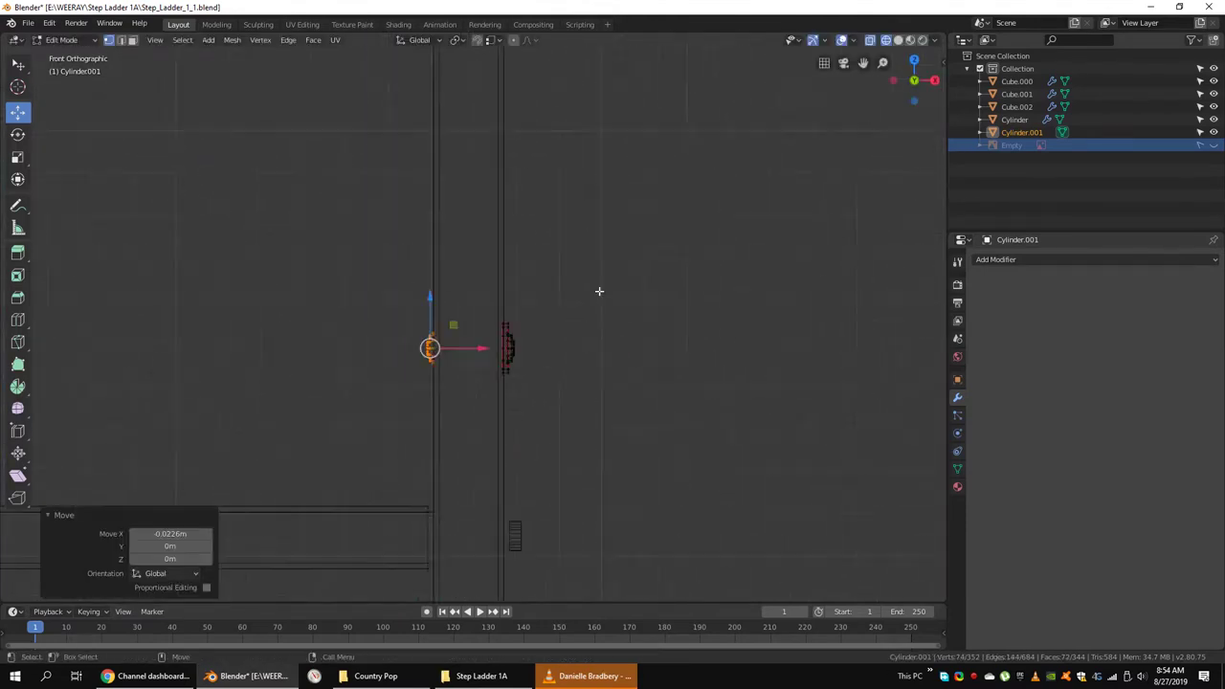
{"action": "scroll", "coordinate": [500, 301], "scroll_direction": "down", "scroll_amount": 5}
{"action": "key", "text": "g"}
{"action": "key", "text": "x"}
{"action": "left_click", "coordinate": [485, 465]}
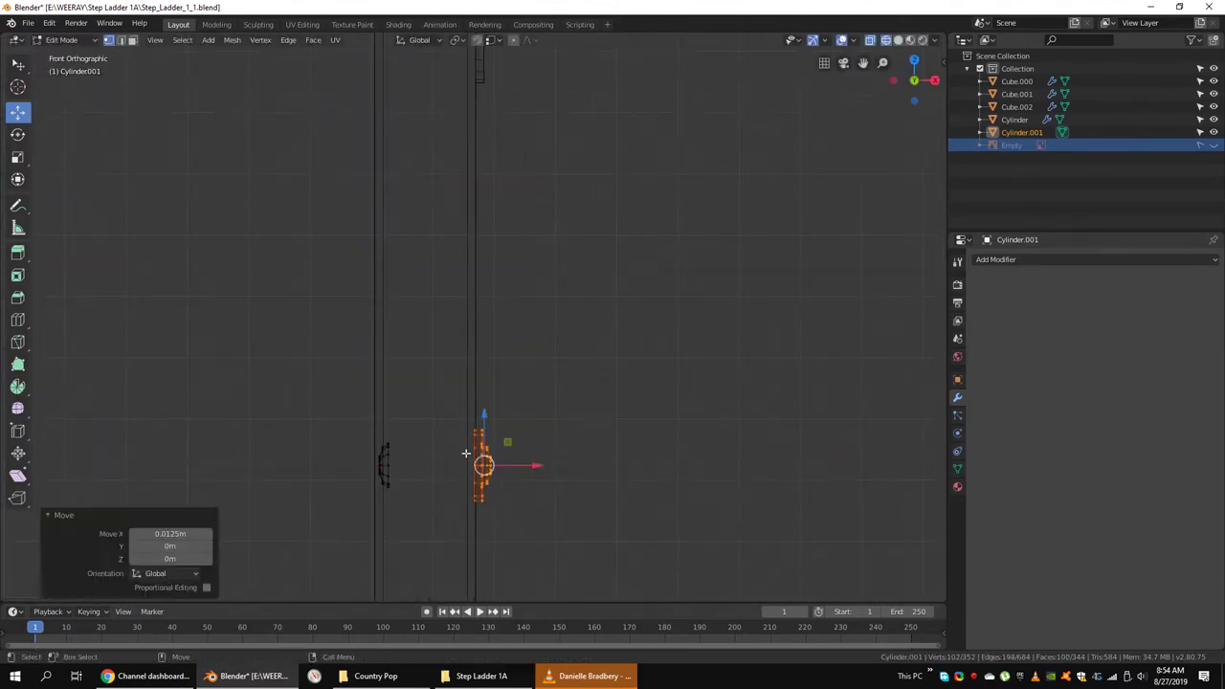
{"action": "key", "text": "g"}
{"action": "key", "text": "x"}
{"action": "key", "text": "ctrl+z"}
Box-select some bolts, then check the whole ladder and Cylinder.001's modifier list.
{"action": "left_click_drag", "start_coordinate": [535, 265], "coordinate": [514, 396]}
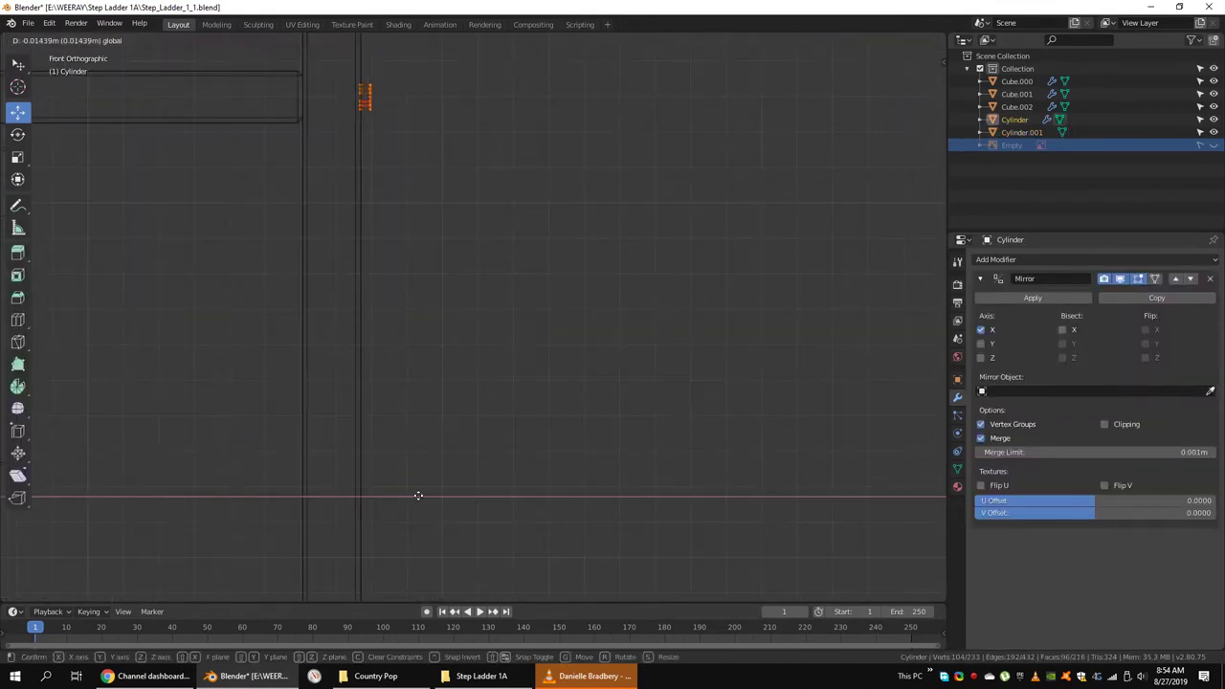
{"action": "mouse_move", "coordinate": [499, 322]}
{"action": "middle_mouse_down"}
{"action": "mouse_move", "coordinate": [530, 374]}
{"action": "mouse_move", "coordinate": [493, 351]}
{"action": "mouse_move", "coordinate": [600, 399]}
{"action": "mouse_move", "coordinate": [601, 335]}
{"action": "mouse_move", "coordinate": [706, 341]}
{"action": "mouse_move", "coordinate": [544, 350]}
{"action": "mouse_move", "coordinate": [506, 303]}
{"action": "mouse_move", "coordinate": [548, 367]}
{"action": "mouse_move", "coordinate": [565, 214]}
{"action": "middle_mouse_up"}
{"action": "scroll", "coordinate": [564, 364], "scroll_direction": "up", "scroll_amount": 5}
{"action": "key", "text": "Tab"}
{"action": "key", "text": "shift+z"}
{"action": "key", "text": "Tab"}
{"action": "left_click", "coordinate": [565, 213]}
{"action": "left_click", "coordinate": [996, 259]}
{"action": "mouse_move", "coordinate": [594, 287]}
{"action": "middle_mouse_down"}
{"action": "mouse_move", "coordinate": [720, 251]}
{"action": "mouse_move", "coordinate": [706, 317]}
{"action": "mouse_move", "coordinate": [623, 320]}
{"action": "mouse_move", "coordinate": [561, 351]}
{"action": "mouse_move", "coordinate": [500, 323]}
{"action": "mouse_move", "coordinate": [614, 189]}
{"action": "middle_mouse_up"}
In the Cylinder bolts mesh, duplicate all bolts and raise the copies 0.316 m.
{"action": "left_click", "coordinate": [531, 296]}
{"action": "key", "text": "Tab"}
{"action": "middle_click_drag", "start_coordinate": [531, 297], "coordinate": [570, 318]}
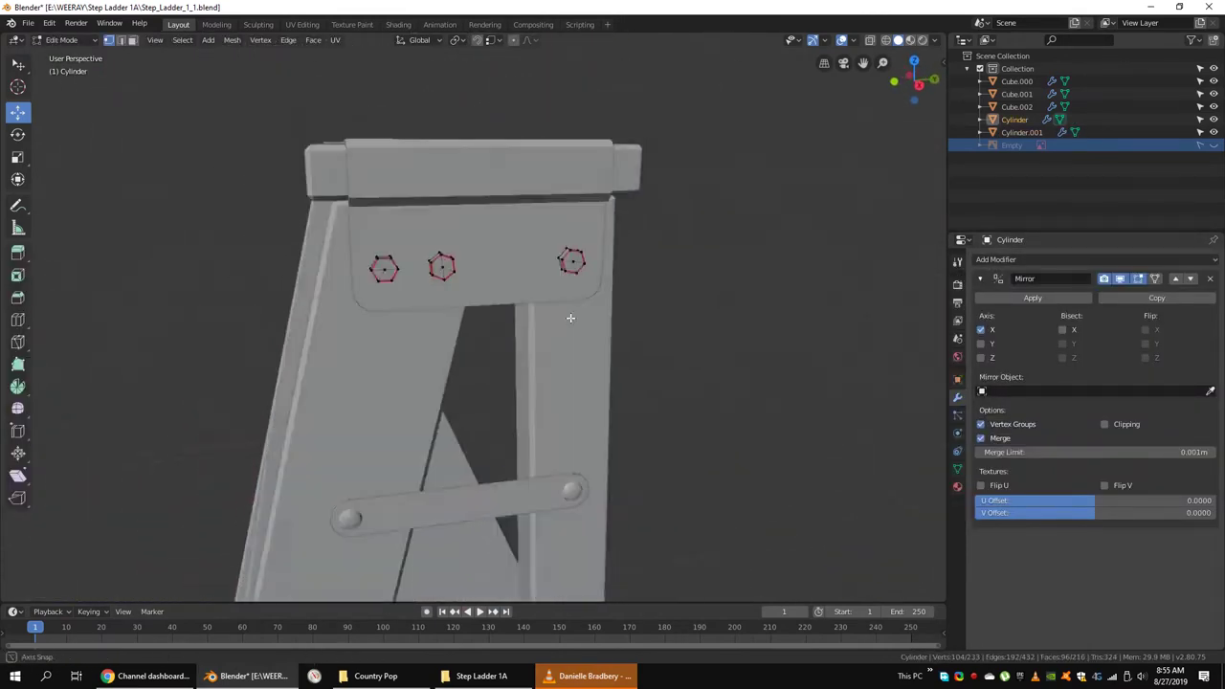
{"action": "key", "text": "shift+z"}
{"action": "key", "text": "a"}
{"action": "key", "text": "shift+d"}
{"action": "key", "text": "z"}
{"action": "left_click", "coordinate": [506, 282]}
{"action": "middle_click_drag", "start_coordinate": [506, 281], "coordinate": [646, 214]}
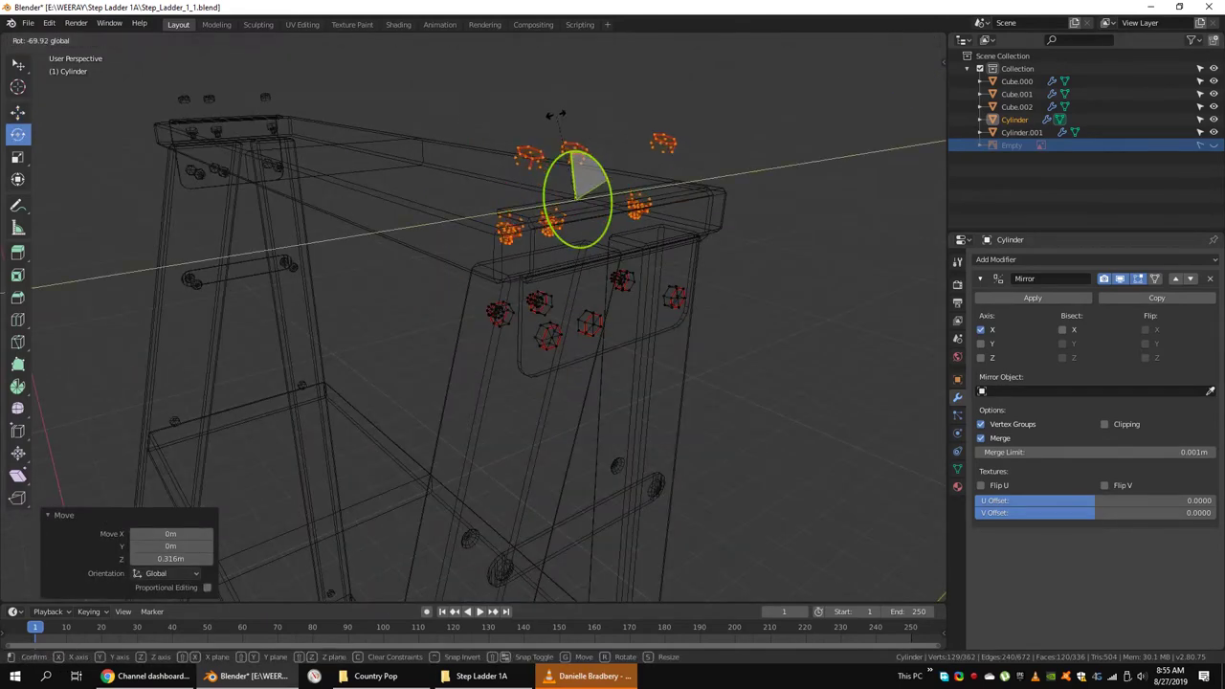
{"action": "key", "text": "Escape"}
From a top-down view, select one bolt and grow the selection around it.
{"action": "mouse_move", "coordinate": [554, 115]}
{"action": "middle_mouse_down"}
{"action": "mouse_move", "coordinate": [476, 200]}
{"action": "mouse_move", "coordinate": [361, 405]}
{"action": "middle_mouse_up"}
{"action": "left_click", "coordinate": [411, 204]}
{"action": "key", "text": "ctrl+KP_Add"}
{"action": "key", "text": "Tab"}
{"action": "key", "text": "KP_1"}
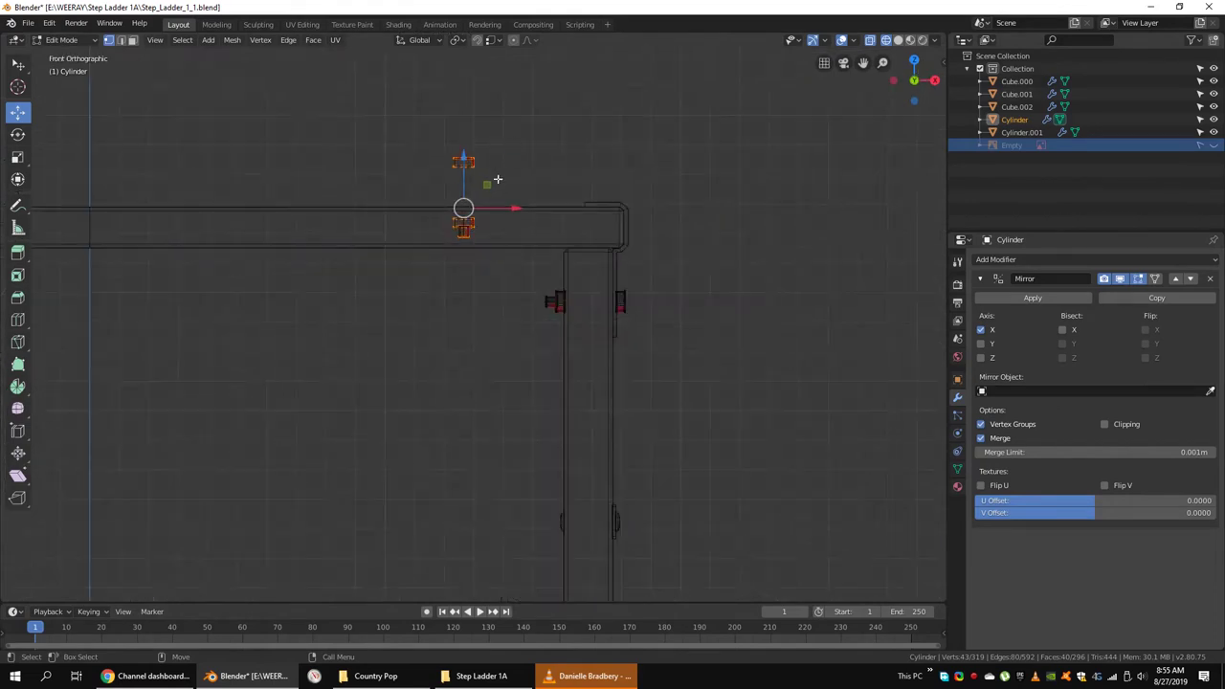
{"action": "left_click", "coordinate": [567, 258]}
Delete the surplus bolt vertices and move the remaining bolt piece up along Z.
{"action": "left_click", "coordinate": [413, 286]}
{"action": "key", "text": "Tab"}
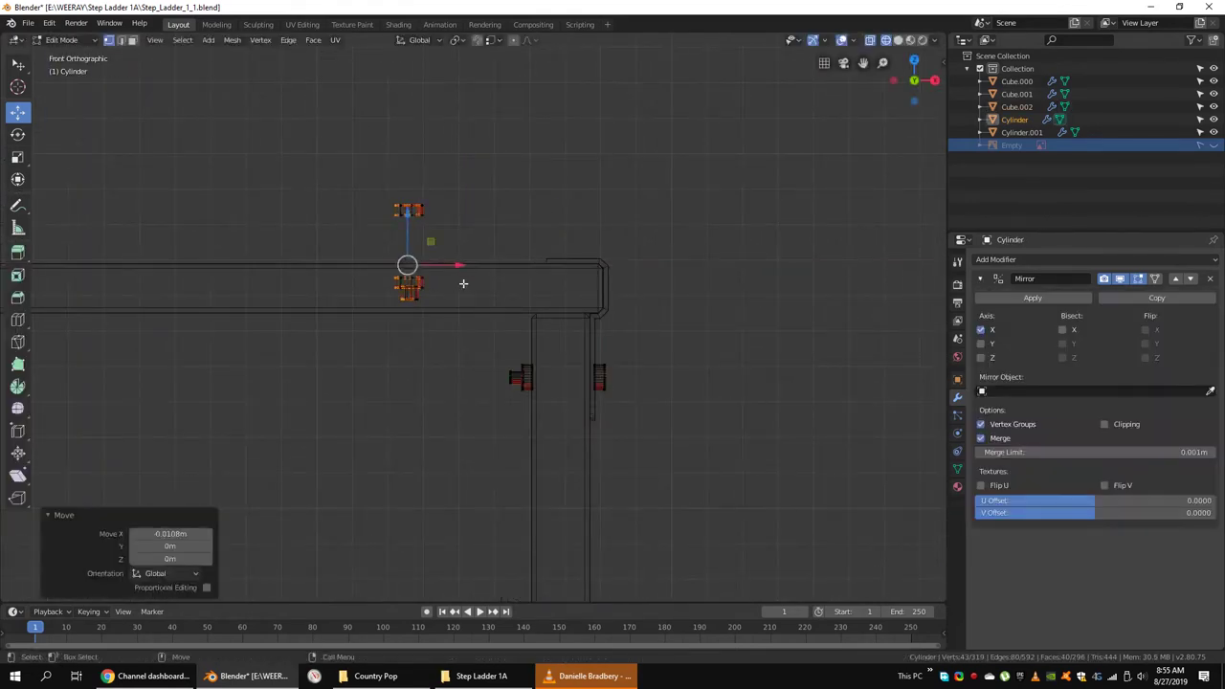
{"action": "key", "text": "x"}
{"action": "left_click", "coordinate": [519, 249]}
{"action": "key", "text": "g"}
{"action": "left_click", "coordinate": [550, 204]}
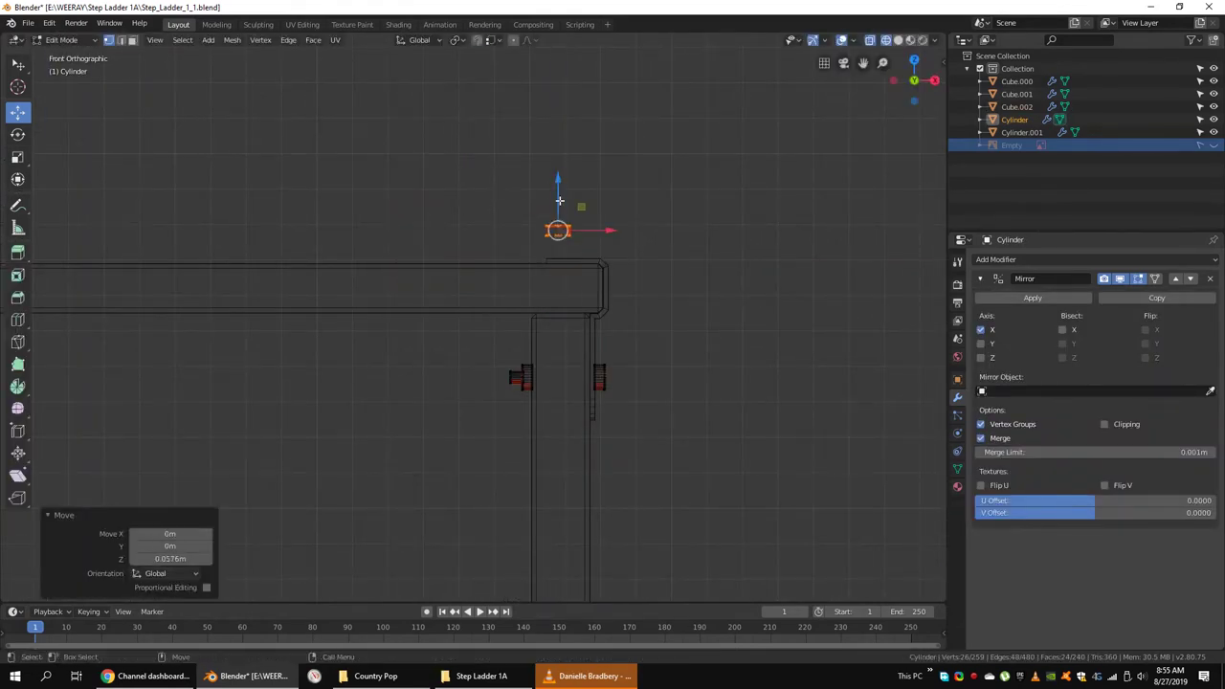
{"action": "key", "text": "Tab"}
{"action": "scroll", "coordinate": [557, 253], "scroll_direction": "up", "scroll_amount": 2}
{"action": "left_click", "coordinate": [512, 290]}
{"action": "key", "text": "Tab"}
Slide the Cube.002 plate's end vertices 0.214 along X across the board end.
{"action": "key", "text": "g"}
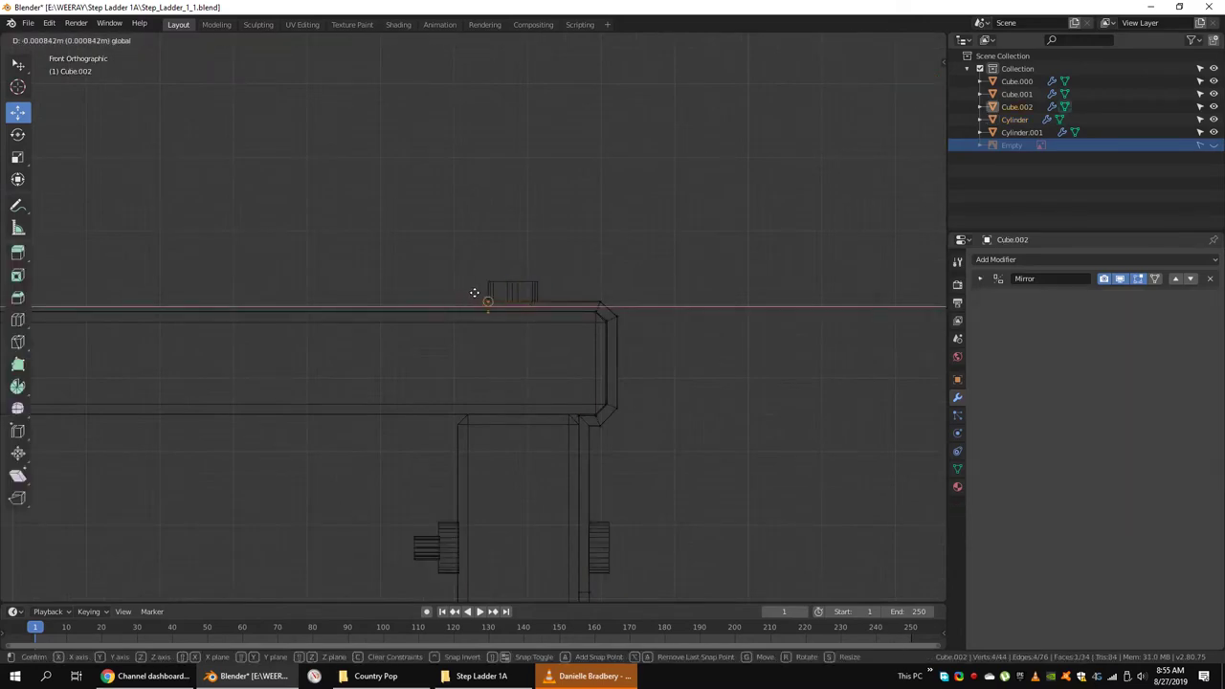
{"action": "left_click", "coordinate": [474, 292]}
{"action": "middle_click_drag", "start_coordinate": [474, 292], "coordinate": [507, 350]}
{"action": "key", "text": "shift+z"}
{"action": "scroll", "coordinate": [525, 340], "scroll_direction": "up", "scroll_amount": 3}
{"action": "key", "text": "b"}
{"action": "left_click_drag", "start_coordinate": [519, 330], "coordinate": [467, 370]}
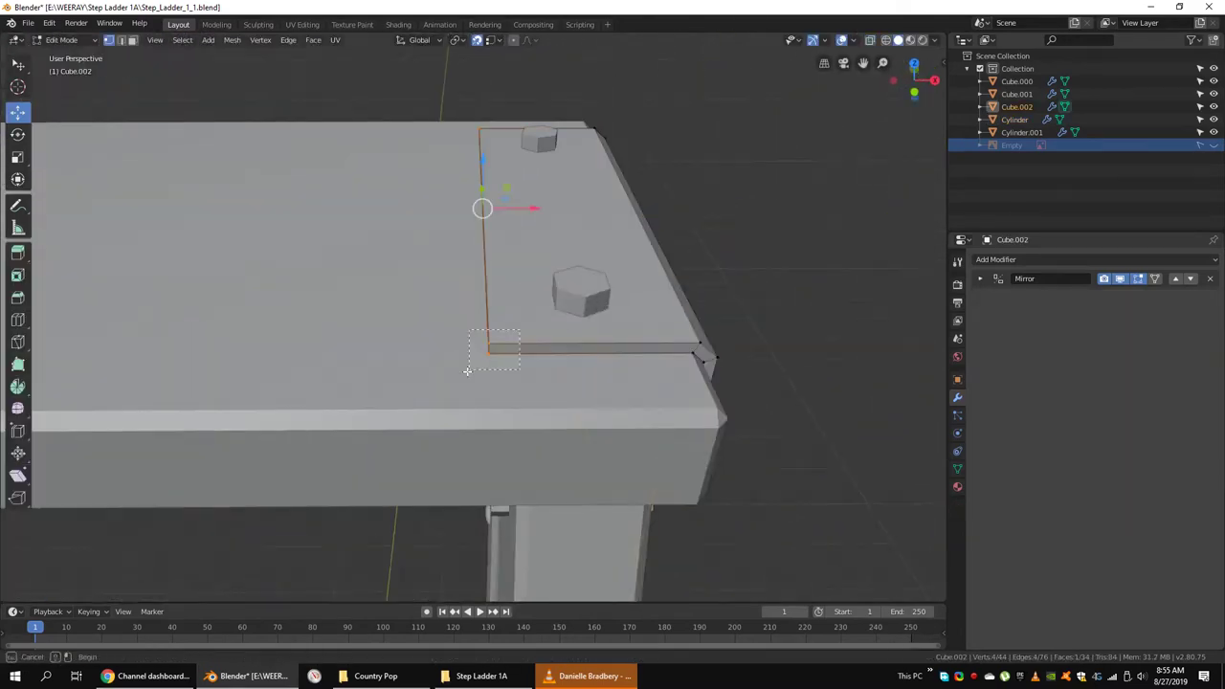
{"action": "middle_click_drag", "start_coordinate": [467, 370], "coordinate": [542, 236]}
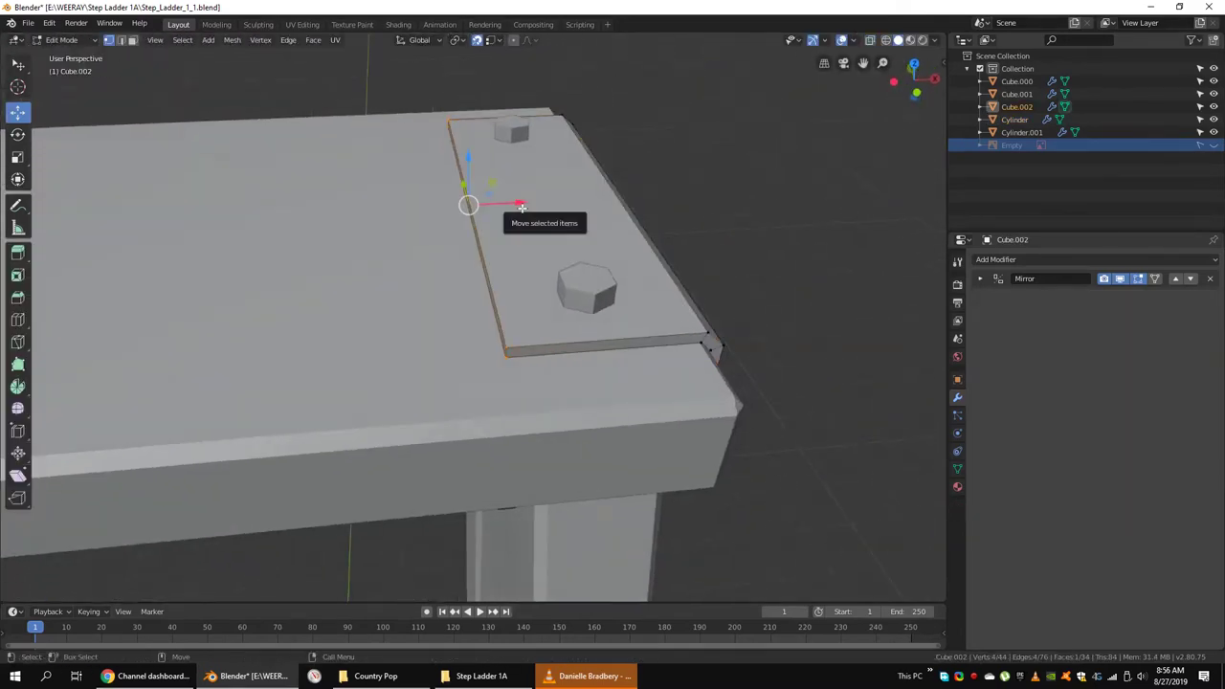
{"action": "key", "text": "shift+z"}
{"action": "left_click", "coordinate": [542, 205]}
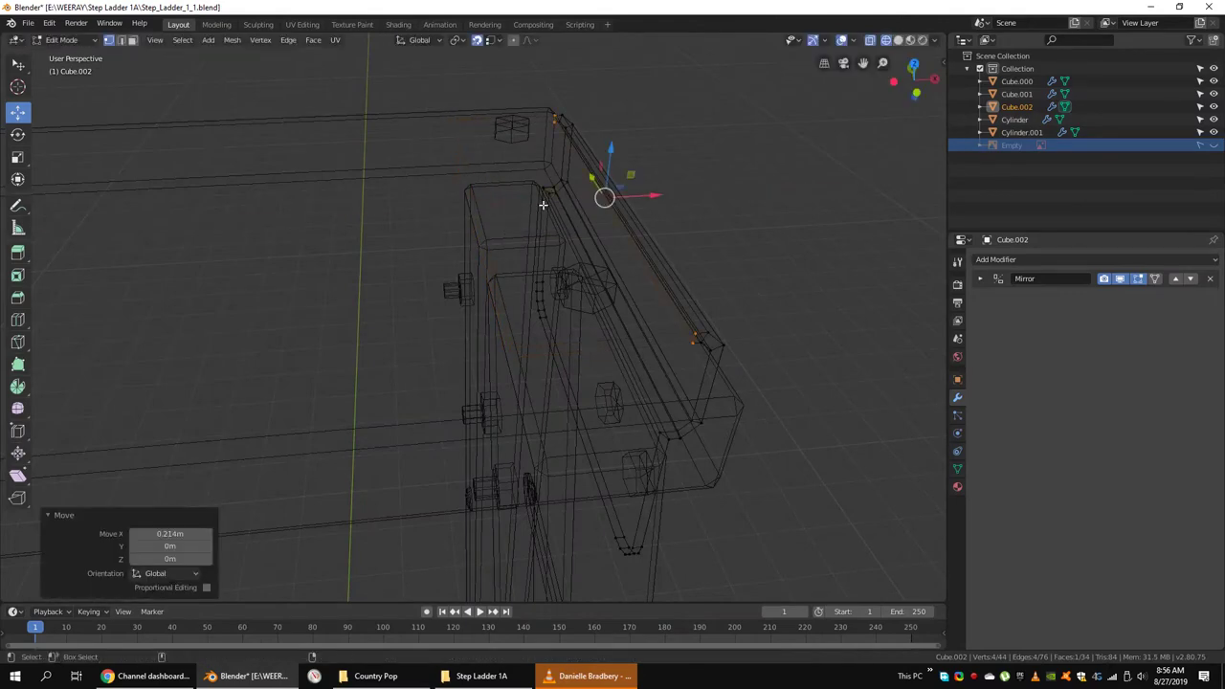
Bevel the plate's corner edge to round it.
{"action": "middle_click_drag", "start_coordinate": [521, 204], "coordinate": [631, 227]}
{"action": "key", "text": "shift+z"}
{"action": "scroll", "coordinate": [614, 238], "scroll_direction": "up", "scroll_amount": 3}
{"action": "left_click_drag", "start_coordinate": [701, 267], "coordinate": [657, 309]}
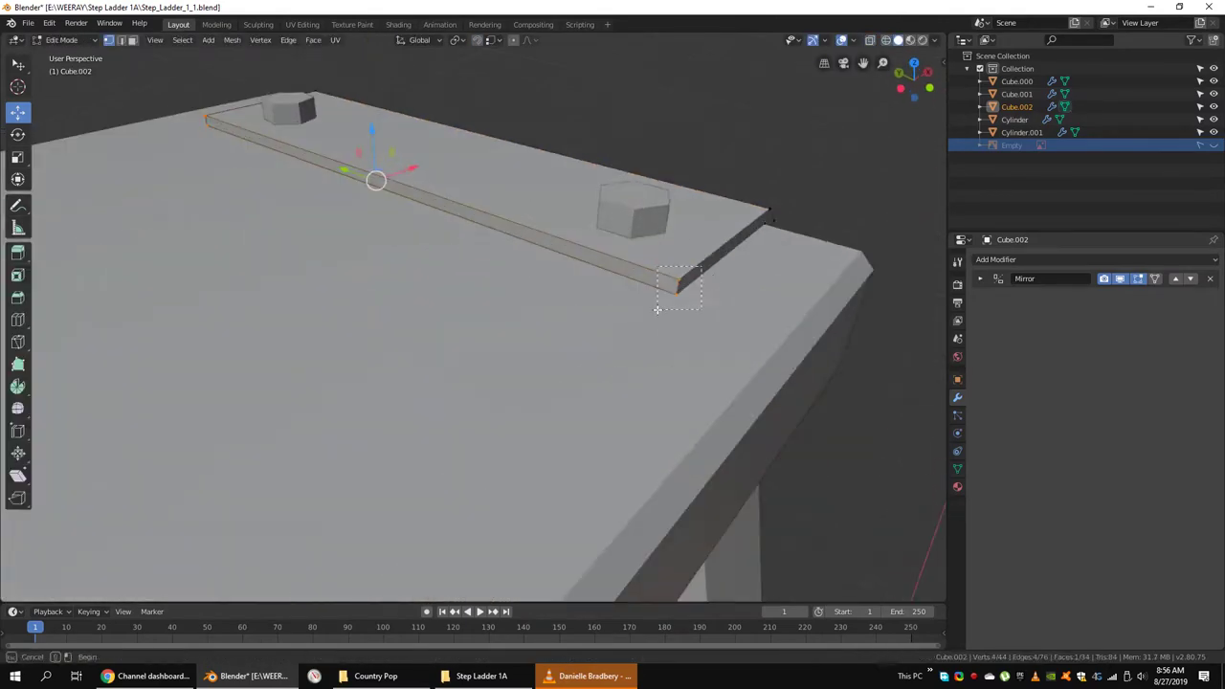
{"action": "middle_click_drag", "start_coordinate": [218, 122], "coordinate": [613, 71]}
{"action": "right_click", "coordinate": [613, 72]}
{"action": "left_click", "coordinate": [613, 339]}
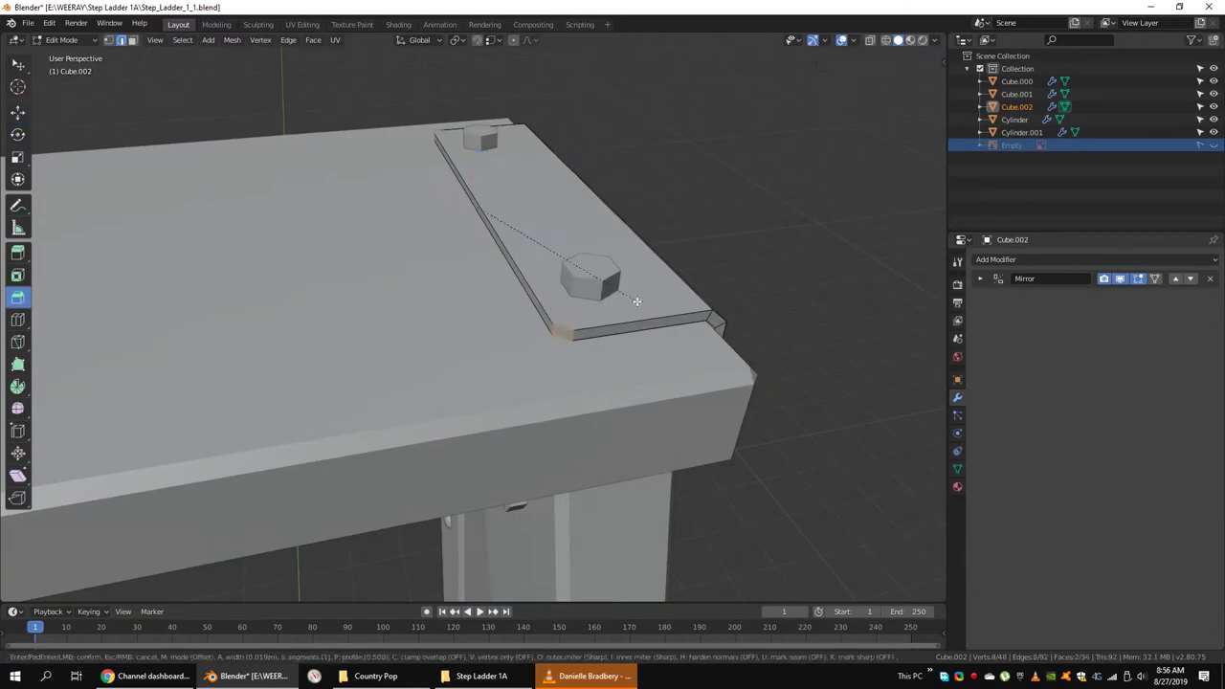
{"action": "left_click", "coordinate": [662, 303]}
{"action": "scroll", "coordinate": [648, 345], "scroll_direction": "down", "scroll_amount": 3}
{"action": "mouse_move", "coordinate": [647, 344]}
{"action": "middle_mouse_down"}
{"action": "mouse_move", "coordinate": [674, 403]}
{"action": "mouse_move", "coordinate": [507, 364]}
{"action": "mouse_move", "coordinate": [546, 417]}
{"action": "middle_mouse_up"}
{"action": "scroll", "coordinate": [524, 367], "scroll_direction": "up", "scroll_amount": 2}
Merge the stray vertices into one and knife-cut across the plate end.
{"action": "key", "text": "k"}
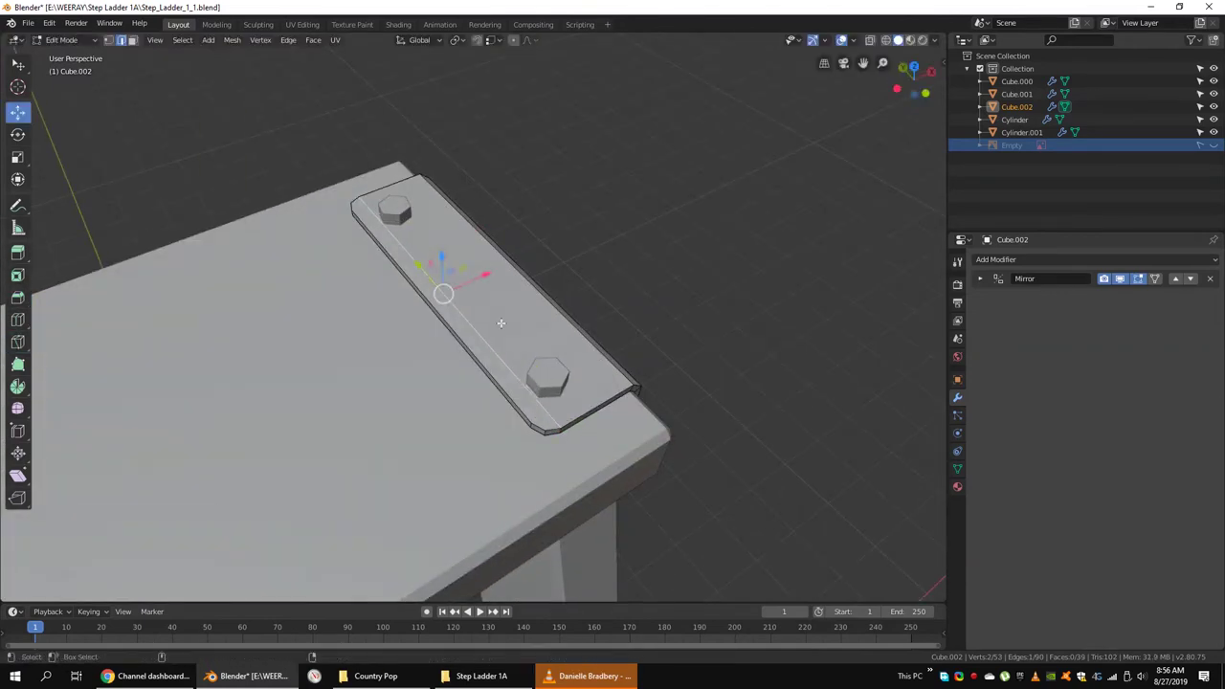
{"action": "scroll", "coordinate": [500, 323], "scroll_direction": "up", "scroll_amount": 4}
{"action": "middle_click_drag", "start_coordinate": [504, 344], "coordinate": [533, 337]}
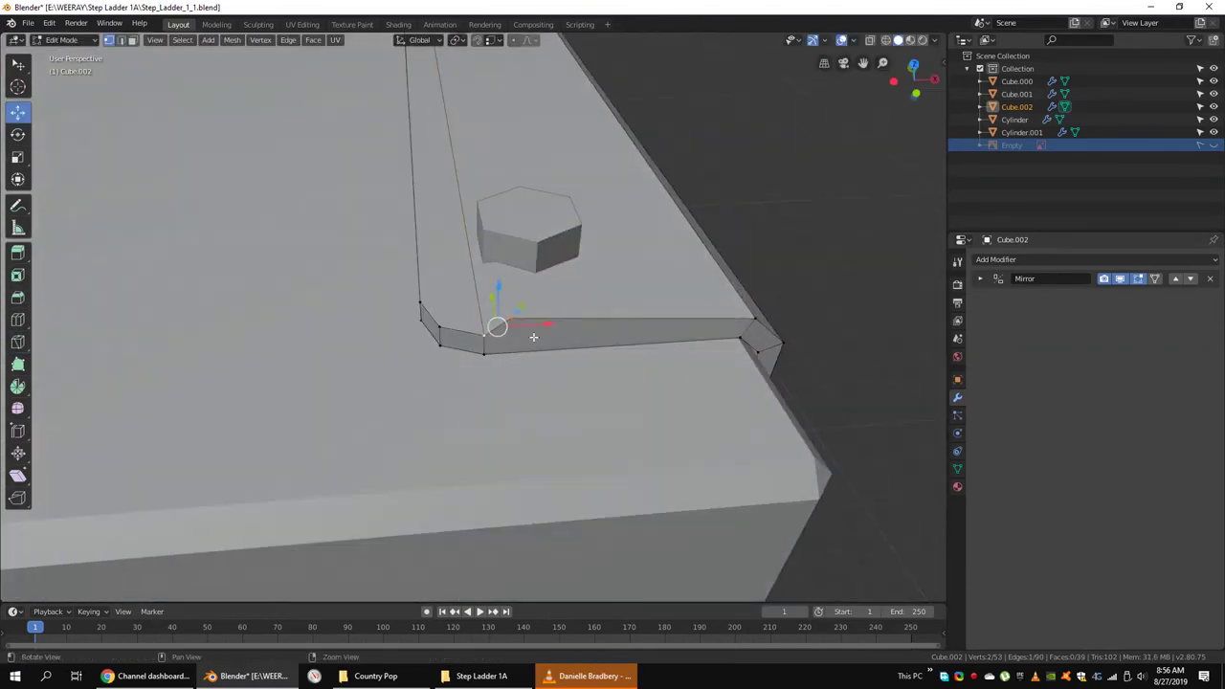
{"action": "right_click", "coordinate": [533, 337]}
{"action": "left_click", "coordinate": [603, 571]}
{"action": "middle_click_drag", "start_coordinate": [555, 412], "coordinate": [574, 336]}
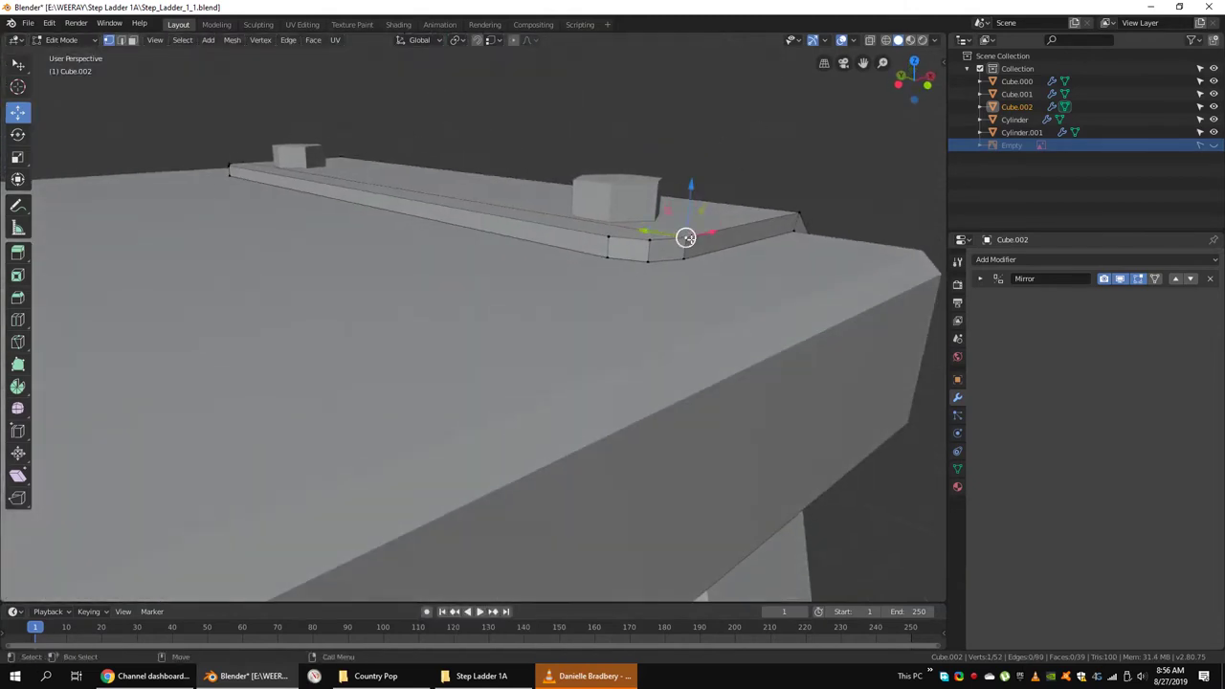
{"action": "middle_click_drag", "start_coordinate": [687, 238], "coordinate": [561, 320]}
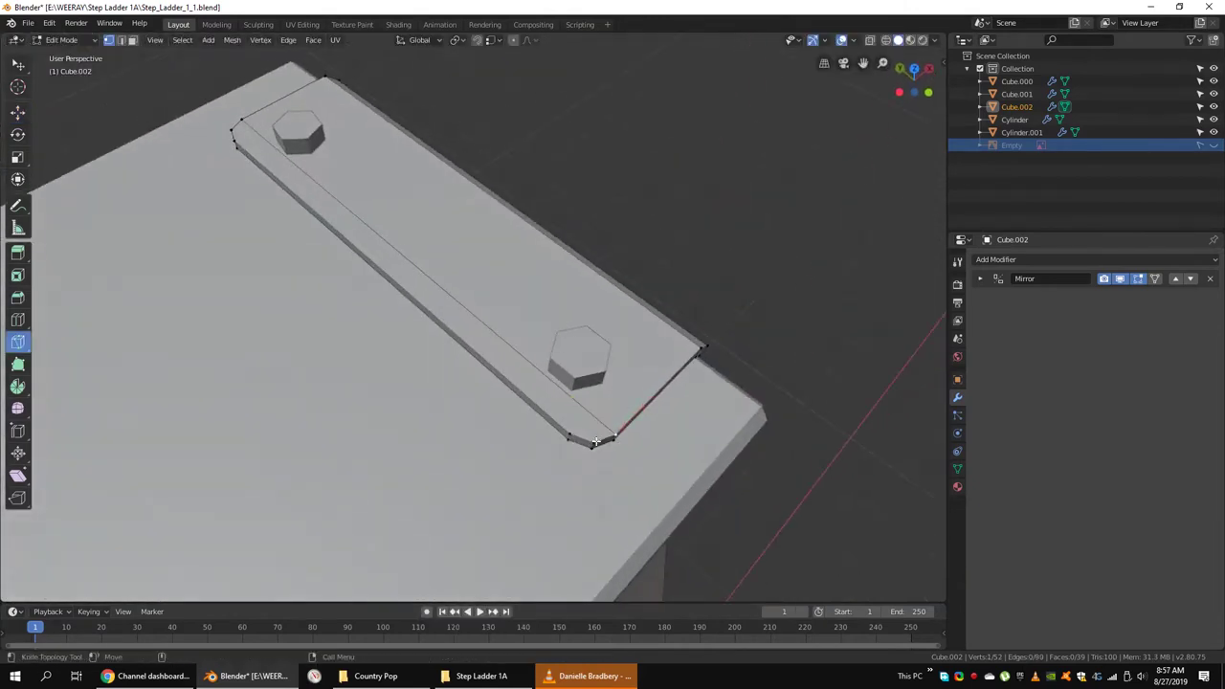
{"action": "key", "text": "Return"}
{"action": "mouse_move", "coordinate": [260, 127]}
{"action": "middle_mouse_down"}
{"action": "mouse_move", "coordinate": [623, 260]}
{"action": "mouse_move", "coordinate": [470, 295]}
{"action": "mouse_move", "coordinate": [286, 375]}
{"action": "middle_mouse_up"}
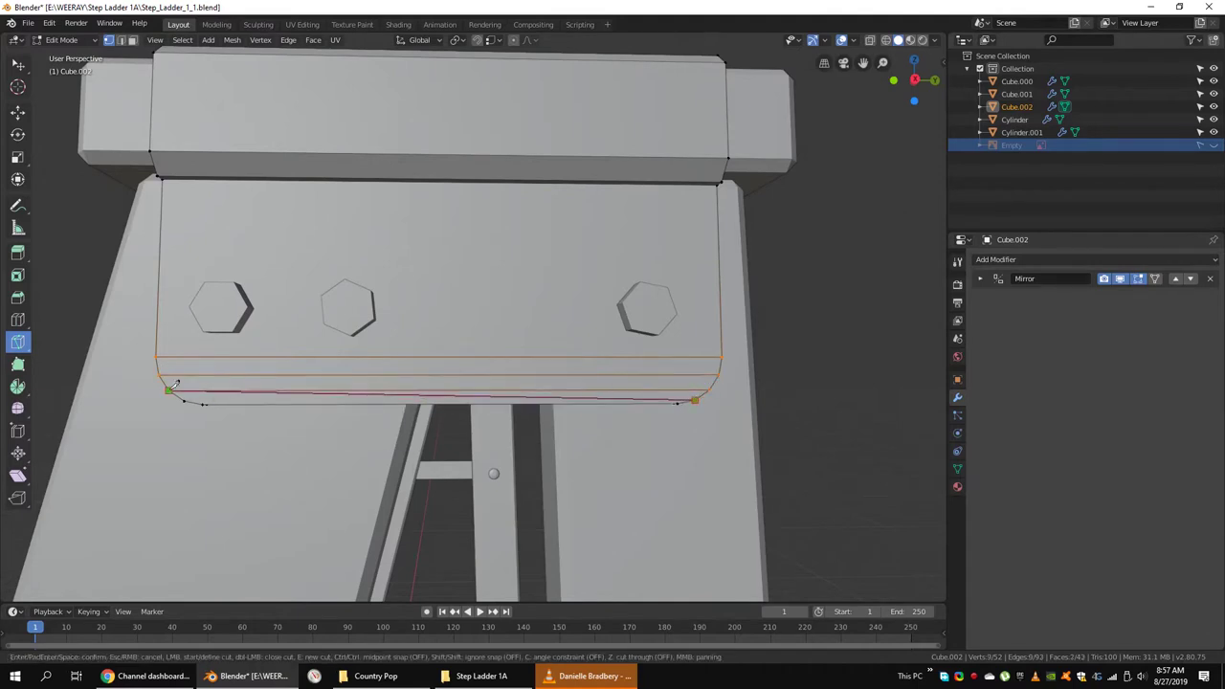
Isolate the Cube.002 plate in local view and knife-cut across its lower bend.
{"action": "key", "text": "Tab"}
{"action": "scroll", "coordinate": [390, 406], "scroll_direction": "down", "scroll_amount": 3}
{"action": "scroll", "coordinate": [546, 405], "scroll_direction": "down", "scroll_amount": 5}
{"action": "middle_click_drag", "start_coordinate": [547, 404], "coordinate": [469, 339]}
{"action": "key", "text": "KP_Divide"}
{"action": "middle_click_drag", "start_coordinate": [479, 289], "coordinate": [482, 350]}
{"action": "key", "text": "Tab"}
{"action": "scroll", "coordinate": [481, 350], "scroll_direction": "up", "scroll_amount": 4}
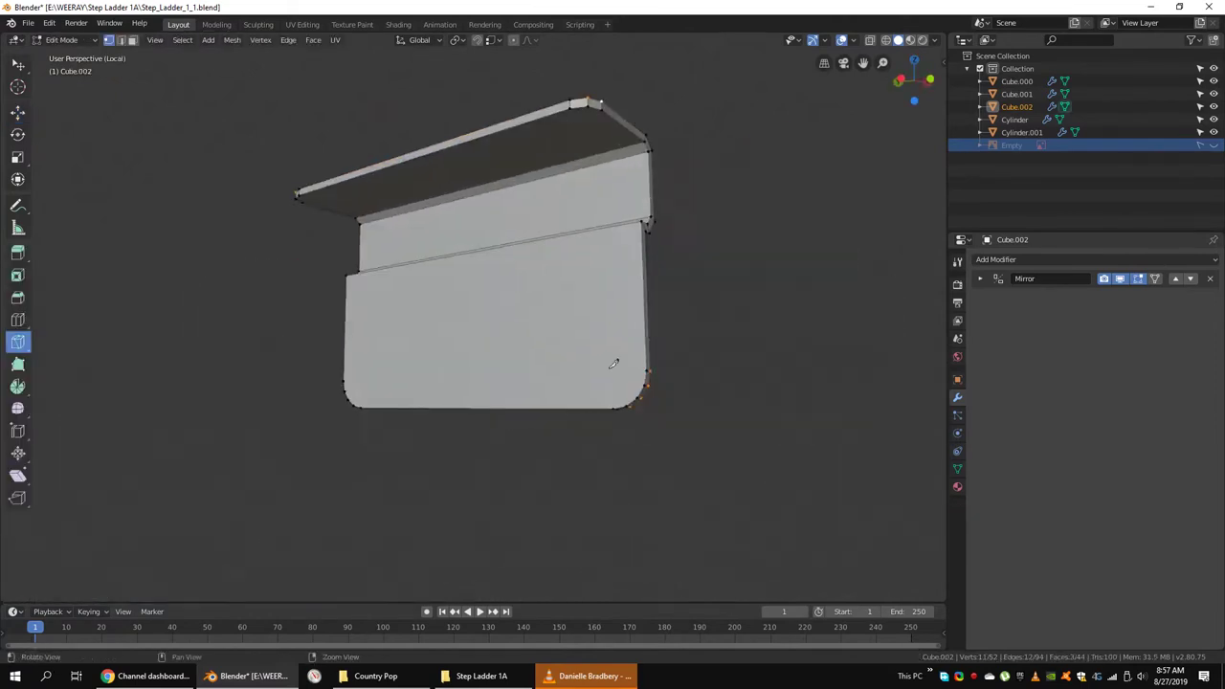
{"action": "key", "text": "k"}
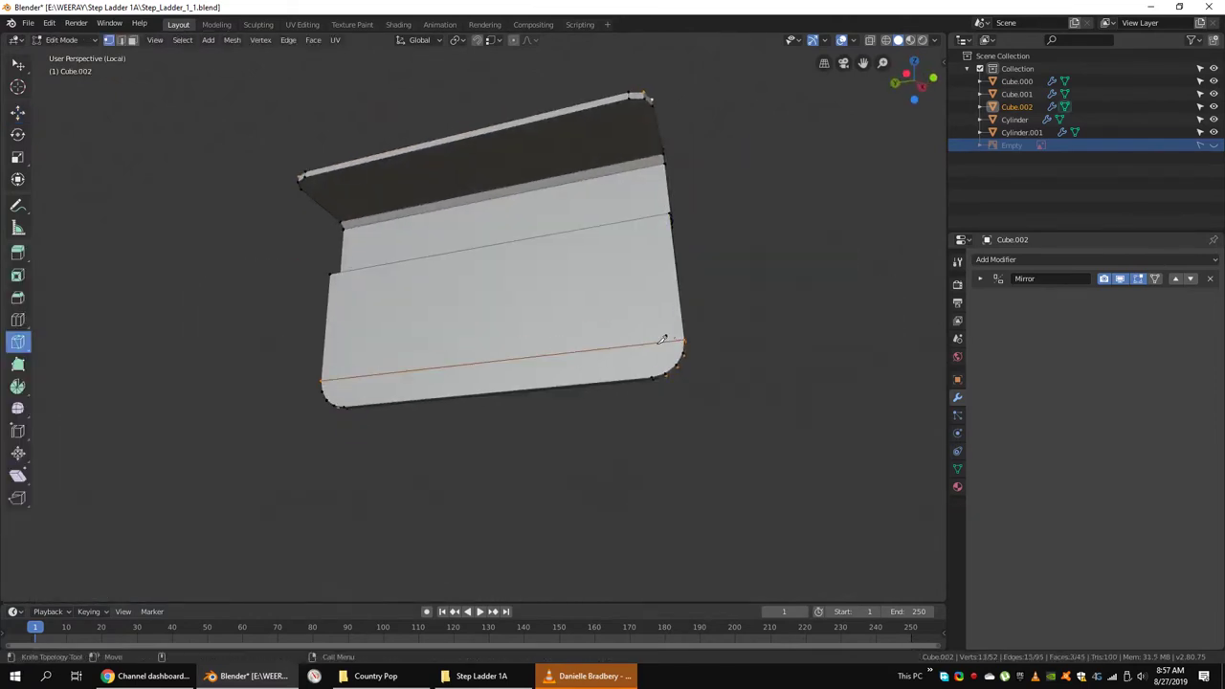
{"action": "key", "text": "Return"}
{"action": "mouse_move", "coordinate": [325, 386]}
{"action": "middle_mouse_down"}
{"action": "mouse_move", "coordinate": [505, 364]}
{"action": "mouse_move", "coordinate": [182, 417]}
{"action": "middle_mouse_up"}
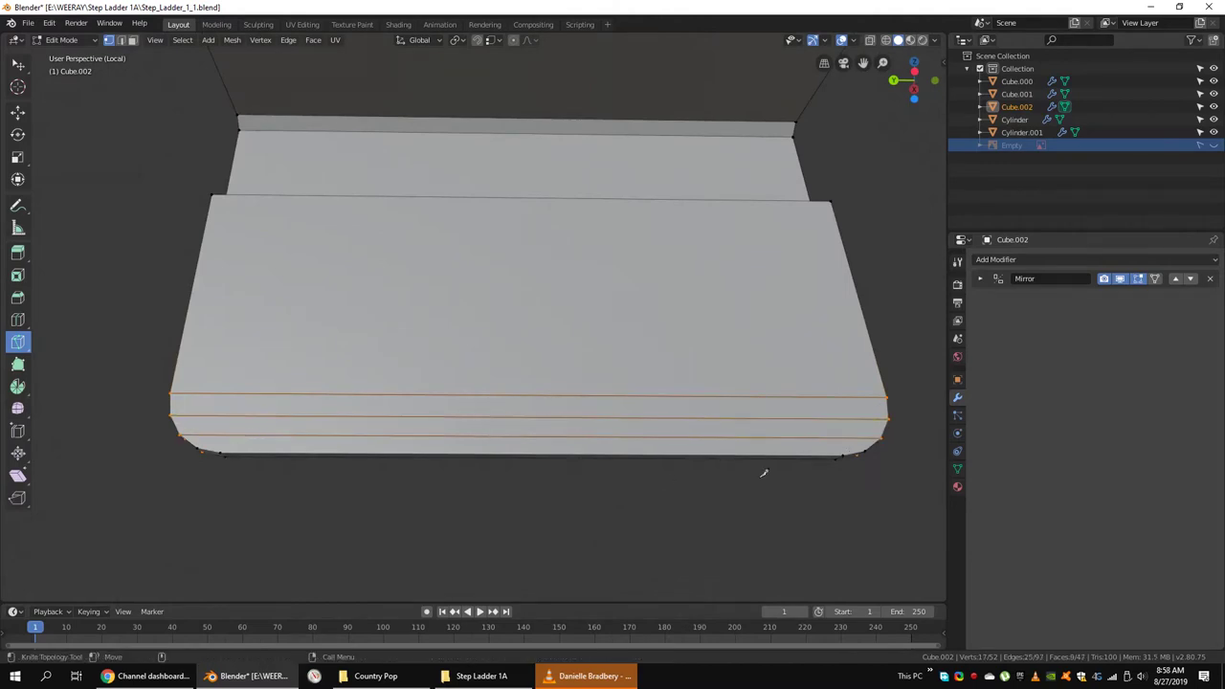
{"action": "mouse_move", "coordinate": [401, 411]}
{"action": "middle_mouse_down"}
{"action": "mouse_move", "coordinate": [473, 466]}
{"action": "mouse_move", "coordinate": [520, 358]}
{"action": "middle_mouse_up"}
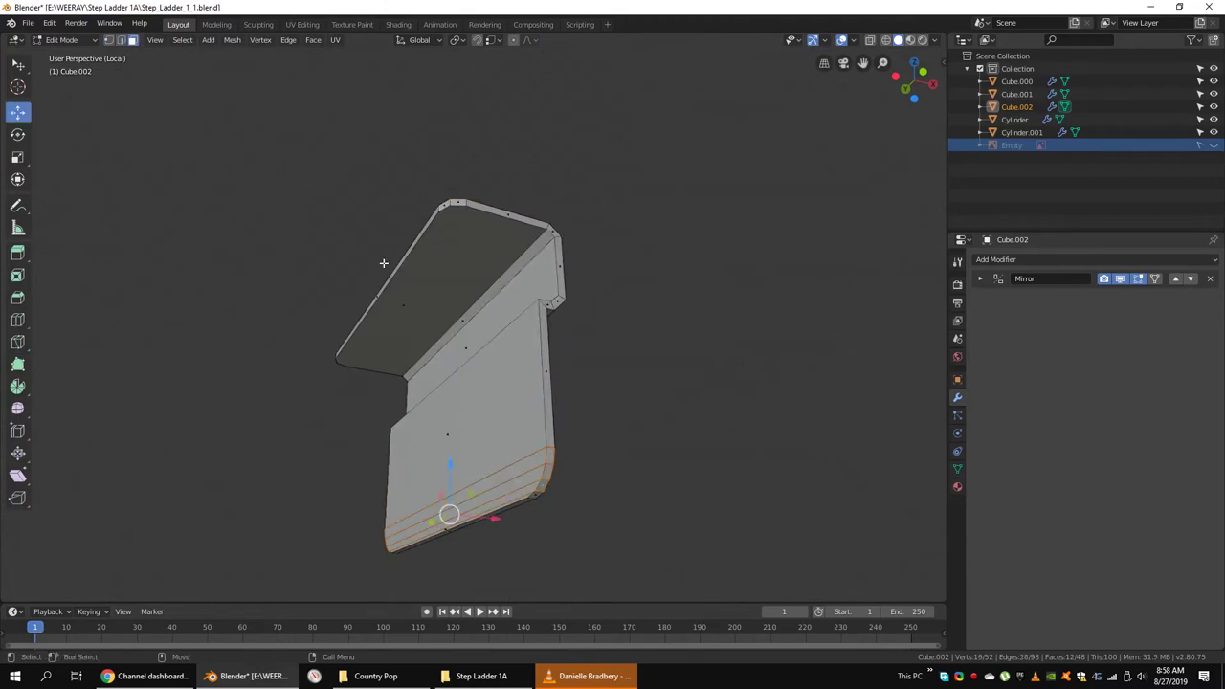
{"action": "mouse_move", "coordinate": [510, 260]}
{"action": "middle_mouse_down"}
{"action": "mouse_move", "coordinate": [577, 268]}
{"action": "mouse_move", "coordinate": [527, 358]}
{"action": "mouse_move", "coordinate": [565, 290]}
{"action": "mouse_move", "coordinate": [548, 294]}
{"action": "middle_mouse_up"}
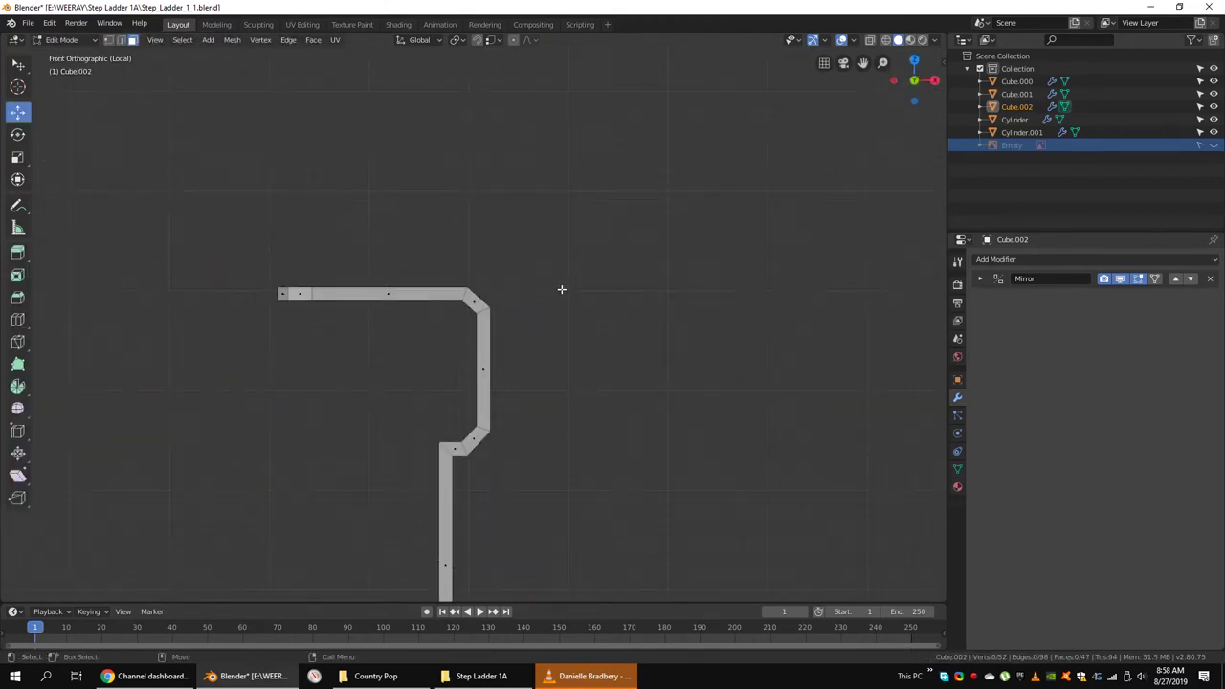
In front X-ray view, move the plate's top-right corner vertex, then save Step_Ladder_1_1.blend.
{"action": "key", "text": "KP_Divide"}
{"action": "key", "text": "KP_1"}
{"action": "key", "text": "1"}
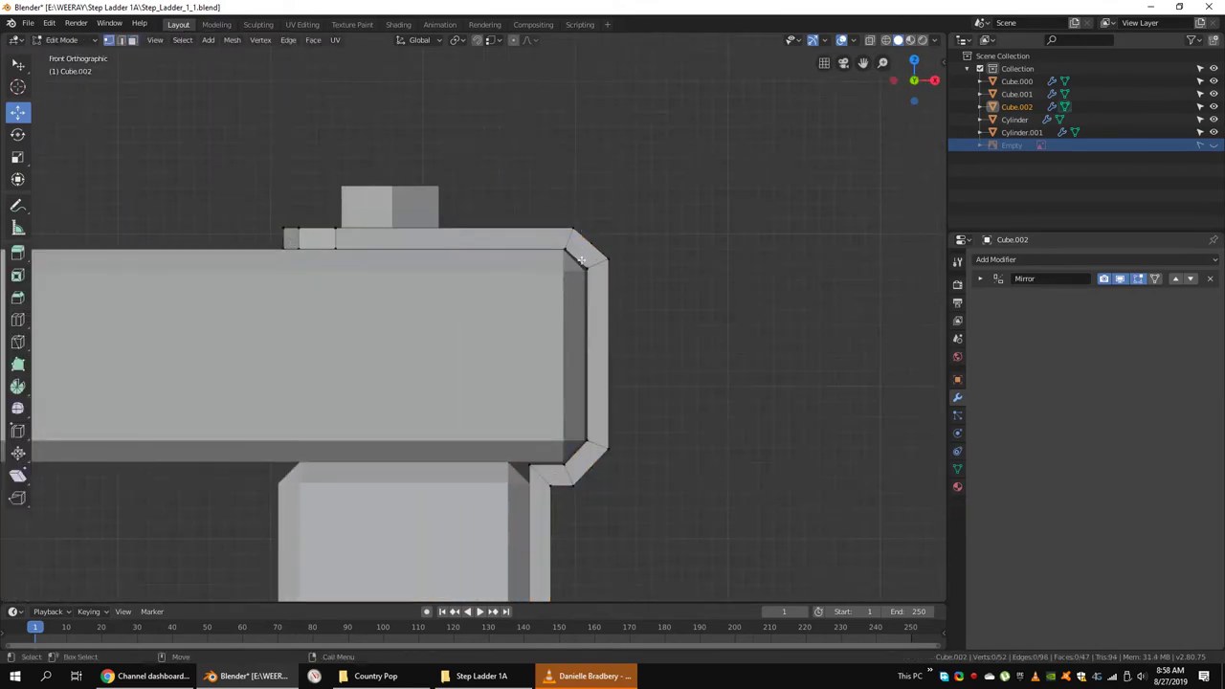
{"action": "key", "text": "alt+z"}
{"action": "left_click", "coordinate": [572, 230]}
{"action": "left_click", "coordinate": [613, 233]}
{"action": "key", "text": "ctrl+l"}
{"action": "mouse_move", "coordinate": [685, 249]}
{"action": "middle_mouse_down"}
{"action": "mouse_move", "coordinate": [581, 368]}
{"action": "mouse_move", "coordinate": [535, 371]}
{"action": "mouse_move", "coordinate": [620, 332]}
{"action": "mouse_move", "coordinate": [530, 342]}
{"action": "mouse_move", "coordinate": [598, 365]}
{"action": "middle_mouse_up"}
{"action": "key", "text": "Tab"}
{"action": "key", "text": "alt+z"}
{"action": "key", "text": "ctrl+s"}
{"action": "scroll", "coordinate": [599, 365], "scroll_direction": "down", "scroll_amount": 3}
Edit the Cylinder.001 pegs mesh in front view with X-ray enabled.
{"action": "middle_click_drag", "start_coordinate": [542, 323], "coordinate": [517, 304]}
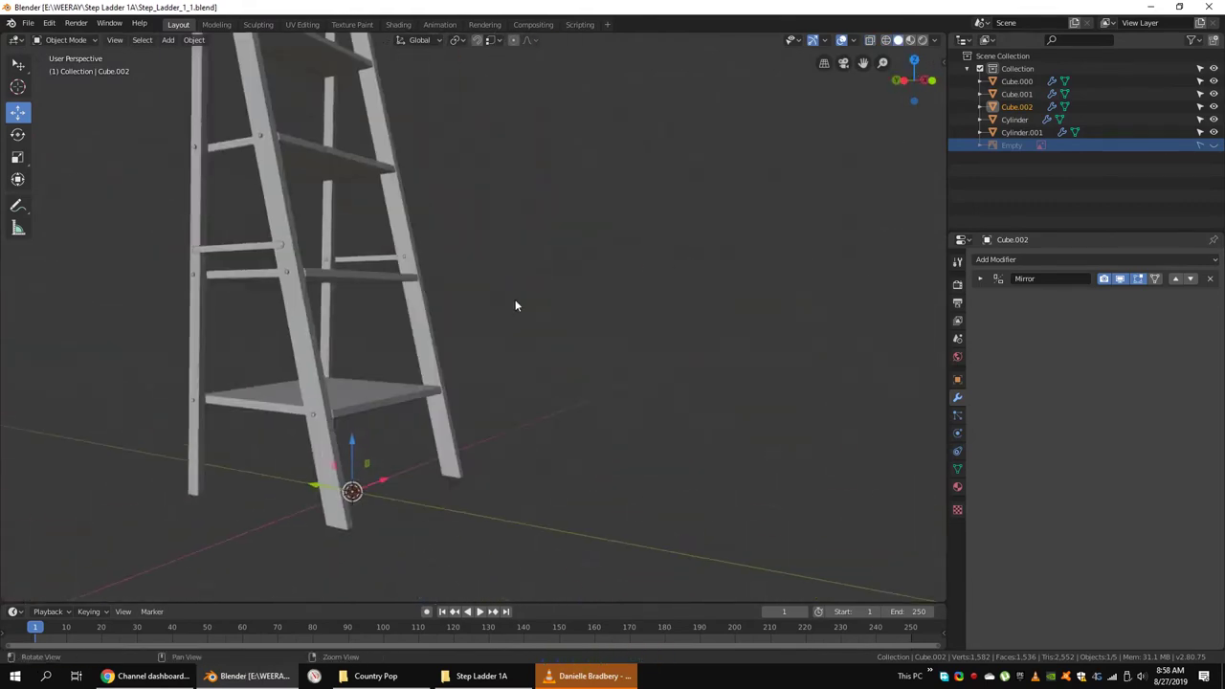
{"action": "left_click", "coordinate": [446, 391]}
{"action": "key", "text": "Tab"}
{"action": "mouse_move", "coordinate": [446, 392]}
{"action": "middle_mouse_down"}
{"action": "mouse_move", "coordinate": [471, 306]}
{"action": "mouse_move", "coordinate": [437, 410]}
{"action": "mouse_move", "coordinate": [265, 372]}
{"action": "mouse_move", "coordinate": [546, 361]}
{"action": "mouse_move", "coordinate": [514, 392]}
{"action": "middle_mouse_up"}
{"action": "key", "text": "Tab"}
{"action": "left_click", "coordinate": [510, 451]}
{"action": "key", "text": "Tab"}
{"action": "key", "text": "KP_1"}
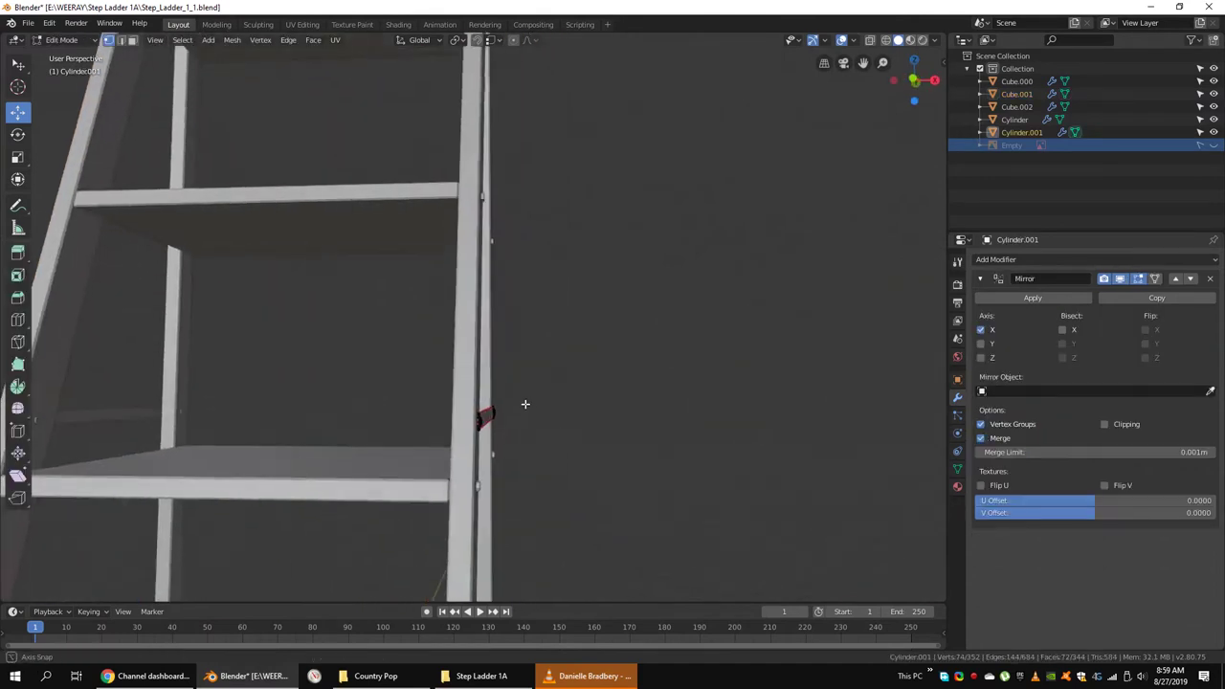
{"action": "key", "text": "alt+z"}
Shift the right-side peg vertices 0.0135 m along X from the top view.
{"action": "scroll", "coordinate": [535, 412], "scroll_direction": "up", "scroll_amount": 3}
{"action": "left_click_drag", "start_coordinate": [478, 335], "coordinate": [437, 438]}
{"action": "scroll", "coordinate": [505, 386], "scroll_direction": "down", "scroll_amount": 5}
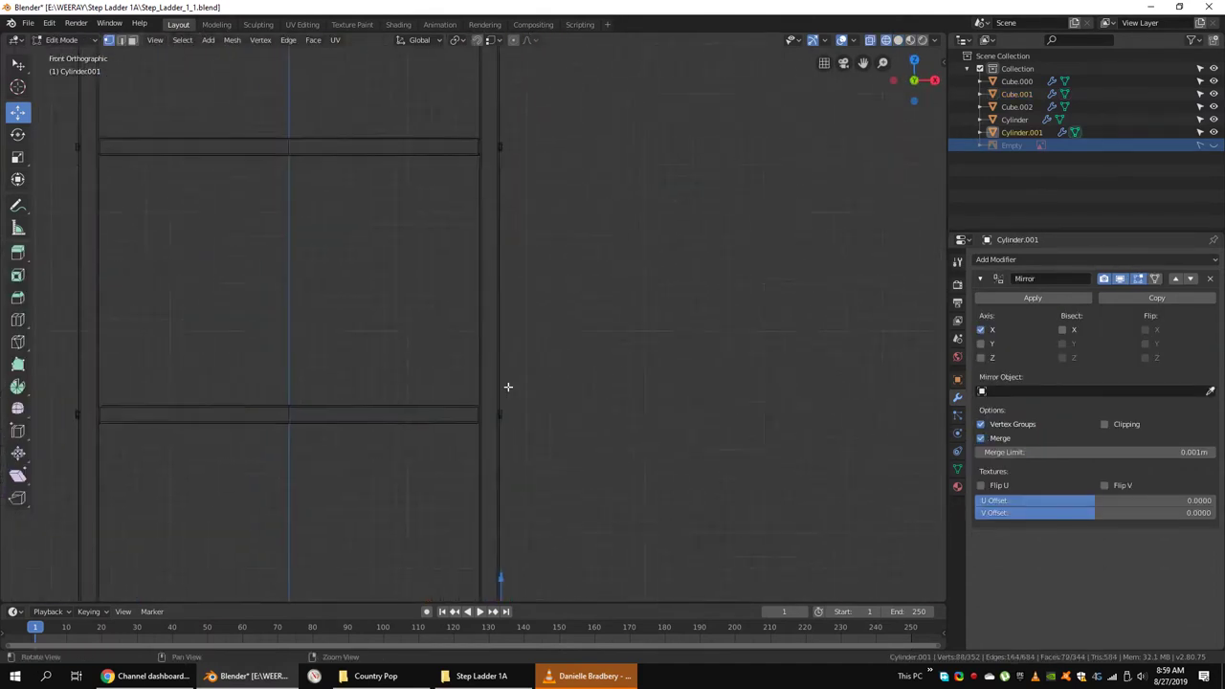
{"action": "scroll", "coordinate": [514, 290], "scroll_direction": "up", "scroll_amount": 5}
{"action": "scroll", "coordinate": [568, 470], "scroll_direction": "down", "scroll_amount": 3}
{"action": "scroll", "coordinate": [602, 287], "scroll_direction": "up", "scroll_amount": 5}
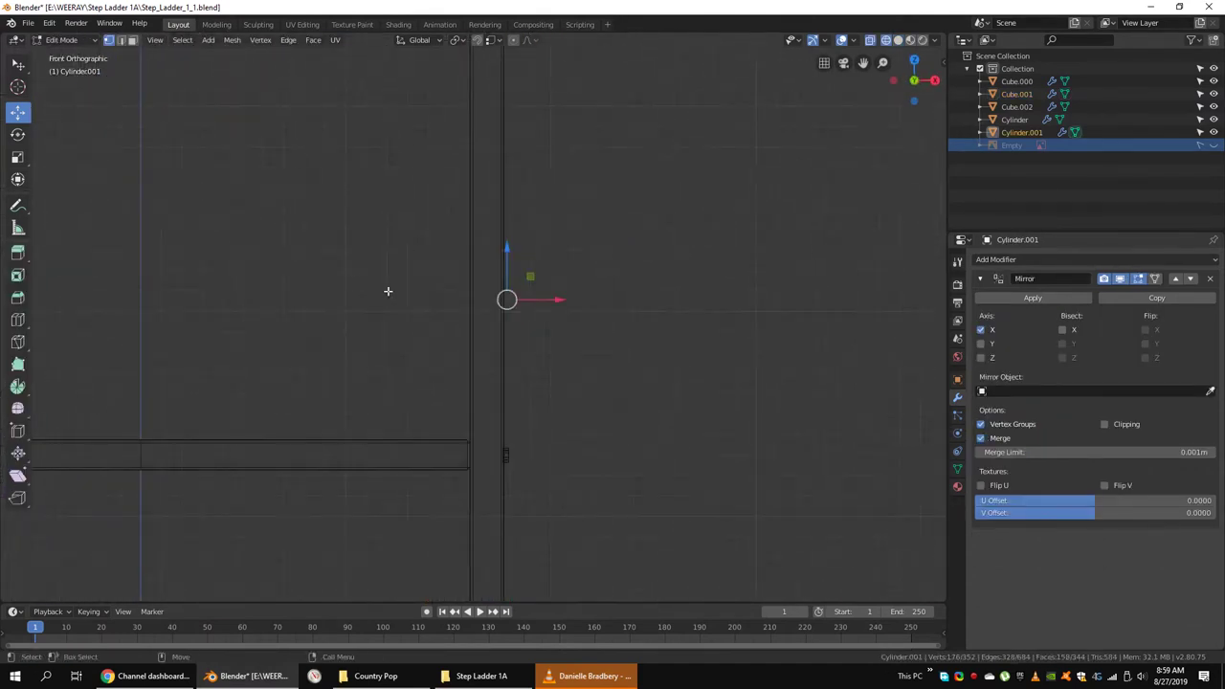
{"action": "key", "text": "KP_7"}
{"action": "key", "text": "g"}
{"action": "key", "text": "x"}
{"action": "left_click", "coordinate": [593, 258]}
{"action": "mouse_move", "coordinate": [594, 258]}
{"action": "middle_mouse_down"}
{"action": "mouse_move", "coordinate": [546, 322]}
{"action": "mouse_move", "coordinate": [467, 332]}
{"action": "middle_mouse_up"}
Return to Object Mode, save Step_Ladder_1_1.blend, and open Save As.
{"action": "key", "text": "shift+z"}
{"action": "key", "text": "Tab"}
{"action": "scroll", "coordinate": [572, 341], "scroll_direction": "up", "scroll_amount": 4}
{"action": "scroll", "coordinate": [467, 332], "scroll_direction": "down", "scroll_amount": 6}
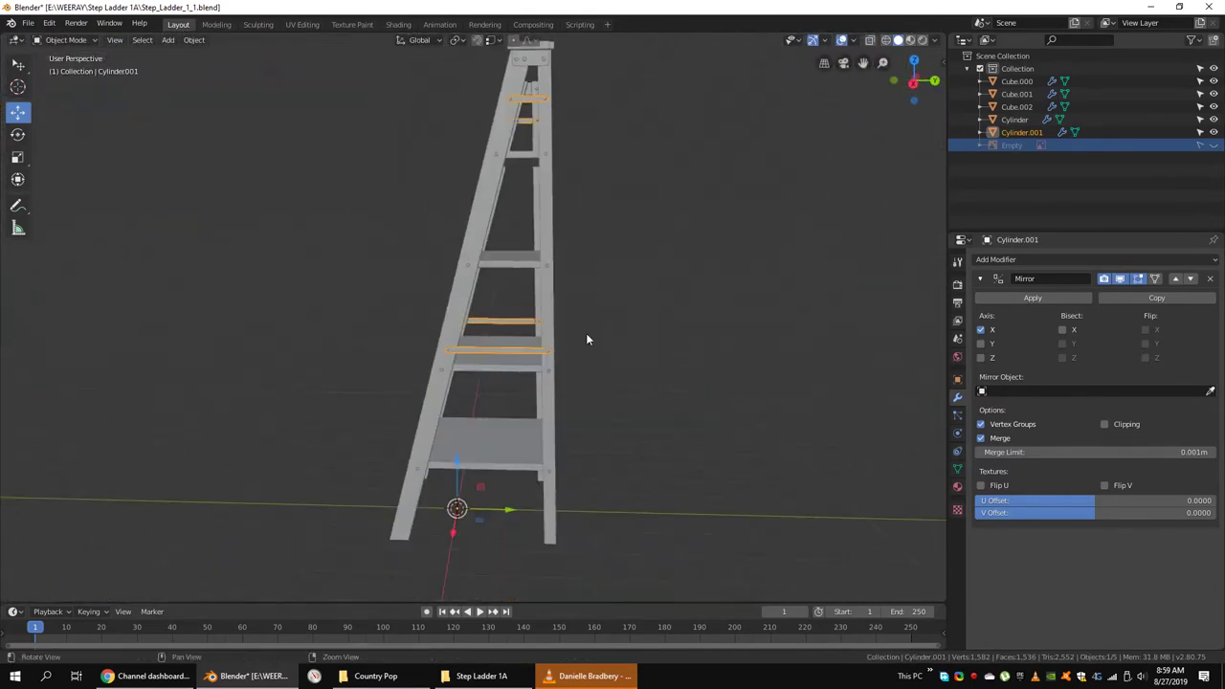
{"action": "middle_click_drag", "start_coordinate": [586, 333], "coordinate": [609, 351]}
{"action": "key", "text": "ctrl+s"}
{"action": "left_click", "coordinate": [28, 22]}
{"action": "left_click", "coordinate": [43, 119]}
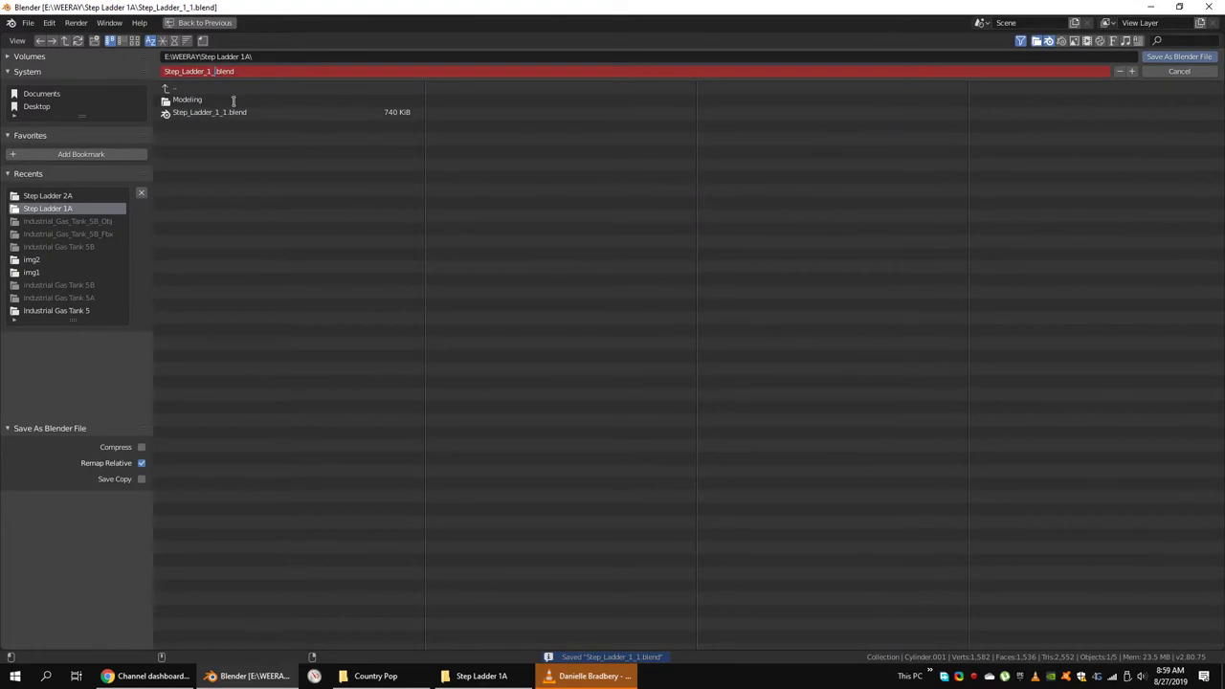
Save as Step_Ladder_1_2.blend and delete the Empty object.
{"action": "left_click", "coordinate": [1179, 57]}
{"action": "scroll", "coordinate": [583, 393], "scroll_direction": "up", "scroll_amount": 3}
{"action": "middle_click_drag", "start_coordinate": [534, 253], "coordinate": [523, 345]}
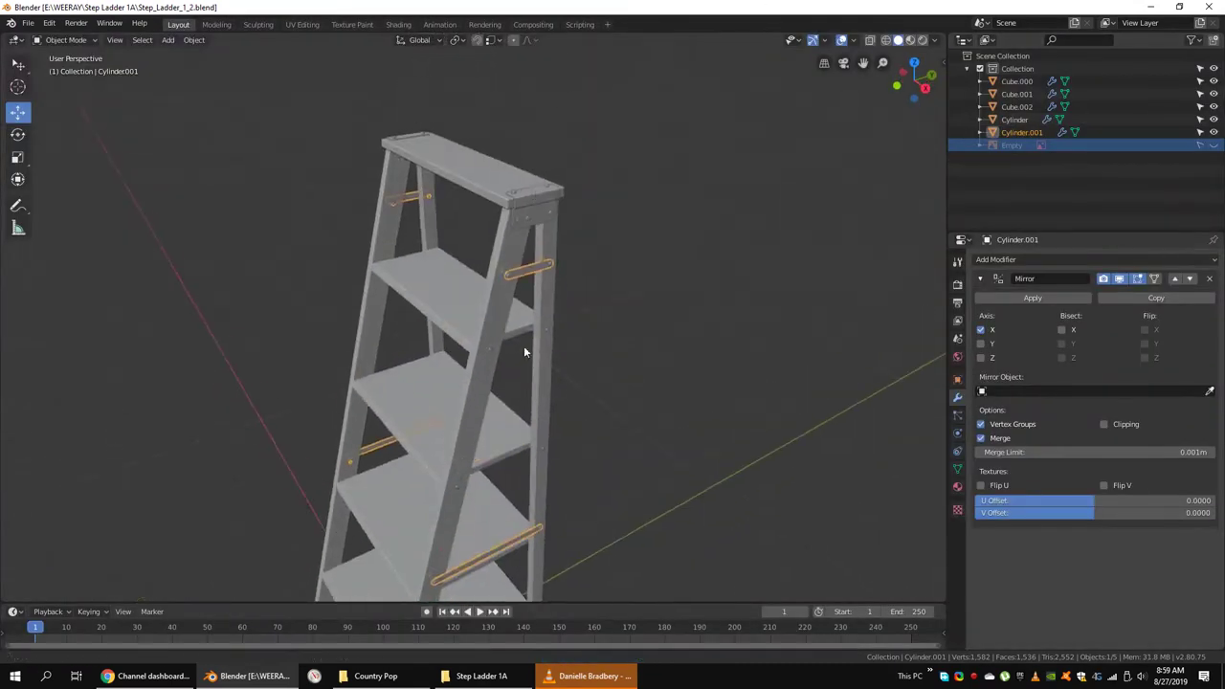
{"action": "left_click", "coordinate": [535, 205]}
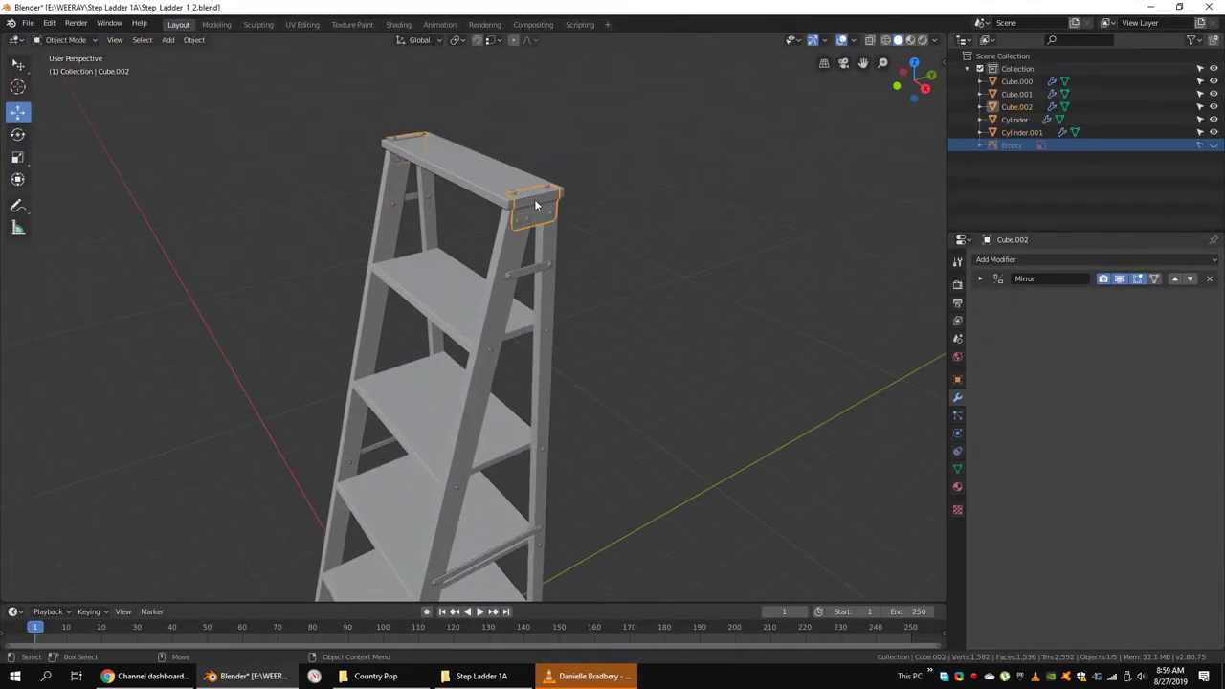
{"action": "left_click", "coordinate": [1011, 145]}
{"action": "scroll", "coordinate": [642, 194], "scroll_direction": "down", "scroll_amount": 4}
{"action": "key", "text": "Delete"}
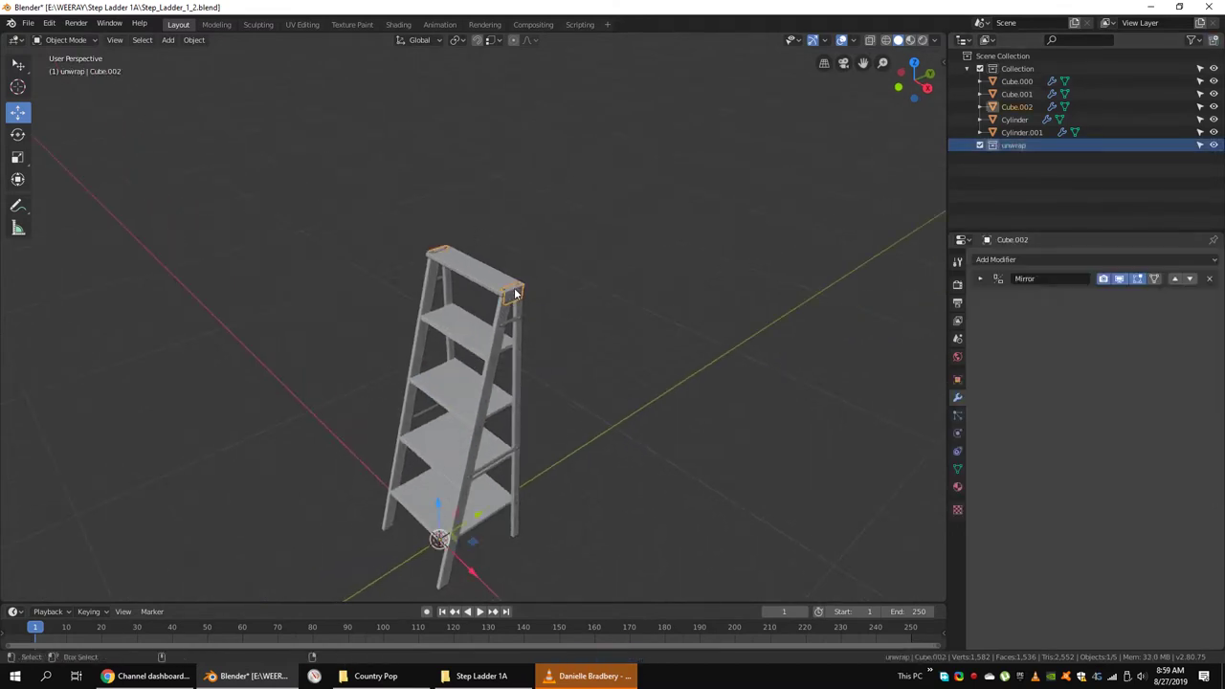
Isolate the Cube.002 bracket, inspect its mesh and Mirror modifier, then return to Object Mode.
{"action": "key", "text": "KP_Divide"}
{"action": "key", "text": "Tab"}
{"action": "mouse_move", "coordinate": [634, 367]}
{"action": "middle_mouse_down"}
{"action": "mouse_move", "coordinate": [669, 383]}
{"action": "mouse_move", "coordinate": [612, 345]}
{"action": "middle_mouse_up"}
{"action": "left_click", "coordinate": [979, 279]}
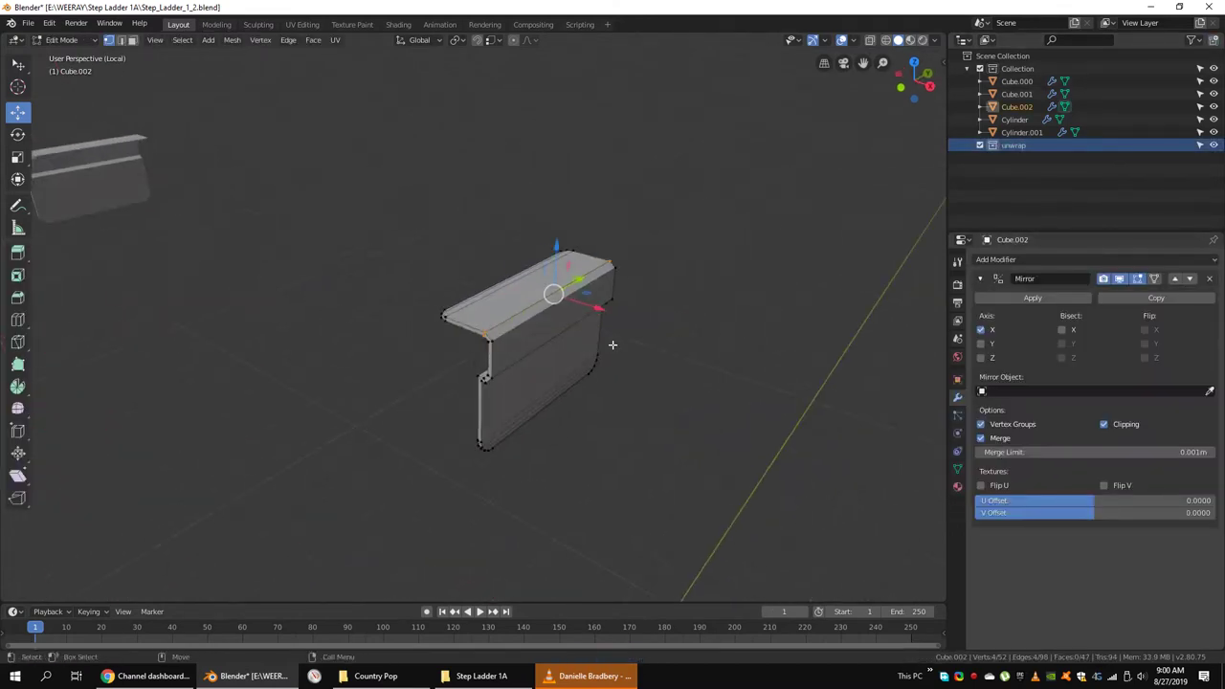
{"action": "scroll", "coordinate": [464, 323], "scroll_direction": "up", "scroll_amount": 3}
{"action": "scroll", "coordinate": [555, 227], "scroll_direction": "down", "scroll_amount": 3}
{"action": "key", "text": "ctrl+l"}
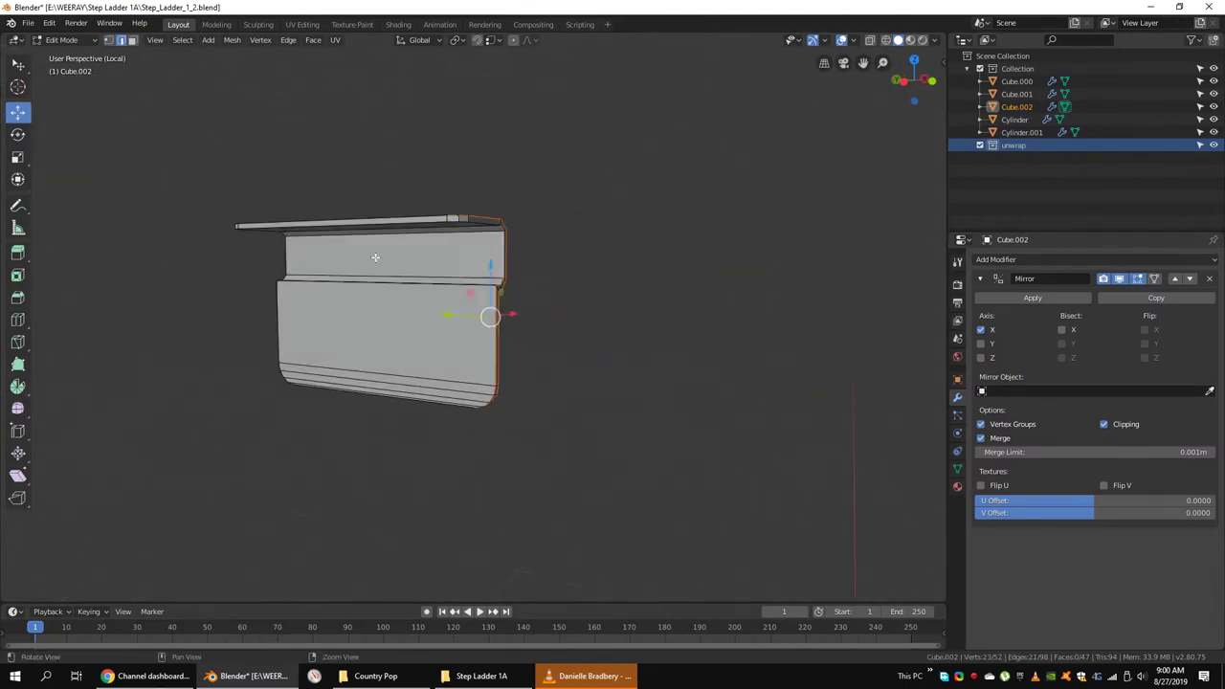
{"action": "mouse_move", "coordinate": [555, 227]}
{"action": "middle_mouse_down"}
{"action": "mouse_move", "coordinate": [508, 416]}
{"action": "mouse_move", "coordinate": [519, 498]}
{"action": "mouse_move", "coordinate": [604, 366]}
{"action": "mouse_move", "coordinate": [635, 377]}
{"action": "mouse_move", "coordinate": [421, 301]}
{"action": "mouse_move", "coordinate": [546, 325]}
{"action": "middle_mouse_up"}
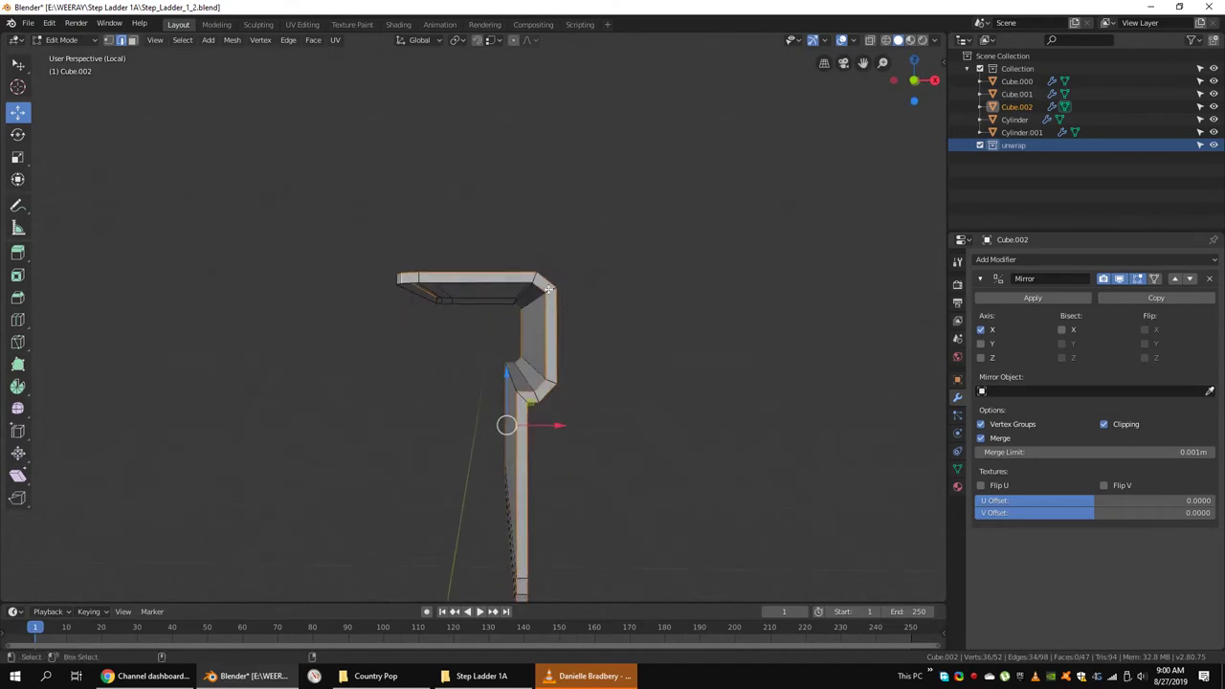
{"action": "mouse_move", "coordinate": [559, 412]}
{"action": "middle_mouse_down"}
{"action": "mouse_move", "coordinate": [632, 364]}
{"action": "mouse_move", "coordinate": [553, 345]}
{"action": "middle_mouse_up"}
{"action": "scroll", "coordinate": [659, 353], "scroll_direction": "up", "scroll_amount": 3}
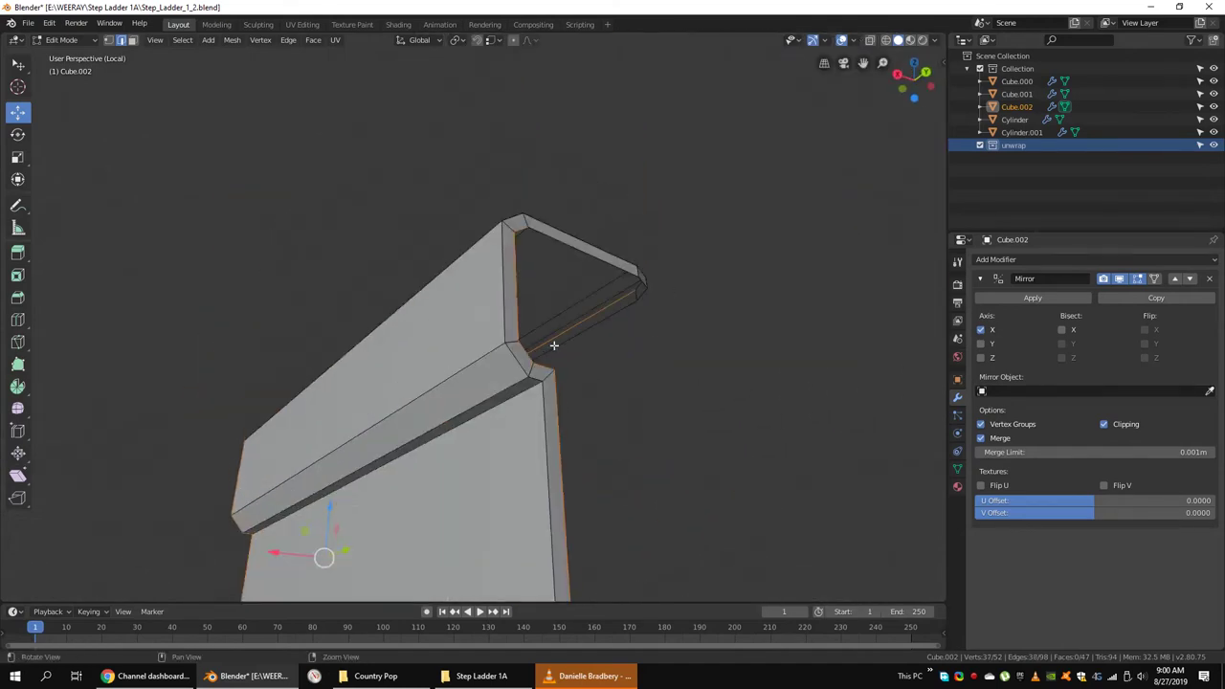
{"action": "mouse_move", "coordinate": [692, 250]}
{"action": "middle_mouse_down"}
{"action": "mouse_move", "coordinate": [373, 379]}
{"action": "mouse_move", "coordinate": [450, 396]}
{"action": "middle_mouse_up"}
{"action": "right_click", "coordinate": [450, 397]}
{"action": "key", "text": "Tab"}
Isolate the right top piece Cube.002 in local view in UV Editing and enter Edit Mode.
{"action": "left_click", "coordinate": [301, 24]}
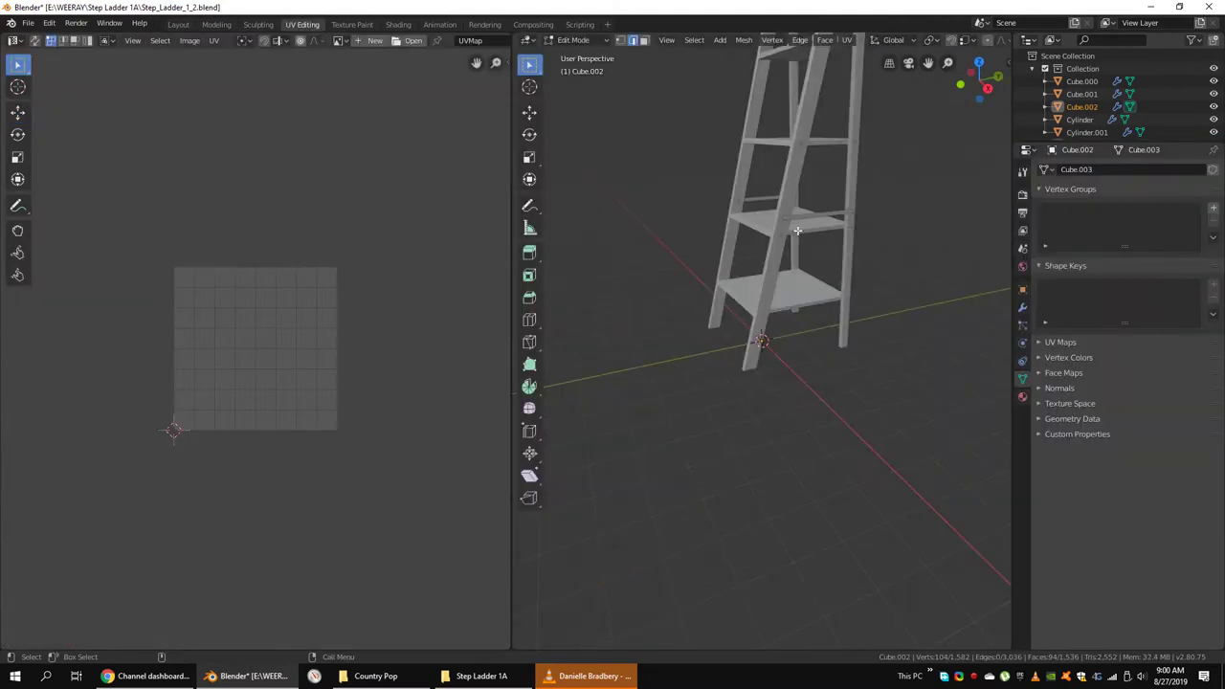
{"action": "key", "text": "KP_Divide"}
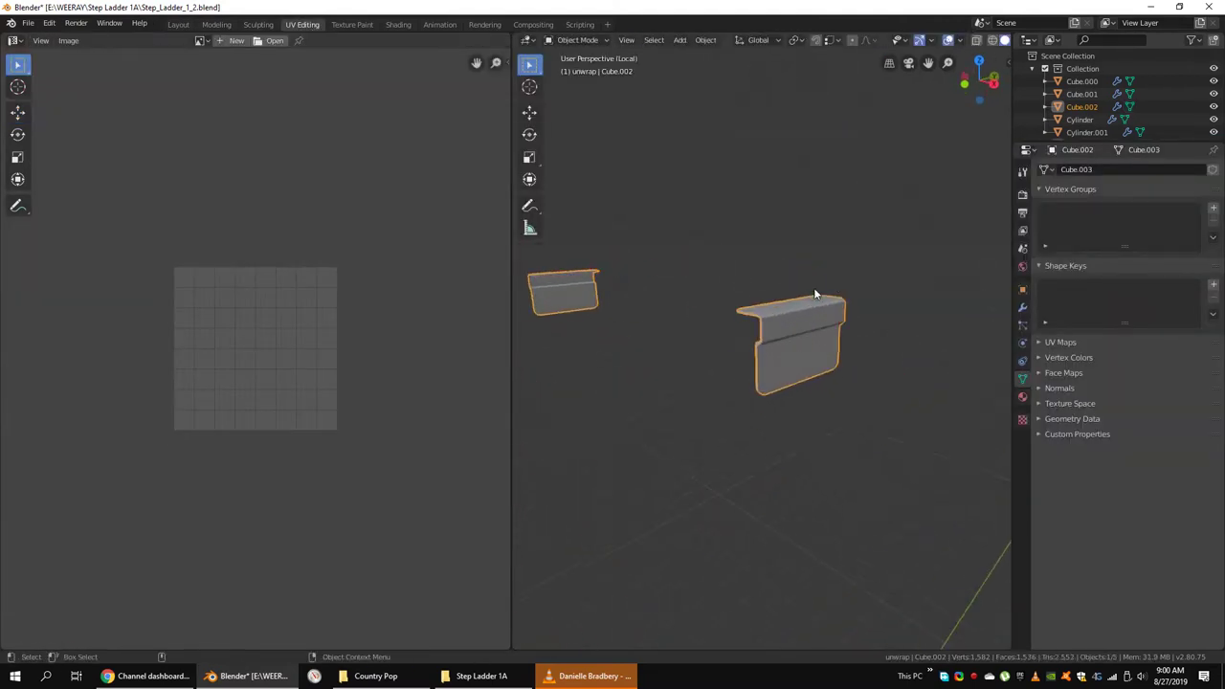
{"action": "left_click", "coordinate": [814, 294]}
{"action": "key", "text": "Tab"}
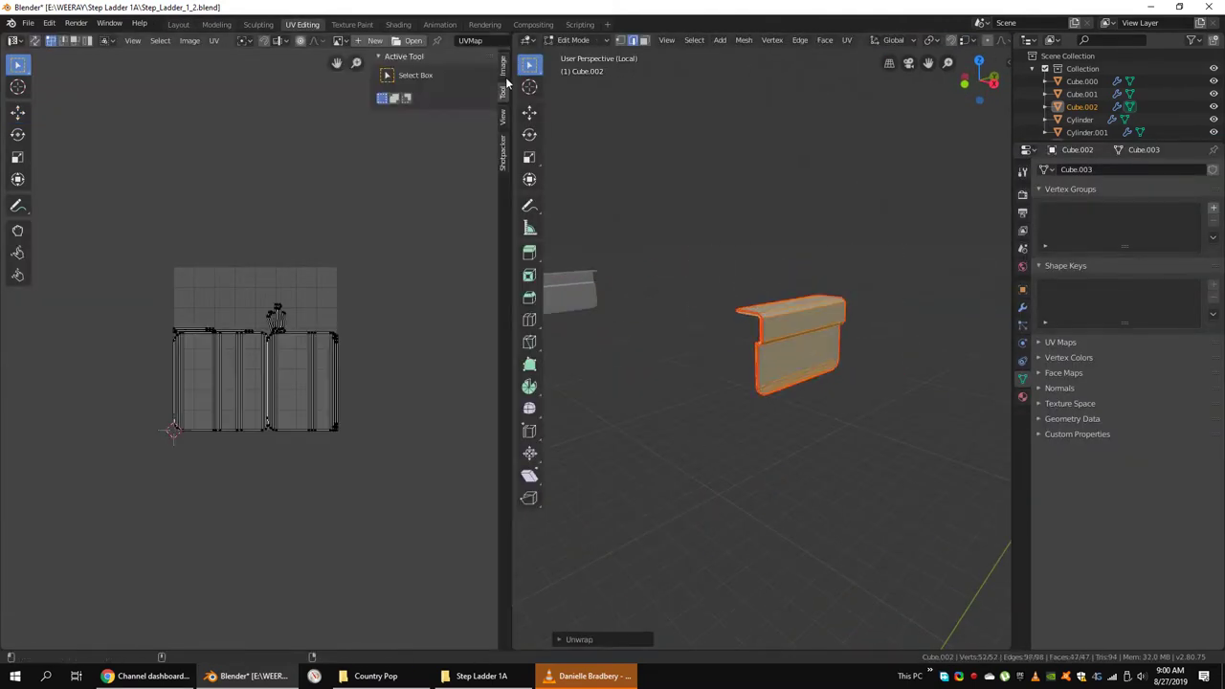
Show UV stretching and re-unwrap Cube.002 with the Conformal method.
{"action": "left_click", "coordinate": [387, 95]}
{"action": "left_click", "coordinate": [398, 190]}
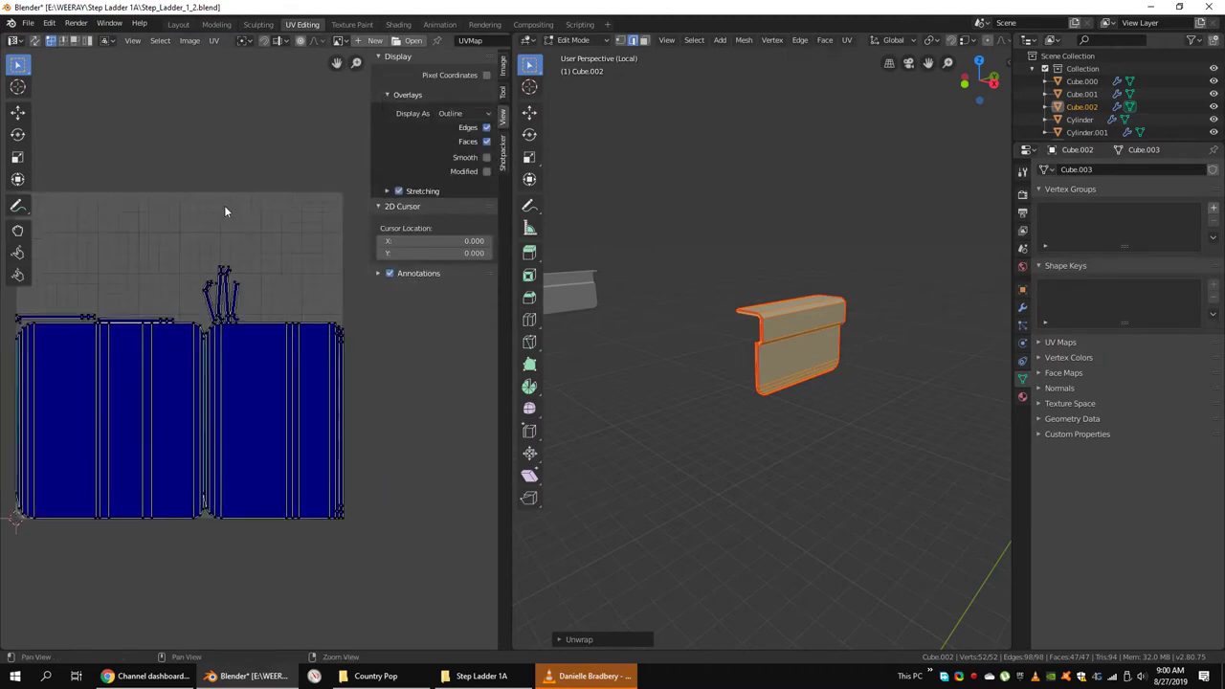
{"action": "scroll", "coordinate": [295, 300], "scroll_direction": "up", "scroll_amount": 6}
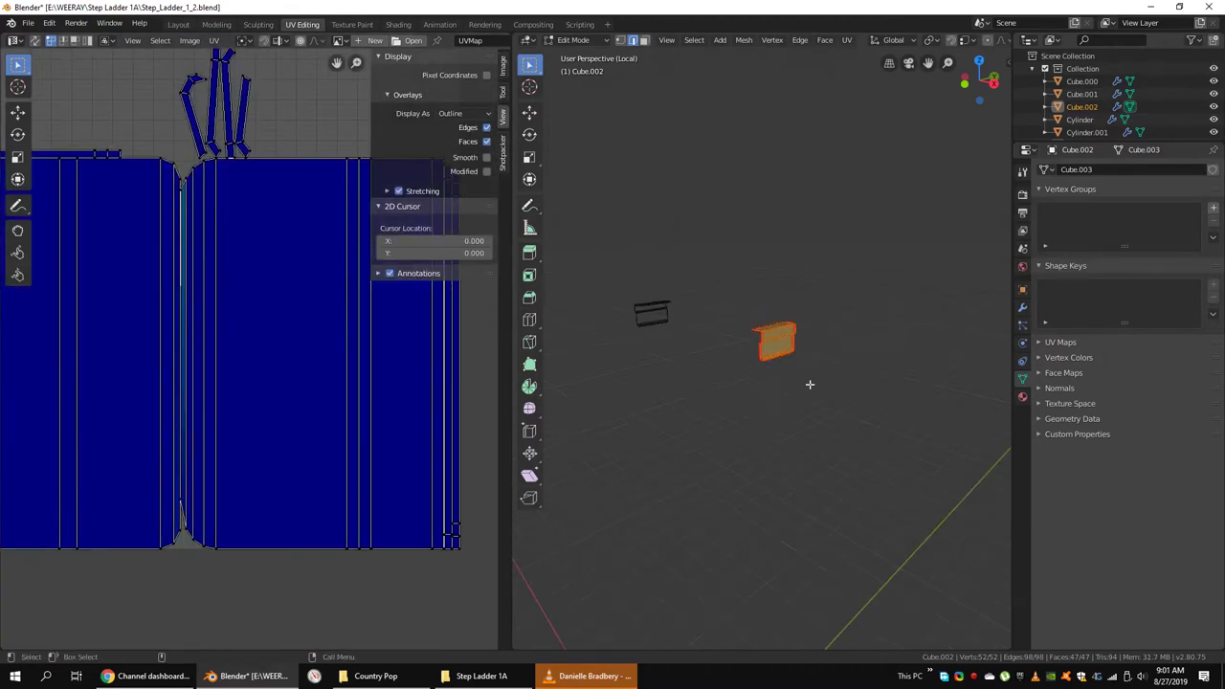
{"action": "left_click", "coordinate": [662, 609]}
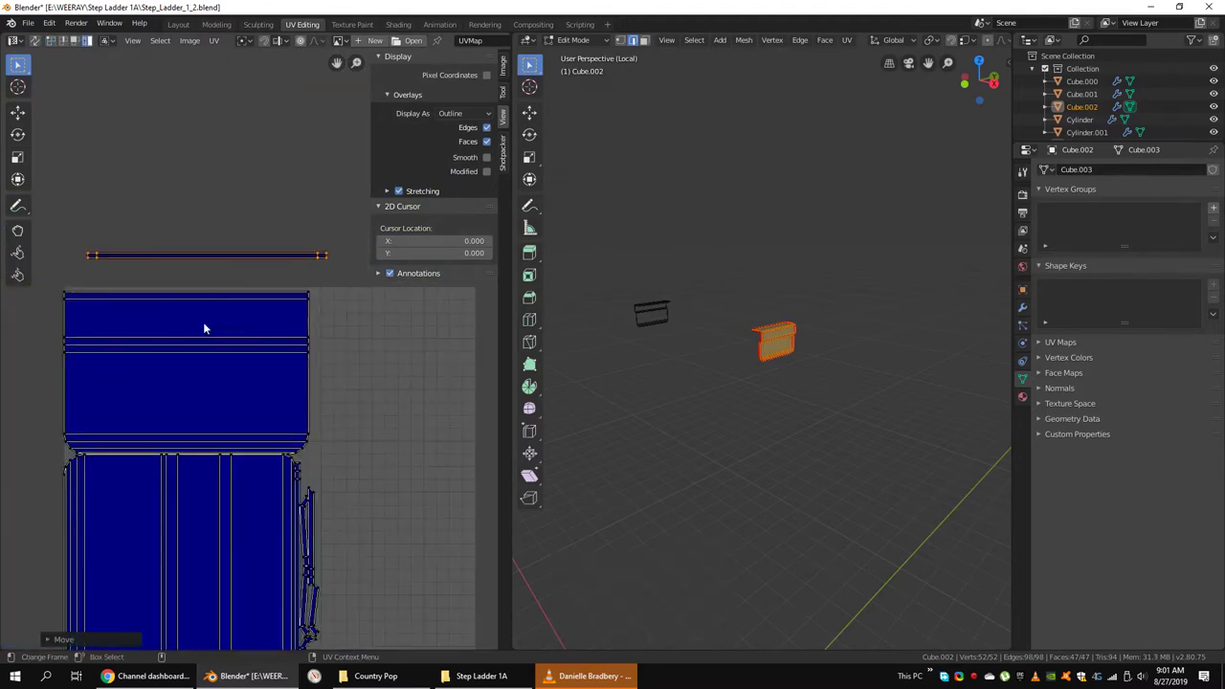
{"action": "scroll", "coordinate": [290, 319], "scroll_direction": "up", "scroll_amount": 4}
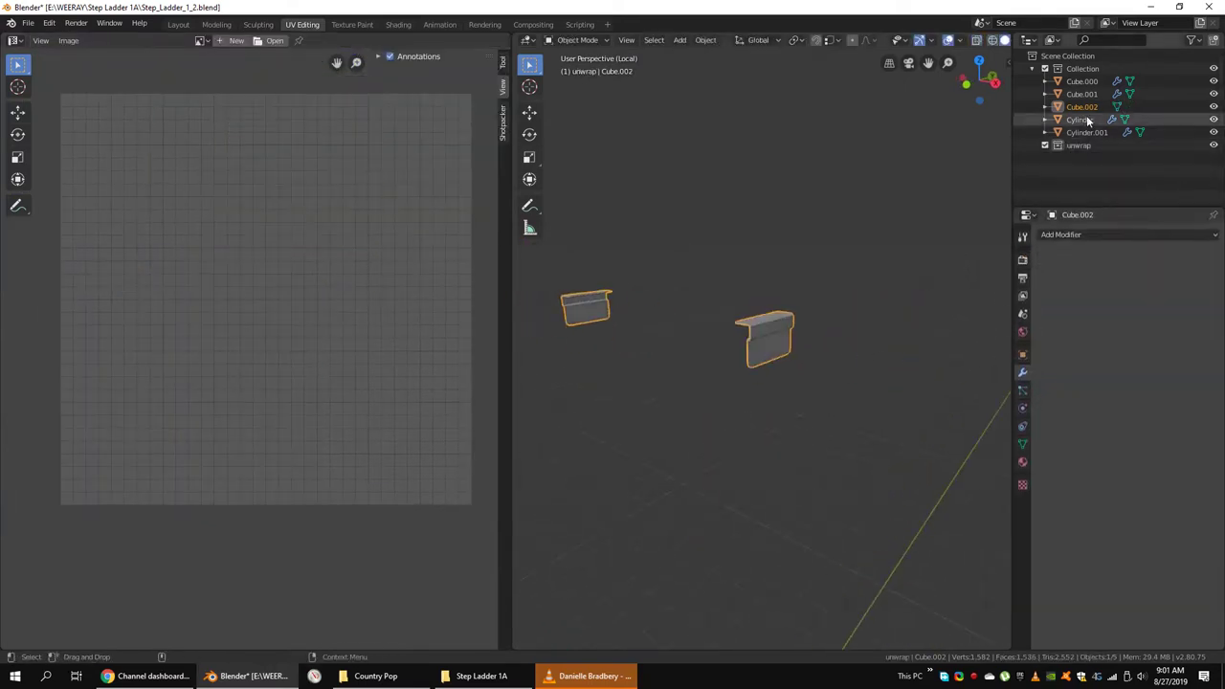
Select the top board Cube.000, frame it and apply its Bevel modifier.
{"action": "key", "text": "KP_Divide"}
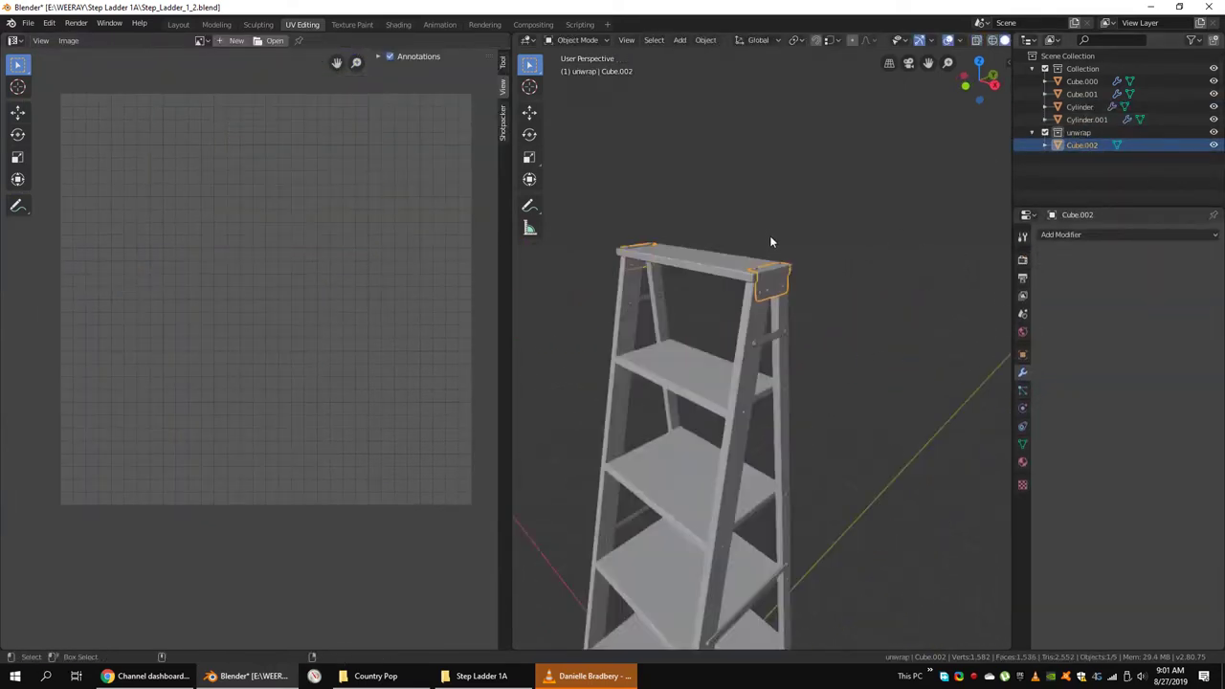
{"action": "left_click", "coordinate": [1081, 82]}
{"action": "key", "text": "KP_Decimal"}
{"action": "left_click", "coordinate": [1096, 273]}
Mark the top board's corner edges as seams.
{"action": "key", "text": "Tab"}
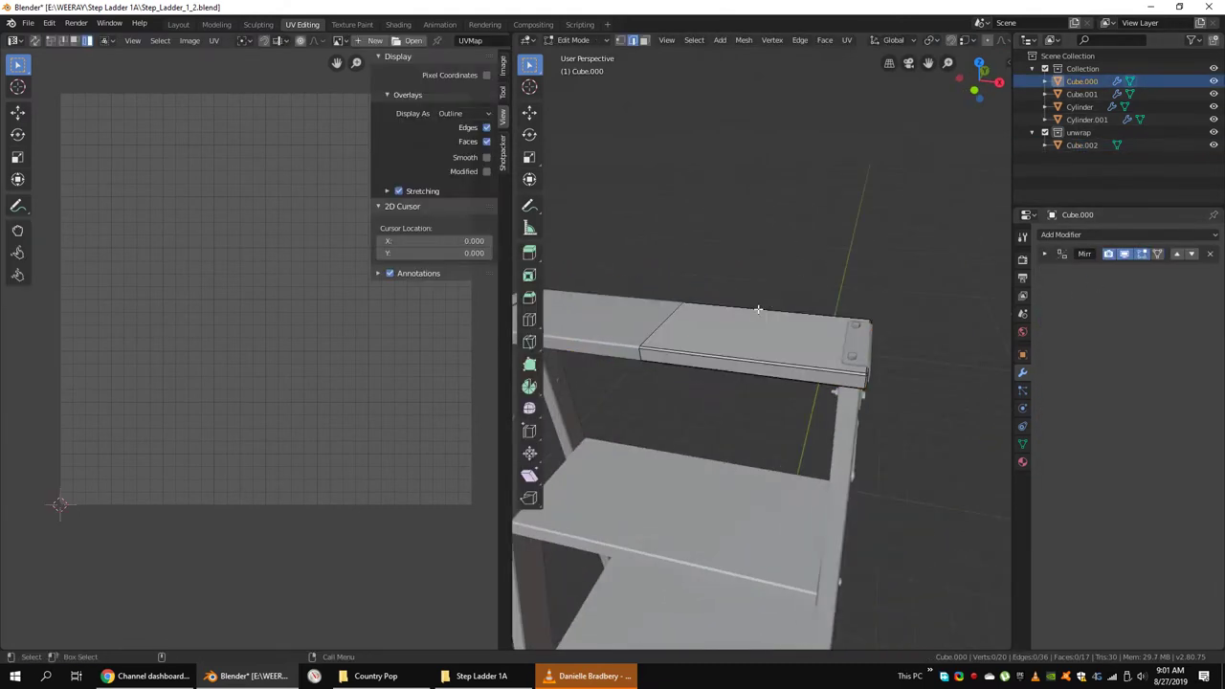
{"action": "key", "text": "a"}
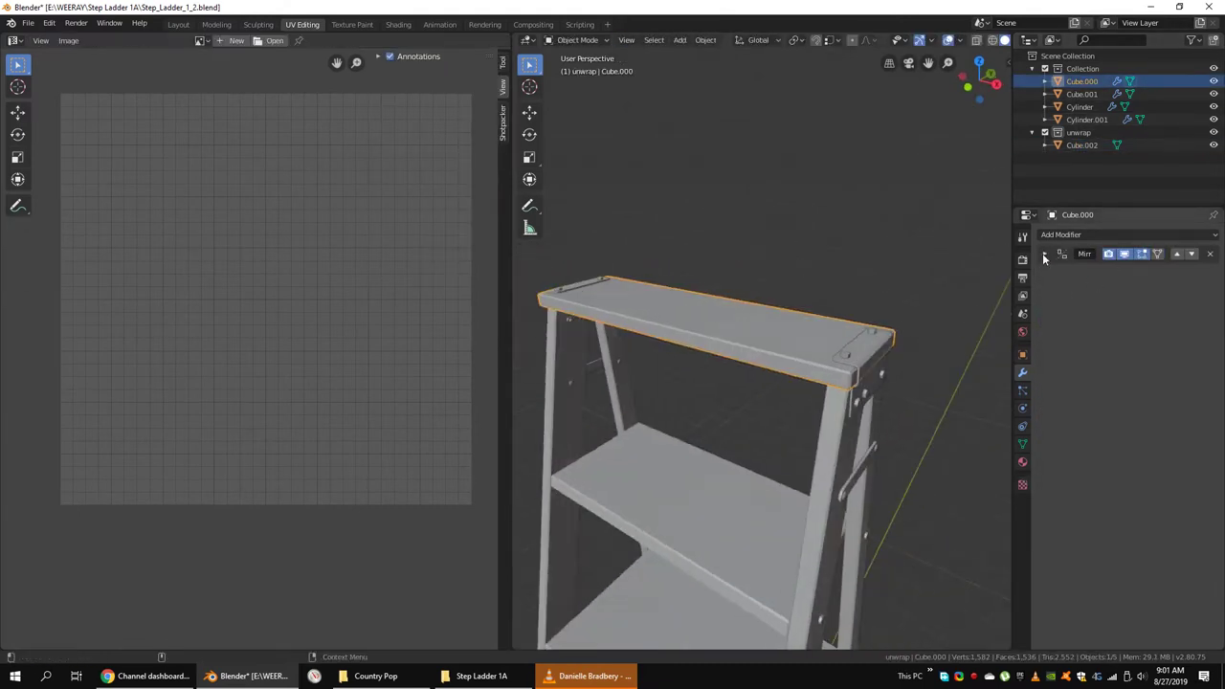
{"action": "key", "text": "alt+a"}
{"action": "mouse_move", "coordinate": [719, 319]}
{"action": "middle_mouse_down"}
{"action": "mouse_move", "coordinate": [825, 360]}
{"action": "mouse_move", "coordinate": [731, 361]}
{"action": "mouse_move", "coordinate": [725, 319]}
{"action": "middle_mouse_up"}
{"action": "left_click", "coordinate": [825, 360], "text": "alt"}
{"action": "key", "text": "shift+space"}
{"action": "key", "text": "g"}
{"action": "key", "text": "ctrl+e"}
{"action": "left_click", "coordinate": [828, 322]}
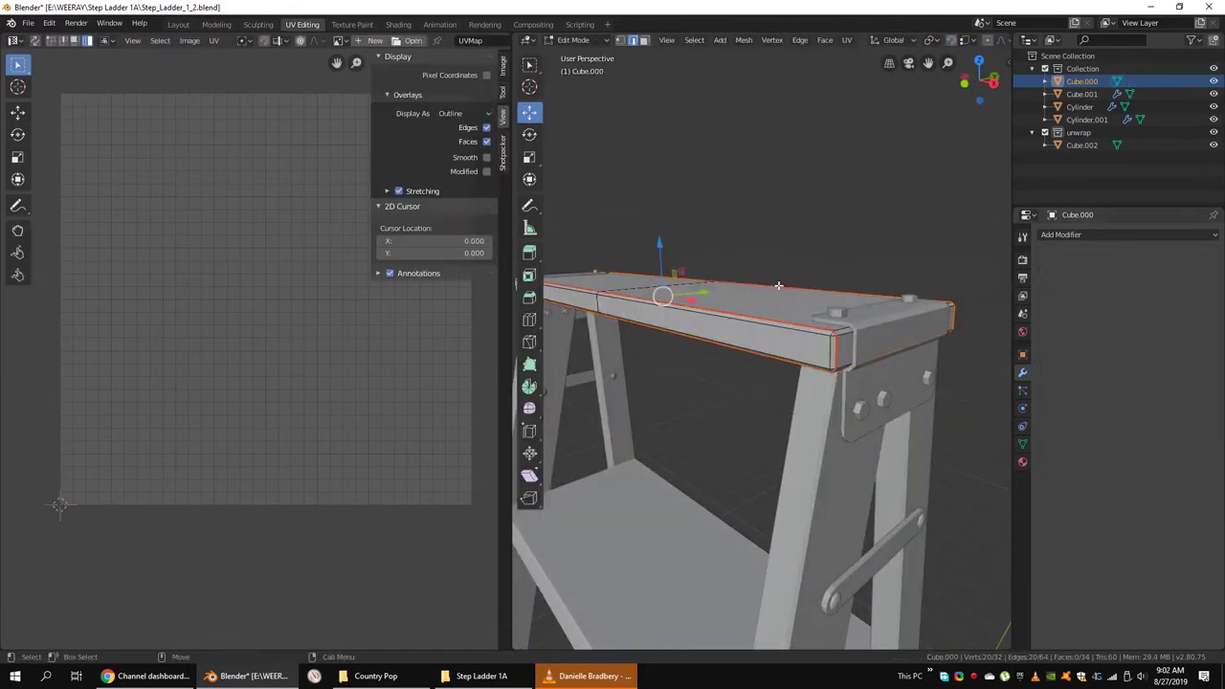
Delete the board's middle edge loop and unwrap the whole top board.
{"action": "mouse_move", "coordinate": [778, 285]}
{"action": "middle_mouse_down"}
{"action": "mouse_move", "coordinate": [765, 316]}
{"action": "mouse_move", "coordinate": [775, 306]}
{"action": "mouse_move", "coordinate": [783, 343]}
{"action": "mouse_move", "coordinate": [807, 343]}
{"action": "middle_mouse_up"}
{"action": "key", "text": "x"}
{"action": "left_click", "coordinate": [783, 326]}
{"action": "middle_click_drag", "start_coordinate": [785, 396], "coordinate": [781, 314]}
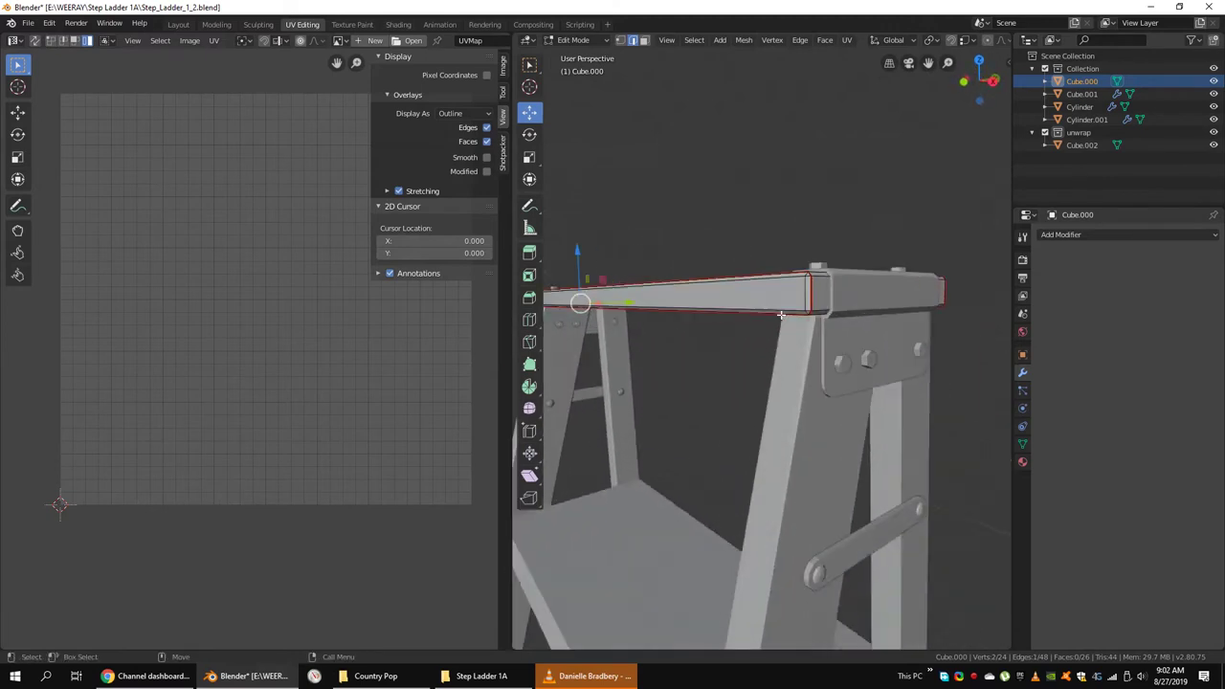
{"action": "middle_click_drag", "start_coordinate": [881, 252], "coordinate": [884, 255]}
{"action": "key", "text": "a"}
{"action": "key", "text": "u"}
{"action": "left_click", "coordinate": [884, 255]}
Unwrap the rung Cylinder.001 in see-through wireframe display.
{"action": "scroll", "coordinate": [268, 208], "scroll_direction": "up", "scroll_amount": 2}
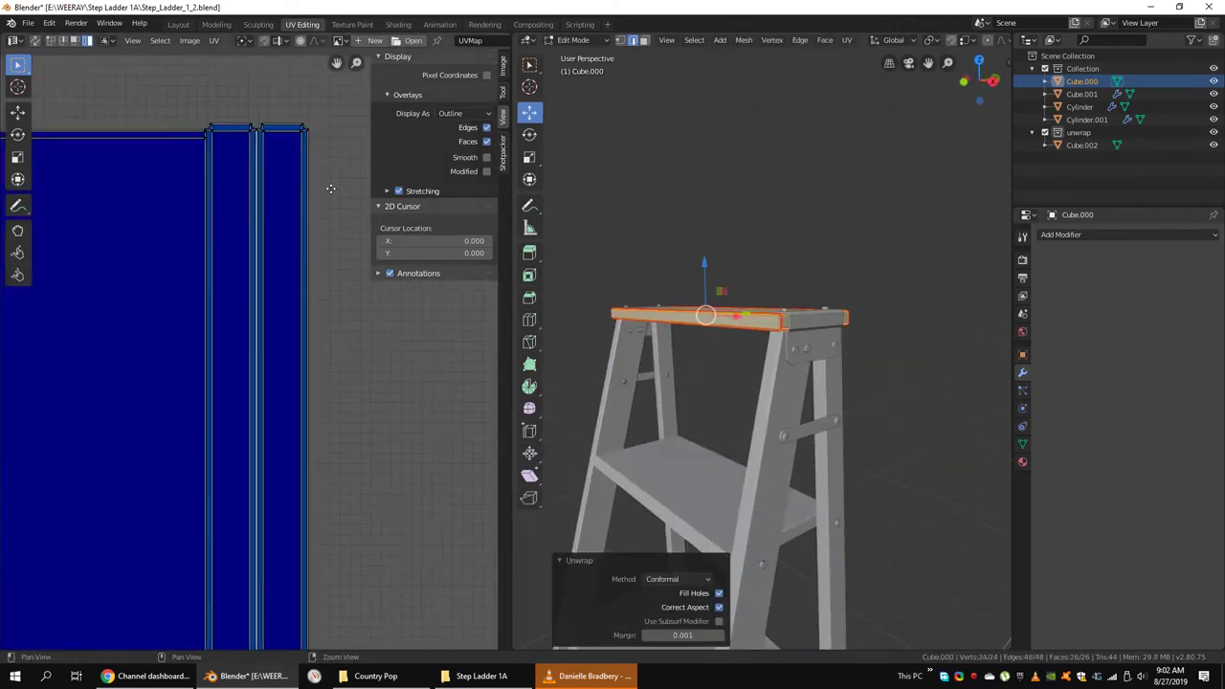
{"action": "scroll", "coordinate": [275, 400], "scroll_direction": "down", "scroll_amount": 2}
{"action": "key", "text": "Tab"}
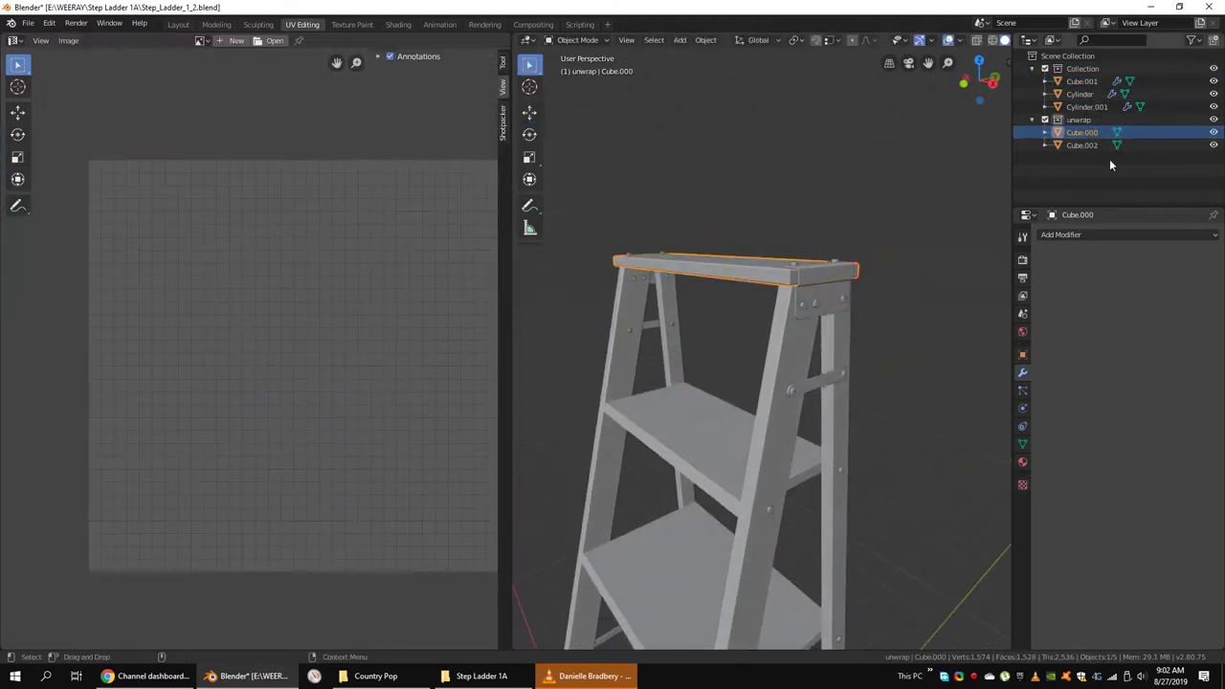
{"action": "left_click", "coordinate": [1086, 106]}
{"action": "scroll", "coordinate": [795, 315], "scroll_direction": "down", "scroll_amount": 2}
{"action": "scroll", "coordinate": [766, 314], "scroll_direction": "up", "scroll_amount": 5}
{"action": "key", "text": "Tab"}
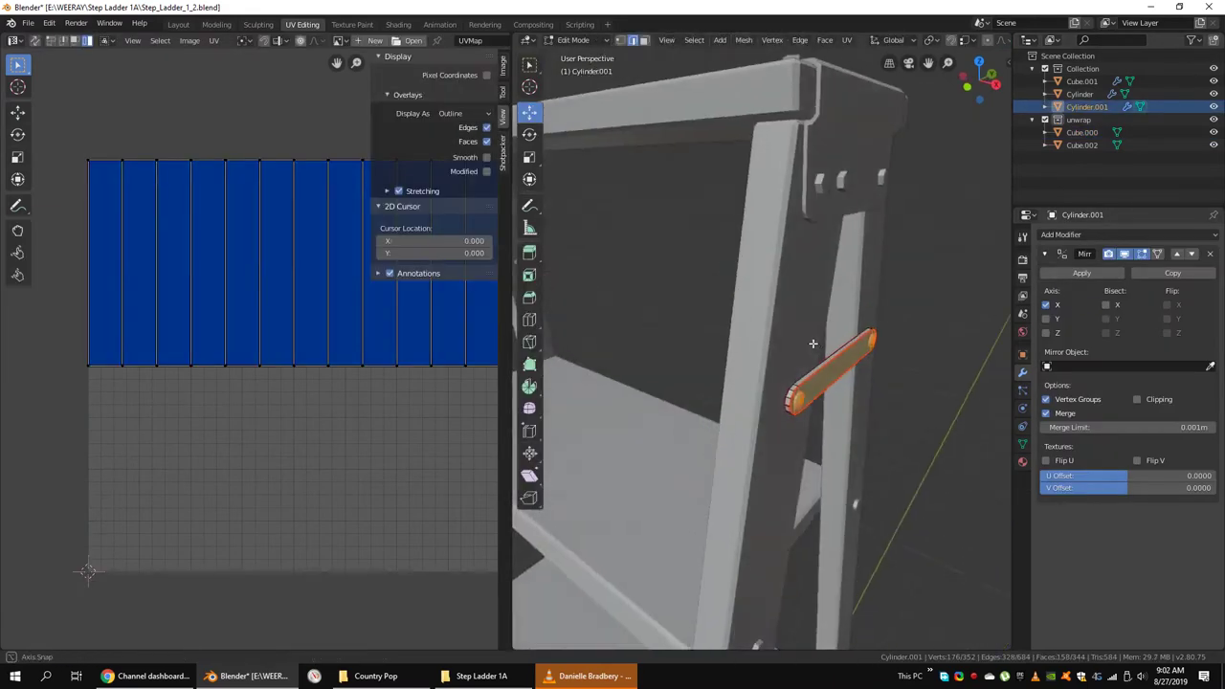
{"action": "scroll", "coordinate": [813, 343], "scroll_direction": "down", "scroll_amount": 4}
{"action": "key", "text": "shift+z"}
{"action": "key", "text": "u"}
{"action": "left_click", "coordinate": [800, 397]}
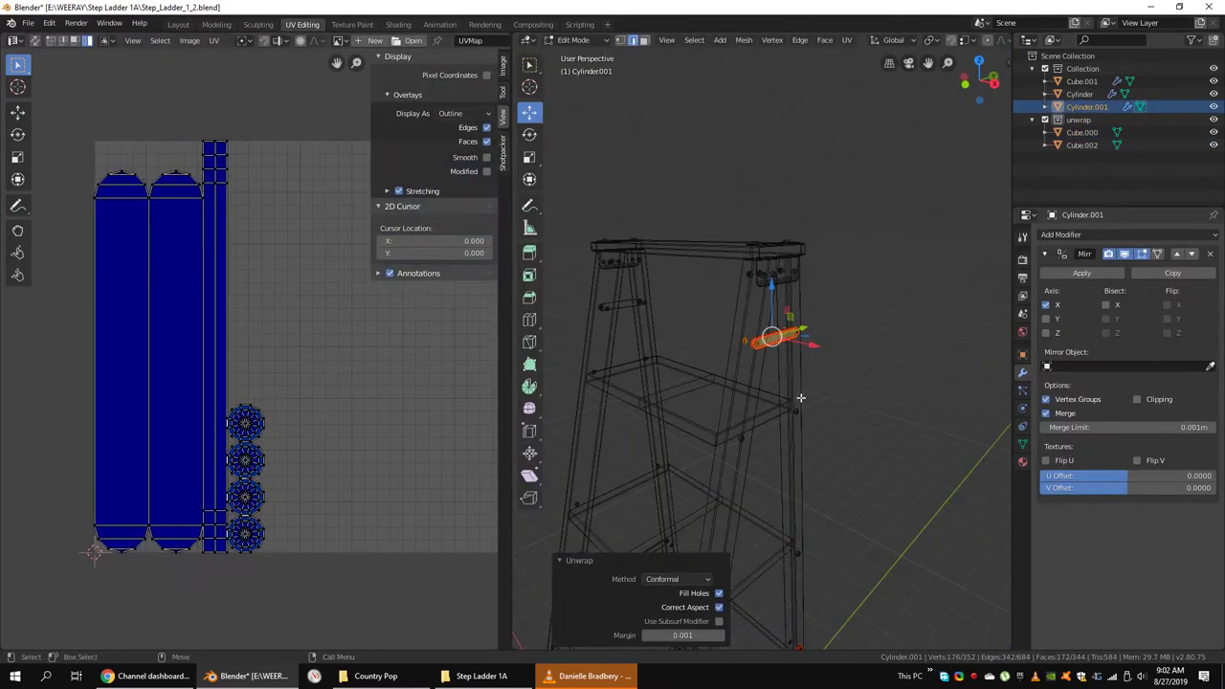
Apply Cylinder.001's Mirror modifier and re-unwrap the full mirrored rung.
{"action": "key", "text": "Tab"}
{"action": "left_click", "coordinate": [1082, 272]}
{"action": "key", "text": "Tab"}
{"action": "key", "text": "a"}
{"action": "key", "text": "u"}
{"action": "scroll", "coordinate": [136, 381], "scroll_direction": "up", "scroll_amount": 3}
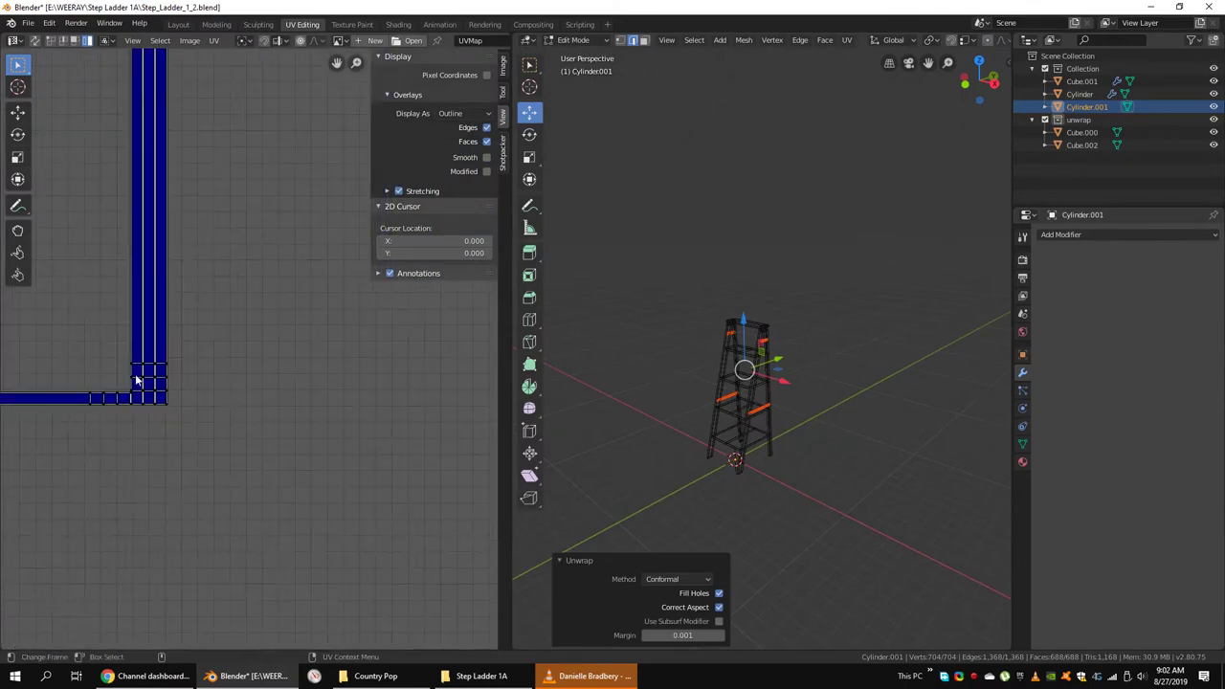
{"action": "scroll", "coordinate": [136, 381], "scroll_direction": "up", "scroll_amount": 3}
{"action": "scroll", "coordinate": [137, 405], "scroll_direction": "up", "scroll_amount": 2}
{"action": "scroll", "coordinate": [295, 432], "scroll_direction": "up", "scroll_amount": 2}
{"action": "scroll", "coordinate": [756, 402], "scroll_direction": "up", "scroll_amount": 2}
{"action": "key", "text": "Tab"}
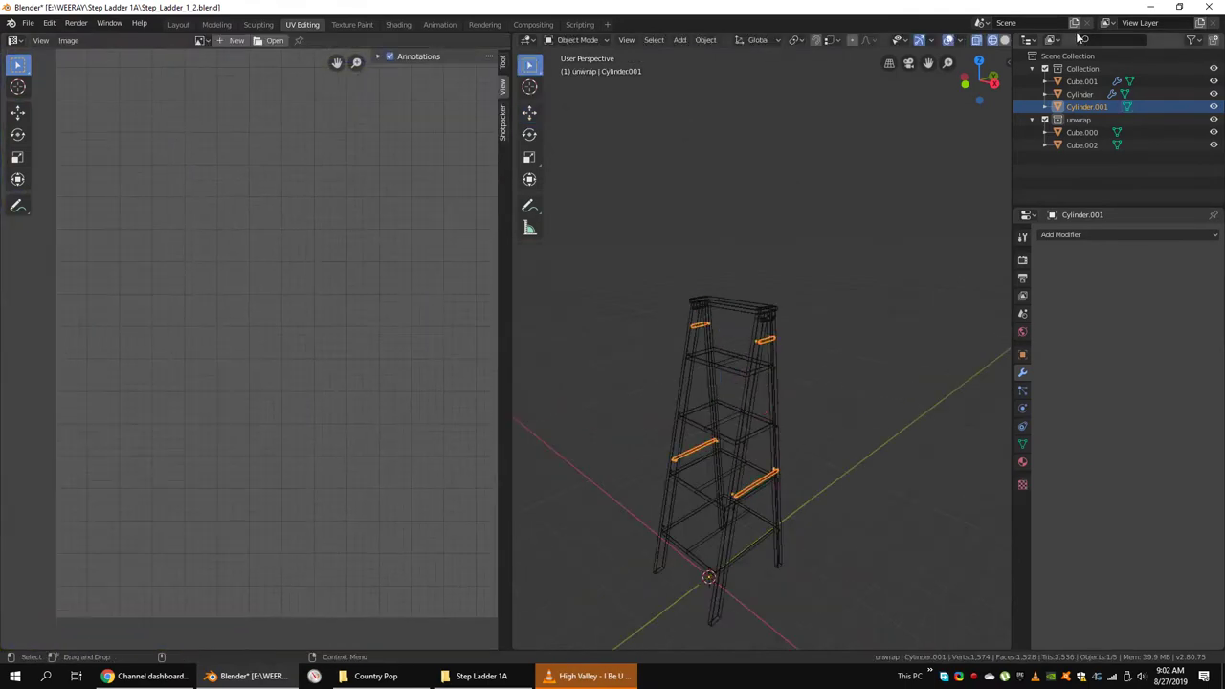
Unwrap the rung Cylinder, apply its Mirror modifier and re-unwrap it.
{"action": "left_click", "coordinate": [1091, 96]}
{"action": "key", "text": "Tab"}
{"action": "scroll", "coordinate": [795, 326], "scroll_direction": "down", "scroll_amount": 3}
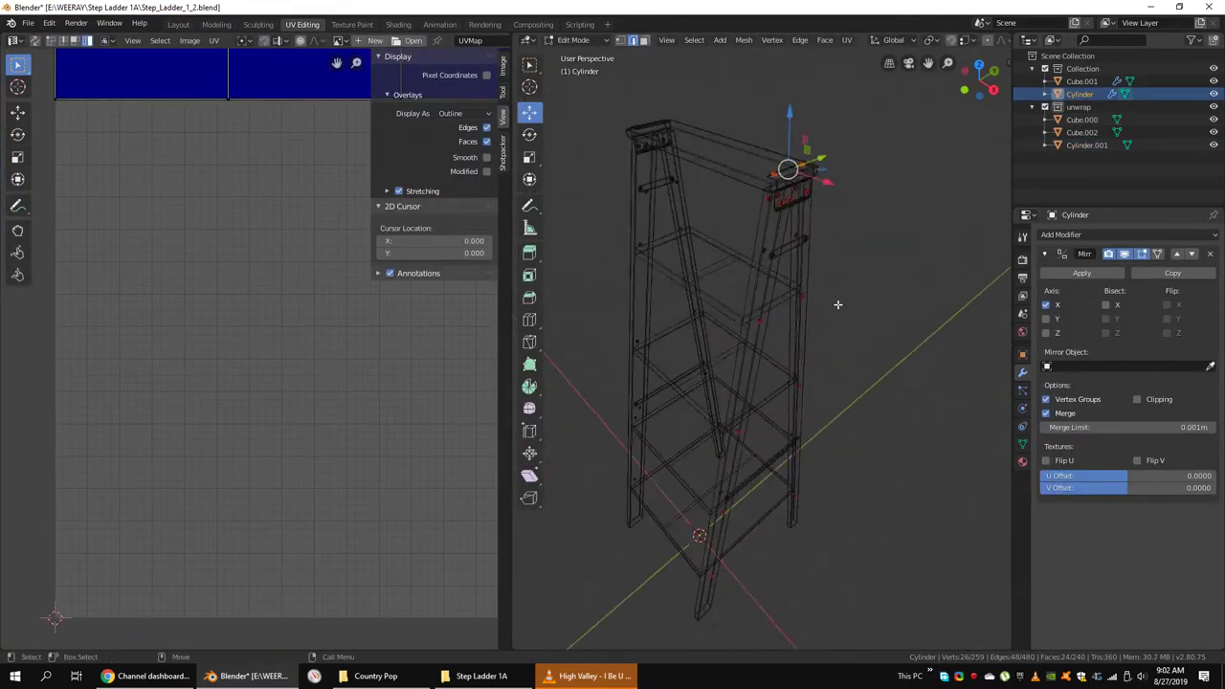
{"action": "scroll", "coordinate": [898, 356], "scroll_direction": "down", "scroll_amount": 2}
{"action": "key", "text": "u"}
{"action": "key", "text": "Tab"}
{"action": "left_click", "coordinate": [1081, 273]}
{"action": "key", "text": "Tab"}
{"action": "scroll", "coordinate": [826, 374], "scroll_direction": "down", "scroll_amount": 2}
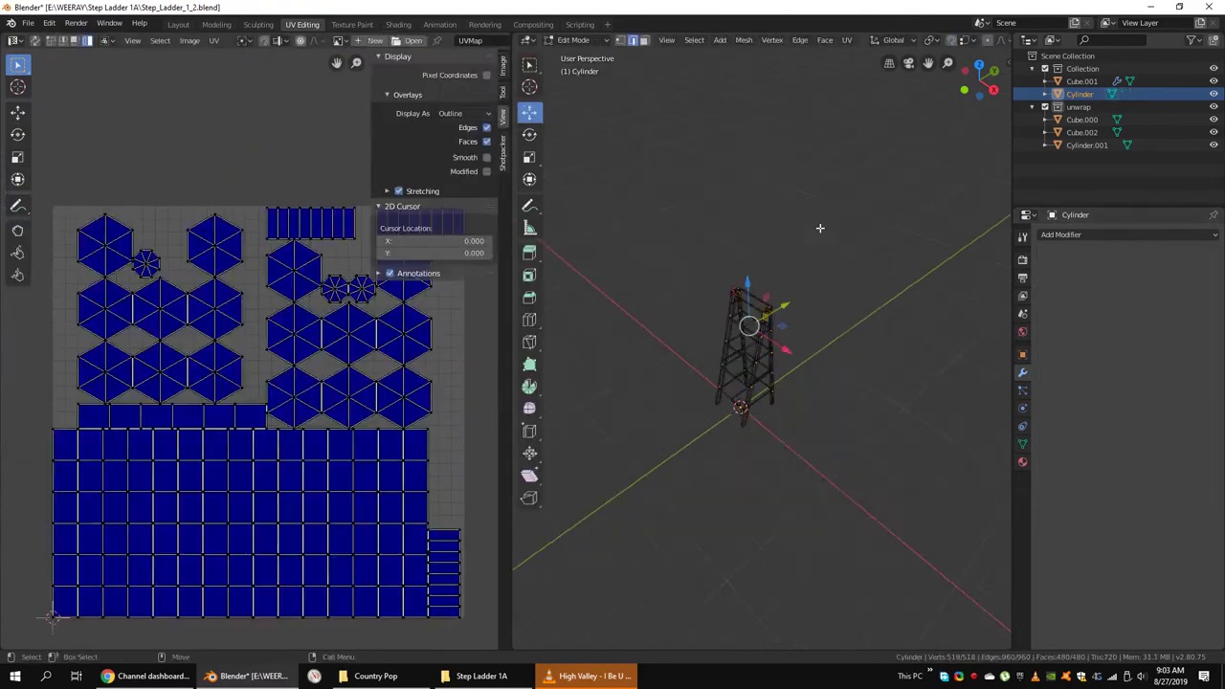
{"action": "key", "text": "u"}
{"action": "key", "text": "Tab"}
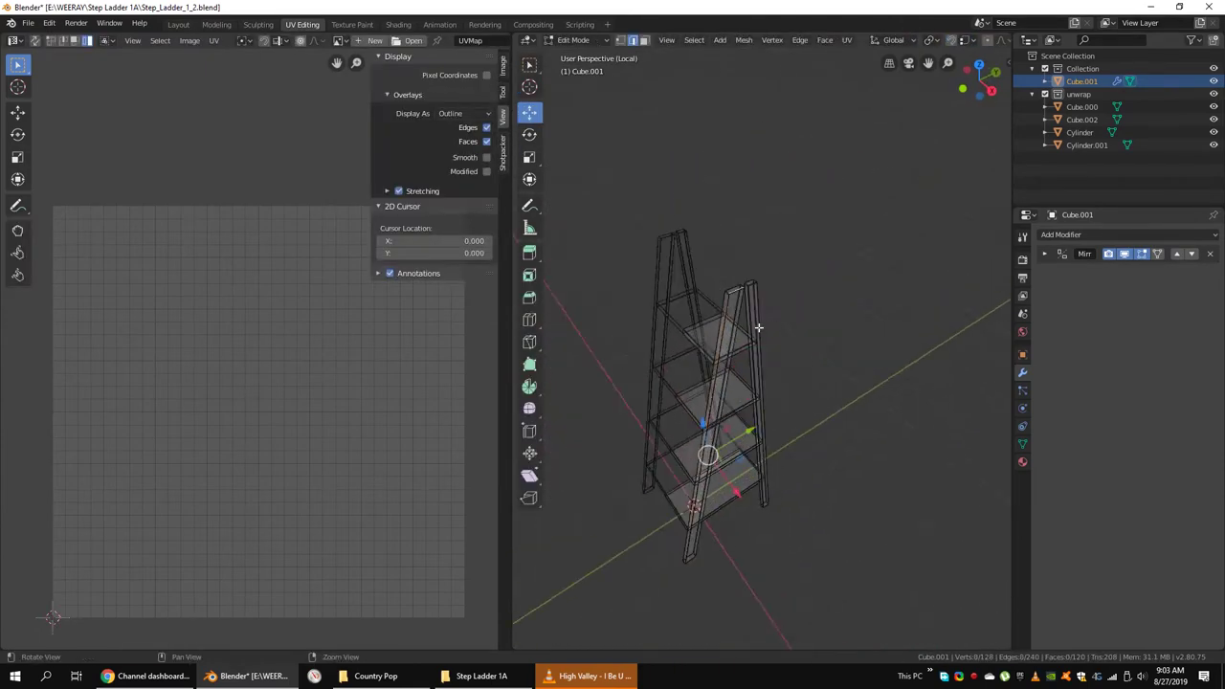
Mark seams along the first selected leg edges of the frame.
{"action": "key", "text": "alt+z"}
{"action": "mouse_move", "coordinate": [777, 301]}
{"action": "middle_mouse_down"}
{"action": "mouse_move", "coordinate": [752, 311]}
{"action": "mouse_move", "coordinate": [710, 400]}
{"action": "middle_mouse_up"}
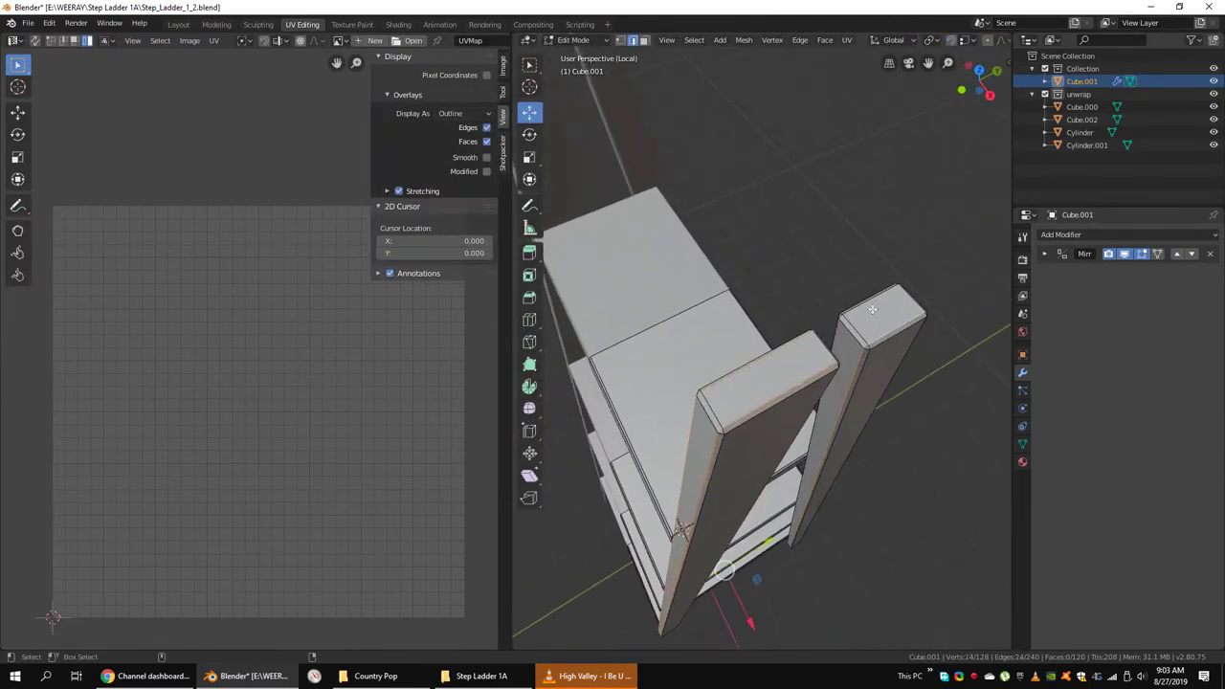
{"action": "key", "text": "l"}
{"action": "right_click", "coordinate": [827, 354]}
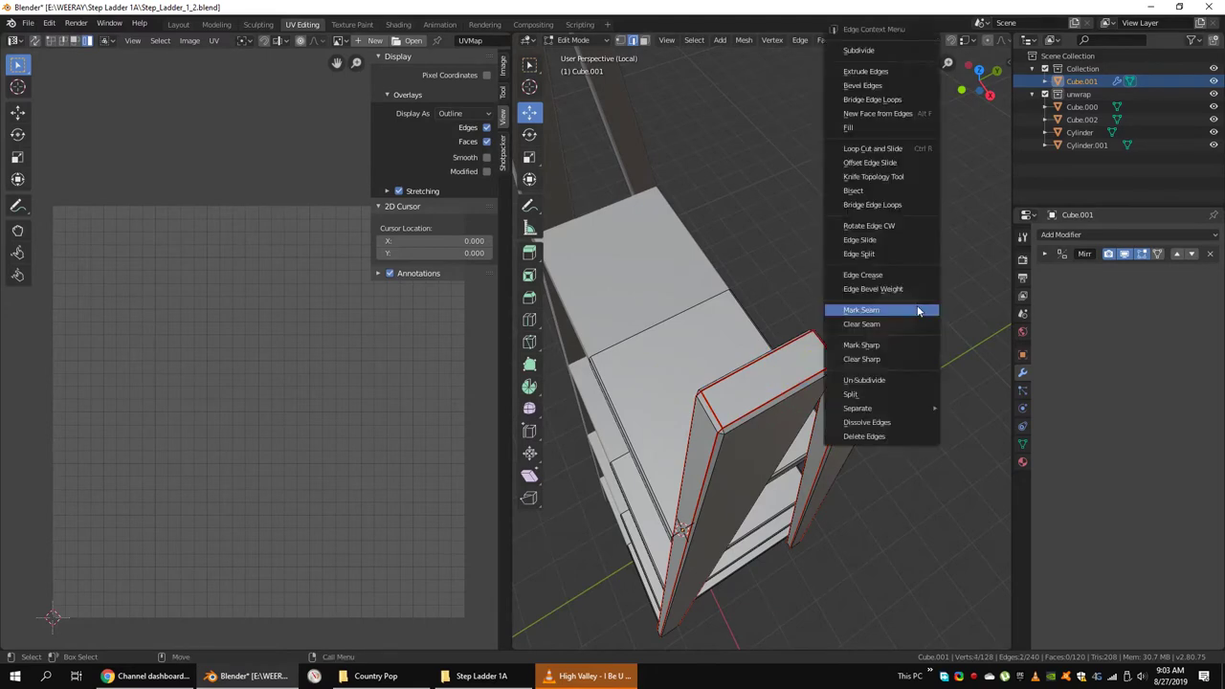
{"action": "left_click", "coordinate": [861, 309]}
Mark more leg edges as seams from below and extend the selection across the legs.
{"action": "mouse_move", "coordinate": [861, 309]}
{"action": "middle_mouse_down"}
{"action": "mouse_move", "coordinate": [783, 337]}
{"action": "mouse_move", "coordinate": [785, 355]}
{"action": "mouse_move", "coordinate": [785, 325]}
{"action": "mouse_move", "coordinate": [846, 502]}
{"action": "mouse_move", "coordinate": [727, 402]}
{"action": "mouse_move", "coordinate": [794, 342]}
{"action": "mouse_move", "coordinate": [776, 398]}
{"action": "mouse_move", "coordinate": [795, 332]}
{"action": "mouse_move", "coordinate": [757, 291]}
{"action": "mouse_move", "coordinate": [765, 338]}
{"action": "mouse_move", "coordinate": [689, 383]}
{"action": "mouse_move", "coordinate": [670, 364]}
{"action": "middle_mouse_up"}
{"action": "right_click", "coordinate": [784, 314]}
{"action": "left_click", "coordinate": [785, 315]}
{"action": "scroll", "coordinate": [846, 502], "scroll_direction": "up", "scroll_amount": 5}
{"action": "left_click", "coordinate": [701, 361], "text": "shift"}
{"action": "key", "text": "ctrl+l"}
{"action": "scroll", "coordinate": [680, 380], "scroll_direction": "down", "scroll_amount": 4}
{"action": "scroll", "coordinate": [795, 332], "scroll_direction": "down", "scroll_amount": 4}
{"action": "scroll", "coordinate": [796, 332], "scroll_direction": "up", "scroll_amount": 8}
{"action": "scroll", "coordinate": [670, 364], "scroll_direction": "down", "scroll_amount": 5}
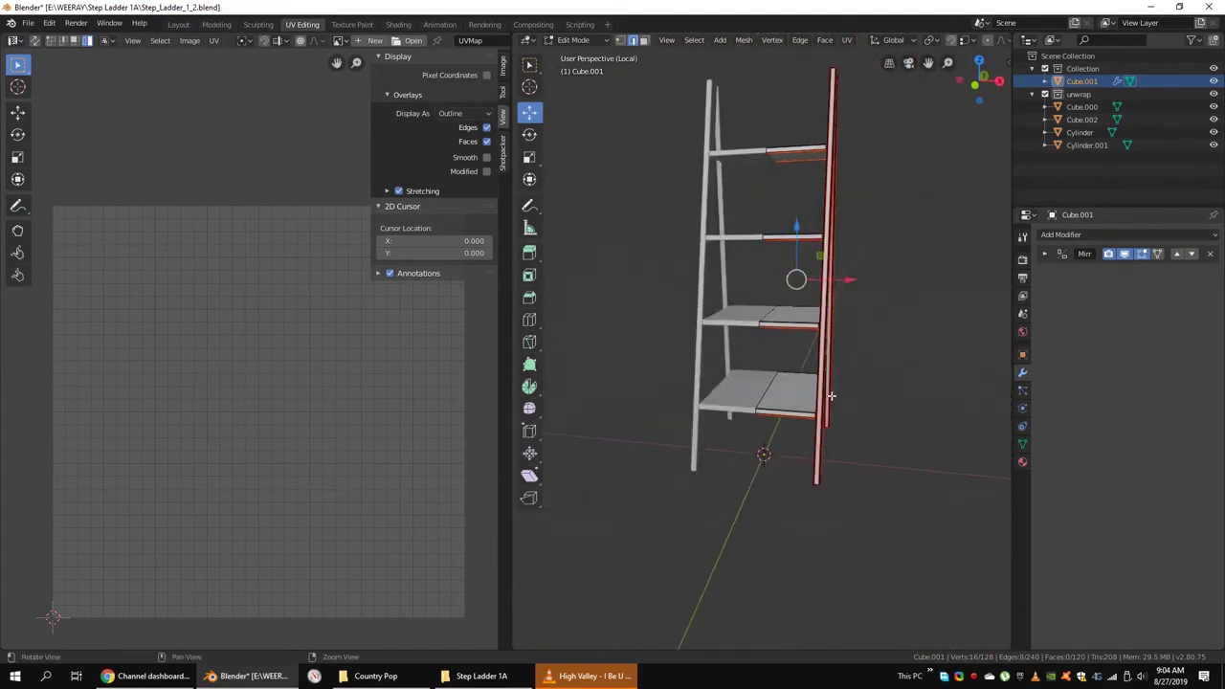
{"action": "scroll", "coordinate": [670, 364], "scroll_direction": "down", "scroll_amount": 3}
Unwrap the whole frame Cube.001.
{"action": "key", "text": "a"}
{"action": "key", "text": "u"}
{"action": "left_click", "coordinate": [581, 292]}
{"action": "scroll", "coordinate": [259, 377], "scroll_direction": "up", "scroll_amount": 3}
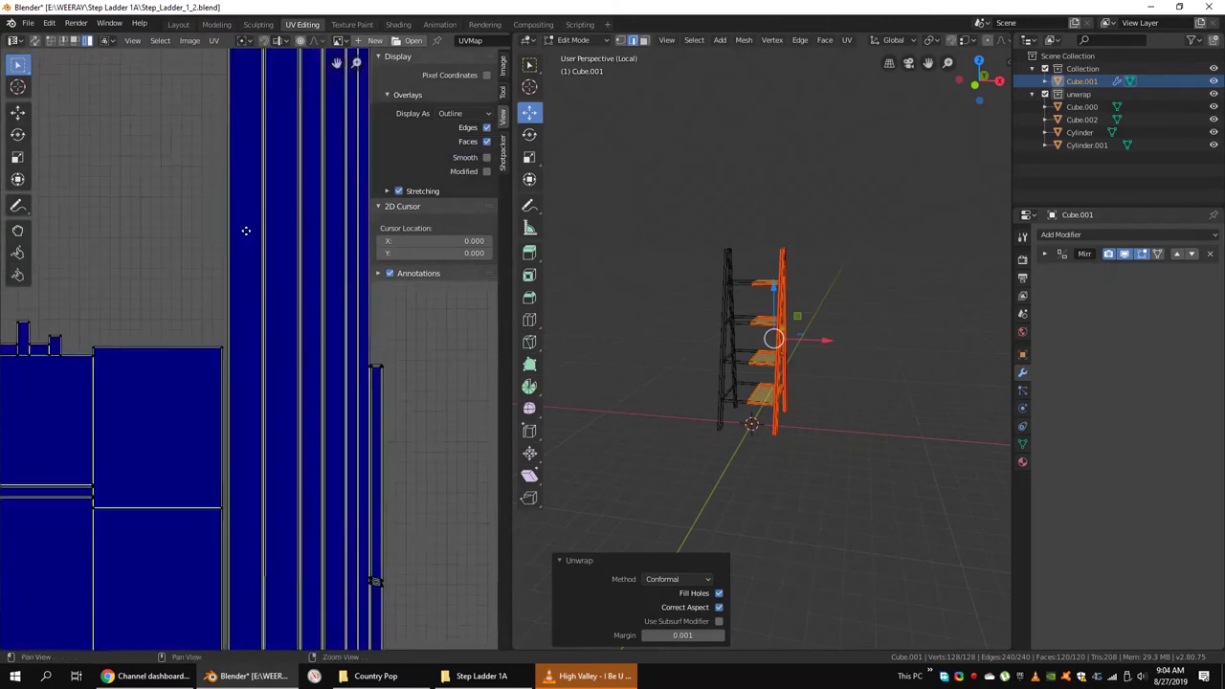
{"action": "scroll", "coordinate": [259, 377], "scroll_direction": "up", "scroll_amount": 2}
{"action": "scroll", "coordinate": [367, 413], "scroll_direction": "up", "scroll_amount": 2}
{"action": "scroll", "coordinate": [128, 350], "scroll_direction": "down", "scroll_amount": 4}
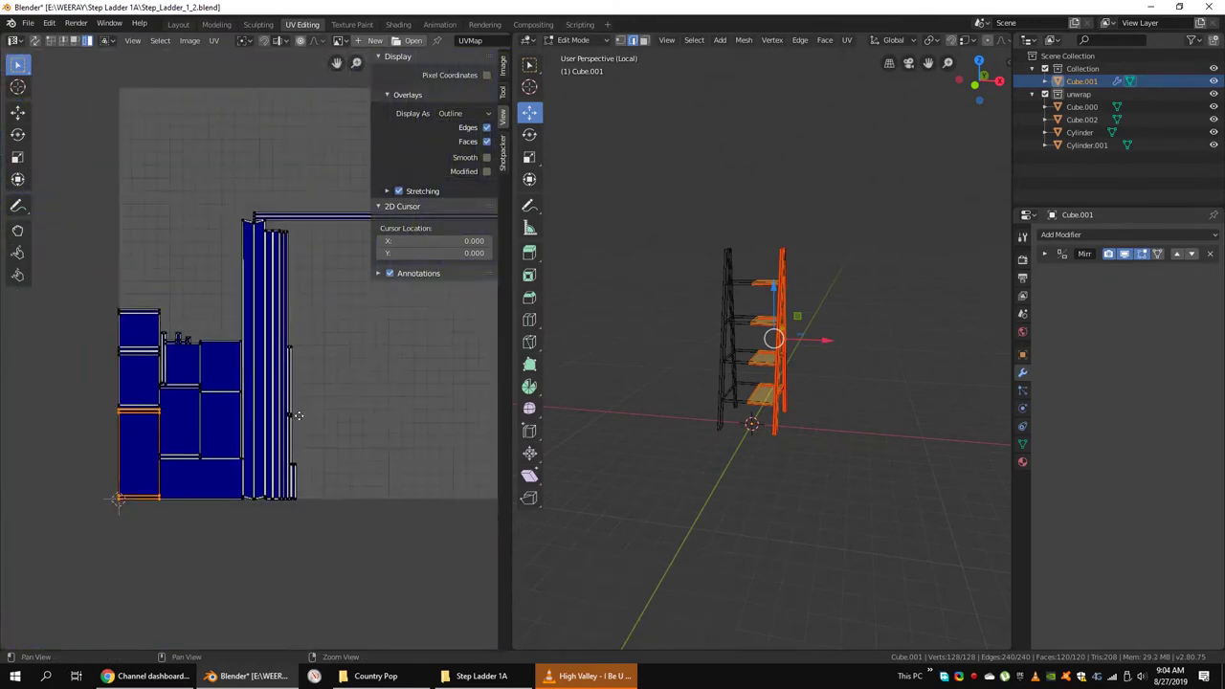
{"action": "scroll", "coordinate": [127, 351], "scroll_direction": "down", "scroll_amount": 2}
Apply the frame's Mirror modifier.
{"action": "key", "text": "Tab"}
{"action": "left_click", "coordinate": [1044, 254]}
{"action": "left_click", "coordinate": [1081, 273]}
{"action": "middle_click_drag", "start_coordinate": [861, 306], "coordinate": [808, 342]}
Delete the shelves' middle edge loops and review the resulting UV islands.
{"action": "key", "text": "Tab"}
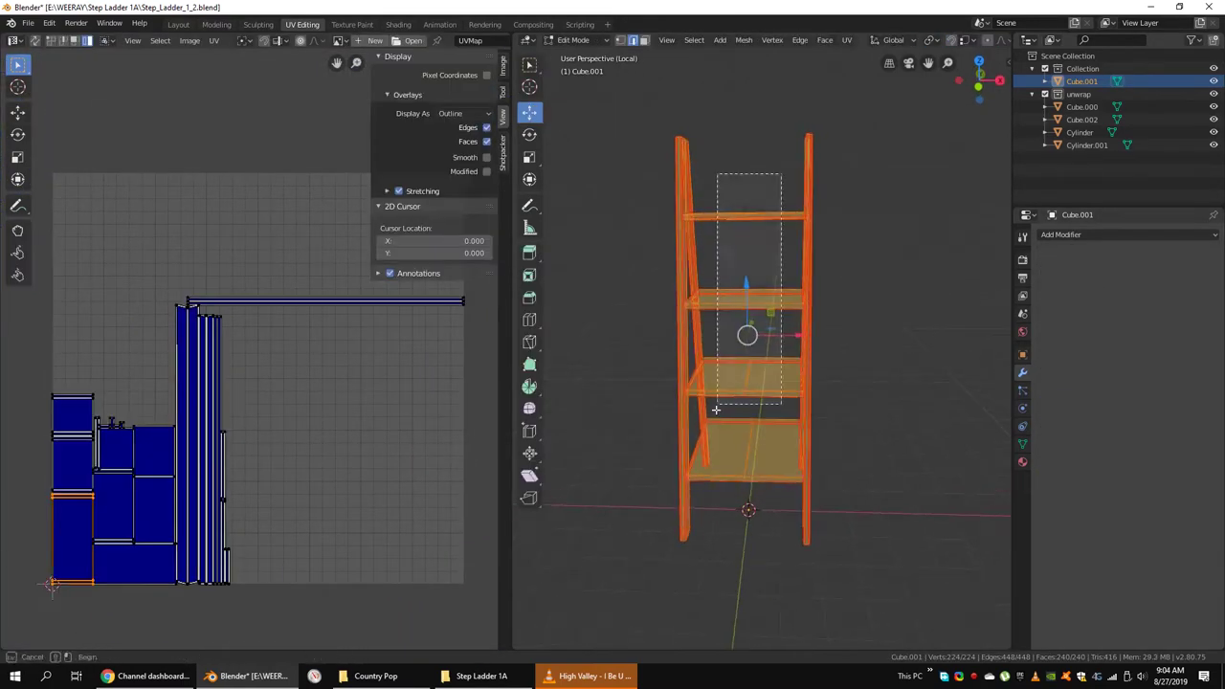
{"action": "key", "text": "alt+a"}
{"action": "key", "text": "u"}
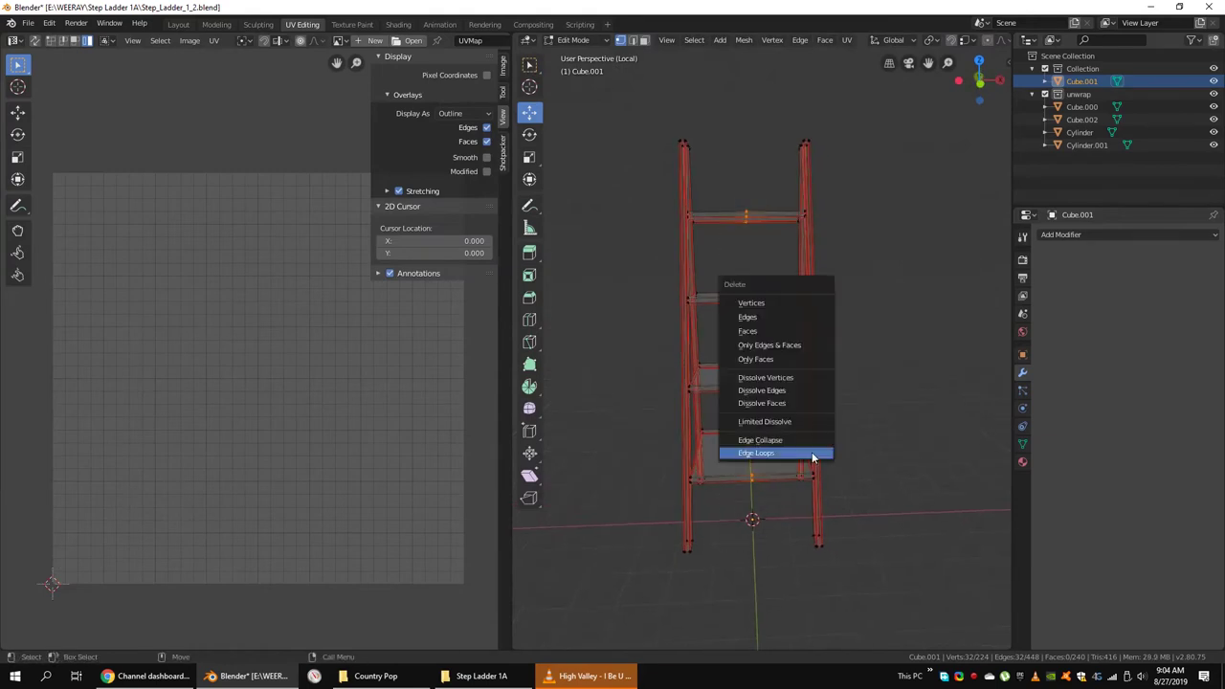
{"action": "left_click", "coordinate": [815, 451]}
{"action": "scroll", "coordinate": [815, 382], "scroll_direction": "down", "scroll_amount": 5}
{"action": "scroll", "coordinate": [339, 443], "scroll_direction": "up", "scroll_amount": 5}
{"action": "scroll", "coordinate": [339, 443], "scroll_direction": "down", "scroll_amount": 2}
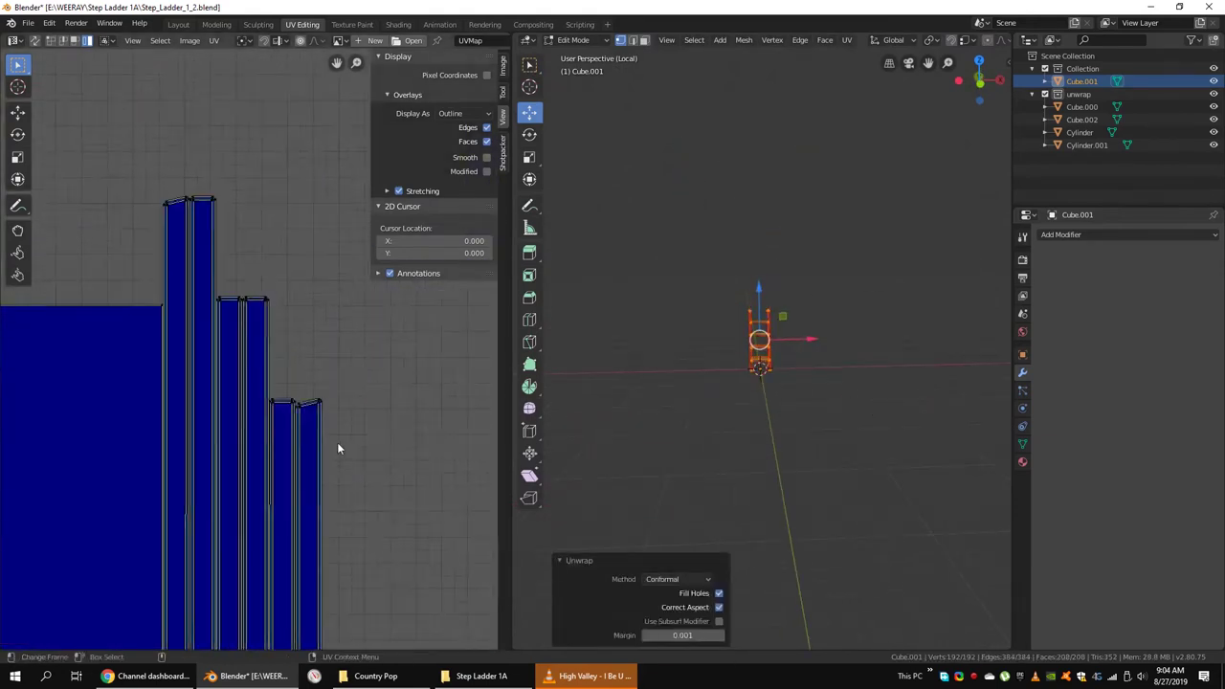
{"action": "mouse_move", "coordinate": [364, 443]}
{"action": "middle_mouse_down"}
{"action": "mouse_move", "coordinate": [220, 464]}
{"action": "mouse_move", "coordinate": [290, 482]}
{"action": "mouse_move", "coordinate": [303, 416]}
{"action": "middle_mouse_up"}
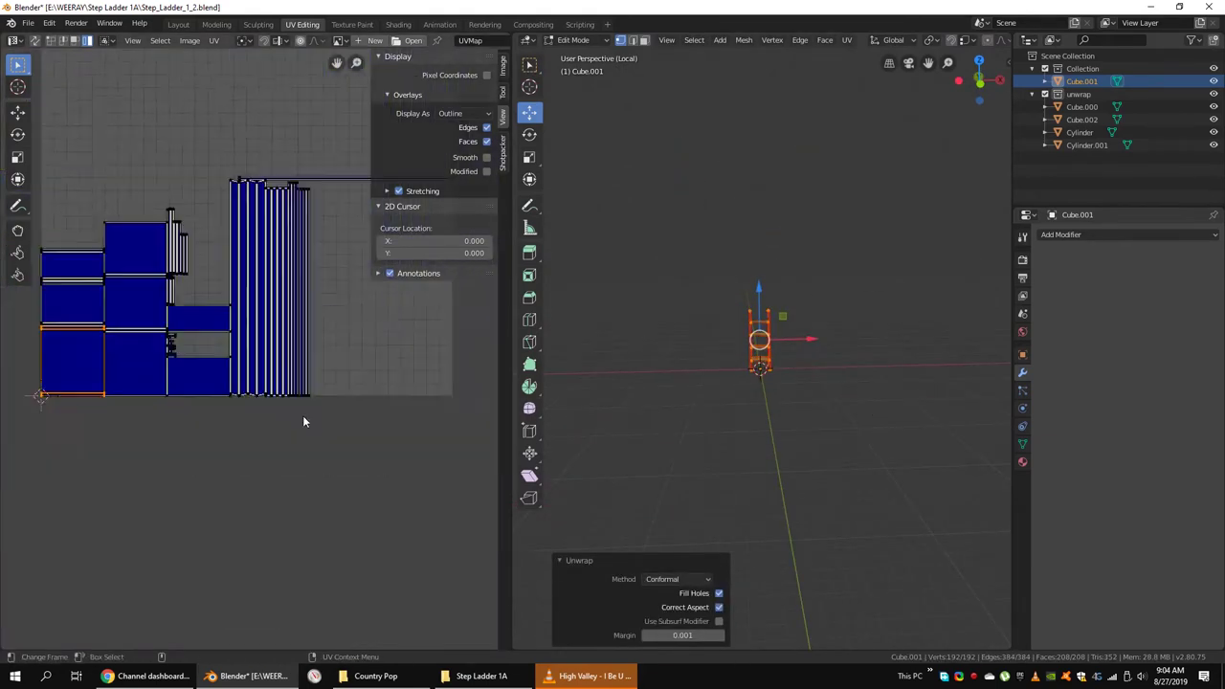
{"action": "key", "text": "Tab"}
{"action": "scroll", "coordinate": [831, 373], "scroll_direction": "up", "scroll_amount": 5}
{"action": "middle_click_drag", "start_coordinate": [831, 373], "coordinate": [853, 413]}
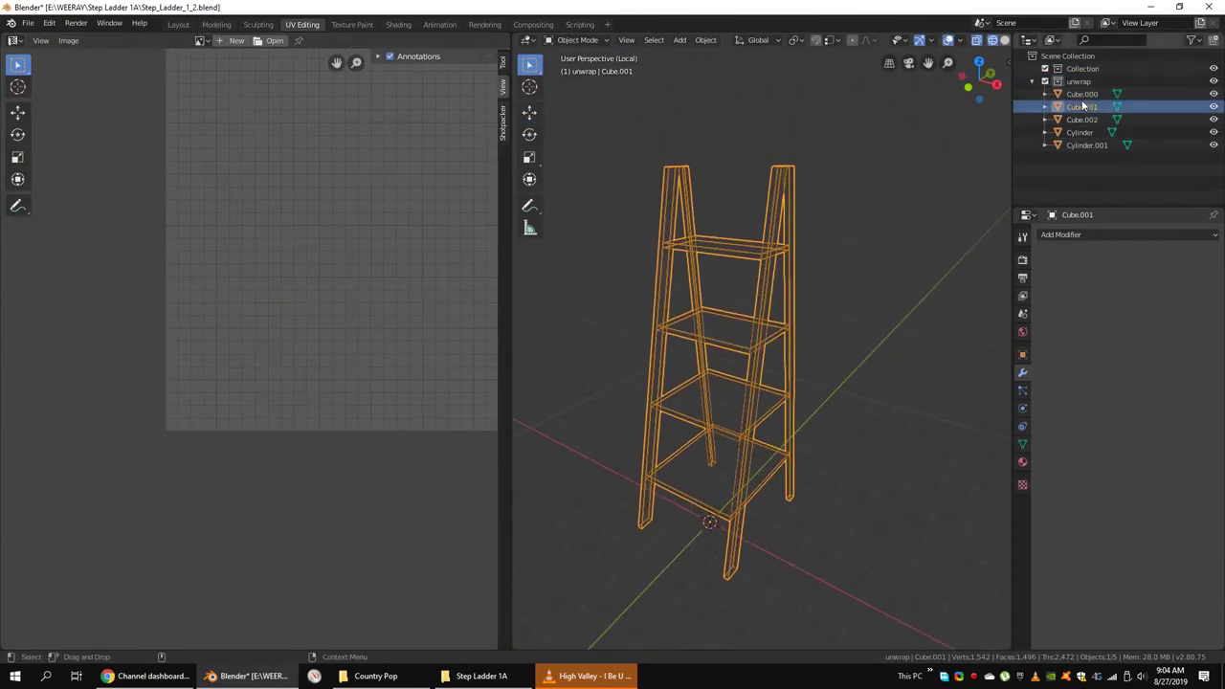
Move the ladder parts back into the main Collection in the Outliner.
{"action": "key", "text": "shift+z"}
{"action": "scroll", "coordinate": [832, 219], "scroll_direction": "up", "scroll_amount": 4}
{"action": "scroll", "coordinate": [766, 383], "scroll_direction": "down", "scroll_amount": 5}
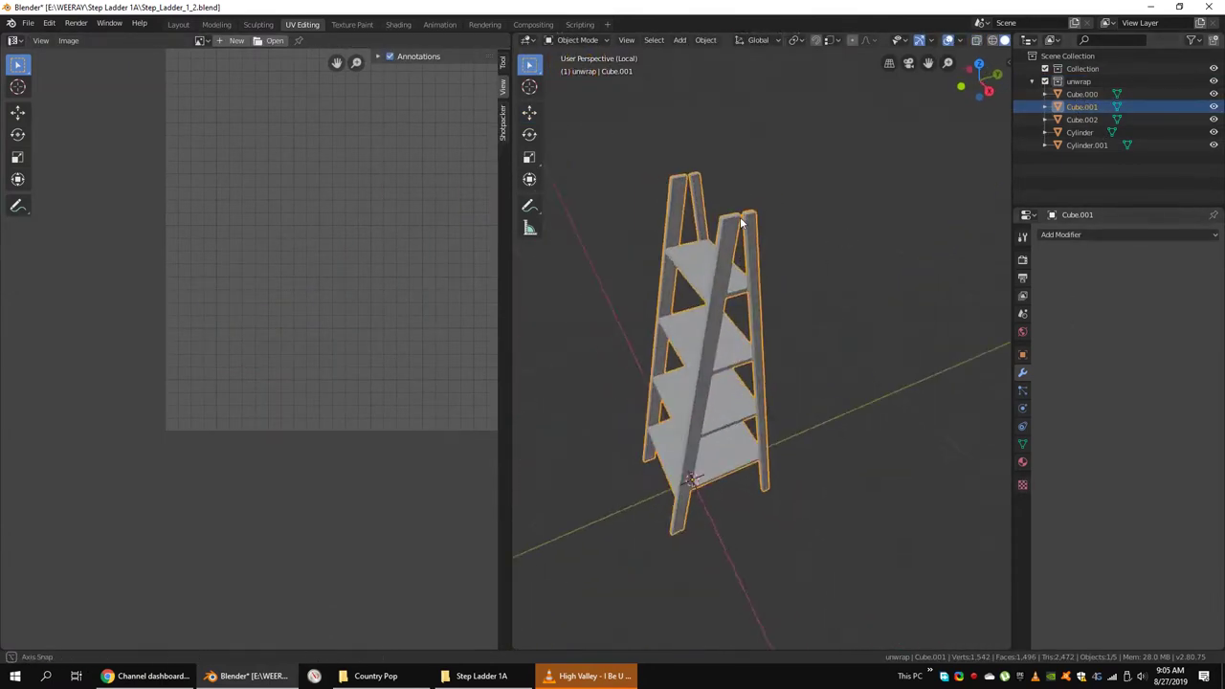
{"action": "middle_click_drag", "start_coordinate": [765, 382], "coordinate": [814, 383]}
{"action": "left_click", "coordinate": [1082, 94]}
{"action": "left_click", "coordinate": [1086, 144], "text": "shift"}
{"action": "left_click_drag", "start_coordinate": [1081, 93], "coordinate": [1081, 86]}
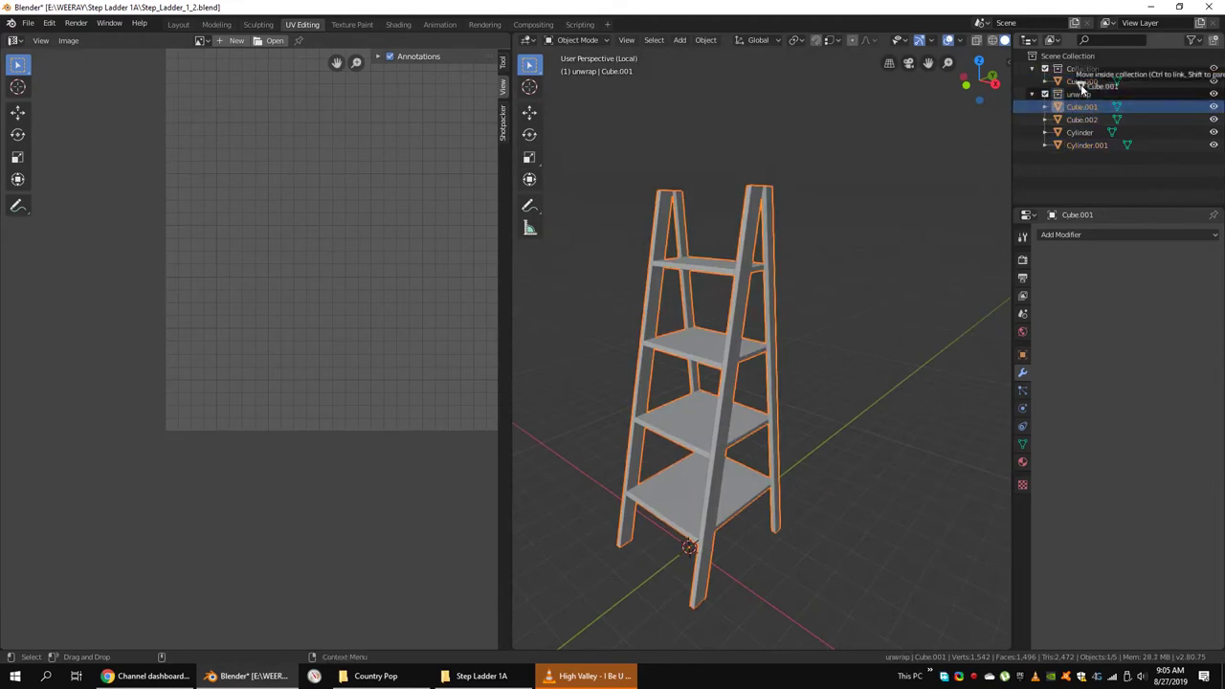
Delete the unwrap collection, leave local view and select all five ladder parts.
{"action": "right_click", "coordinate": [1069, 139]}
{"action": "left_click", "coordinate": [1004, 186]}
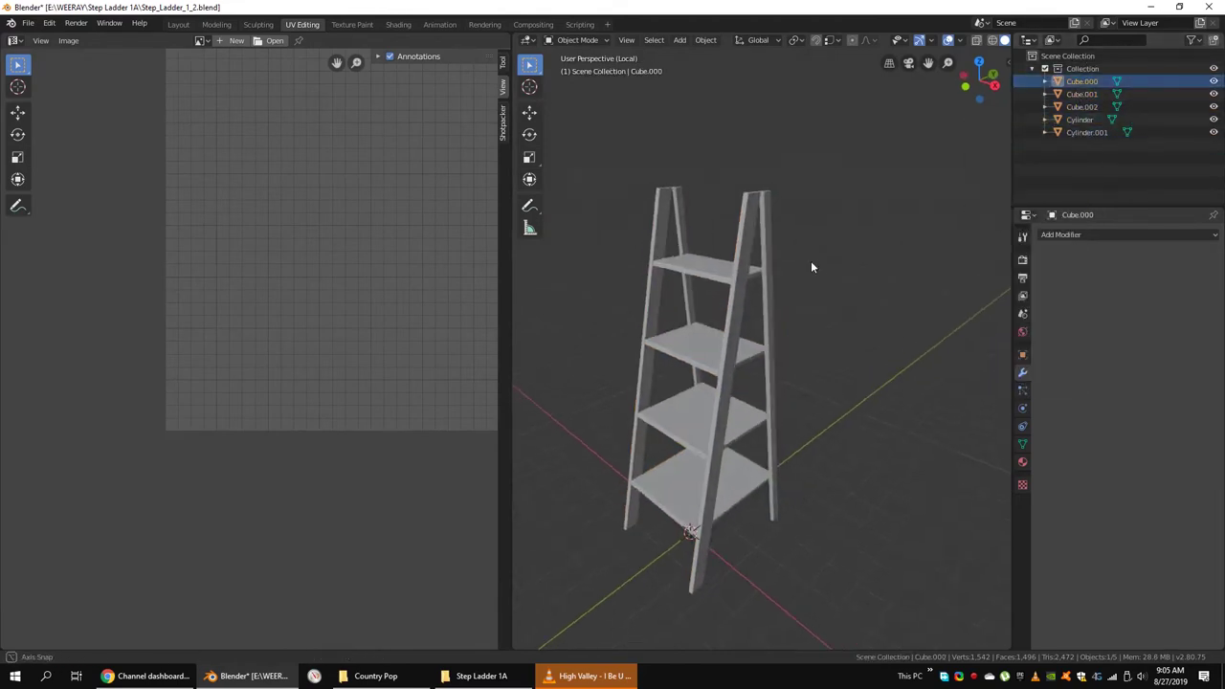
{"action": "key", "text": "KP_Divide"}
{"action": "middle_click_drag", "start_coordinate": [826, 257], "coordinate": [758, 265]}
{"action": "key", "text": "a"}
{"action": "scroll", "coordinate": [819, 290], "scroll_direction": "up", "scroll_amount": 3}
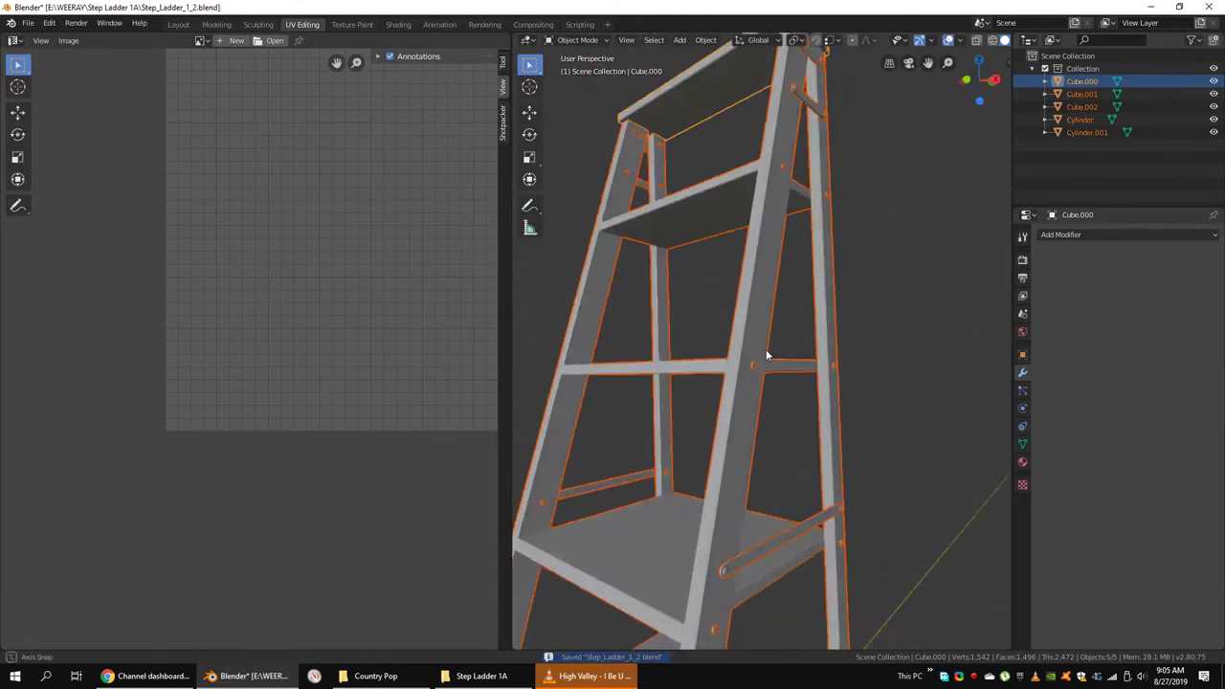
{"action": "scroll", "coordinate": [765, 353], "scroll_direction": "down", "scroll_amount": 1}
Enable Auto Smooth at 30° and shade the joined ladder smooth.
{"action": "left_click", "coordinate": [1023, 444]}
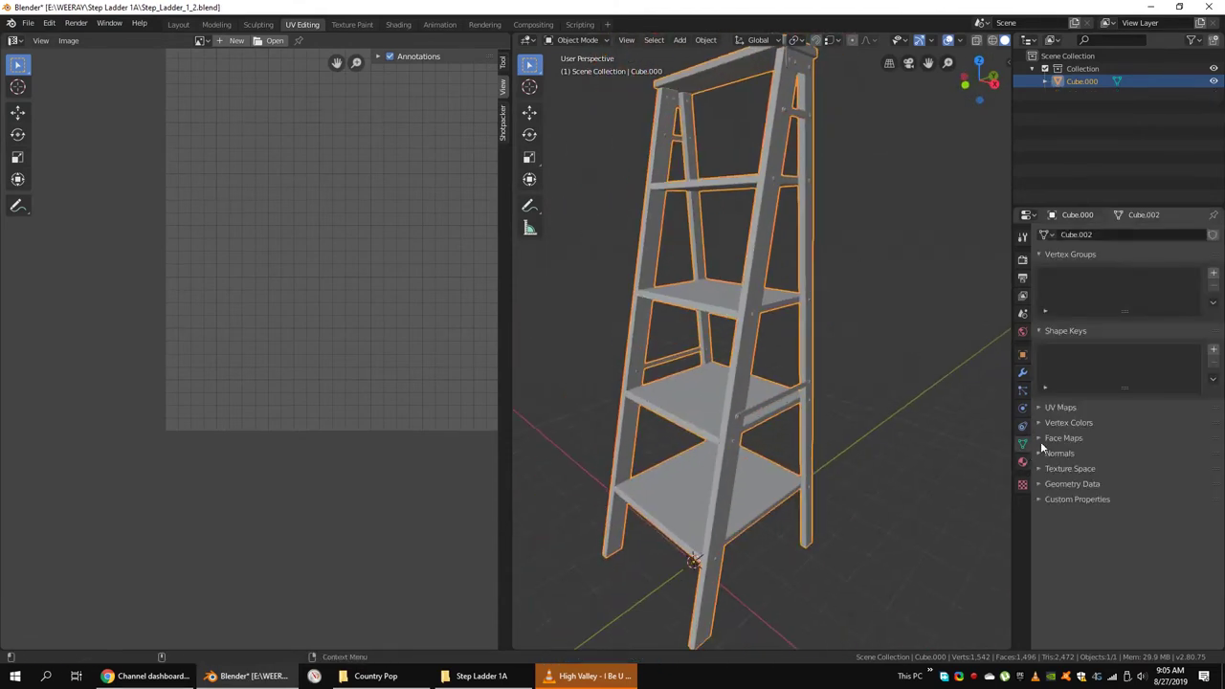
{"action": "left_click", "coordinate": [1062, 521]}
{"action": "type", "text": "30d"}
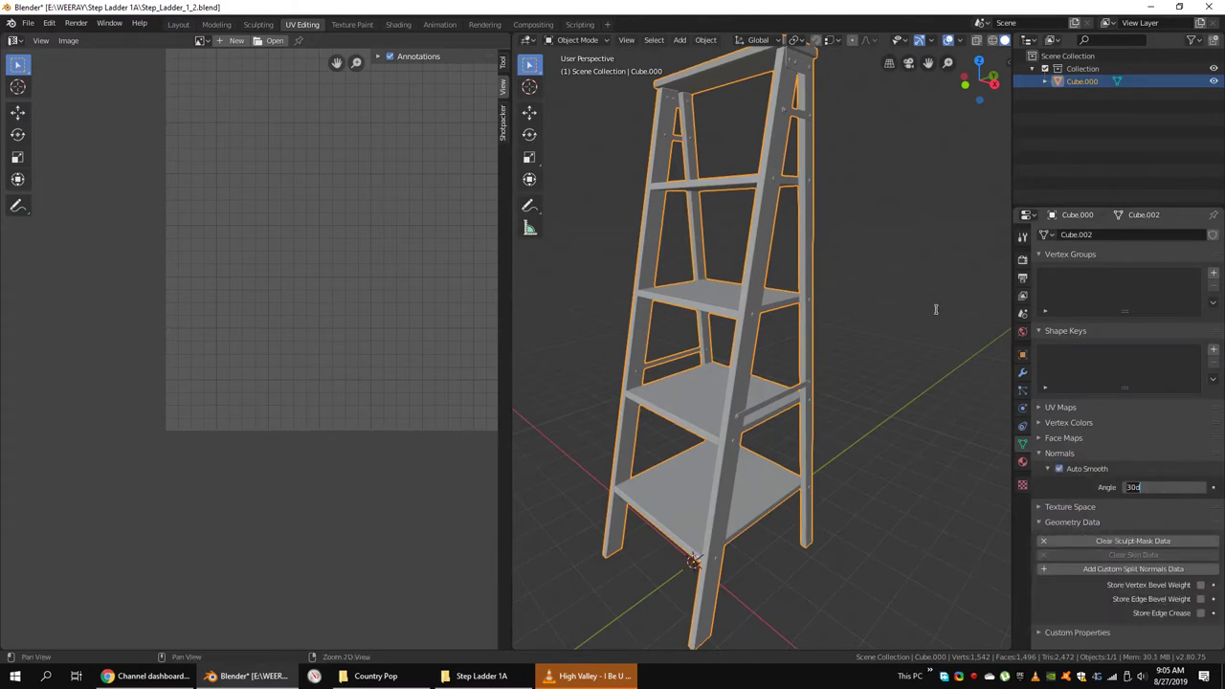
{"action": "key", "text": "Return"}
{"action": "left_click", "coordinate": [705, 39]}
{"action": "left_click", "coordinate": [756, 293]}
{"action": "scroll", "coordinate": [771, 279], "scroll_direction": "up", "scroll_amount": 5}
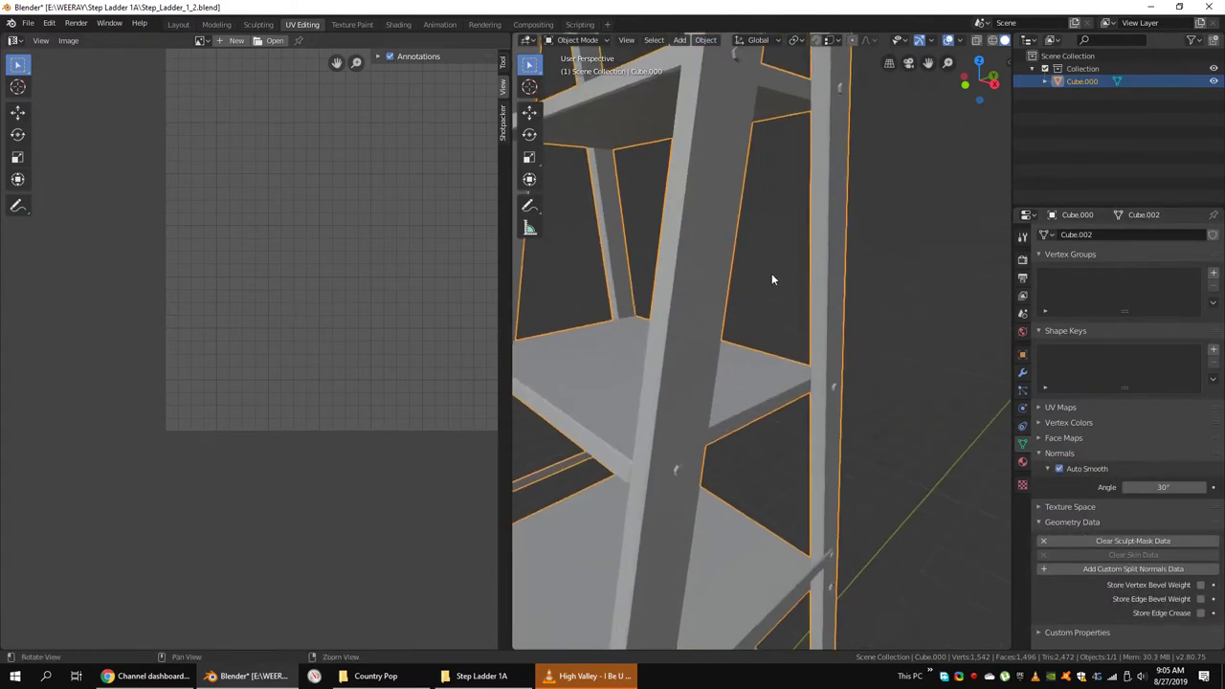
{"action": "mouse_move", "coordinate": [772, 273]}
{"action": "middle_mouse_down"}
{"action": "mouse_move", "coordinate": [767, 295]}
{"action": "mouse_move", "coordinate": [780, 277]}
{"action": "middle_mouse_up"}
Add a Weighted Normal modifier with Keep Sharp and inspect the smoothed shading.
{"action": "left_click", "coordinate": [1022, 373]}
{"action": "left_click", "coordinate": [1129, 235]}
{"action": "left_click", "coordinate": [862, 321]}
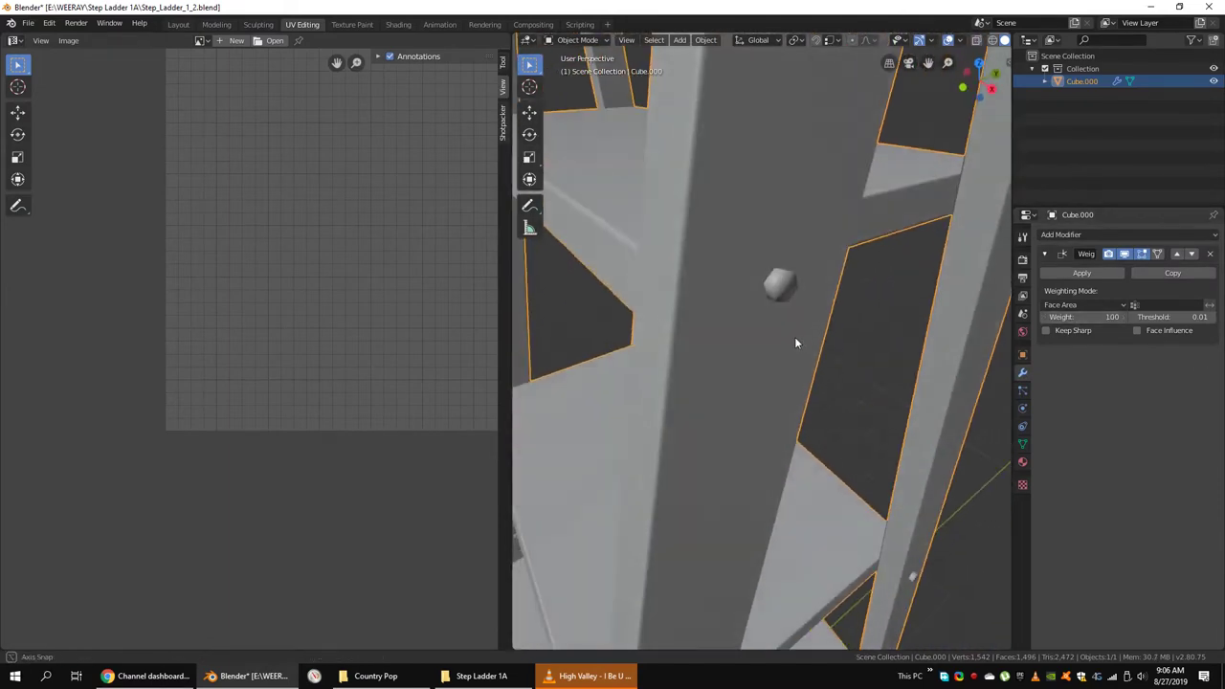
{"action": "left_click", "coordinate": [1025, 442]}
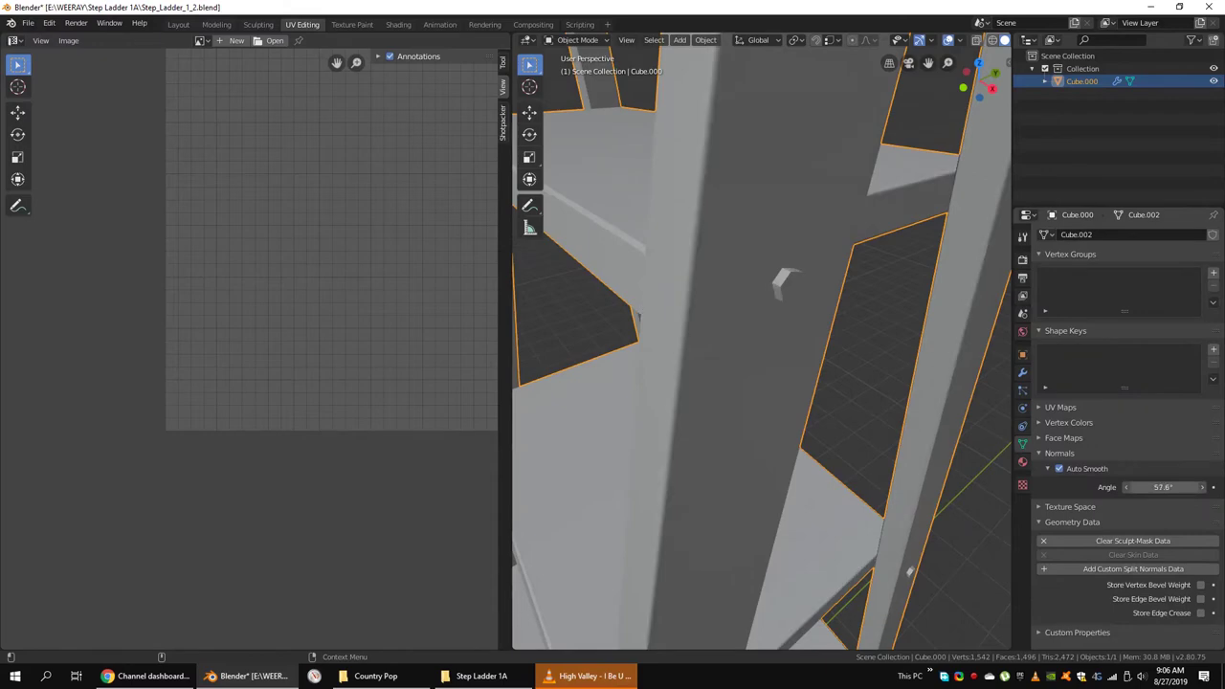
{"action": "mouse_move", "coordinate": [629, 386]}
{"action": "middle_mouse_down"}
{"action": "mouse_move", "coordinate": [594, 384]}
{"action": "mouse_move", "coordinate": [876, 382]}
{"action": "mouse_move", "coordinate": [707, 358]}
{"action": "mouse_move", "coordinate": [882, 408]}
{"action": "mouse_move", "coordinate": [705, 424]}
{"action": "mouse_move", "coordinate": [829, 502]}
{"action": "mouse_move", "coordinate": [850, 378]}
{"action": "middle_mouse_up"}
{"action": "scroll", "coordinate": [713, 362], "scroll_direction": "down", "scroll_amount": 5}
{"action": "scroll", "coordinate": [850, 378], "scroll_direction": "up", "scroll_amount": 4}
{"action": "middle_click_drag", "start_coordinate": [817, 471], "coordinate": [861, 431]}
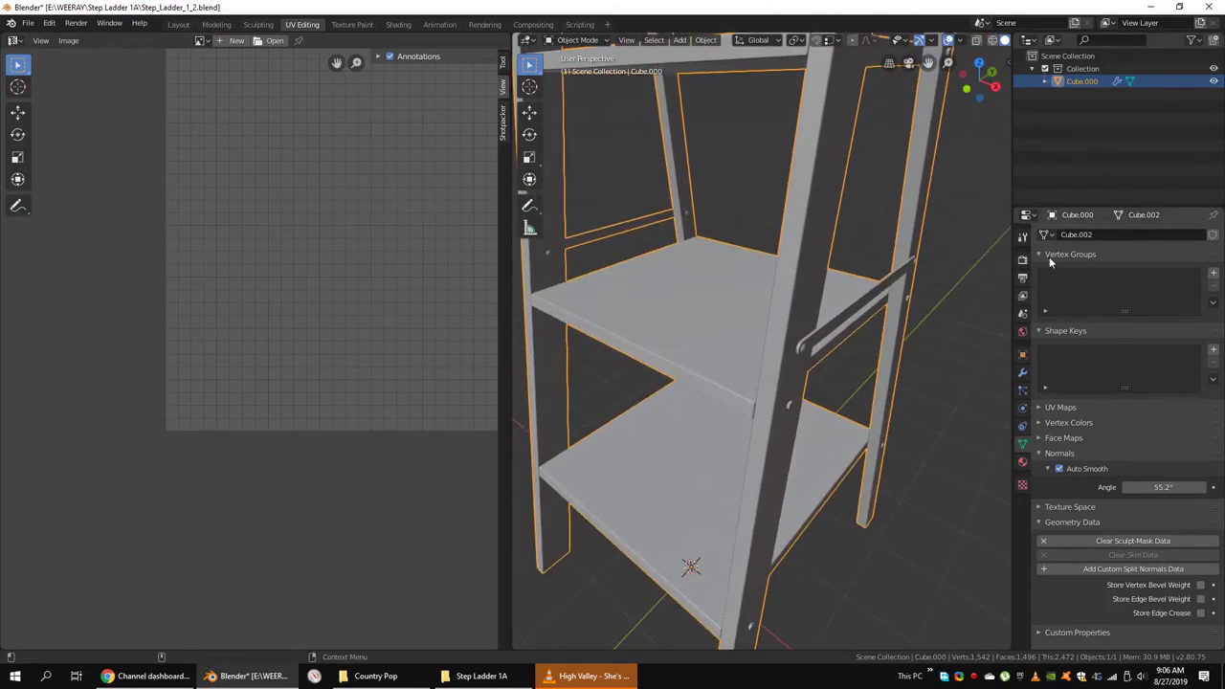
{"action": "left_click", "coordinate": [1022, 372]}
{"action": "mouse_move", "coordinate": [861, 364]}
{"action": "middle_mouse_down"}
{"action": "mouse_move", "coordinate": [823, 316]}
{"action": "mouse_move", "coordinate": [863, 338]}
{"action": "middle_mouse_up"}
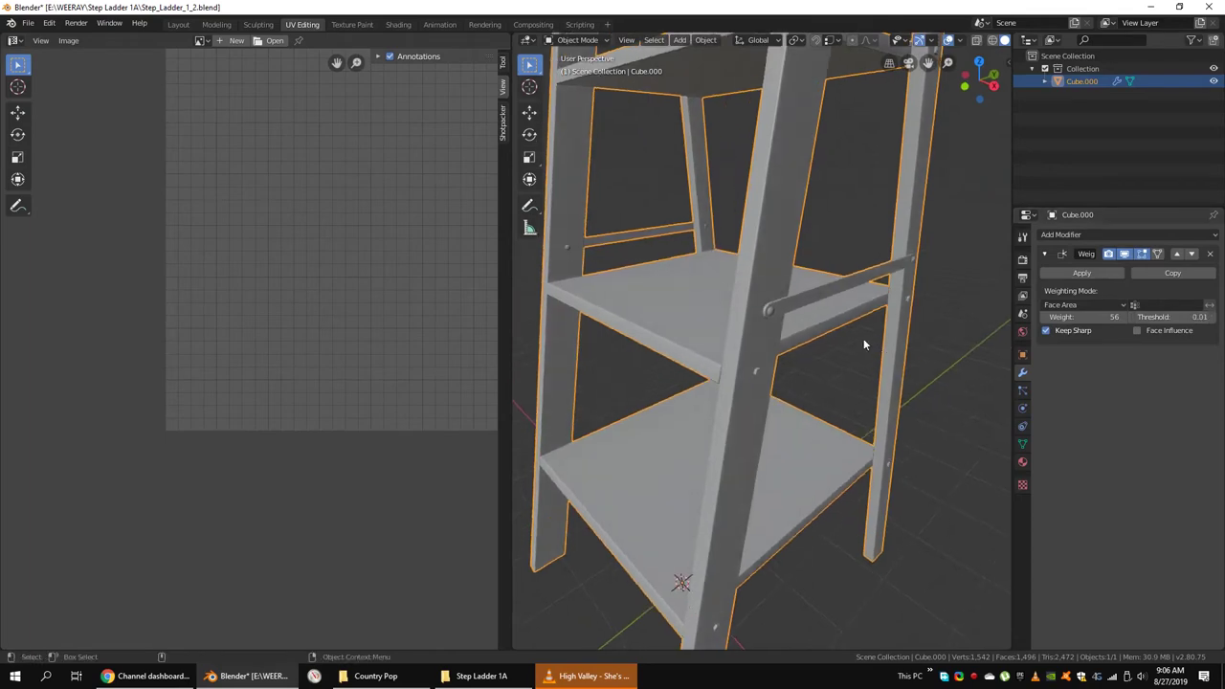
{"action": "scroll", "coordinate": [863, 338], "scroll_direction": "down", "scroll_amount": 4}
{"action": "mouse_move", "coordinate": [863, 417]}
{"action": "middle_mouse_down"}
{"action": "mouse_move", "coordinate": [840, 429]}
{"action": "mouse_move", "coordinate": [702, 351]}
{"action": "mouse_move", "coordinate": [855, 342]}
{"action": "mouse_move", "coordinate": [790, 276]}
{"action": "mouse_move", "coordinate": [941, 334]}
{"action": "middle_mouse_up"}
{"action": "scroll", "coordinate": [840, 430], "scroll_direction": "up", "scroll_amount": 2}
{"action": "scroll", "coordinate": [829, 371], "scroll_direction": "down", "scroll_amount": 2}
Save Step_Ladder_1_2.blend.
{"action": "key", "text": "ctrl+s"}
{"action": "mouse_move", "coordinate": [829, 370]}
{"action": "middle_mouse_down"}
{"action": "mouse_move", "coordinate": [864, 370]}
{"action": "mouse_move", "coordinate": [853, 343]}
{"action": "mouse_move", "coordinate": [645, 443]}
{"action": "mouse_move", "coordinate": [766, 374]}
{"action": "mouse_move", "coordinate": [758, 434]}
{"action": "middle_mouse_up"}
{"action": "scroll", "coordinate": [848, 345], "scroll_direction": "up", "scroll_amount": 5}
{"action": "scroll", "coordinate": [645, 443], "scroll_direction": "down", "scroll_amount": 2}
Enter Edit Mode on the ladder and do a first UV unwrap of the whole mesh.
{"action": "scroll", "coordinate": [765, 374], "scroll_direction": "down", "scroll_amount": 4}
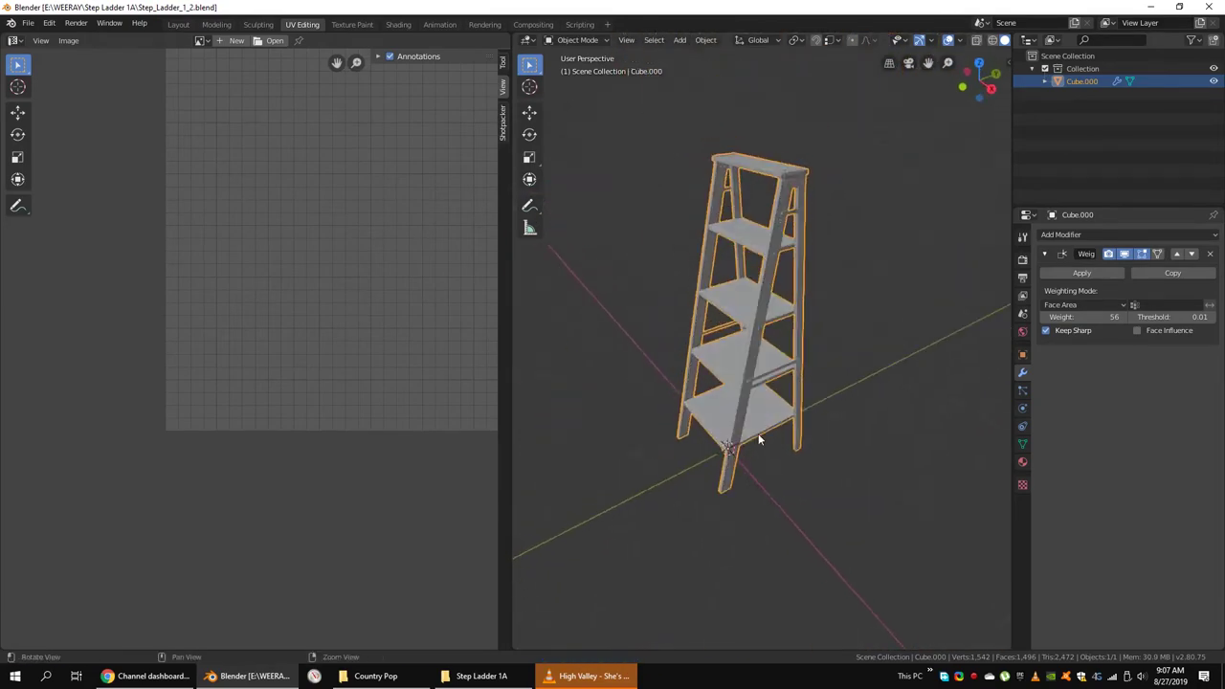
{"action": "key", "text": "Tab"}
{"action": "key", "text": "u"}
{"action": "key", "text": "Return"}
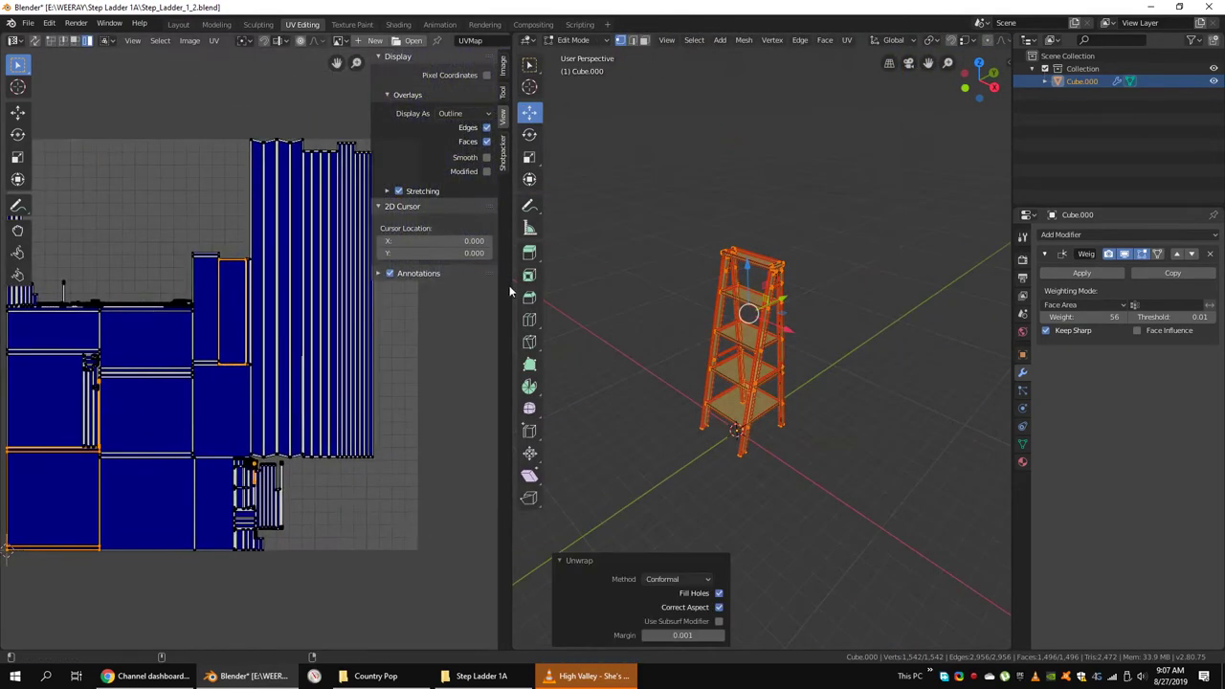
Return to Object Mode, view the ladder in wireframe, and save the blend file.
{"action": "key", "text": "Tab"}
{"action": "key", "text": "shift+z"}
{"action": "middle_click_drag", "start_coordinate": [509, 286], "coordinate": [862, 355]}
{"action": "key", "text": "ctrl+s"}
Back in Edit Mode, clear the selection and select any non-manifold geometry on the ladder.
{"action": "left_click_drag", "start_coordinate": [515, 302], "coordinate": [359, 287]}
{"action": "key", "text": "Tab"}
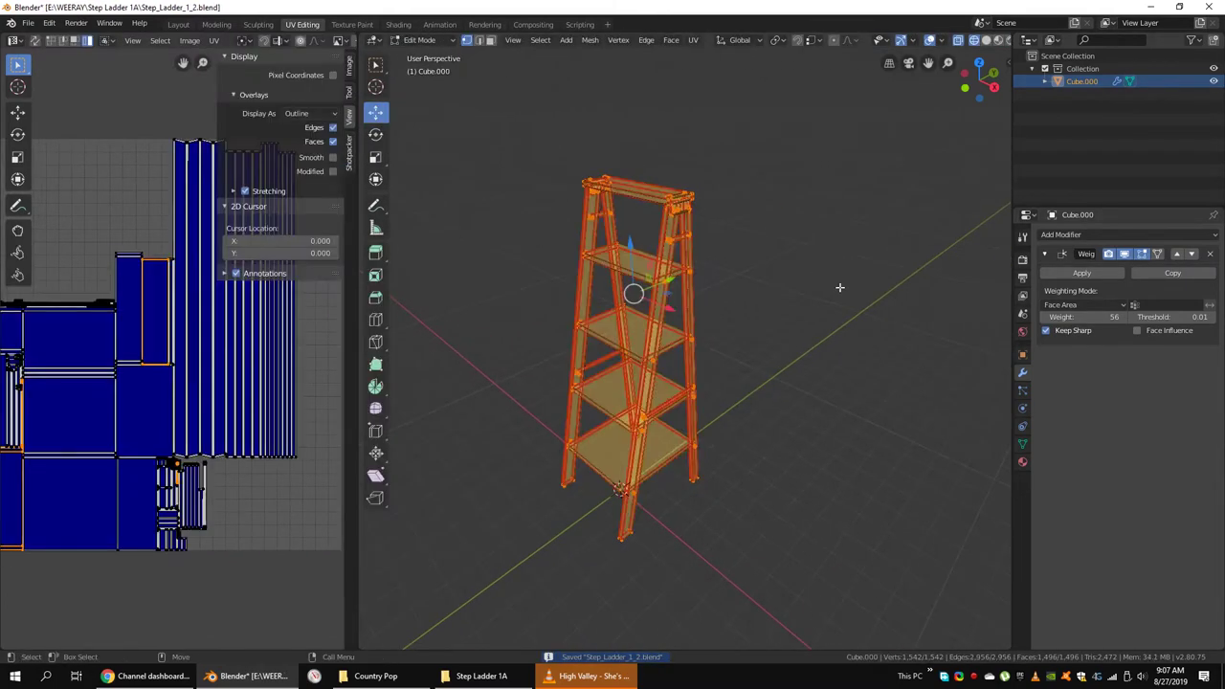
{"action": "key", "text": "alt+a"}
{"action": "left_click", "coordinate": [540, 39]}
{"action": "left_click", "coordinate": [670, 198]}
{"action": "left_click", "coordinate": [539, 40]}
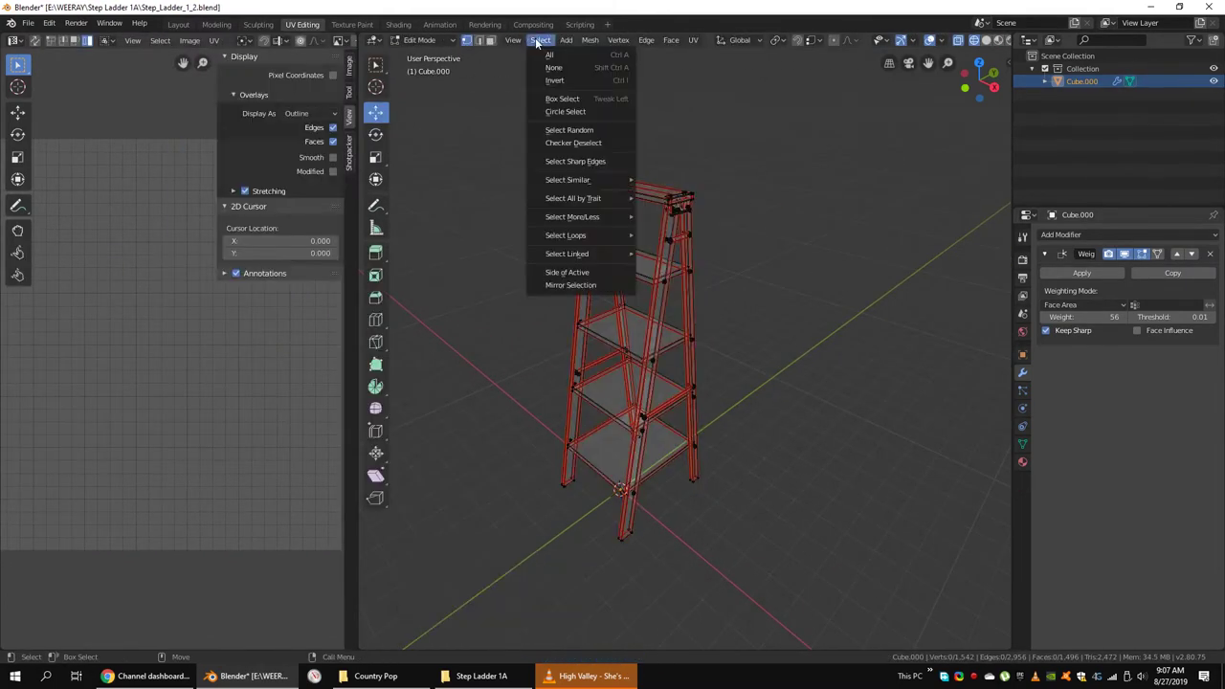
{"action": "left_click", "coordinate": [699, 200]}
Select faces by sides to find any faces with more than 4 vertices.
{"action": "middle_click_drag", "start_coordinate": [727, 230], "coordinate": [864, 287]}
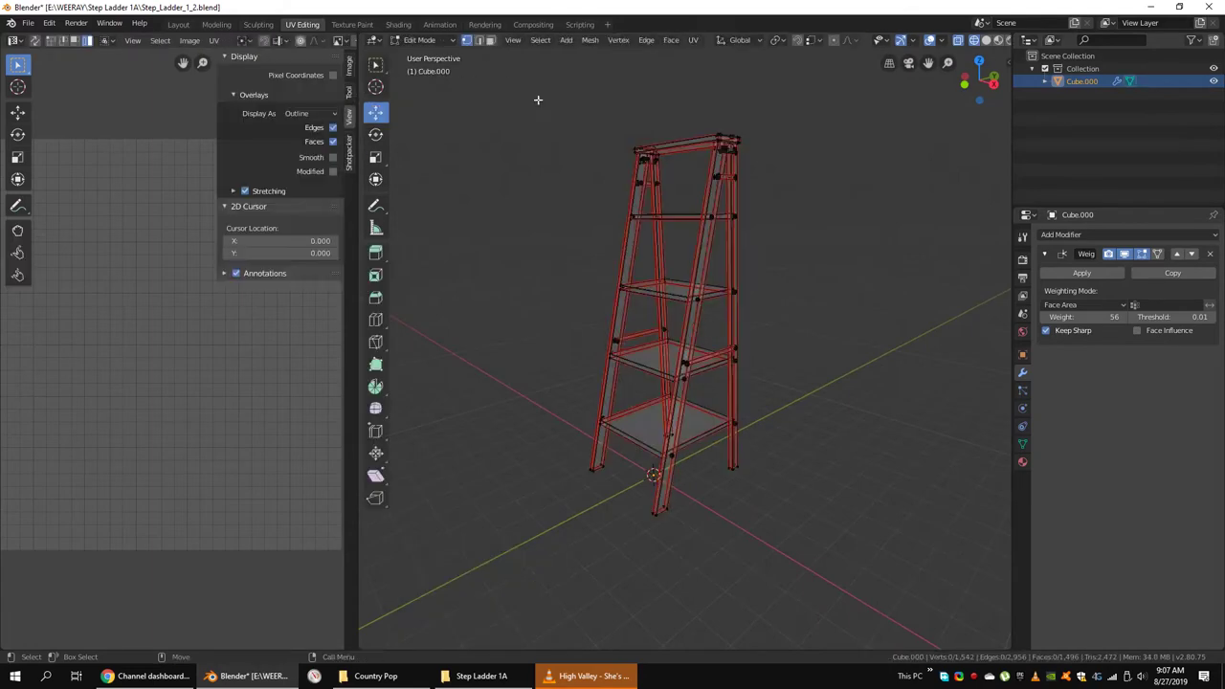
{"action": "left_click", "coordinate": [540, 39]}
{"action": "left_click", "coordinate": [678, 236]}
{"action": "left_click", "coordinate": [513, 578]}
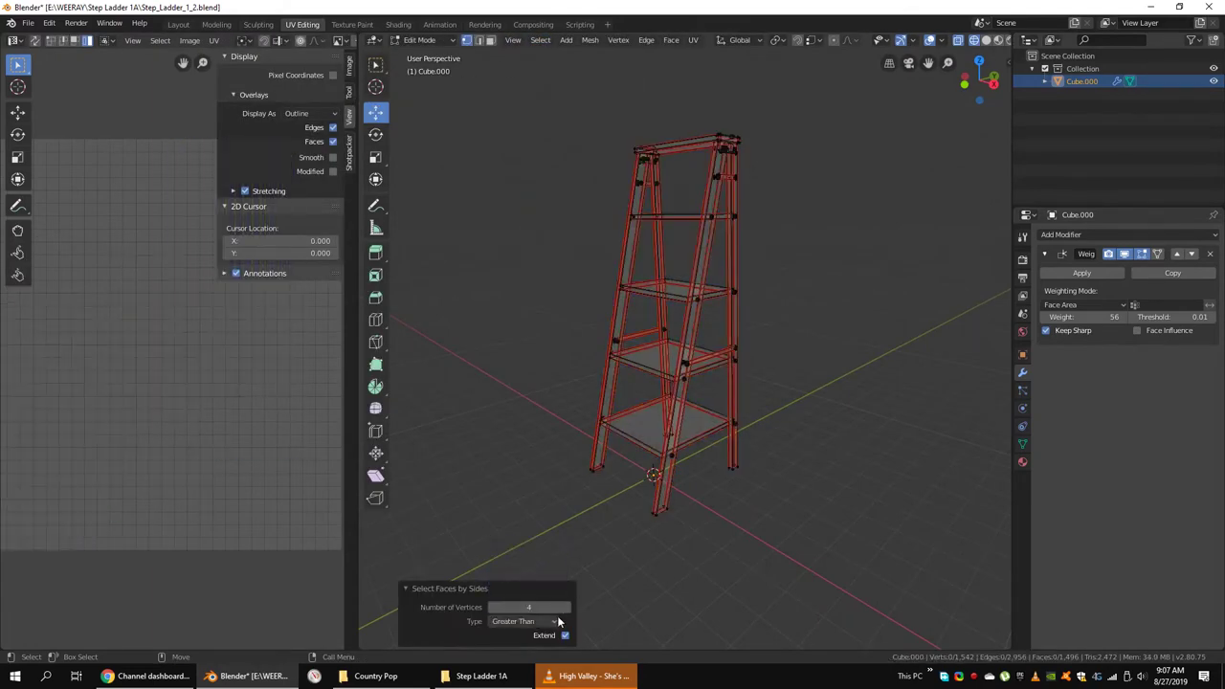
Unwrap the whole ladder with Conformal, margin 0.001, and widen the UV editor.
{"action": "key", "text": "a"}
{"action": "scroll", "coordinate": [777, 339], "scroll_direction": "down", "scroll_amount": 2}
{"action": "key", "text": "u"}
{"action": "left_click", "coordinate": [777, 339]}
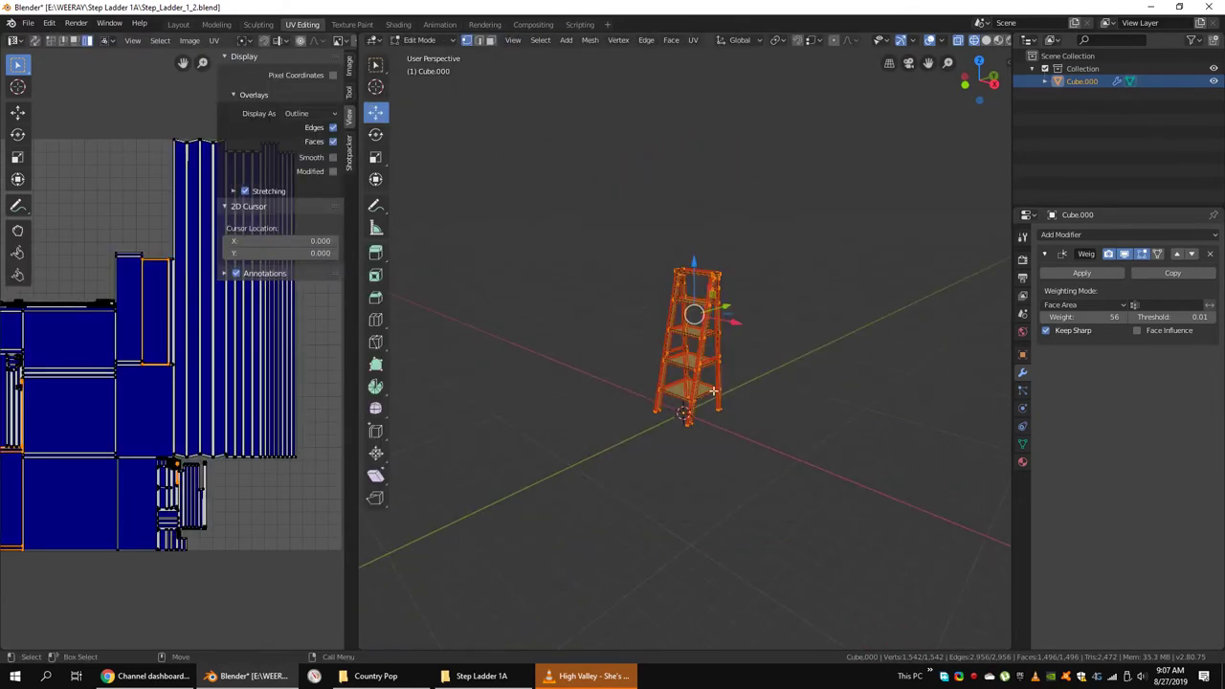
{"action": "left_click_drag", "start_coordinate": [357, 309], "coordinate": [628, 316]}
Select all UV islands and start a Shotpacker pack at 2048 resolution with 1000 island iterations.
{"action": "scroll", "coordinate": [389, 252], "scroll_direction": "down", "scroll_amount": 3}
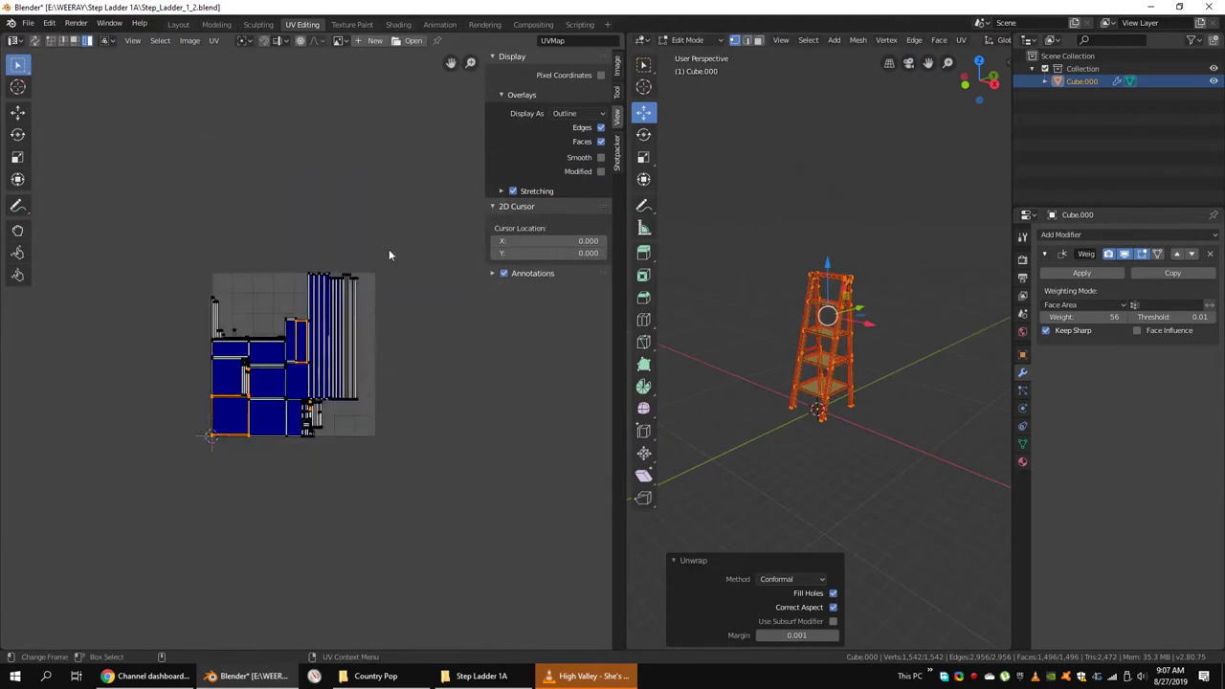
{"action": "key", "text": "a"}
{"action": "left_click", "coordinate": [618, 155]}
{"action": "scroll", "coordinate": [407, 70], "scroll_direction": "up", "scroll_amount": 2}
{"action": "left_click", "coordinate": [535, 105]}
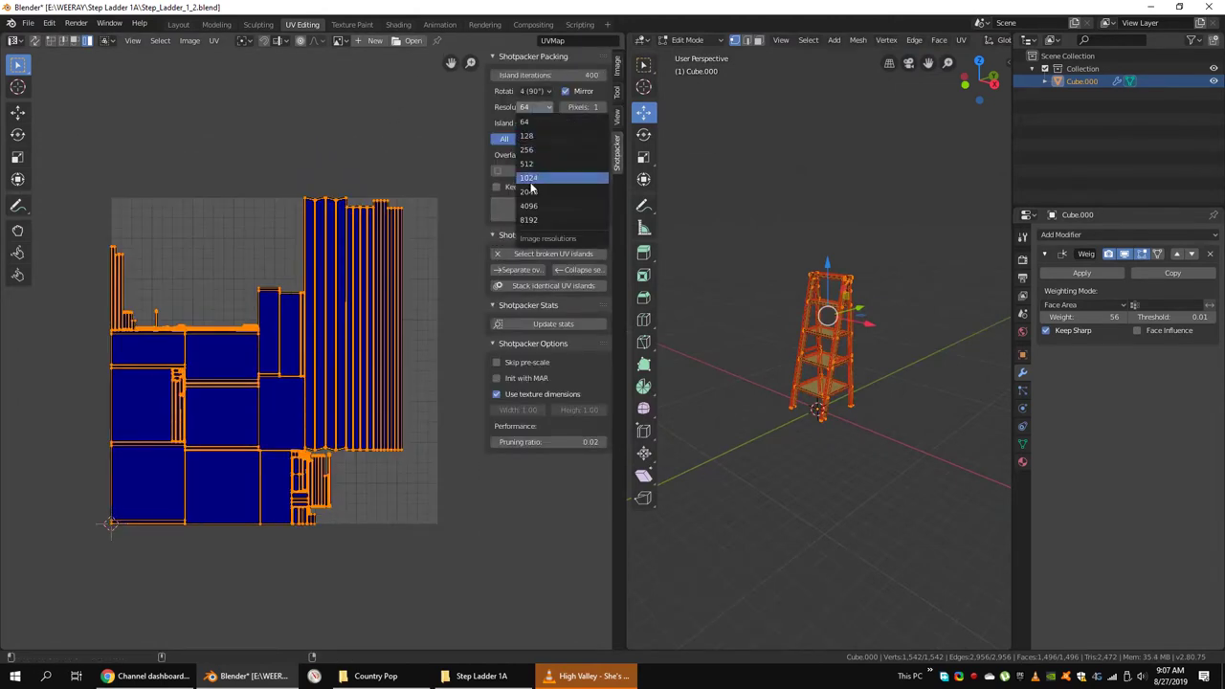
{"action": "left_click", "coordinate": [531, 197]}
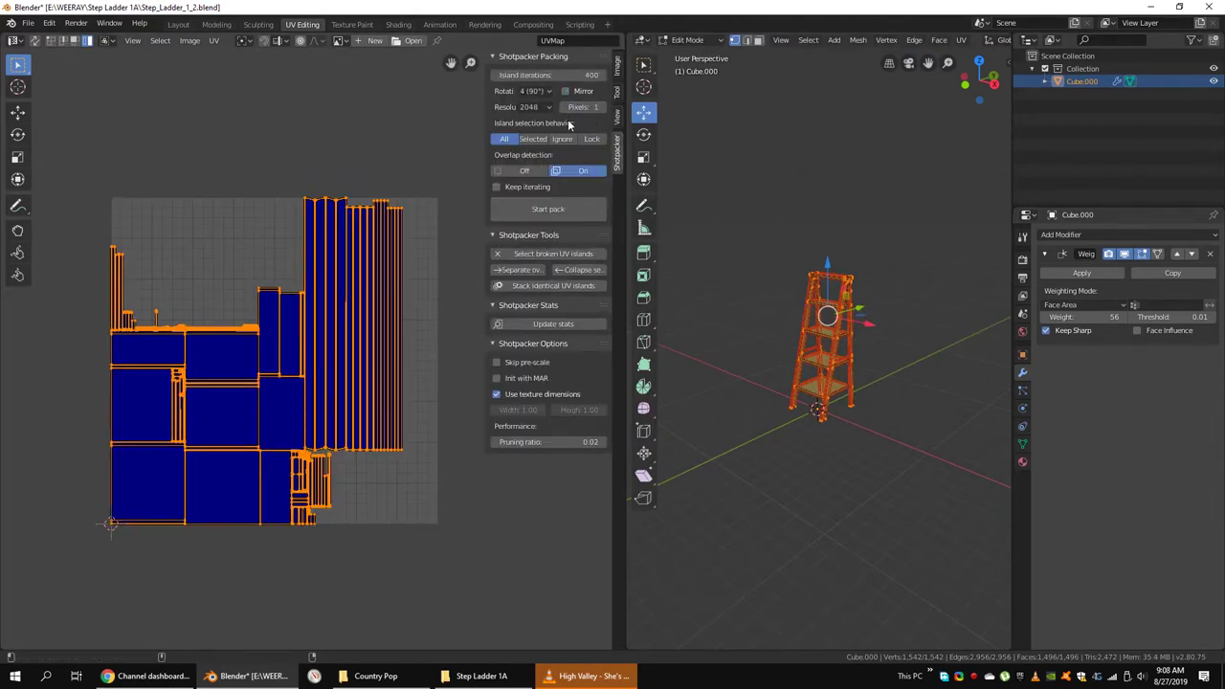
{"action": "left_click_drag", "start_coordinate": [559, 75], "coordinate": [603, 76]}
{"action": "left_click", "coordinate": [528, 211]}
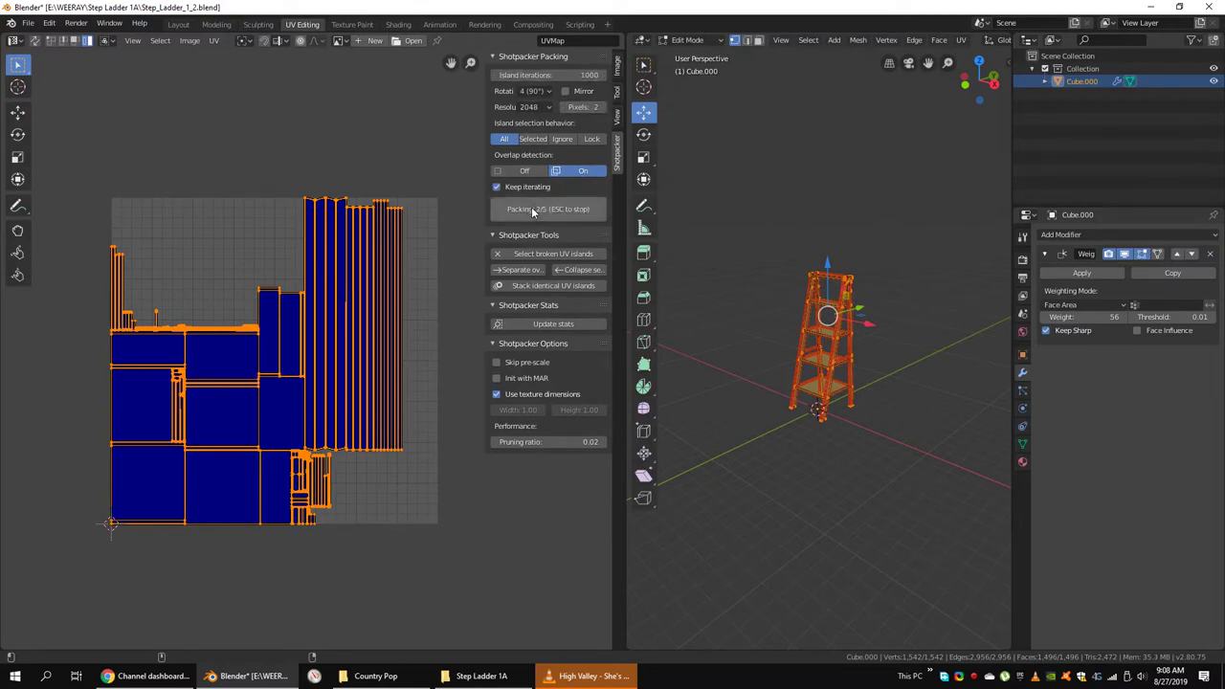
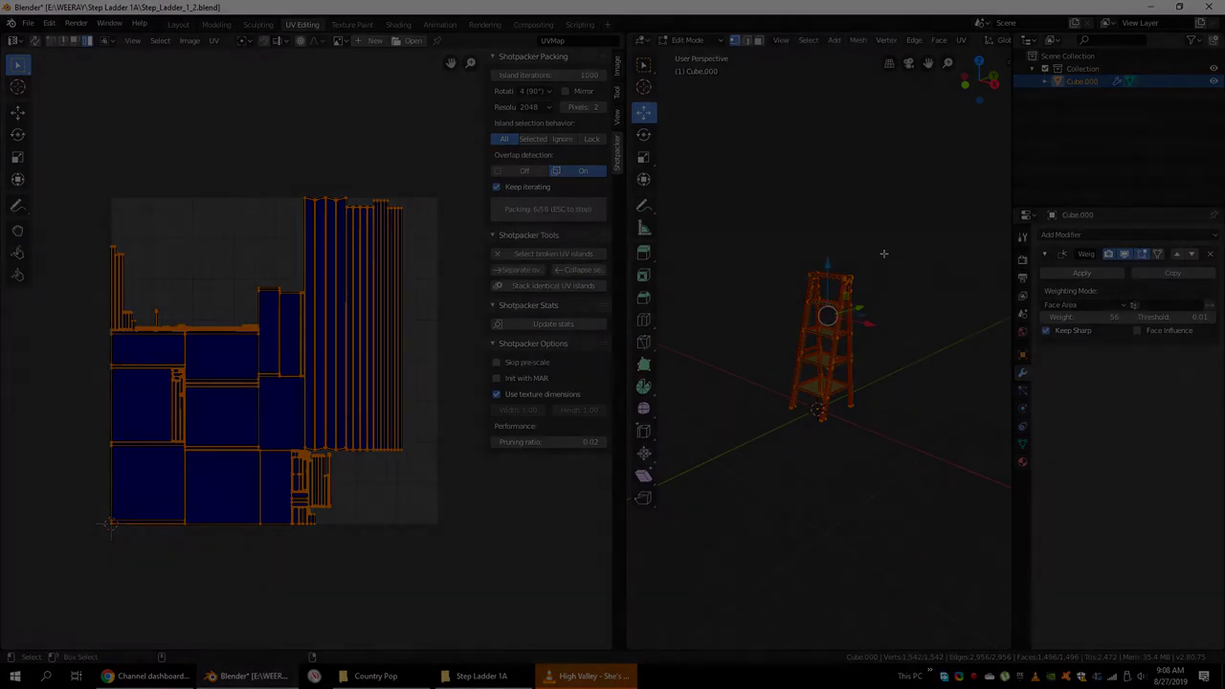
Scale the packed UV islands up so they fill the UV square.
{"action": "key", "text": "s"}
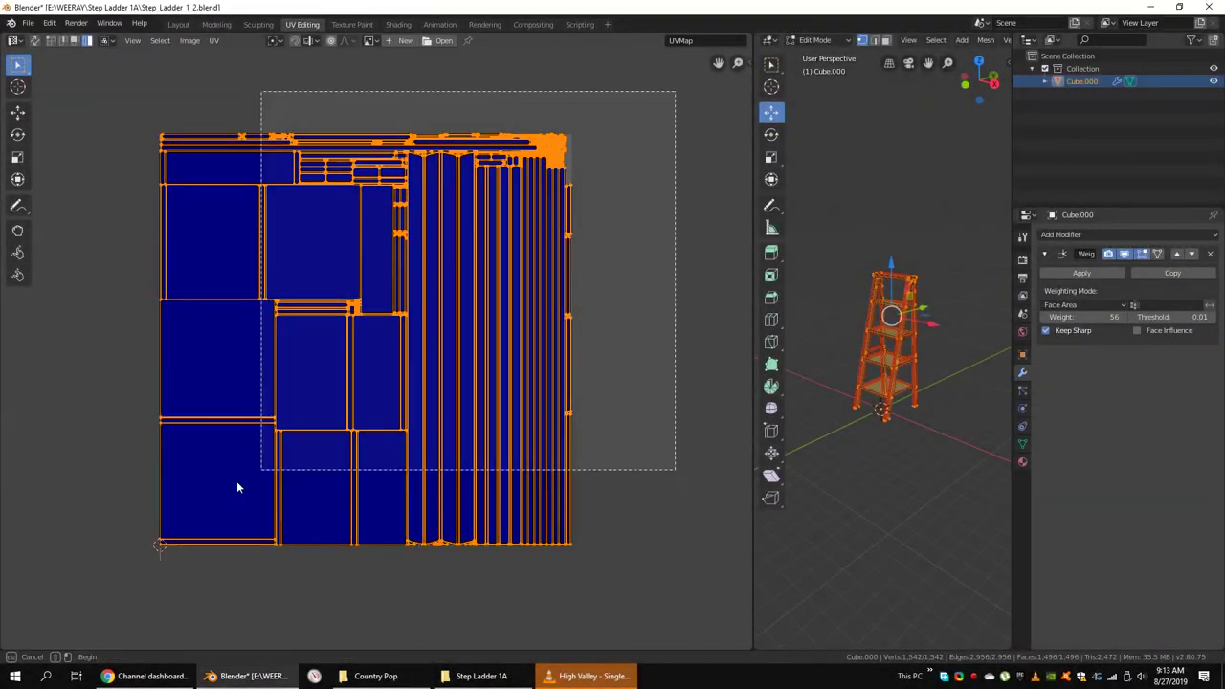
{"action": "left_click", "coordinate": [238, 487]}
{"action": "middle_click_drag", "start_coordinate": [123, 580], "coordinate": [696, 497], "text": "ctrl"}
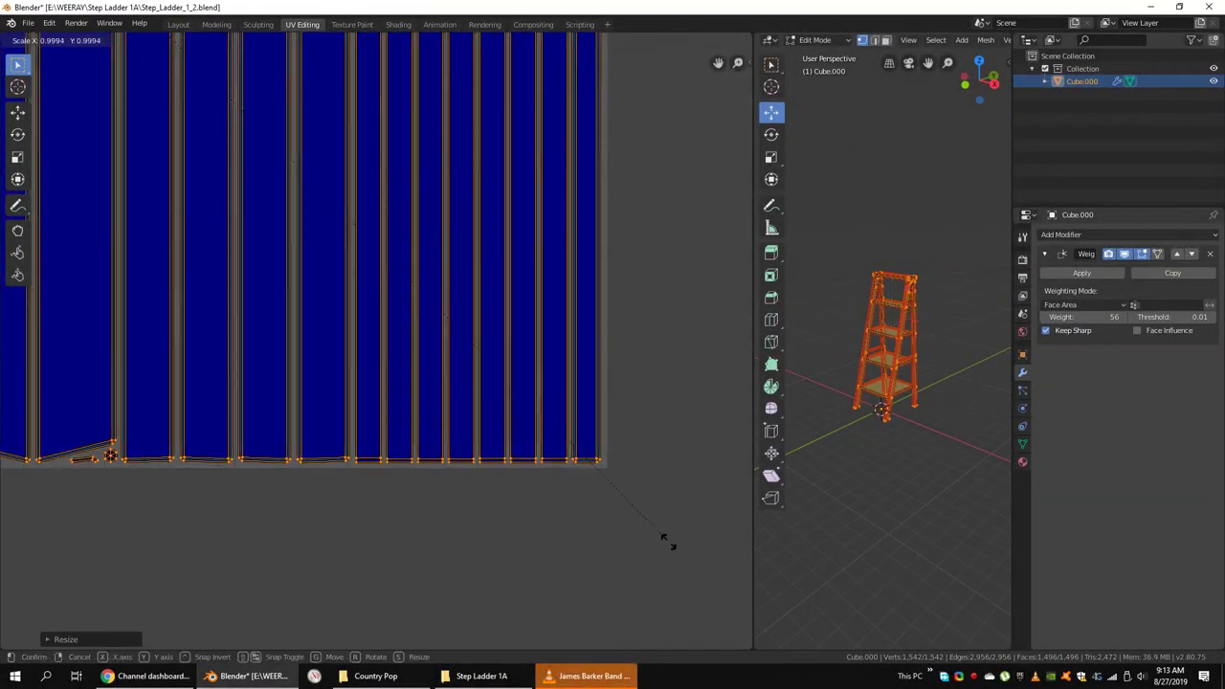
{"action": "scroll", "coordinate": [603, 480], "scroll_direction": "down", "scroll_amount": 2}
{"action": "scroll", "coordinate": [459, 331], "scroll_direction": "up", "scroll_amount": 3}
{"action": "scroll", "coordinate": [485, 297], "scroll_direction": "up", "scroll_amount": 2}
{"action": "scroll", "coordinate": [485, 296], "scroll_direction": "down", "scroll_amount": 3}
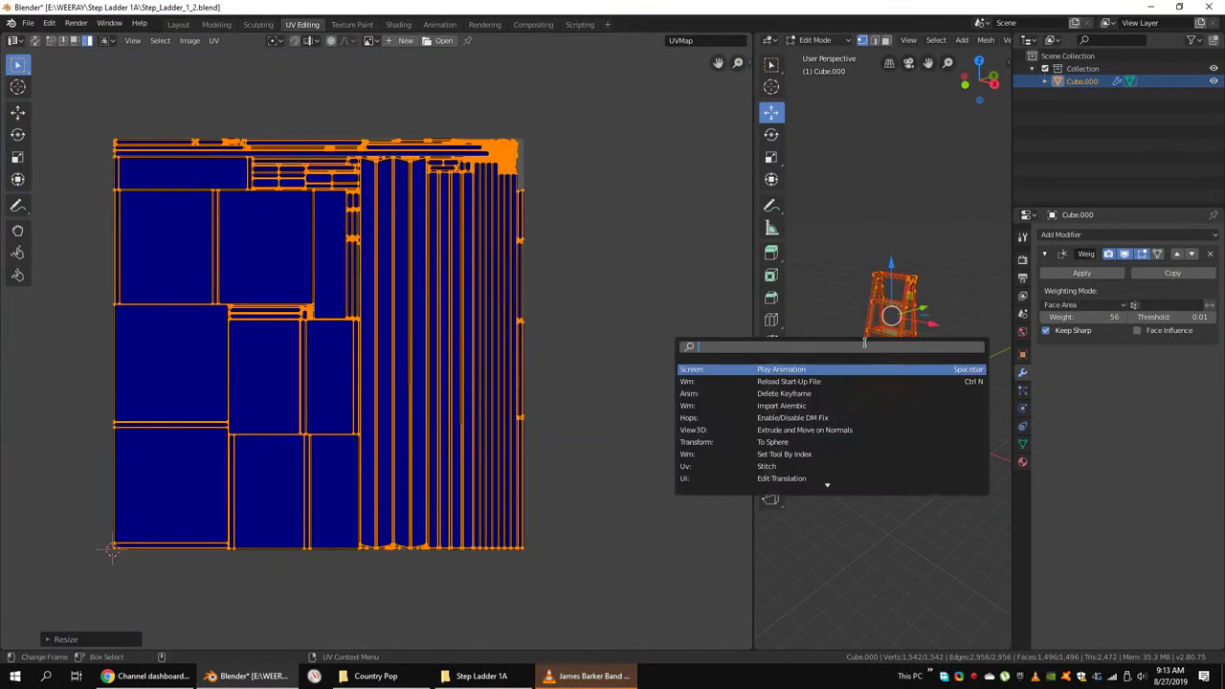
Return to Object Mode and save the file as Step_Ladder_1_3.blend.
{"action": "key", "text": "Tab"}
{"action": "left_click", "coordinate": [28, 22]}
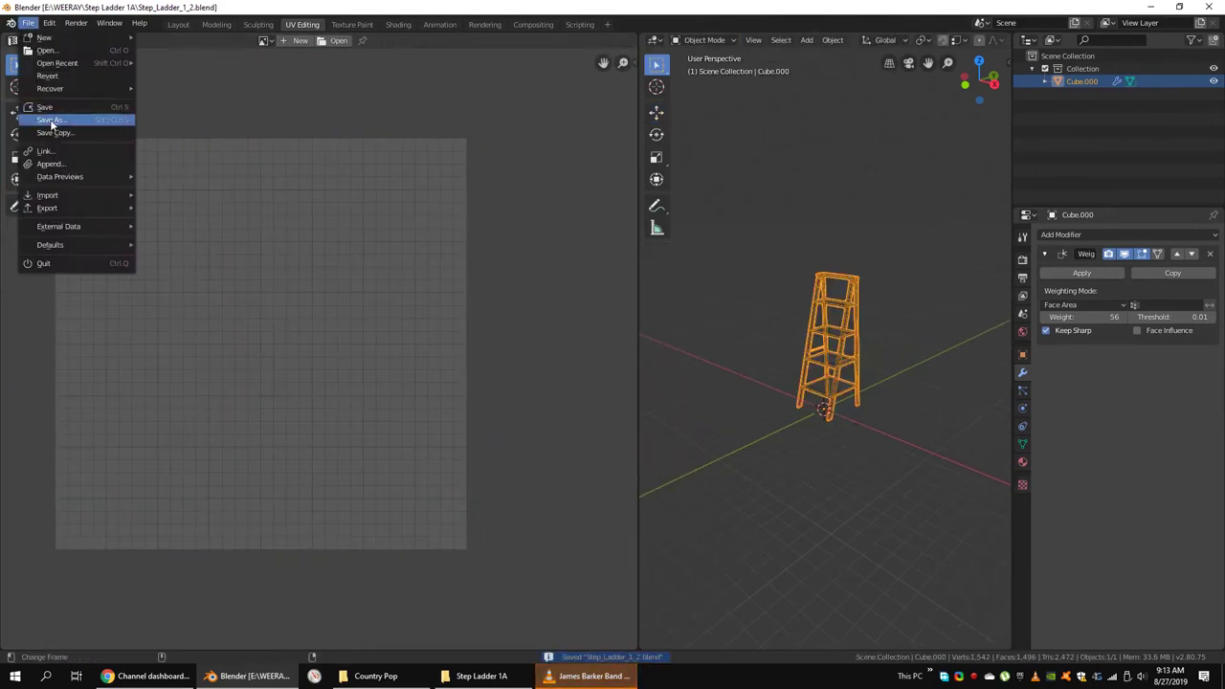
{"action": "left_click", "coordinate": [49, 121]}
{"action": "left_click", "coordinate": [1158, 60]}
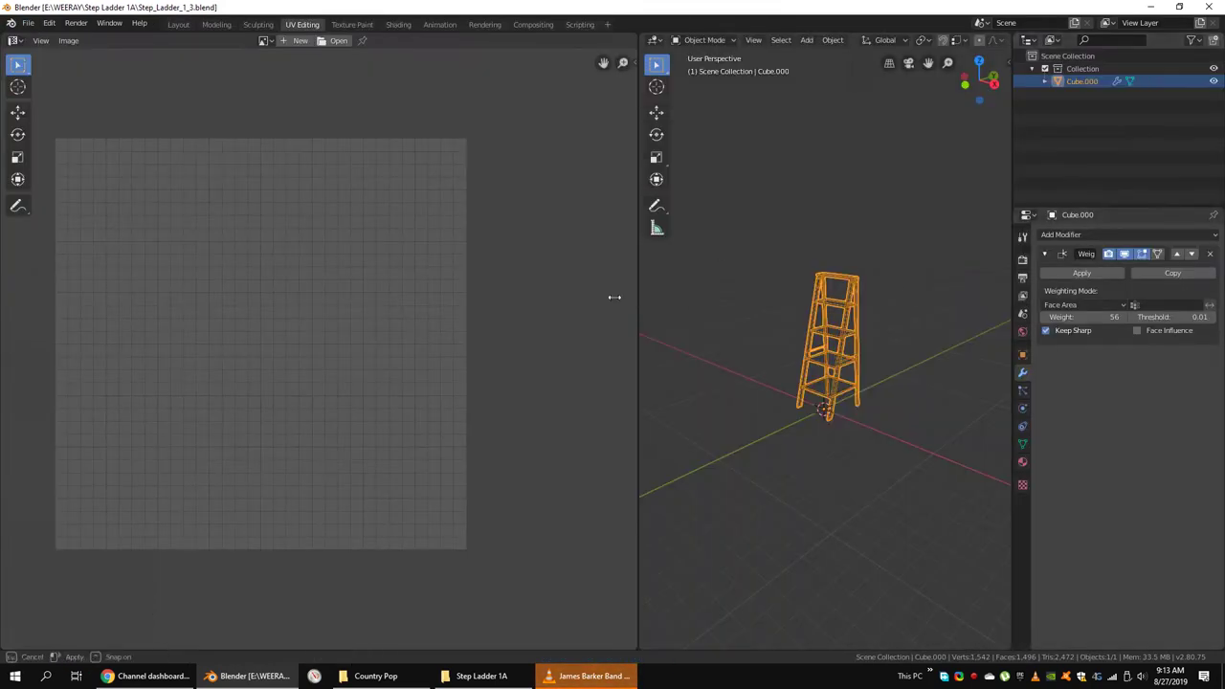
Widen the 3D viewport, orbit the ladder upright and show its material settings.
{"action": "left_click_drag", "start_coordinate": [614, 297], "coordinate": [567, 298]}
{"action": "key", "text": "Tab"}
{"action": "scroll", "coordinate": [823, 345], "scroll_direction": "up", "scroll_amount": 3}
{"action": "key", "text": "Tab"}
{"action": "mouse_move", "coordinate": [928, 325]}
{"action": "middle_mouse_down"}
{"action": "mouse_move", "coordinate": [828, 356]}
{"action": "mouse_move", "coordinate": [831, 294]}
{"action": "middle_mouse_up"}
{"action": "scroll", "coordinate": [832, 295], "scroll_direction": "up", "scroll_amount": 2}
{"action": "left_click", "coordinate": [1022, 462]}
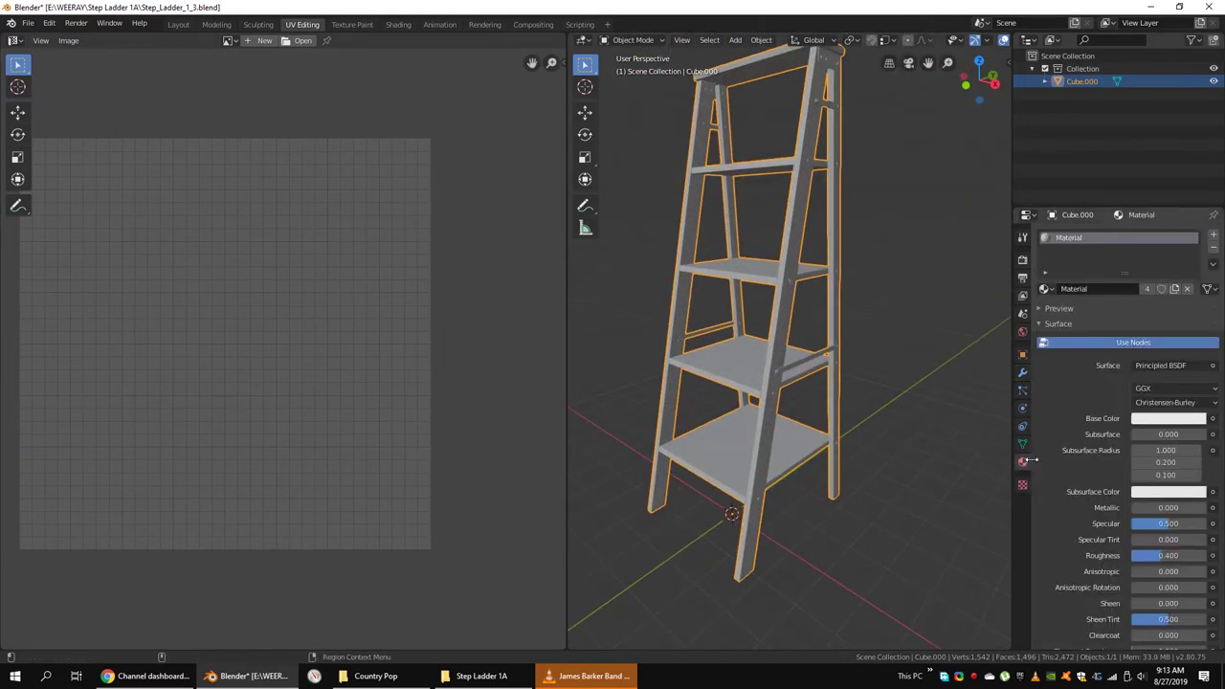
{"action": "scroll", "coordinate": [774, 326], "scroll_direction": "down", "scroll_amount": 3}
Export the ladder as Step_Ladder_1.fbx into Substance Painter Projects\Step Ladder 1.
{"action": "left_click", "coordinate": [27, 22]}
{"action": "mouse_move", "coordinate": [48, 208]}
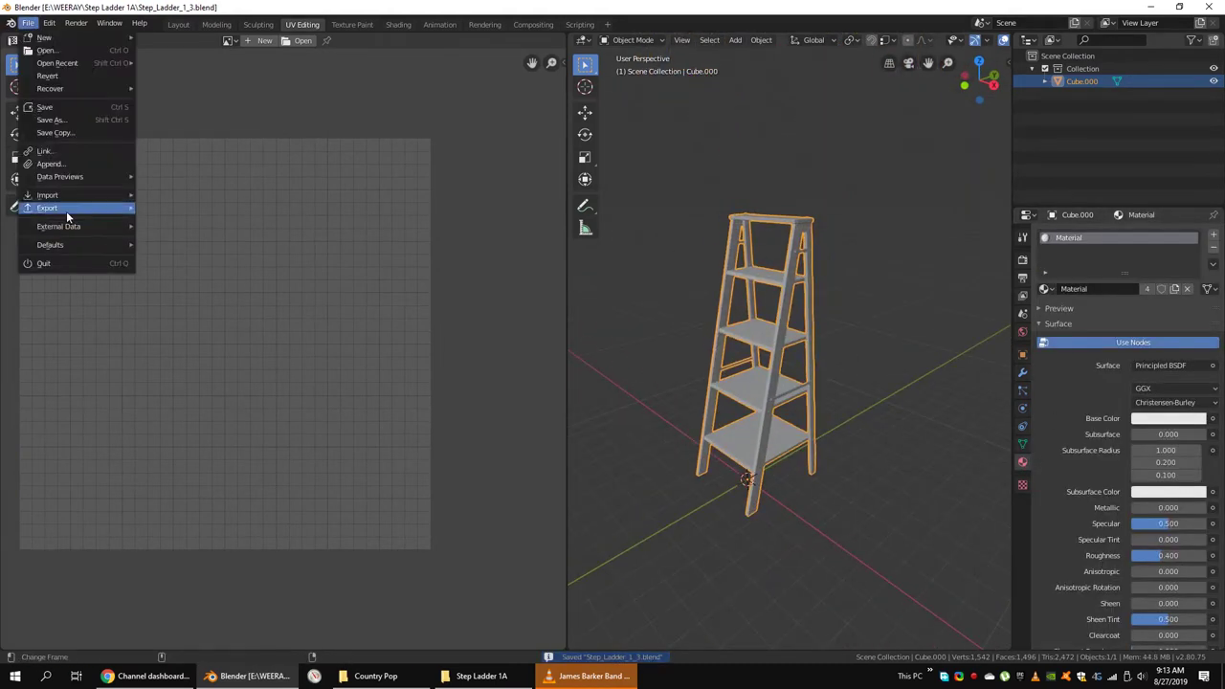
{"action": "left_click", "coordinate": [207, 228]}
{"action": "left_click", "coordinate": [9, 58]}
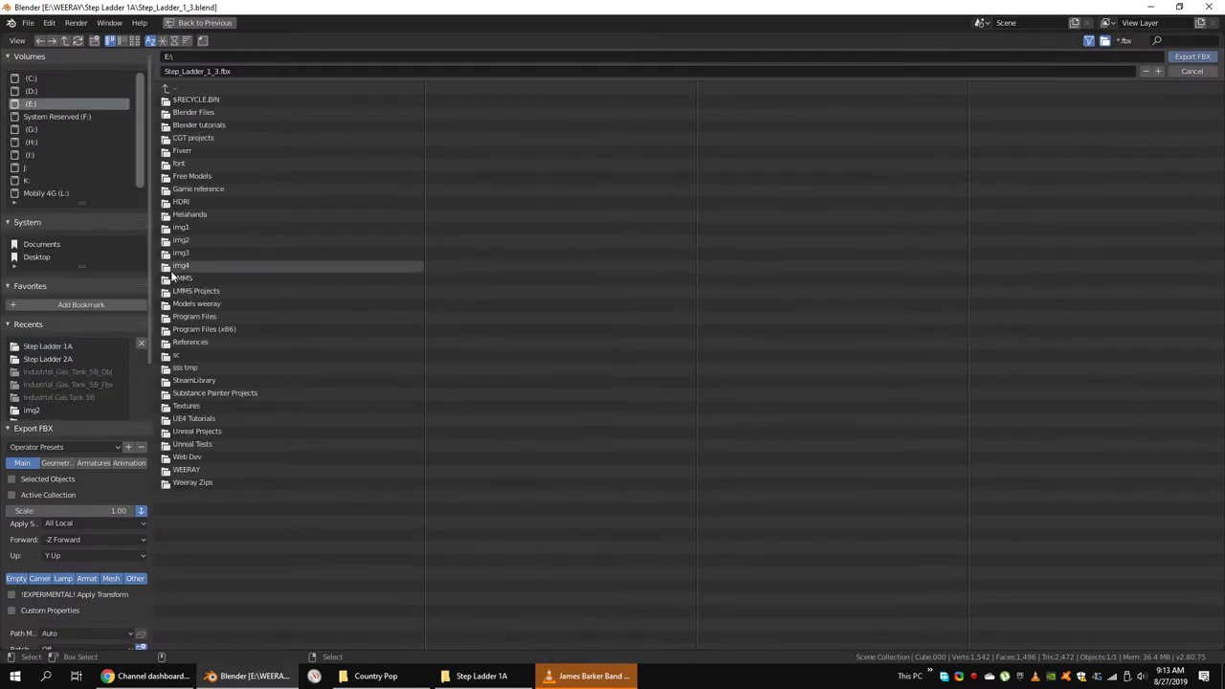
{"action": "left_click", "coordinate": [214, 392]}
{"action": "type", "text": "Step Ladder 1"}
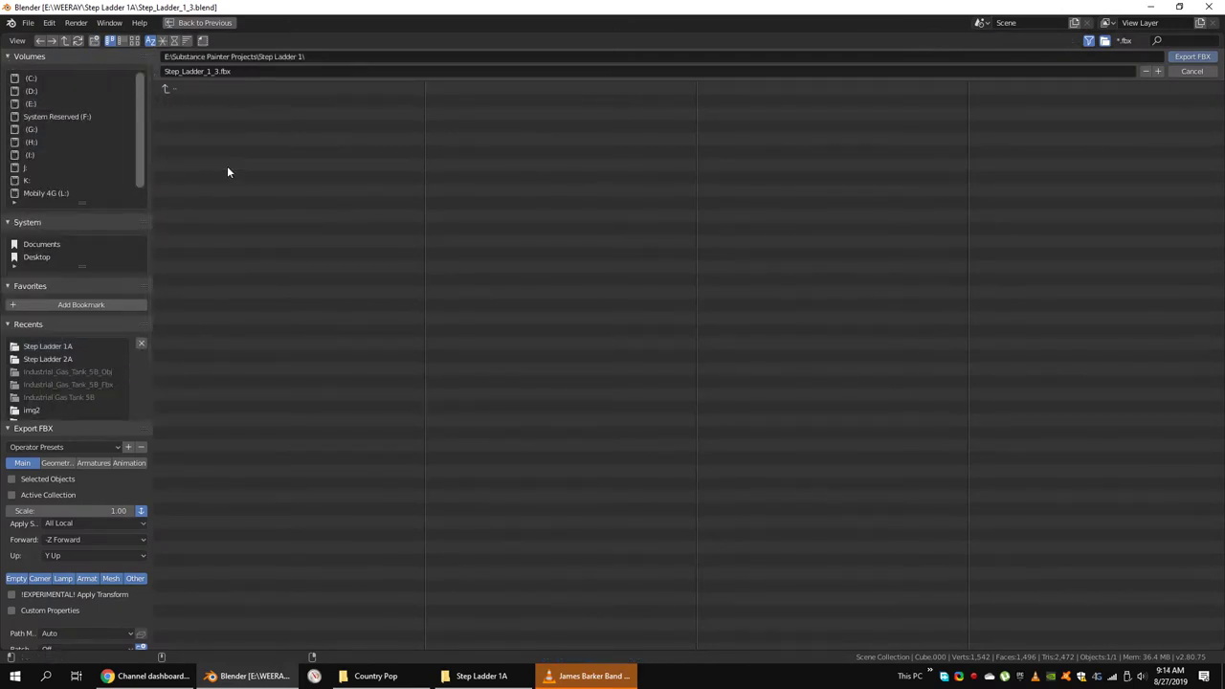
{"action": "left_click", "coordinate": [197, 71]}
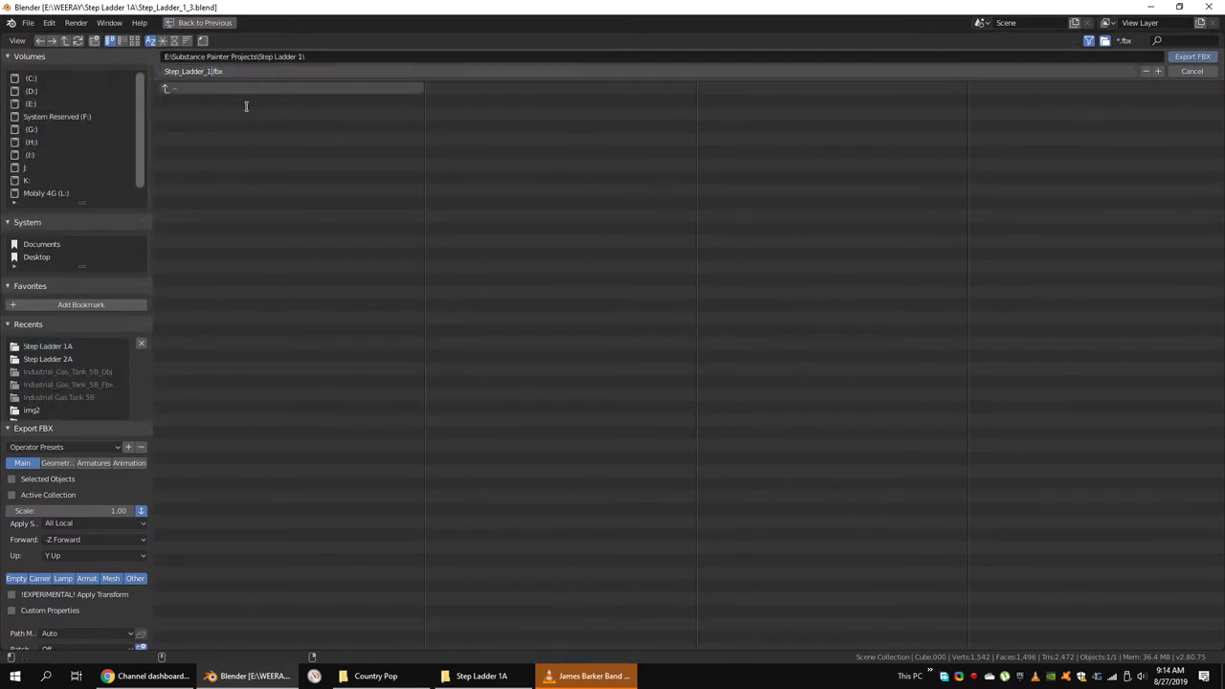
{"action": "left_click", "coordinate": [1191, 57]}
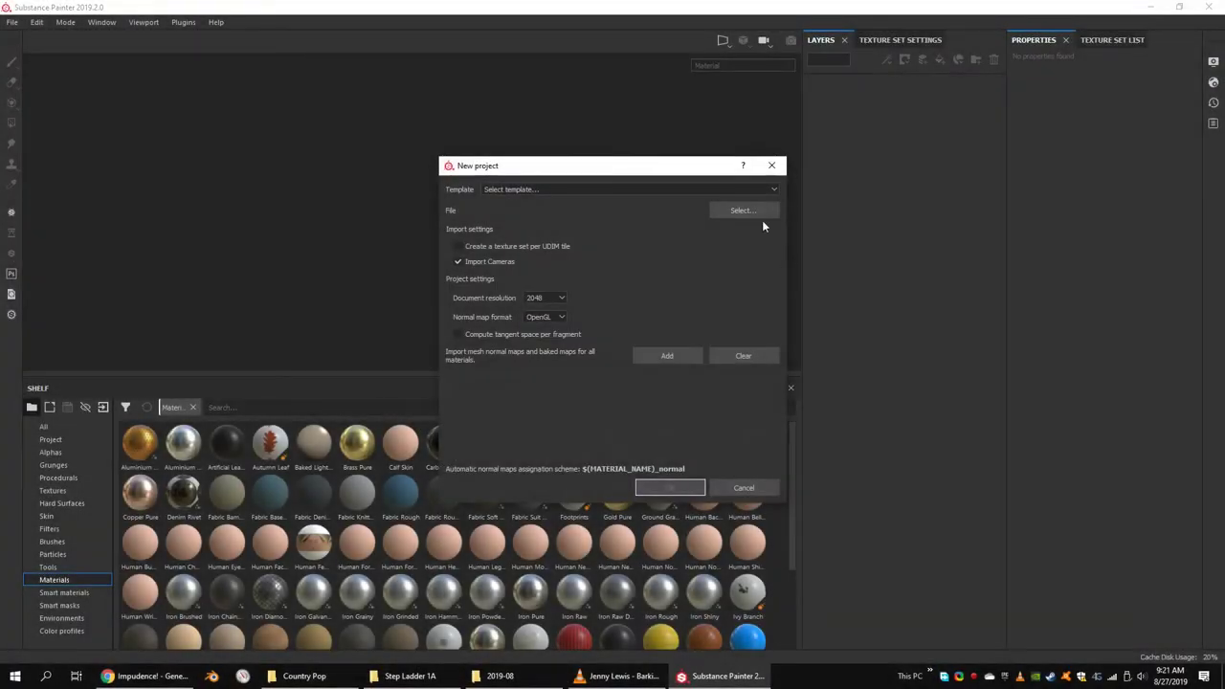
Create a new project from Step_Ladder_1.fbx with a chosen document resolution.
{"action": "left_click", "coordinate": [760, 216]}
{"action": "left_click", "coordinate": [714, 210]}
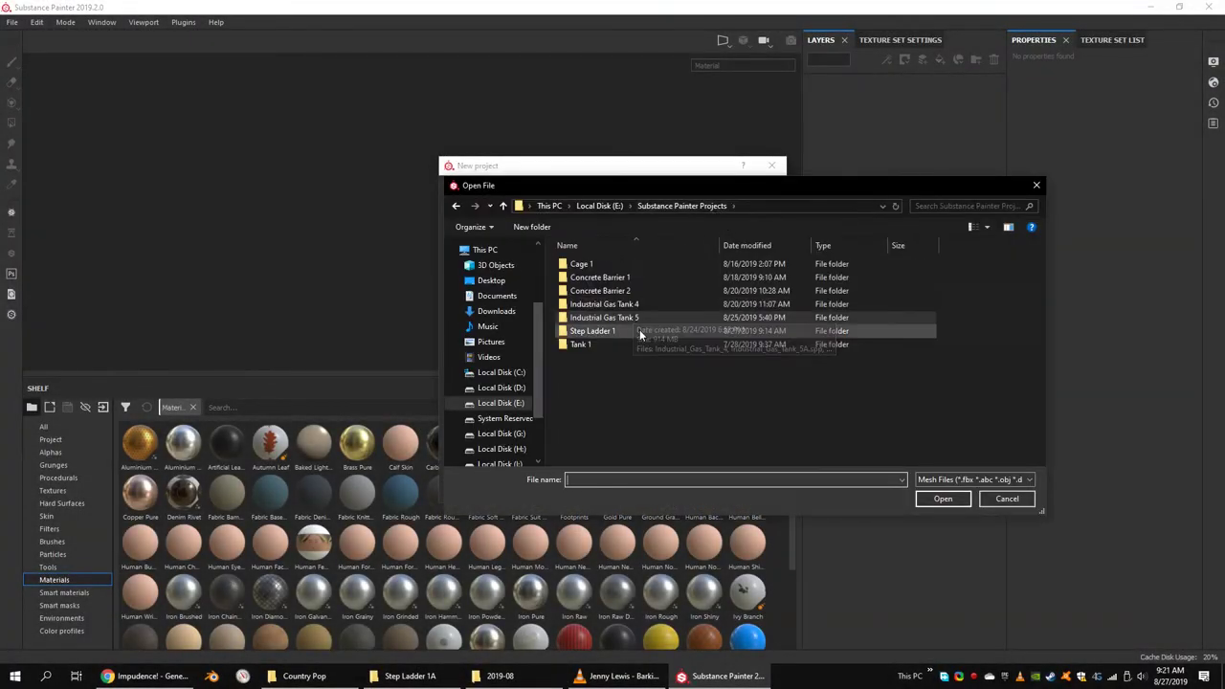
{"action": "double_click", "coordinate": [631, 328]}
{"action": "double_click", "coordinate": [605, 265]}
{"action": "left_click", "coordinate": [559, 298]}
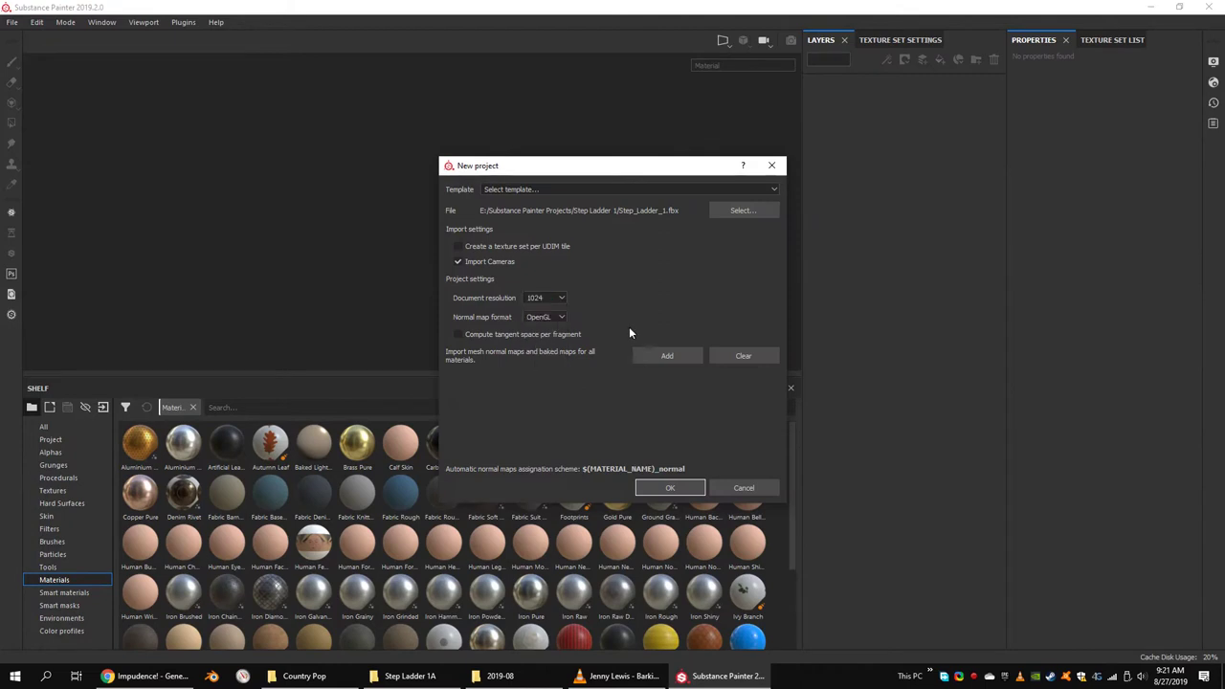
{"action": "left_click", "coordinate": [664, 488]}
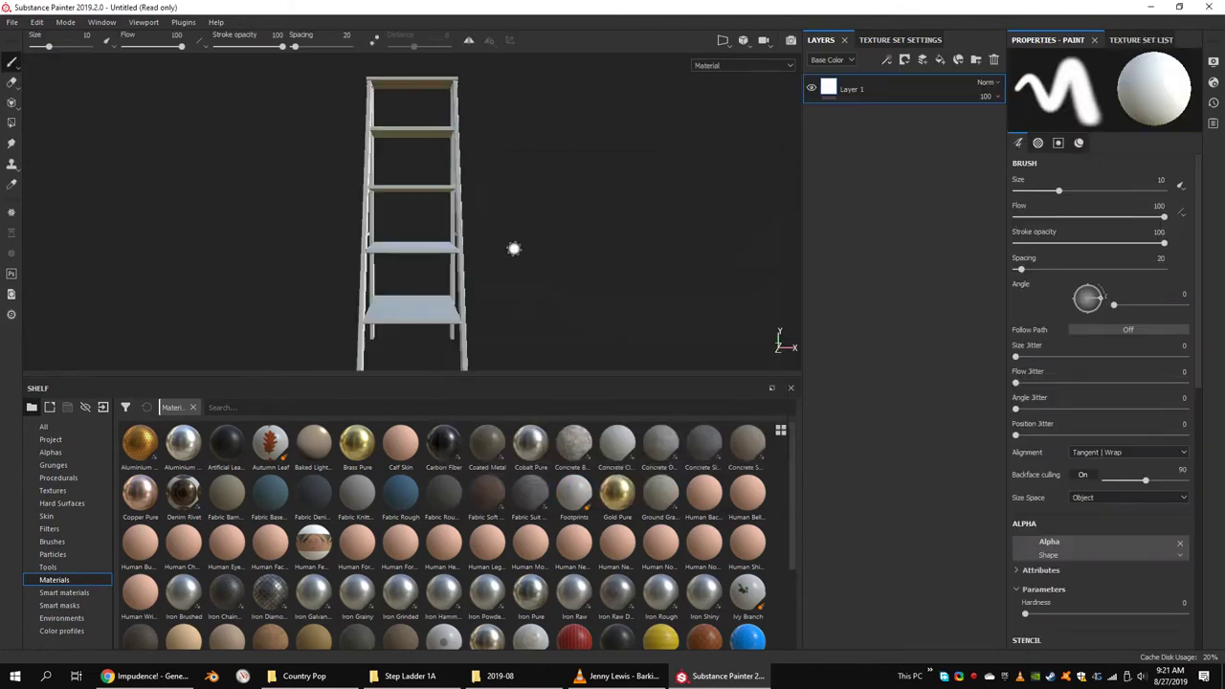
{"action": "left_click_drag", "start_coordinate": [511, 249], "coordinate": [465, 246], "text": "alt"}
{"action": "scroll", "coordinate": [471, 285], "scroll_direction": "up", "scroll_amount": 5}
{"action": "scroll", "coordinate": [471, 285], "scroll_direction": "down", "scroll_amount": 5}
{"action": "scroll", "coordinate": [479, 268], "scroll_direction": "down", "scroll_amount": 3}
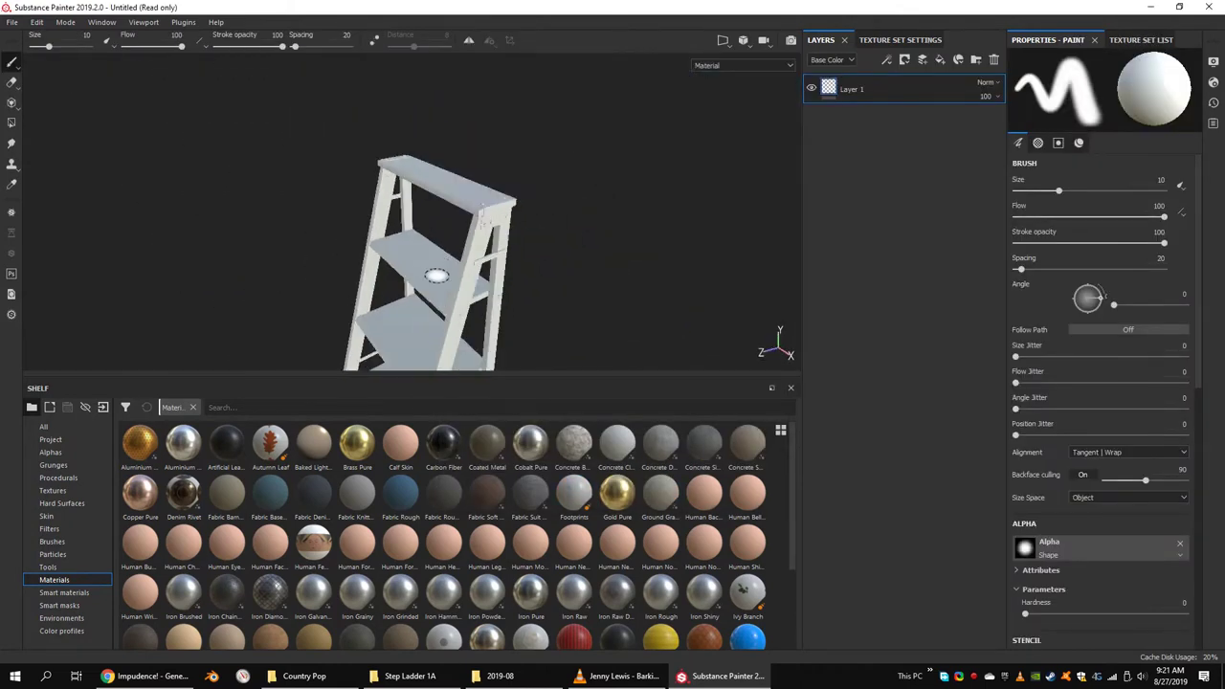
{"action": "left_click_drag", "start_coordinate": [437, 290], "coordinate": [475, 230], "text": "alt"}
Save the project as Step_Ladder_1A in the Step Ladder 1 folder.
{"action": "key", "text": "ctrl+s"}
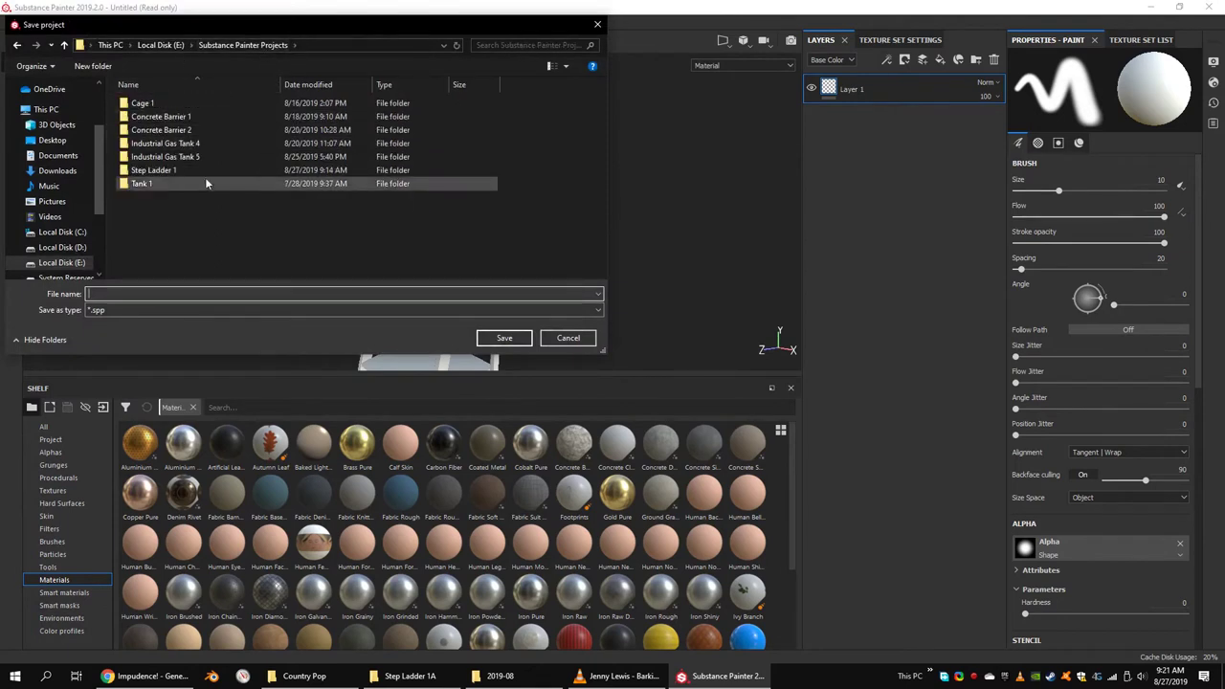
{"action": "double_click", "coordinate": [191, 170]}
{"action": "type", "text": "Step_Ladder_1A"}
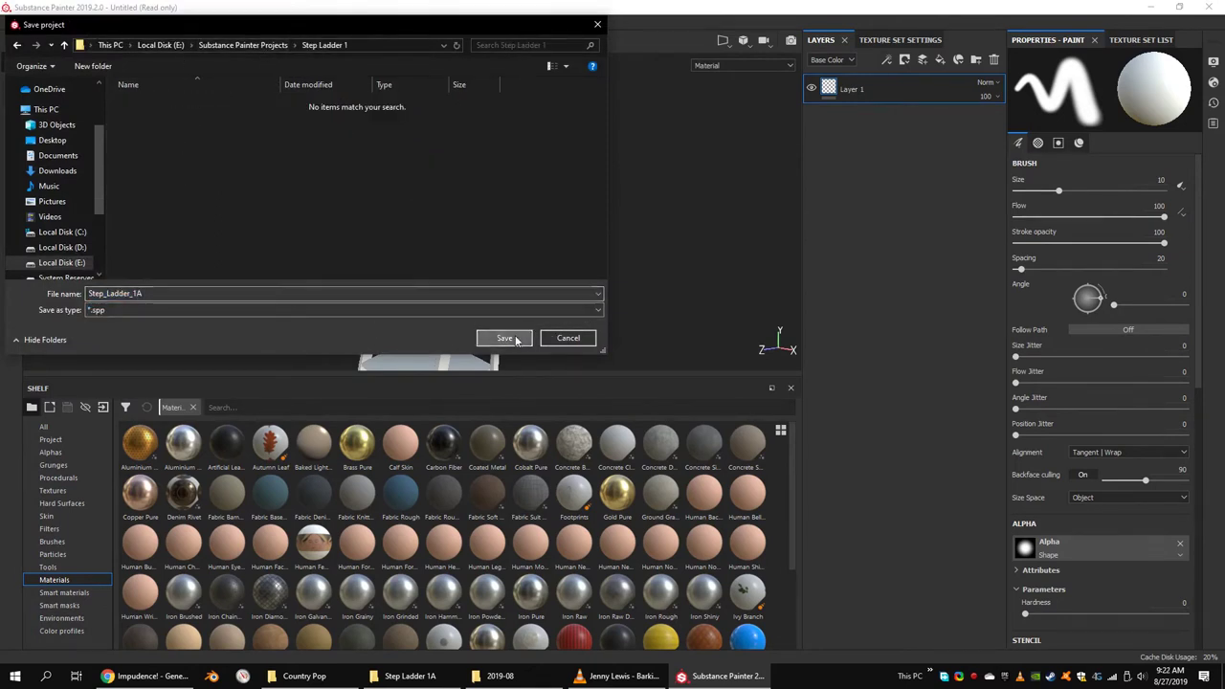
{"action": "left_click", "coordinate": [505, 337]}
{"action": "left_click_drag", "start_coordinate": [501, 225], "coordinate": [480, 261], "text": "alt"}
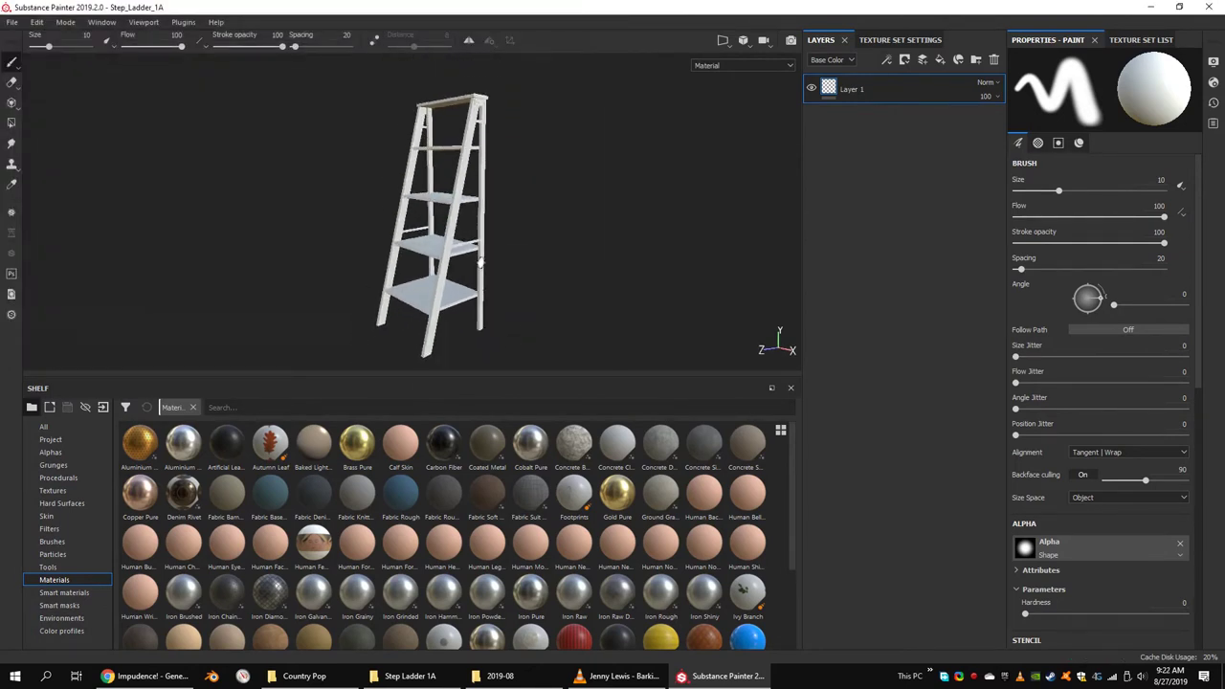
{"action": "left_click", "coordinate": [916, 43]}
Bake the material mesh maps at 2048 output size with the ID map unchecked.
{"action": "left_click", "coordinate": [964, 263]}
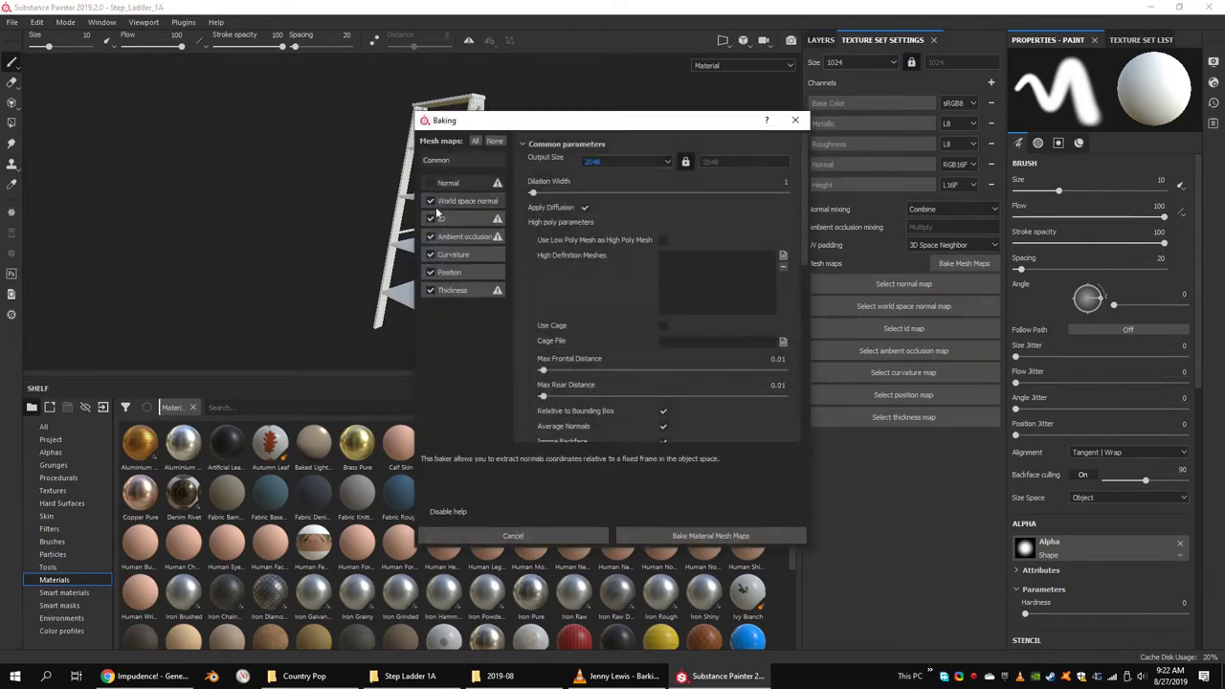
{"action": "left_click", "coordinate": [457, 254]}
{"action": "left_click", "coordinate": [450, 160]}
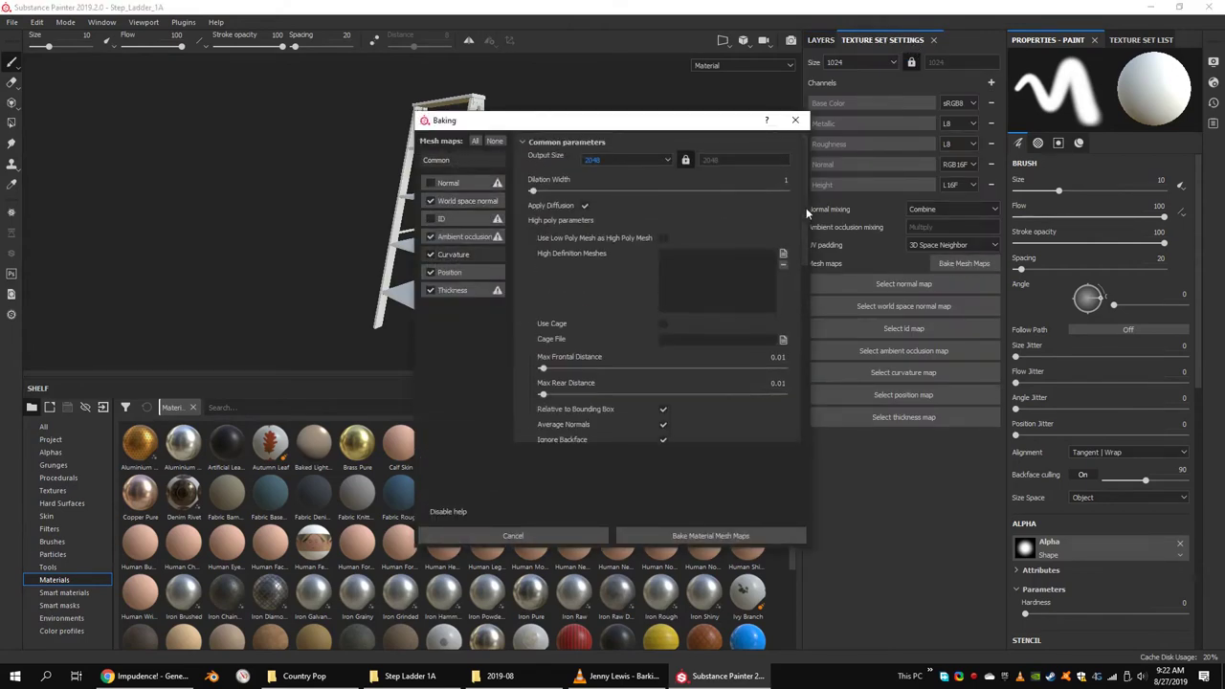
{"action": "scroll", "coordinate": [756, 306], "scroll_direction": "down", "scroll_amount": 3}
{"action": "scroll", "coordinate": [805, 305], "scroll_direction": "up", "scroll_amount": 2}
{"action": "scroll", "coordinate": [806, 300], "scroll_direction": "up", "scroll_amount": 2}
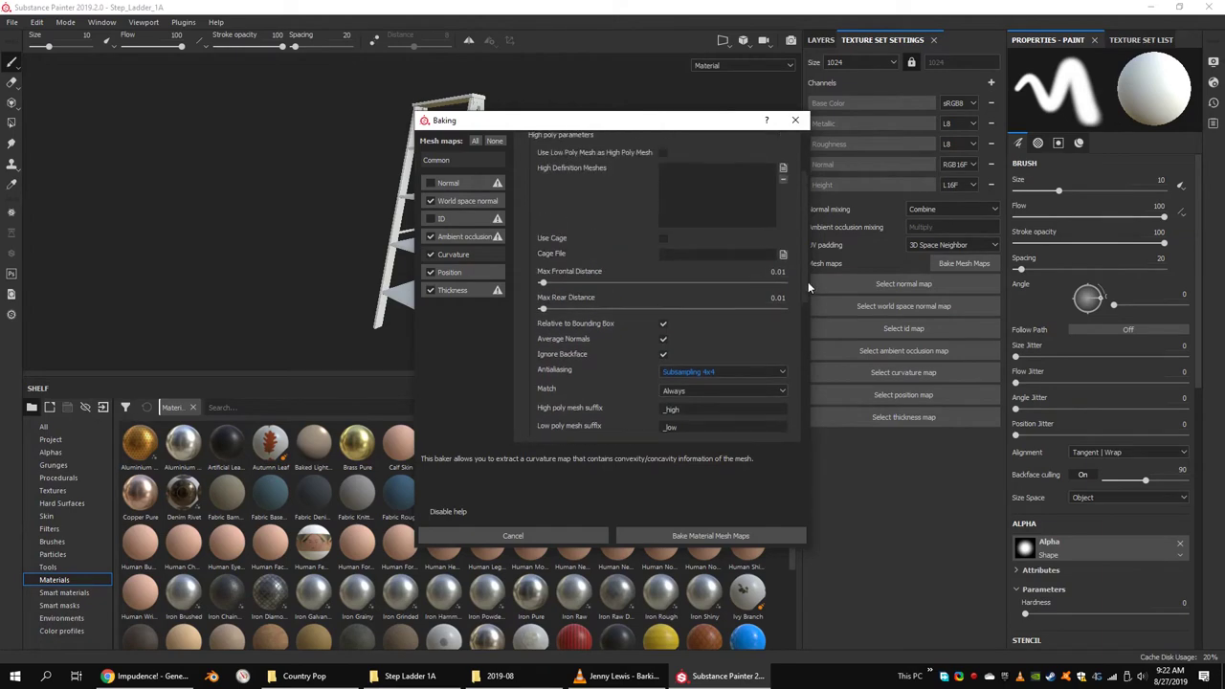
{"action": "scroll", "coordinate": [808, 282], "scroll_direction": "up", "scroll_amount": 2}
{"action": "left_click", "coordinate": [706, 534]}
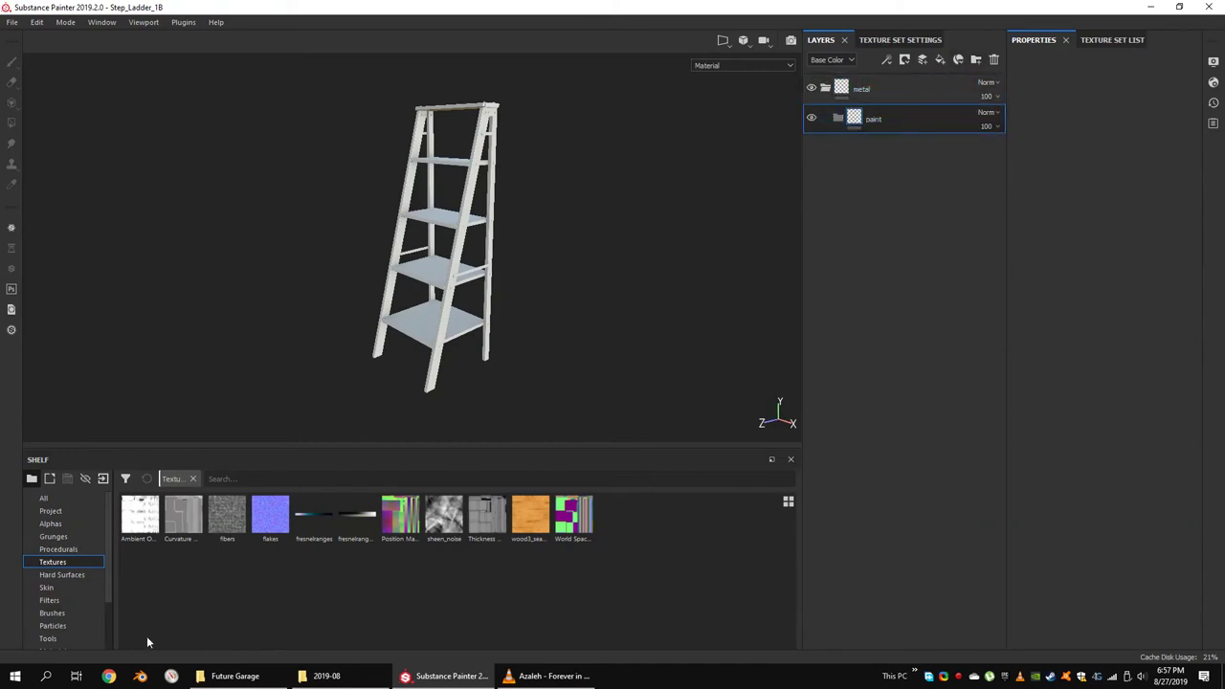
Add a Steel Rust and Wear material layer and an orange-coloured fill layer.
{"action": "left_click", "coordinate": [53, 614]}
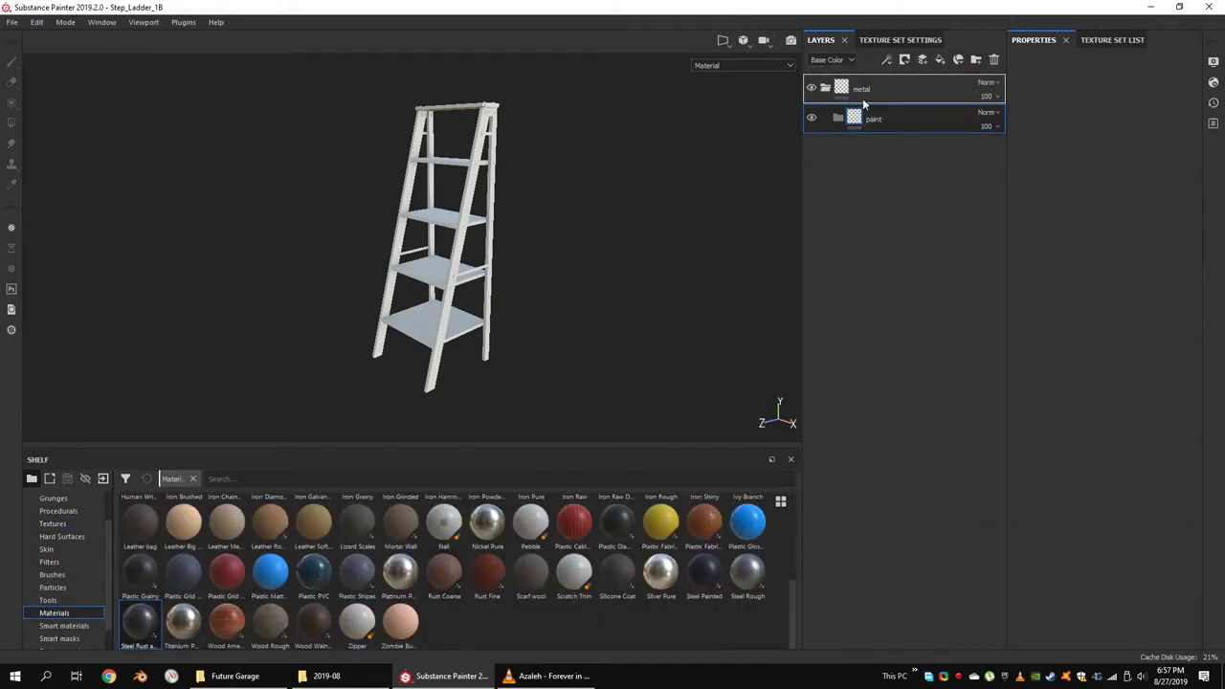
{"action": "mouse_move", "coordinate": [864, 104]}
{"action": "left_mouse_down"}
{"action": "mouse_move", "coordinate": [899, 144]}
{"action": "mouse_move", "coordinate": [879, 124]}
{"action": "left_mouse_up"}
{"action": "left_click", "coordinate": [879, 62]}
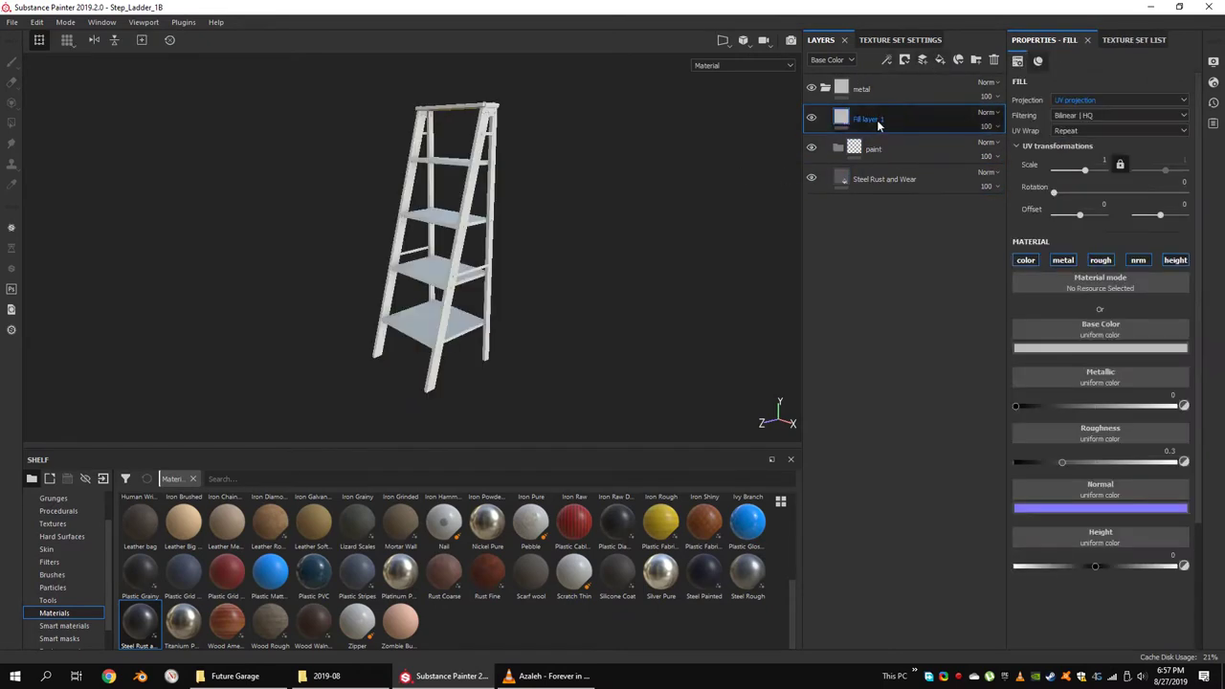
{"action": "left_click", "coordinate": [1101, 348]}
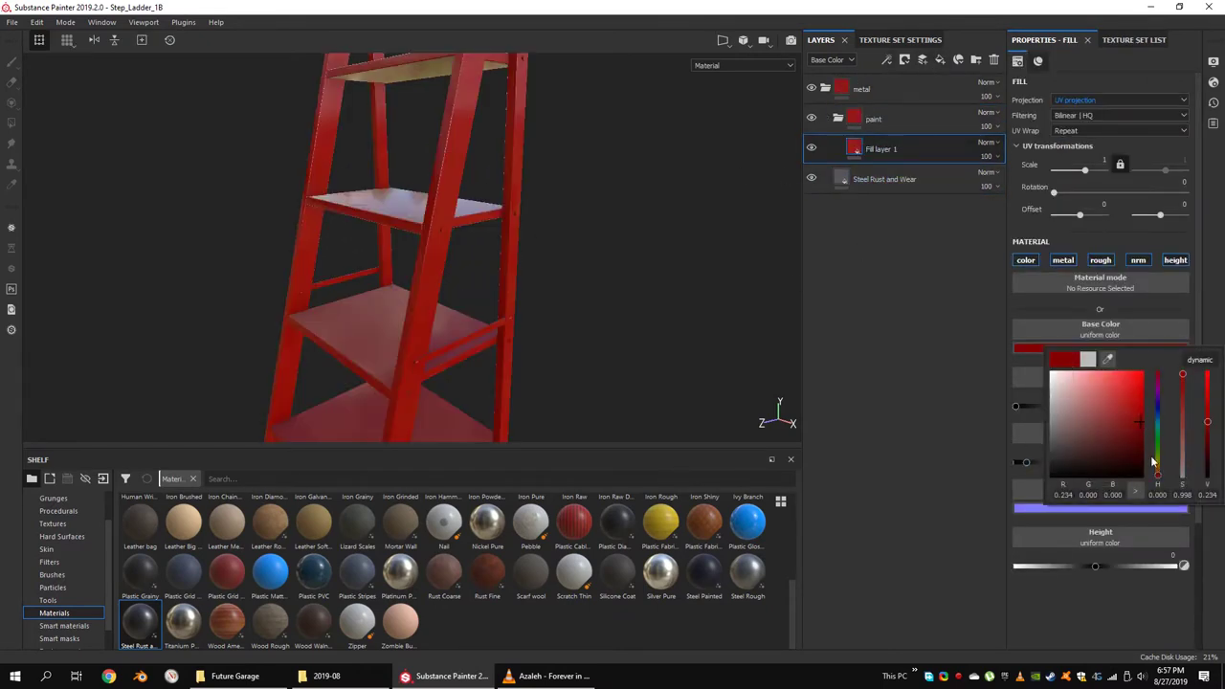
{"action": "left_click", "coordinate": [1113, 436]}
Add a mask to the metal folder.
{"action": "left_click_drag", "start_coordinate": [465, 240], "coordinate": [516, 235], "text": "alt"}
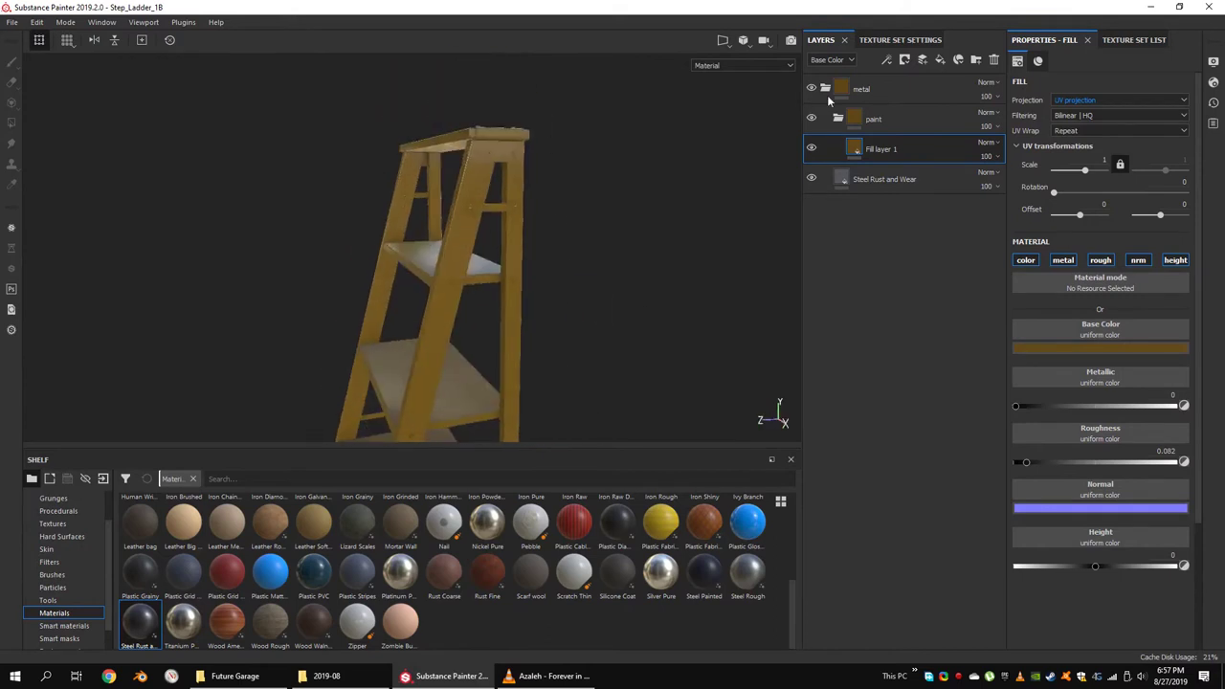
{"action": "right_click", "coordinate": [848, 89]}
{"action": "left_click", "coordinate": [864, 93]}
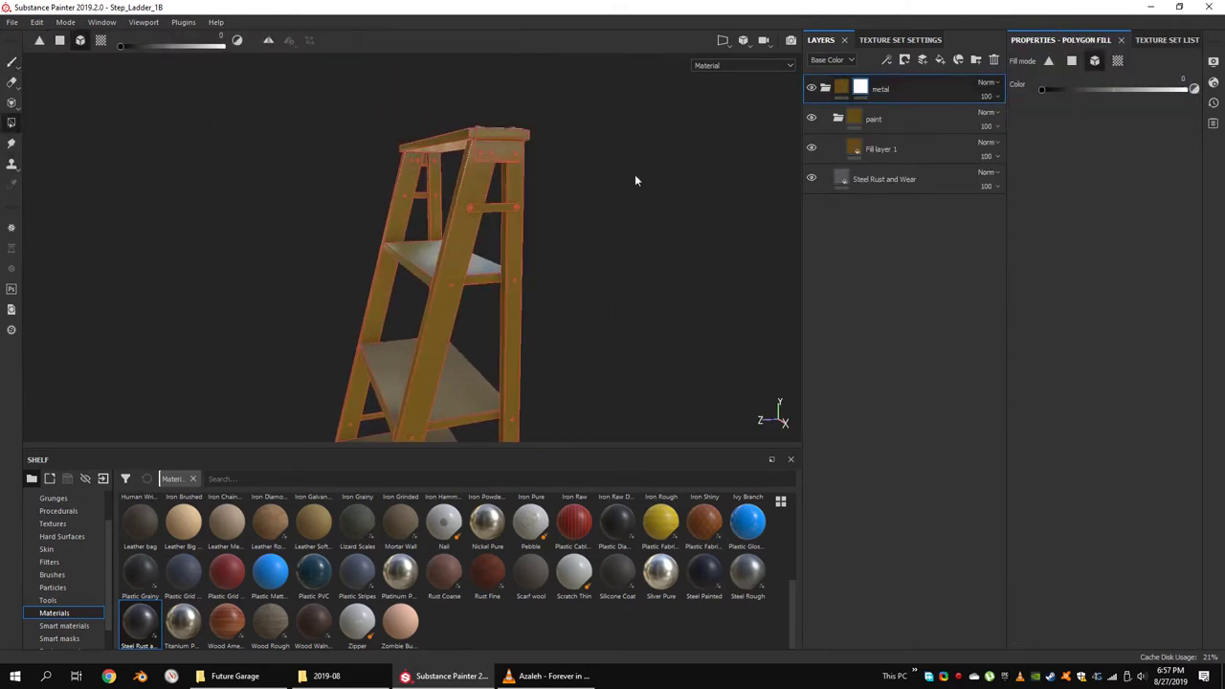
{"action": "mouse_move", "coordinate": [457, 166]}
{"action": "left_mouse_down", "text": "alt"}
{"action": "mouse_move", "coordinate": [402, 284]}
{"action": "mouse_move", "coordinate": [520, 271]}
{"action": "left_mouse_up", "text": "alt"}
{"action": "left_click_drag", "start_coordinate": [471, 196], "coordinate": [470, 239], "text": "alt"}
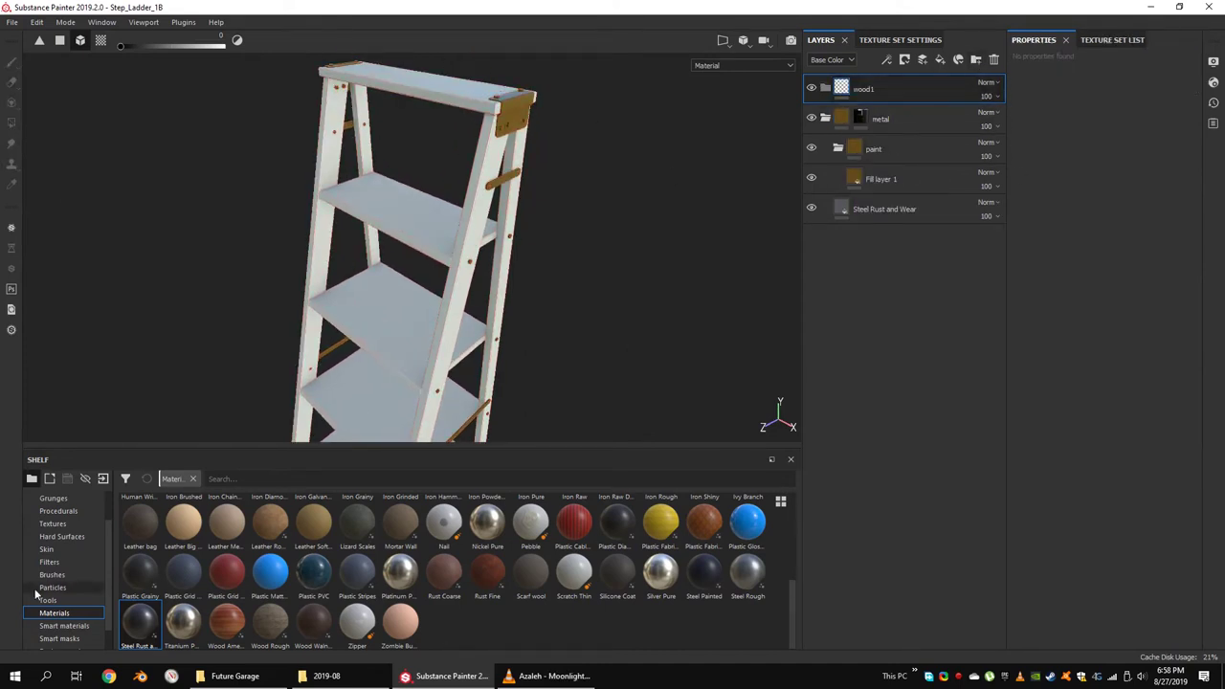
Add a fill layer with the wood texture in Roughness, using tri-planar projection.
{"action": "left_click", "coordinate": [46, 548]}
{"action": "left_click", "coordinate": [61, 536]}
{"action": "left_click", "coordinate": [53, 524]}
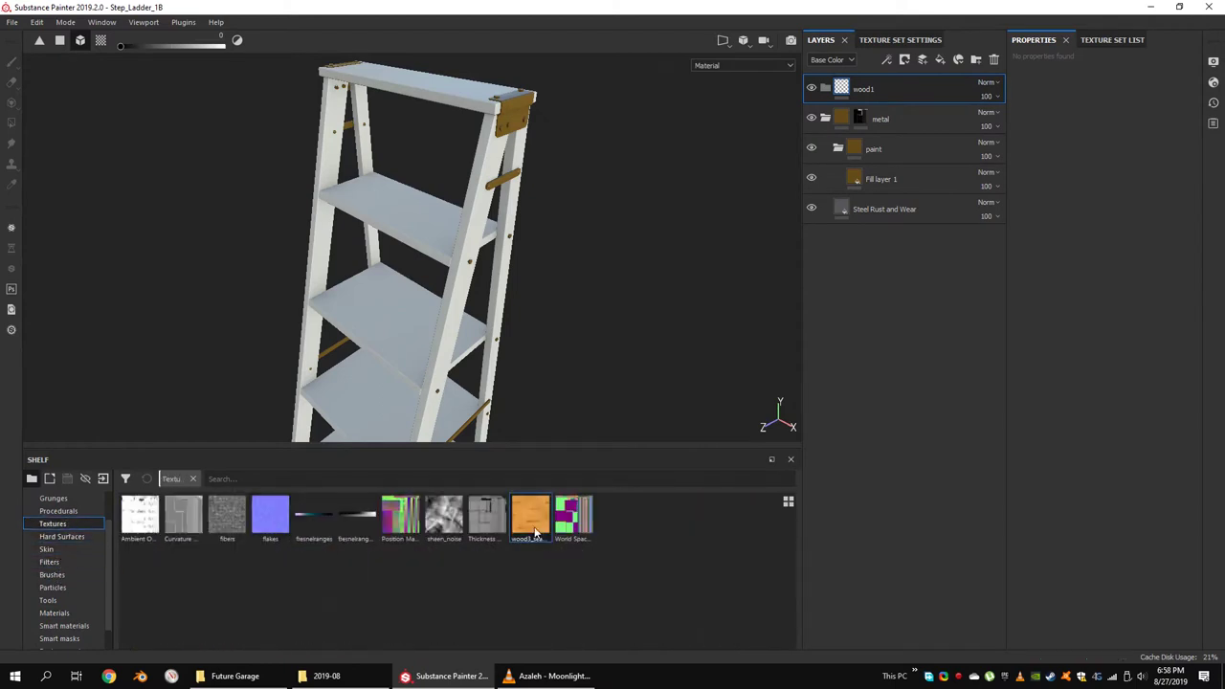
{"action": "left_click", "coordinate": [939, 59]}
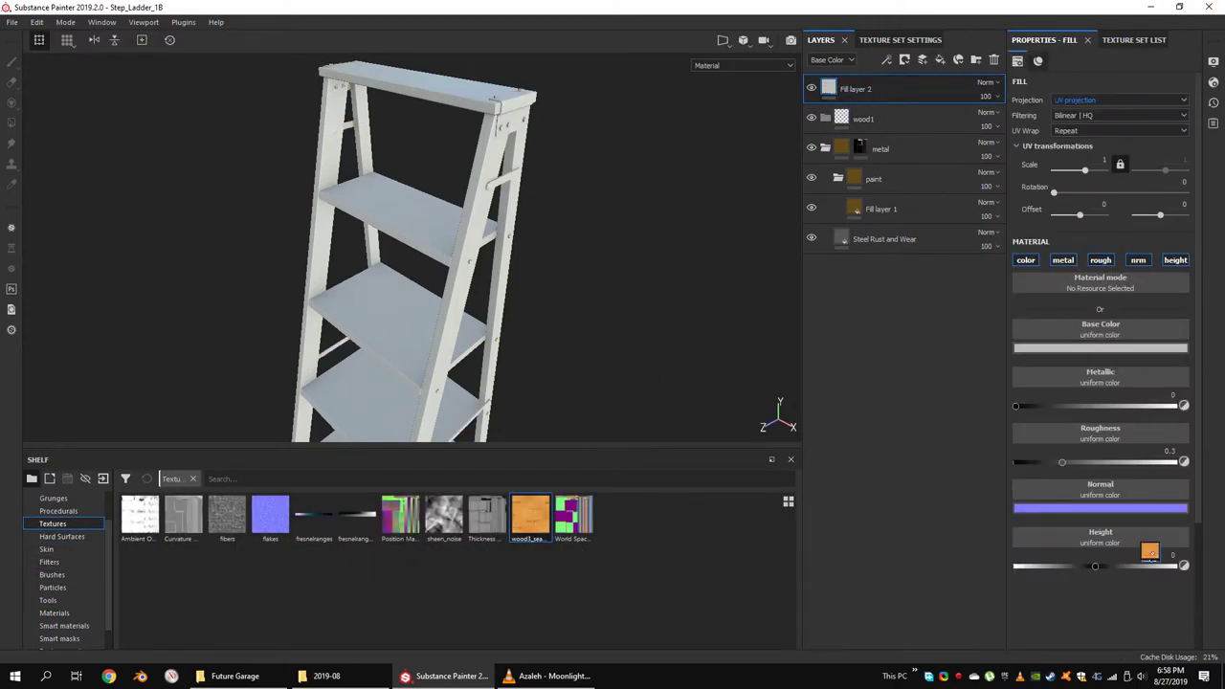
{"action": "left_click_drag", "start_coordinate": [1089, 469], "coordinate": [1095, 427]}
{"action": "left_click_drag", "start_coordinate": [497, 239], "coordinate": [573, 255], "text": "alt"}
{"action": "left_click", "coordinate": [1120, 99]}
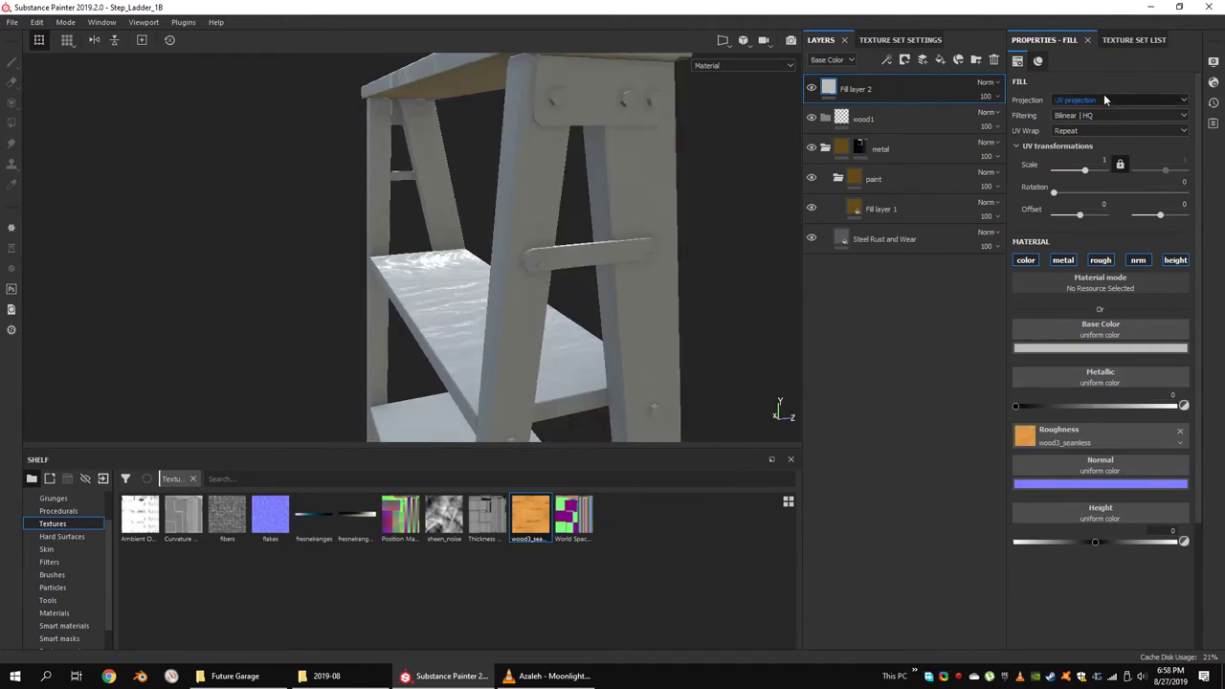
{"action": "left_click", "coordinate": [1100, 114]}
{"action": "left_click_drag", "start_coordinate": [397, 292], "coordinate": [575, 278], "text": "alt"}
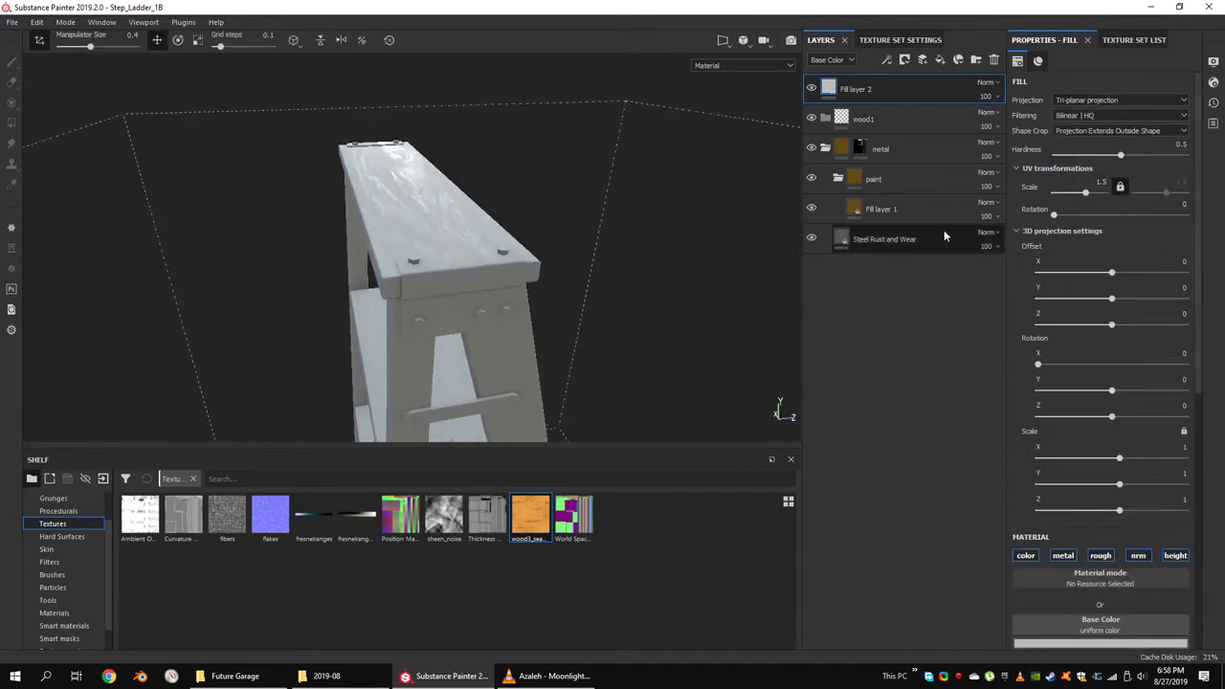
{"action": "scroll", "coordinate": [1104, 493], "scroll_direction": "down", "scroll_amount": 3}
Add a Levels adjustment on Roughness with input black point 0.087 and shifted output.
{"action": "right_click", "coordinate": [827, 85]}
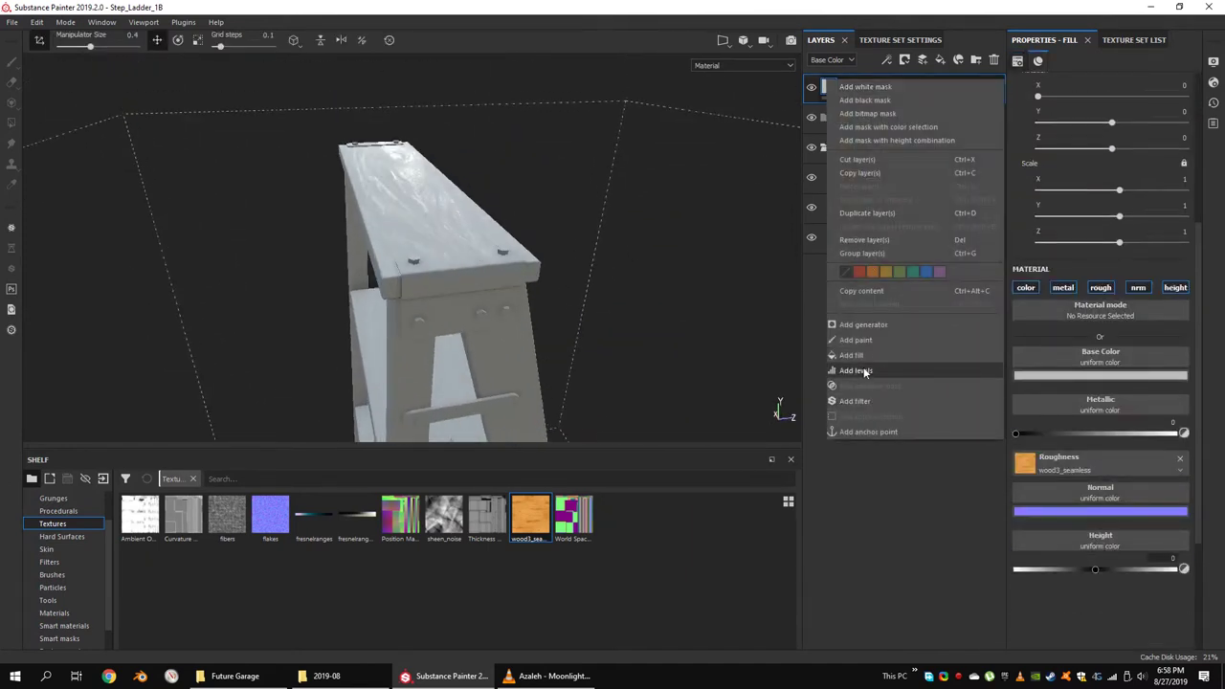
{"action": "left_click", "coordinate": [864, 370]}
{"action": "left_click", "coordinate": [1175, 82]}
{"action": "left_click", "coordinate": [1096, 109]}
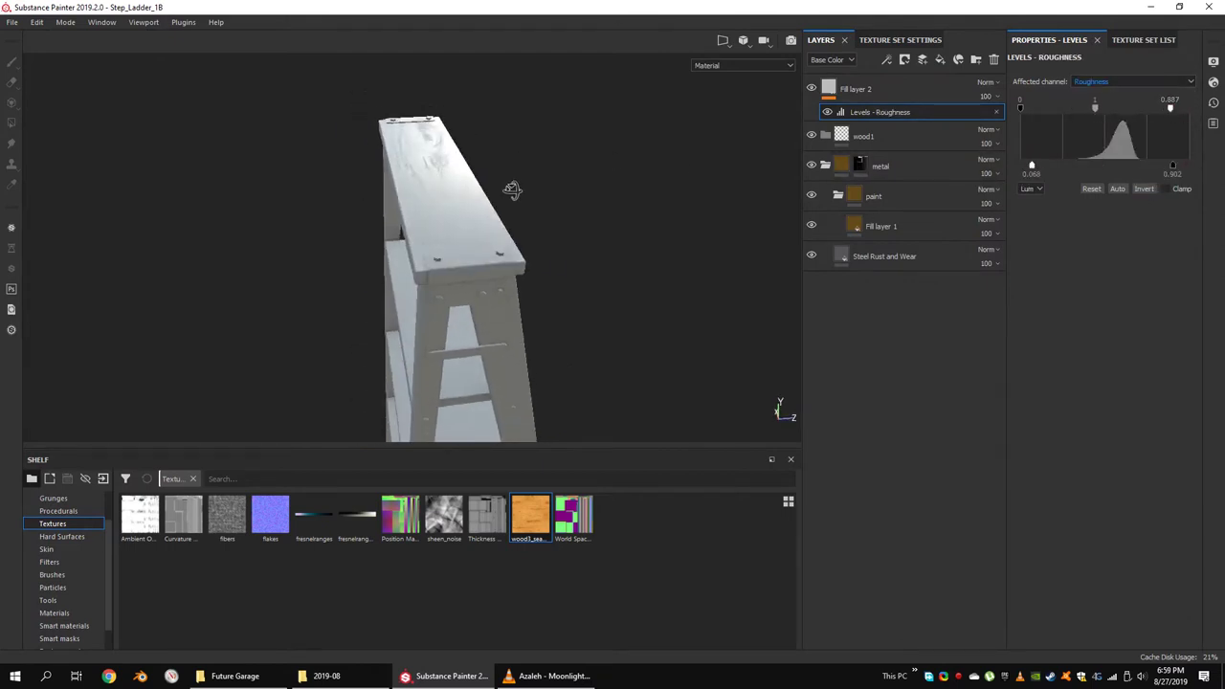
{"action": "mouse_move", "coordinate": [511, 192]}
{"action": "left_mouse_down", "text": "alt"}
{"action": "mouse_move", "coordinate": [550, 301]}
{"action": "mouse_move", "coordinate": [533, 252]}
{"action": "mouse_move", "coordinate": [514, 258]}
{"action": "left_mouse_up", "text": "alt"}
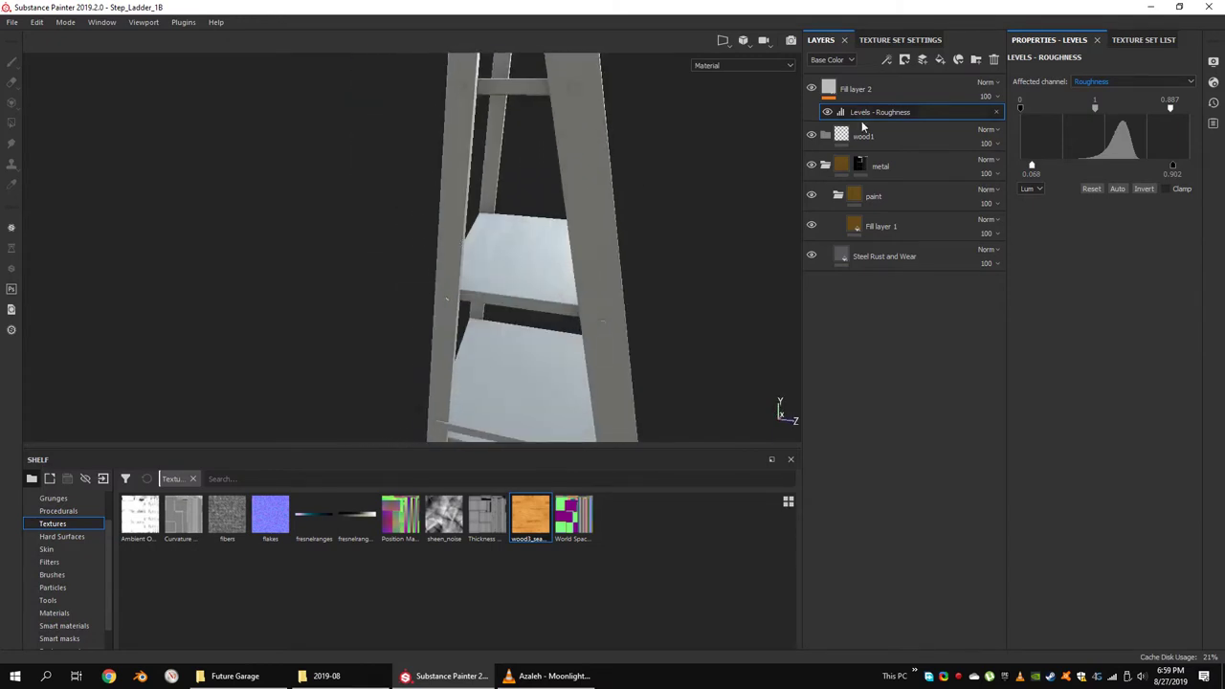
{"action": "left_click_drag", "start_coordinate": [1019, 107], "coordinate": [1035, 108]}
{"action": "left_click_drag", "start_coordinate": [1032, 165], "coordinate": [1045, 168]}
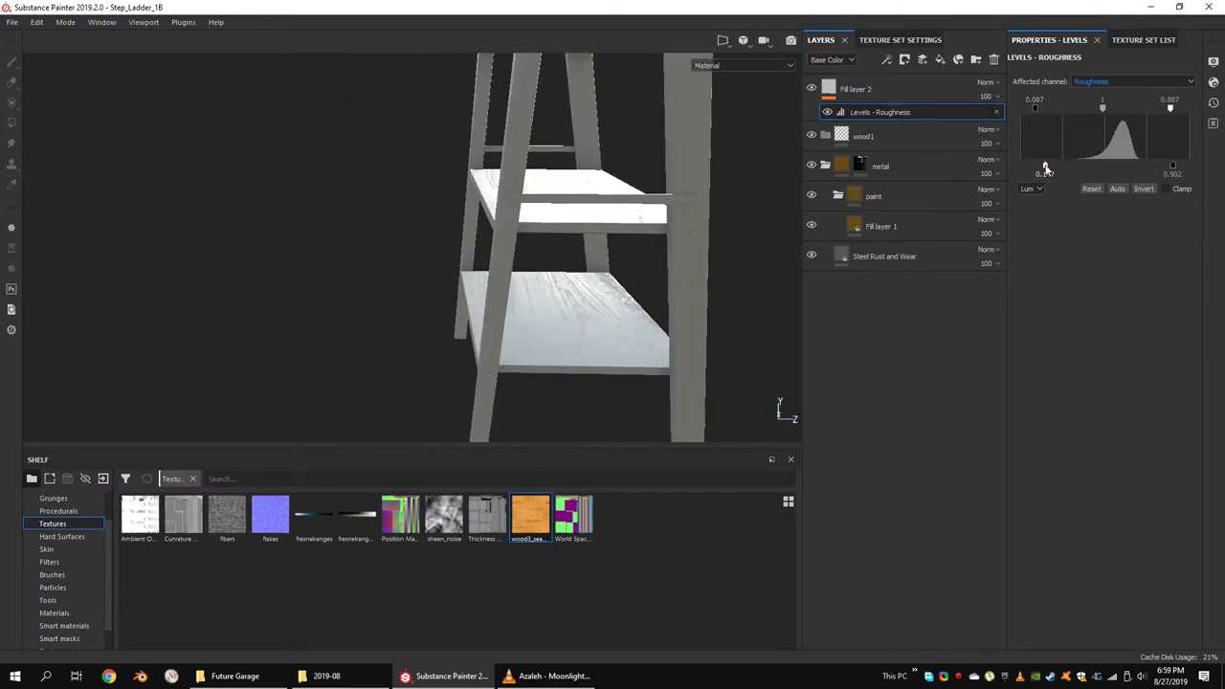
{"action": "left_click_drag", "start_coordinate": [644, 112], "coordinate": [639, 214], "text": "alt"}
{"action": "left_click_drag", "start_coordinate": [127, 116], "coordinate": [1068, 233], "text": "alt"}
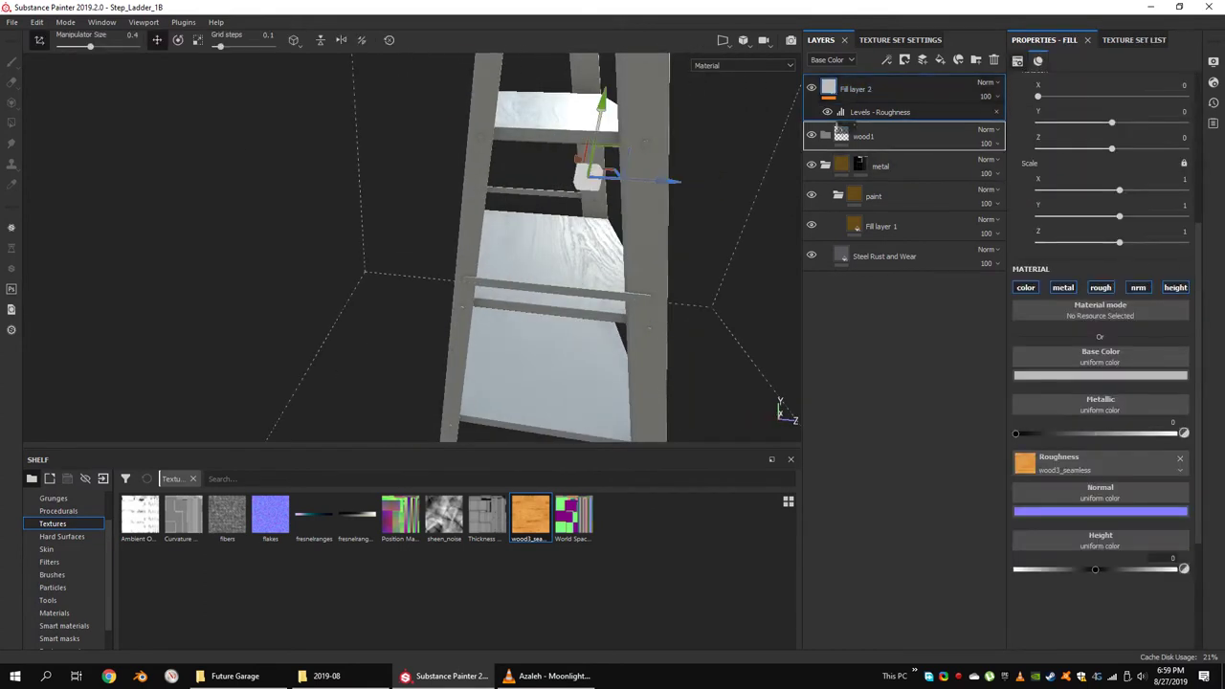
Move the fill under wood1 and load the wood into Height (strength ~2) and Base Color.
{"action": "left_click_drag", "start_coordinate": [856, 89], "coordinate": [877, 121]}
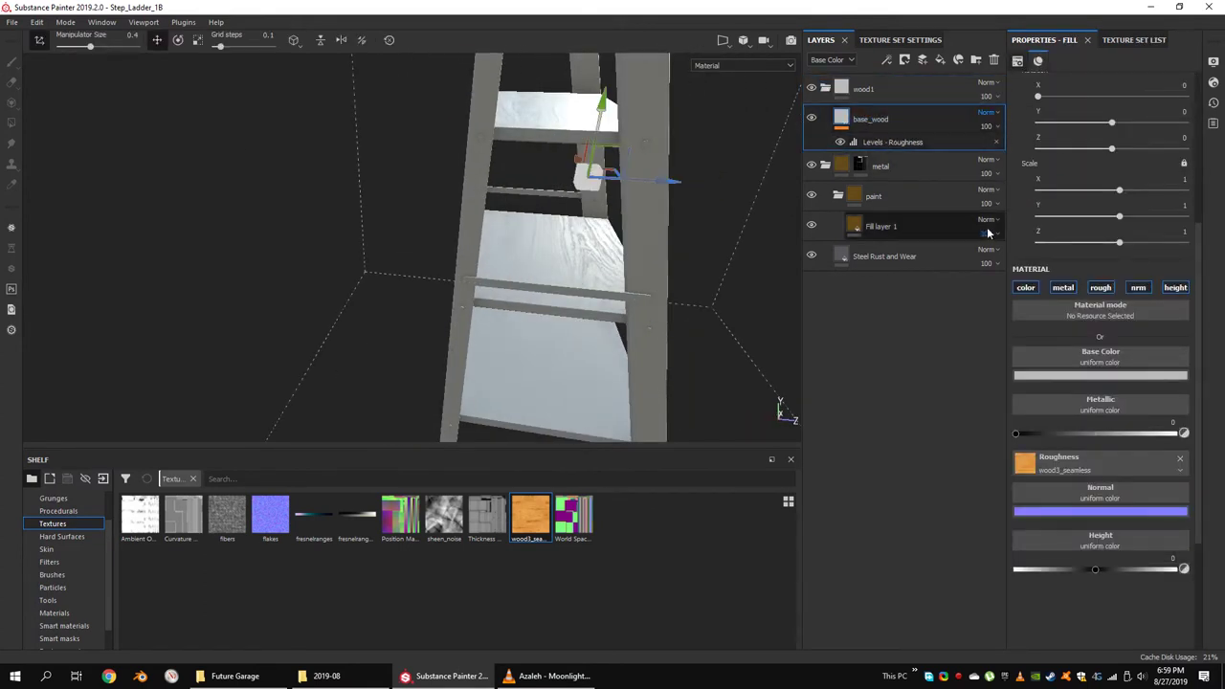
{"action": "left_click_drag", "start_coordinate": [670, 240], "coordinate": [587, 213], "text": "alt"}
{"action": "left_click_drag", "start_coordinate": [530, 517], "coordinate": [1101, 541]}
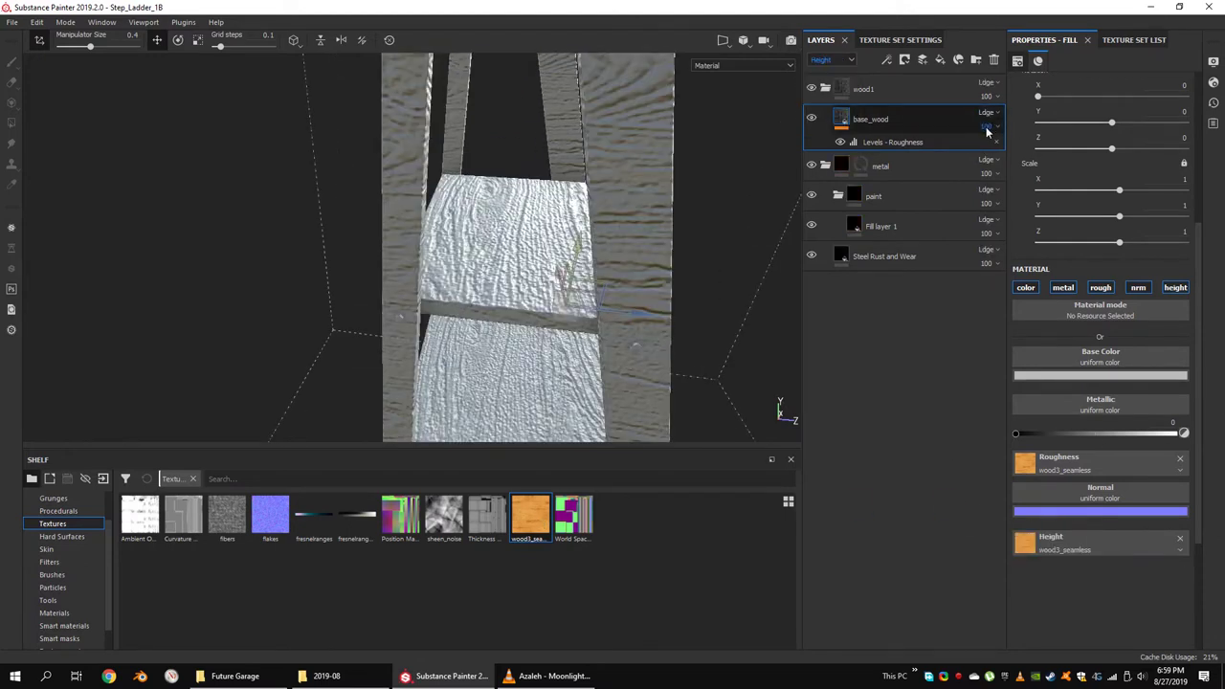
{"action": "left_click_drag", "start_coordinate": [1052, 151], "coordinate": [978, 150]}
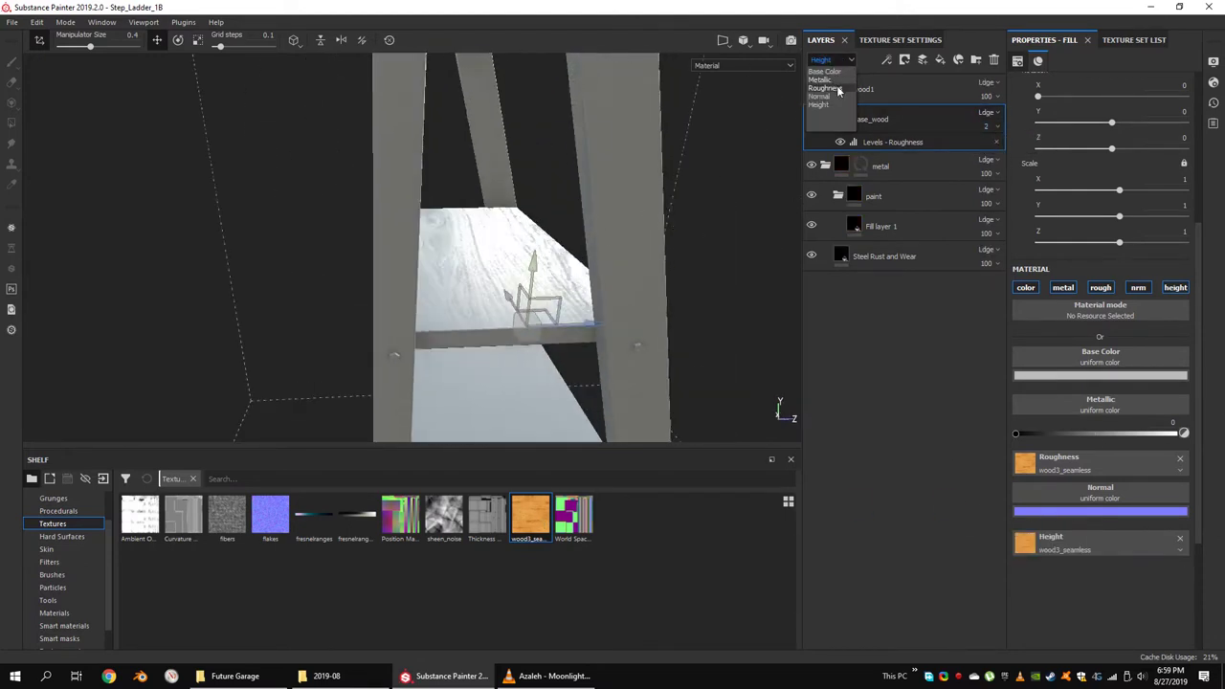
{"action": "left_click_drag", "start_coordinate": [1096, 334], "coordinate": [1101, 361]}
{"action": "scroll", "coordinate": [645, 279], "scroll_direction": "down", "scroll_amount": 5}
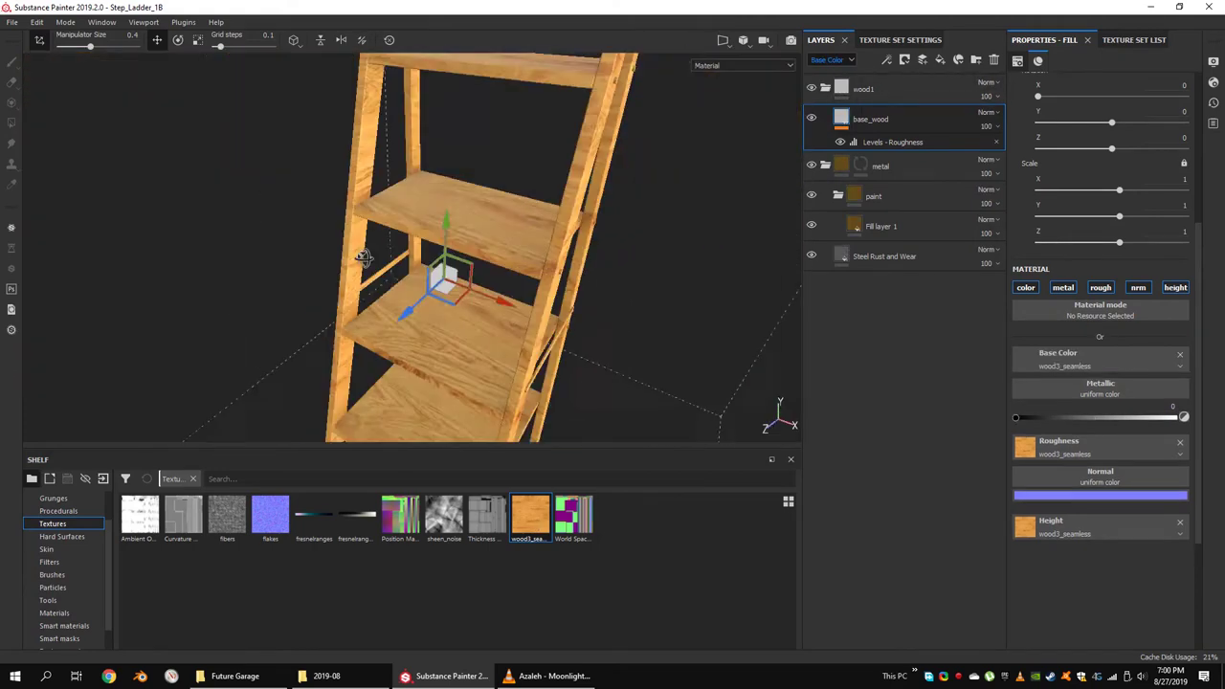
{"action": "mouse_move", "coordinate": [508, 225]}
{"action": "left_mouse_down", "text": "alt"}
{"action": "mouse_move", "coordinate": [539, 226]}
{"action": "mouse_move", "coordinate": [556, 253]}
{"action": "mouse_move", "coordinate": [296, 238]}
{"action": "left_mouse_up", "text": "alt"}
Rotate the wood projection to Y -180 and shift its offset to align the grain.
{"action": "key", "text": "e"}
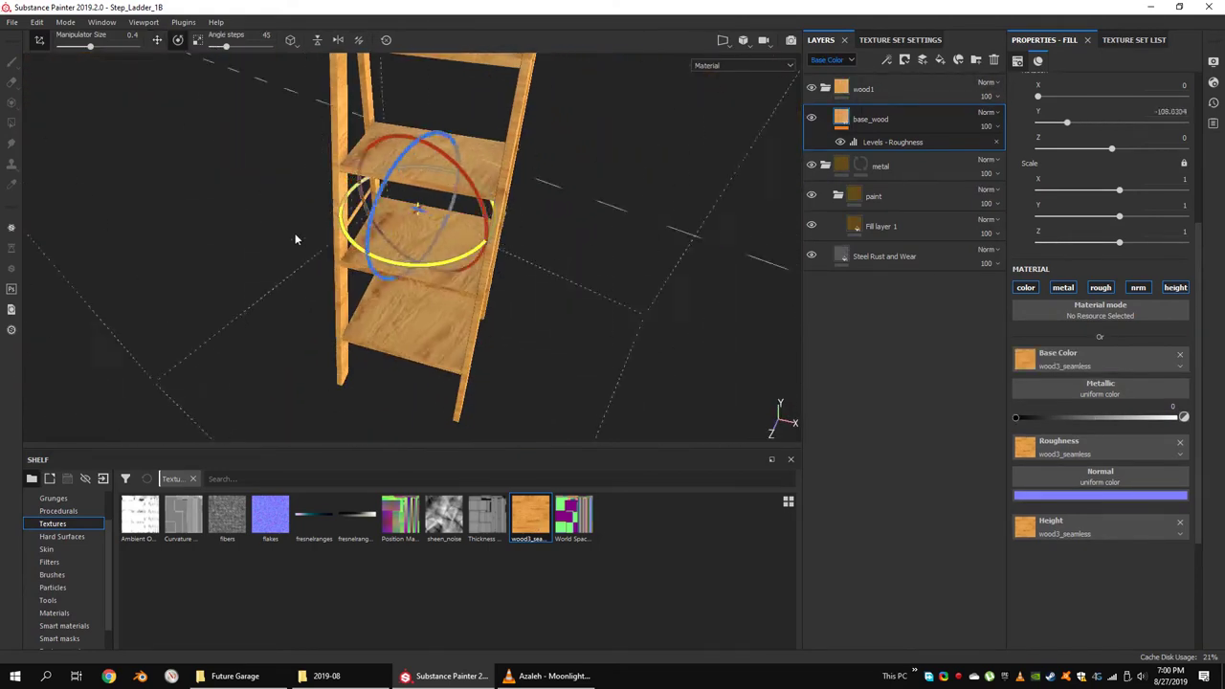
{"action": "scroll", "coordinate": [1120, 192], "scroll_direction": "up", "scroll_amount": 3}
{"action": "mouse_move", "coordinate": [522, 188]}
{"action": "left_mouse_down", "text": "alt"}
{"action": "mouse_move", "coordinate": [449, 192]}
{"action": "mouse_move", "coordinate": [363, 64]}
{"action": "mouse_move", "coordinate": [375, 63]}
{"action": "left_mouse_up", "text": "alt"}
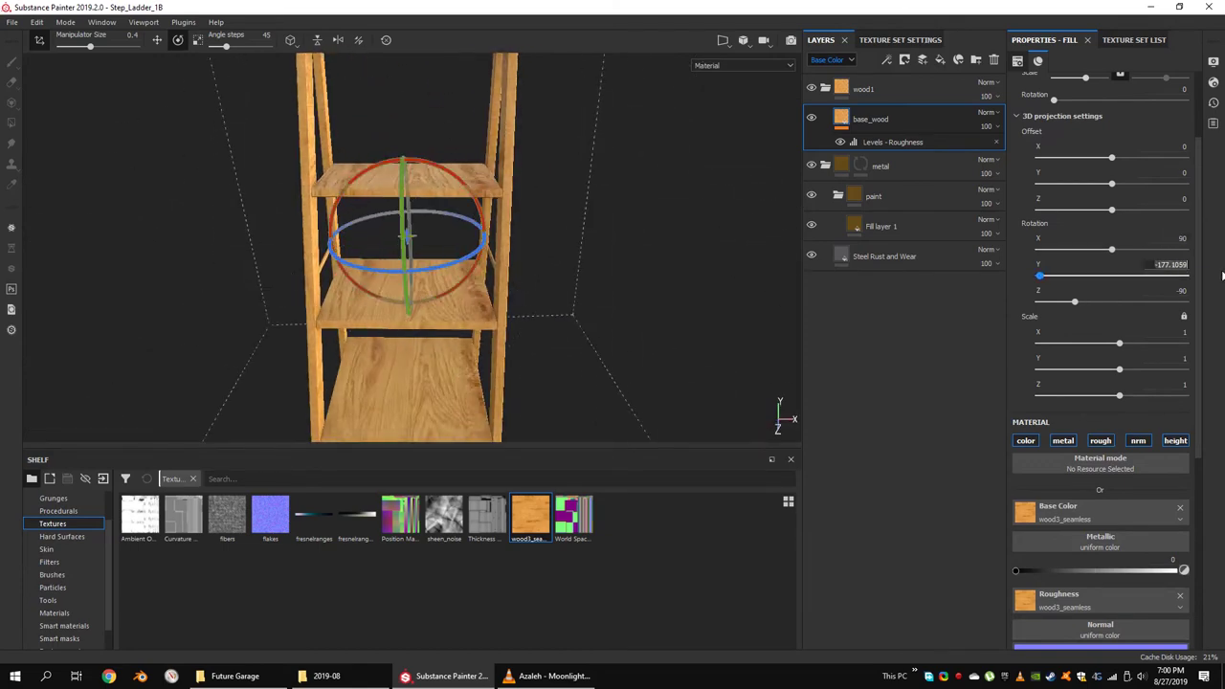
{"action": "left_click_drag", "start_coordinate": [497, 240], "coordinate": [514, 224], "text": "alt"}
{"action": "key", "text": "w"}
{"action": "mouse_move", "coordinate": [410, 241]}
{"action": "left_mouse_down"}
{"action": "mouse_move", "coordinate": [399, 215]}
{"action": "mouse_move", "coordinate": [447, 271]}
{"action": "mouse_move", "coordinate": [509, 245]}
{"action": "left_mouse_up"}
{"action": "left_click_drag", "start_coordinate": [679, 179], "coordinate": [605, 143], "text": "alt"}
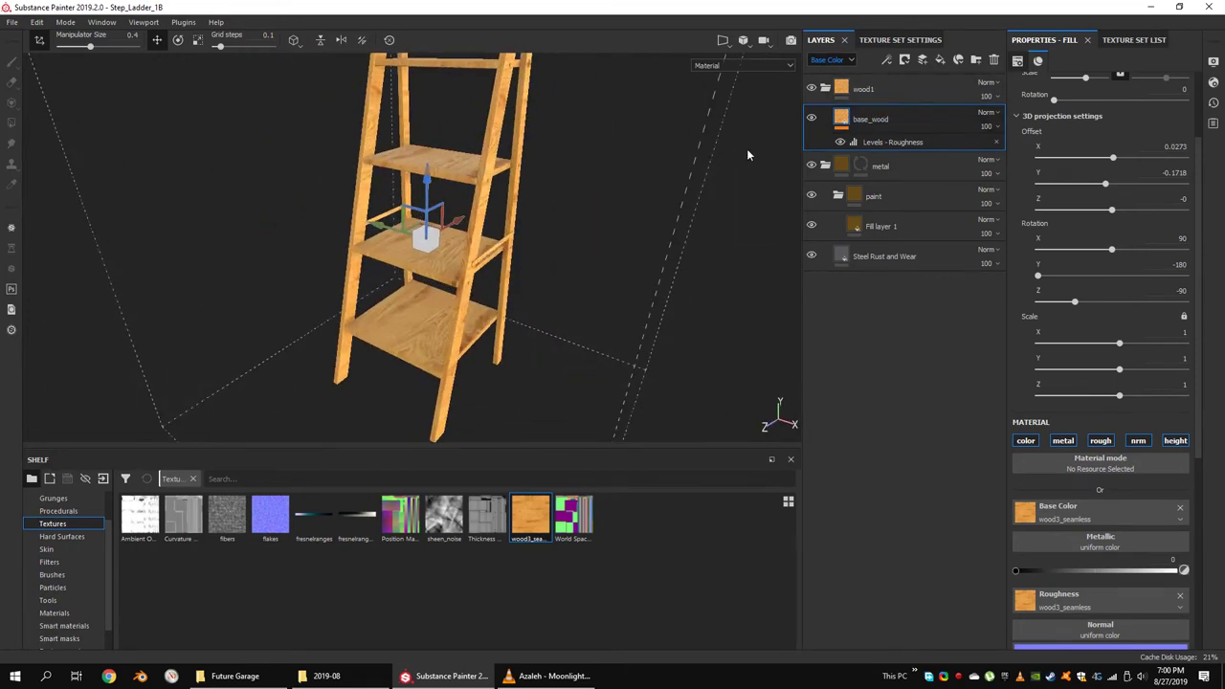
{"action": "left_click", "coordinate": [940, 59]}
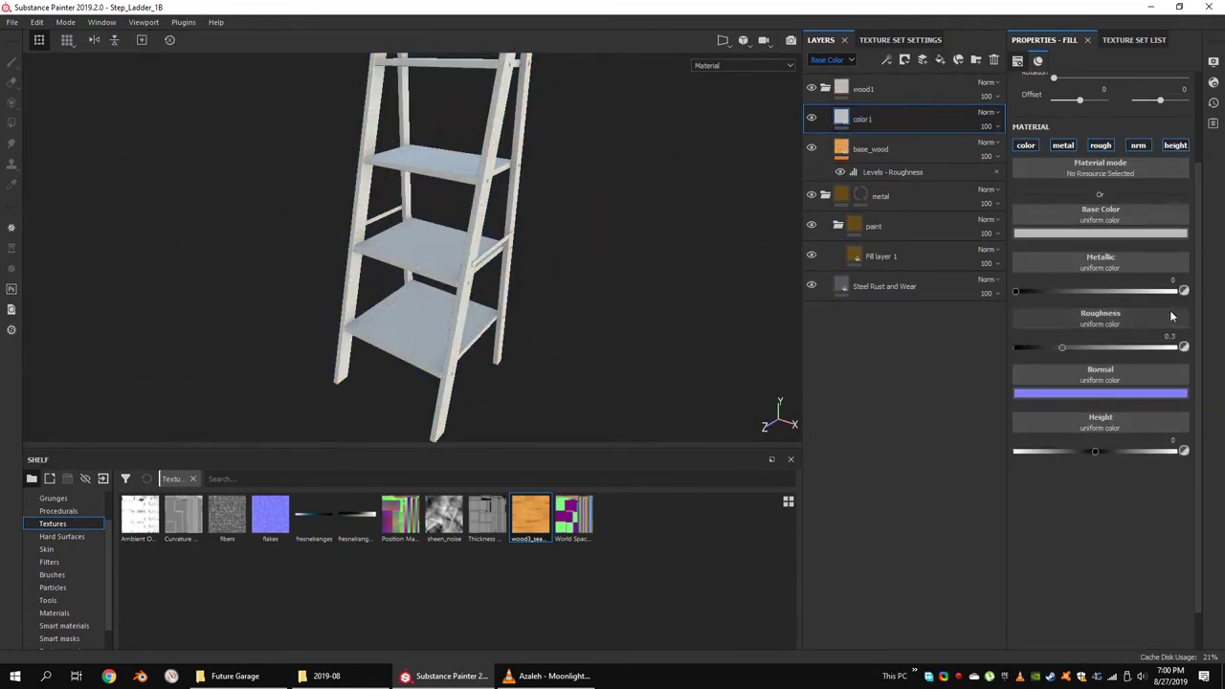
Give color1 a dusty pink base colour and turn off its height channel.
{"action": "scroll", "coordinate": [541, 106], "scroll_direction": "up", "scroll_amount": 3}
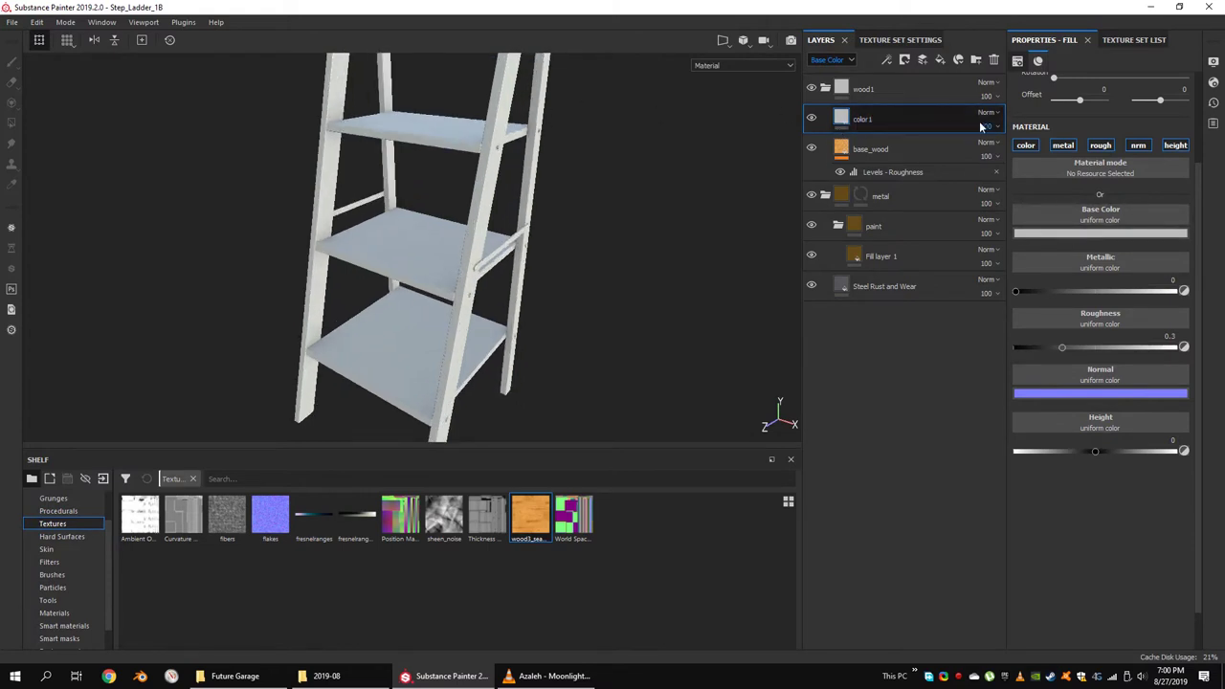
{"action": "left_click", "coordinate": [1082, 233]}
{"action": "left_click", "coordinate": [1077, 308]}
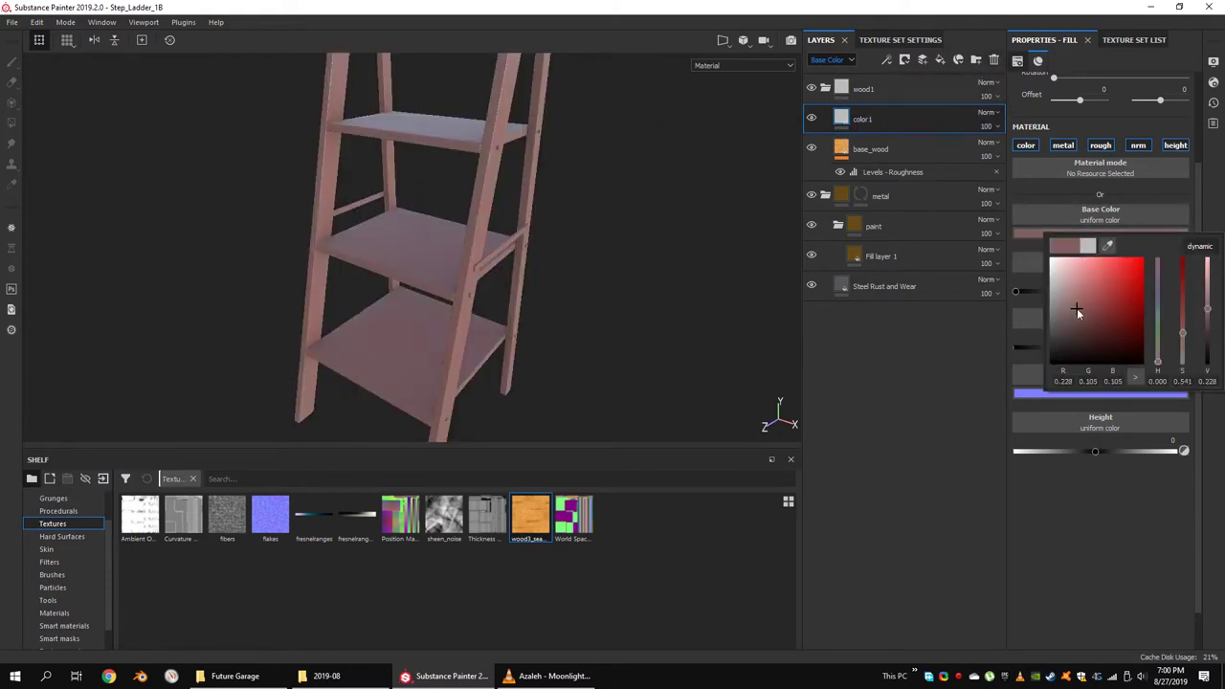
{"action": "left_click", "coordinate": [1177, 146]}
{"action": "left_click_drag", "start_coordinate": [641, 181], "coordinate": [601, 213], "text": "alt"}
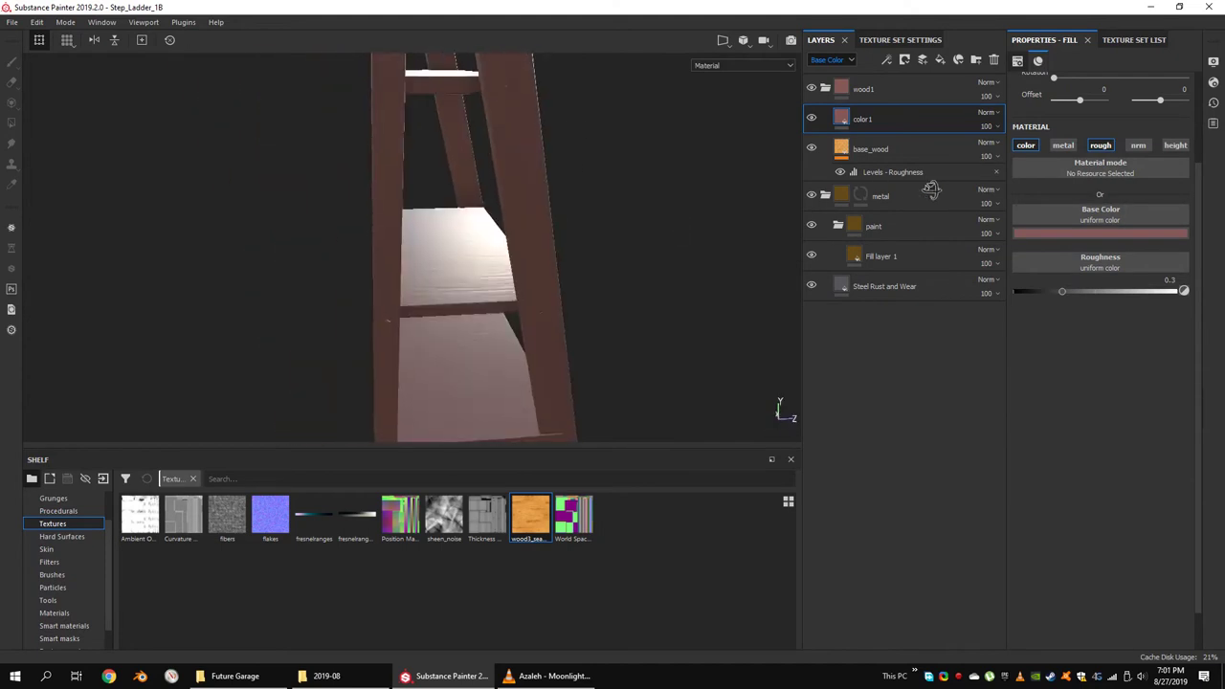
{"action": "left_click", "coordinate": [842, 151]}
{"action": "left_click", "coordinate": [845, 124]}
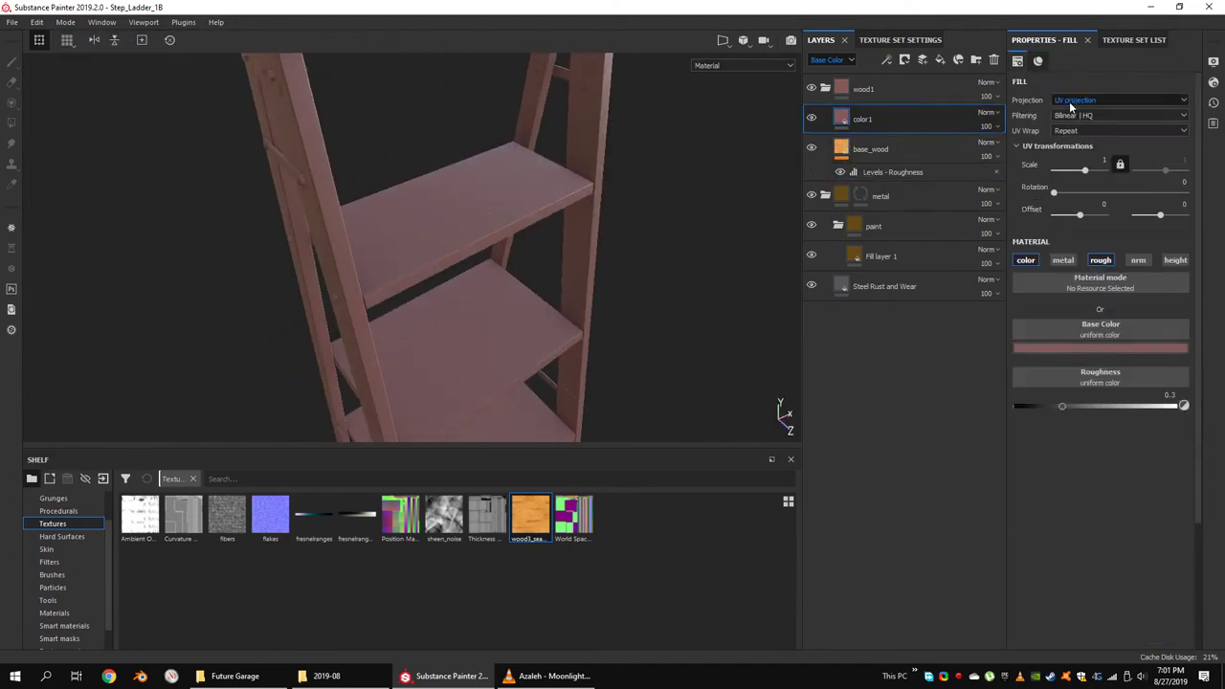
Set color1 to Multiply blending and lighten its tint toward orange.
{"action": "left_click", "coordinate": [986, 112]}
{"action": "left_click", "coordinate": [996, 176]}
{"action": "left_click_drag", "start_coordinate": [612, 230], "coordinate": [560, 251], "text": "alt"}
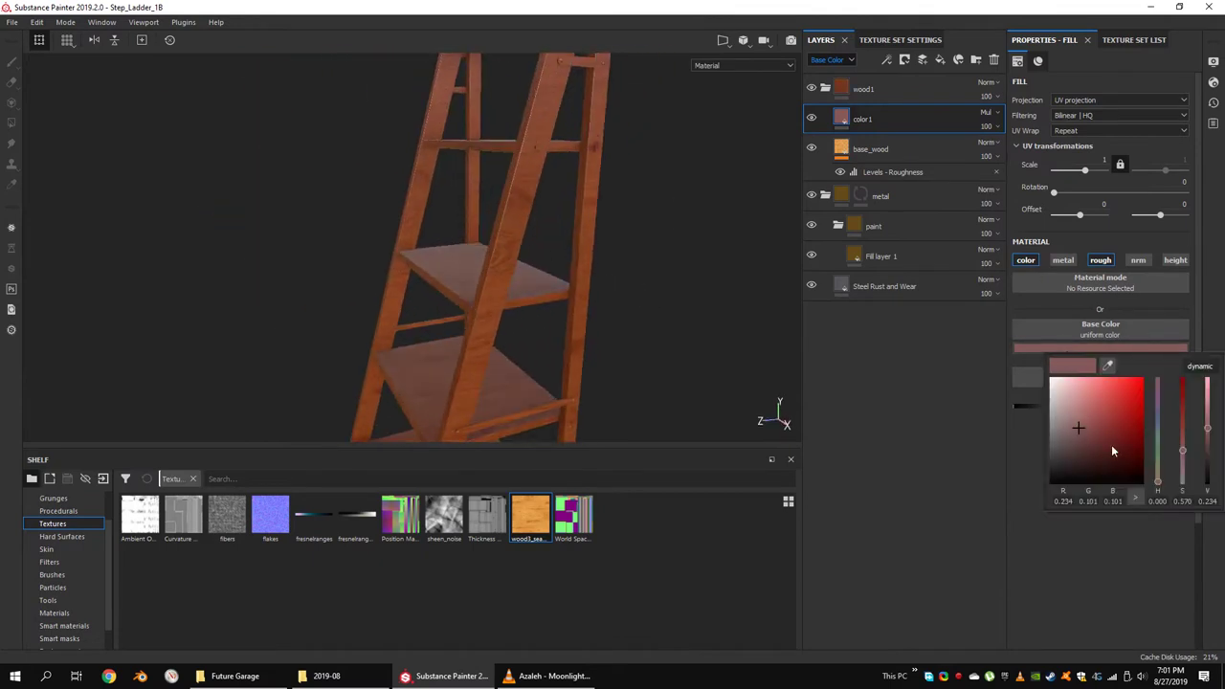
{"action": "left_click_drag", "start_coordinate": [1097, 422], "coordinate": [1087, 402]}
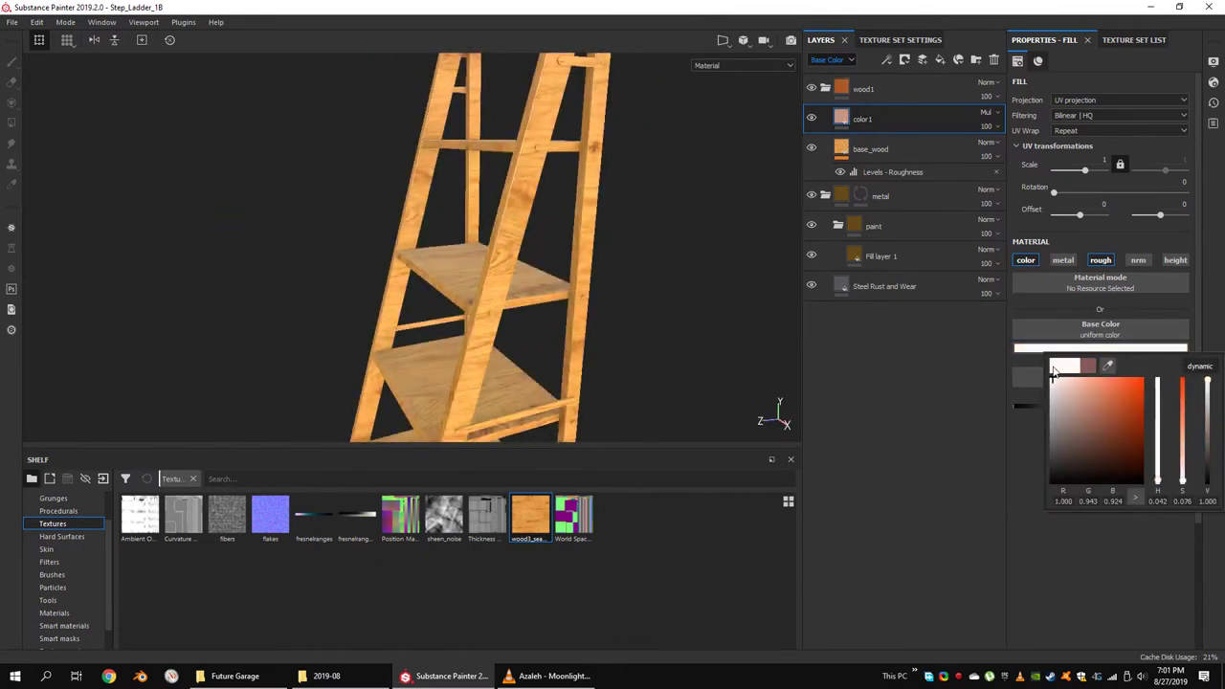
{"action": "left_click_drag", "start_coordinate": [454, 271], "coordinate": [520, 363], "text": "alt"}
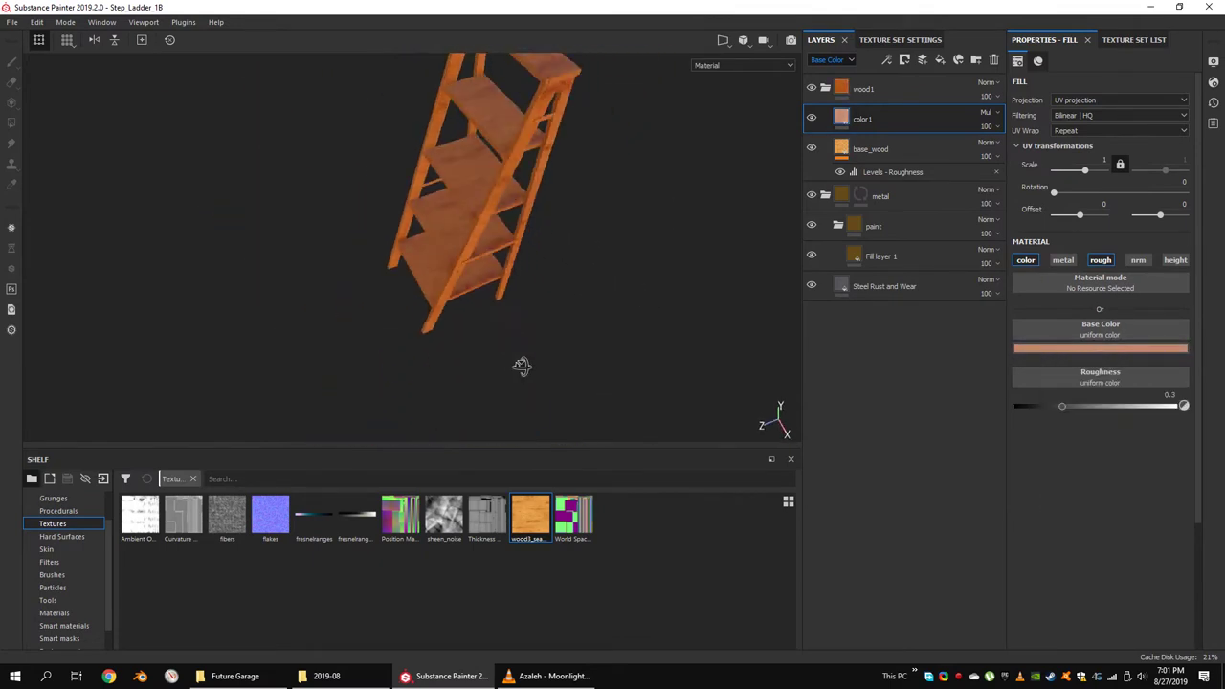
Frame the whole ladder and lighten the color1 tint colour.
{"action": "left_click", "coordinate": [1100, 348]}
{"action": "mouse_move", "coordinate": [536, 288]}
{"action": "left_mouse_down", "text": "alt"}
{"action": "mouse_move", "coordinate": [473, 366]}
{"action": "mouse_move", "coordinate": [328, 265]}
{"action": "left_mouse_up", "text": "alt"}
{"action": "scroll", "coordinate": [383, 288], "scroll_direction": "down", "scroll_amount": 3}
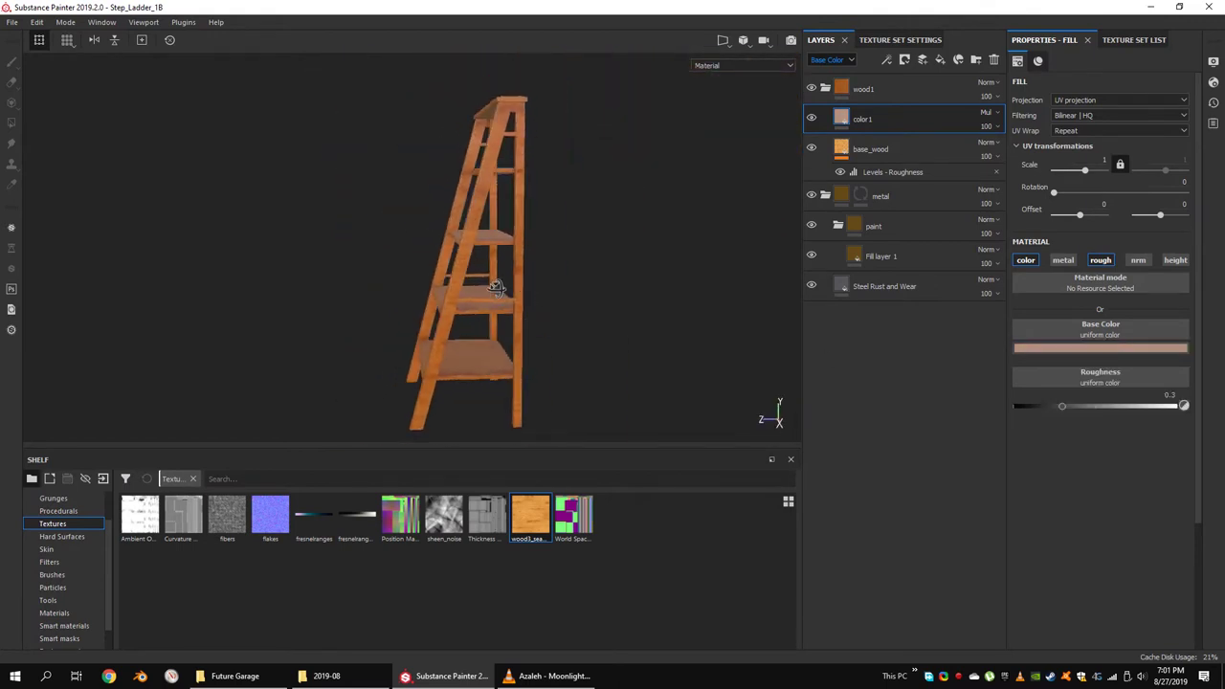
{"action": "scroll", "coordinate": [459, 337], "scroll_direction": "up", "scroll_amount": 5}
{"action": "left_click", "coordinate": [1101, 347]}
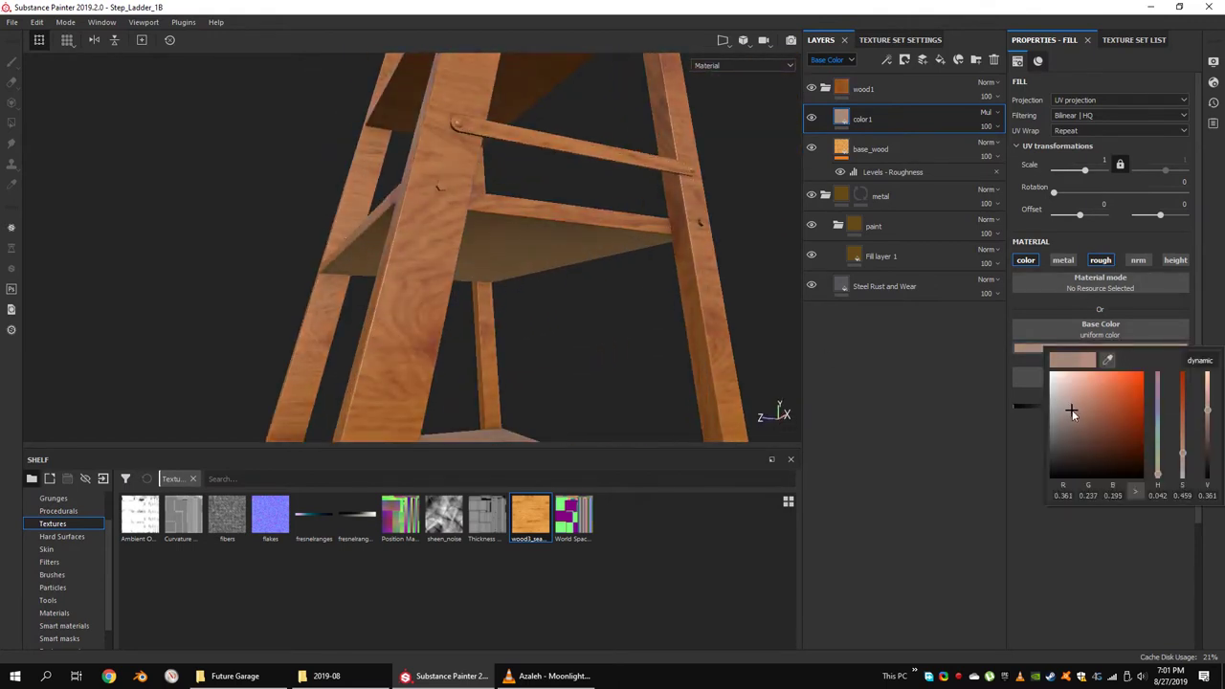
{"action": "key", "text": "f"}
{"action": "left_click", "coordinate": [1101, 347]}
{"action": "left_click_drag", "start_coordinate": [1066, 418], "coordinate": [1065, 408]}
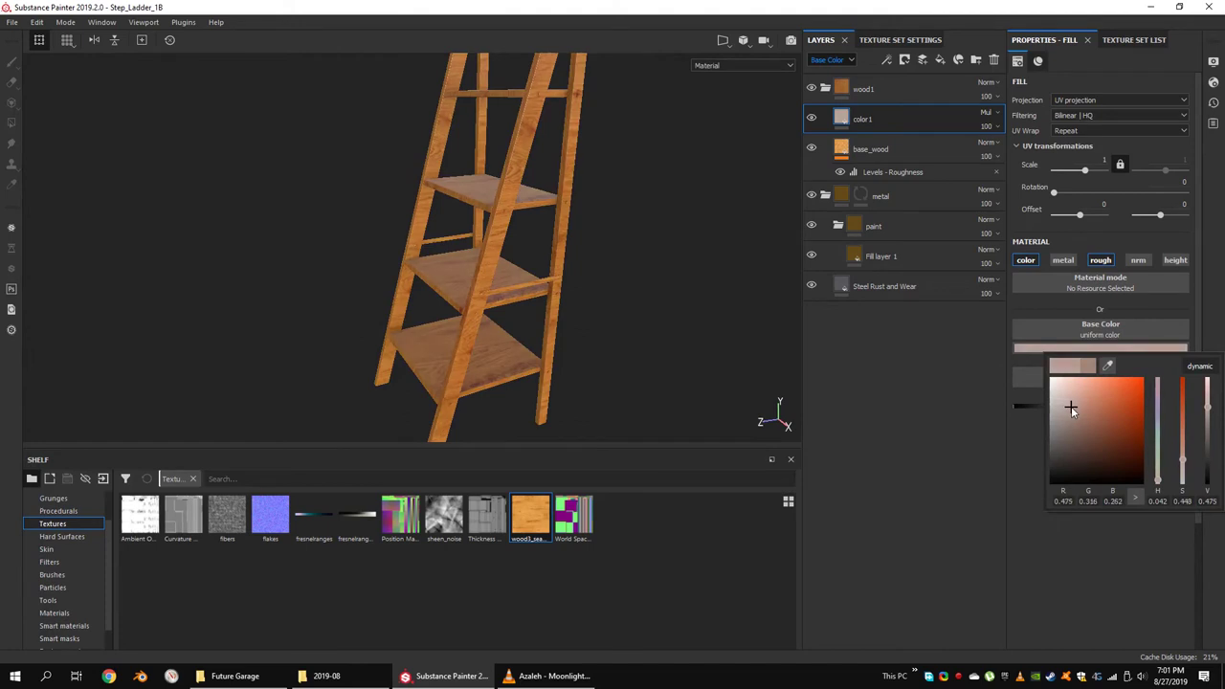
Darken the color1 base colour to a brown tone.
{"action": "left_click_drag", "start_coordinate": [661, 287], "coordinate": [599, 249], "text": "alt"}
{"action": "scroll", "coordinate": [569, 276], "scroll_direction": "down", "scroll_amount": 3}
{"action": "scroll", "coordinate": [568, 276], "scroll_direction": "up", "scroll_amount": 4}
{"action": "left_click", "coordinate": [1101, 347]}
{"action": "left_click", "coordinate": [1075, 411]}
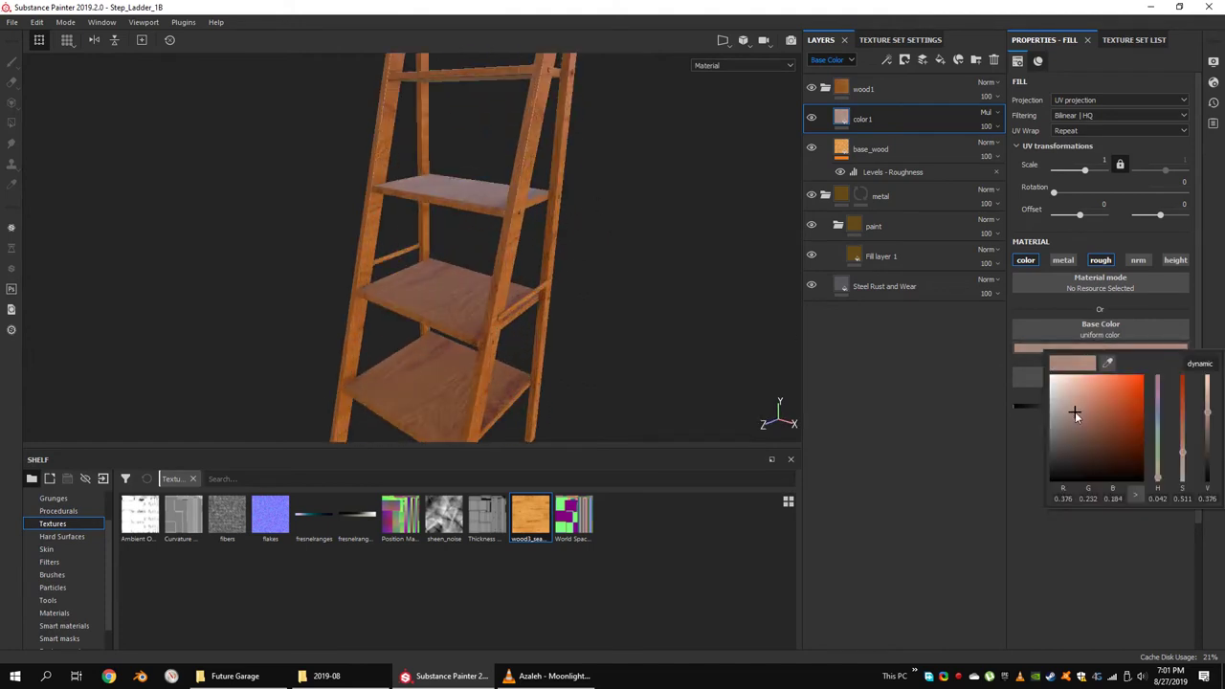
{"action": "left_click_drag", "start_coordinate": [670, 316], "coordinate": [493, 228], "text": "alt"}
{"action": "scroll", "coordinate": [494, 228], "scroll_direction": "up", "scroll_amount": 3}
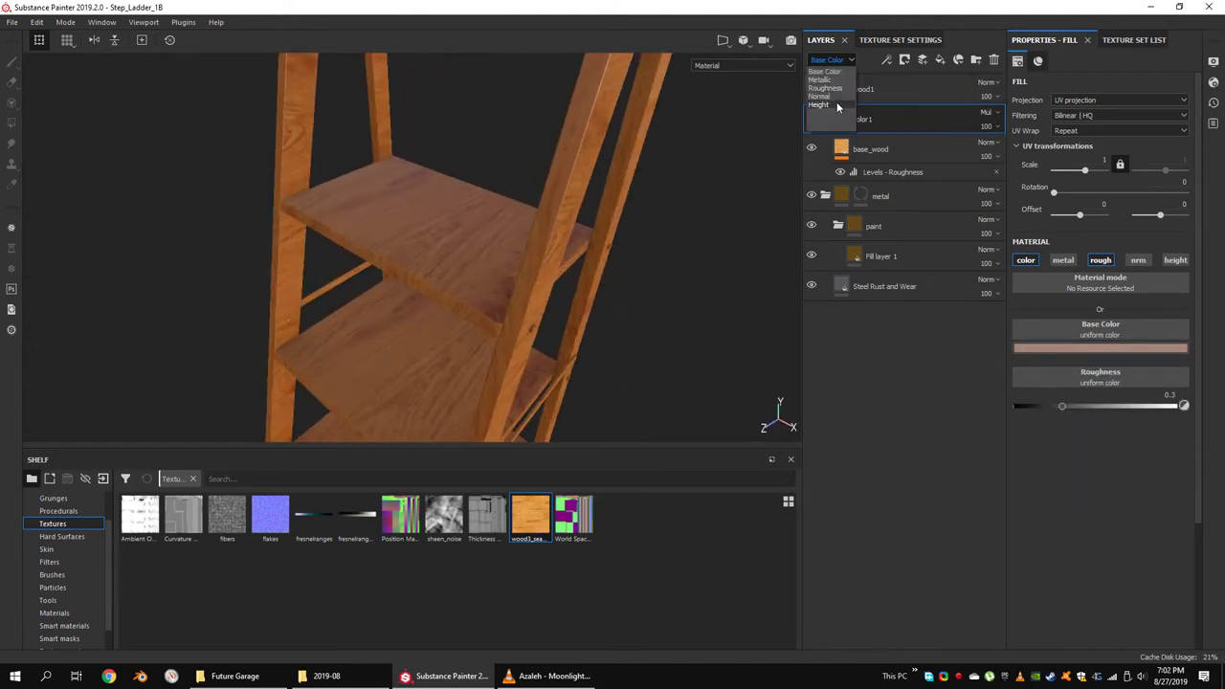
Preview the Roughness channel, drop color1's roughness to 0, and try Screen blending.
{"action": "left_click", "coordinate": [825, 87]}
{"action": "left_click_drag", "start_coordinate": [574, 287], "coordinate": [498, 239], "text": "alt"}
{"action": "left_click_drag", "start_coordinate": [1061, 405], "coordinate": [1015, 406]}
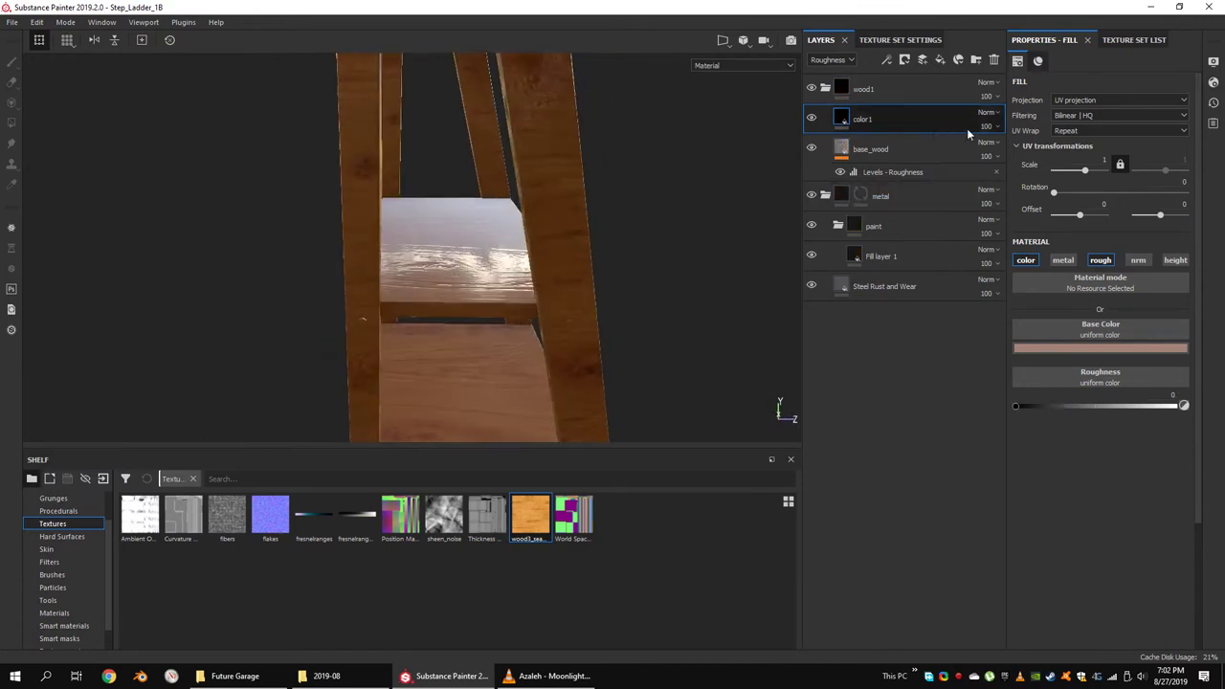
{"action": "left_click", "coordinate": [986, 112]}
{"action": "left_click", "coordinate": [996, 312]}
{"action": "left_click_drag", "start_coordinate": [517, 268], "coordinate": [566, 294], "text": "alt"}
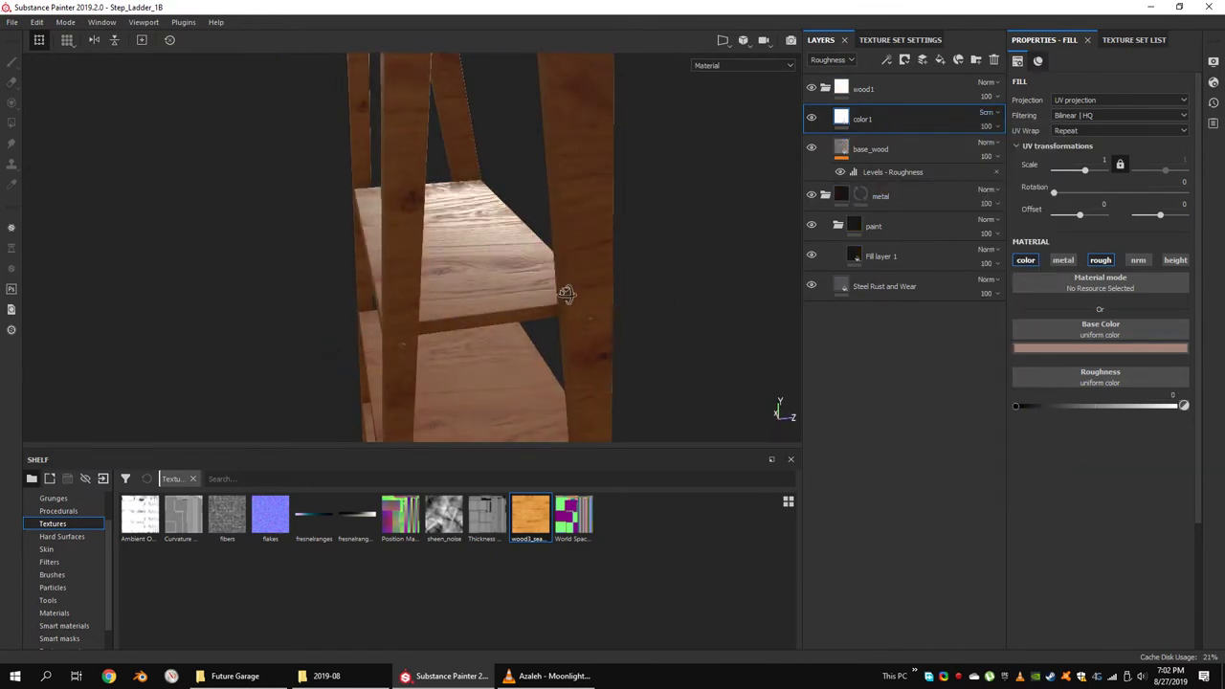
{"action": "left_click", "coordinate": [811, 119]}
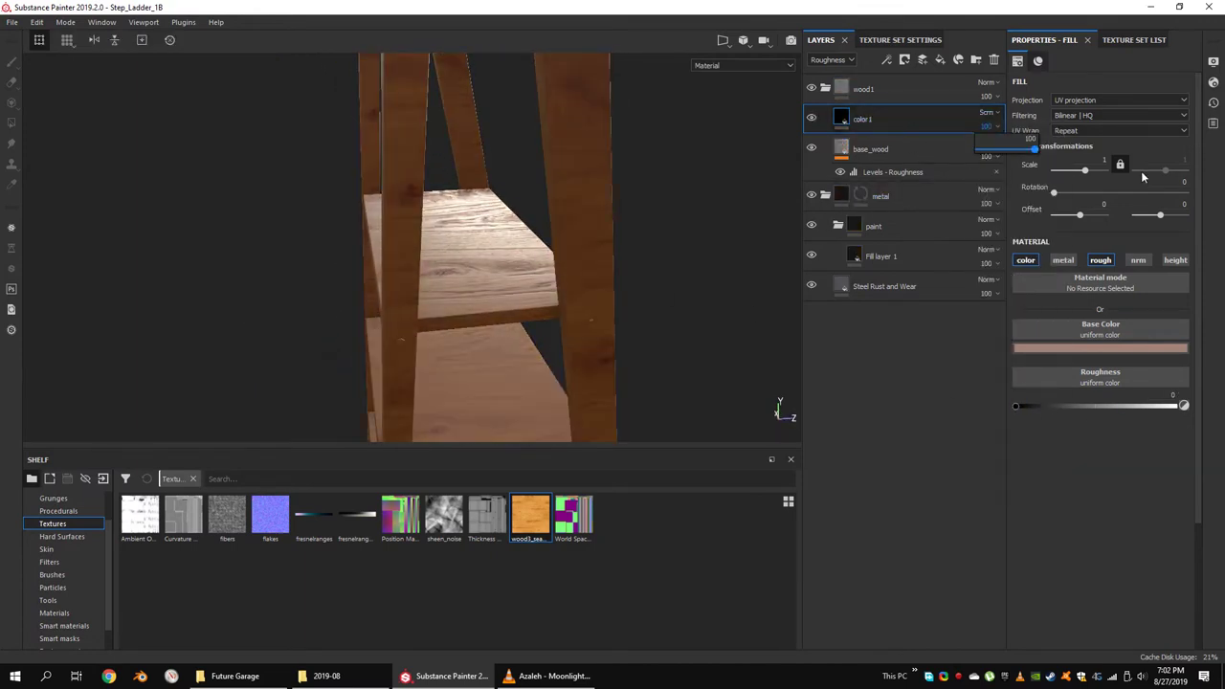
Return color1 to Multiply with roughness 0.207 and roughness opacity 38.
{"action": "left_click", "coordinate": [988, 112]}
{"action": "left_click", "coordinate": [994, 172]}
{"action": "mouse_move", "coordinate": [1018, 406]}
{"action": "left_mouse_down"}
{"action": "mouse_move", "coordinate": [1188, 391]}
{"action": "mouse_move", "coordinate": [1058, 392]}
{"action": "left_mouse_up"}
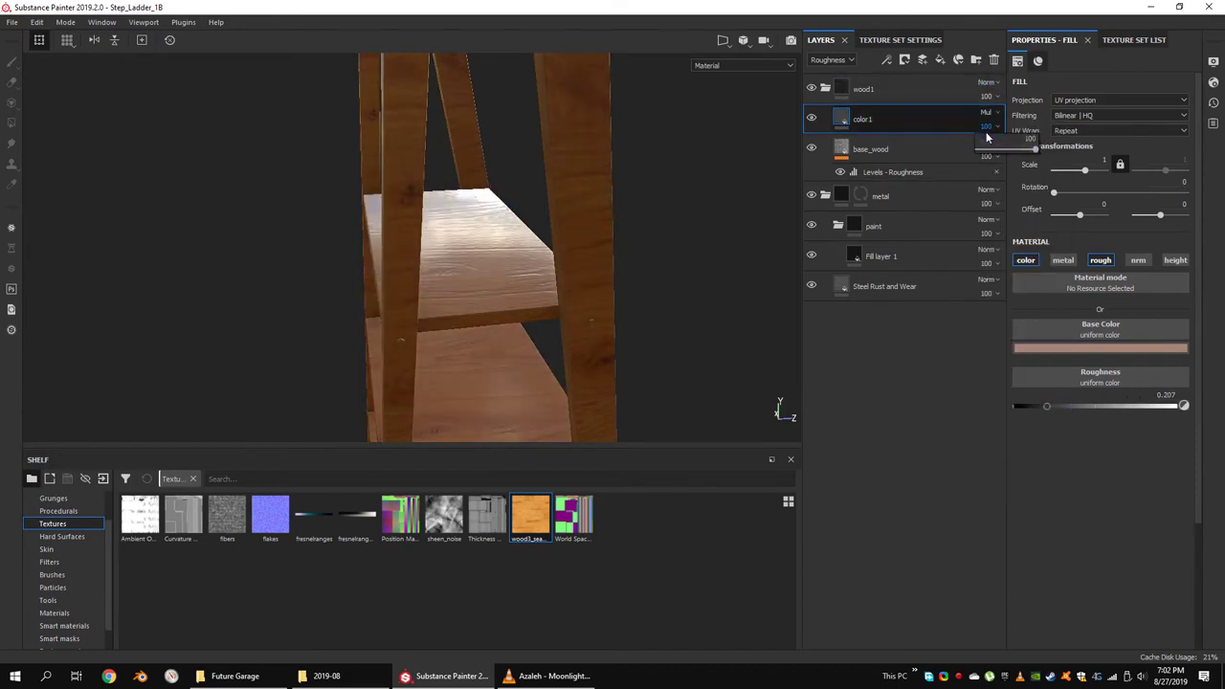
{"action": "mouse_move", "coordinate": [988, 139]}
{"action": "left_mouse_down"}
{"action": "mouse_move", "coordinate": [966, 152]}
{"action": "mouse_move", "coordinate": [1001, 152]}
{"action": "left_mouse_up"}
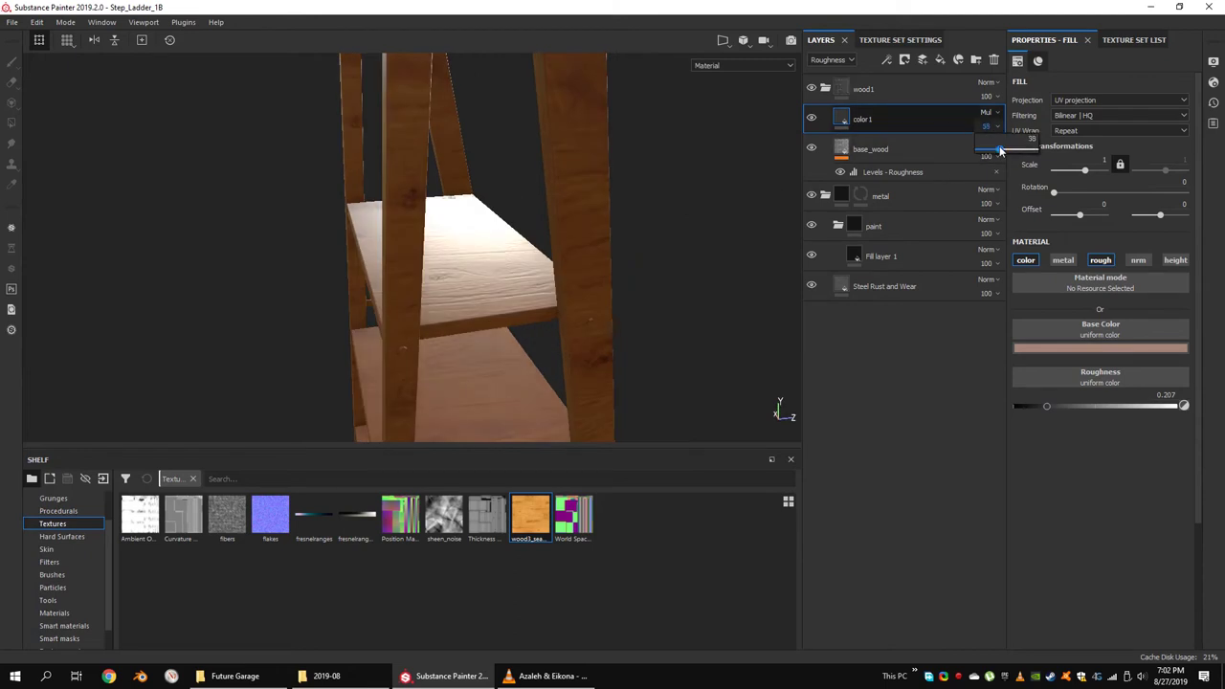
{"action": "mouse_move", "coordinate": [460, 268]}
{"action": "left_mouse_down", "text": "alt"}
{"action": "mouse_move", "coordinate": [377, 268]}
{"action": "mouse_move", "coordinate": [675, 259]}
{"action": "mouse_move", "coordinate": [606, 224]}
{"action": "mouse_move", "coordinate": [519, 210]}
{"action": "mouse_move", "coordinate": [784, 154]}
{"action": "left_mouse_up", "text": "alt"}
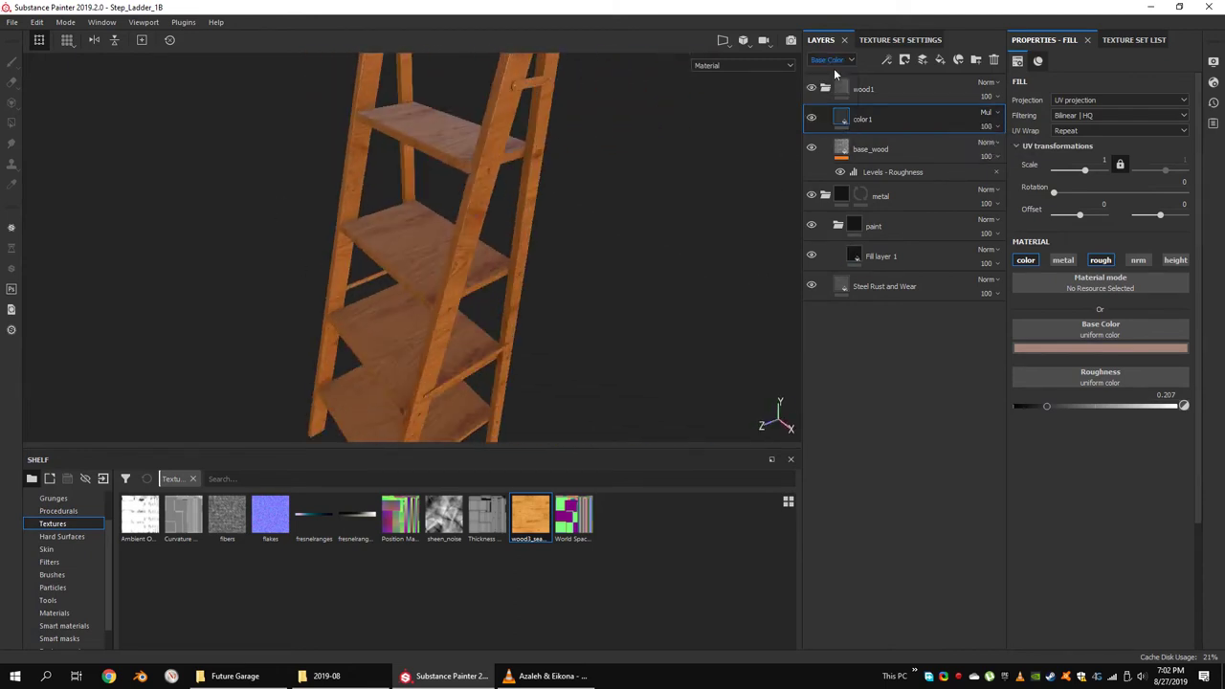
Add a fill layer named damages with a pink base colour and roughness about 0.82.
{"action": "left_click", "coordinate": [941, 59]}
{"action": "double_click", "coordinate": [880, 121]}
{"action": "type", "text": "damages"}
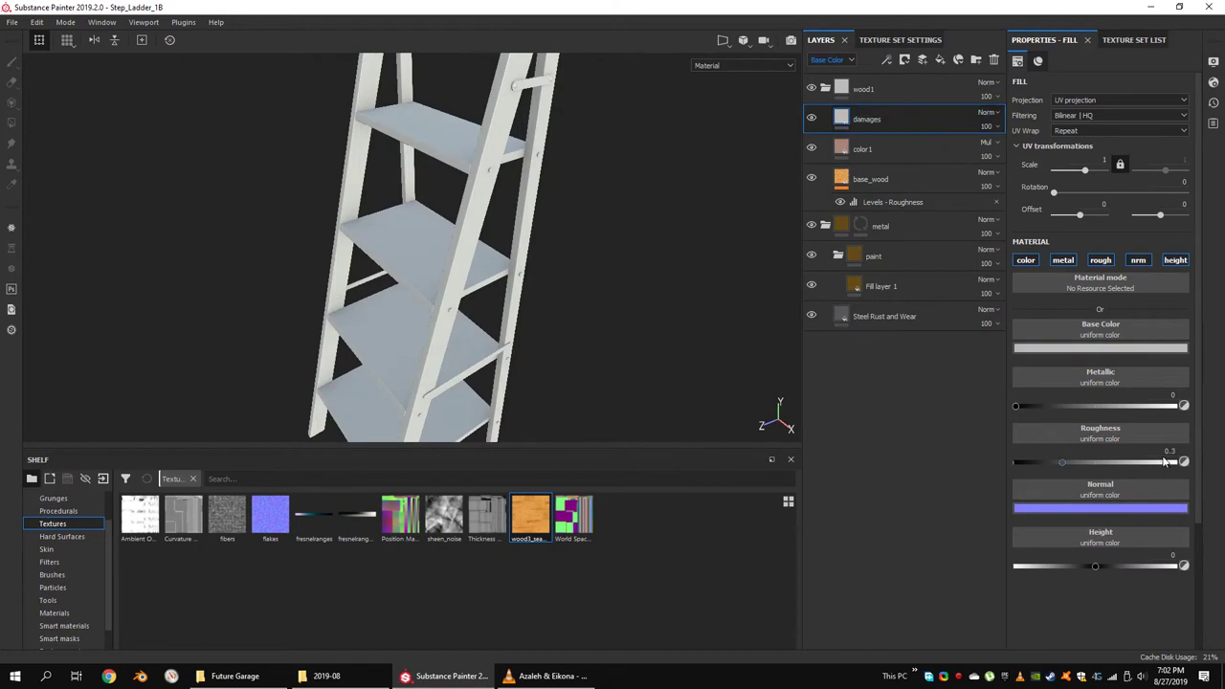
{"action": "left_click", "coordinate": [1100, 347]}
{"action": "left_click", "coordinate": [1075, 402]}
{"action": "left_click_drag", "start_coordinate": [613, 220], "coordinate": [723, 190], "text": "alt"}
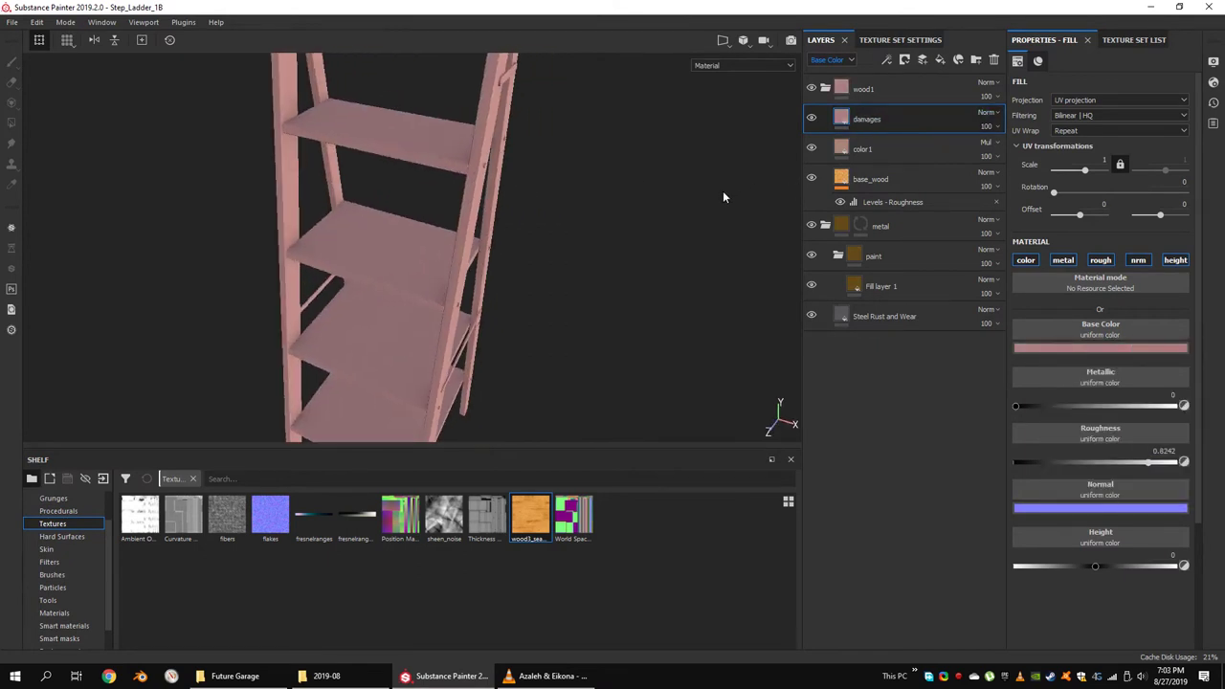
Hide damages and color1 to inspect base_wood's projection with the rotate and move gizmos.
{"action": "left_click", "coordinate": [812, 116]}
{"action": "left_click", "coordinate": [812, 149]}
{"action": "left_click", "coordinate": [871, 179]}
{"action": "mouse_move", "coordinate": [612, 240]}
{"action": "left_mouse_down", "text": "alt"}
{"action": "mouse_move", "coordinate": [488, 220]}
{"action": "mouse_move", "coordinate": [499, 228]}
{"action": "mouse_move", "coordinate": [439, 268]}
{"action": "mouse_move", "coordinate": [414, 226]}
{"action": "left_mouse_up", "text": "alt"}
{"action": "key", "text": "e"}
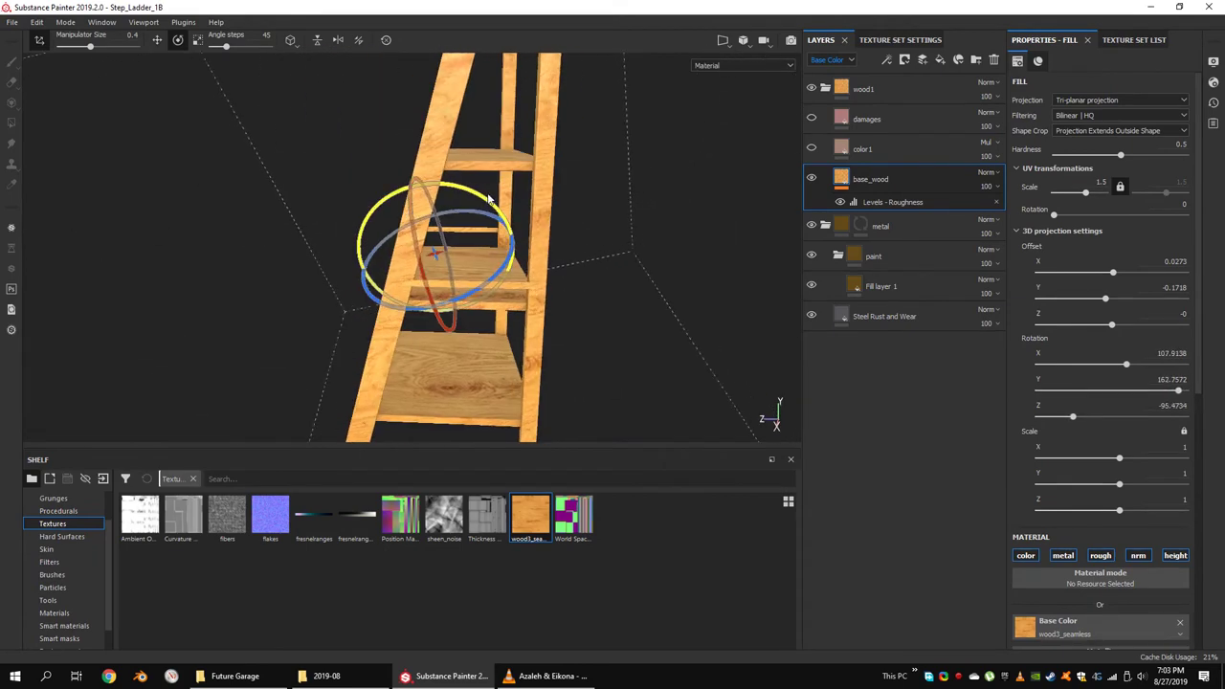
{"action": "mouse_move", "coordinate": [487, 198]}
{"action": "left_mouse_down", "text": "alt"}
{"action": "mouse_move", "coordinate": [561, 274]}
{"action": "mouse_move", "coordinate": [148, 277]}
{"action": "mouse_move", "coordinate": [412, 298]}
{"action": "mouse_move", "coordinate": [406, 267]}
{"action": "mouse_move", "coordinate": [450, 260]}
{"action": "mouse_move", "coordinate": [468, 137]}
{"action": "mouse_move", "coordinate": [466, 205]}
{"action": "mouse_move", "coordinate": [489, 281]}
{"action": "mouse_move", "coordinate": [387, 243]}
{"action": "mouse_move", "coordinate": [406, 224]}
{"action": "mouse_move", "coordinate": [538, 219]}
{"action": "mouse_move", "coordinate": [555, 259]}
{"action": "mouse_move", "coordinate": [574, 254]}
{"action": "left_mouse_up", "text": "alt"}
{"action": "key", "text": "w"}
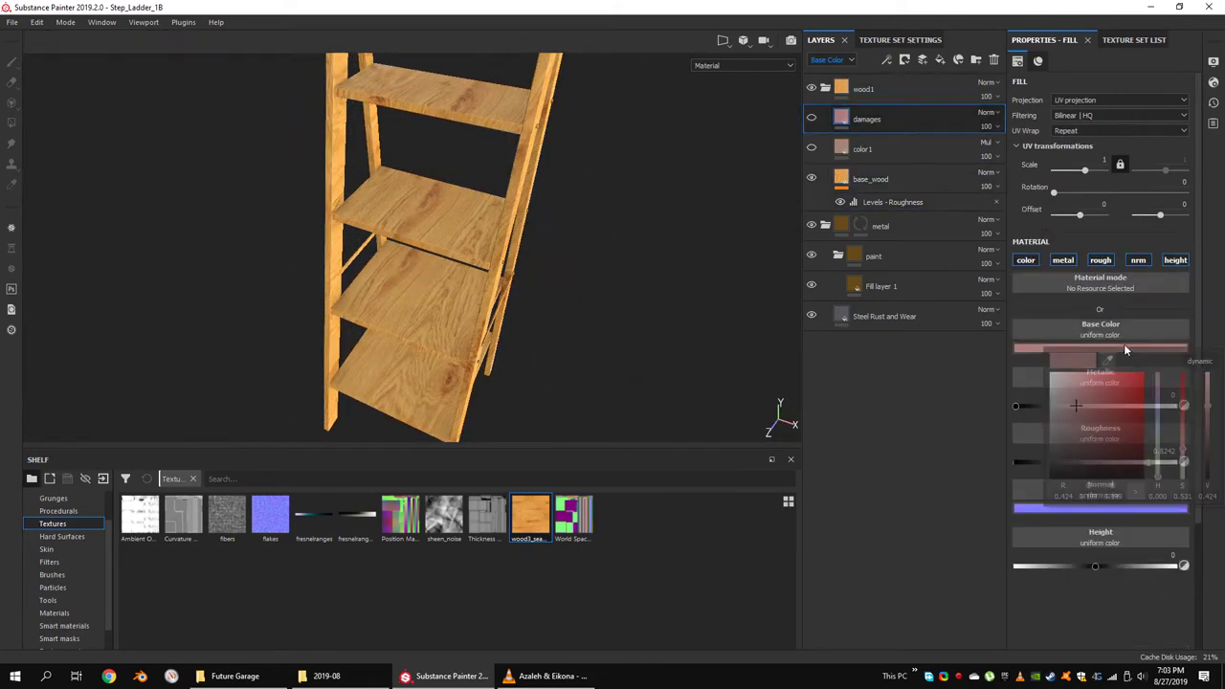
Shift color1's base colour toward orange, then show and select the damages layer again.
{"action": "left_click", "coordinate": [1160, 346]}
{"action": "left_click", "coordinate": [1160, 350]}
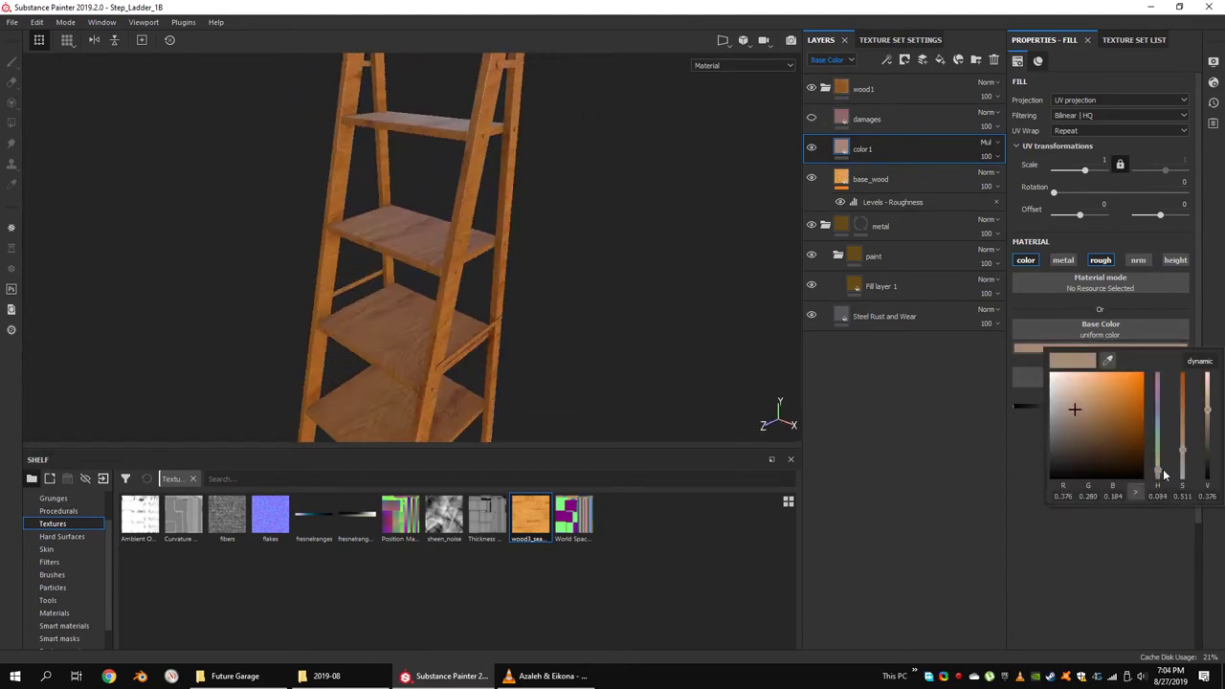
{"action": "left_click_drag", "start_coordinate": [606, 247], "coordinate": [456, 233], "text": "alt"}
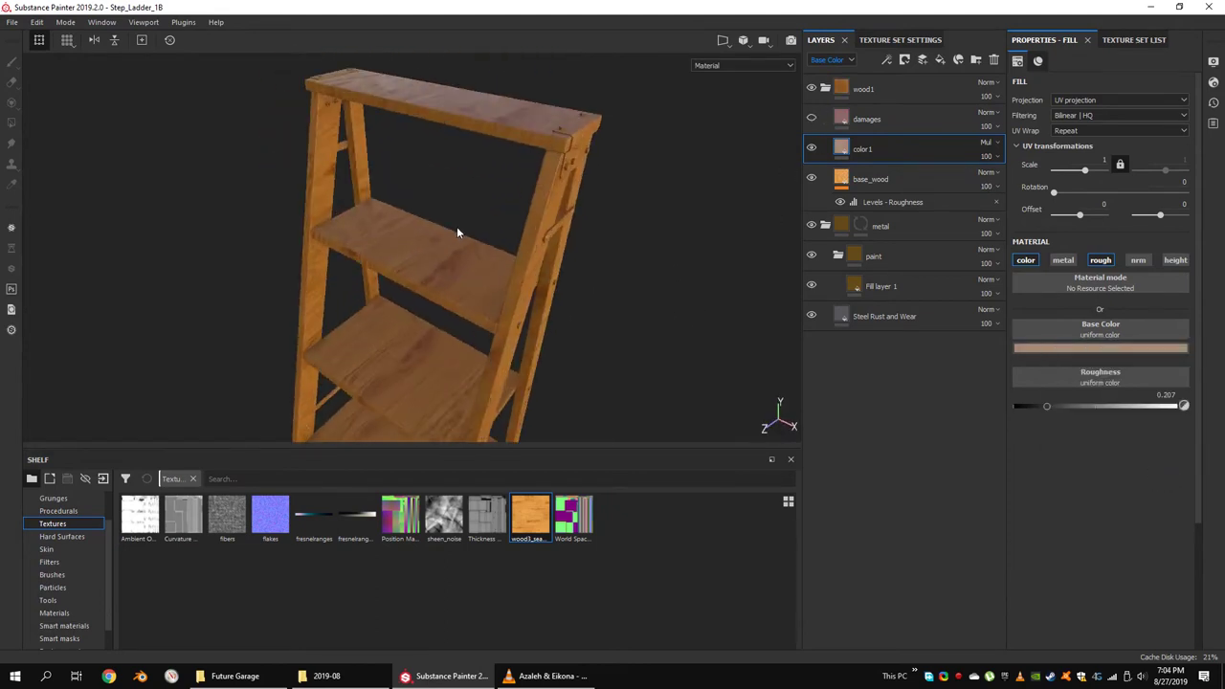
{"action": "mouse_move", "coordinate": [670, 220]}
{"action": "left_mouse_down", "text": "alt"}
{"action": "mouse_move", "coordinate": [596, 240]}
{"action": "mouse_move", "coordinate": [564, 208]}
{"action": "mouse_move", "coordinate": [604, 189]}
{"action": "left_mouse_up", "text": "alt"}
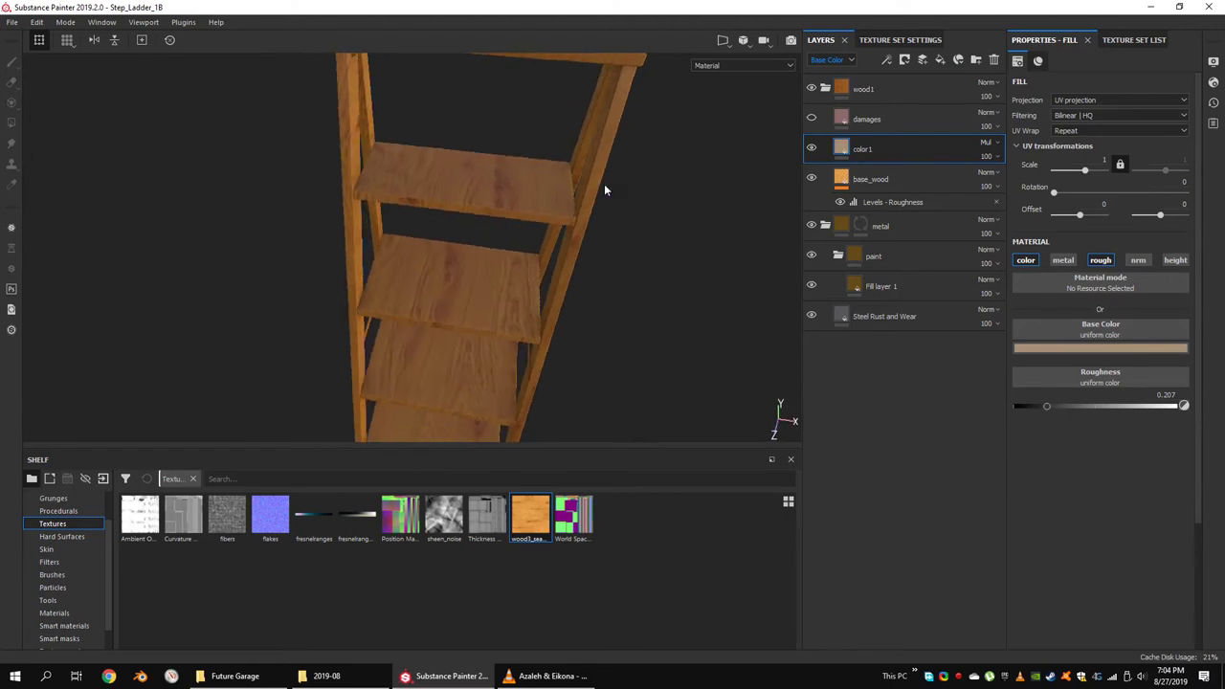
{"action": "left_click", "coordinate": [812, 119]}
{"action": "left_click", "coordinate": [845, 116]}
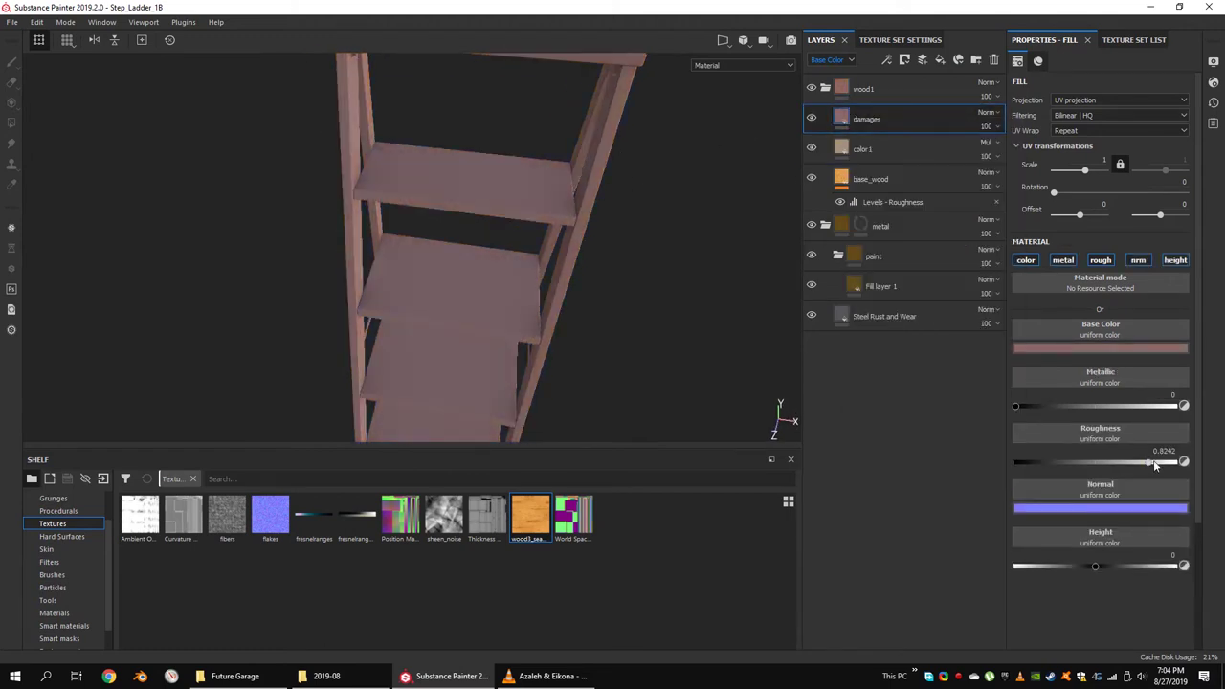
Give damages a black mask containing a Fill effect with Tri-planar projection.
{"action": "right_click", "coordinate": [840, 121]}
{"action": "left_click", "coordinate": [890, 135]}
{"action": "right_click", "coordinate": [859, 117]}
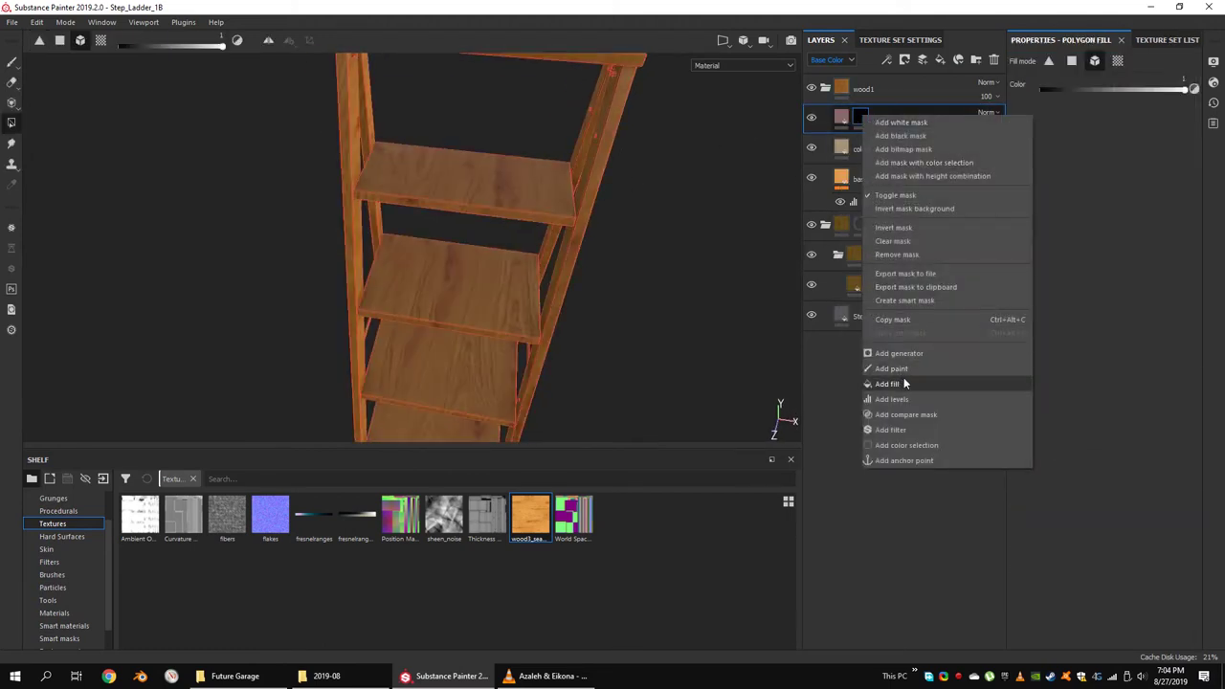
{"action": "left_click", "coordinate": [904, 384]}
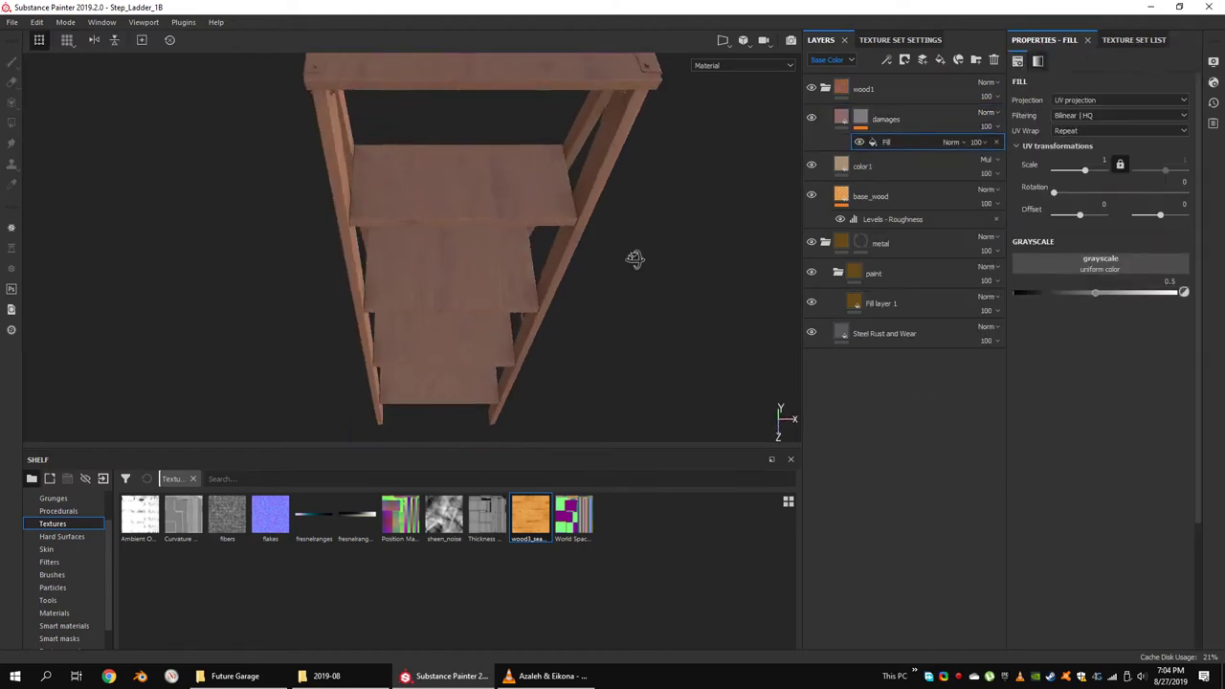
{"action": "left_click", "coordinate": [1103, 120]}
Copy base_wood's Z offset and X rotation values into the mask fill's projection.
{"action": "left_click", "coordinate": [846, 196]}
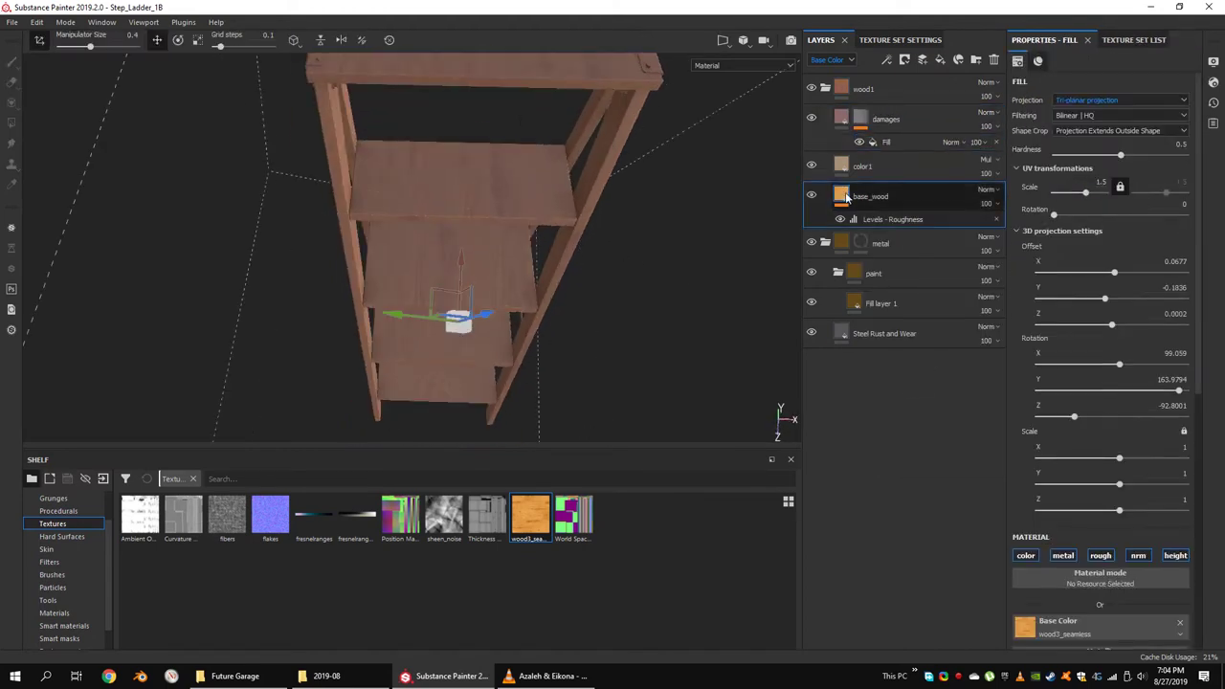
{"action": "key", "text": "ctrl+z"}
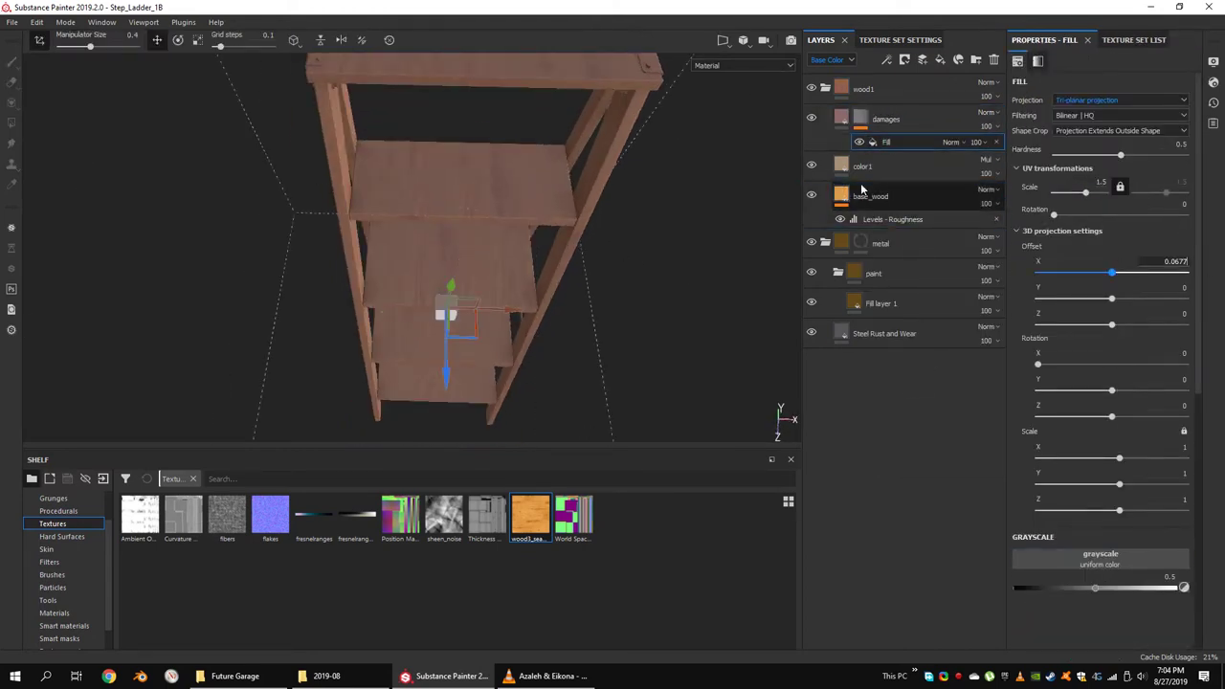
{"action": "key", "text": "ctrl+y"}
{"action": "key", "text": "ctrl+z"}
{"action": "key", "text": "ctrl+y"}
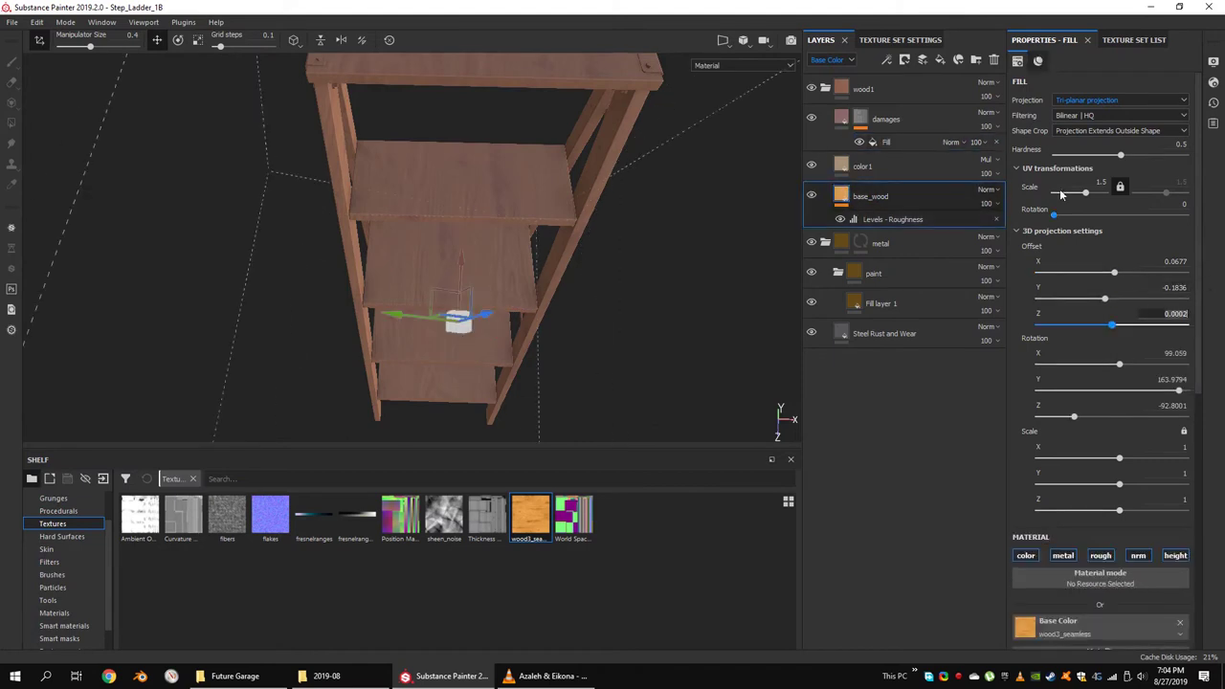
{"action": "key", "text": "ctrl+z"}
{"action": "key", "text": "ctrl+y"}
{"action": "key", "text": "ctrl+z"}
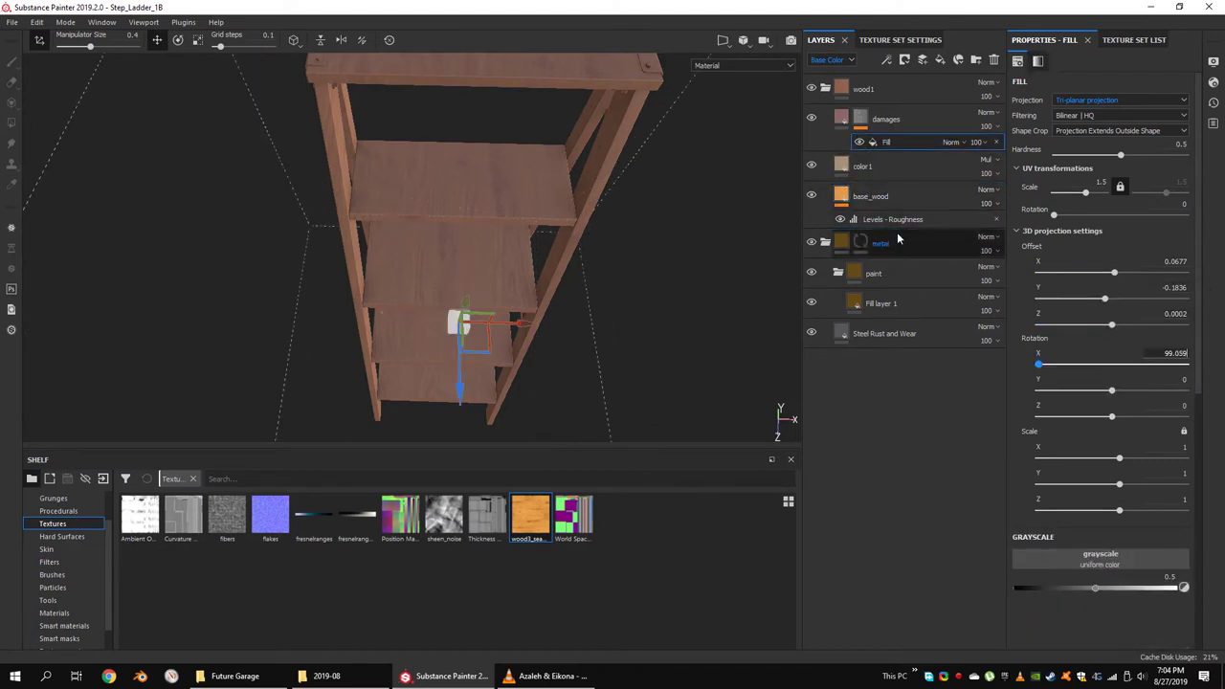
{"action": "key", "text": "ctrl+y"}
{"action": "key", "text": "Tab"}
{"action": "left_click", "coordinate": [1168, 381]}
{"action": "type", "text": "163.9794"}
Set the mask fill's Y rotation to 163.9794 and open the damages mask's effect options.
{"action": "left_click", "coordinate": [886, 143]}
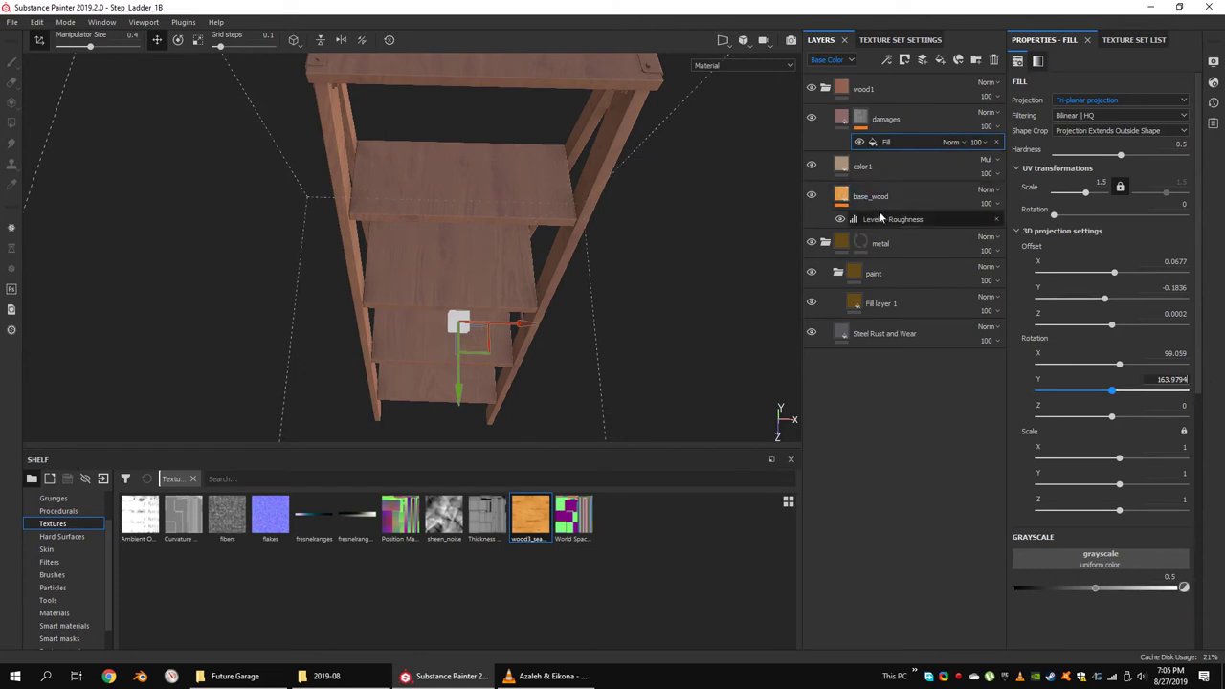
{"action": "key", "text": "Return"}
{"action": "left_click", "coordinate": [886, 119]}
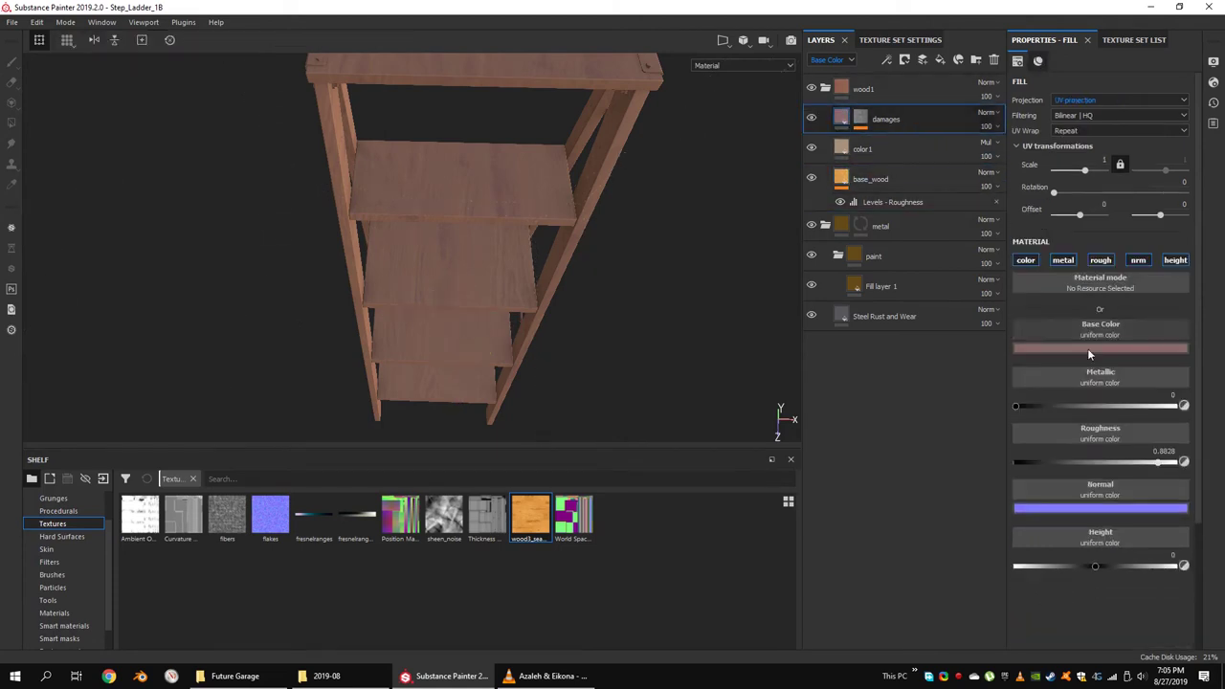
{"action": "left_click", "coordinate": [1087, 349]}
{"action": "right_click", "coordinate": [864, 120]}
Add a Levels effect to the damages mask, briefly removing and restoring it.
{"action": "left_click", "coordinate": [891, 403]}
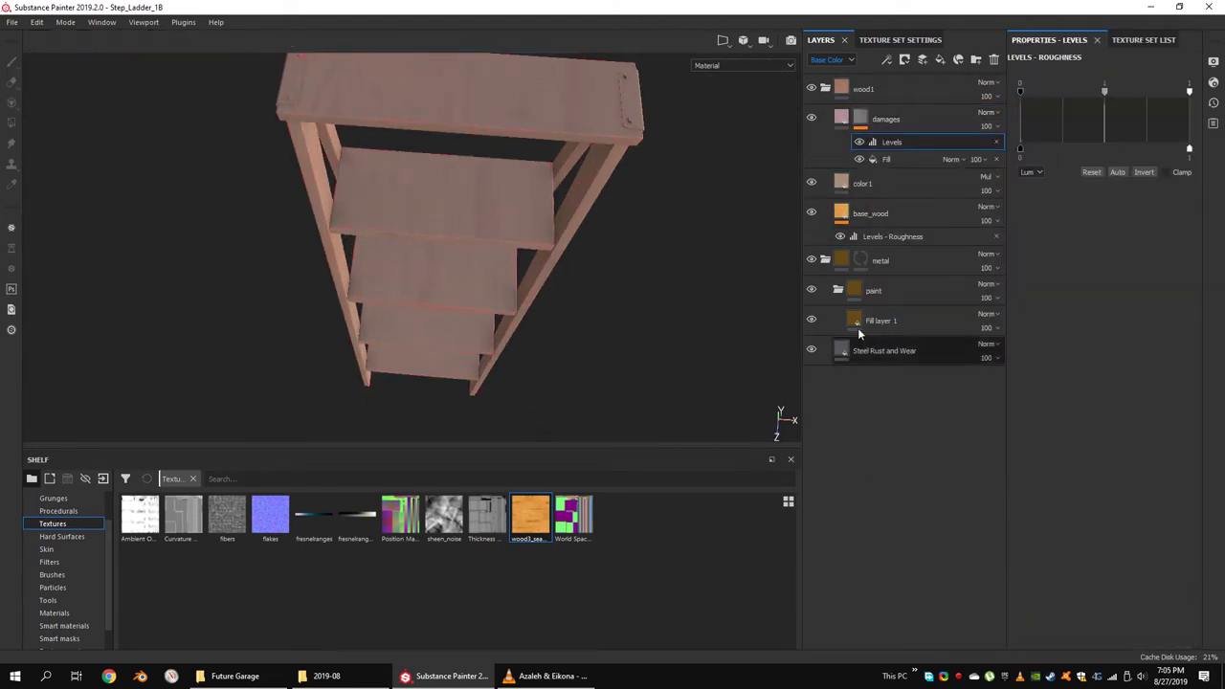
{"action": "key", "text": "Delete"}
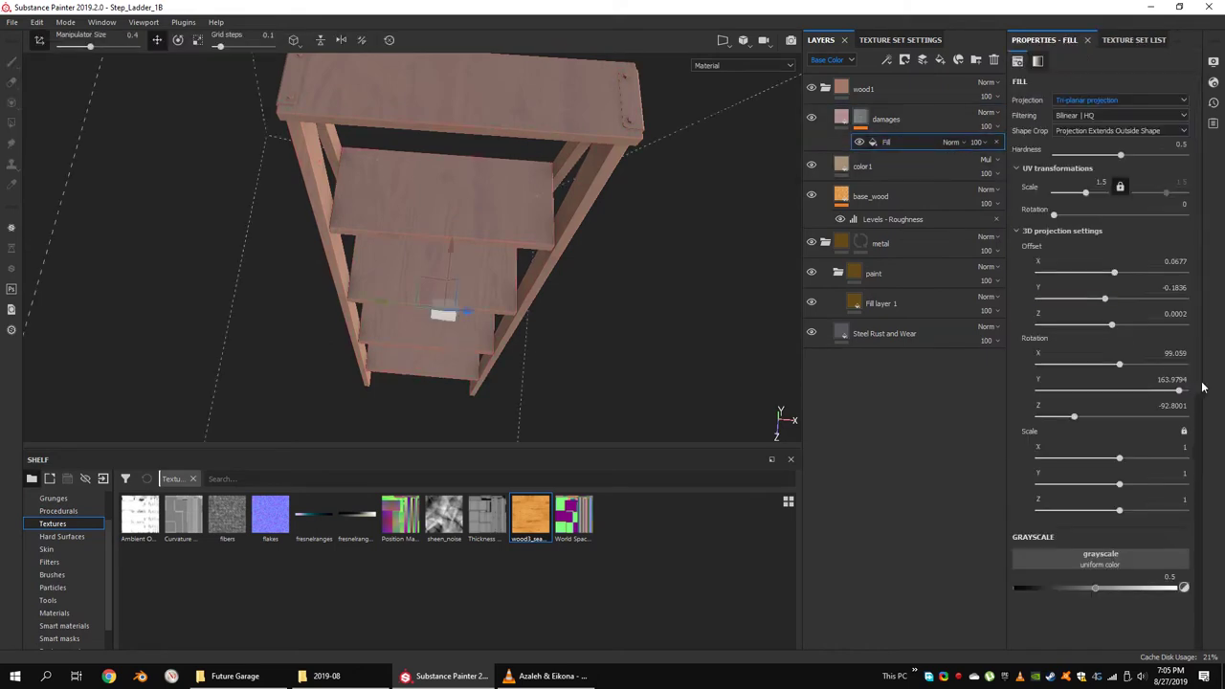
{"action": "left_click_drag", "start_coordinate": [1082, 544], "coordinate": [1083, 551]}
{"action": "left_click_drag", "start_coordinate": [536, 316], "coordinate": [639, 262], "text": "alt"}
{"action": "left_click", "coordinate": [862, 116]}
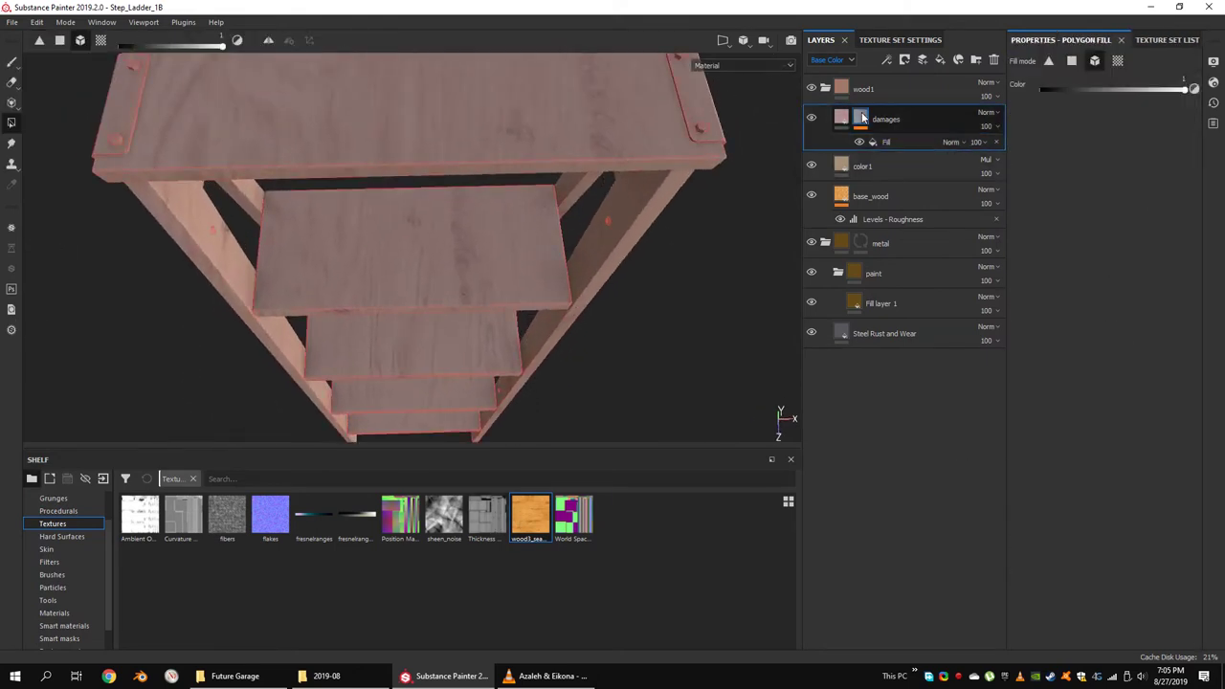
{"action": "key", "text": "ctrl+z"}
Raise the Levels black point to 0.423, set dark output to 0.294, and narrow the input range.
{"action": "left_click_drag", "start_coordinate": [1064, 91], "coordinate": [1092, 91]}
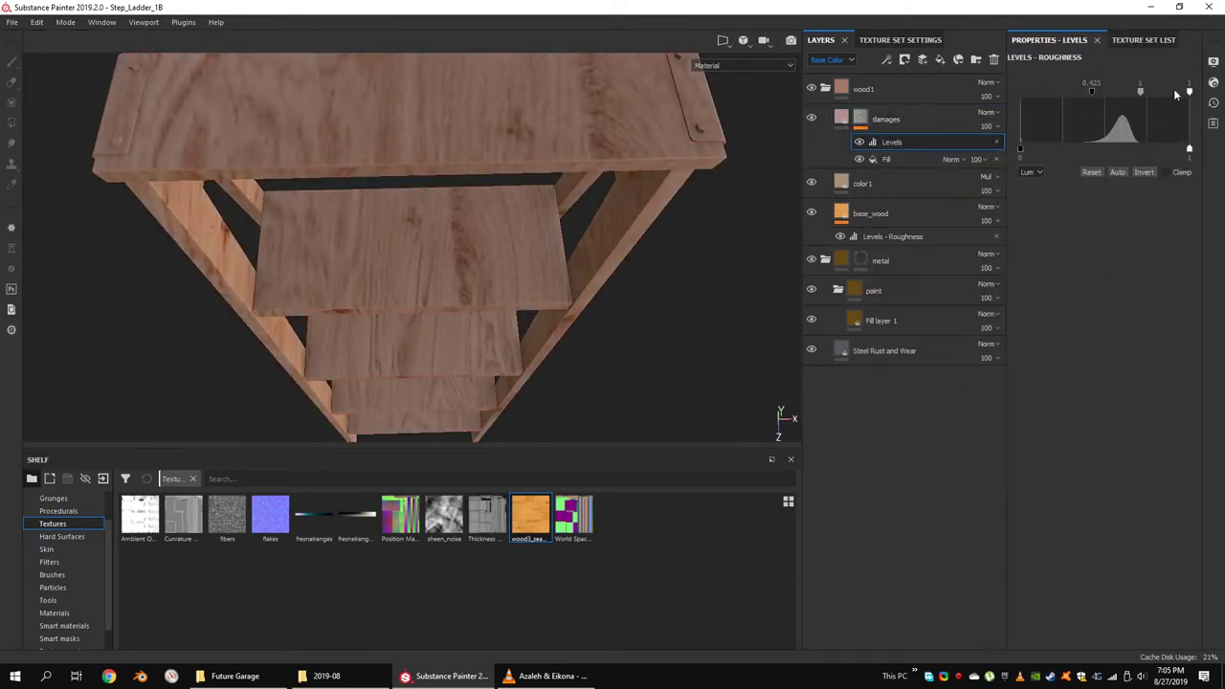
{"action": "left_click_drag", "start_coordinate": [1020, 149], "coordinate": [1070, 150]}
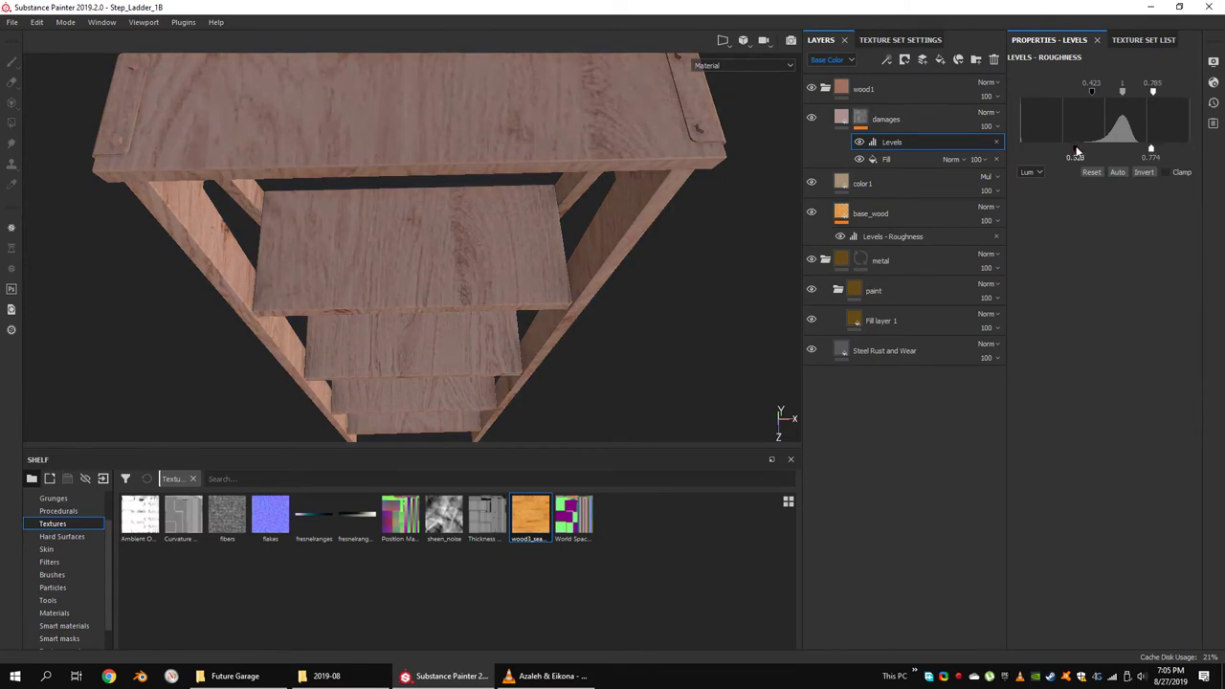
{"action": "mouse_move", "coordinate": [1153, 91]}
{"action": "left_mouse_down"}
{"action": "mouse_move", "coordinate": [1112, 95]}
{"action": "mouse_move", "coordinate": [1133, 98]}
{"action": "left_mouse_up"}
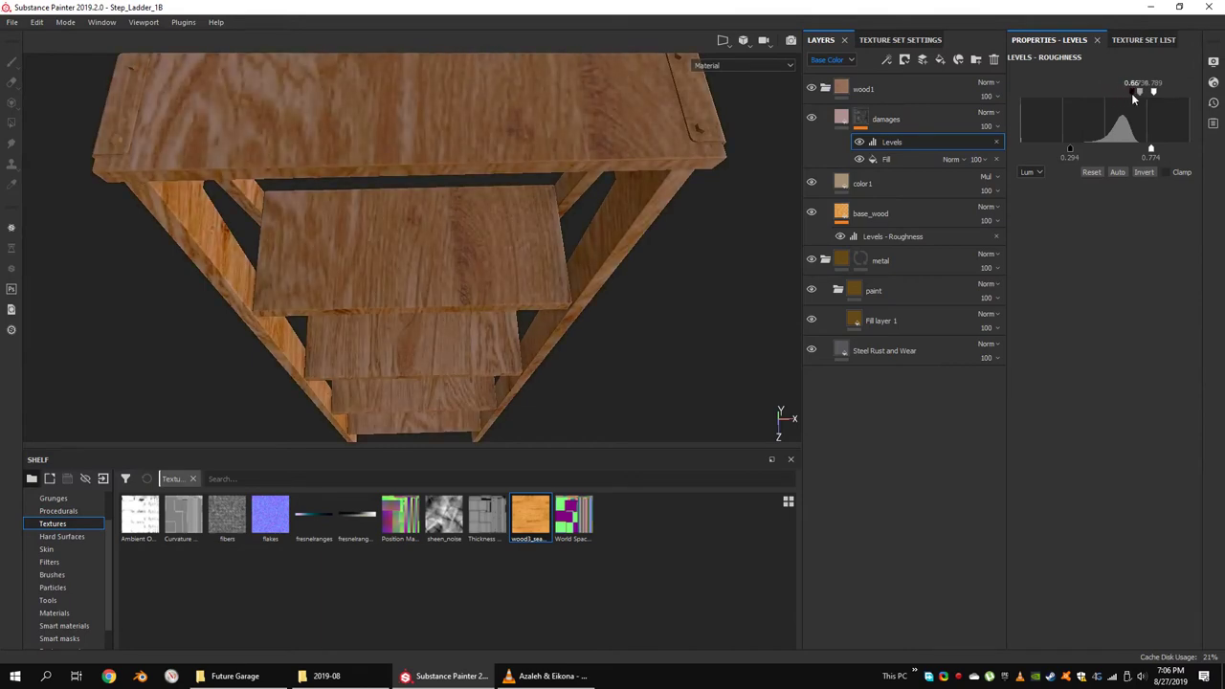
{"action": "mouse_move", "coordinate": [479, 249]}
{"action": "left_mouse_down", "text": "alt"}
{"action": "mouse_move", "coordinate": [551, 279]}
{"action": "mouse_move", "coordinate": [539, 251]}
{"action": "mouse_move", "coordinate": [673, 178]}
{"action": "mouse_move", "coordinate": [760, 202]}
{"action": "mouse_move", "coordinate": [938, 202]}
{"action": "mouse_move", "coordinate": [541, 131]}
{"action": "mouse_move", "coordinate": [702, 55]}
{"action": "left_mouse_up", "text": "alt"}
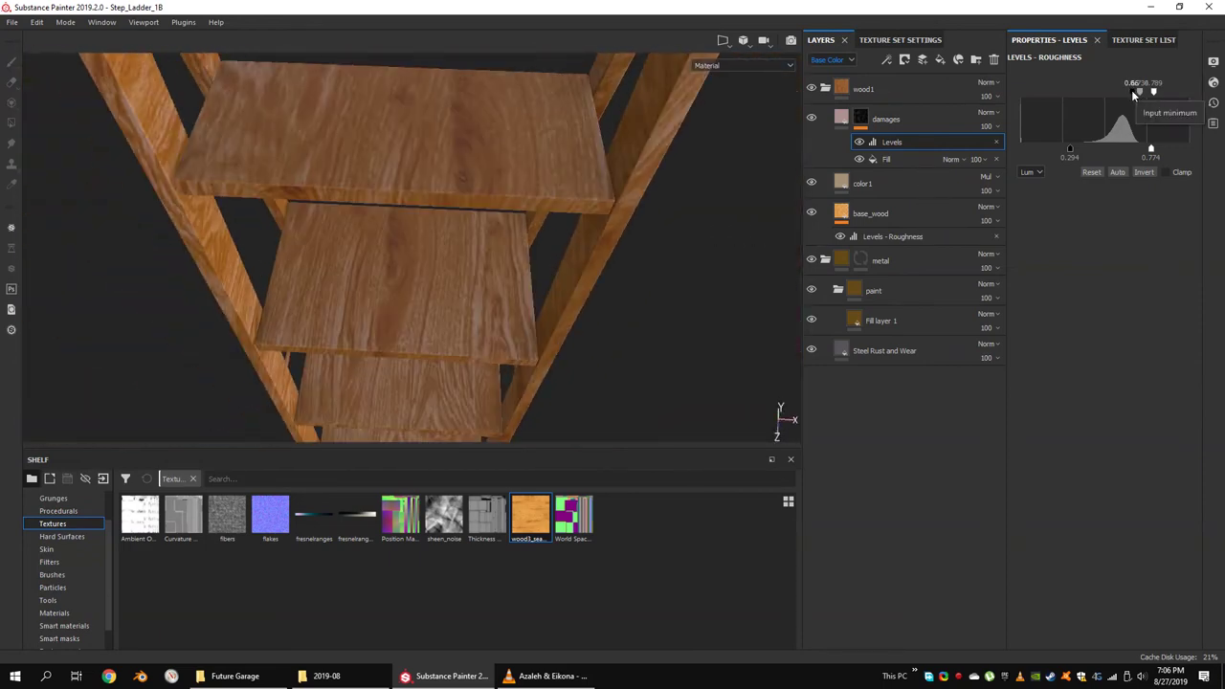
{"action": "mouse_move", "coordinate": [651, 191]}
{"action": "left_mouse_down", "text": "alt"}
{"action": "mouse_move", "coordinate": [539, 220]}
{"action": "mouse_move", "coordinate": [613, 239]}
{"action": "left_mouse_up", "text": "alt"}
{"action": "left_click", "coordinate": [841, 119]}
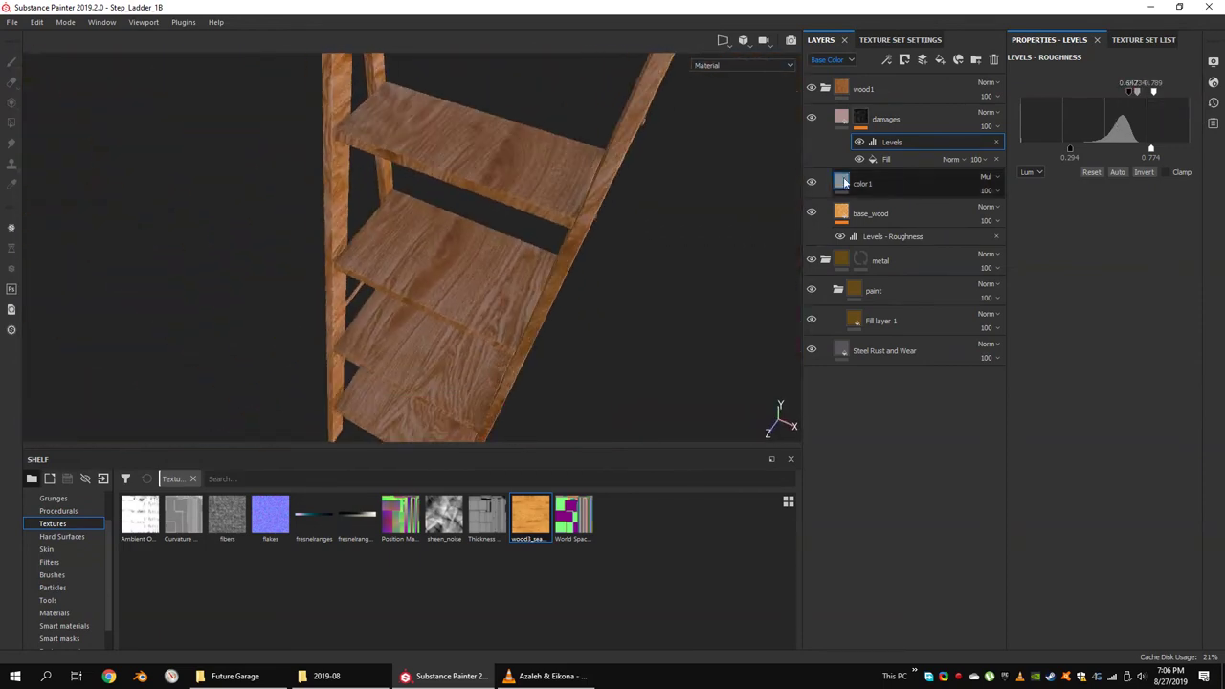
Apply a Concrete smart mask from the shelf to the damages layer.
{"action": "left_click", "coordinate": [1063, 347]}
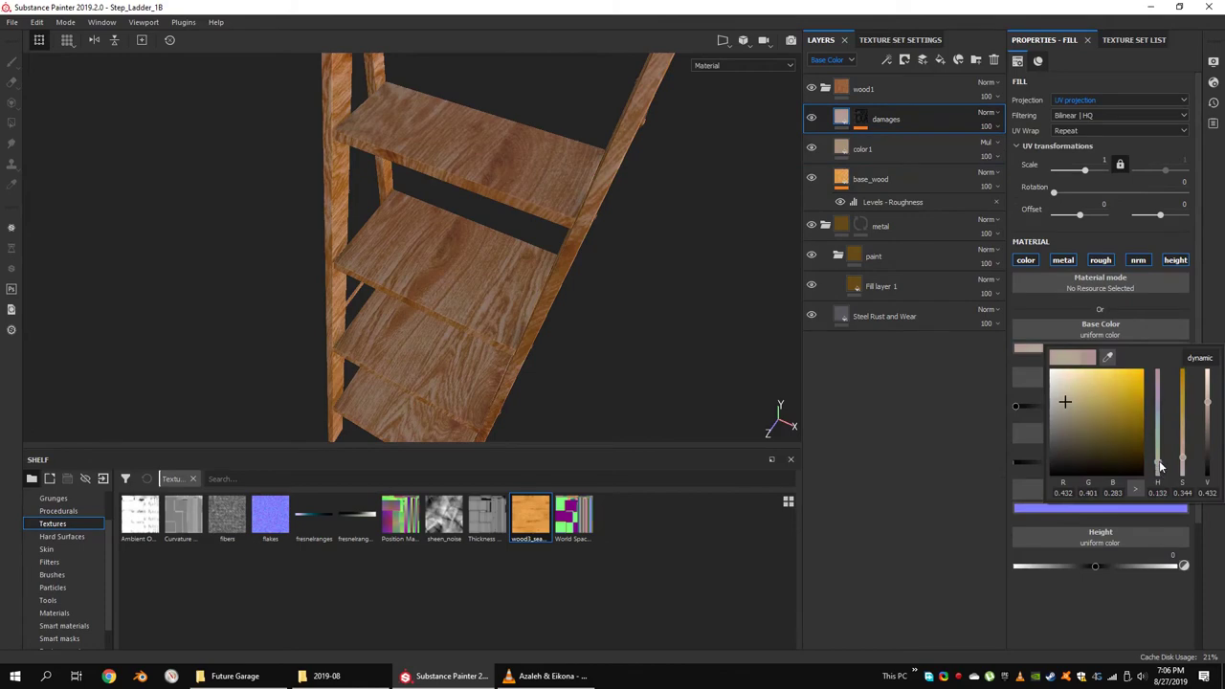
{"action": "left_click", "coordinate": [860, 119]}
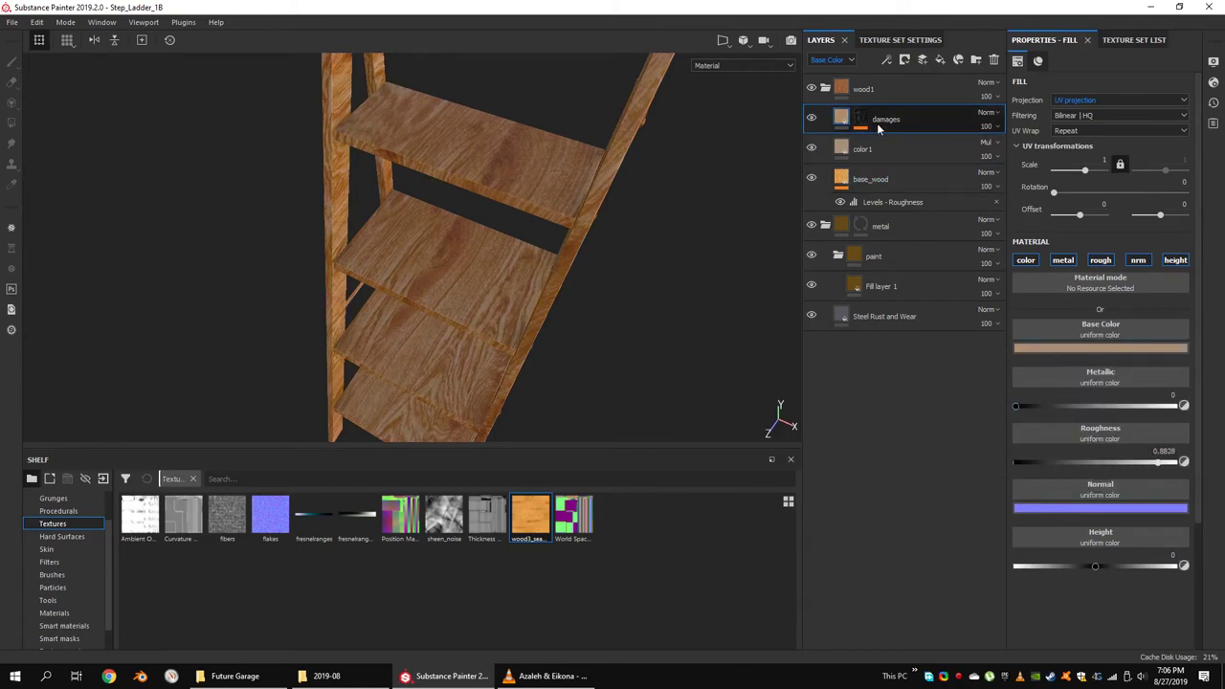
{"action": "right_click", "coordinate": [861, 115]}
{"action": "left_click", "coordinate": [71, 637]}
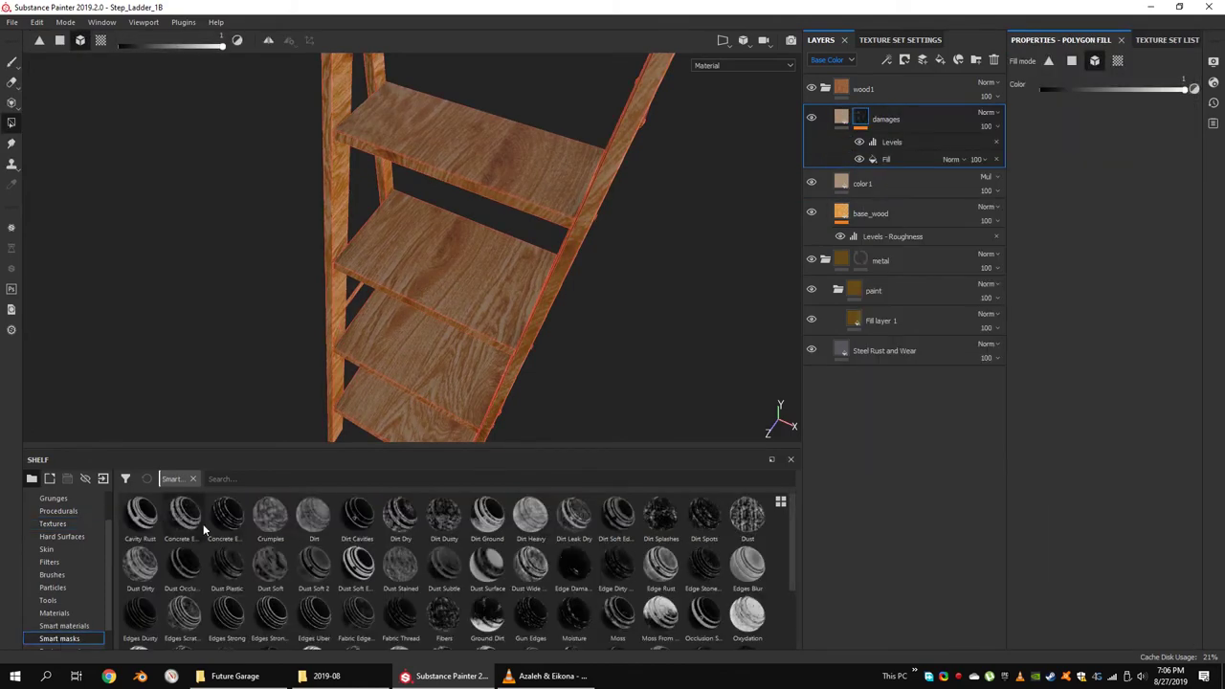
{"action": "left_click_drag", "start_coordinate": [888, 116], "coordinate": [890, 119]}
Set the Mask Editor generator's blend mode to Screen.
{"action": "left_click", "coordinate": [897, 144]}
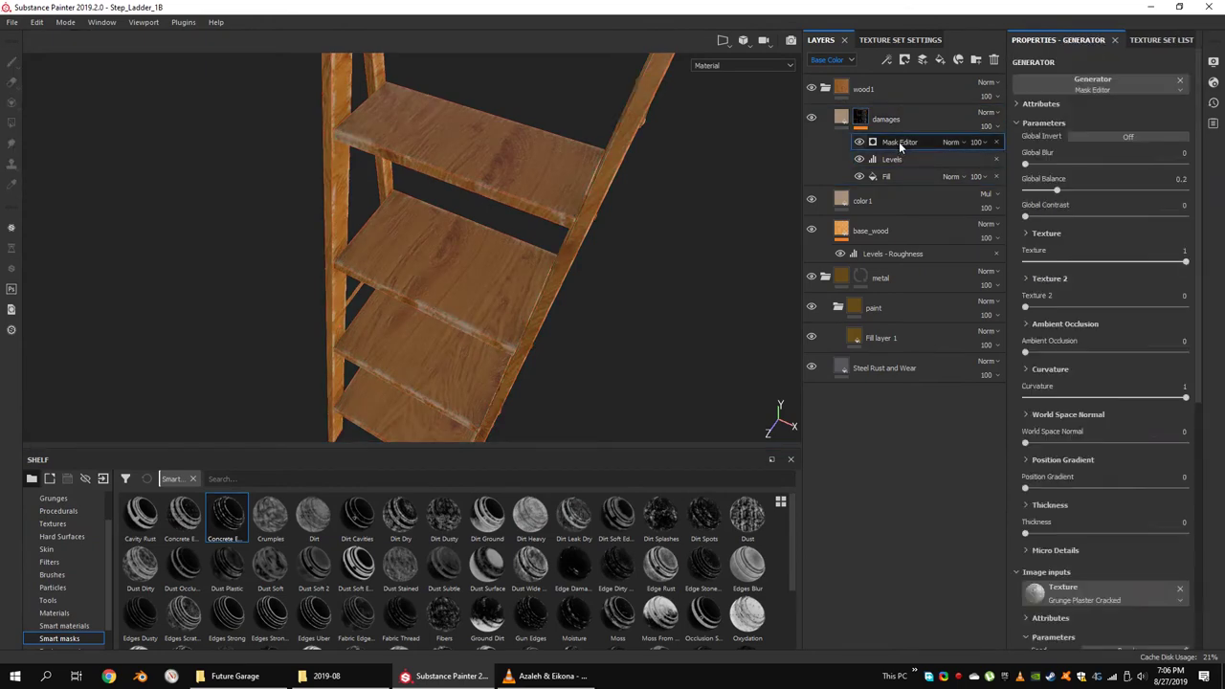
{"action": "left_click", "coordinate": [1085, 455]}
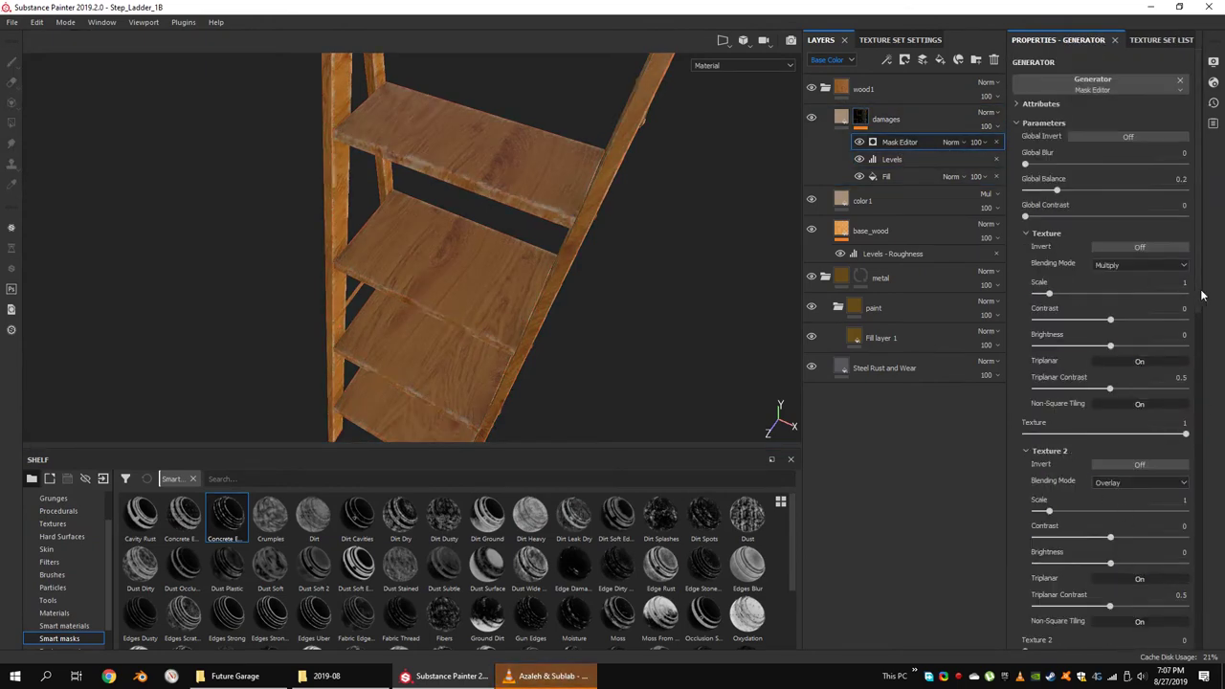
{"action": "left_click_drag", "start_coordinate": [550, 145], "coordinate": [657, 240], "text": "alt"}
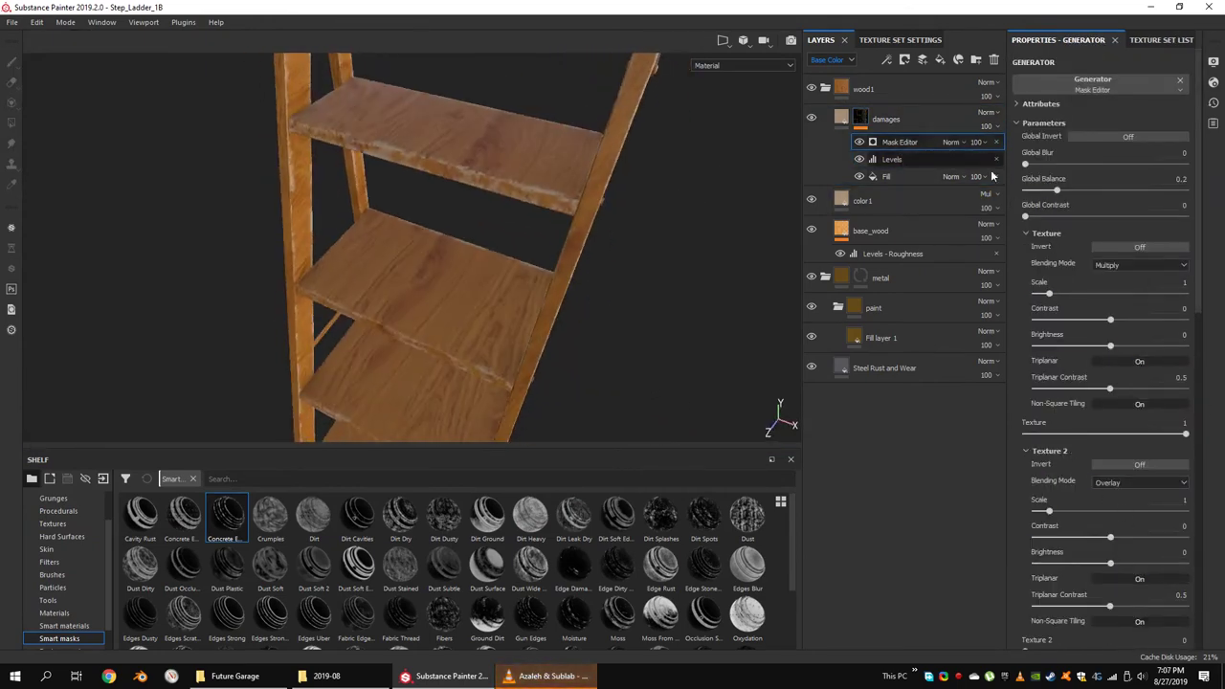
{"action": "mouse_move", "coordinate": [555, 258]}
{"action": "left_mouse_down", "text": "alt"}
{"action": "mouse_move", "coordinate": [617, 322]}
{"action": "mouse_move", "coordinate": [609, 240]}
{"action": "left_mouse_up", "text": "alt"}
{"action": "left_click", "coordinate": [952, 142]}
{"action": "left_click", "coordinate": [967, 366]}
Add a mask Fill effect using Grunge Scratches as grayscale with Tri-planar projection.
{"action": "right_click", "coordinate": [865, 113]}
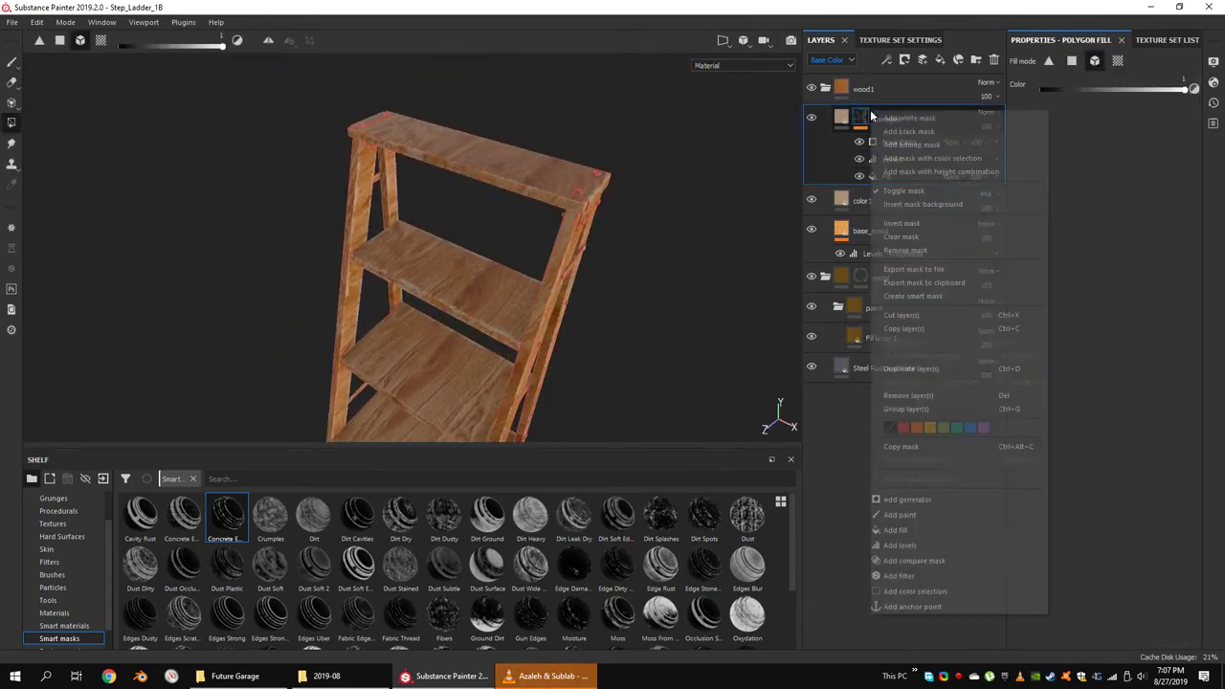
{"action": "left_click", "coordinate": [910, 134]}
{"action": "left_click", "coordinate": [54, 612]}
{"action": "scroll", "coordinate": [58, 574], "scroll_direction": "up", "scroll_amount": 3}
{"action": "left_click", "coordinate": [54, 536]}
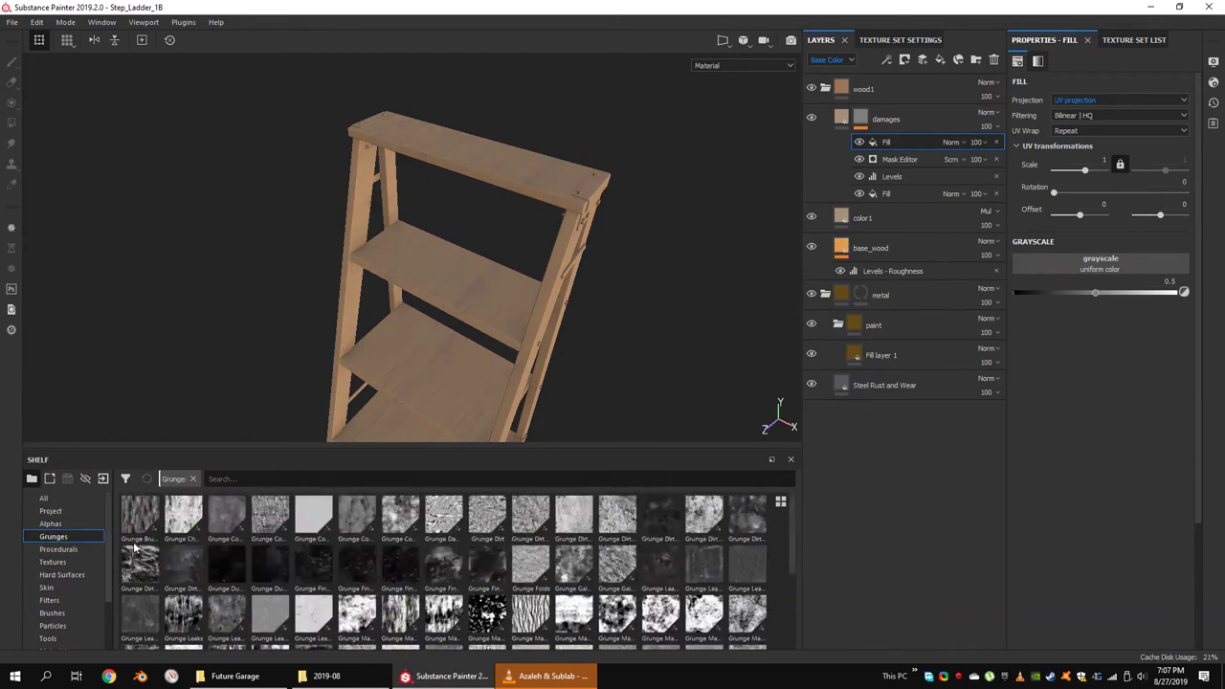
{"action": "left_click_drag", "start_coordinate": [219, 574], "coordinate": [1100, 260]}
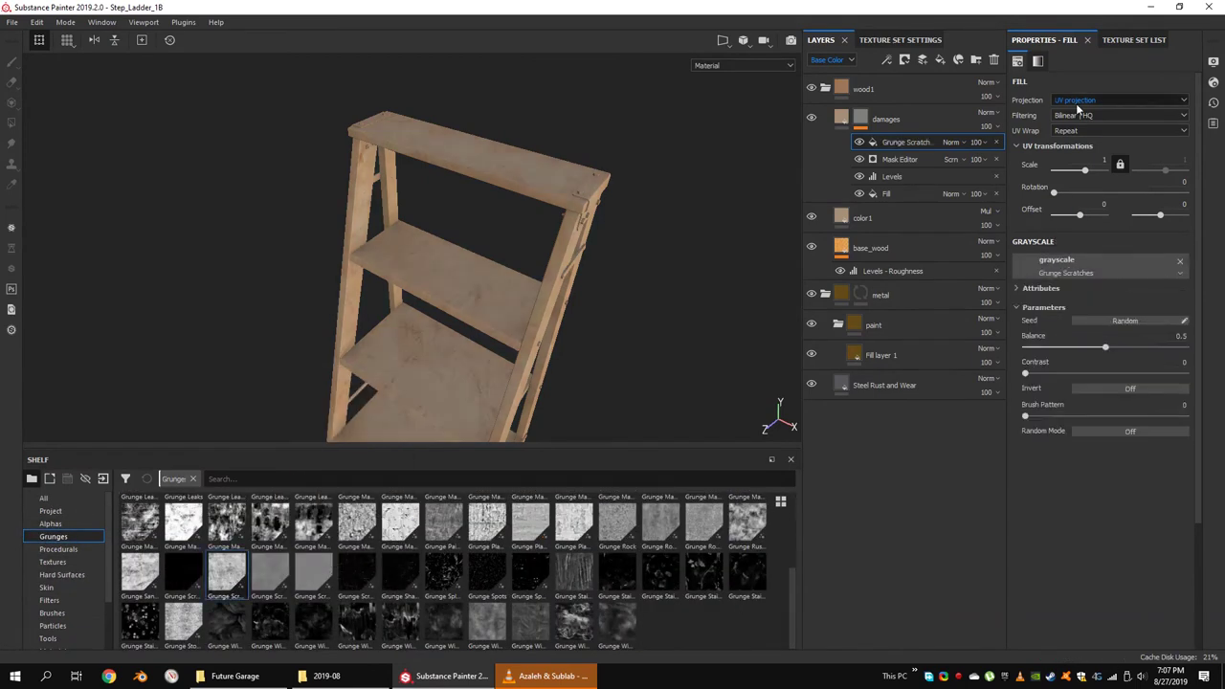
{"action": "left_click", "coordinate": [1119, 100]}
{"action": "left_click", "coordinate": [1091, 117]}
Rotate and offset the scratch projection, invert it, set contrast 0.6 and balance 0.61.
{"action": "key", "text": "e"}
{"action": "left_click_drag", "start_coordinate": [563, 342], "coordinate": [498, 359], "text": "alt"}
{"action": "left_click_drag", "start_coordinate": [474, 356], "coordinate": [481, 373]}
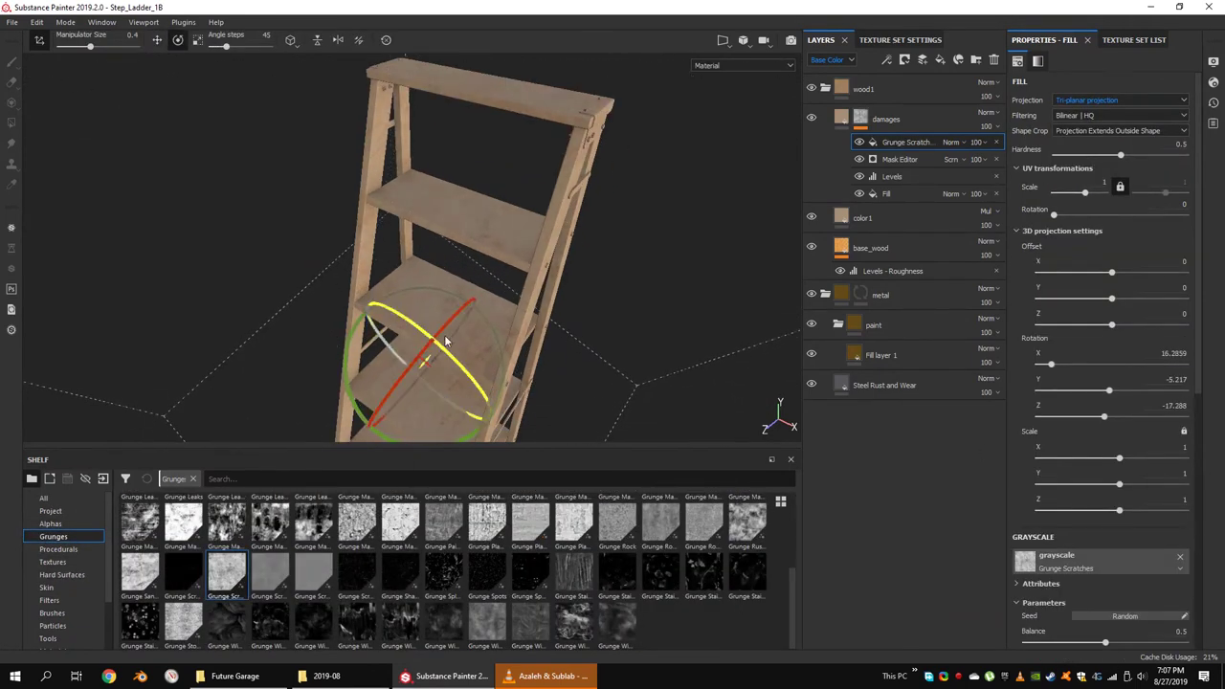
{"action": "left_click_drag", "start_coordinate": [432, 287], "coordinate": [450, 315]}
{"action": "left_click_drag", "start_coordinate": [450, 316], "coordinate": [411, 239], "text": "alt"}
{"action": "scroll", "coordinate": [1100, 335], "scroll_direction": "down", "scroll_amount": 3}
{"action": "mouse_move", "coordinate": [1105, 488]}
{"action": "left_mouse_down"}
{"action": "mouse_move", "coordinate": [1049, 488]}
{"action": "mouse_move", "coordinate": [1120, 489]}
{"action": "left_mouse_up"}
{"action": "left_click", "coordinate": [1138, 533]}
{"action": "mouse_move", "coordinate": [1025, 516]}
{"action": "left_mouse_down"}
{"action": "mouse_move", "coordinate": [1123, 517]}
{"action": "mouse_move", "coordinate": [1122, 490]}
{"action": "left_mouse_up"}
{"action": "left_click_drag", "start_coordinate": [606, 353], "coordinate": [536, 257], "text": "alt"}
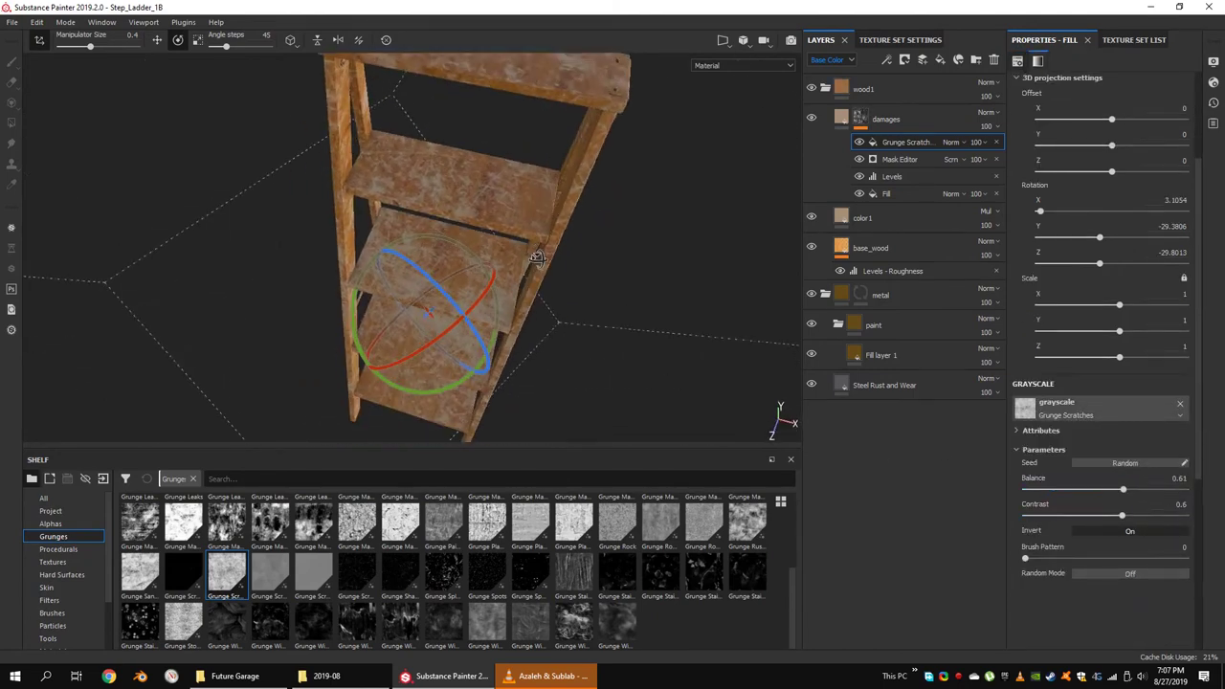
{"action": "mouse_move", "coordinate": [468, 369]}
{"action": "left_mouse_down", "text": "alt"}
{"action": "mouse_move", "coordinate": [431, 287]}
{"action": "mouse_move", "coordinate": [469, 340]}
{"action": "mouse_move", "coordinate": [350, 317]}
{"action": "mouse_move", "coordinate": [564, 308]}
{"action": "mouse_move", "coordinate": [367, 353]}
{"action": "mouse_move", "coordinate": [476, 285]}
{"action": "left_mouse_up", "text": "alt"}
{"action": "key", "text": "w"}
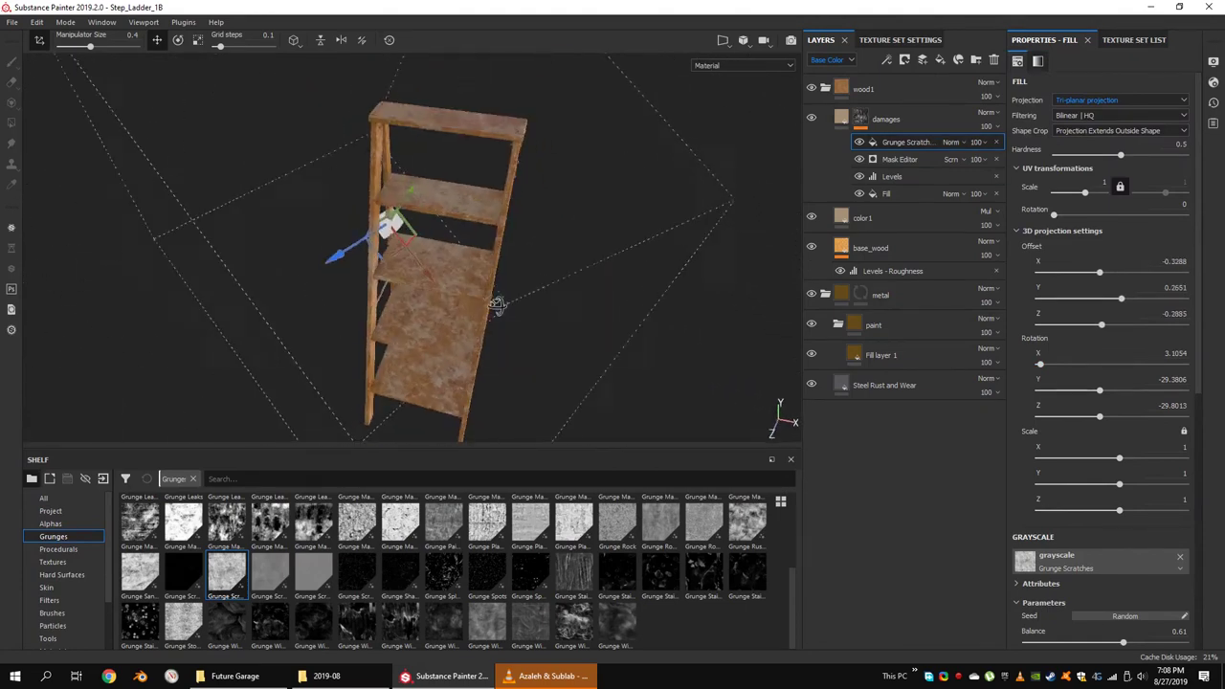
Set the Grunge Scratches fill's blend mode to Screen.
{"action": "mouse_move", "coordinate": [331, 261]}
{"action": "left_mouse_down", "text": "alt"}
{"action": "mouse_move", "coordinate": [506, 390]}
{"action": "mouse_move", "coordinate": [574, 364]}
{"action": "left_mouse_up", "text": "alt"}
{"action": "mouse_move", "coordinate": [574, 211]}
{"action": "left_mouse_down", "text": "alt"}
{"action": "mouse_move", "coordinate": [500, 205]}
{"action": "mouse_move", "coordinate": [527, 240]}
{"action": "mouse_move", "coordinate": [315, 175]}
{"action": "mouse_move", "coordinate": [506, 252]}
{"action": "mouse_move", "coordinate": [592, 258]}
{"action": "left_mouse_up", "text": "alt"}
{"action": "left_click", "coordinate": [952, 142]}
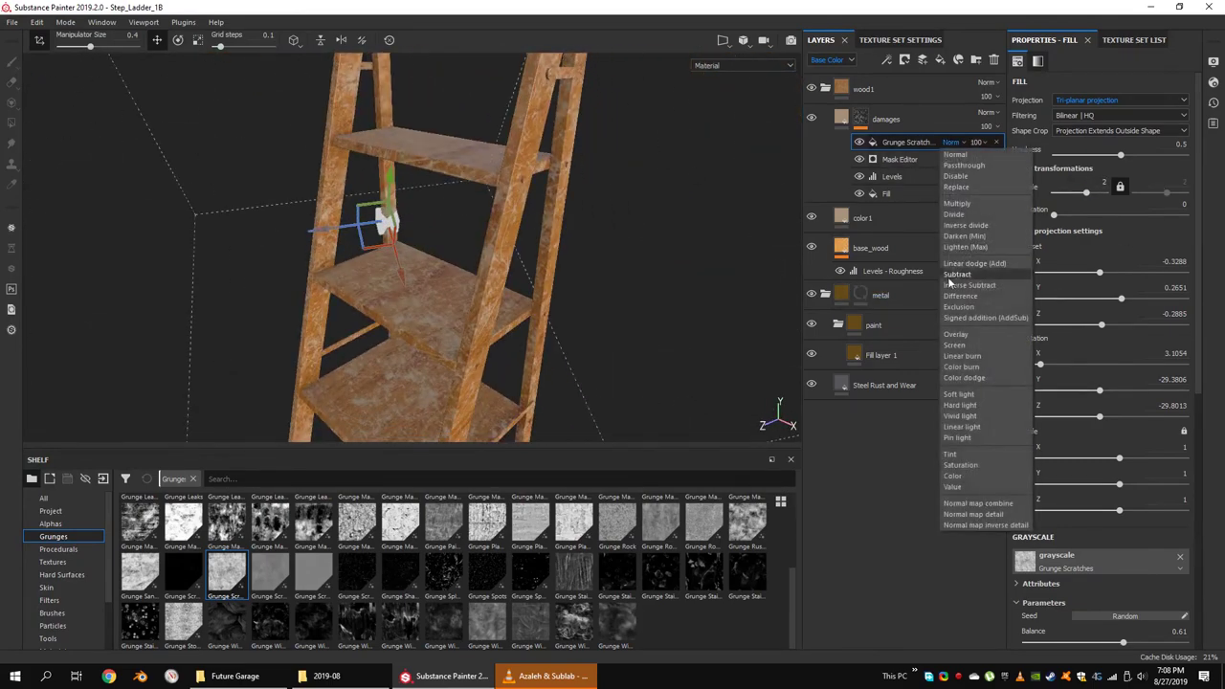
{"action": "left_click", "coordinate": [954, 345]}
Fine-tune the scratches to balance 0.54 and contrast 0.42, then collapse the wood1 group.
{"action": "mouse_move", "coordinate": [536, 287]}
{"action": "left_mouse_down", "text": "alt"}
{"action": "mouse_move", "coordinate": [788, 323]}
{"action": "mouse_move", "coordinate": [565, 156]}
{"action": "left_mouse_up", "text": "alt"}
{"action": "scroll", "coordinate": [587, 309], "scroll_direction": "up", "scroll_amount": 5}
{"action": "scroll", "coordinate": [1101, 287], "scroll_direction": "down", "scroll_amount": 3}
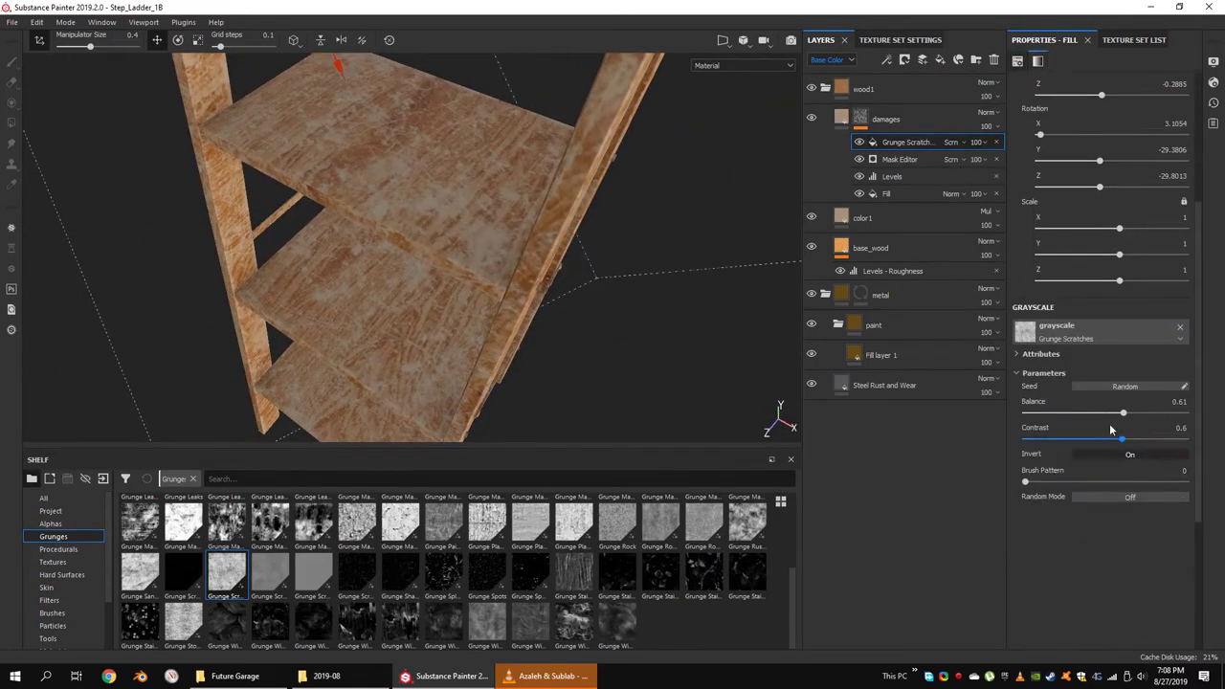
{"action": "left_click_drag", "start_coordinate": [1122, 412], "coordinate": [1111, 413]}
{"action": "left_click_drag", "start_coordinate": [536, 287], "coordinate": [630, 295], "text": "alt"}
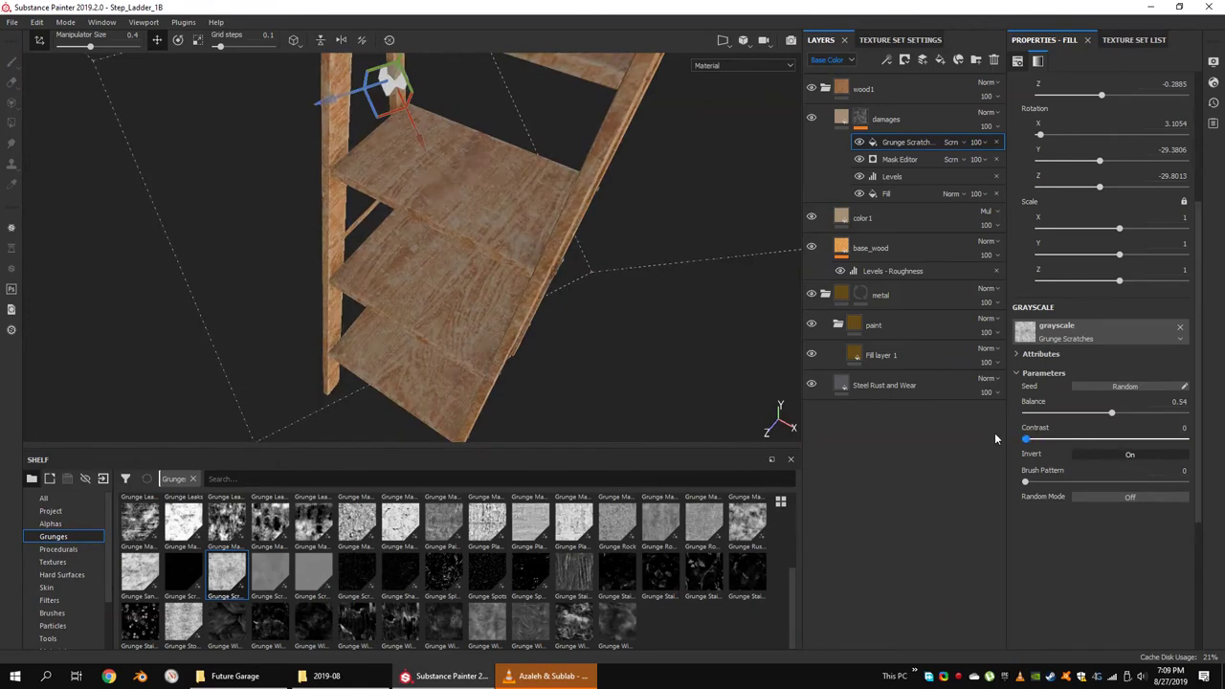
{"action": "left_click_drag", "start_coordinate": [1084, 438], "coordinate": [1093, 438]}
{"action": "left_click_drag", "start_coordinate": [577, 300], "coordinate": [632, 306], "text": "alt"}
{"action": "mouse_move", "coordinate": [1111, 414]}
{"action": "left_mouse_down"}
{"action": "mouse_move", "coordinate": [1093, 418]}
{"action": "mouse_move", "coordinate": [1111, 414]}
{"action": "left_mouse_up"}
{"action": "left_click_drag", "start_coordinate": [670, 351], "coordinate": [727, 315], "text": "alt"}
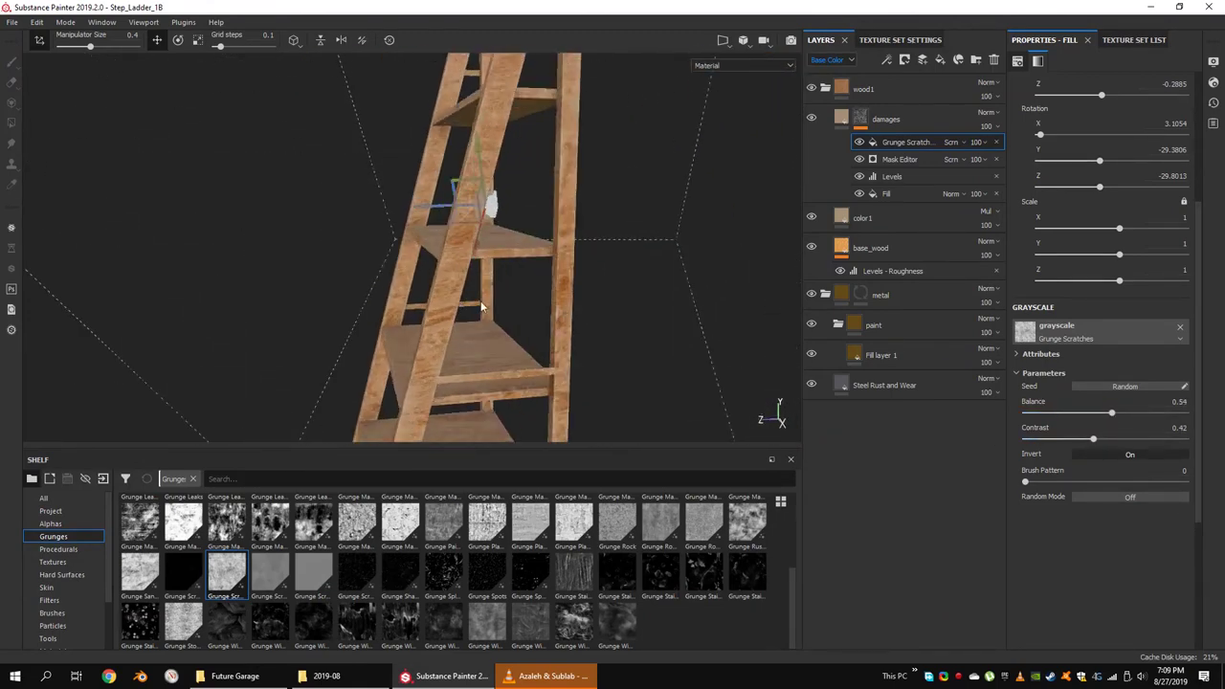
{"action": "left_click", "coordinate": [825, 88]}
{"action": "mouse_move", "coordinate": [571, 252]}
{"action": "left_mouse_down", "text": "alt"}
{"action": "mouse_move", "coordinate": [692, 180]}
{"action": "mouse_move", "coordinate": [526, 260]}
{"action": "left_mouse_up", "text": "alt"}
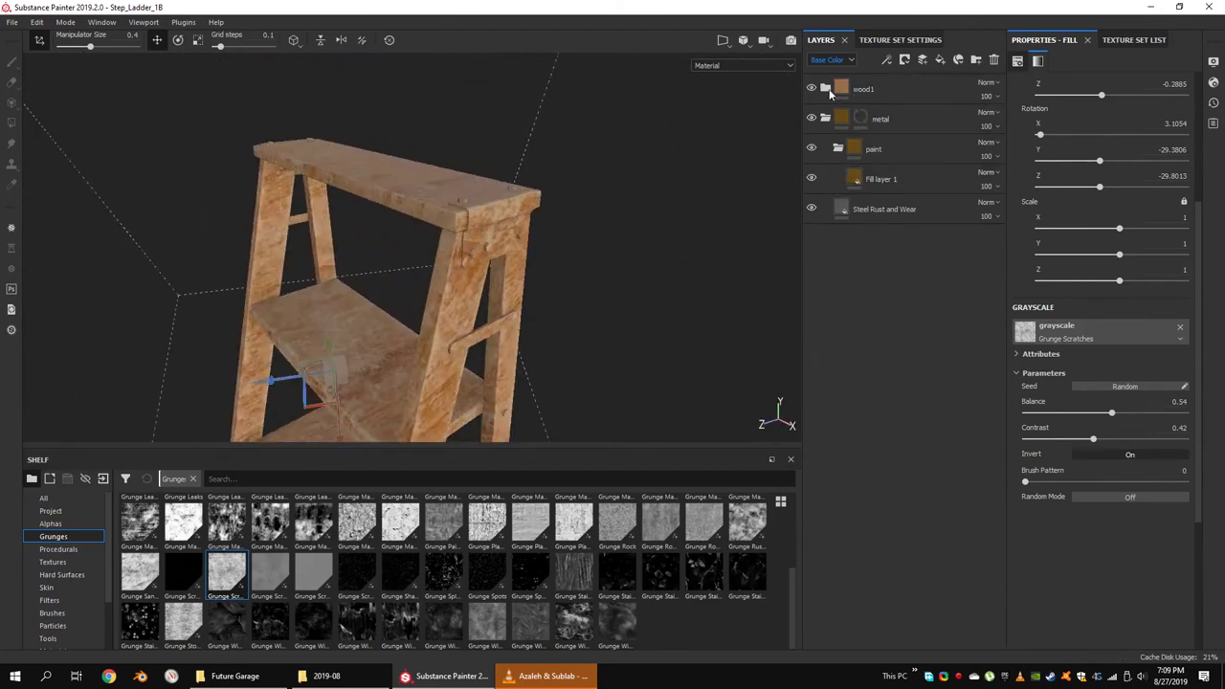
Duplicate the color1 layer inside wood1 and start renaming the copy.
{"action": "left_click", "coordinate": [825, 88]}
{"action": "left_click", "coordinate": [880, 218]}
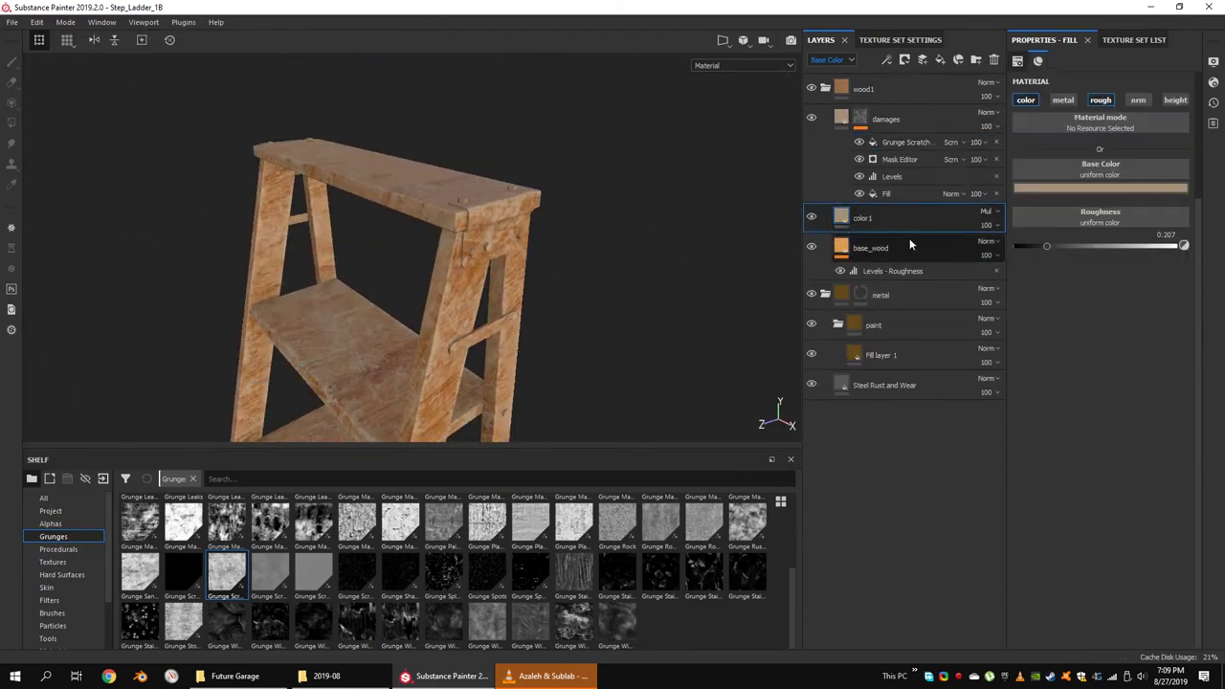
{"action": "key", "text": "ctrl+d"}
{"action": "left_click_drag", "start_coordinate": [870, 218], "coordinate": [926, 227]}
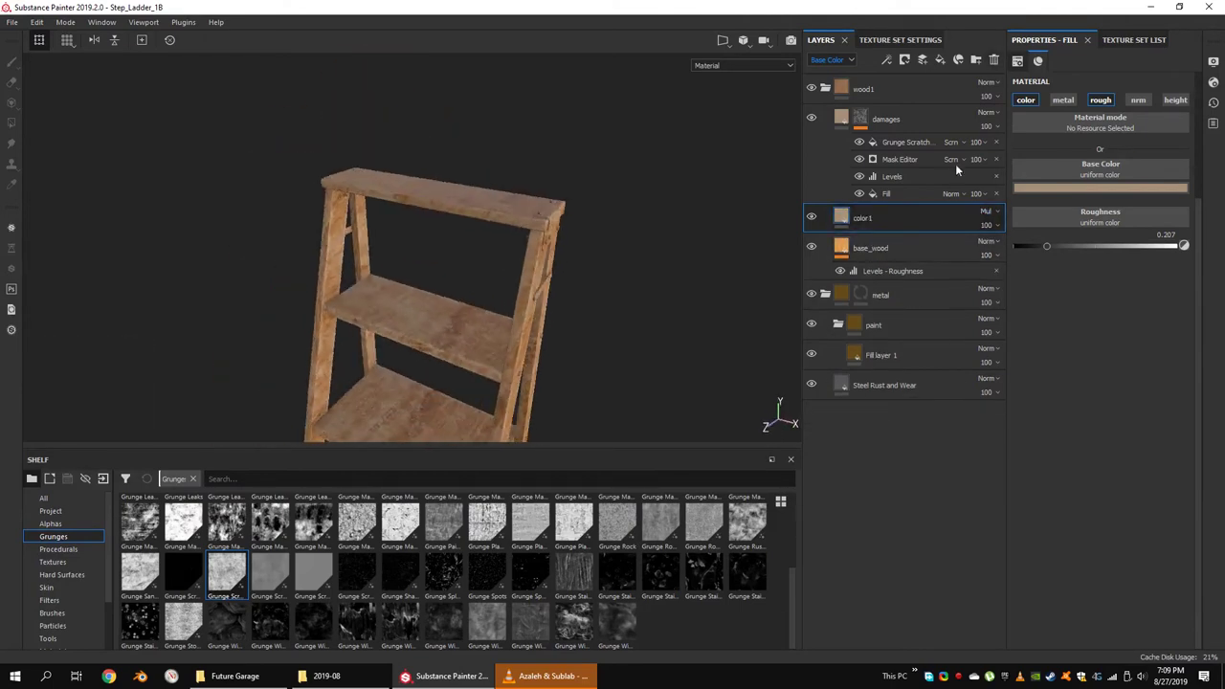
Add a black mask to the wood1 group and duplicate it as wood2.
{"action": "right_click", "coordinate": [847, 91]}
{"action": "left_click", "coordinate": [880, 105]}
{"action": "mouse_move", "coordinate": [459, 316]}
{"action": "left_mouse_down", "text": "alt"}
{"action": "mouse_move", "coordinate": [491, 209]}
{"action": "mouse_move", "coordinate": [516, 191]}
{"action": "left_mouse_up", "text": "alt"}
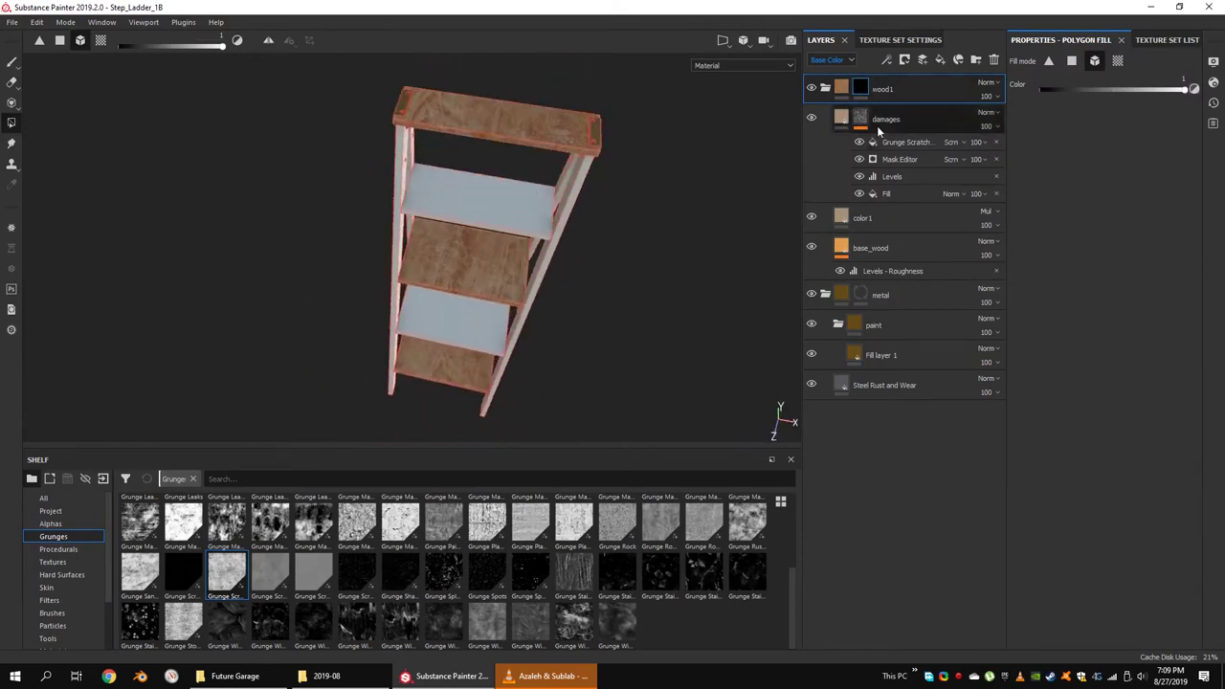
{"action": "left_click", "coordinate": [903, 89]}
{"action": "key", "text": "ctrl+d"}
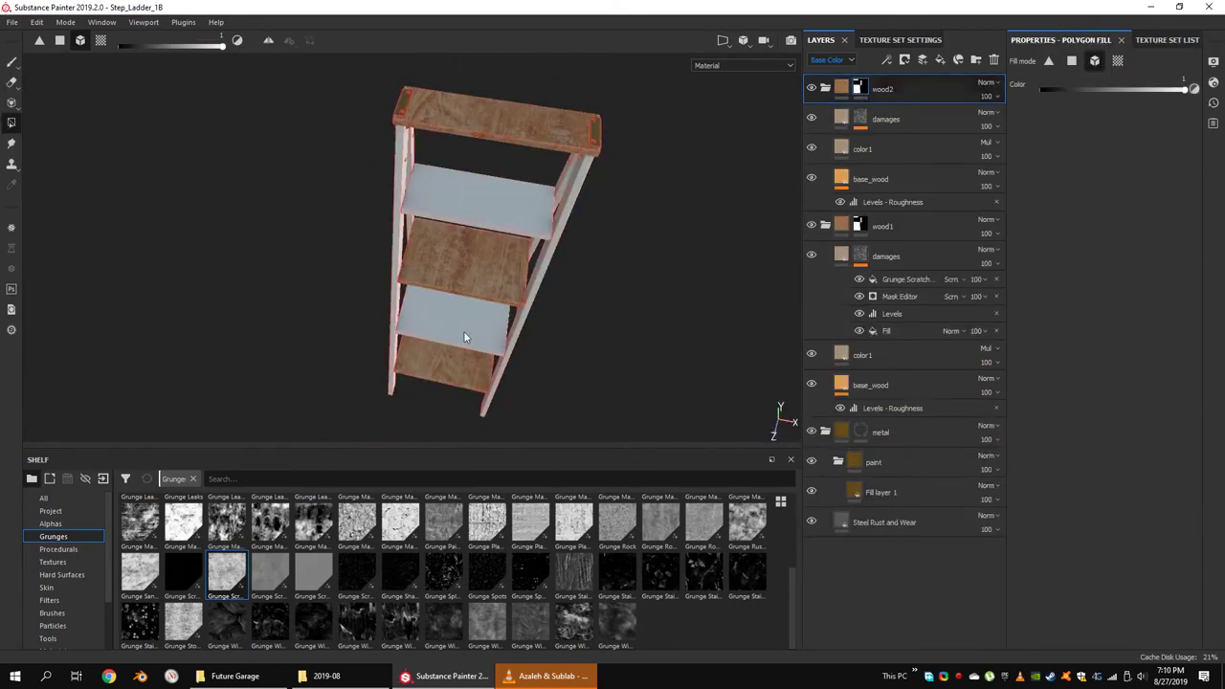
Select base_wood and nudge the wood texture's projection offset.
{"action": "left_click", "coordinate": [847, 182]}
{"action": "left_click", "coordinate": [828, 225]}
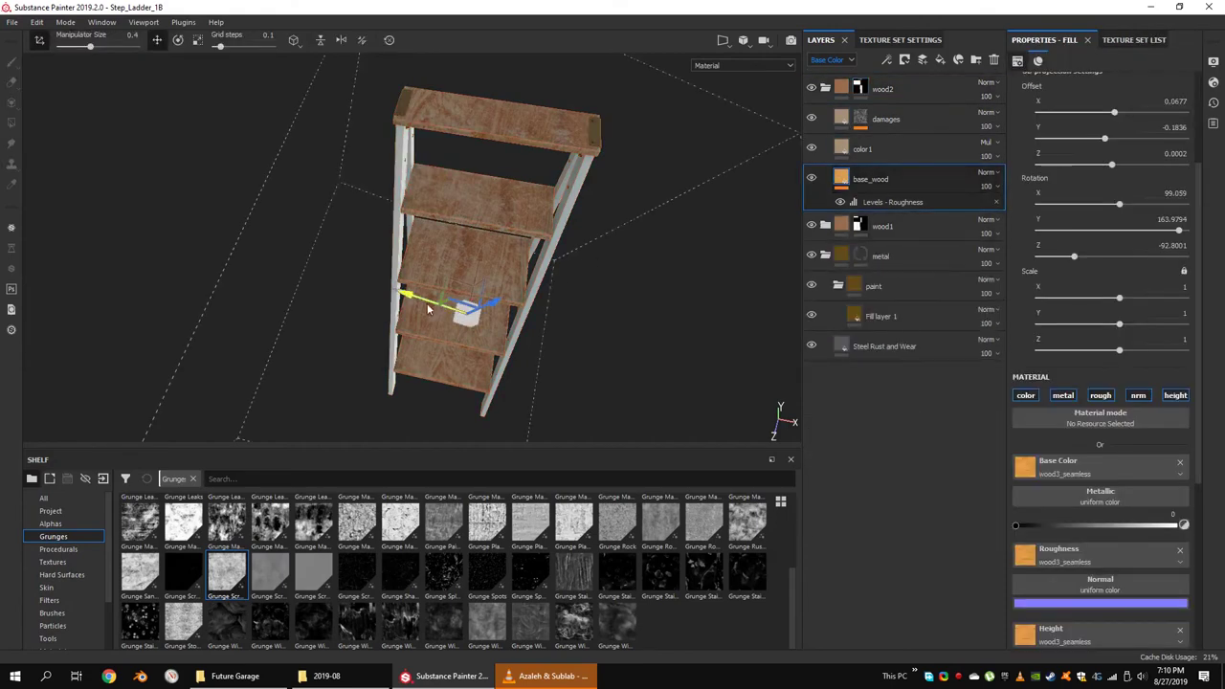
{"action": "left_click_drag", "start_coordinate": [489, 324], "coordinate": [485, 326]}
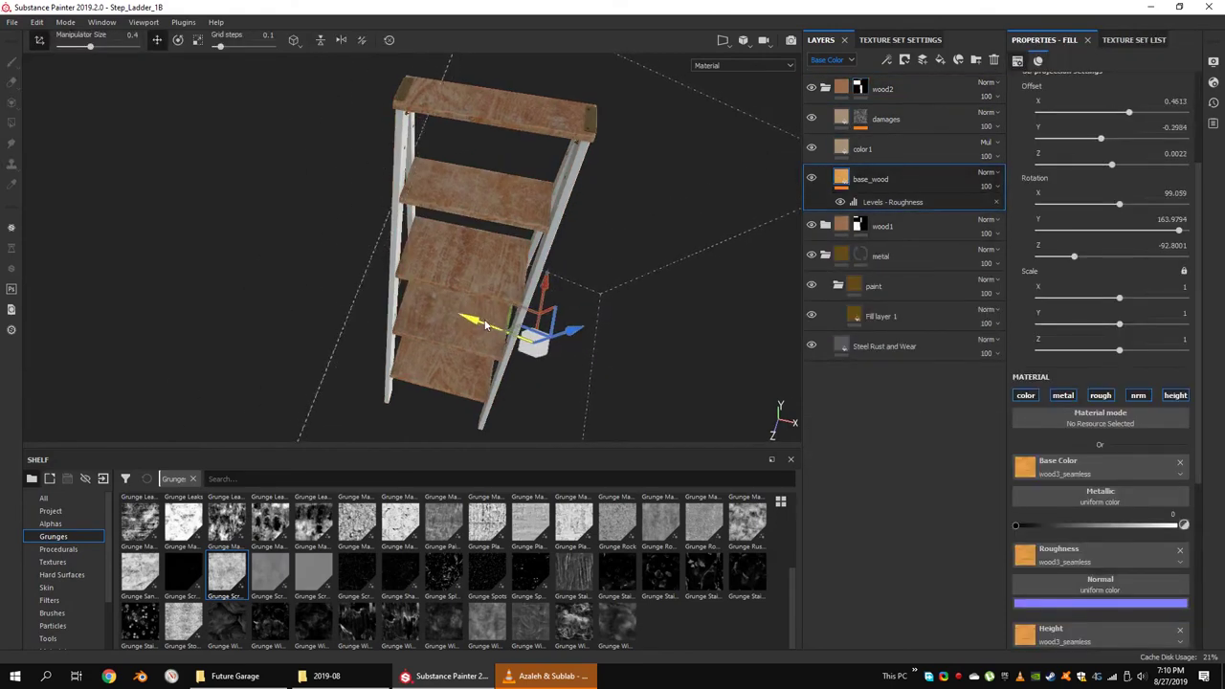
{"action": "scroll", "coordinate": [445, 306], "scroll_direction": "up", "scroll_amount": 3}
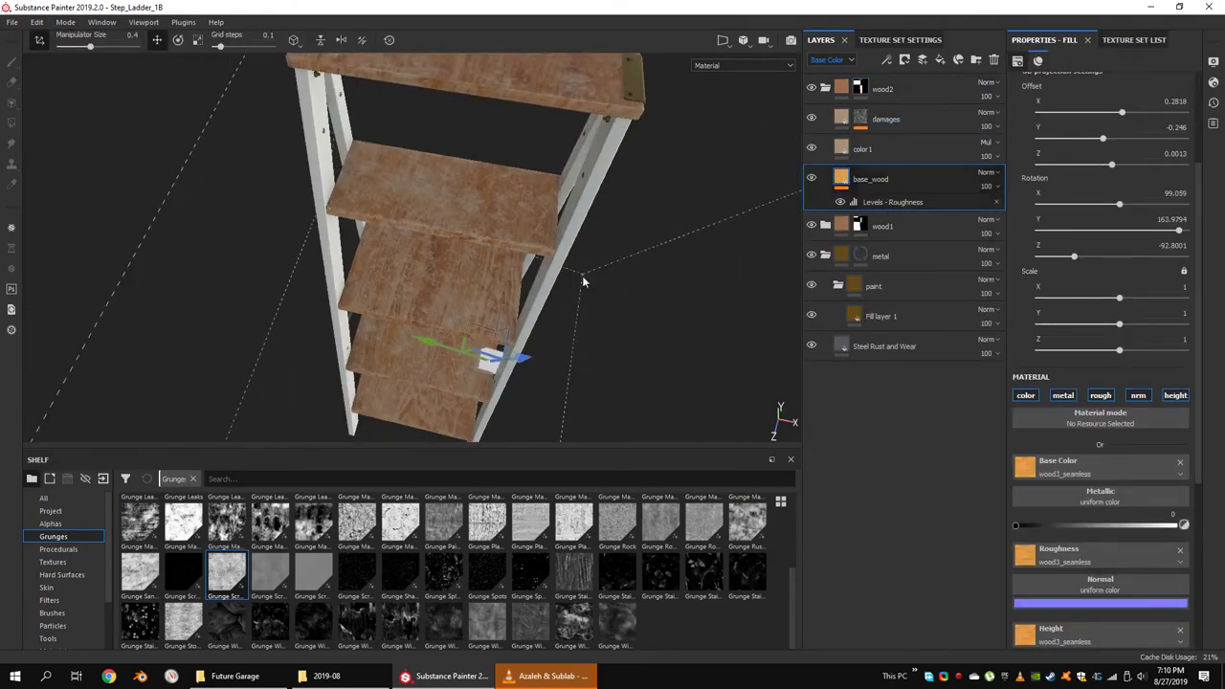
{"action": "mouse_move", "coordinate": [445, 307]}
{"action": "left_mouse_down", "text": "alt"}
{"action": "mouse_move", "coordinate": [521, 248]}
{"action": "mouse_move", "coordinate": [360, 205]}
{"action": "left_mouse_up", "text": "alt"}
{"action": "scroll", "coordinate": [521, 249], "scroll_direction": "down", "scroll_amount": 5}
{"action": "scroll", "coordinate": [361, 204], "scroll_direction": "up", "scroll_amount": 5}
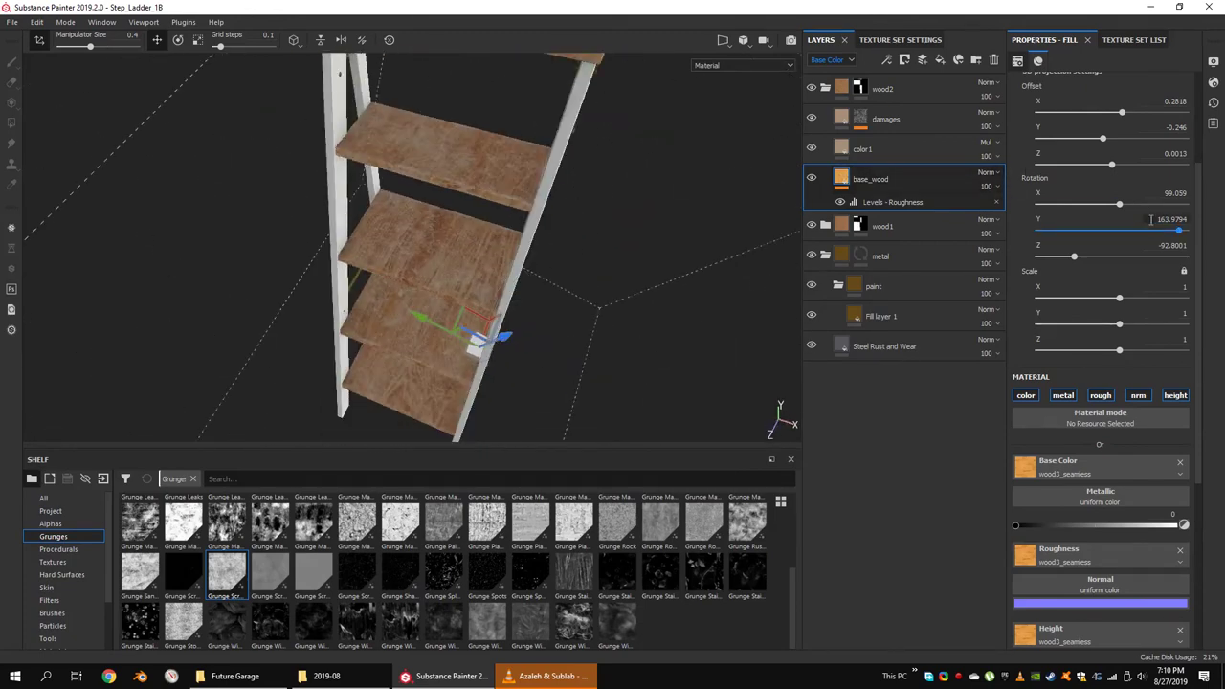
Copy base_wood's offset values into the damages Fill projection, then duplicate wood2 as wood1 copy 1.
{"action": "left_click", "coordinate": [885, 119]}
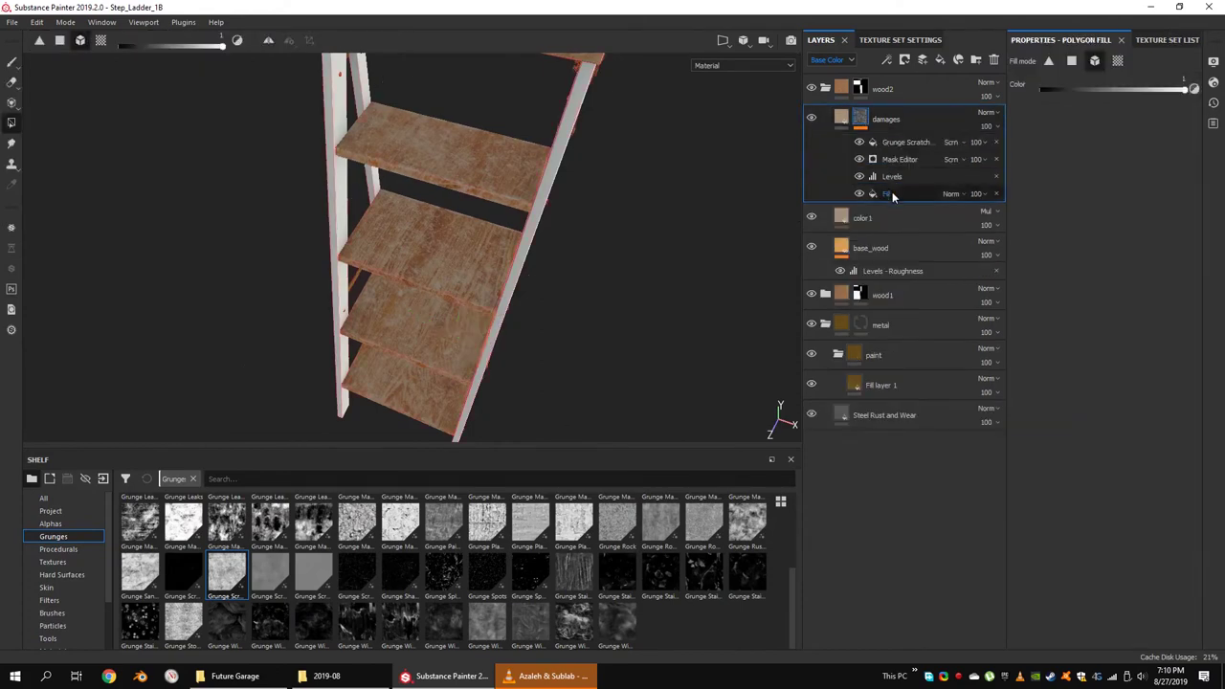
{"action": "left_click", "coordinate": [886, 194]}
{"action": "left_click", "coordinate": [845, 247]}
{"action": "left_click", "coordinate": [981, 191]}
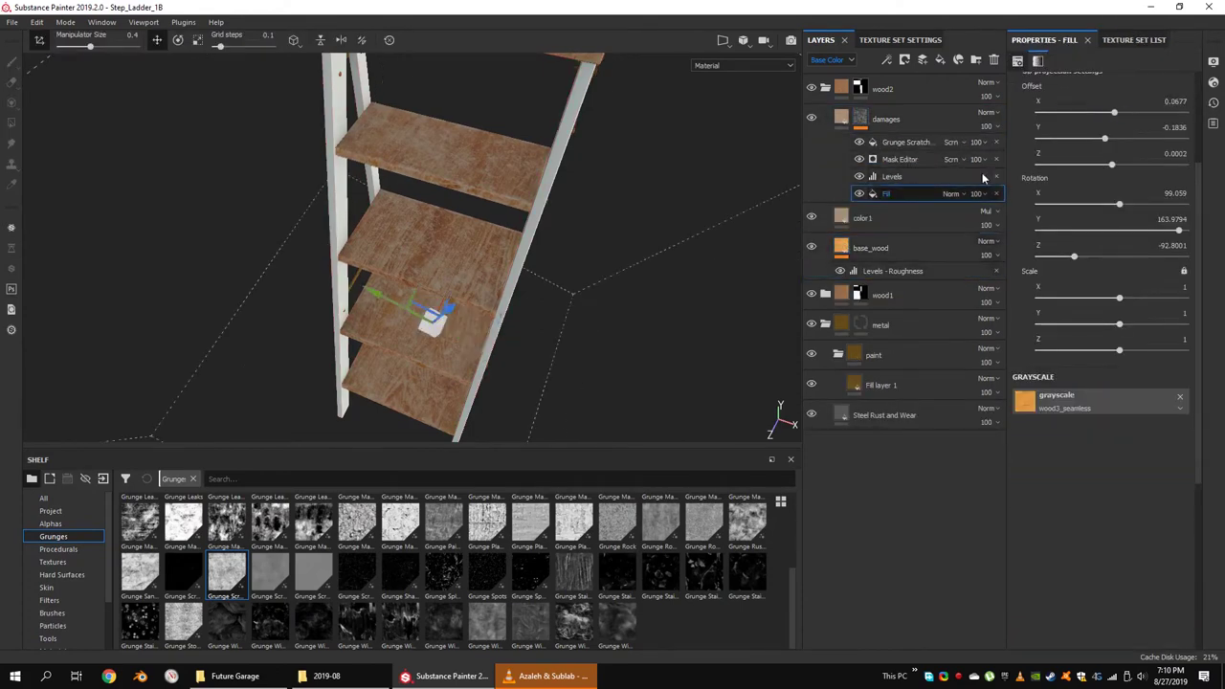
{"action": "left_click", "coordinate": [846, 220]}
{"action": "left_click", "coordinate": [866, 249]}
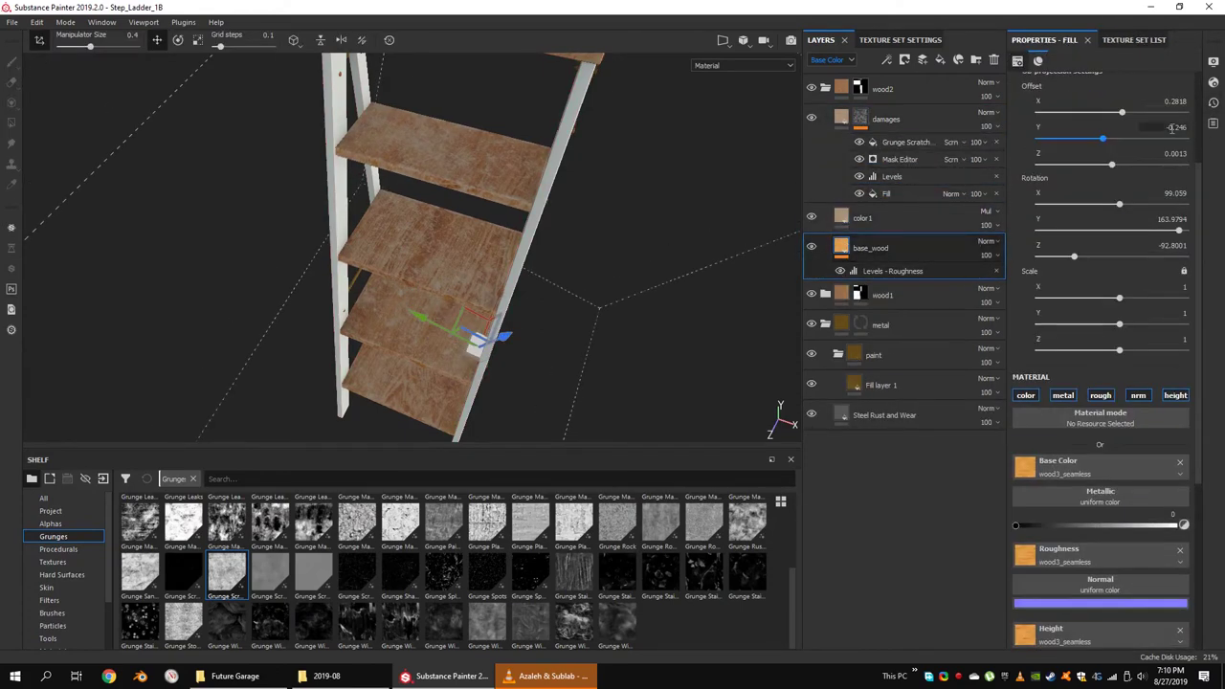
{"action": "left_click", "coordinate": [904, 194]}
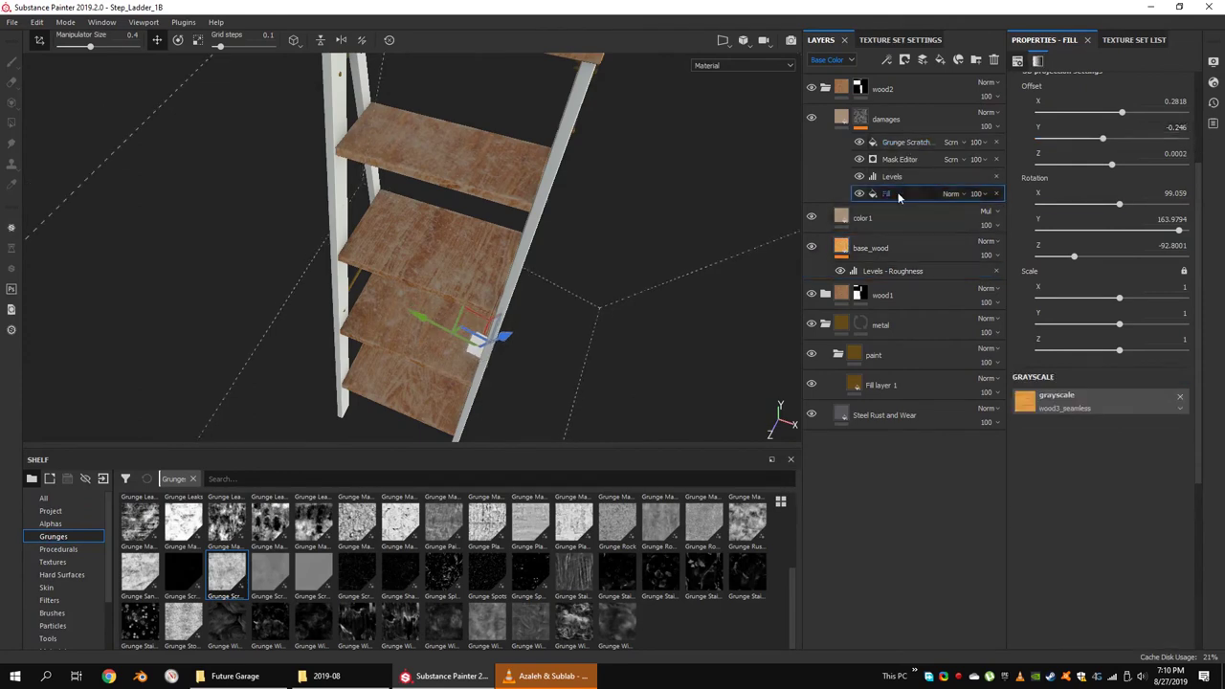
{"action": "left_click", "coordinate": [866, 249]}
{"action": "left_click", "coordinate": [919, 194]}
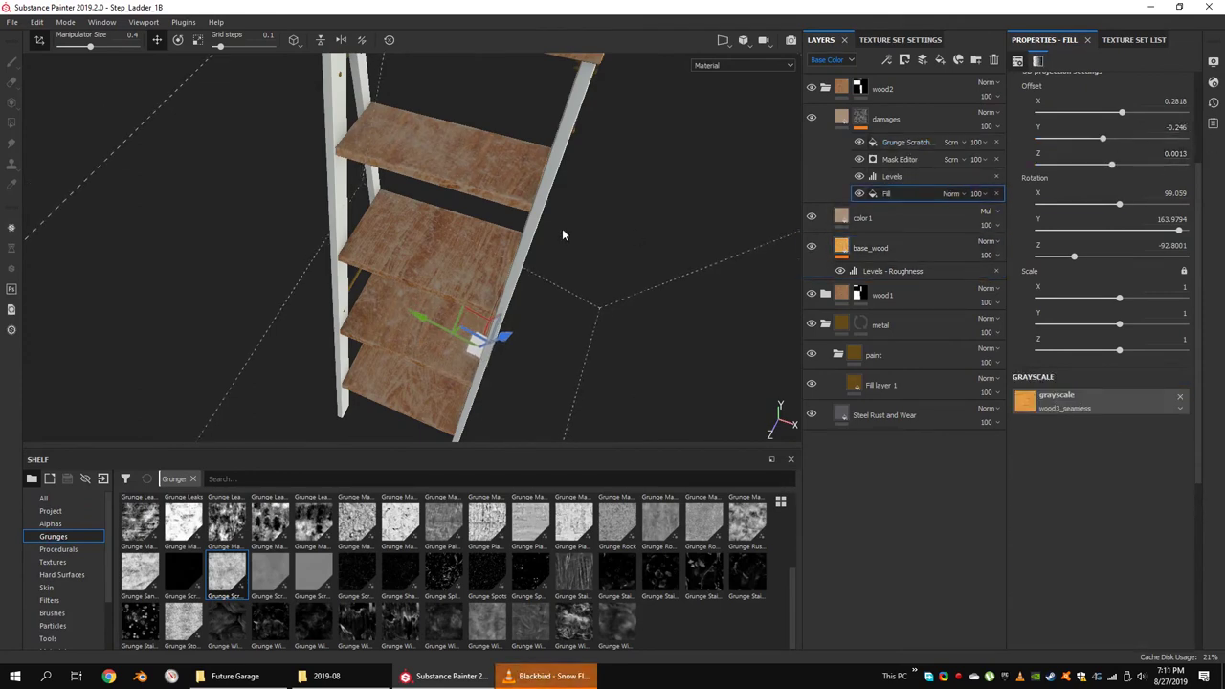
{"action": "left_click", "coordinate": [825, 88]}
{"action": "key", "text": "ctrl+d"}
Rename the copy to wood3 and give it a black mask filled by polygon.
{"action": "double_click", "coordinate": [892, 88]}
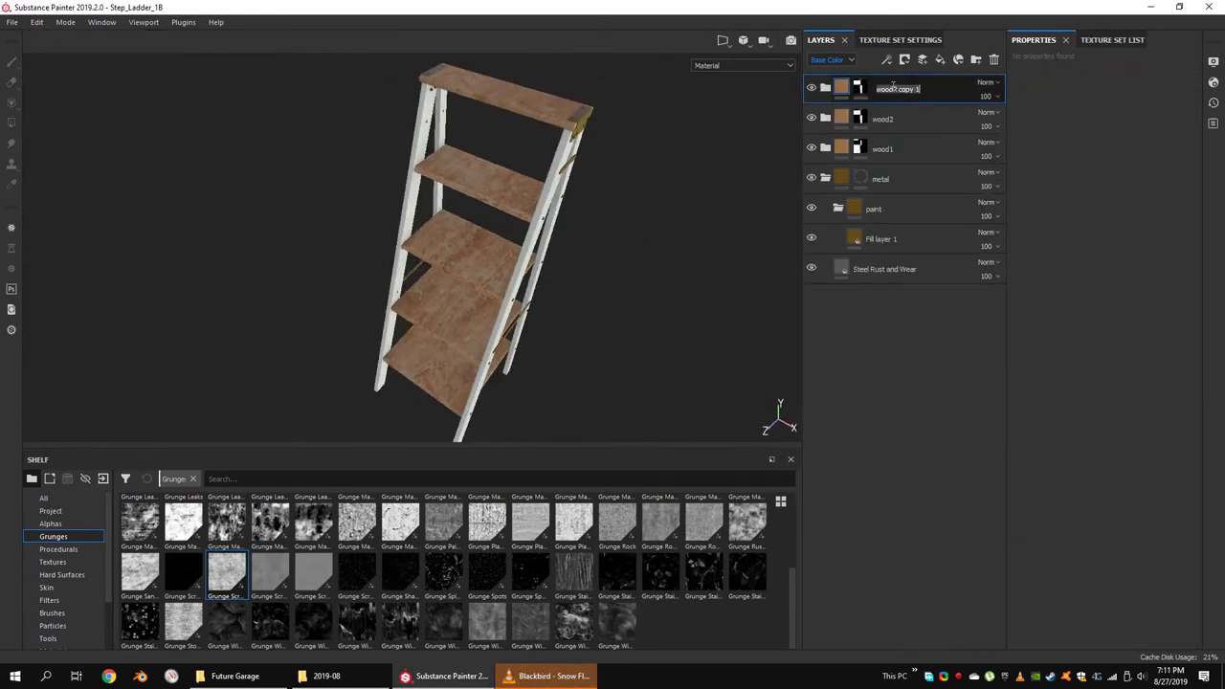
{"action": "type", "text": "wood3"}
{"action": "key", "text": "Return"}
{"action": "mouse_move", "coordinate": [533, 219]}
{"action": "left_mouse_down", "text": "alt"}
{"action": "mouse_move", "coordinate": [533, 301]}
{"action": "mouse_move", "coordinate": [574, 205]}
{"action": "left_mouse_up", "text": "alt"}
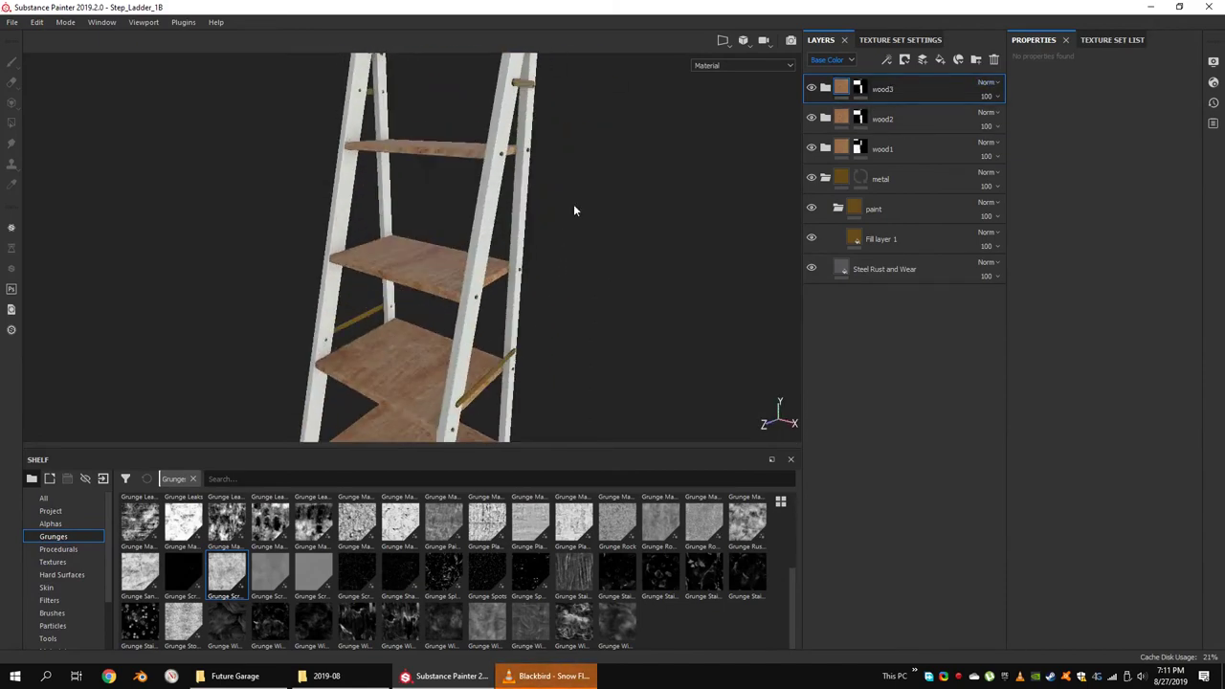
{"action": "right_click", "coordinate": [866, 113]}
{"action": "left_click", "coordinate": [866, 108]}
{"action": "key", "text": "4"}
{"action": "left_click_drag", "start_coordinate": [321, 193], "coordinate": [440, 201], "text": "alt"}
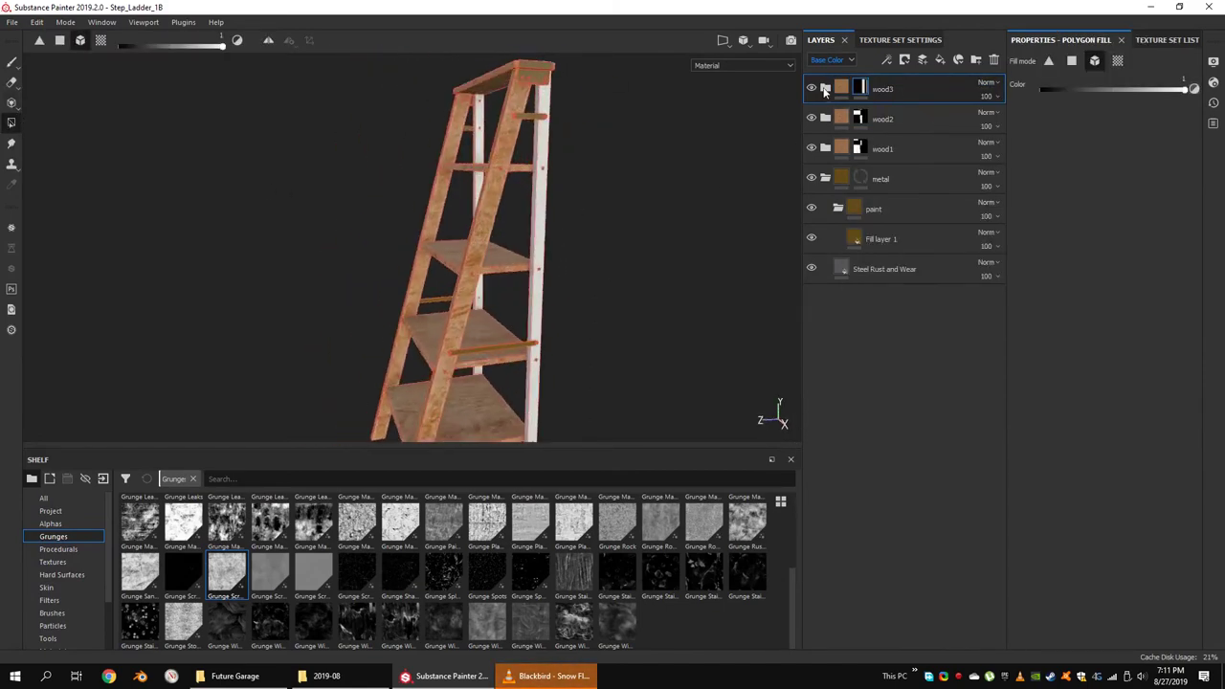
Rotate wood3's base_wood tri-planar projection so the grain runs along the rails.
{"action": "left_click", "coordinate": [811, 150]}
{"action": "left_click", "coordinate": [867, 149]}
{"action": "left_click", "coordinate": [871, 178]}
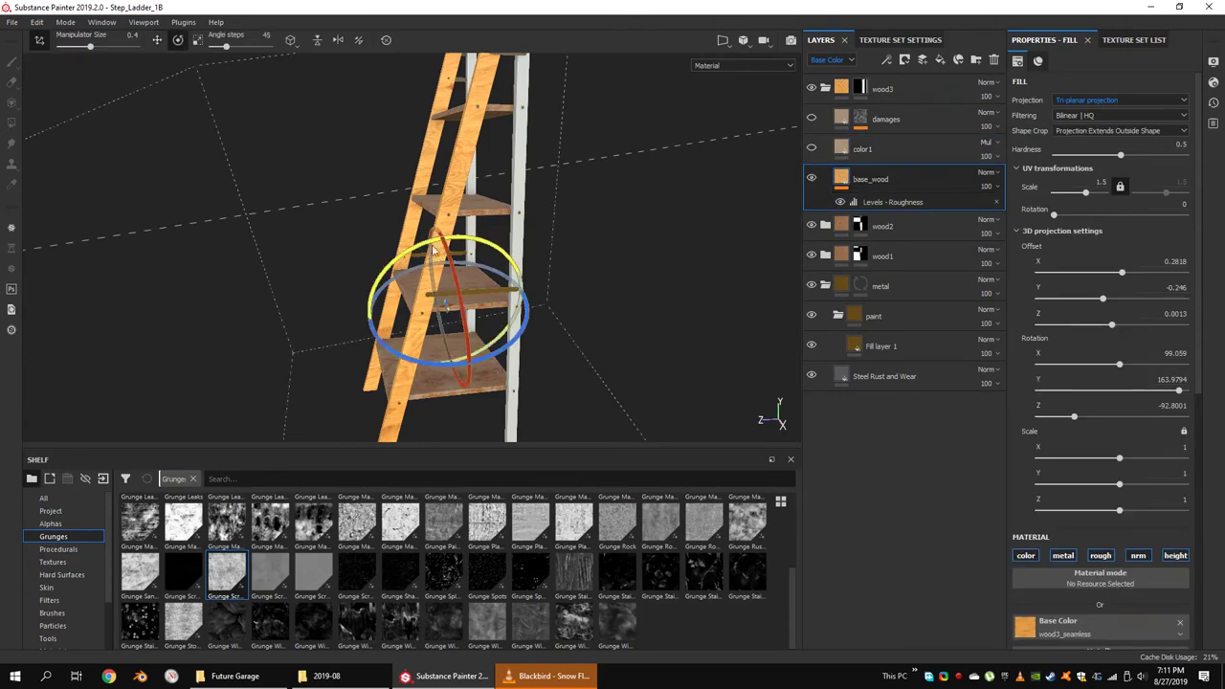
{"action": "mouse_move", "coordinate": [586, 320]}
{"action": "left_mouse_down"}
{"action": "mouse_move", "coordinate": [546, 265]}
{"action": "mouse_move", "coordinate": [598, 273]}
{"action": "mouse_move", "coordinate": [388, 308]}
{"action": "mouse_move", "coordinate": [517, 240]}
{"action": "mouse_move", "coordinate": [634, 293]}
{"action": "mouse_move", "coordinate": [549, 331]}
{"action": "mouse_move", "coordinate": [424, 285]}
{"action": "mouse_move", "coordinate": [645, 262]}
{"action": "left_mouse_up"}
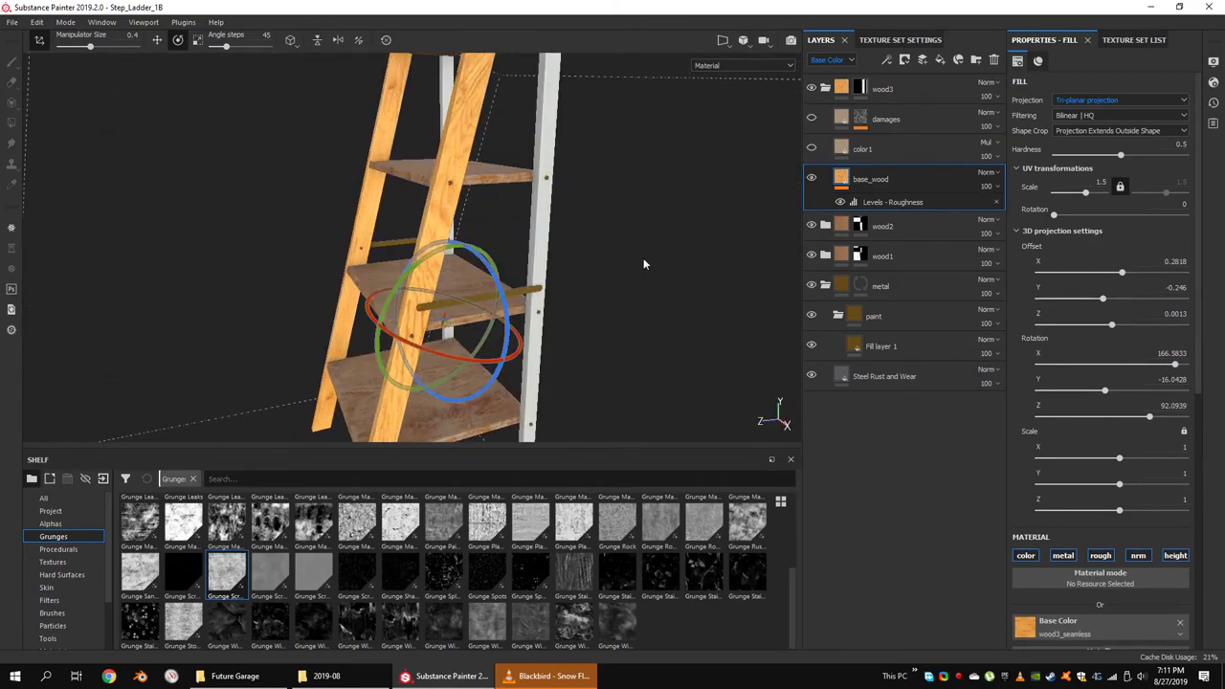
{"action": "left_click", "coordinate": [813, 149]}
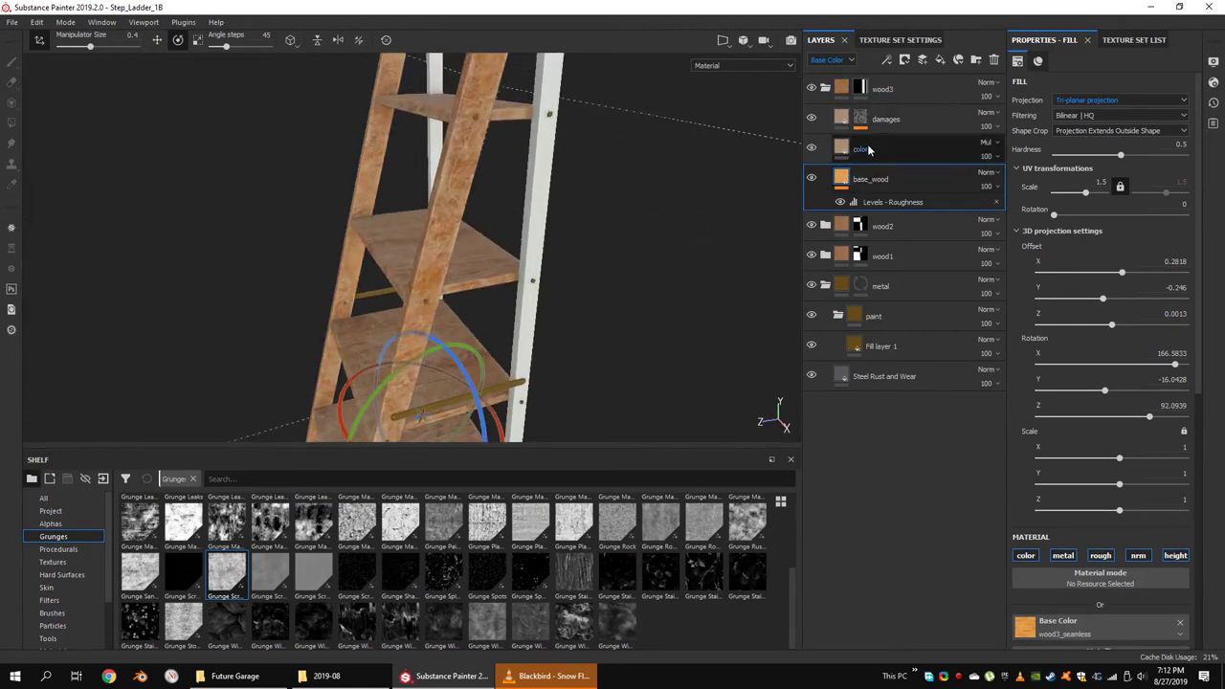
Copy base_wood's projection rotation into the damages Fill and collapse wood3.
{"action": "left_click", "coordinate": [846, 151]}
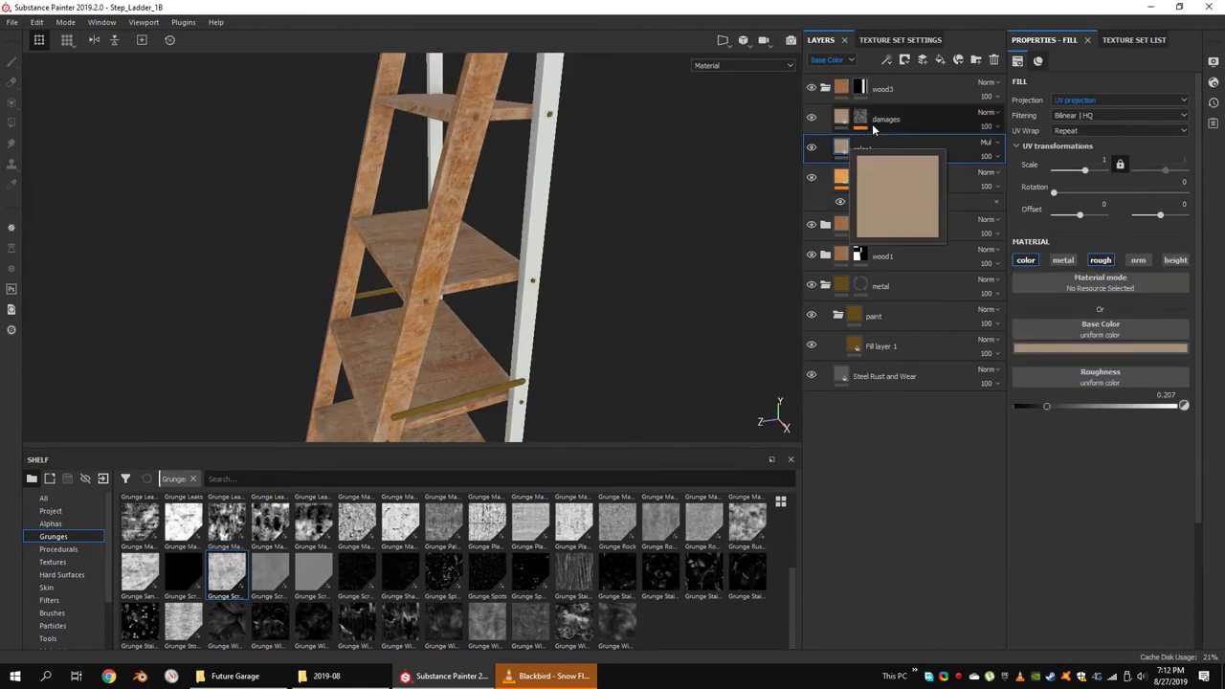
{"action": "left_click", "coordinate": [875, 179]}
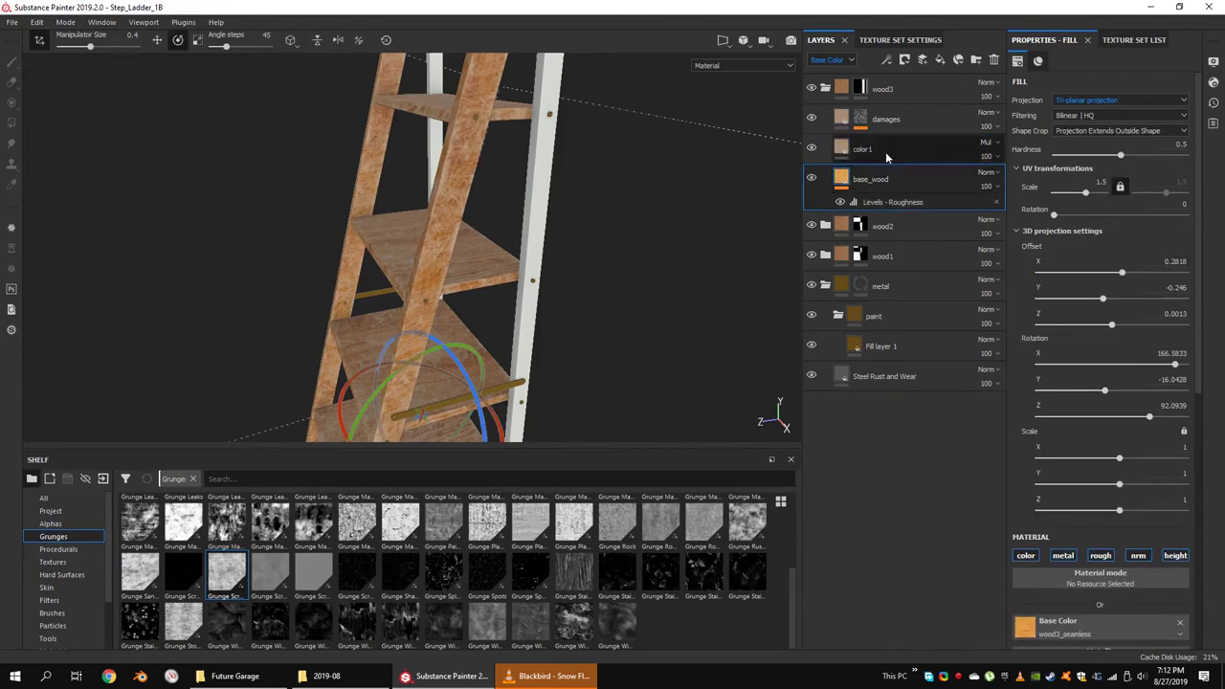
{"action": "left_click", "coordinate": [860, 119]}
{"action": "left_click", "coordinate": [900, 193]}
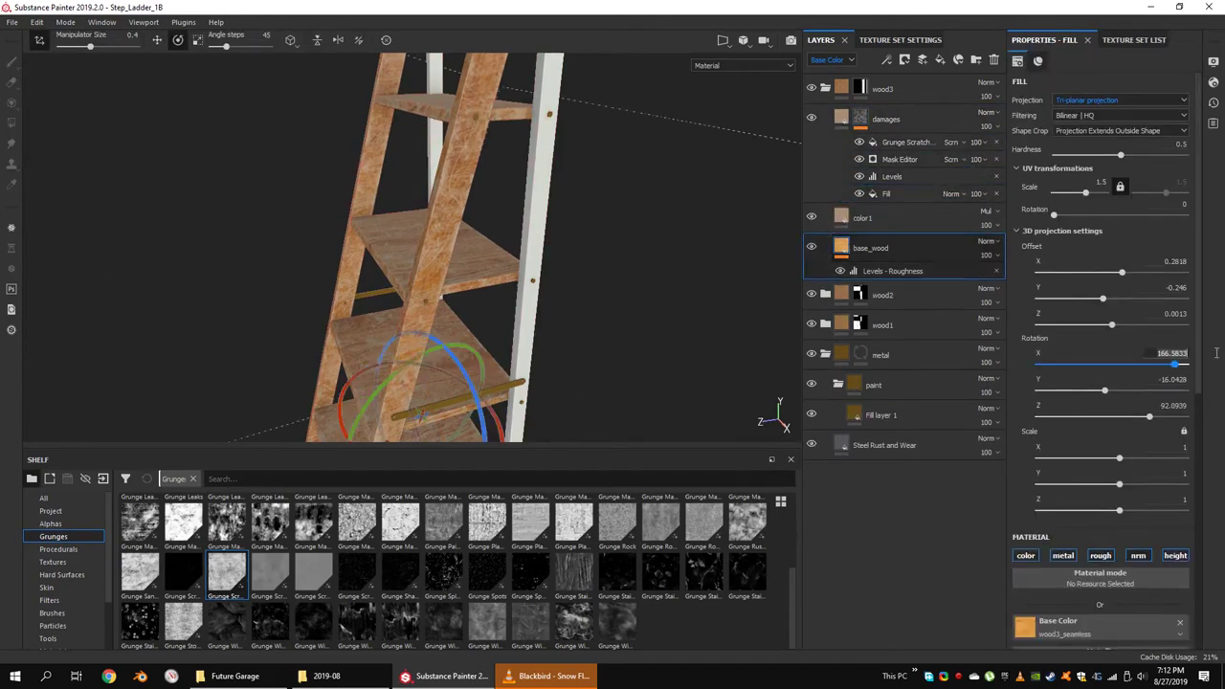
{"action": "left_click", "coordinate": [846, 248]}
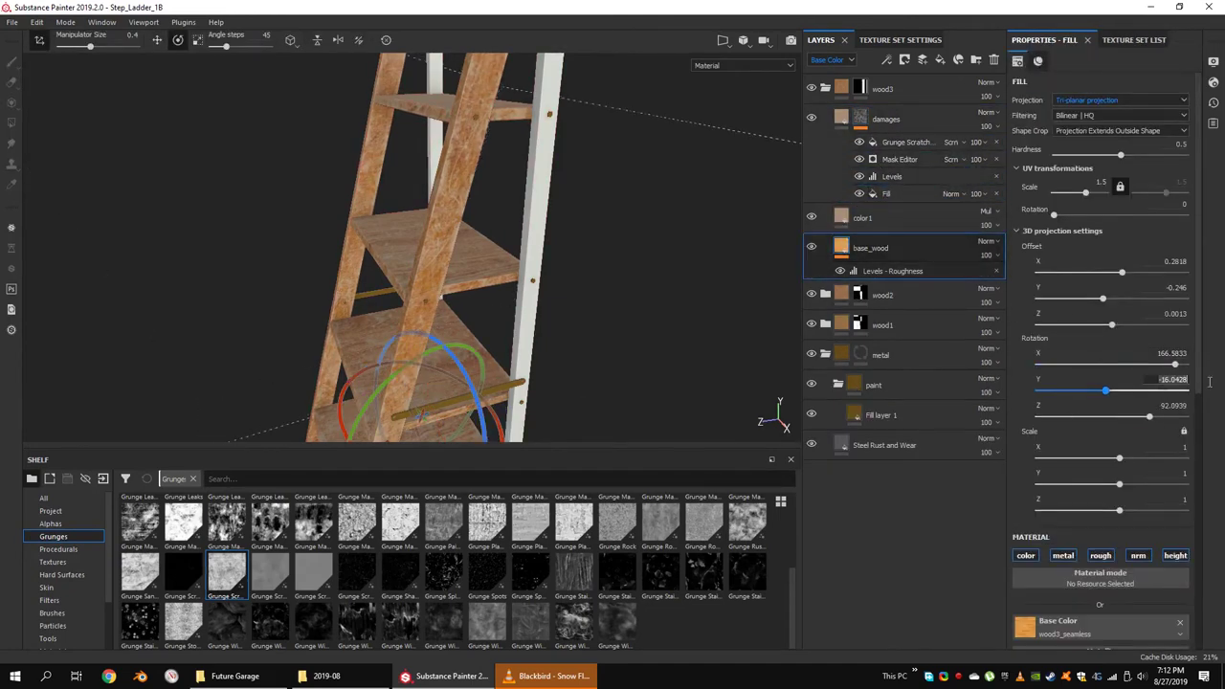
{"action": "left_click", "coordinate": [899, 194]}
{"action": "left_click", "coordinate": [846, 249]}
{"action": "left_click", "coordinate": [900, 193]}
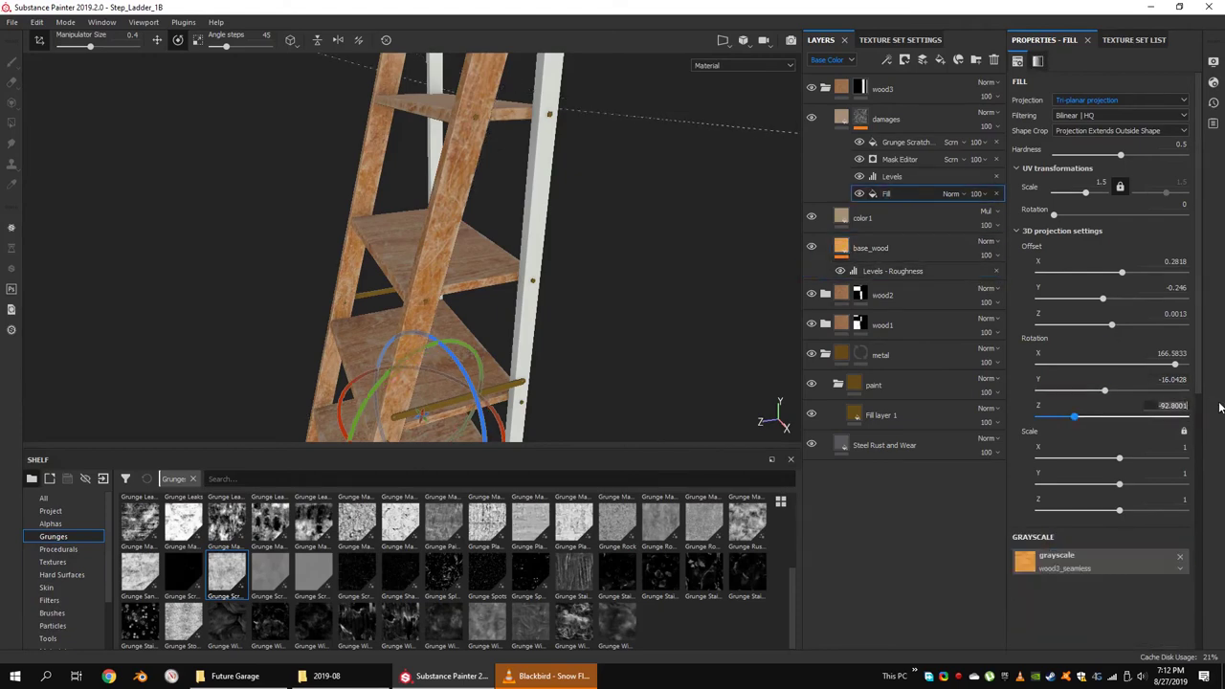
{"action": "left_click", "coordinate": [830, 88]}
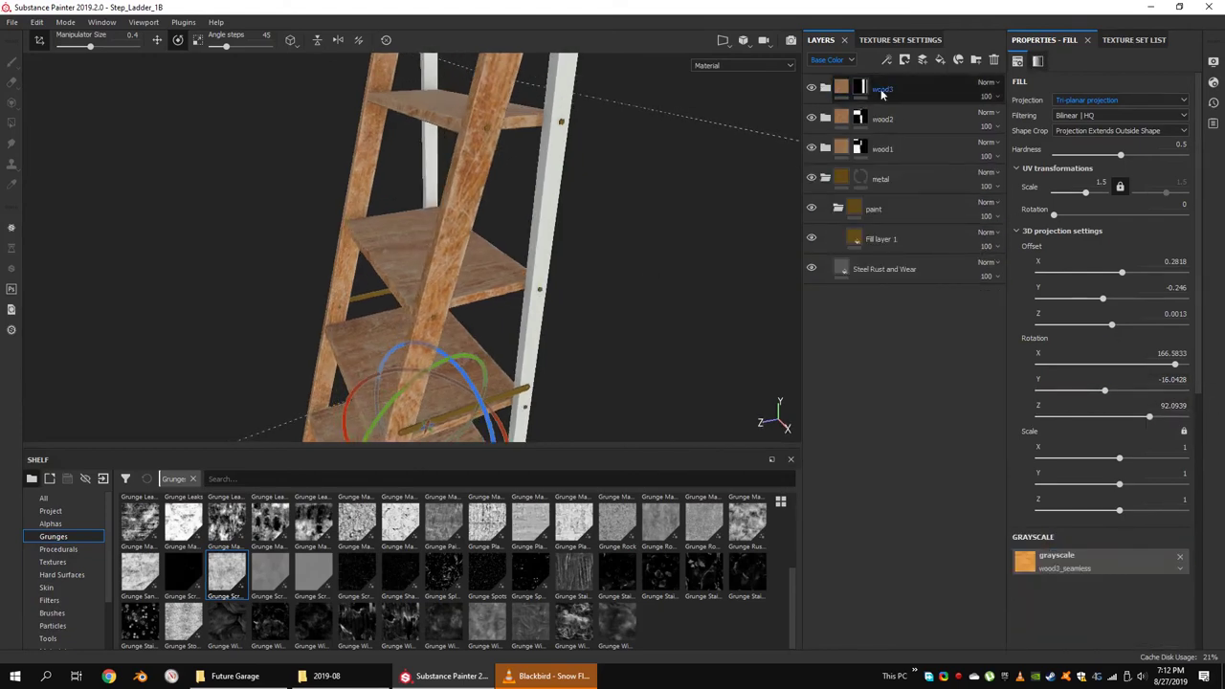
{"action": "left_click", "coordinate": [883, 92]}
Duplicate wood3, name the copy wood4, and expand its layers.
{"action": "key", "text": "ctrl+d"}
{"action": "double_click", "coordinate": [893, 88]}
{"action": "key", "text": "Return"}
{"action": "left_click", "coordinate": [831, 88]}
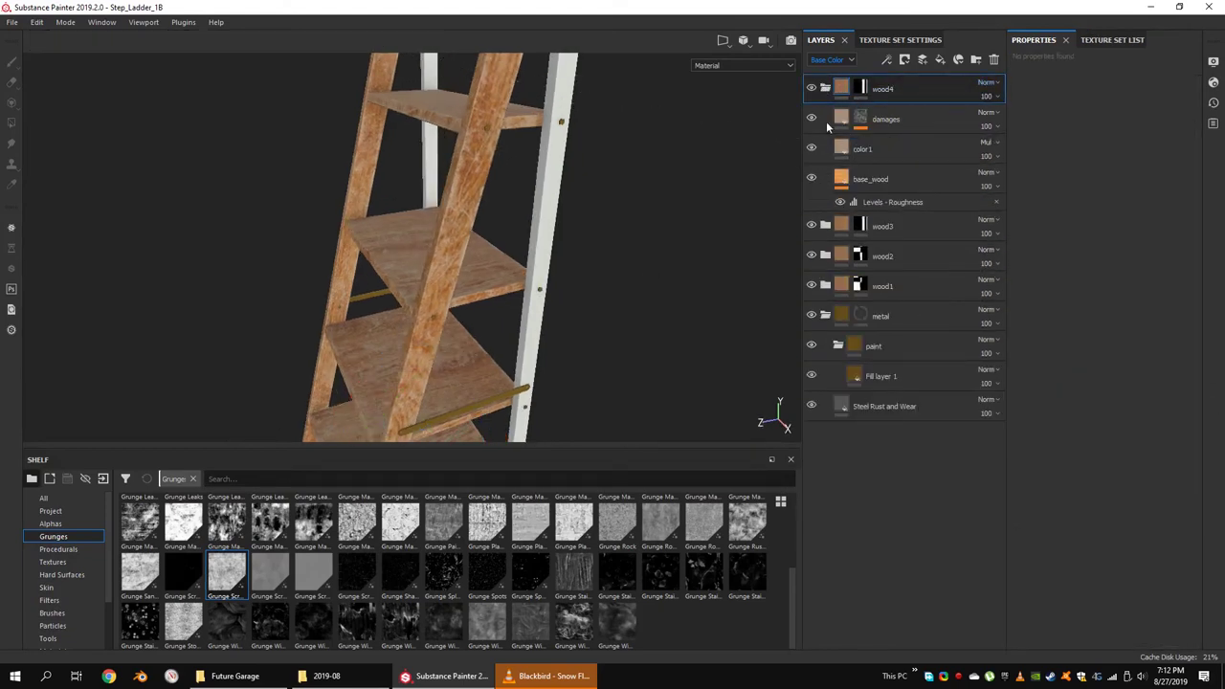
{"action": "left_click", "coordinate": [870, 179]}
{"action": "left_click", "coordinate": [859, 88]}
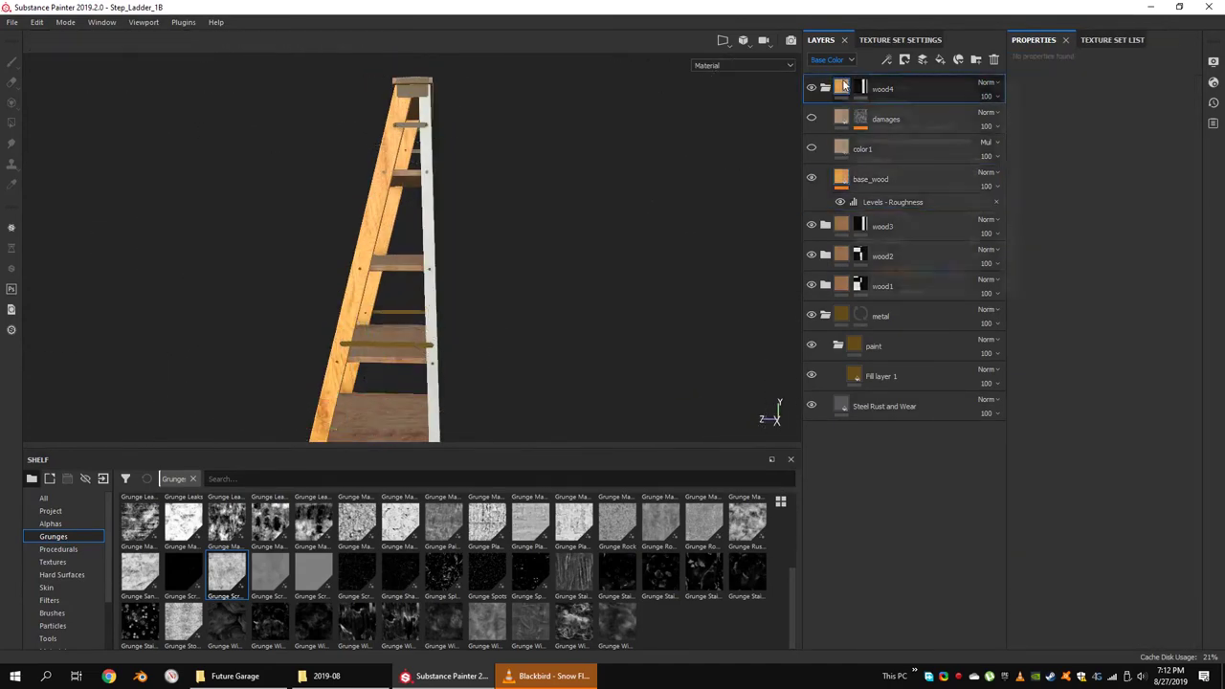
Re-rotate wood4's base_wood grain projection to a Z rotation of 89.3732.
{"action": "left_click_drag", "start_coordinate": [429, 201], "coordinate": [479, 205], "text": "alt"}
{"action": "left_click", "coordinate": [871, 178]}
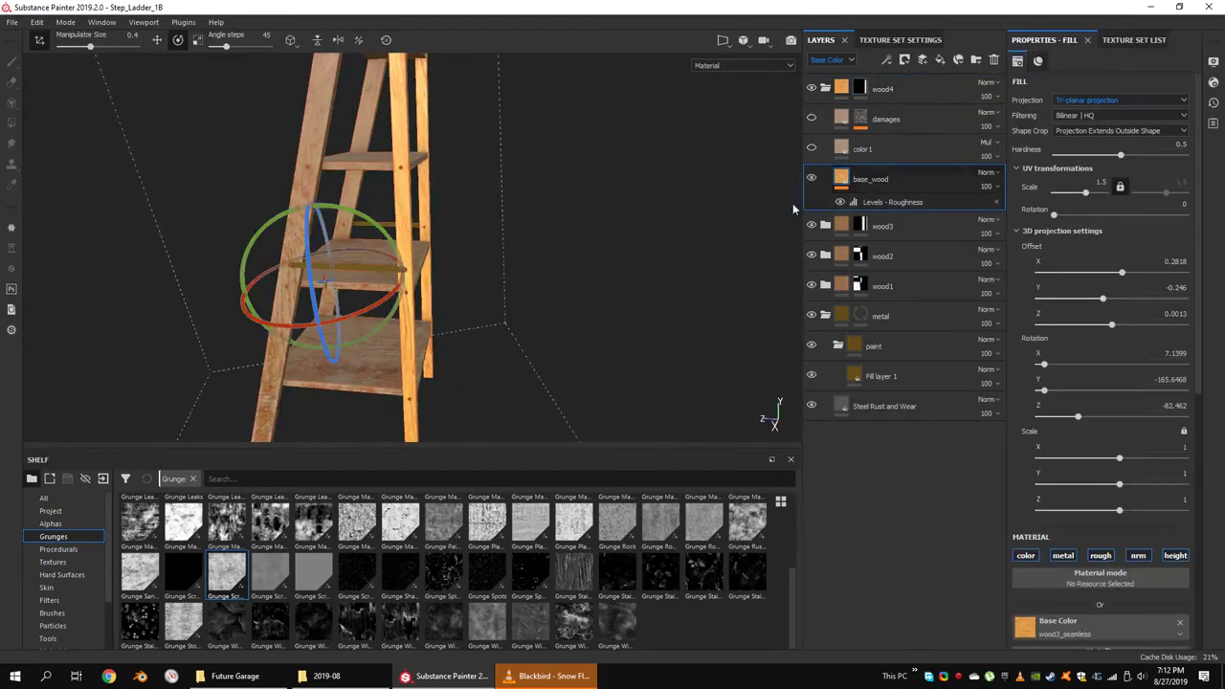
{"action": "mouse_move", "coordinate": [400, 208]}
{"action": "left_mouse_down"}
{"action": "mouse_move", "coordinate": [383, 220]}
{"action": "mouse_move", "coordinate": [182, 183]}
{"action": "mouse_move", "coordinate": [191, 192]}
{"action": "left_mouse_up"}
{"action": "mouse_move", "coordinate": [191, 191]}
{"action": "left_mouse_down", "text": "alt"}
{"action": "mouse_move", "coordinate": [527, 200]}
{"action": "mouse_move", "coordinate": [344, 238]}
{"action": "mouse_move", "coordinate": [373, 248]}
{"action": "mouse_move", "coordinate": [593, 234]}
{"action": "left_mouse_up", "text": "alt"}
Match wood4's damages Fill projection rotation to base_wood's values.
{"action": "left_click", "coordinate": [860, 119]}
{"action": "left_click", "coordinate": [859, 248]}
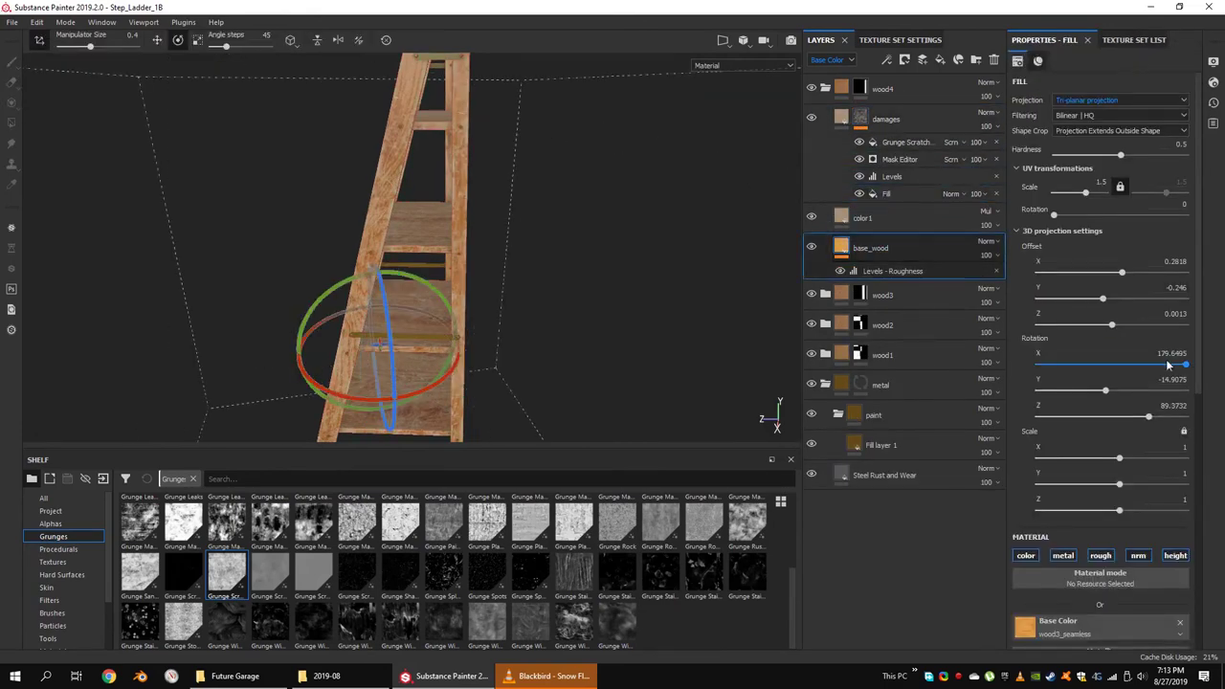
{"action": "left_click", "coordinate": [923, 194]}
{"action": "left_click", "coordinate": [860, 256]}
{"action": "left_click", "coordinate": [900, 194]}
{"action": "left_click", "coordinate": [871, 250]}
{"action": "left_click", "coordinate": [909, 195]}
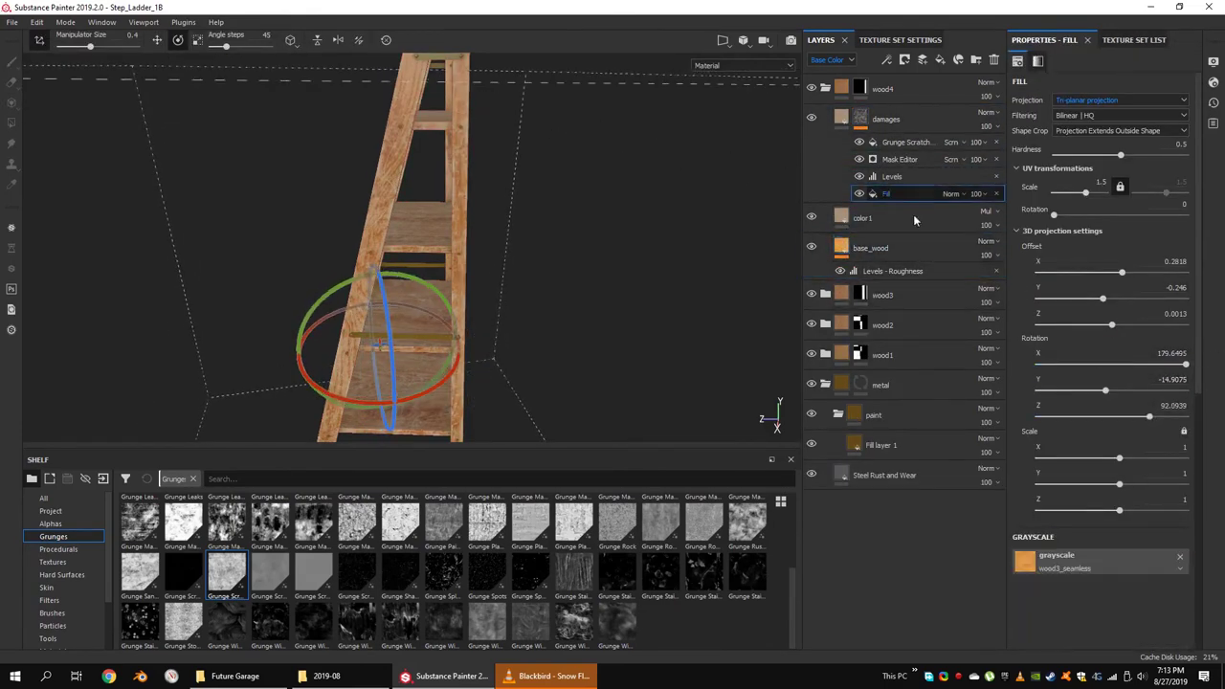
Browse the shelf down to the Smart masks category.
{"action": "left_click_drag", "start_coordinate": [555, 284], "coordinate": [678, 277], "text": "alt"}
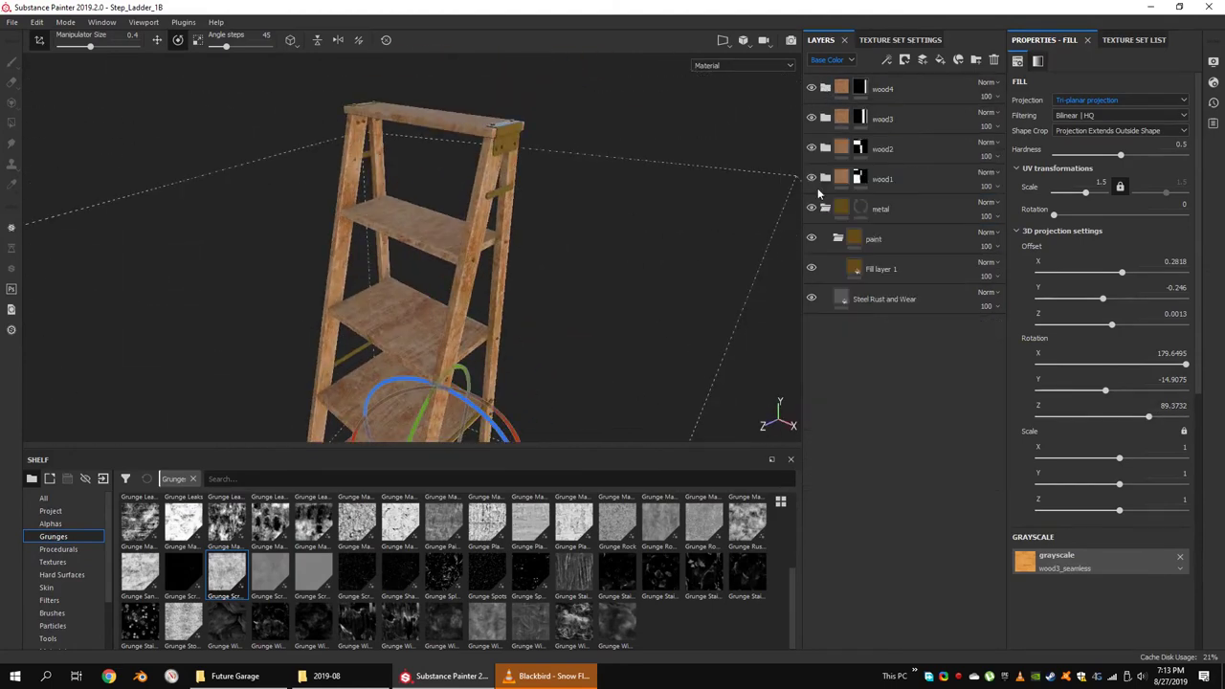
{"action": "left_click", "coordinate": [53, 613]}
{"action": "key", "text": "Down"}
{"action": "key", "text": "Down"}
{"action": "key", "text": "Down"}
{"action": "key", "text": "Down"}
{"action": "key", "text": "Down"}
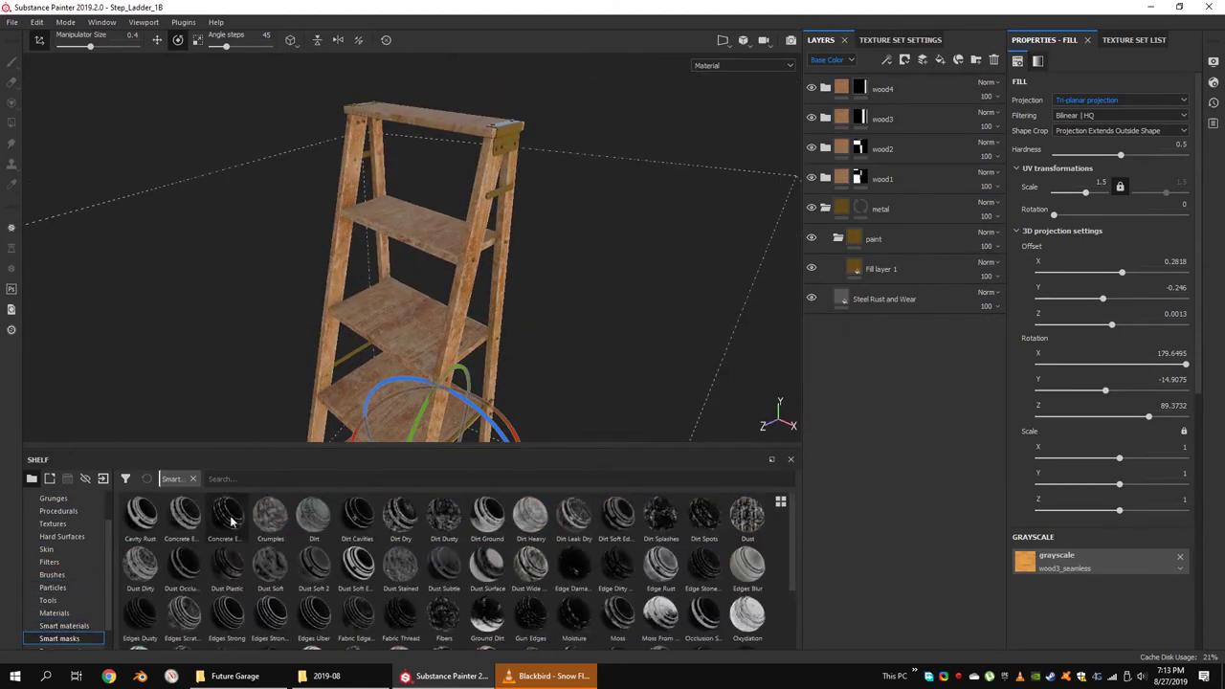
Apply a smart mask to the paint folder and review its generator's Texture settings.
{"action": "left_click_drag", "start_coordinate": [868, 224], "coordinate": [871, 238]}
{"action": "left_click_drag", "start_coordinate": [411, 249], "coordinate": [538, 207], "text": "alt"}
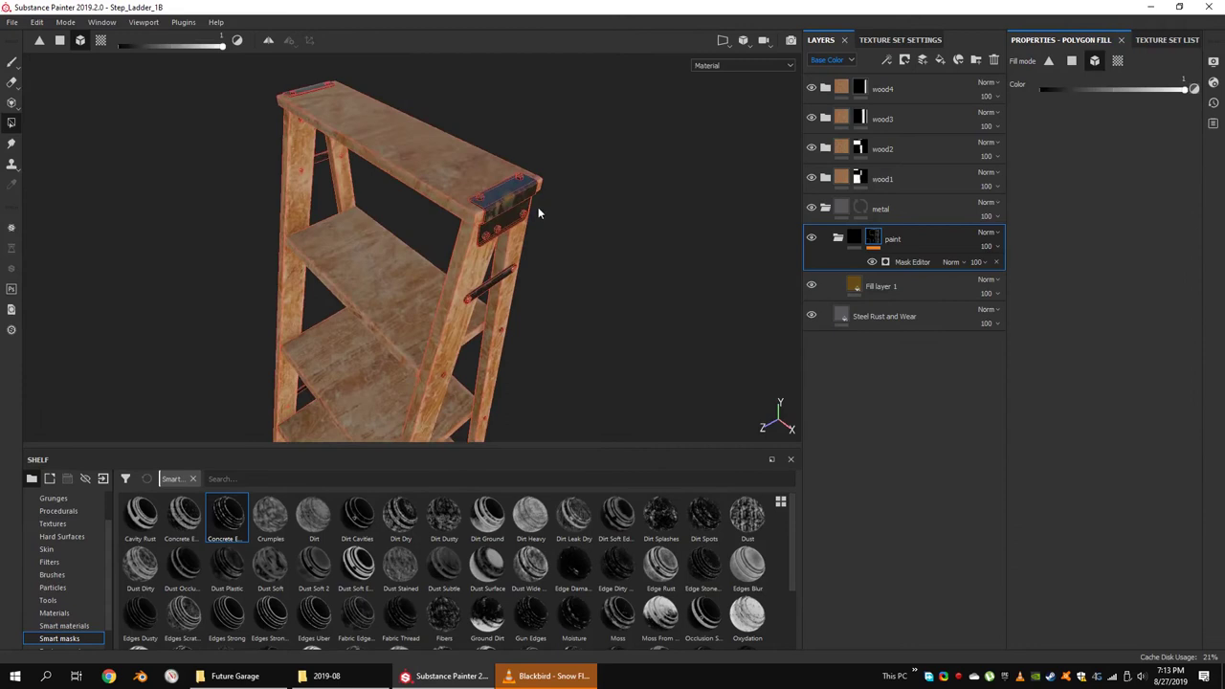
{"action": "left_click", "coordinate": [915, 264]}
{"action": "left_click", "coordinate": [1045, 233]}
{"action": "left_click", "coordinate": [1129, 449]}
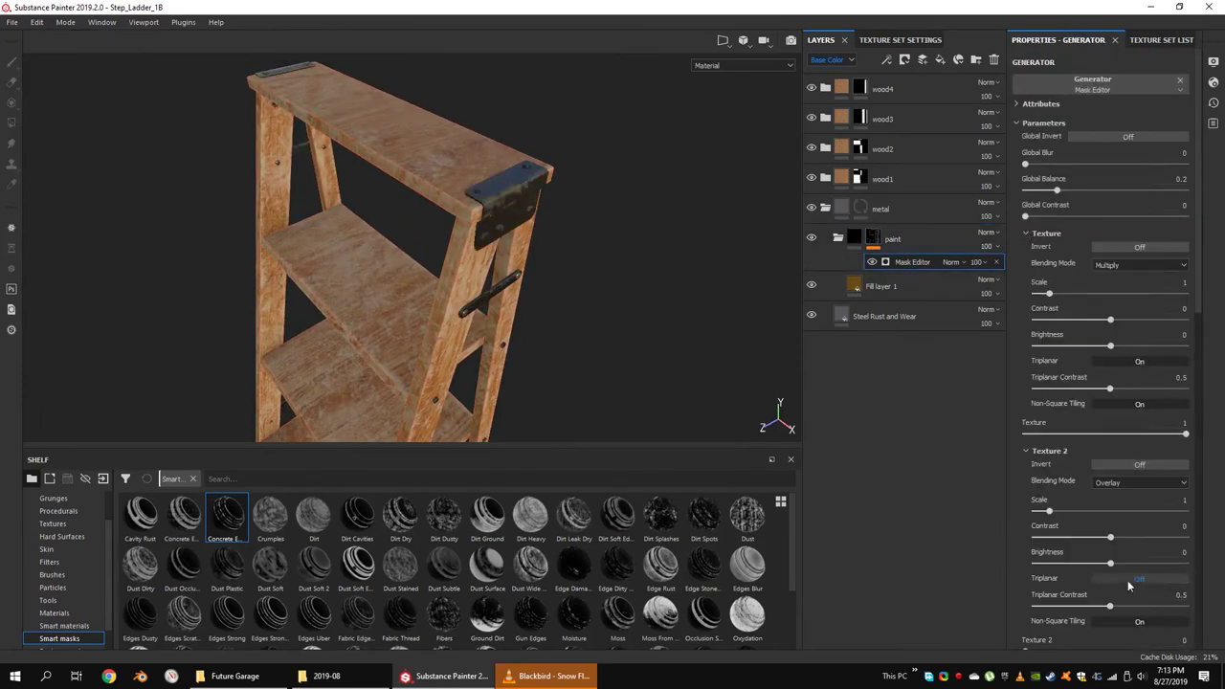
{"action": "left_click", "coordinate": [1026, 234]}
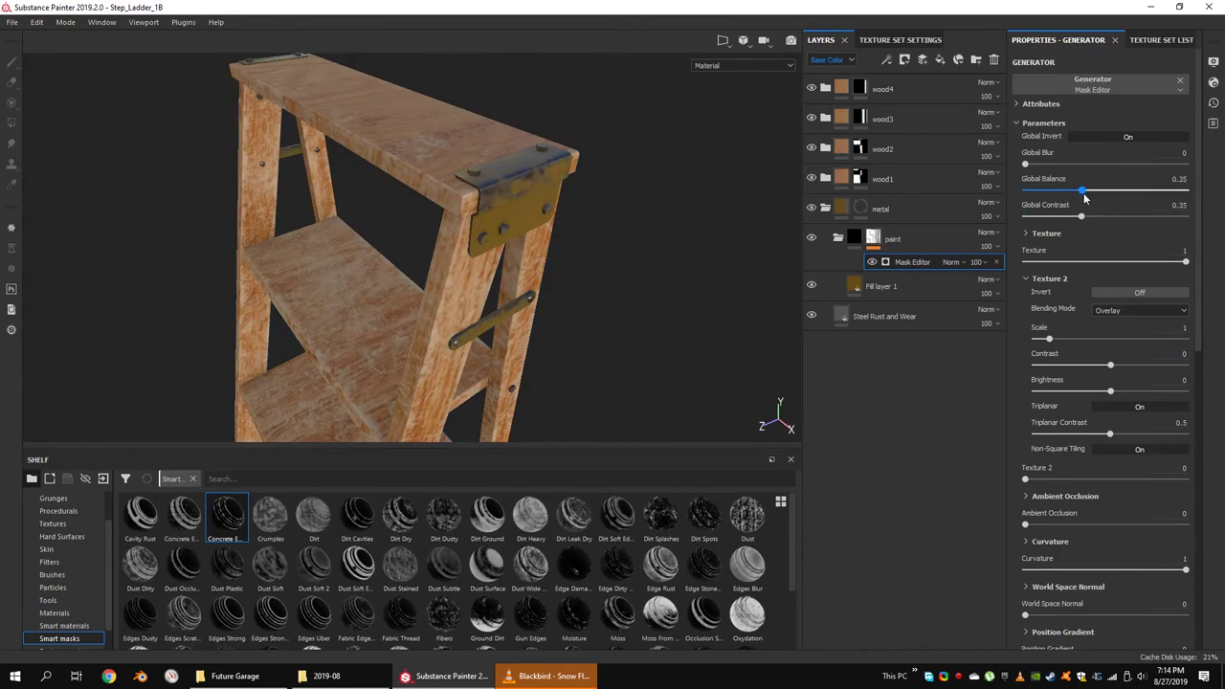
Lower the Steel Rust and Wear layer's Metal roughness to 0.125.
{"action": "left_click", "coordinate": [890, 316]}
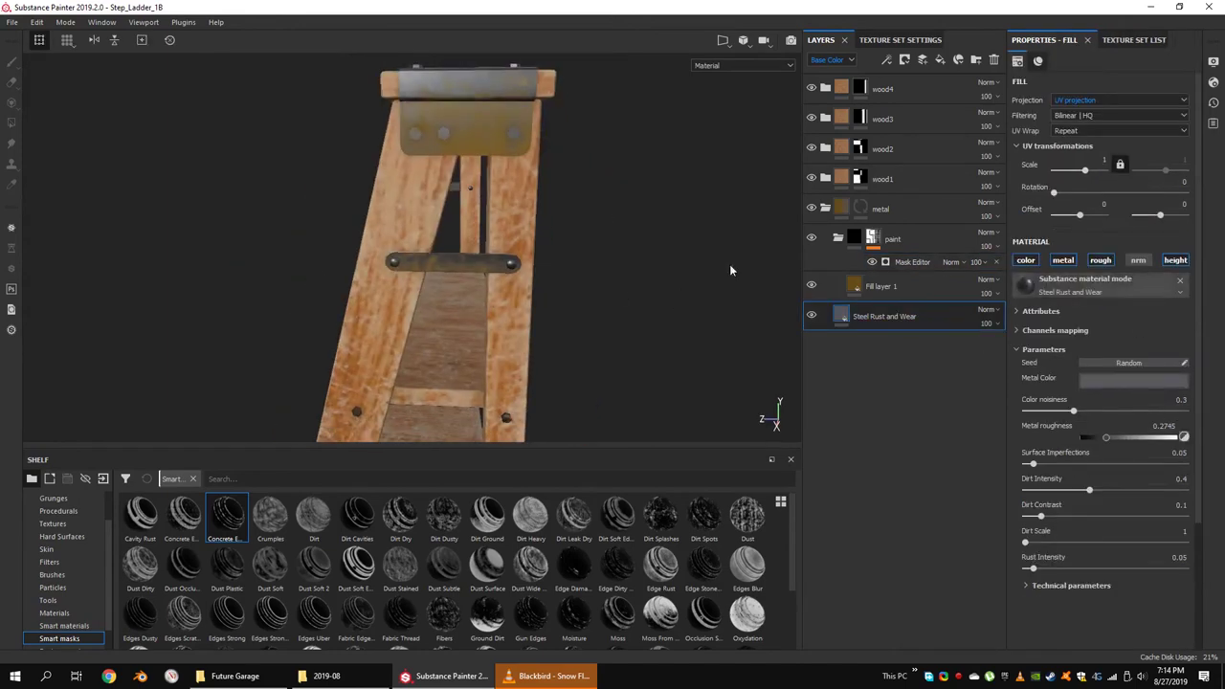
{"action": "scroll", "coordinate": [1082, 575], "scroll_direction": "down", "scroll_amount": 5}
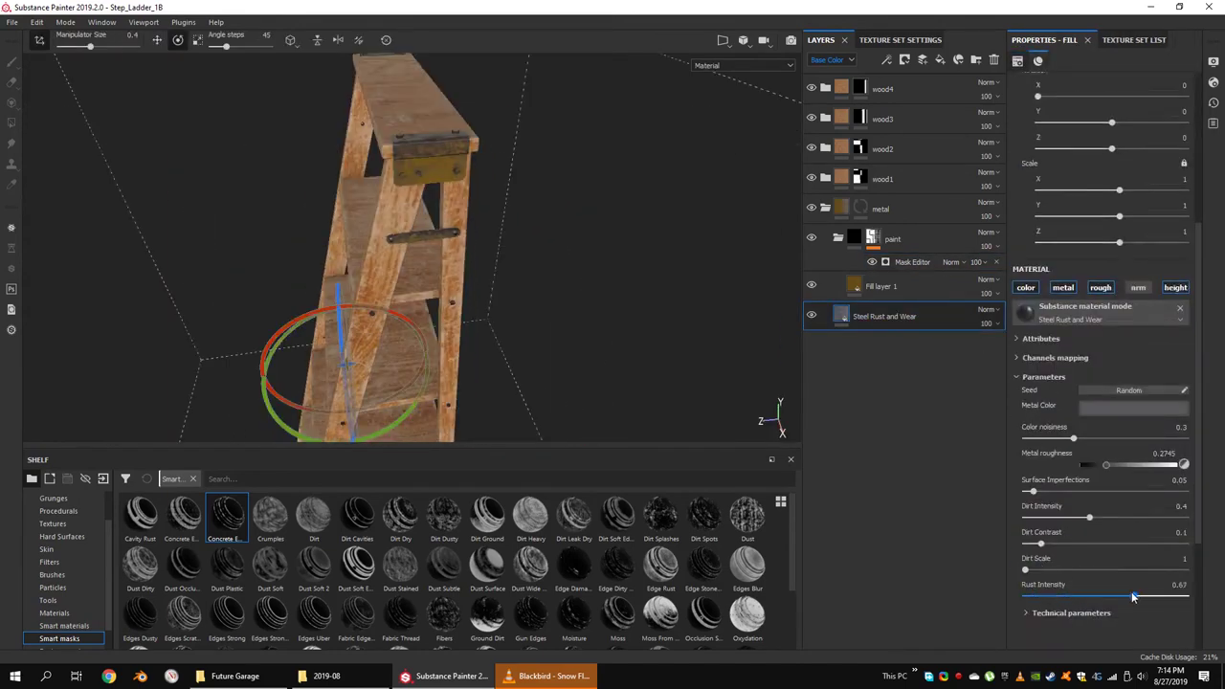
{"action": "scroll", "coordinate": [1131, 592], "scroll_direction": "up", "scroll_amount": 5}
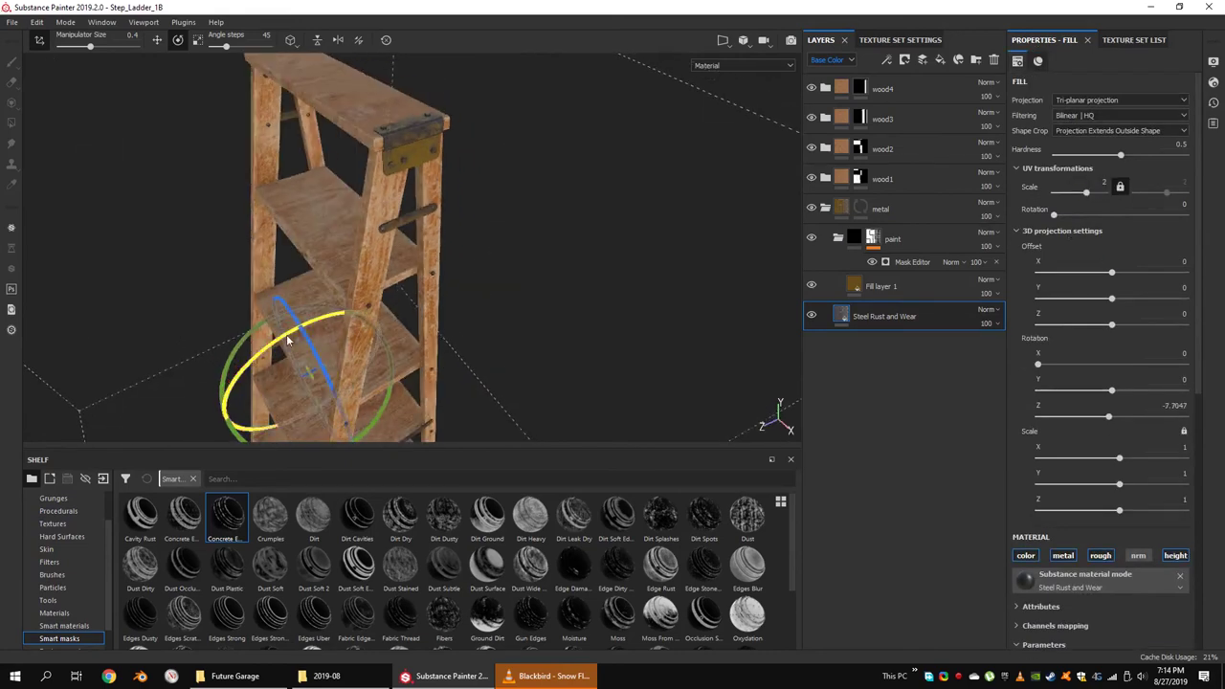
{"action": "scroll", "coordinate": [1143, 287], "scroll_direction": "down", "scroll_amount": 3}
{"action": "scroll", "coordinate": [1148, 363], "scroll_direction": "down", "scroll_amount": 2}
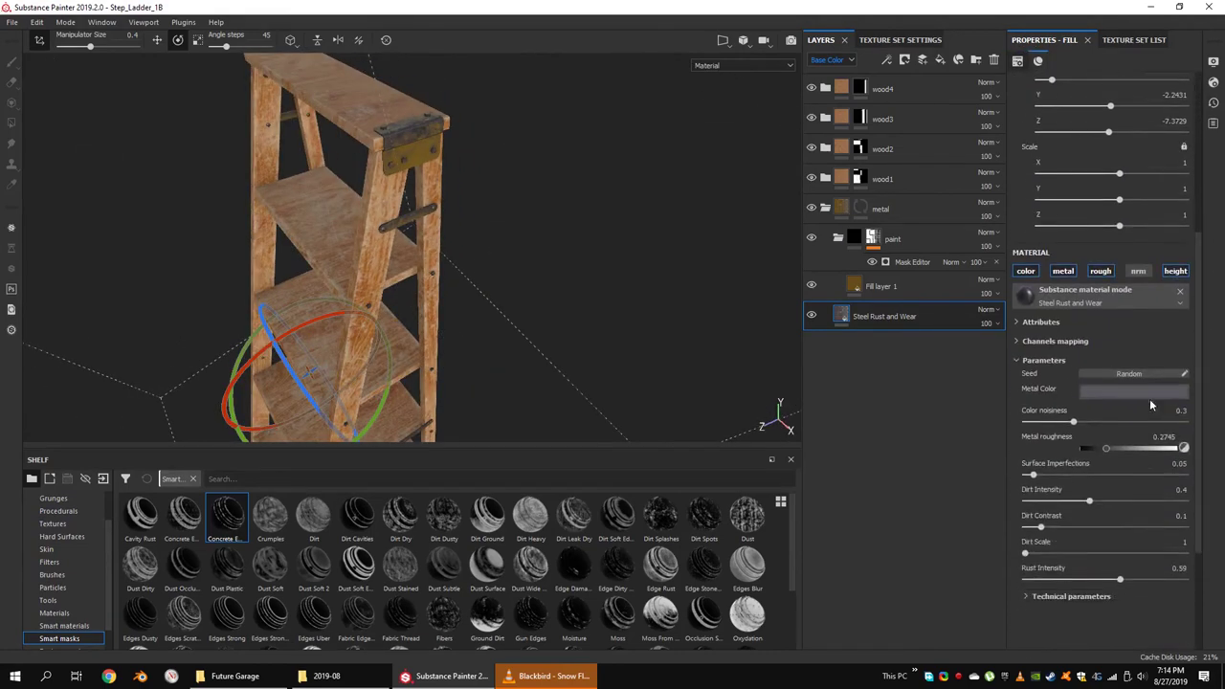
{"action": "left_click", "coordinate": [1150, 391]}
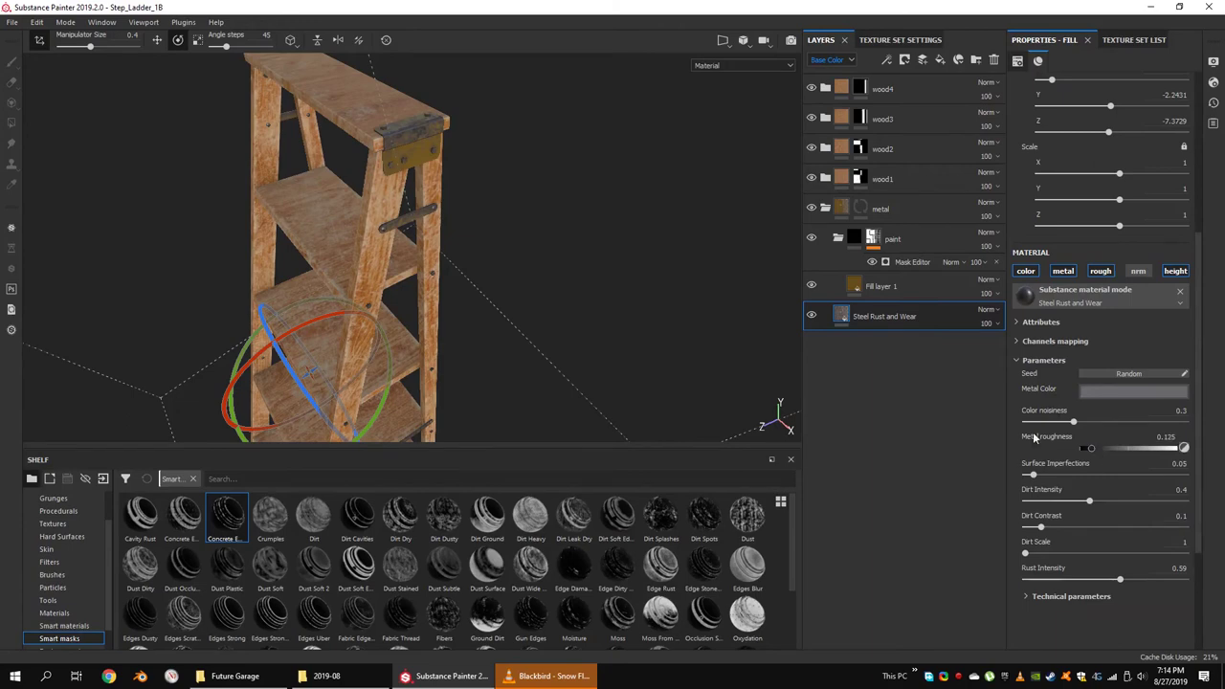
Add a 'dirt' fill layer above wood4 with a black mask driven by the Dirt generator.
{"action": "left_click", "coordinate": [859, 87]}
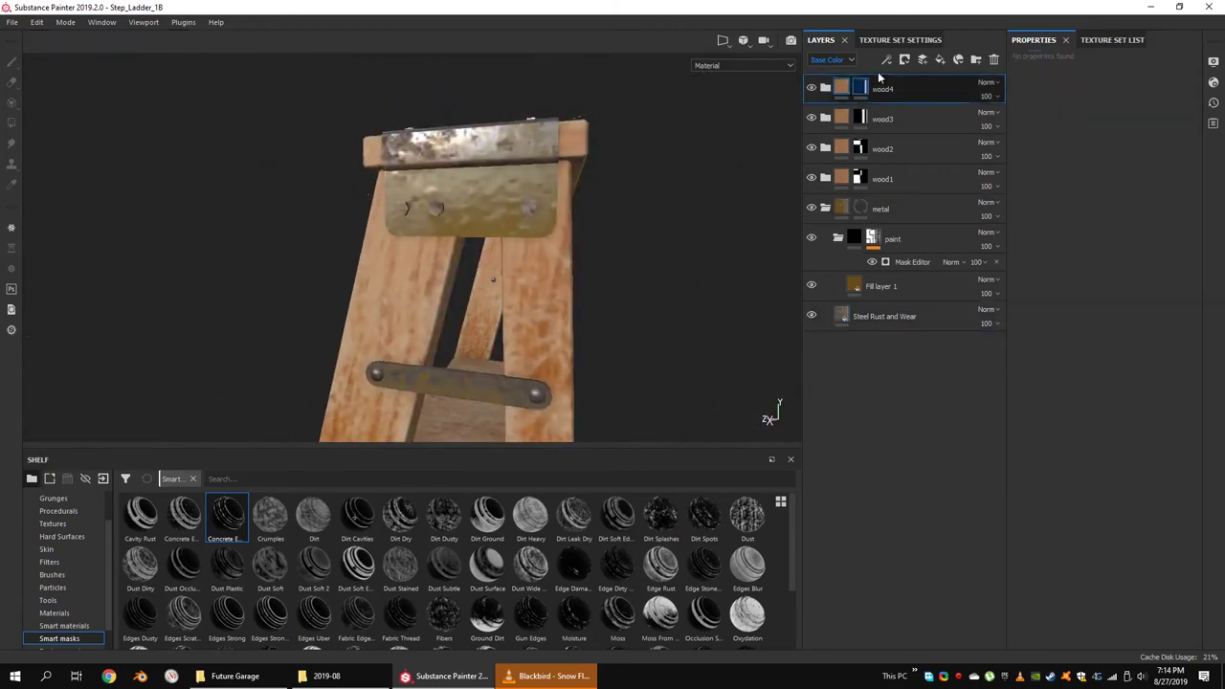
{"action": "left_click", "coordinate": [940, 60]}
{"action": "right_click", "coordinate": [894, 93]}
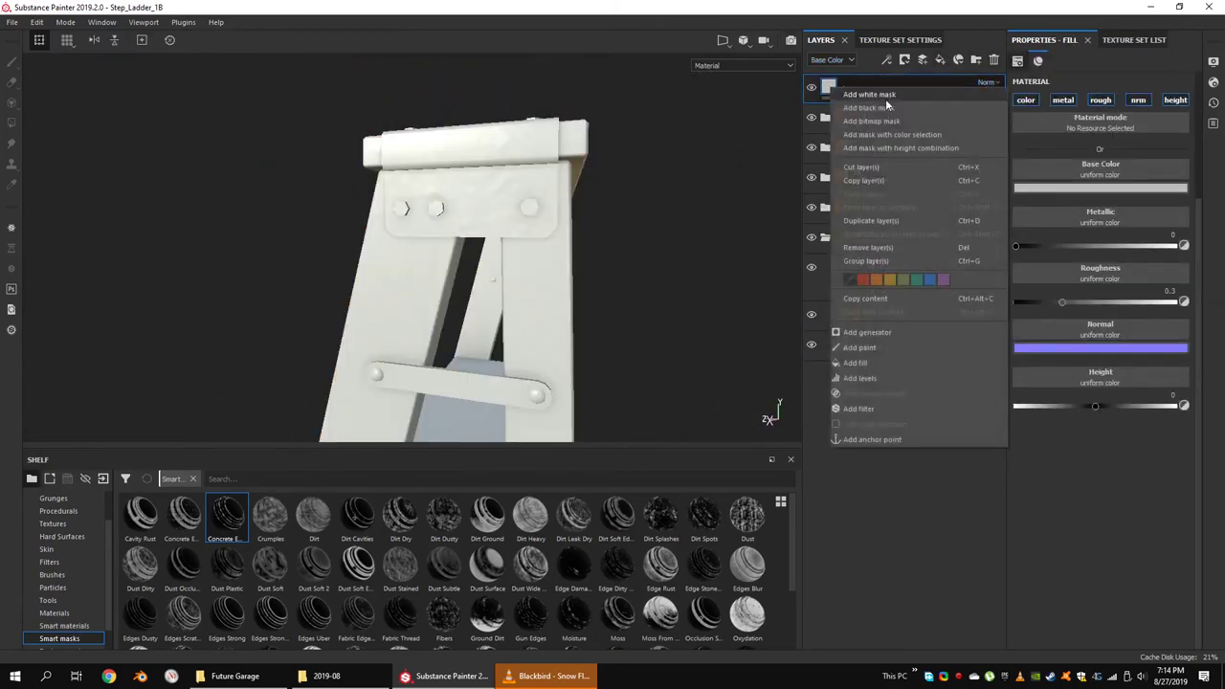
{"action": "left_click", "coordinate": [886, 109]}
{"action": "right_click", "coordinate": [857, 87]}
{"action": "left_click", "coordinate": [892, 325]}
{"action": "left_click", "coordinate": [1135, 81]}
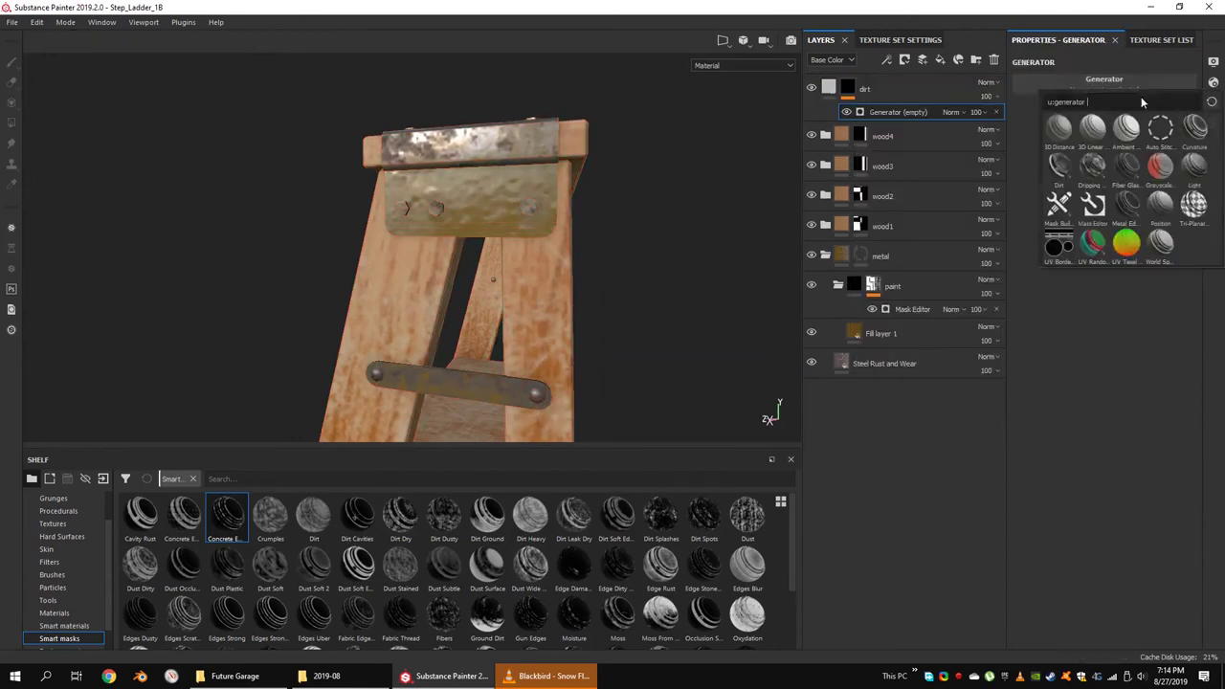
{"action": "left_click", "coordinate": [1061, 164]}
Turn on triplanar for the Dirt generator, lowering level to 0.62 and contrast to 0.24.
{"action": "mouse_move", "coordinate": [607, 185]}
{"action": "left_mouse_down", "text": "alt"}
{"action": "mouse_move", "coordinate": [560, 199]}
{"action": "mouse_move", "coordinate": [602, 192]}
{"action": "left_mouse_up", "text": "alt"}
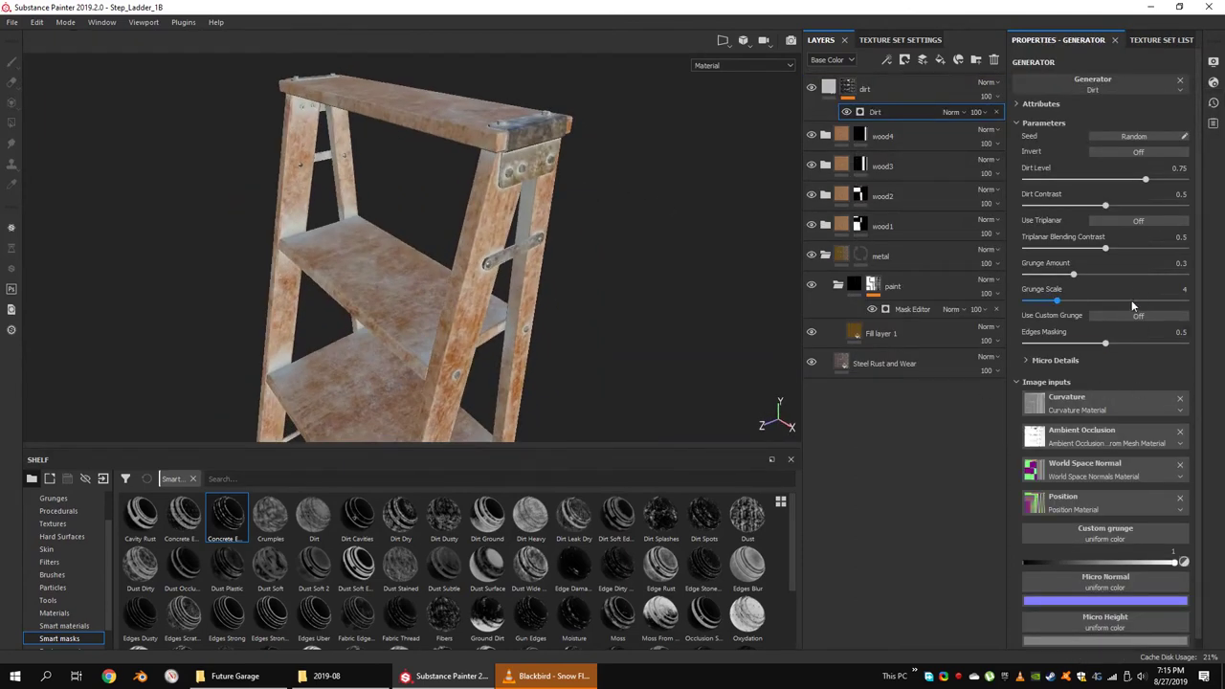
{"action": "left_click", "coordinate": [1110, 222]}
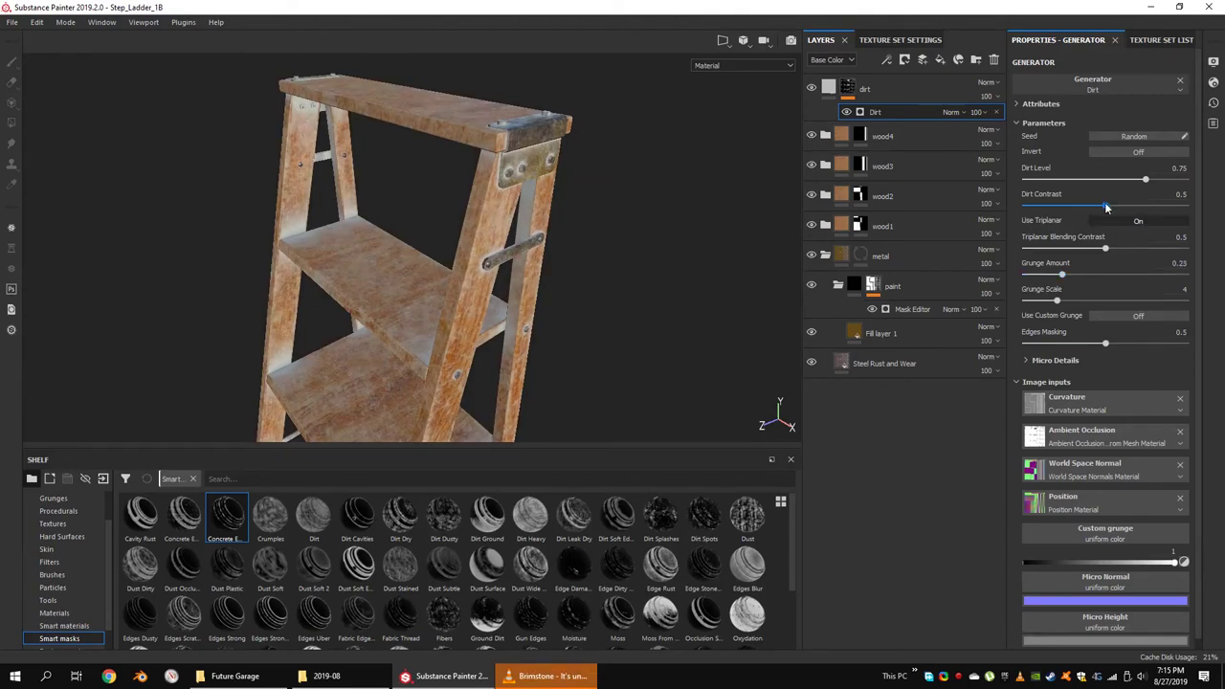
{"action": "left_click_drag", "start_coordinate": [1084, 210], "coordinate": [1064, 207]}
{"action": "left_click", "coordinate": [1096, 180]}
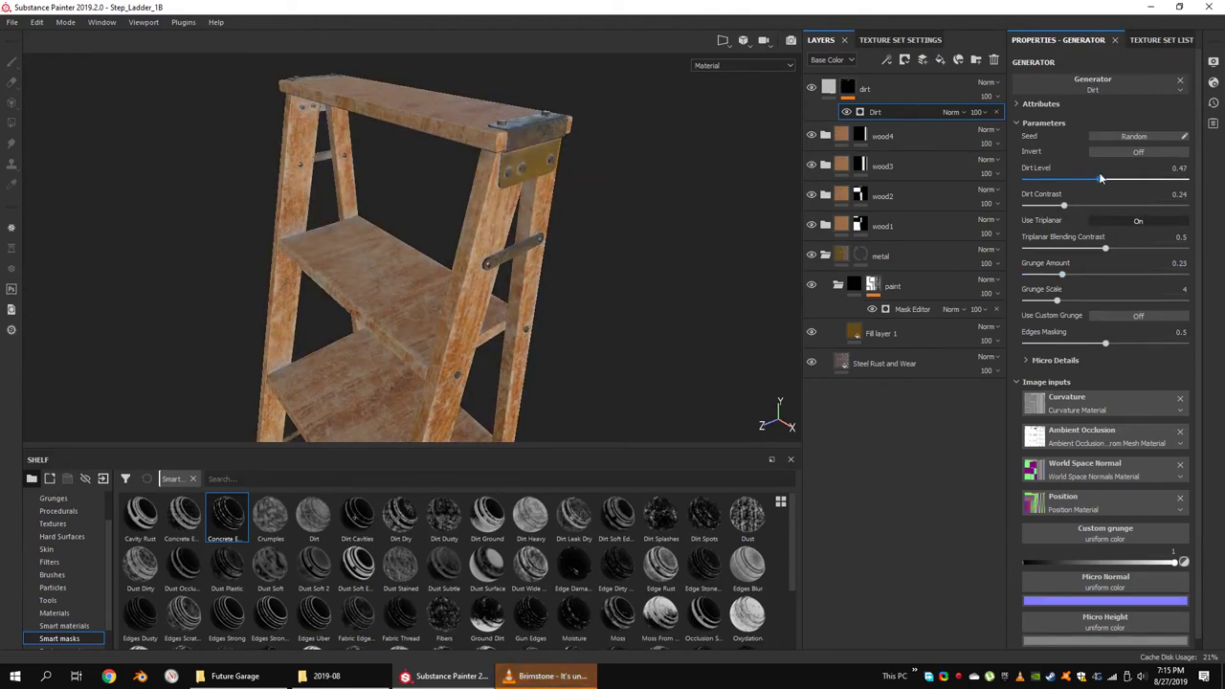
Tint the dirt layer's base colour toward orange-brown.
{"action": "left_click_drag", "start_coordinate": [781, 127], "coordinate": [756, 144], "text": "alt"}
{"action": "left_click", "coordinate": [828, 88]}
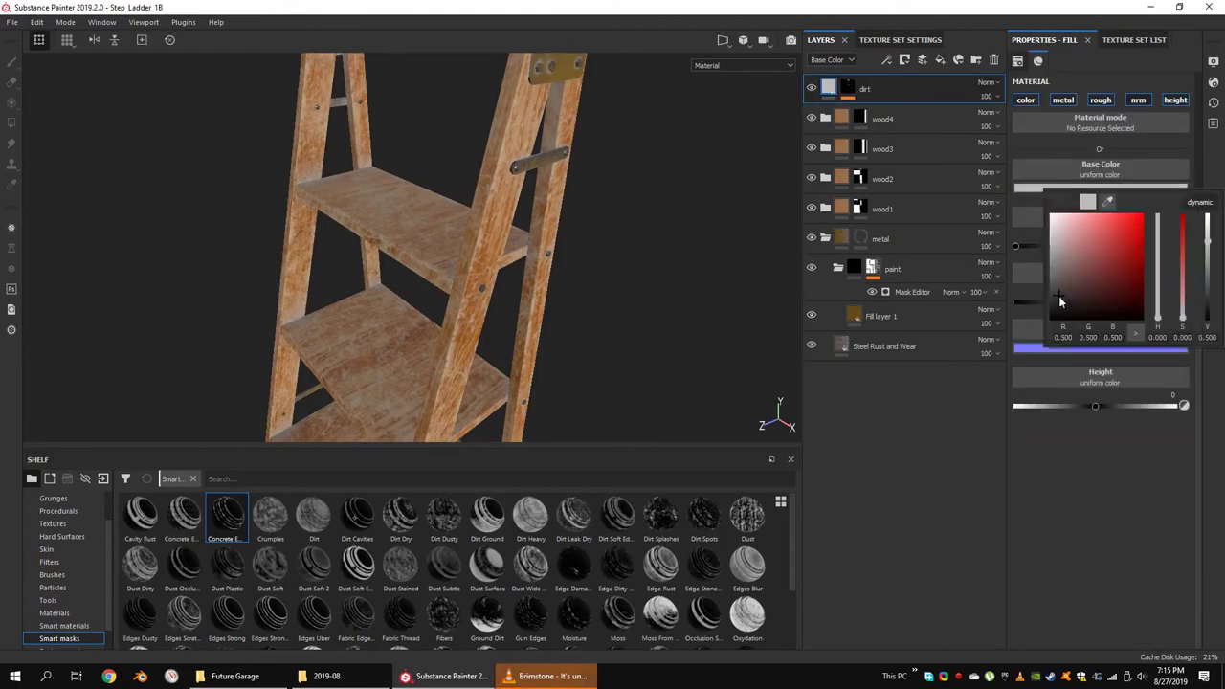
{"action": "left_click", "coordinate": [1101, 188]}
{"action": "left_click_drag", "start_coordinate": [1065, 304], "coordinate": [1070, 299]}
{"action": "left_click", "coordinate": [1161, 316]}
{"action": "left_click_drag", "start_coordinate": [670, 287], "coordinate": [583, 287], "text": "alt"}
Set the Dirt generator's opacity to 83 and add a fill effect above it.
{"action": "left_click", "coordinate": [848, 89]}
{"action": "left_click", "coordinate": [879, 112]}
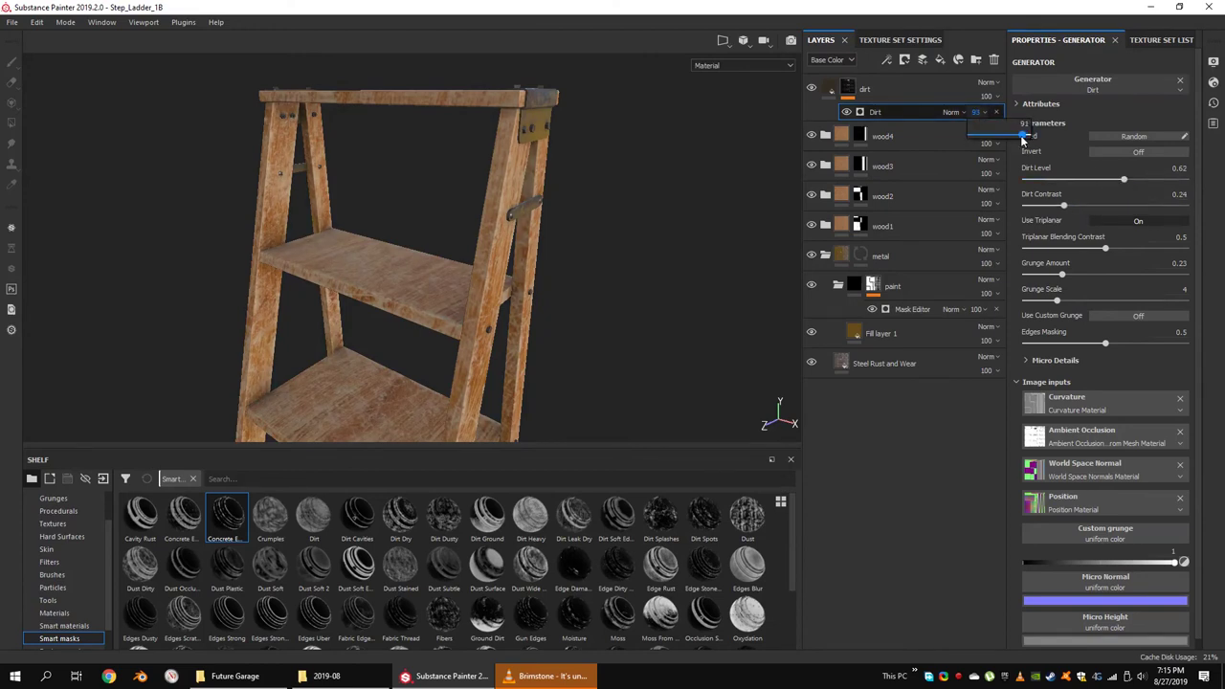
{"action": "left_click", "coordinate": [975, 112]}
{"action": "left_click_drag", "start_coordinate": [1020, 137], "coordinate": [1014, 137]}
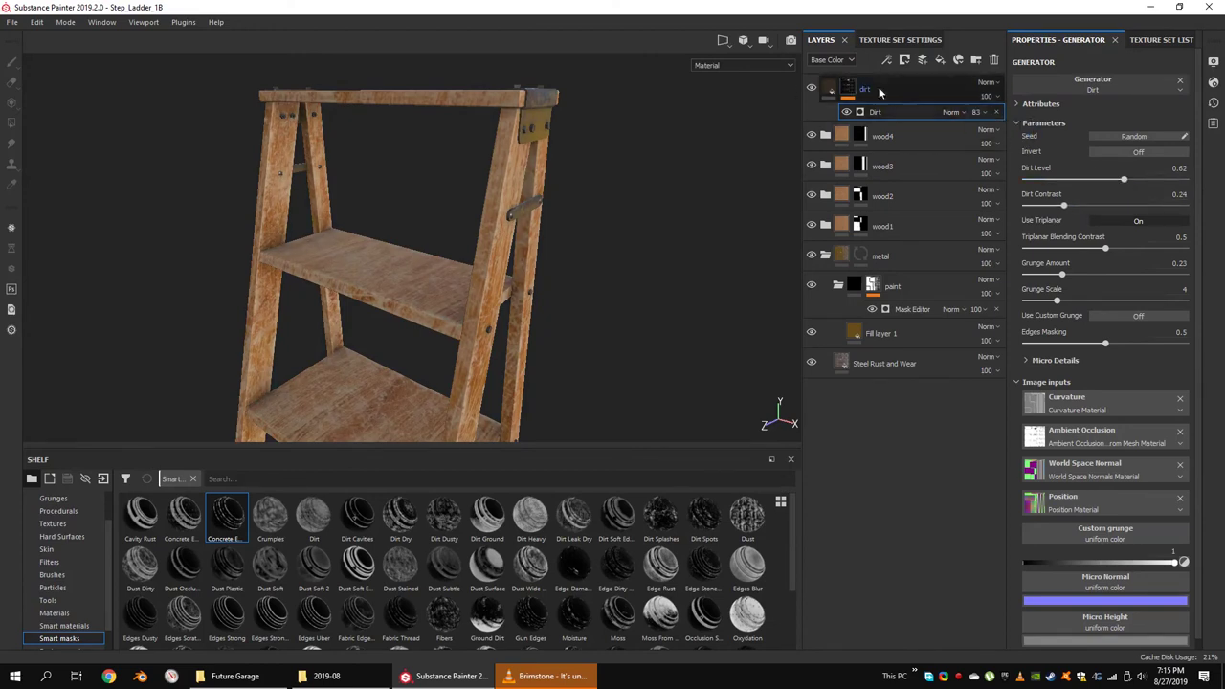
{"action": "right_click", "coordinate": [848, 88]}
{"action": "left_click", "coordinate": [908, 347]}
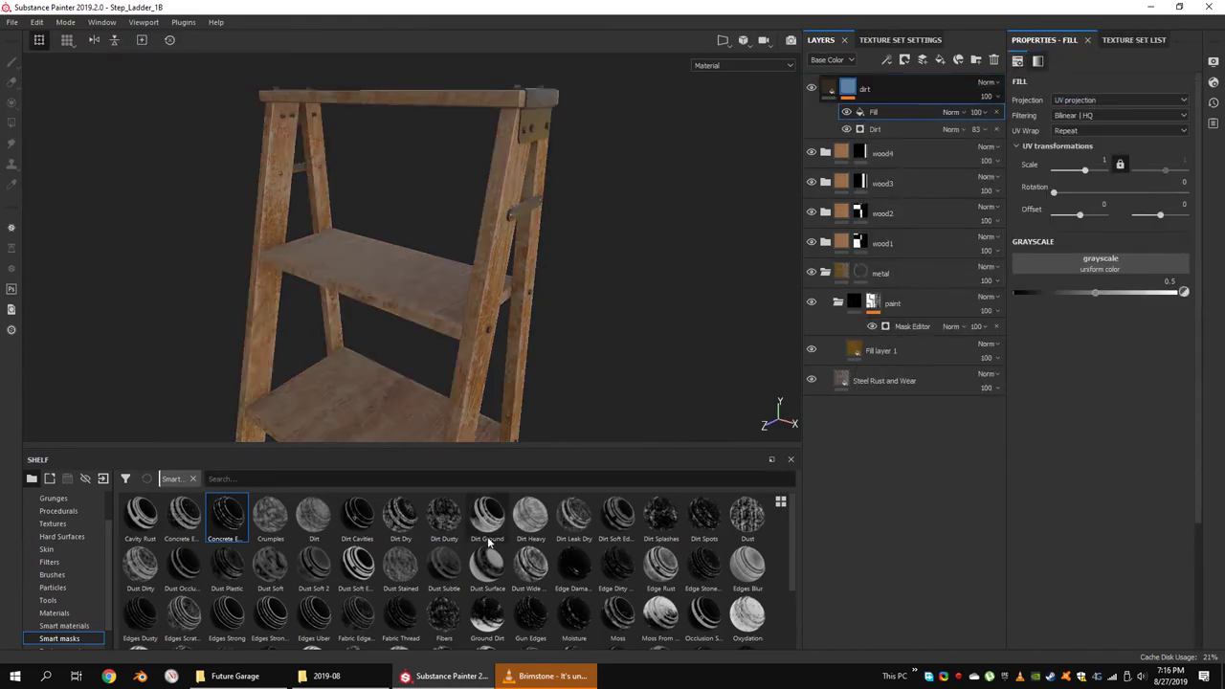
{"action": "left_click", "coordinate": [52, 498]}
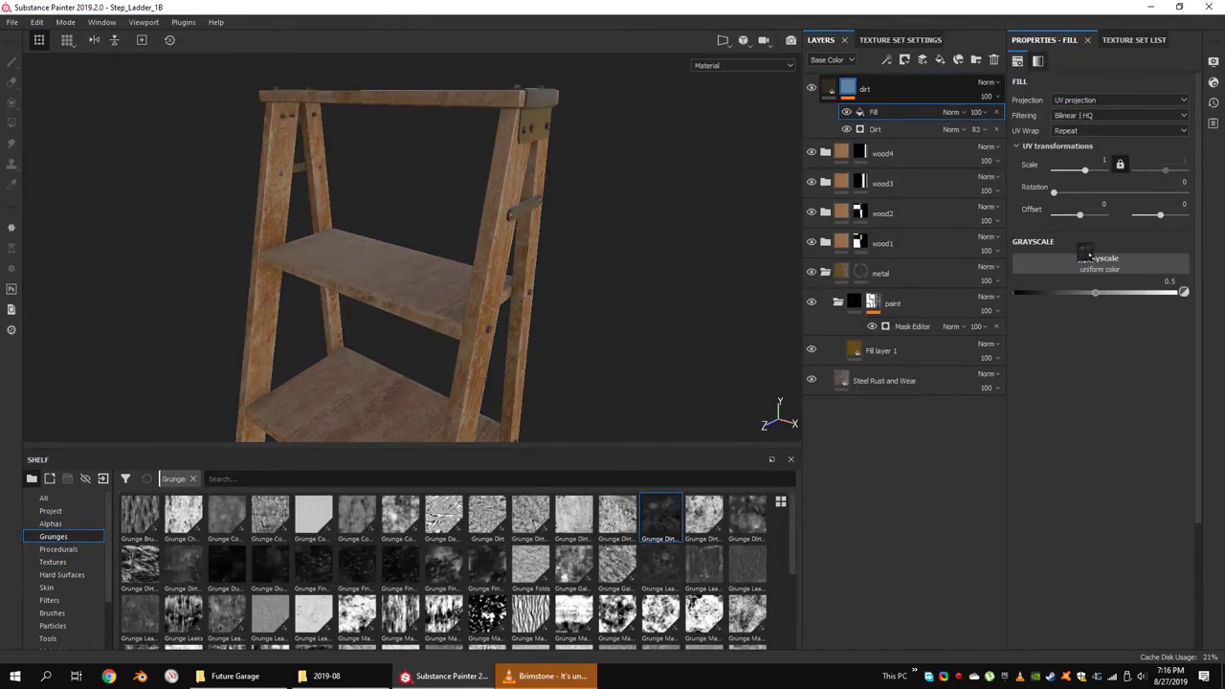
{"action": "left_click", "coordinate": [829, 88]}
Set the dirt layer's base colour to a bright blue preview.
{"action": "left_click", "coordinate": [1101, 349]}
{"action": "mouse_move", "coordinate": [1158, 450]}
{"action": "left_mouse_down"}
{"action": "mouse_move", "coordinate": [1166, 409]}
{"action": "mouse_move", "coordinate": [1161, 421]}
{"action": "left_mouse_up"}
{"action": "left_click_drag", "start_coordinate": [579, 283], "coordinate": [651, 277], "text": "alt"}
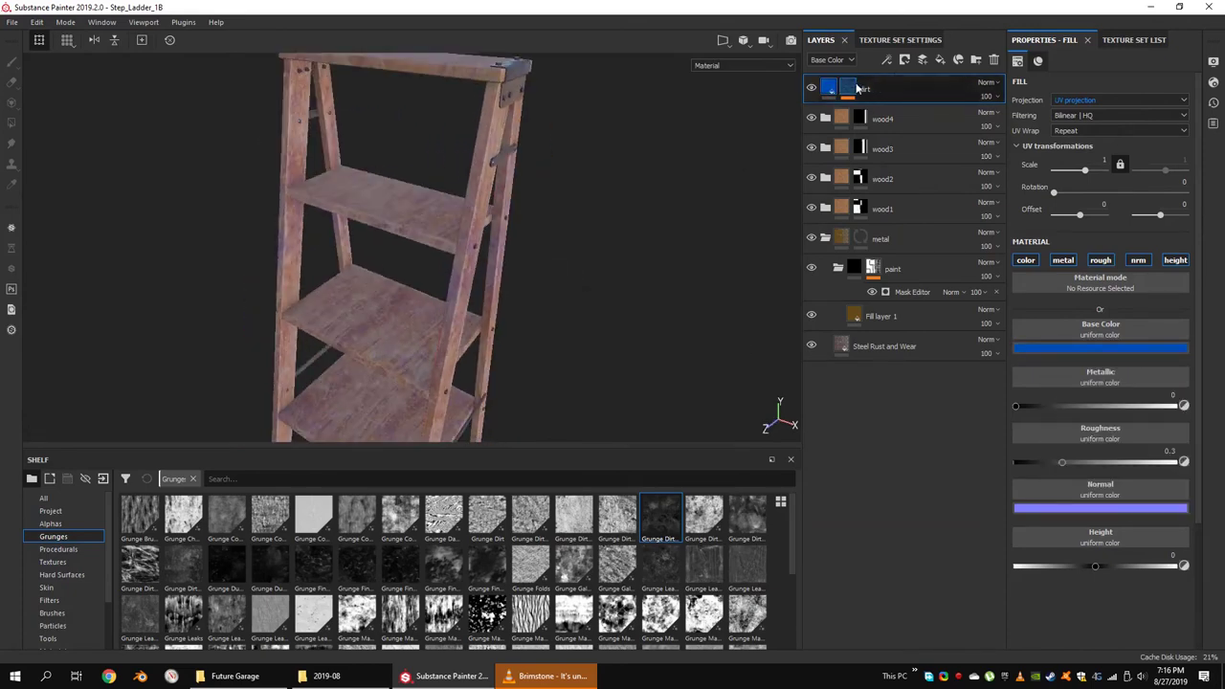
Put Grunge Dirt Muddy in the mask fill, rotate it ~43°, offset it, blend Screen.
{"action": "left_click_drag", "start_coordinate": [860, 88], "coordinate": [860, 89]}
{"action": "left_click_drag", "start_coordinate": [378, 402], "coordinate": [428, 383]}
{"action": "left_click_drag", "start_coordinate": [417, 283], "coordinate": [355, 336]}
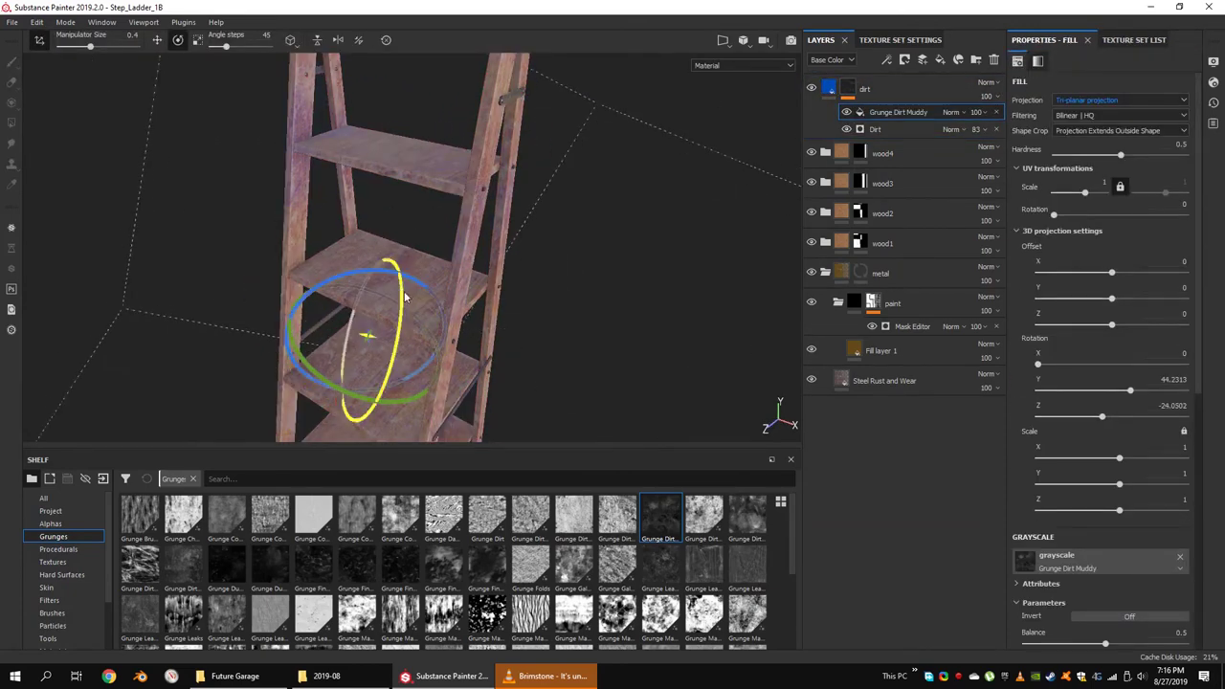
{"action": "key", "text": "w"}
{"action": "mouse_move", "coordinate": [417, 400]}
{"action": "left_mouse_down"}
{"action": "mouse_move", "coordinate": [450, 373]}
{"action": "mouse_move", "coordinate": [441, 389]}
{"action": "left_mouse_up"}
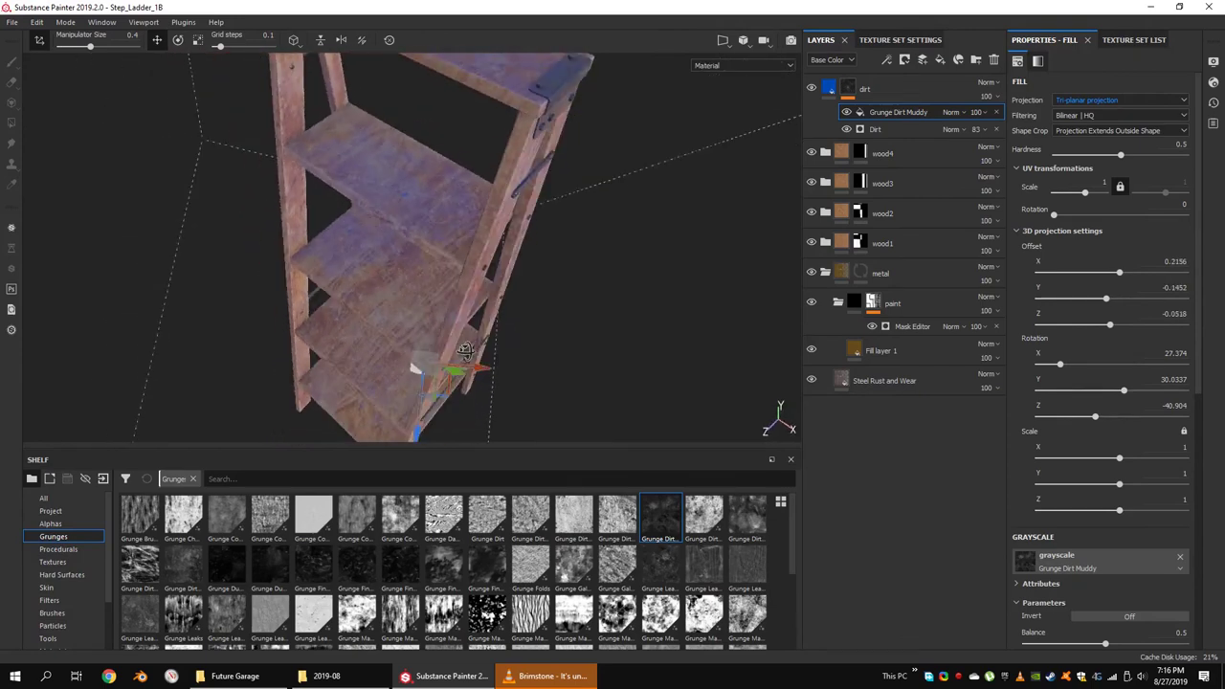
{"action": "left_click_drag", "start_coordinate": [400, 346], "coordinate": [450, 315], "text": "alt"}
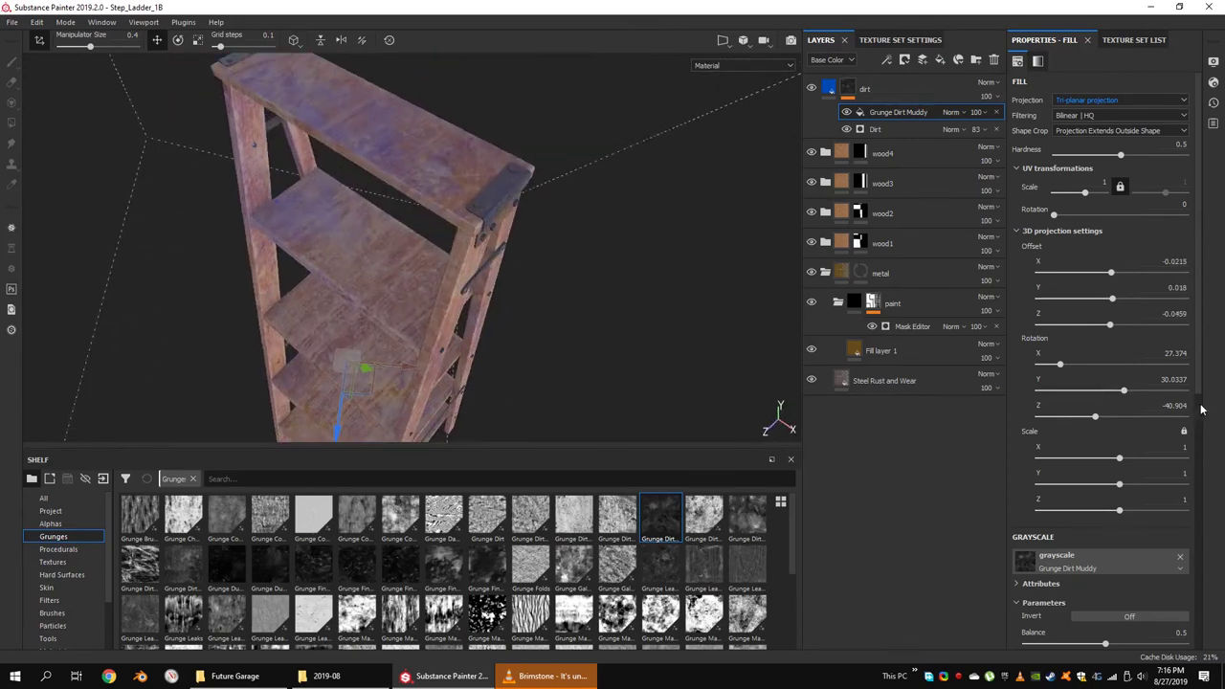
{"action": "scroll", "coordinate": [1095, 196], "scroll_direction": "down", "scroll_amount": 2}
{"action": "scroll", "coordinate": [1095, 196], "scroll_direction": "up", "scroll_amount": 2}
{"action": "left_click_drag", "start_coordinate": [402, 363], "coordinate": [320, 352], "text": "alt"}
{"action": "mouse_move", "coordinate": [419, 341]}
{"action": "left_mouse_down"}
{"action": "mouse_move", "coordinate": [399, 265]}
{"action": "mouse_move", "coordinate": [479, 326]}
{"action": "left_mouse_up"}
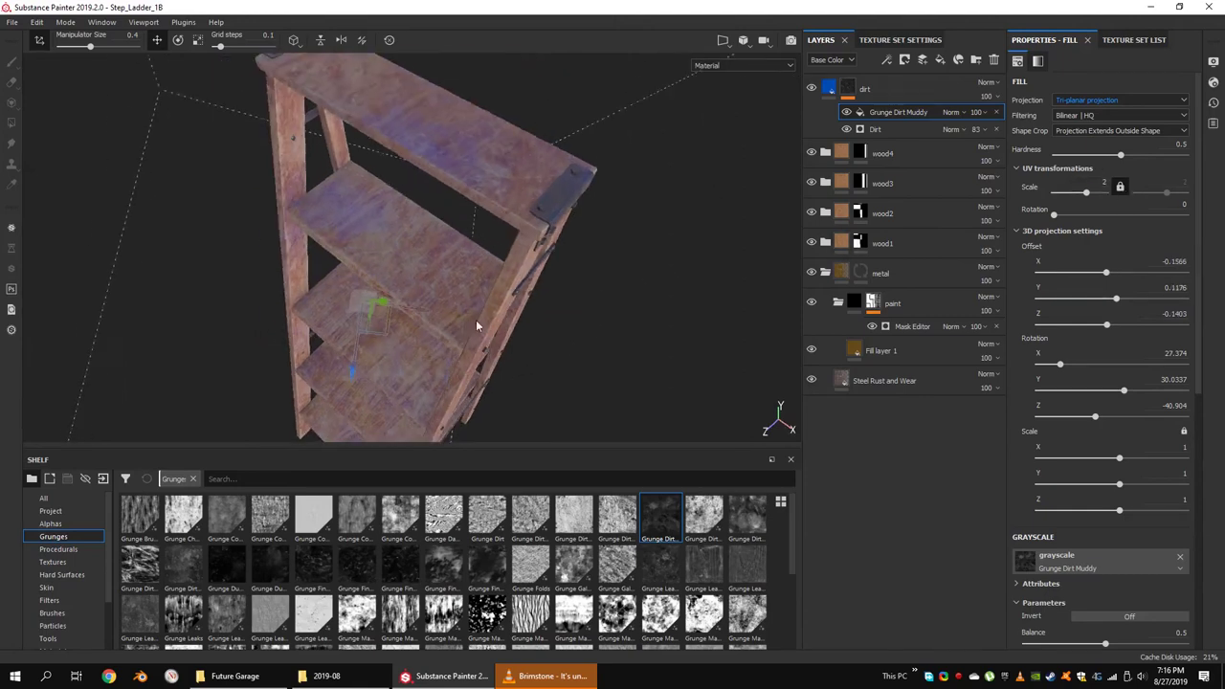
{"action": "left_click", "coordinate": [950, 112]}
{"action": "left_click", "coordinate": [957, 318]}
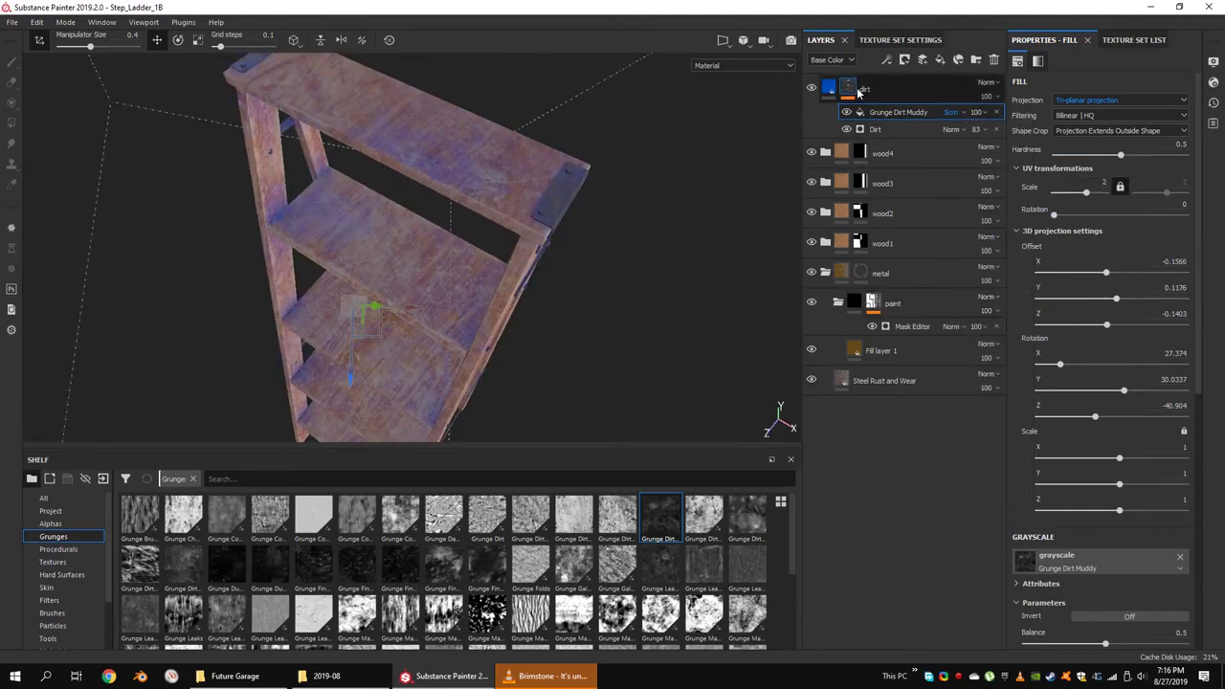
Add a tri-planar Grunge Dirt Thin fill, rotate and tilt it, blend Screen.
{"action": "left_click", "coordinate": [886, 59]}
{"action": "left_click_drag", "start_coordinate": [183, 564], "coordinate": [1101, 263]}
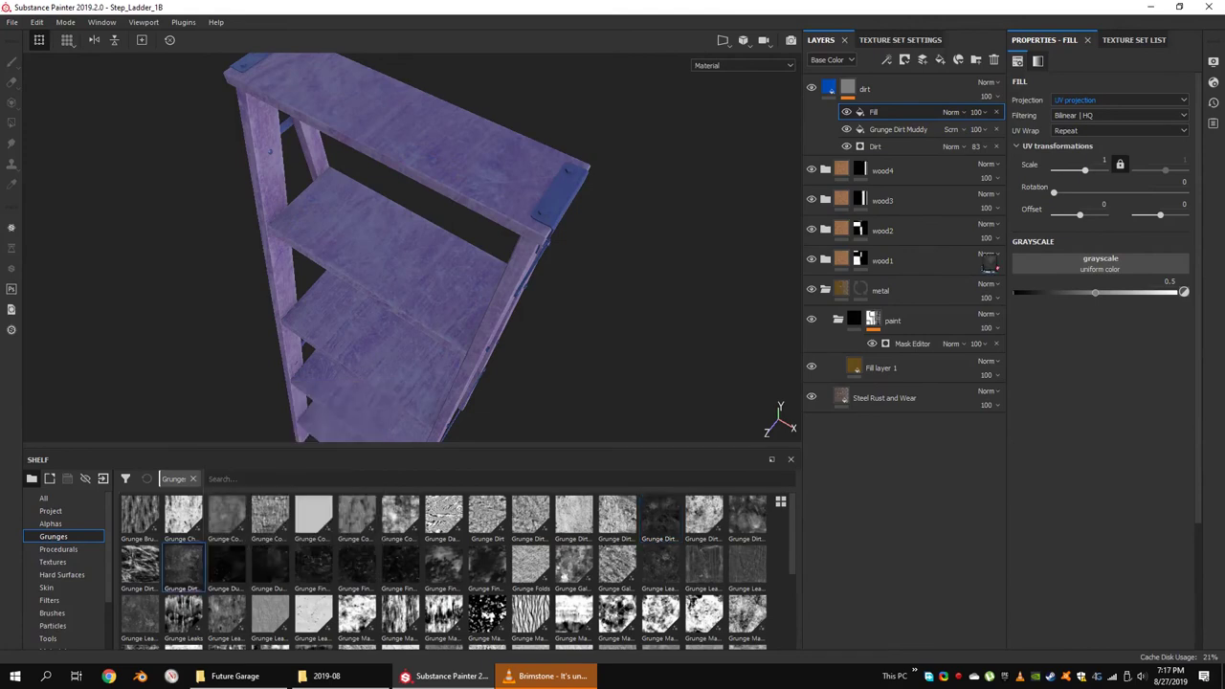
{"action": "left_click", "coordinate": [1091, 99]}
{"action": "left_click", "coordinate": [1083, 119]}
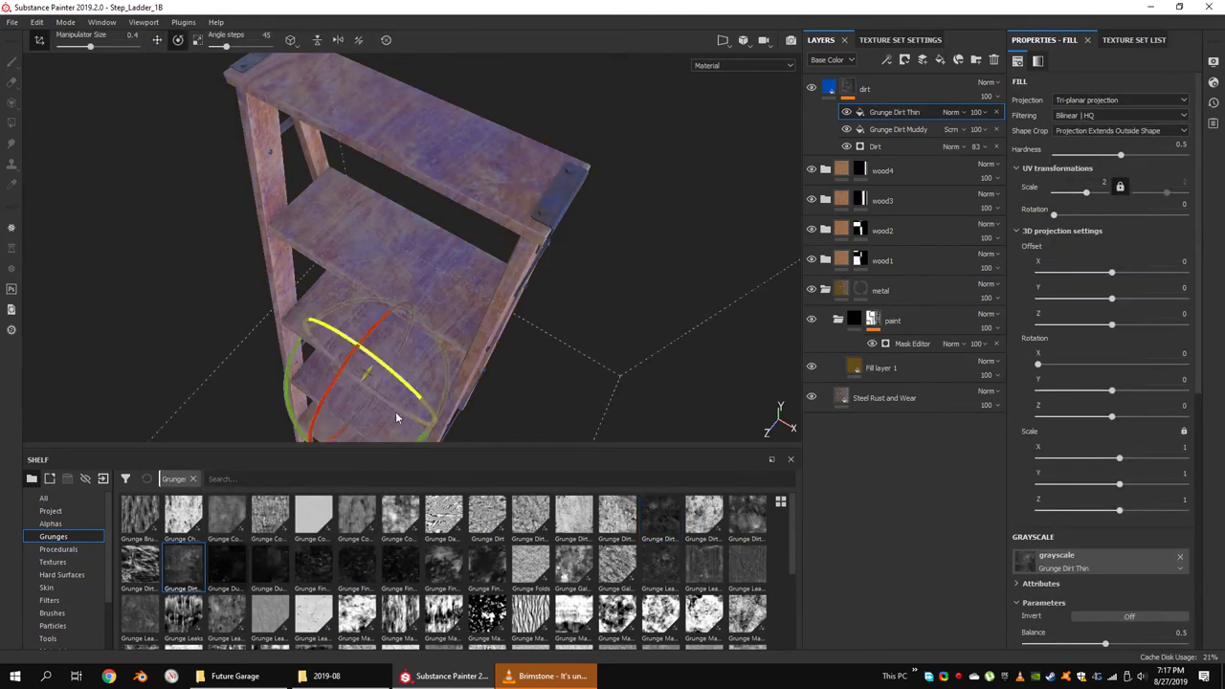
{"action": "left_click_drag", "start_coordinate": [398, 418], "coordinate": [428, 389]}
{"action": "key", "text": "w"}
{"action": "mouse_move", "coordinate": [415, 317]}
{"action": "left_mouse_down"}
{"action": "mouse_move", "coordinate": [417, 332]}
{"action": "mouse_move", "coordinate": [476, 276]}
{"action": "left_mouse_up"}
{"action": "left_click", "coordinate": [950, 112]}
{"action": "left_click", "coordinate": [943, 297]}
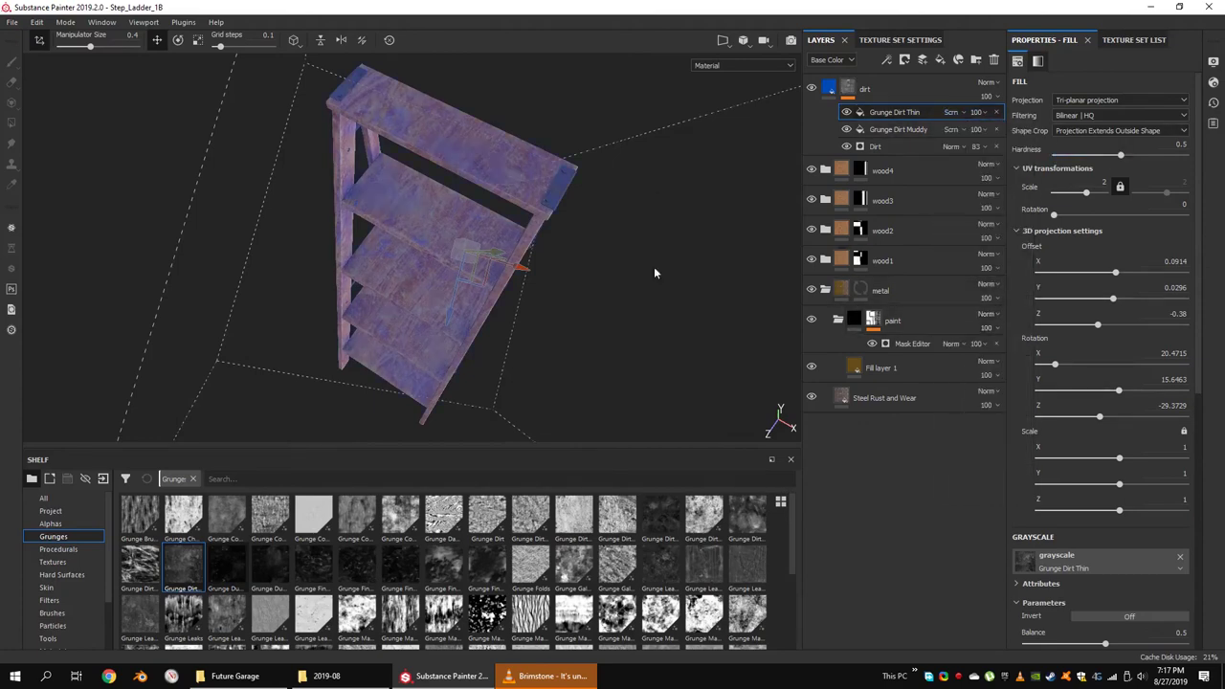
Reduce the Grunge Dirt Muddy fill's contrast.
{"action": "left_click_drag", "start_coordinate": [654, 273], "coordinate": [689, 278], "text": "alt"}
{"action": "scroll", "coordinate": [1072, 477], "scroll_direction": "down", "scroll_amount": 3}
{"action": "left_click", "coordinate": [900, 129]}
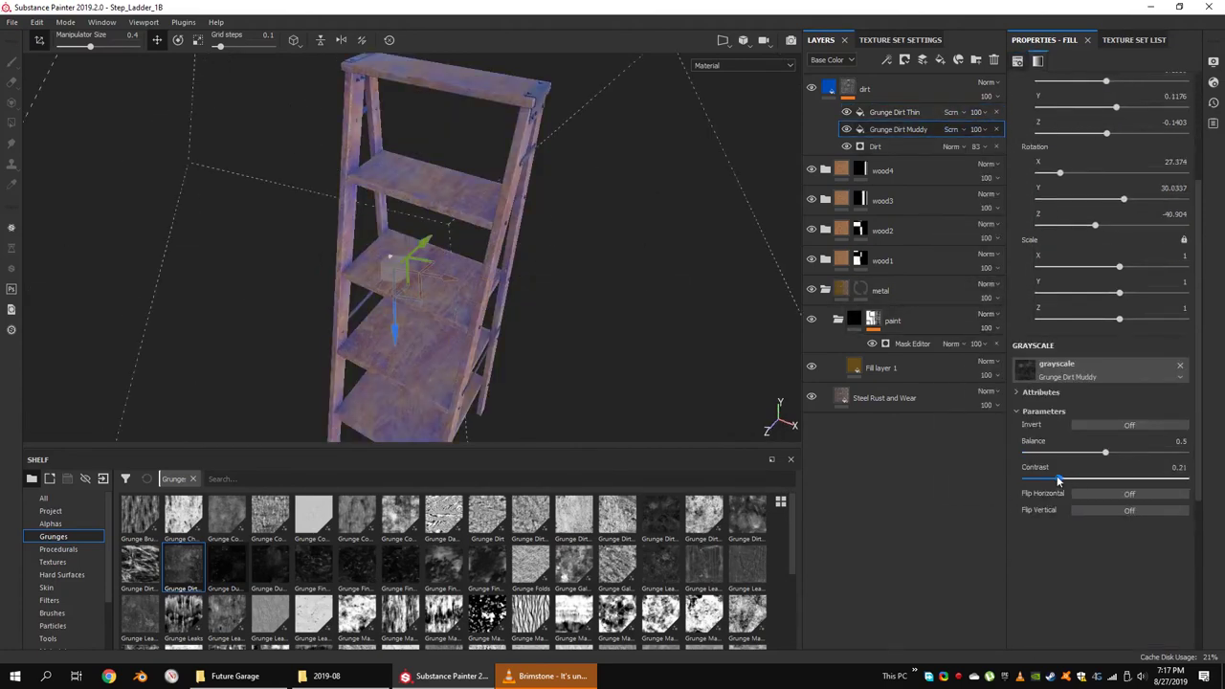
{"action": "left_click_drag", "start_coordinate": [574, 234], "coordinate": [613, 239], "text": "alt"}
{"action": "left_click", "coordinate": [864, 88]}
Darken the dirt layer's base colour to a near-black brown.
{"action": "left_click", "coordinate": [1099, 188]}
{"action": "left_click_drag", "start_coordinate": [1095, 249], "coordinate": [1060, 309]}
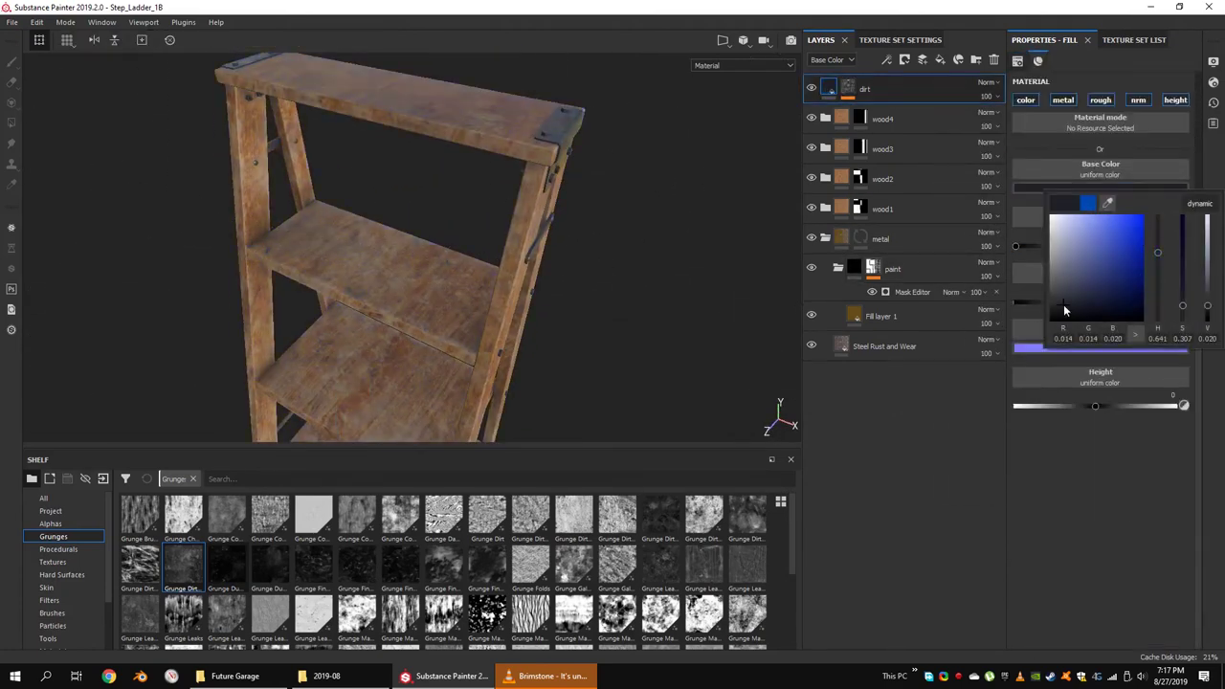
{"action": "left_click_drag", "start_coordinate": [1158, 288], "coordinate": [1158, 311]}
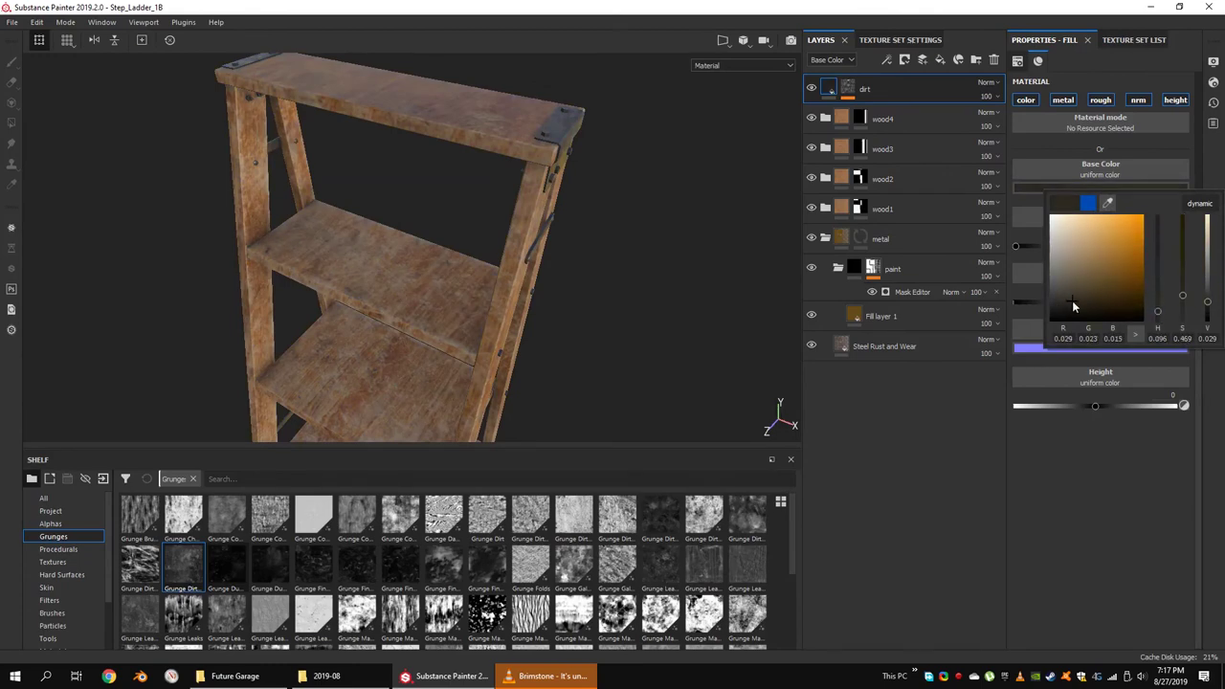
{"action": "mouse_move", "coordinate": [575, 311]}
{"action": "left_mouse_down", "text": "alt"}
{"action": "mouse_move", "coordinate": [514, 315]}
{"action": "mouse_move", "coordinate": [495, 265]}
{"action": "mouse_move", "coordinate": [477, 269]}
{"action": "mouse_move", "coordinate": [619, 254]}
{"action": "mouse_move", "coordinate": [561, 233]}
{"action": "left_mouse_up", "text": "alt"}
Set Steel Rust and Wear to rust intensity 0.76 and metal roughness 0.0592.
{"action": "left_click", "coordinate": [880, 316]}
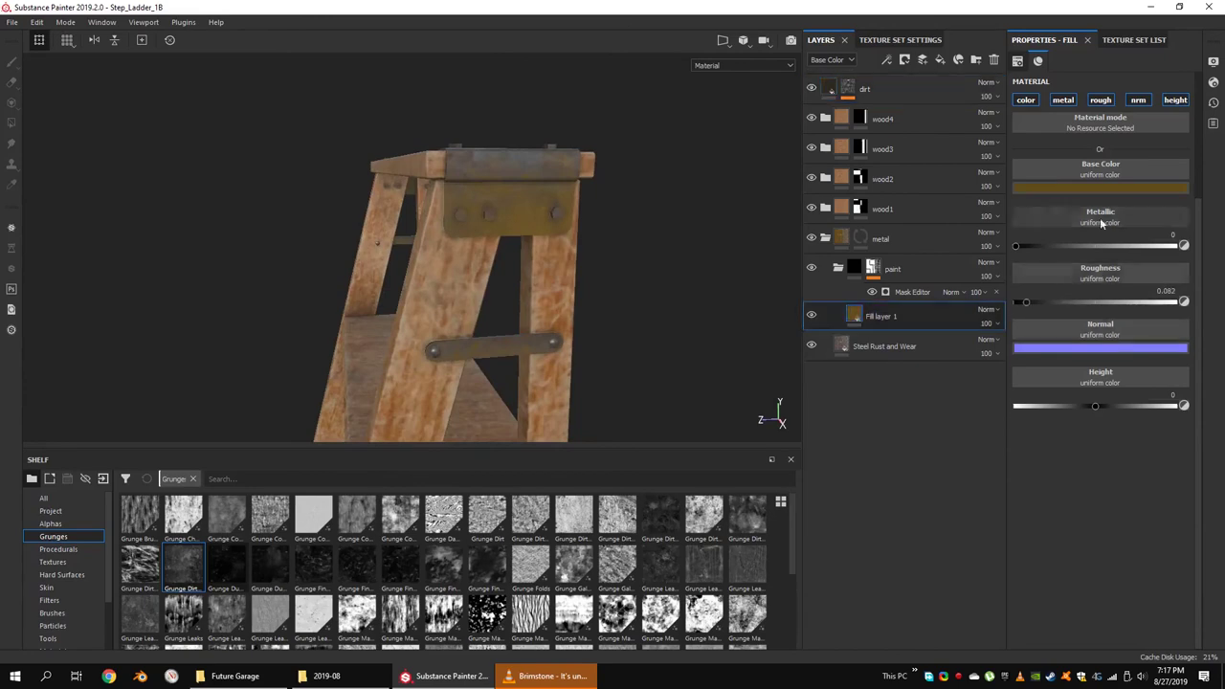
{"action": "left_click", "coordinate": [1100, 188]}
{"action": "mouse_move", "coordinate": [617, 287]}
{"action": "left_mouse_down", "text": "alt"}
{"action": "mouse_move", "coordinate": [613, 147]}
{"action": "mouse_move", "coordinate": [465, 265]}
{"action": "mouse_move", "coordinate": [622, 297]}
{"action": "left_mouse_up", "text": "alt"}
{"action": "left_click", "coordinate": [849, 343]}
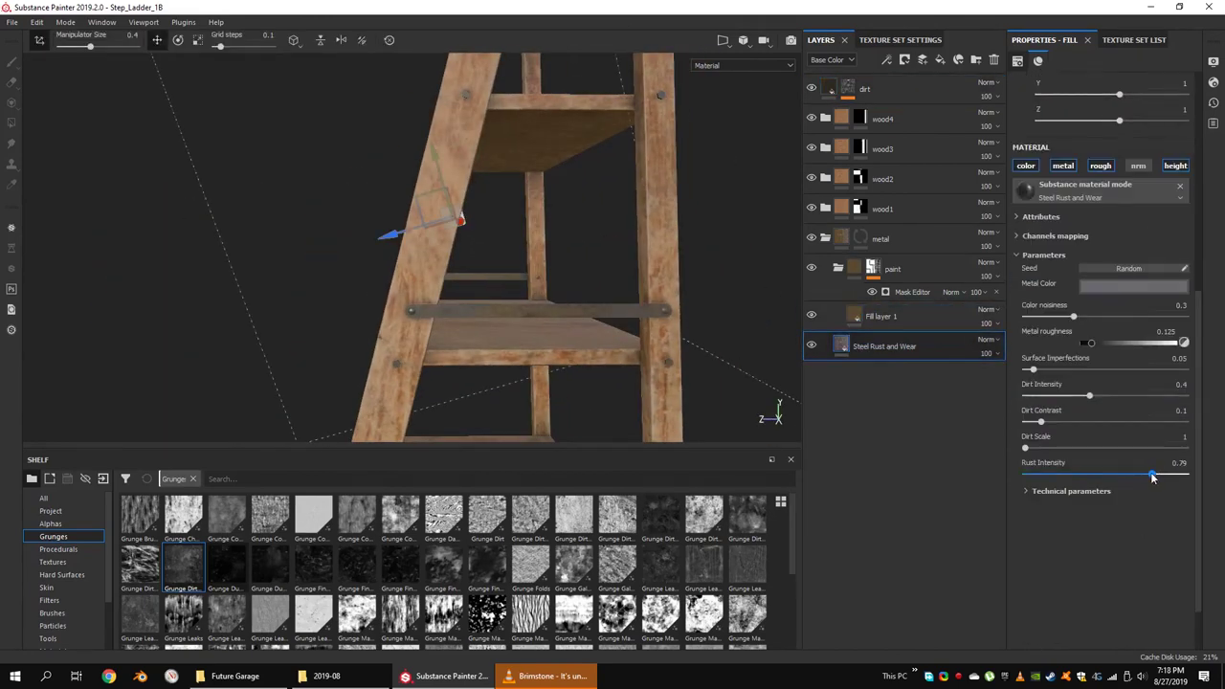
{"action": "left_click_drag", "start_coordinate": [1152, 477], "coordinate": [1147, 473]}
{"action": "left_click_drag", "start_coordinate": [1090, 343], "coordinate": [1084, 342]}
{"action": "mouse_move", "coordinate": [517, 288]}
{"action": "left_mouse_down", "text": "alt"}
{"action": "mouse_move", "coordinate": [562, 330]}
{"action": "mouse_move", "coordinate": [635, 346]}
{"action": "mouse_move", "coordinate": [517, 316]}
{"action": "mouse_move", "coordinate": [561, 318]}
{"action": "mouse_move", "coordinate": [615, 273]}
{"action": "mouse_move", "coordinate": [668, 309]}
{"action": "mouse_move", "coordinate": [689, 306]}
{"action": "left_mouse_up", "text": "alt"}
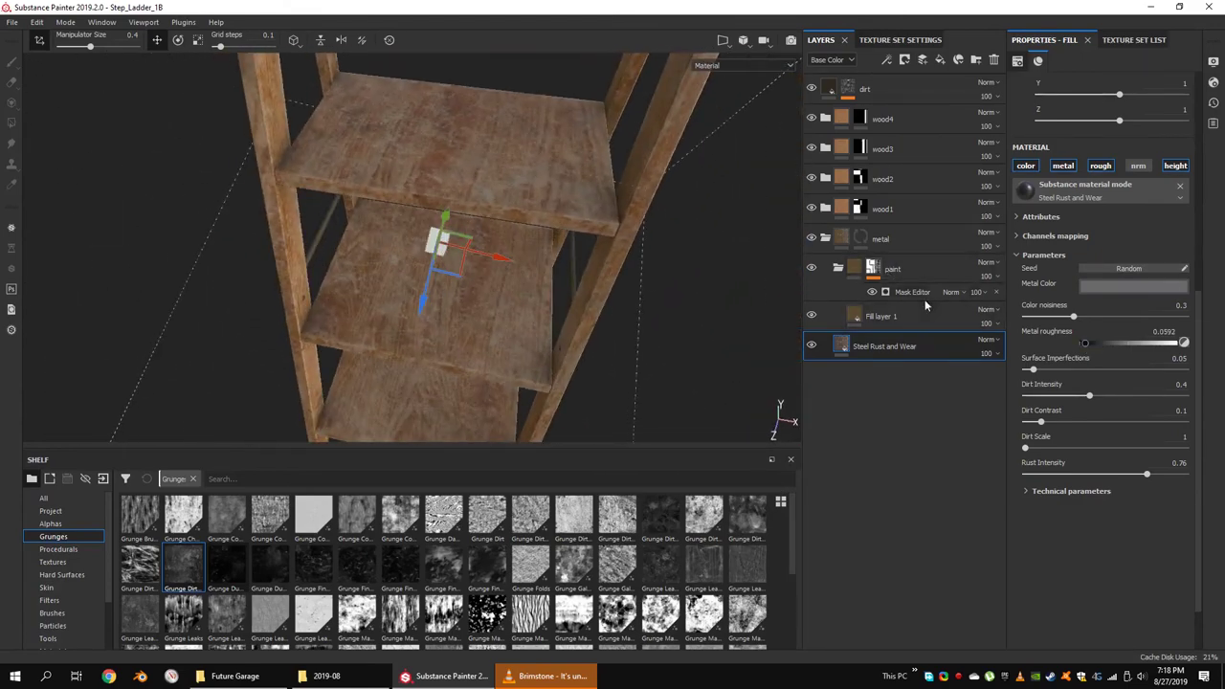
{"action": "left_click", "coordinate": [826, 209]}
{"action": "right_click", "coordinate": [872, 255]}
Add a Paint effect to the wood1 damages layer and shrink the Dirt 1 brush to about 25.
{"action": "left_click", "coordinate": [890, 414]}
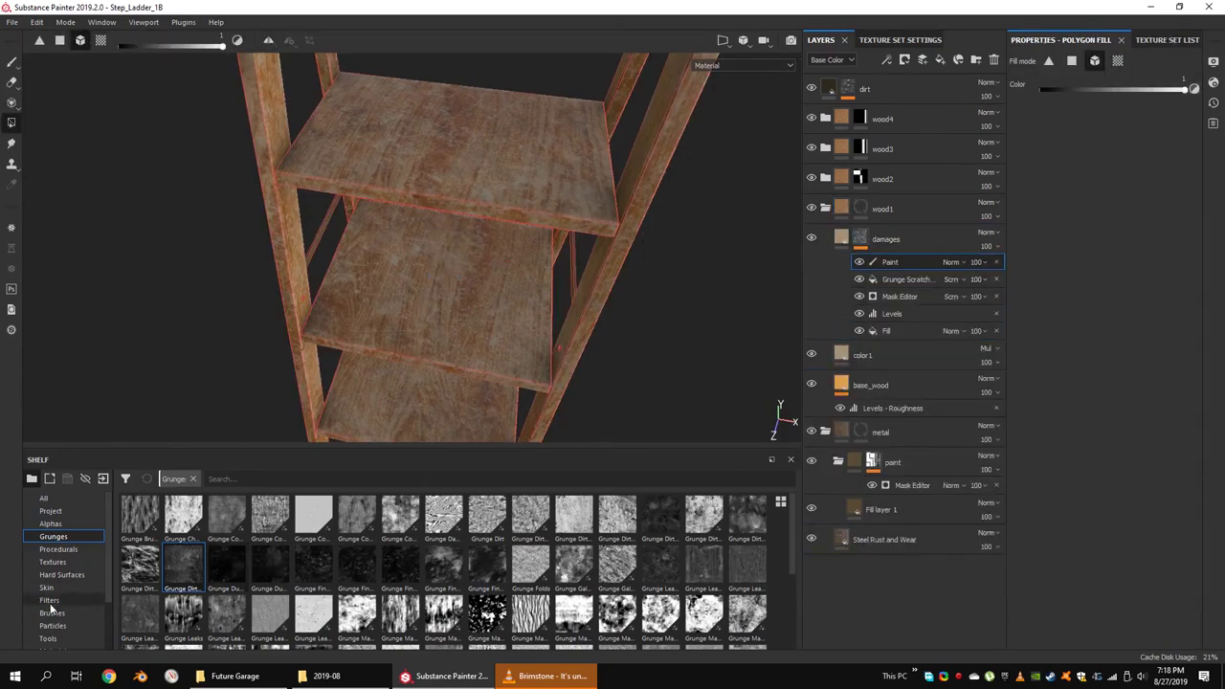
{"action": "key", "text": "1"}
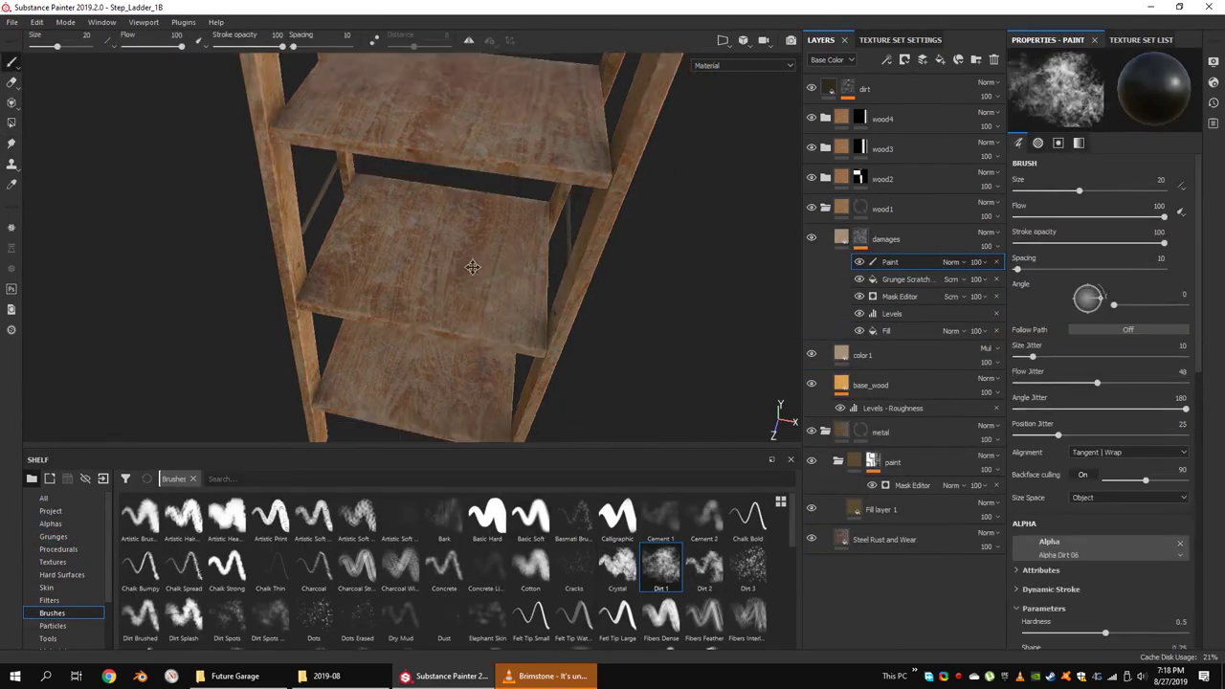
{"action": "left_click_drag", "start_coordinate": [470, 268], "coordinate": [404, 350], "text": "alt"}
{"action": "right_click_drag", "start_coordinate": [450, 369], "coordinate": [429, 357], "text": "ctrl"}
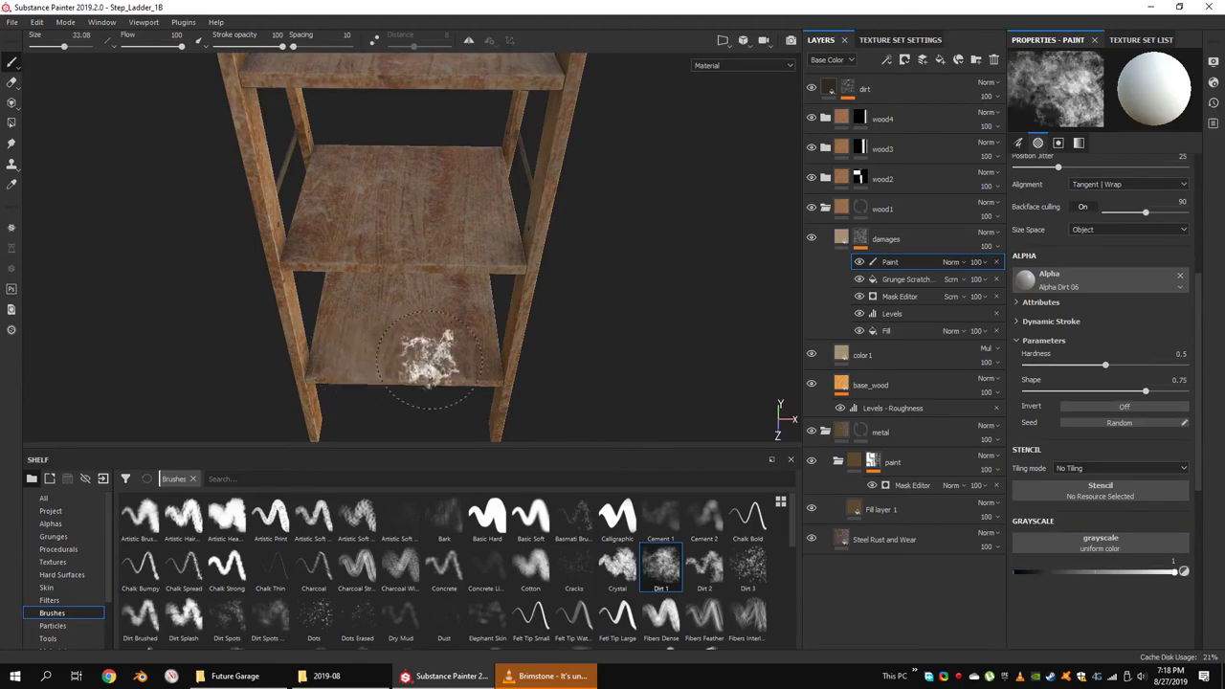
{"action": "mouse_move", "coordinate": [402, 354]}
{"action": "left_mouse_down", "text": "alt"}
{"action": "mouse_move", "coordinate": [424, 191]}
{"action": "mouse_move", "coordinate": [424, 273]}
{"action": "mouse_move", "coordinate": [406, 239]}
{"action": "mouse_move", "coordinate": [437, 205]}
{"action": "left_mouse_up", "text": "alt"}
{"action": "right_click_drag", "start_coordinate": [486, 169], "coordinate": [469, 169], "text": "ctrl"}
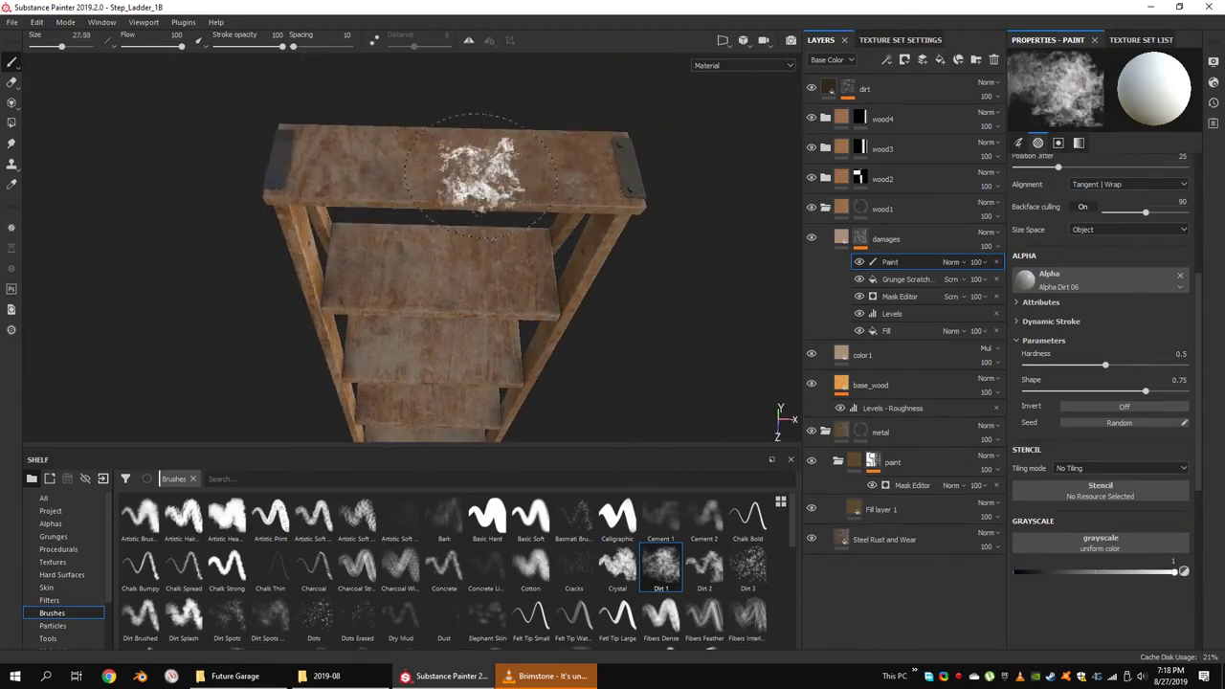
{"action": "left_click_drag", "start_coordinate": [500, 233], "coordinate": [512, 287], "text": "alt"}
{"action": "left_click_drag", "start_coordinate": [536, 381], "coordinate": [536, 421], "text": "alt"}
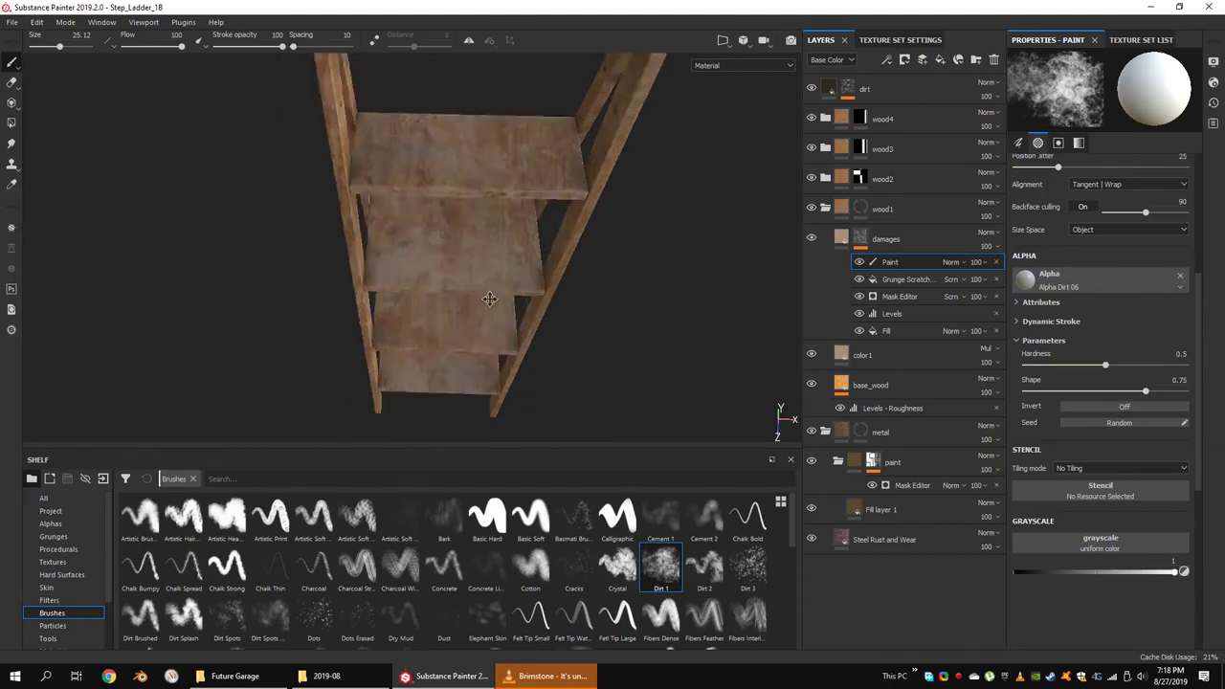
{"action": "key", "text": "ctrl+z"}
Re-add the Paint effect on the damages layer and paint a damage patch onto a shelf.
{"action": "right_click", "coordinate": [863, 216]}
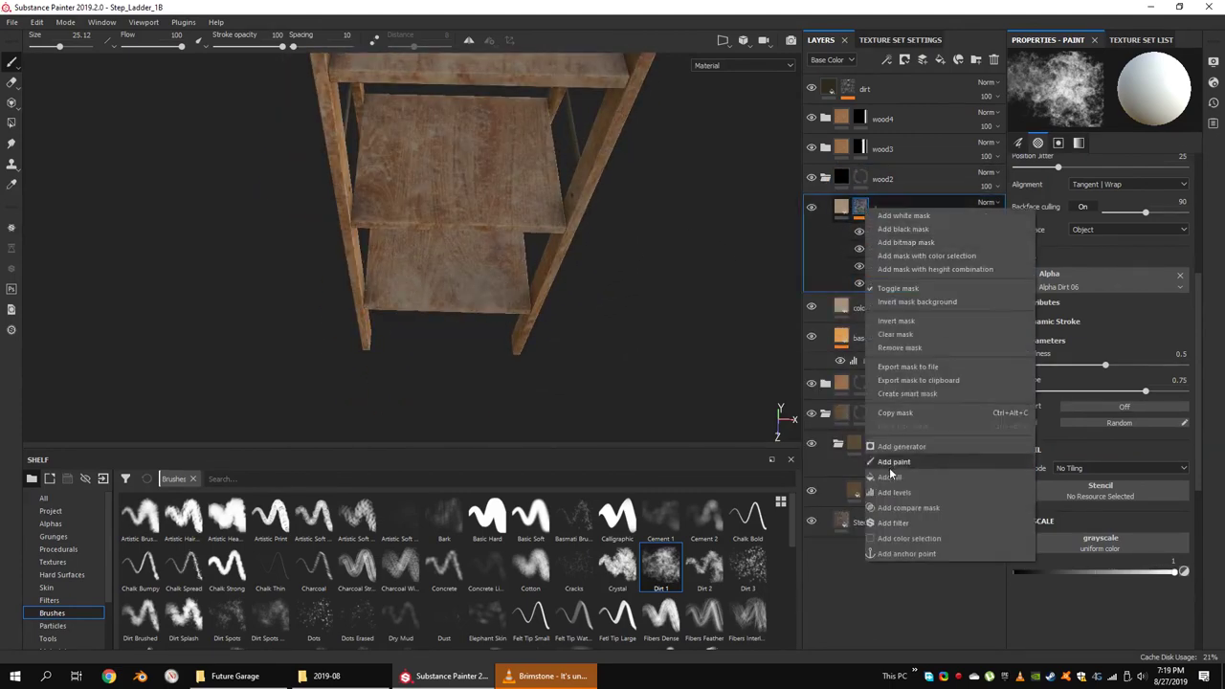
{"action": "left_click", "coordinate": [895, 463]}
{"action": "left_click_drag", "start_coordinate": [450, 306], "coordinate": [421, 268], "text": "alt"}
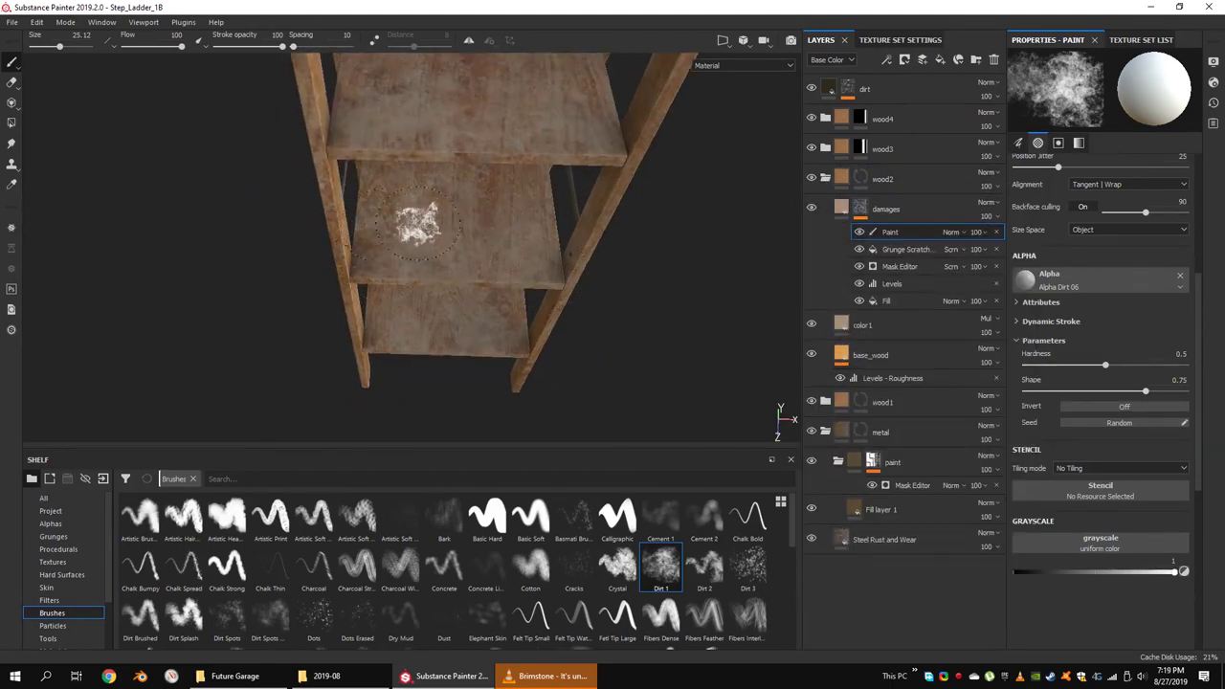
{"action": "left_click_drag", "start_coordinate": [416, 225], "coordinate": [511, 248], "text": "alt"}
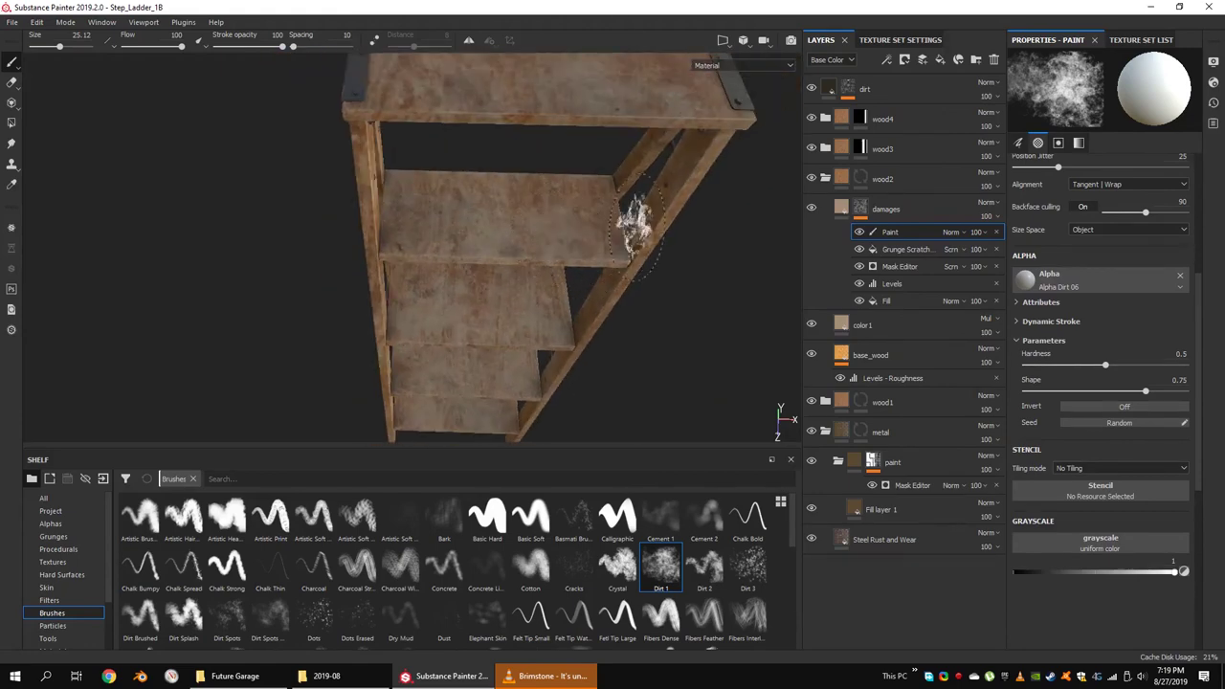
{"action": "key", "text": "f"}
Use the lower damages group's Paint effect for the side rails, then select the paint folder layer.
{"action": "left_click", "coordinate": [864, 422]}
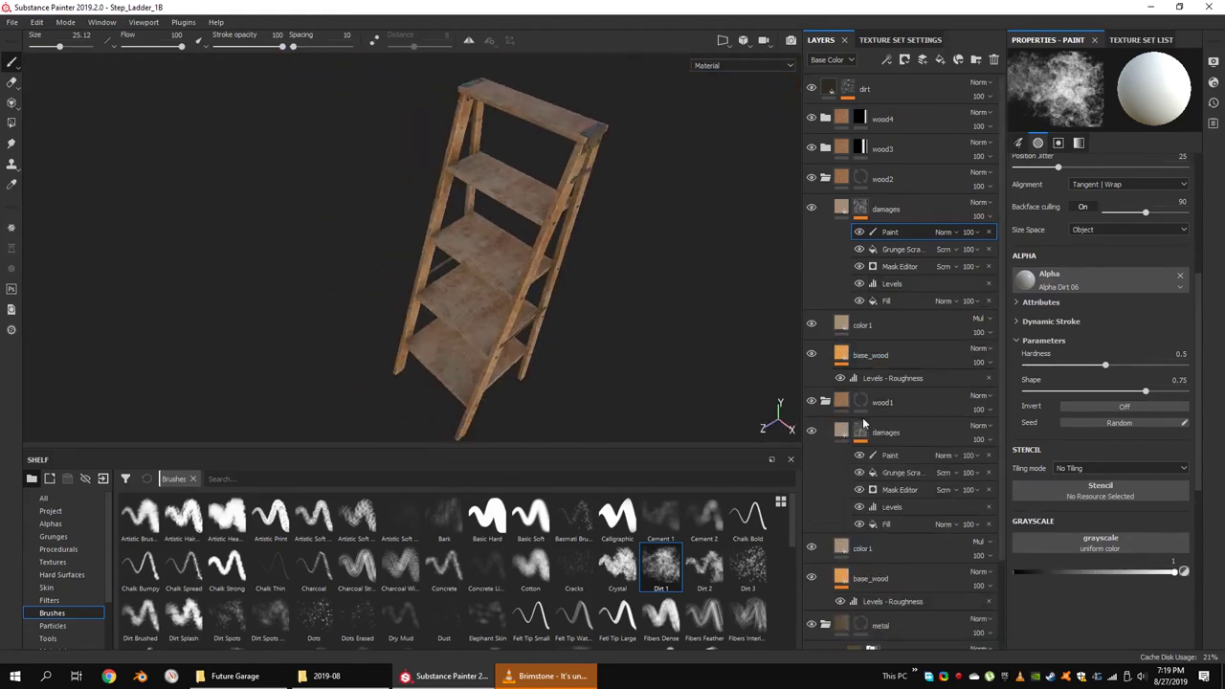
{"action": "left_click", "coordinate": [890, 456]}
{"action": "scroll", "coordinate": [466, 259], "scroll_direction": "up", "scroll_amount": 3}
{"action": "mouse_move", "coordinate": [435, 211]}
{"action": "left_mouse_down", "text": "alt"}
{"action": "mouse_move", "coordinate": [539, 319]}
{"action": "mouse_move", "coordinate": [561, 288]}
{"action": "mouse_move", "coordinate": [396, 274]}
{"action": "mouse_move", "coordinate": [504, 235]}
{"action": "mouse_move", "coordinate": [507, 244]}
{"action": "left_mouse_up", "text": "alt"}
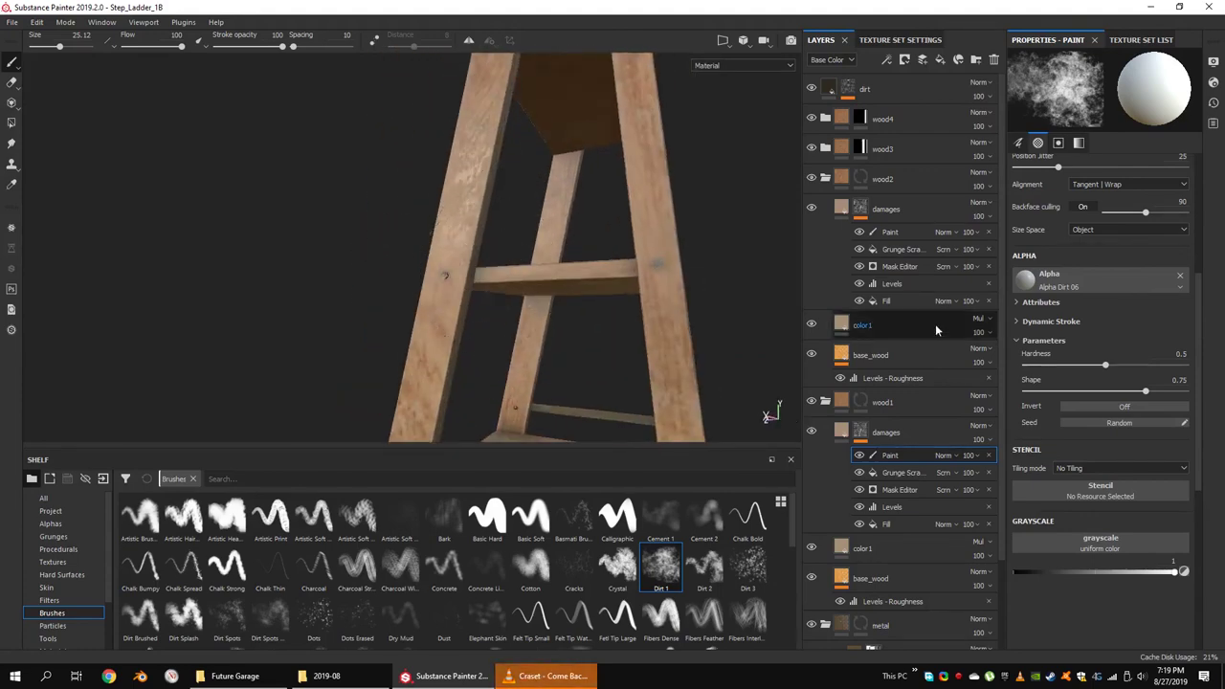
{"action": "left_click", "coordinate": [825, 178]}
{"action": "mouse_move", "coordinate": [727, 288]}
{"action": "left_mouse_down", "text": "alt"}
{"action": "mouse_move", "coordinate": [574, 200]}
{"action": "mouse_move", "coordinate": [612, 256]}
{"action": "mouse_move", "coordinate": [323, 143]}
{"action": "left_mouse_up", "text": "alt"}
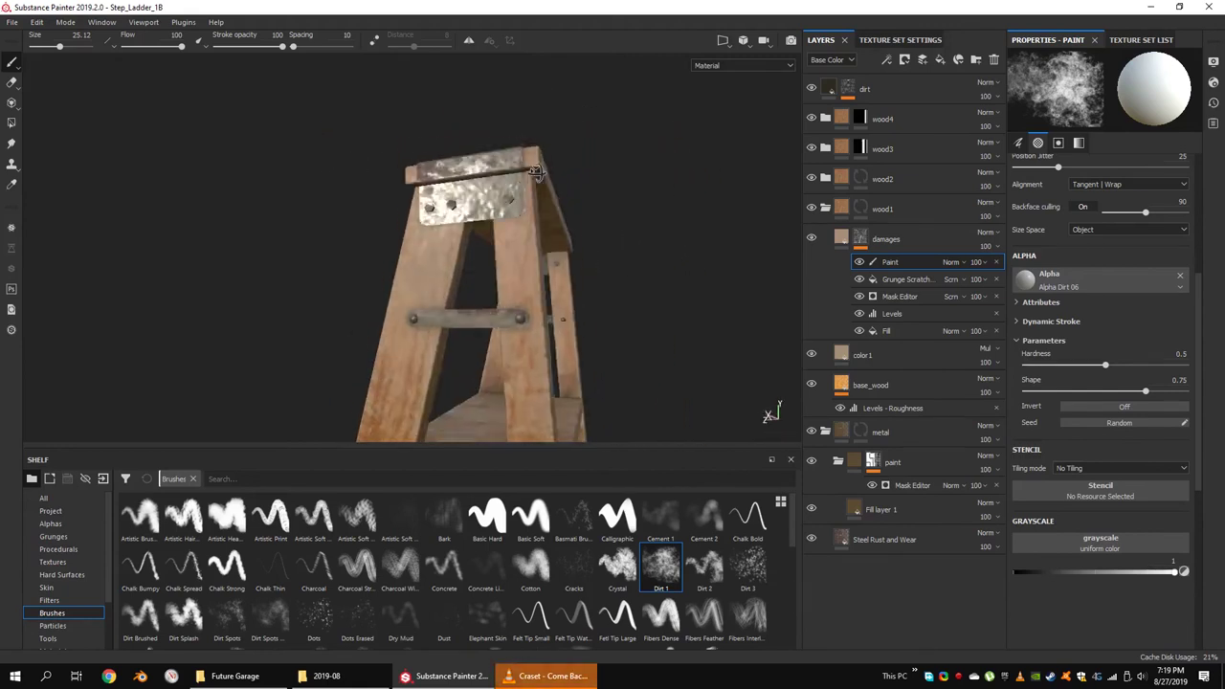
{"action": "left_click", "coordinate": [897, 469]}
{"action": "left_click", "coordinate": [831, 60]}
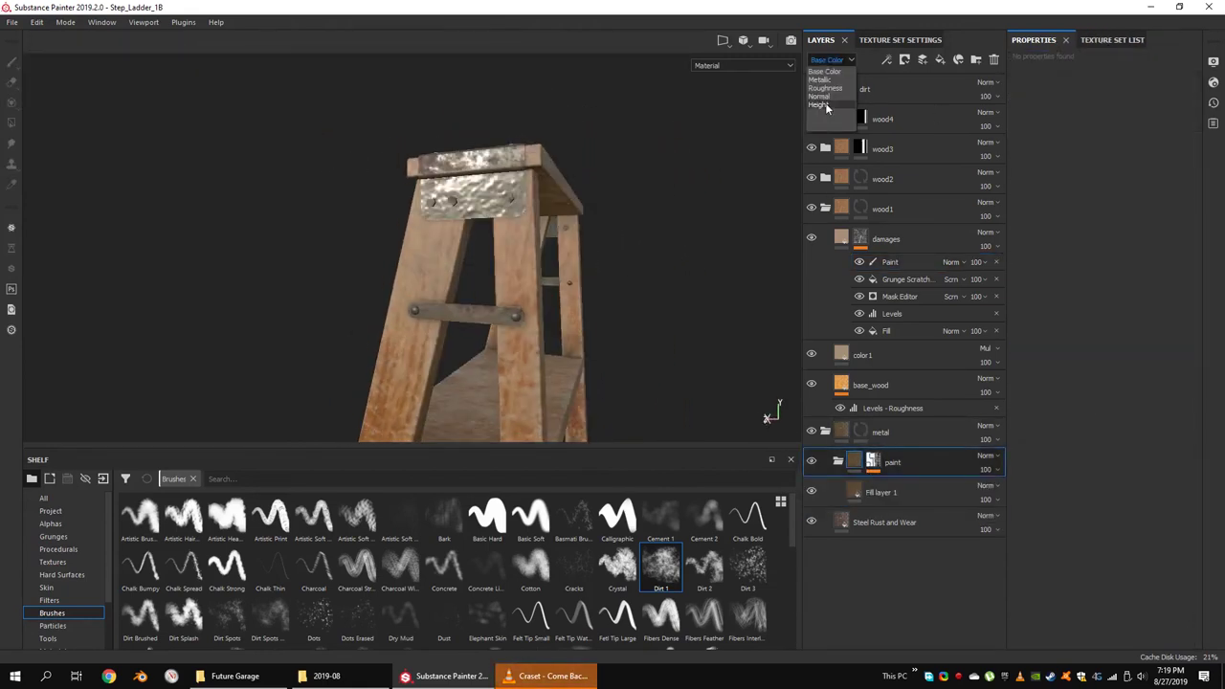
Switch to the Height channel and set the paint layer's height blending to Normal.
{"action": "left_click", "coordinate": [991, 455]}
{"action": "left_click", "coordinate": [1014, 76]}
{"action": "mouse_move", "coordinate": [615, 224]}
{"action": "left_mouse_down", "text": "alt"}
{"action": "mouse_move", "coordinate": [635, 197]}
{"action": "mouse_move", "coordinate": [767, 284]}
{"action": "mouse_move", "coordinate": [628, 223]}
{"action": "mouse_move", "coordinate": [659, 205]}
{"action": "mouse_move", "coordinate": [644, 212]}
{"action": "left_mouse_up", "text": "alt"}
{"action": "left_click", "coordinate": [878, 462]}
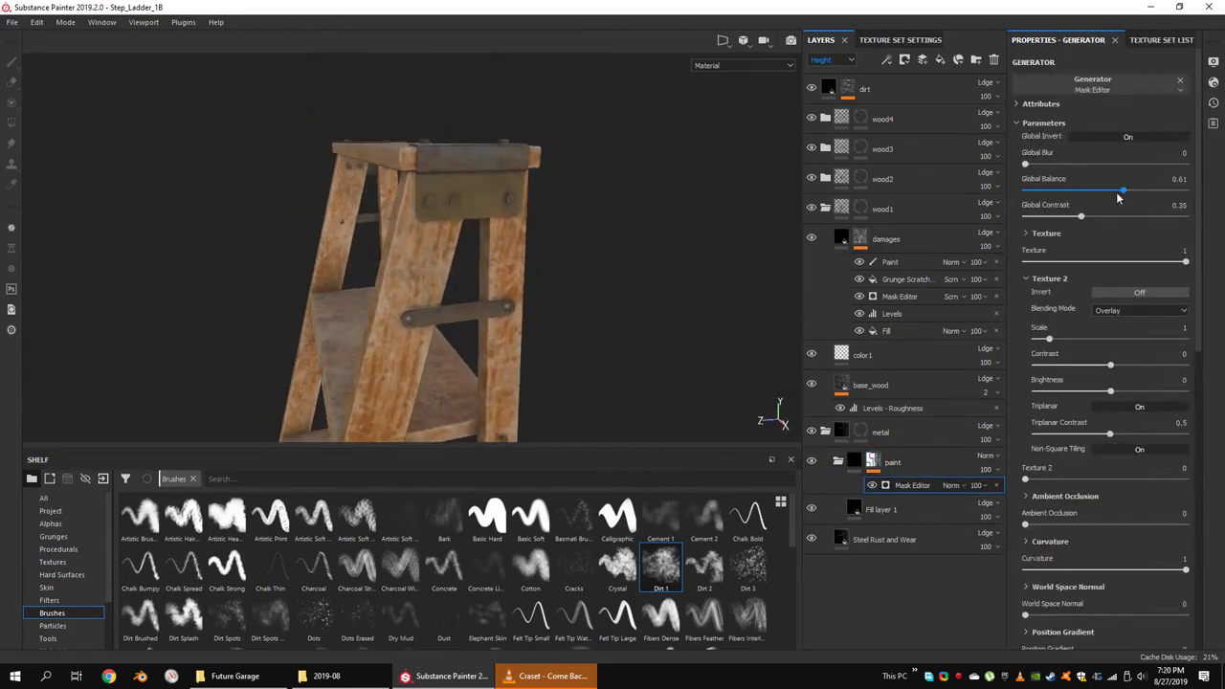
Add a fill to the paint folder mask using BnW Spots 2 with tri-planar projection.
{"action": "right_click", "coordinate": [883, 484]}
{"action": "left_click", "coordinate": [909, 572]}
{"action": "left_click", "coordinate": [59, 548]}
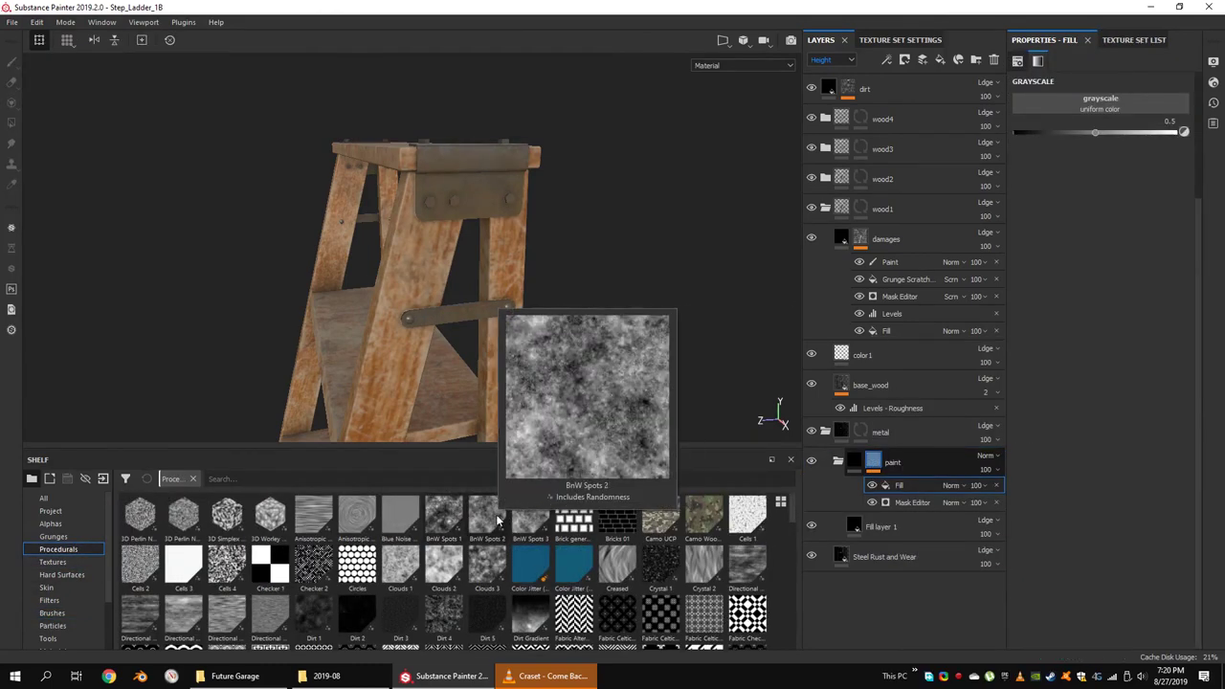
{"action": "left_click_drag", "start_coordinate": [486, 517], "coordinate": [1101, 103]}
{"action": "left_click", "coordinate": [1120, 100]}
{"action": "left_click", "coordinate": [1100, 115]}
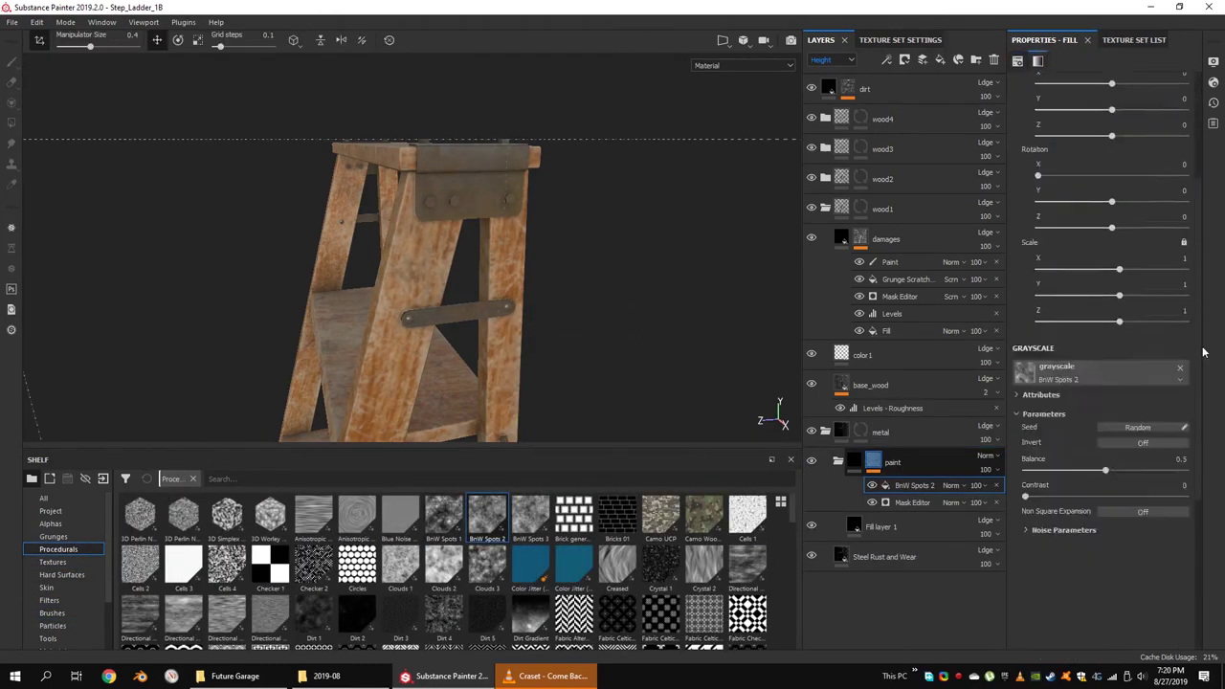
{"action": "scroll", "coordinate": [1101, 287], "scroll_direction": "down", "scroll_amount": 5}
{"action": "left_click_drag", "start_coordinate": [498, 287], "coordinate": [547, 318], "text": "alt"}
{"action": "mouse_move", "coordinate": [1105, 411]}
{"action": "left_mouse_down"}
{"action": "mouse_move", "coordinate": [1126, 411]}
{"action": "mouse_move", "coordinate": [1099, 387]}
{"action": "left_mouse_up"}
Set BnW Spots 2 to Multiply blending with balance 0.53 and contrast 0.66.
{"action": "left_click", "coordinate": [950, 485]}
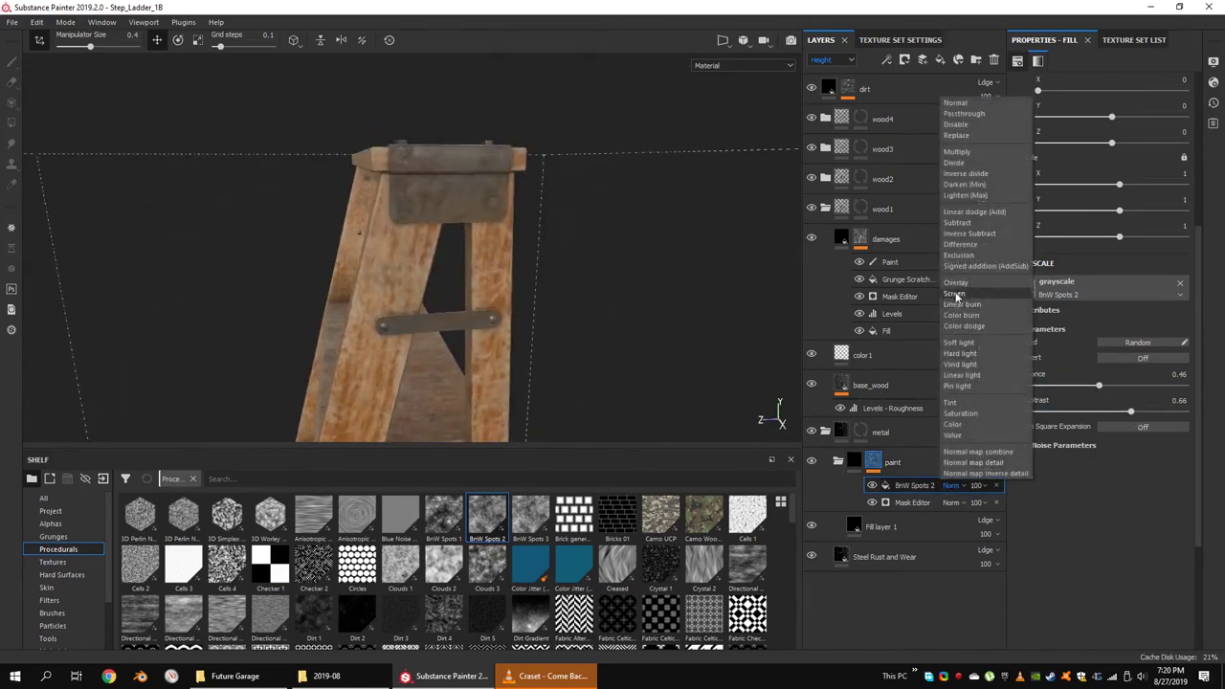
{"action": "left_click", "coordinate": [1001, 293]}
{"action": "left_click", "coordinate": [950, 486]}
{"action": "left_click", "coordinate": [1000, 129]}
{"action": "left_click_drag", "start_coordinate": [629, 219], "coordinate": [645, 236], "text": "alt"}
{"action": "left_click_drag", "start_coordinate": [1099, 386], "coordinate": [1080, 387]}
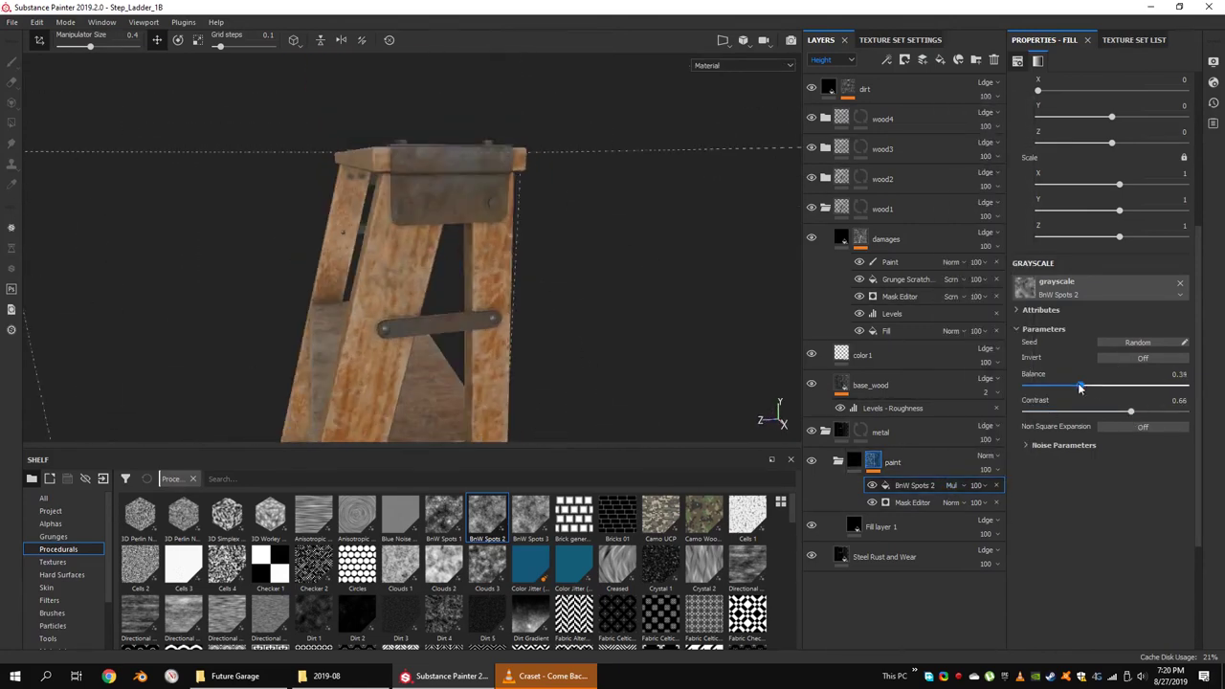
{"action": "mouse_move", "coordinate": [771, 411]}
{"action": "left_mouse_down", "text": "alt"}
{"action": "mouse_move", "coordinate": [583, 249]}
{"action": "mouse_move", "coordinate": [549, 262]}
{"action": "mouse_move", "coordinate": [675, 273]}
{"action": "mouse_move", "coordinate": [613, 290]}
{"action": "mouse_move", "coordinate": [1031, 425]}
{"action": "left_mouse_up", "text": "alt"}
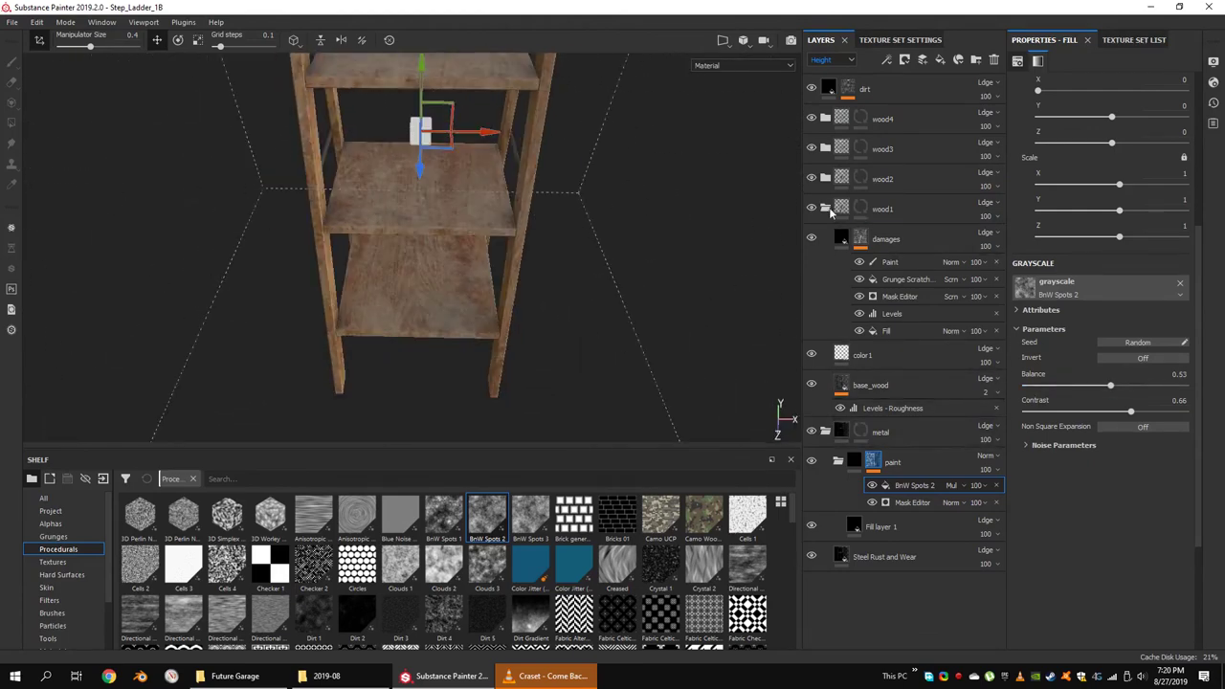
{"action": "left_click", "coordinate": [890, 262]}
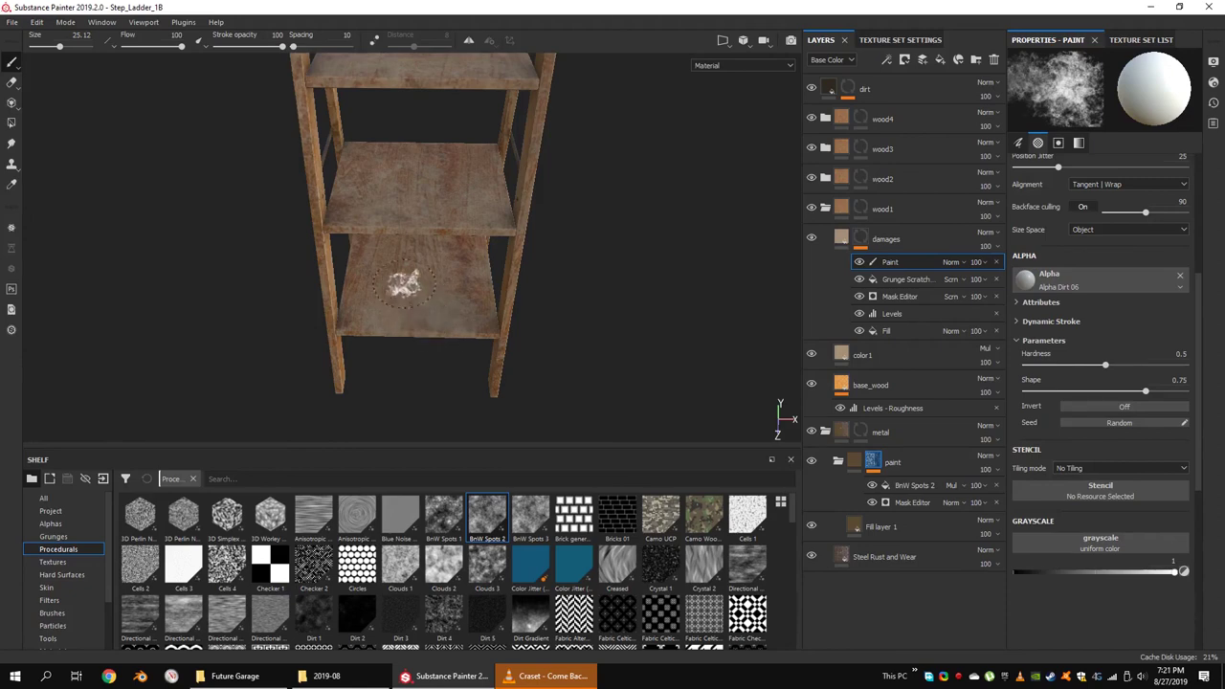
Frame the whole ladder, save the project, and switch the viewport to the Iray renderer.
{"action": "mouse_move", "coordinate": [375, 277]}
{"action": "left_mouse_down", "text": "alt"}
{"action": "mouse_move", "coordinate": [506, 342]}
{"action": "mouse_move", "coordinate": [468, 123]}
{"action": "left_mouse_up", "text": "alt"}
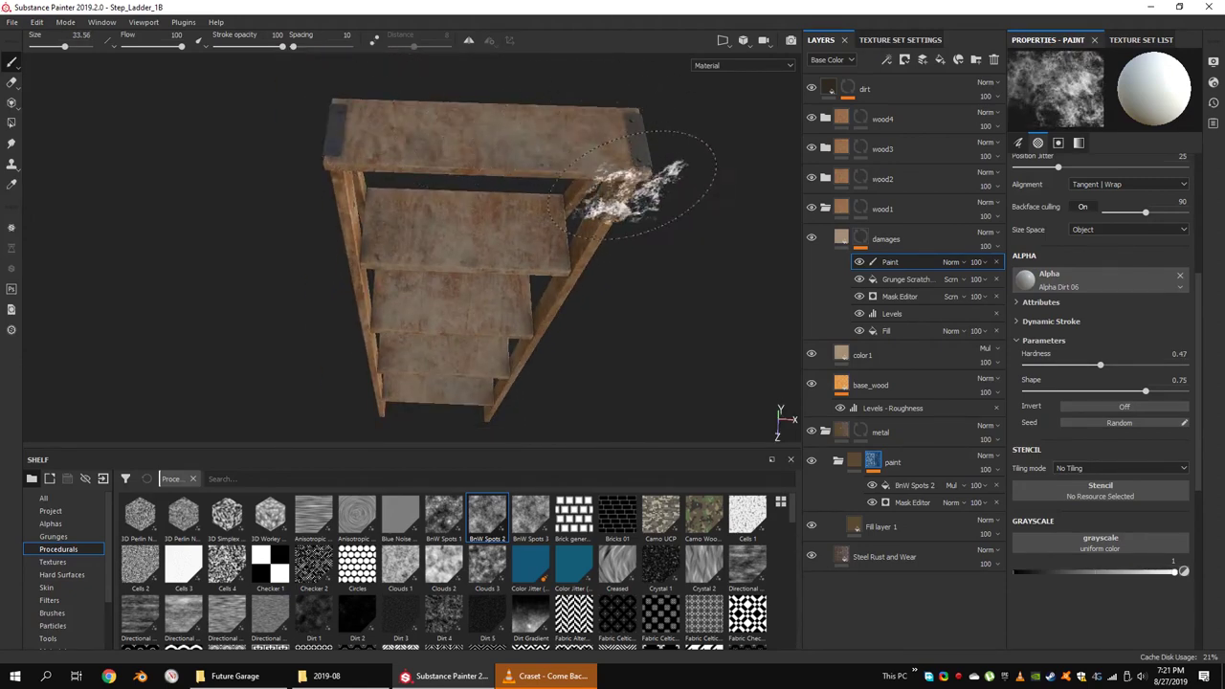
{"action": "mouse_move", "coordinate": [631, 187]}
{"action": "left_mouse_down", "text": "alt"}
{"action": "mouse_move", "coordinate": [501, 370]}
{"action": "mouse_move", "coordinate": [514, 306]}
{"action": "left_mouse_up", "text": "alt"}
{"action": "scroll", "coordinate": [517, 303], "scroll_direction": "down", "scroll_amount": 2}
{"action": "scroll", "coordinate": [517, 308], "scroll_direction": "down", "scroll_amount": 2}
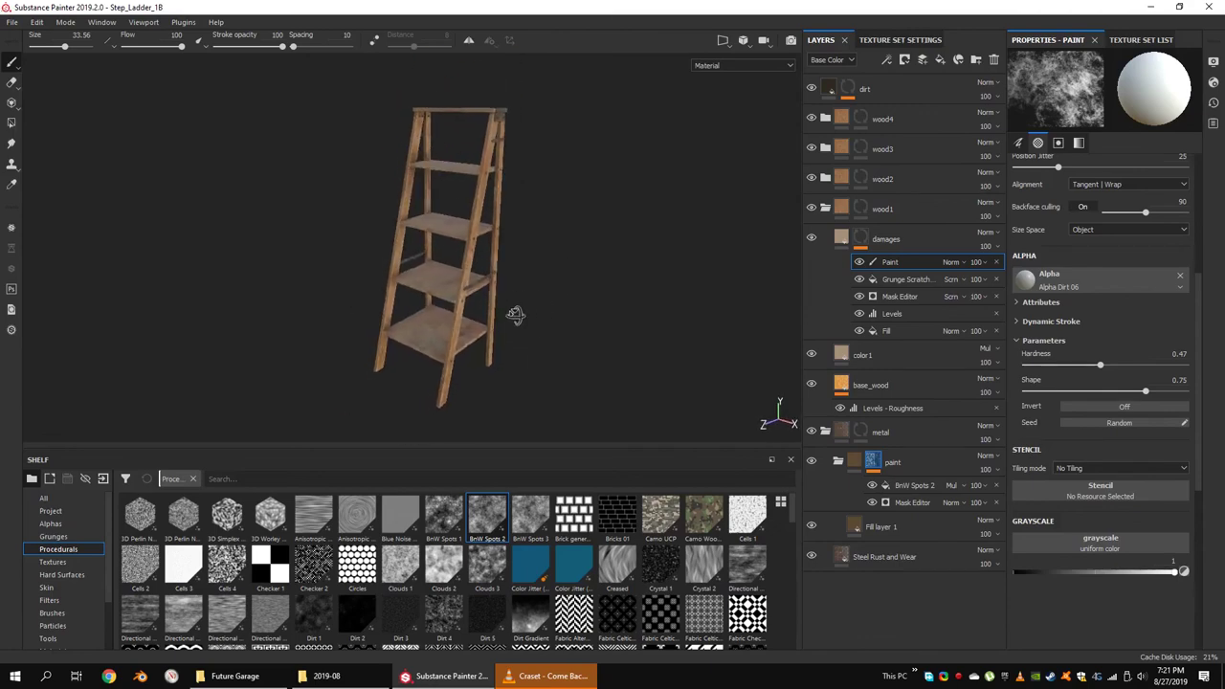
{"action": "key", "text": "ctrl+s"}
{"action": "left_click", "coordinate": [798, 41]}
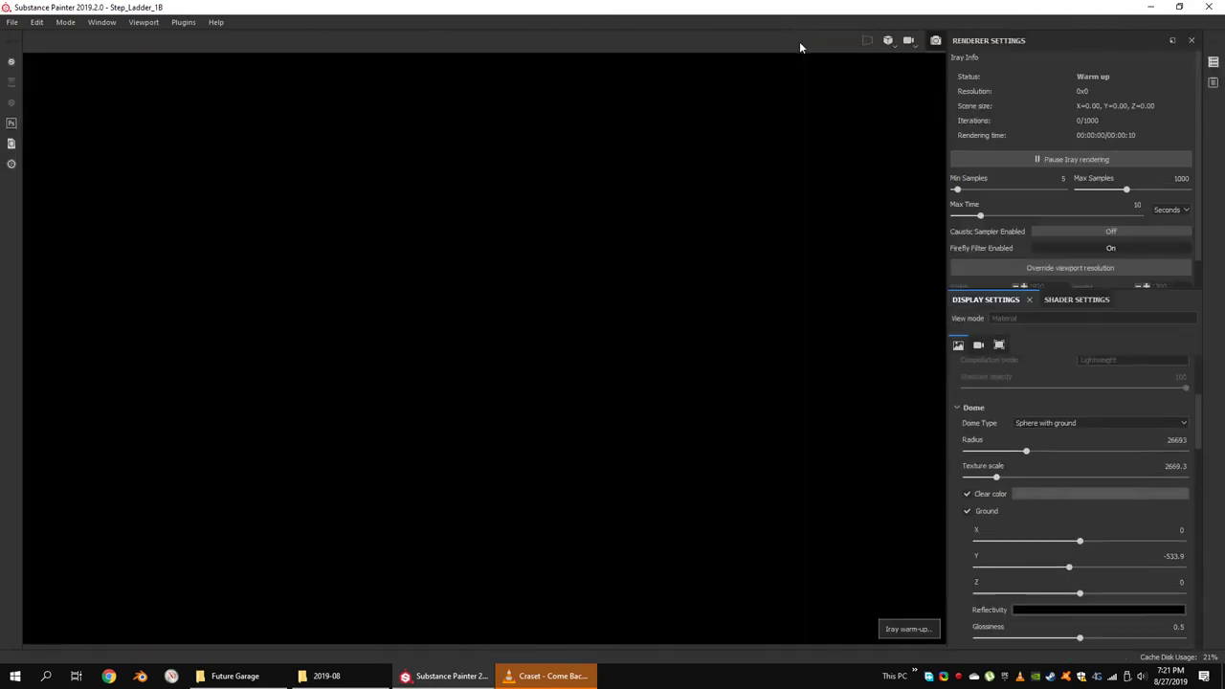